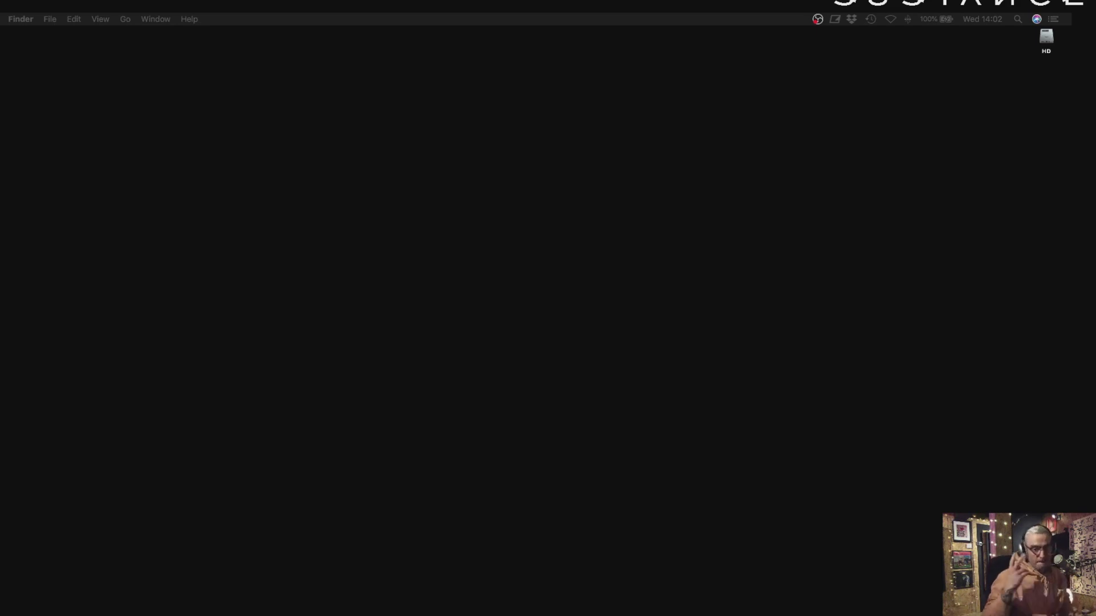
Switch to Ableton Live with the Sustance_Sudden_Patreon Breakdown project.
click(413, 27)
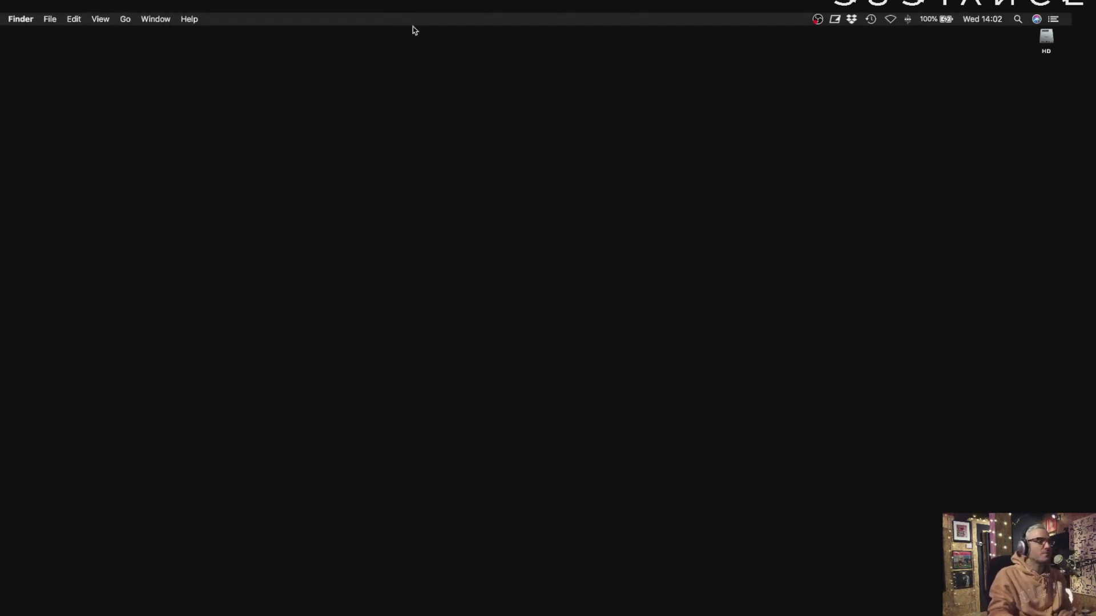
key(ctrl+Up)
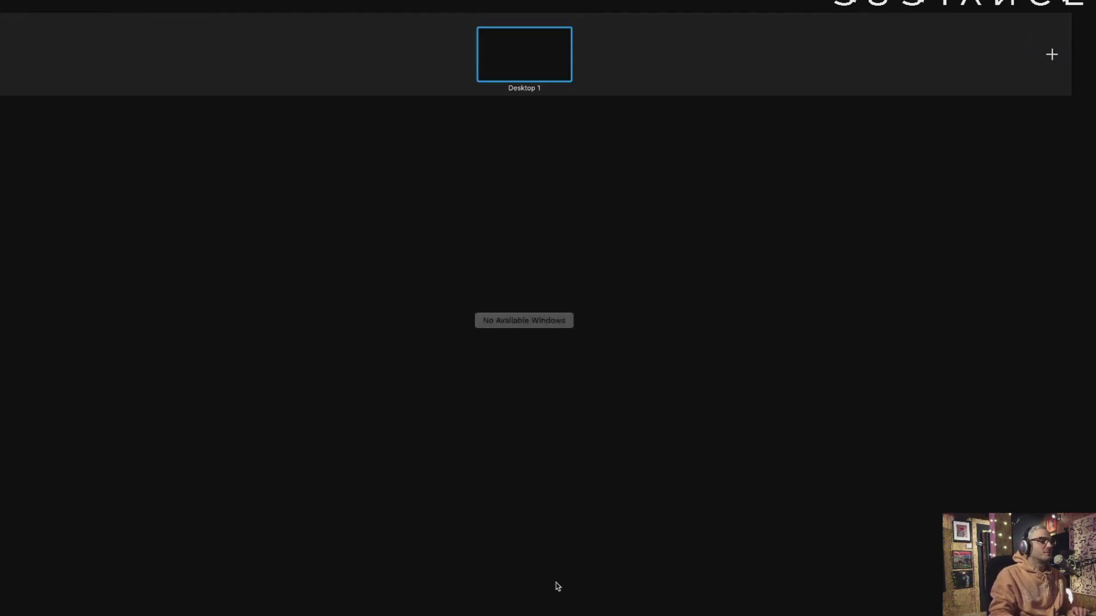
click(556, 584)
mouse_move(476, 614)
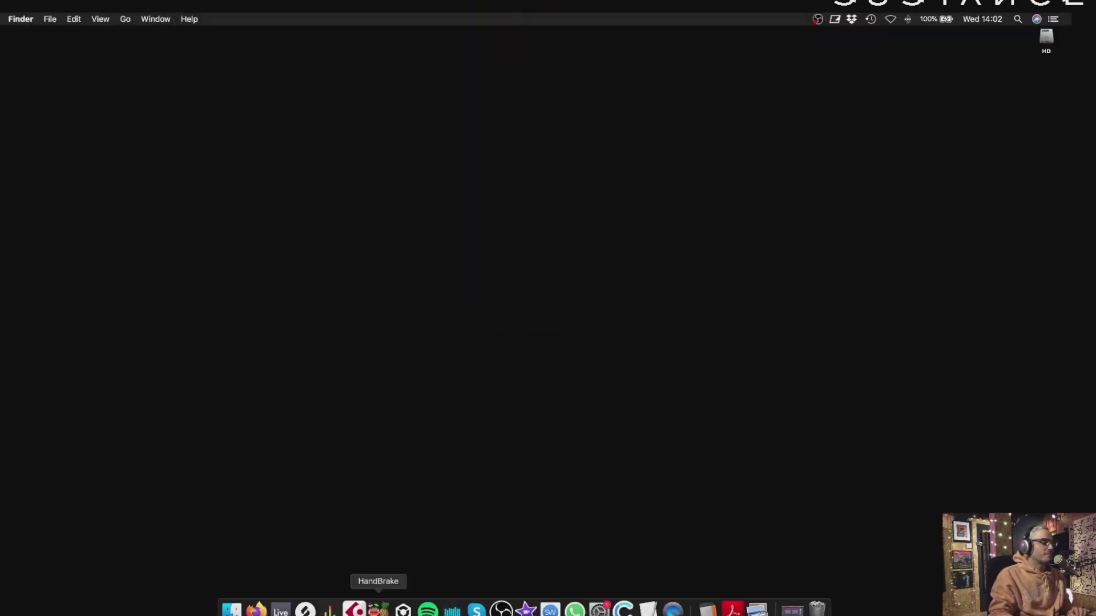
click(280, 609)
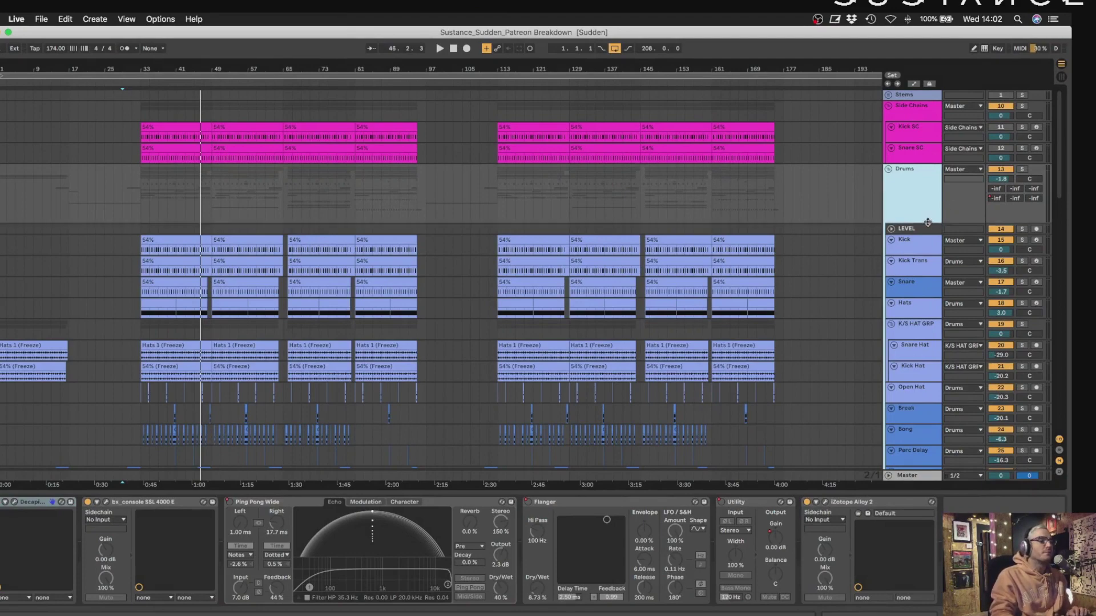
Return the playhead to the start of the song and play the arrangement from bar 1.
double_click(927, 202)
double_click(922, 217)
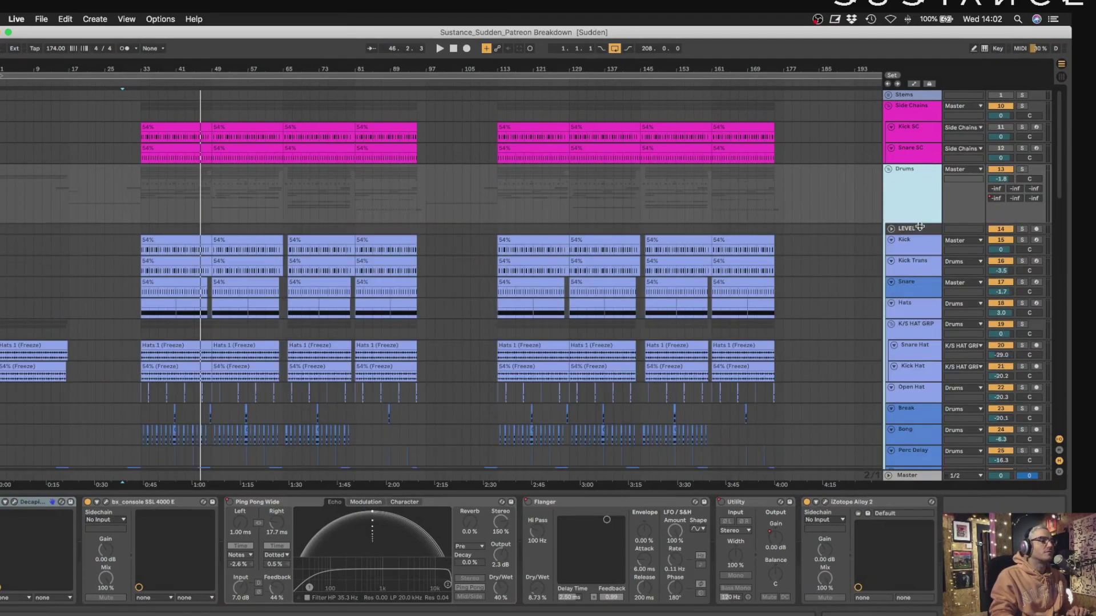
click(454, 48)
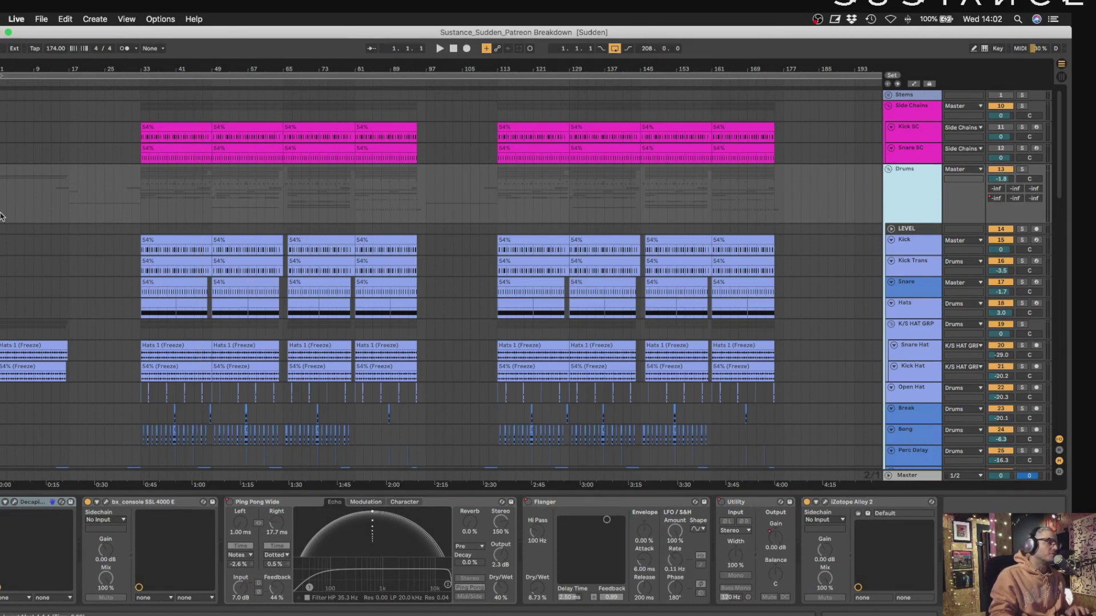
key(space)
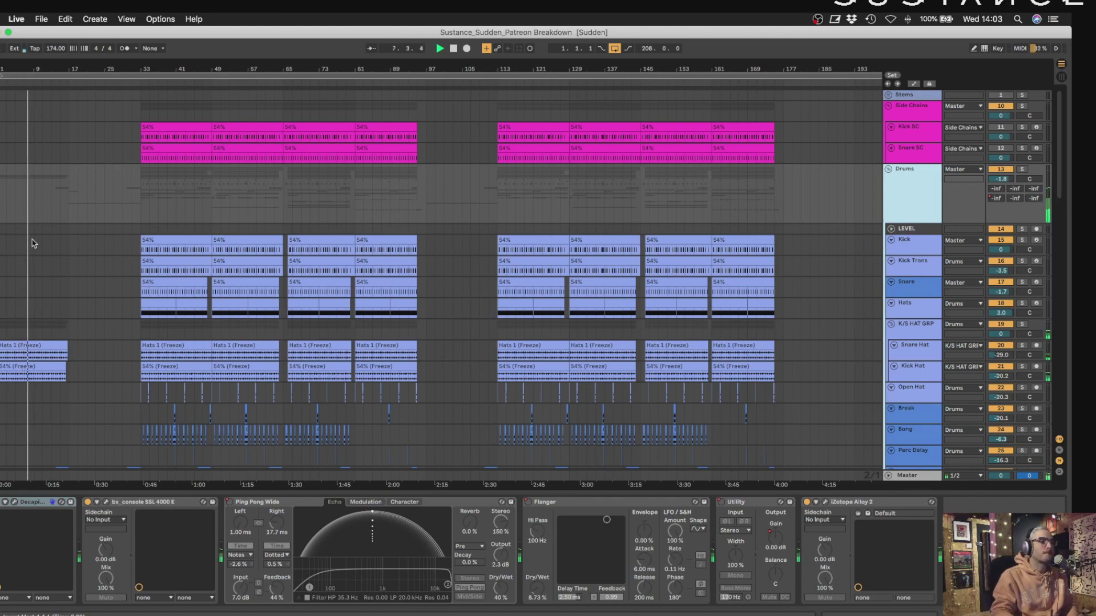
Look through the playing arrangement's track groups from Drums through Sample Group and Bass to Vibes.
scroll(73, 269, down, 5)
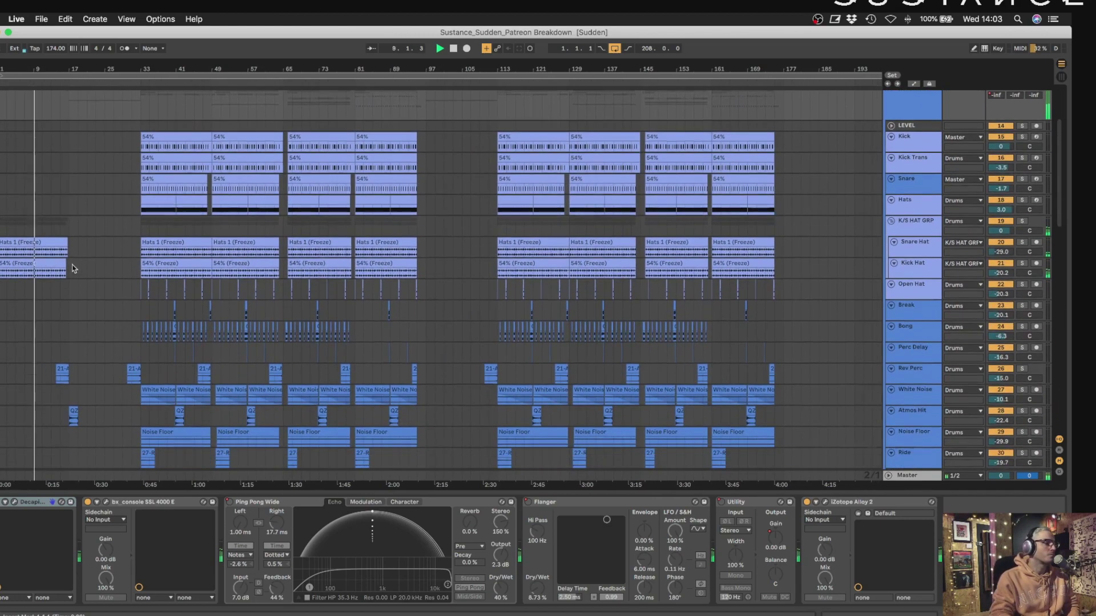
scroll(174, 293, down, 1)
scroll(174, 293, down, 1)
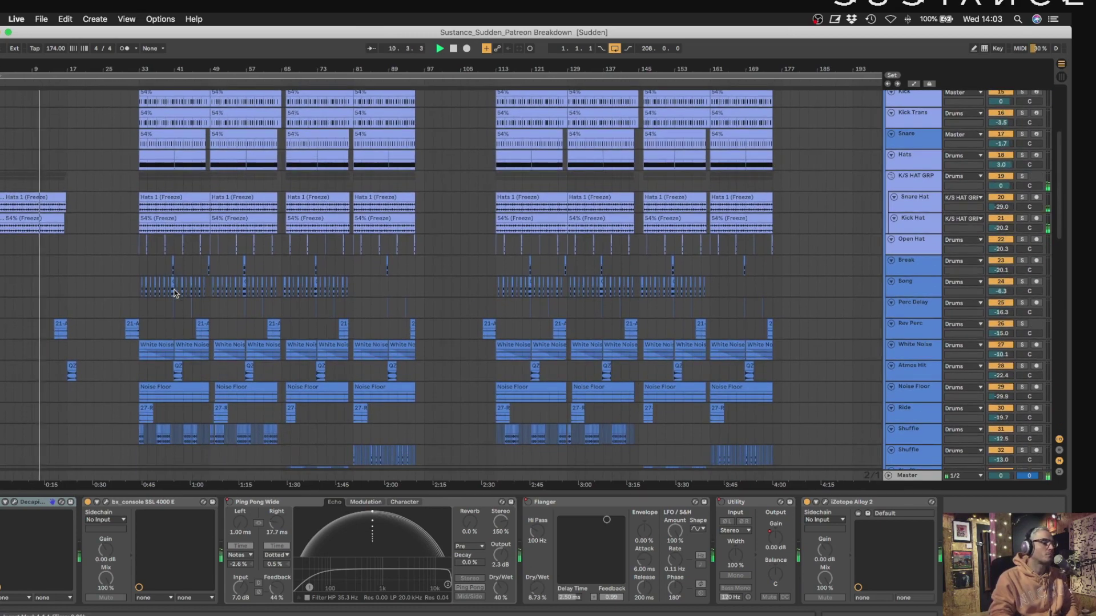
scroll(174, 292, down, 6)
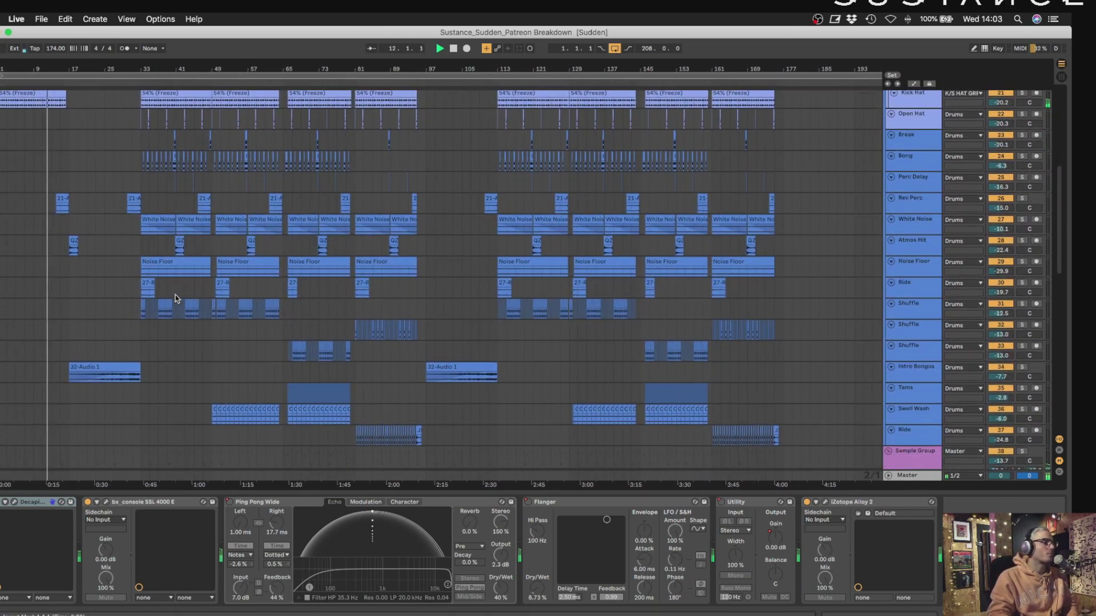
scroll(175, 297, down, 3)
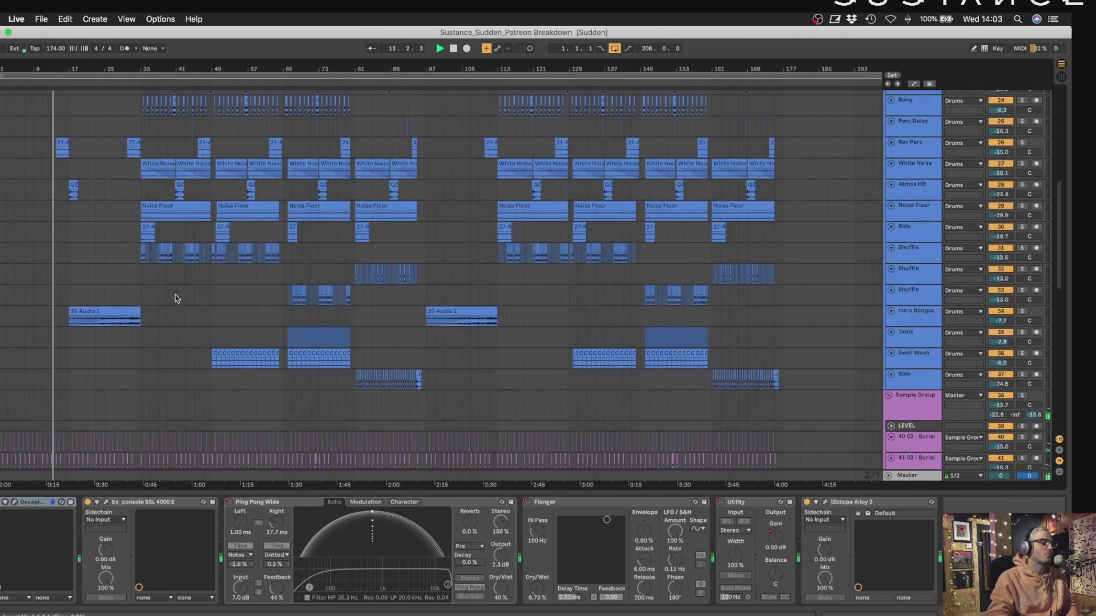
scroll(177, 298, down, 3)
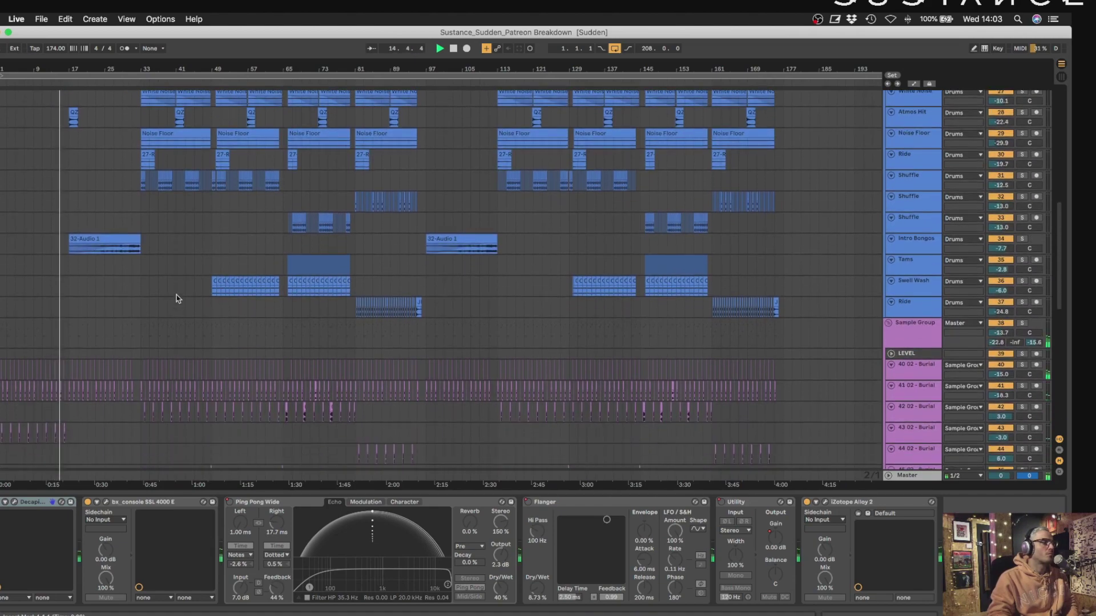
scroll(177, 298, down, 5)
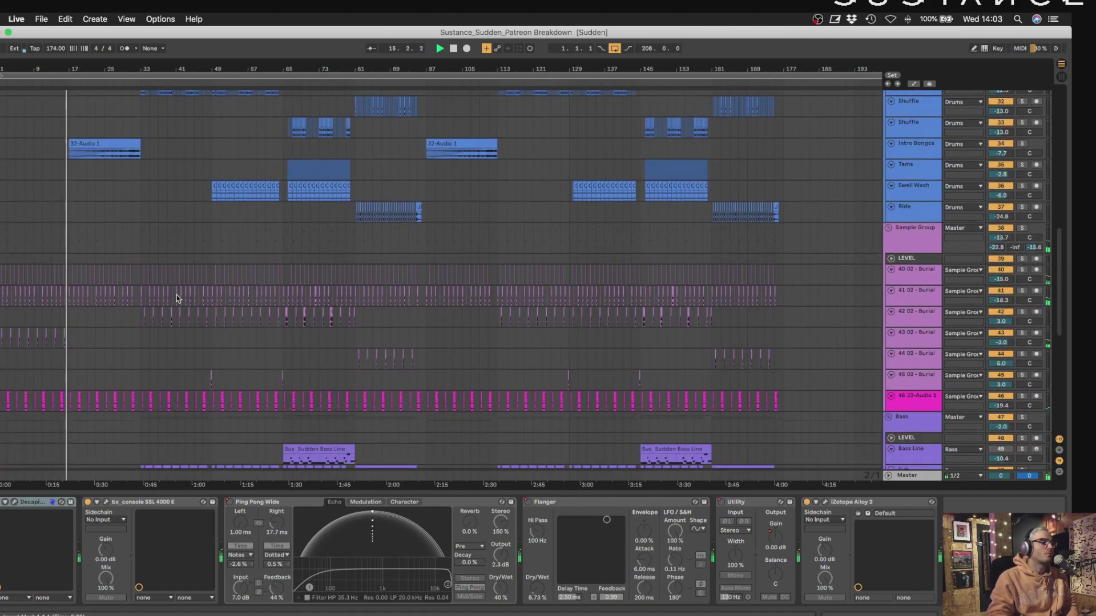
scroll(177, 298, down, 3)
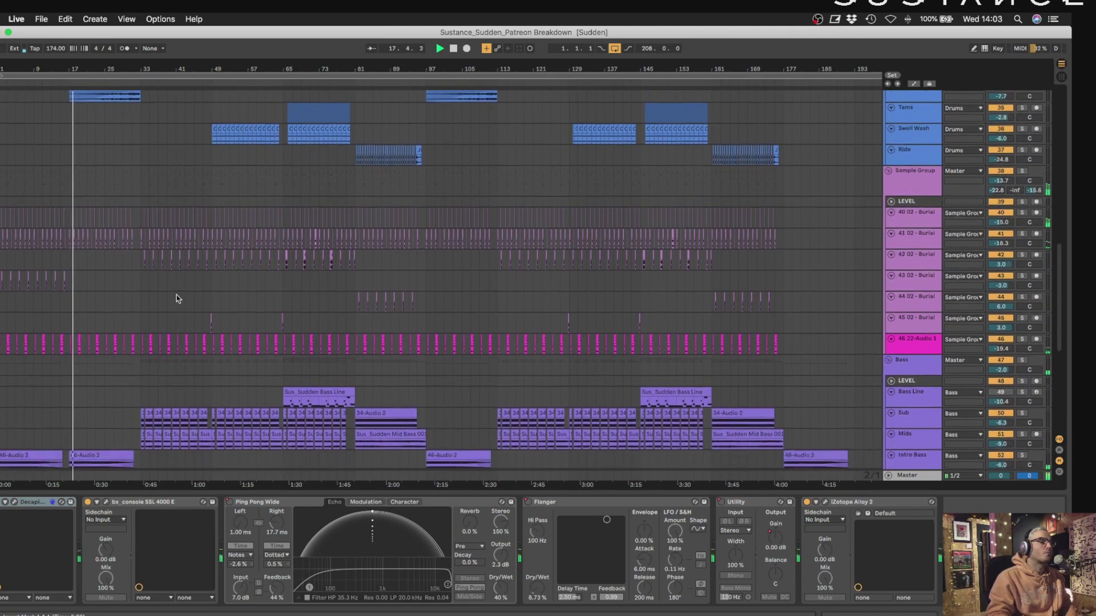
scroll(177, 298, down, 1)
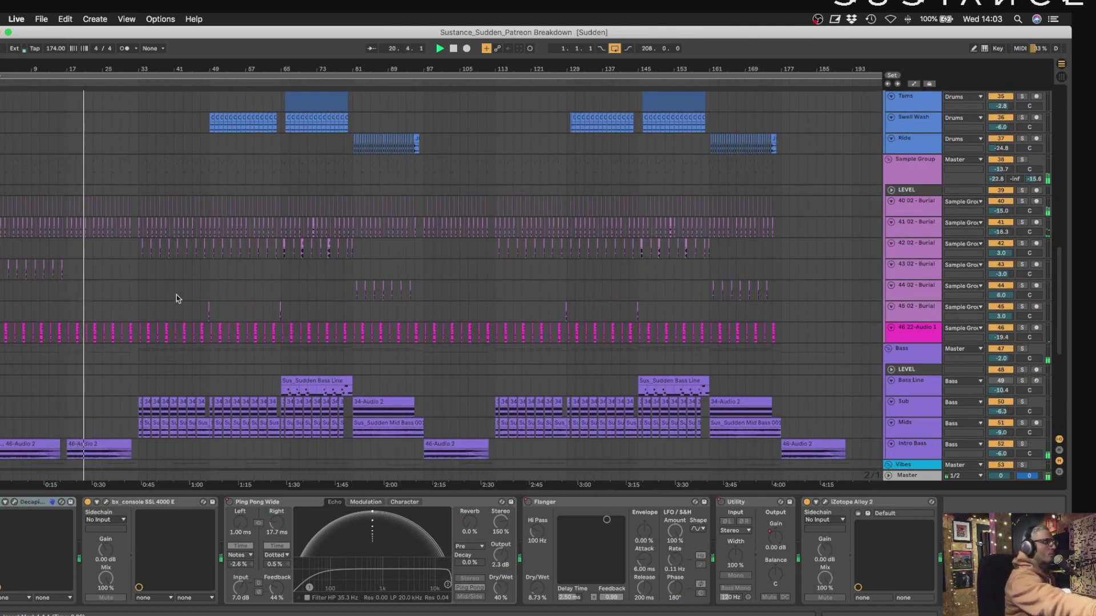
scroll(174, 300, down, 2)
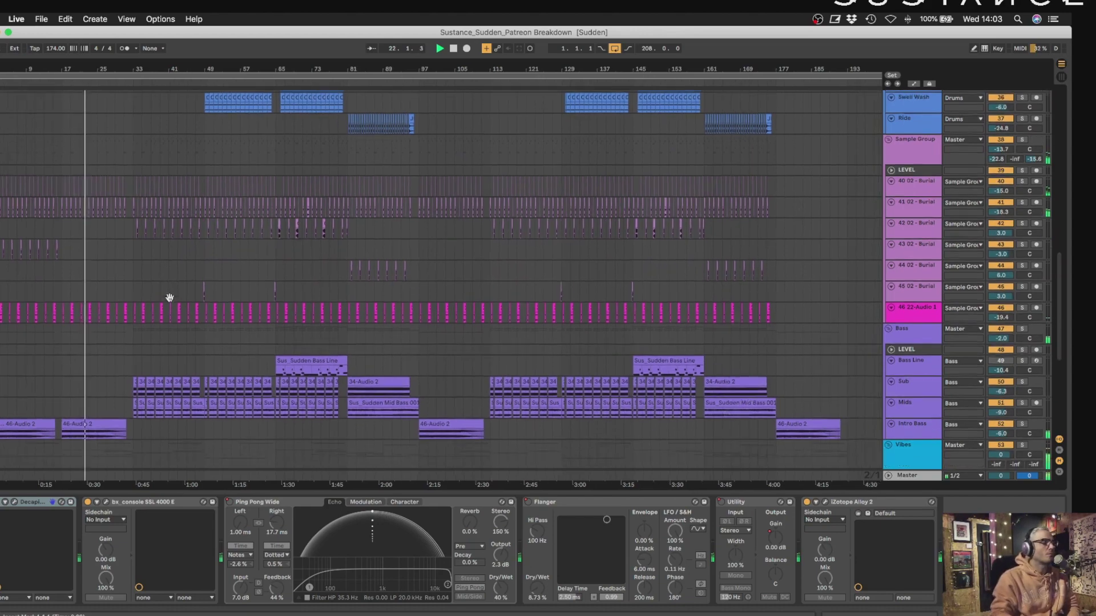
scroll(169, 300, down, 5)
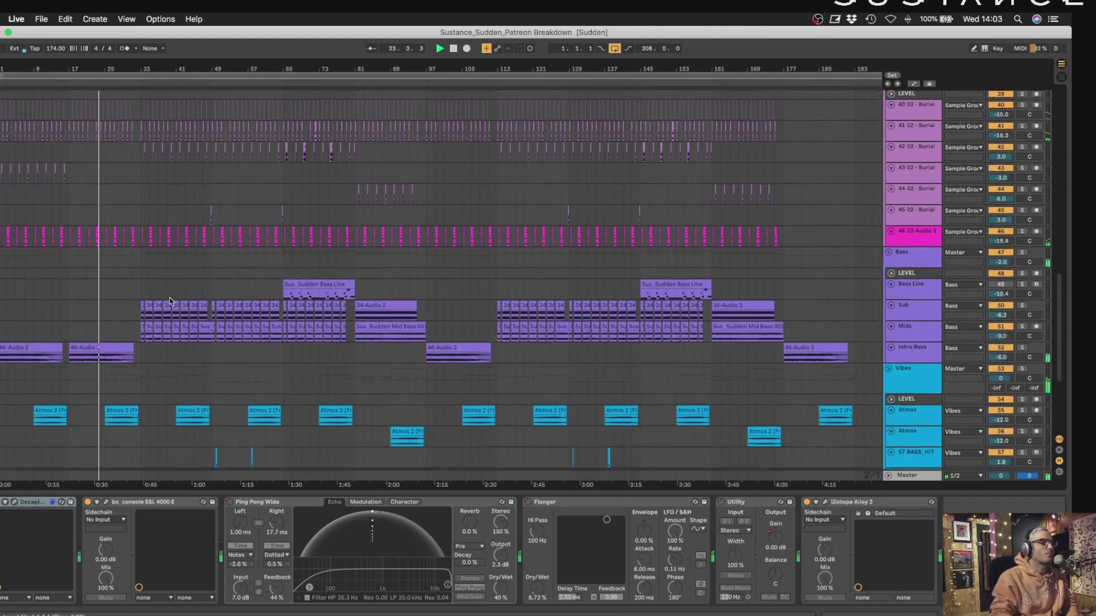
scroll(169, 301, down, 4)
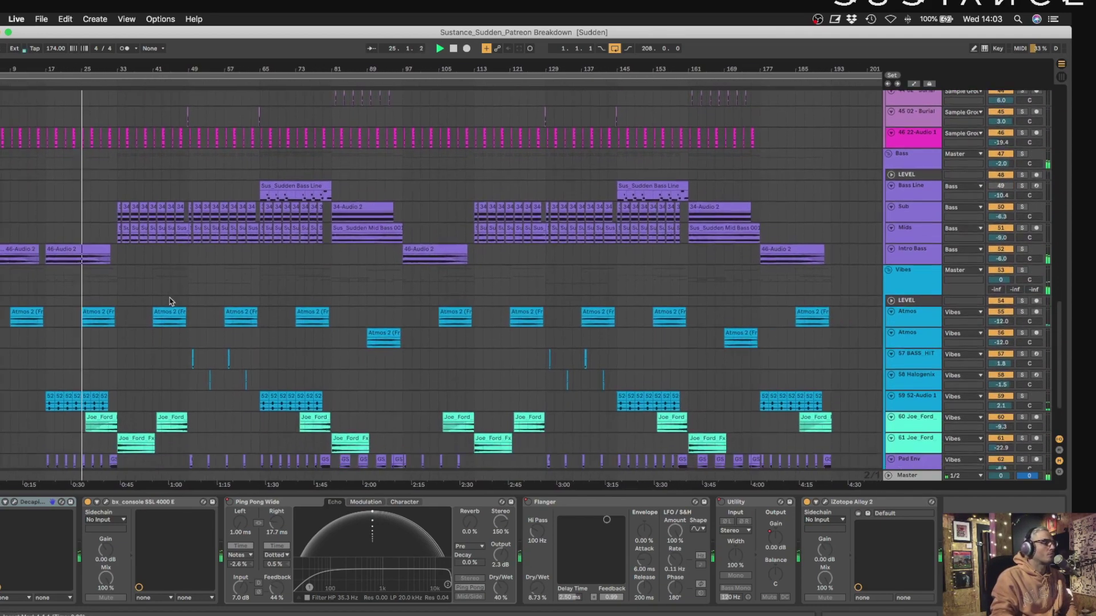
scroll(170, 301, down, 2)
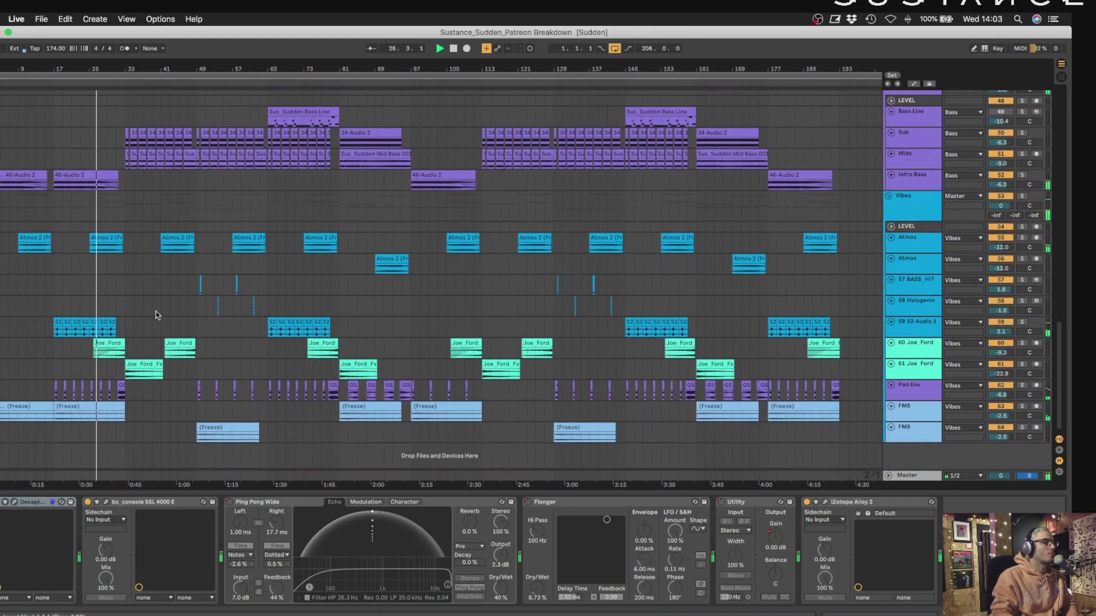
Examine the clips around the drop at bar 33 more closely, from the Vibes group up to Side Chains.
drag(45, 68, 44, 143)
scroll(462, 310, up, 5)
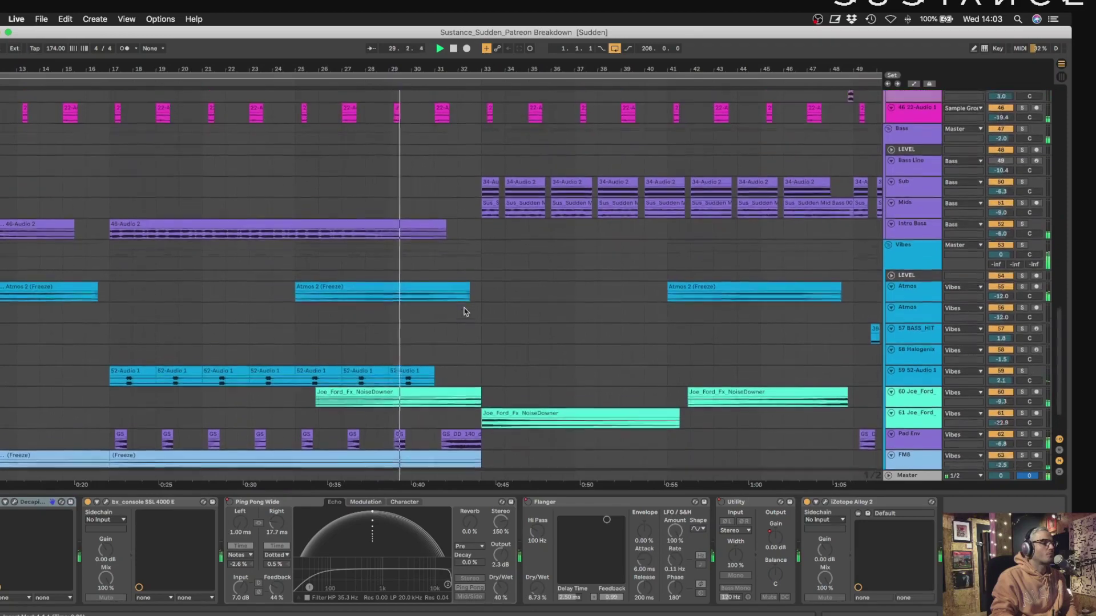
scroll(497, 308, up, 8)
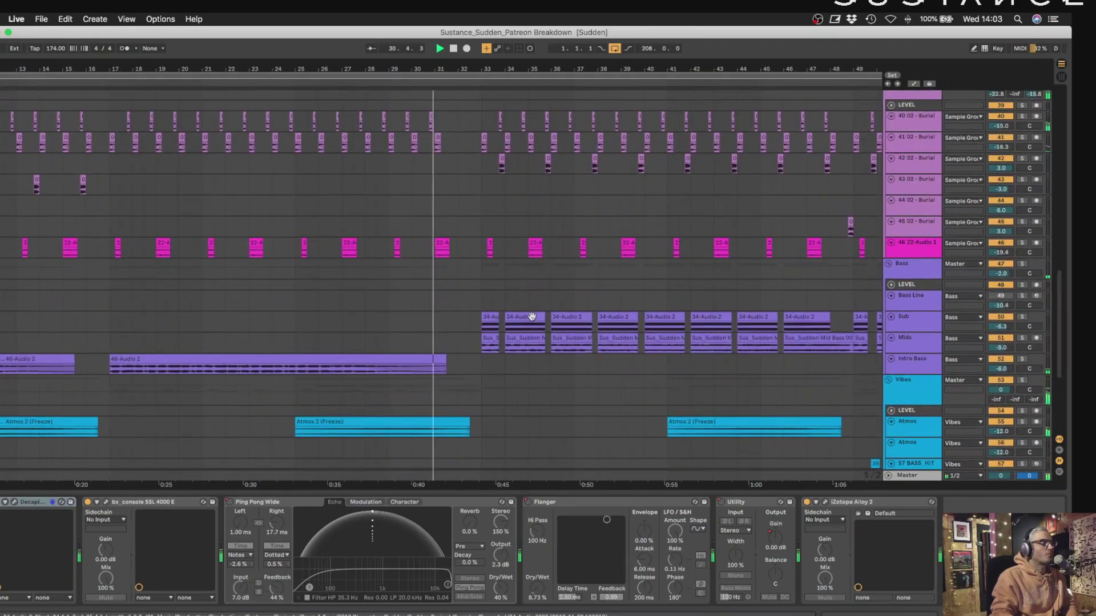
scroll(532, 319, up, 9)
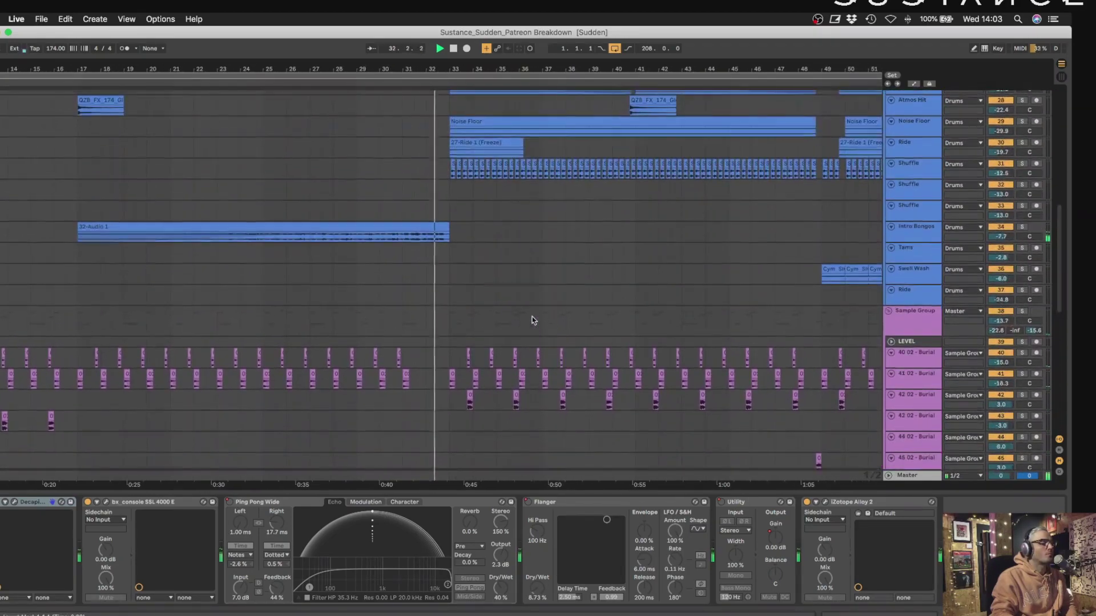
scroll(532, 324, up, 10)
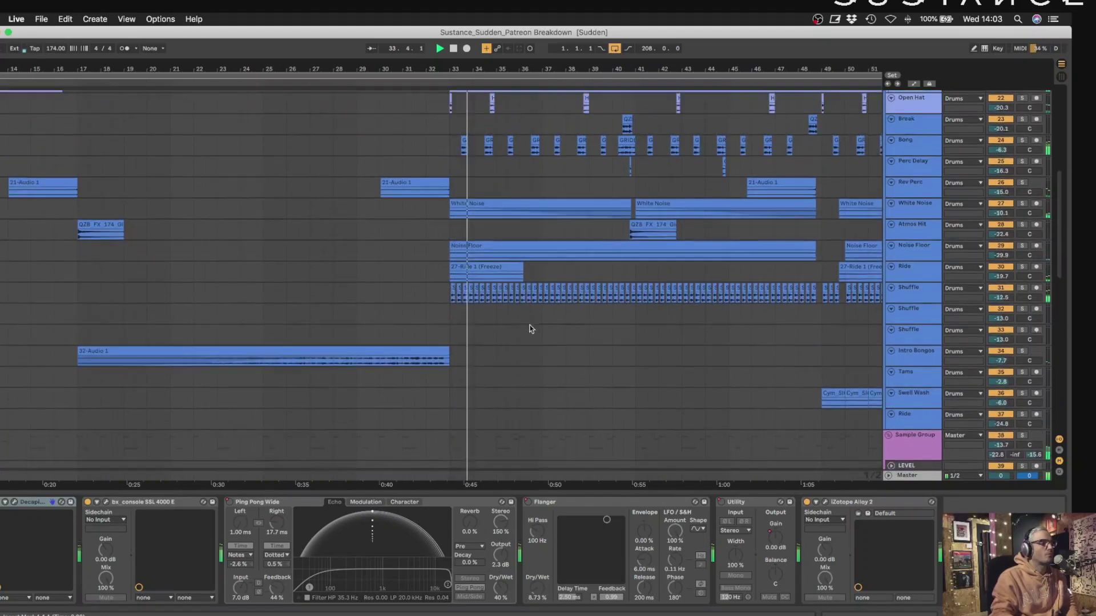
scroll(532, 329, up, 7)
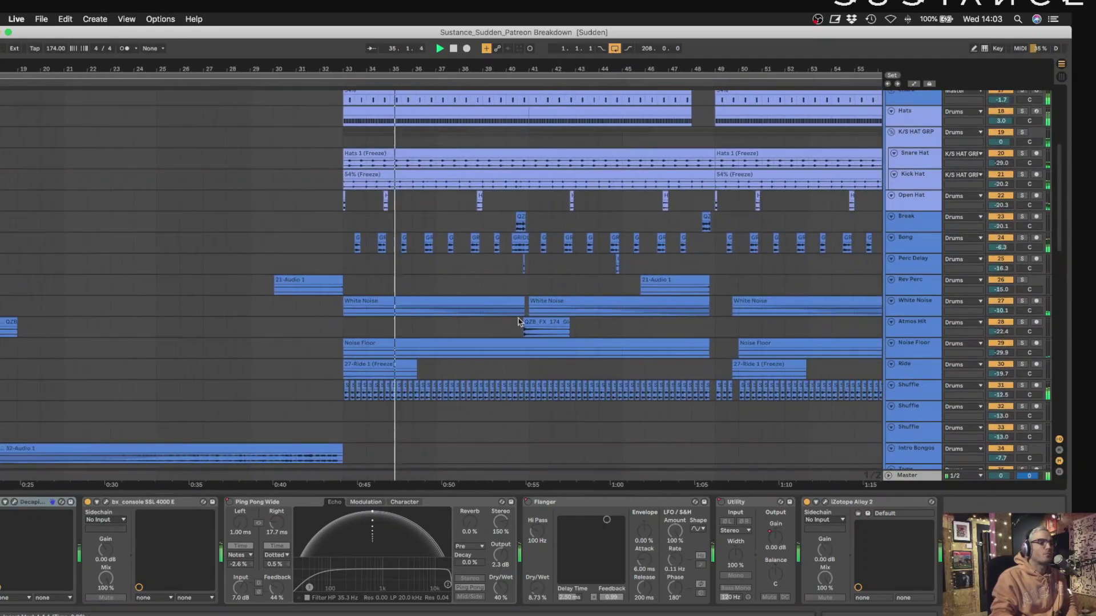
scroll(517, 323, up, 6)
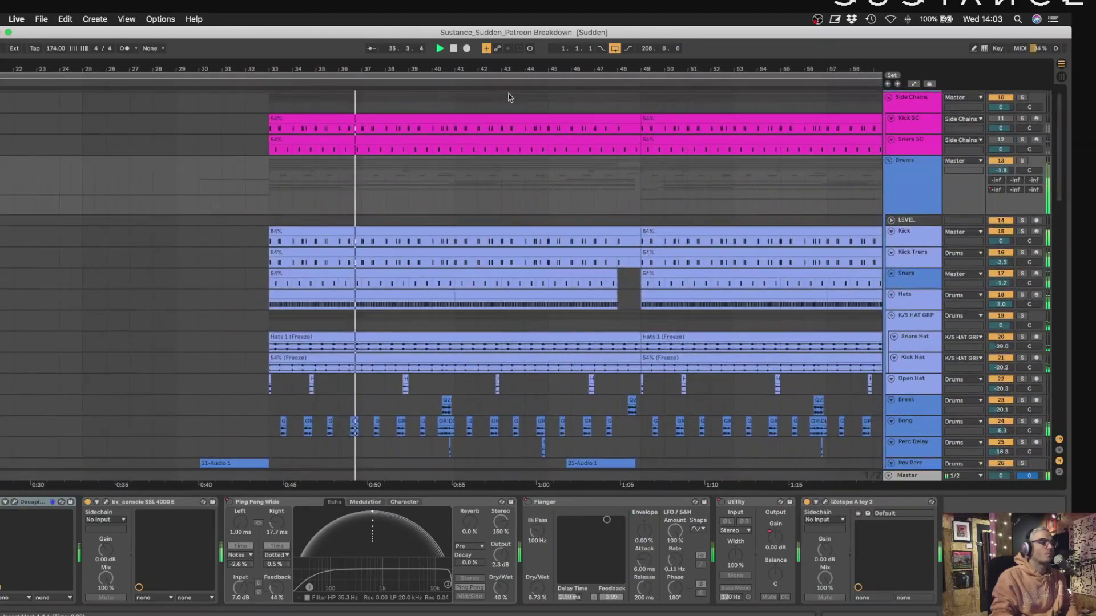
Collapse the device area to give the arrangement tracks more vertical space.
drag(493, 65, 219, 29)
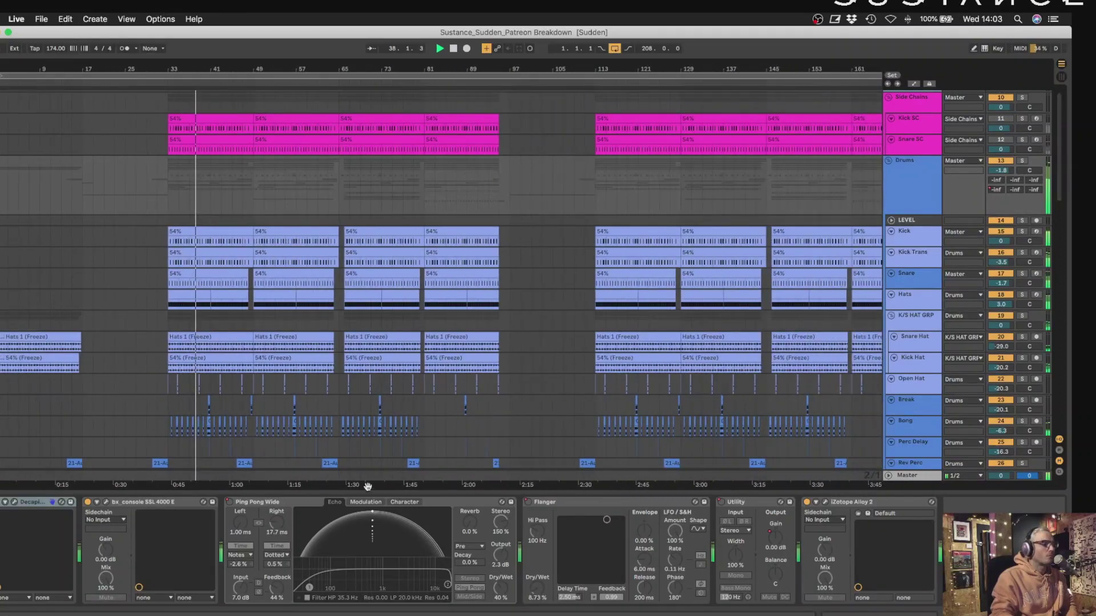
drag(957, 492, 965, 593)
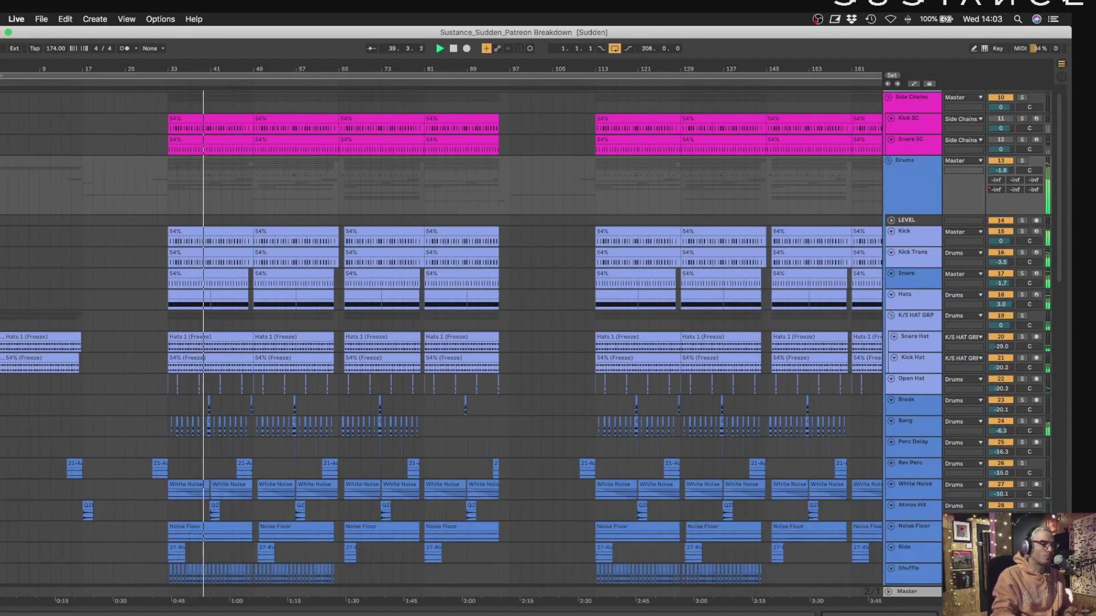
Review the mixer channels in Session View up to the last tracks and display the Master track's effect chain.
key(Tab)
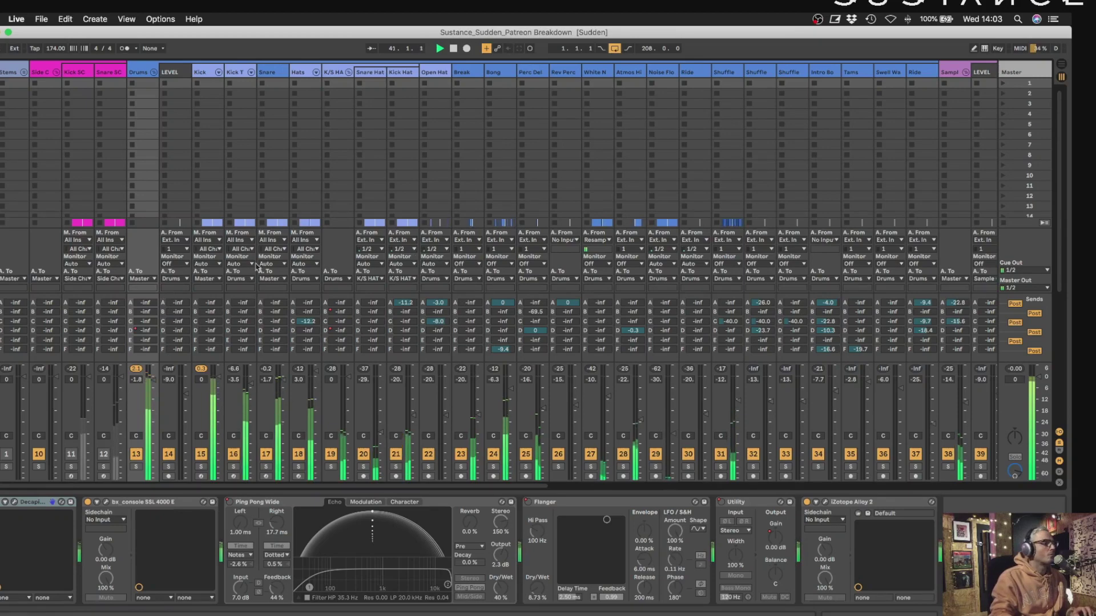
scroll(260, 254, right, 7)
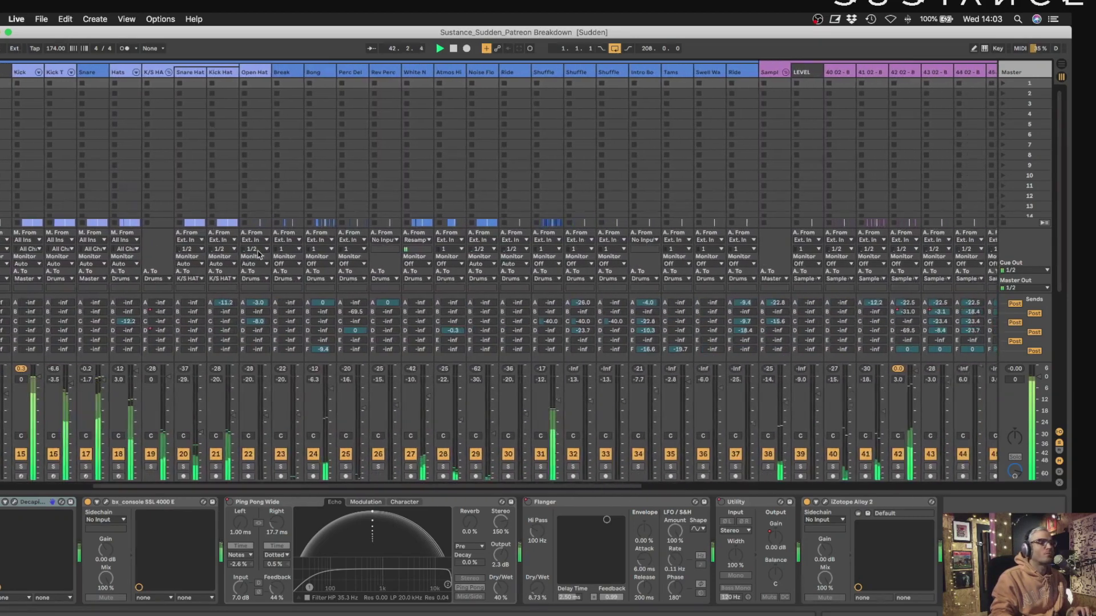
scroll(257, 254, right, 19)
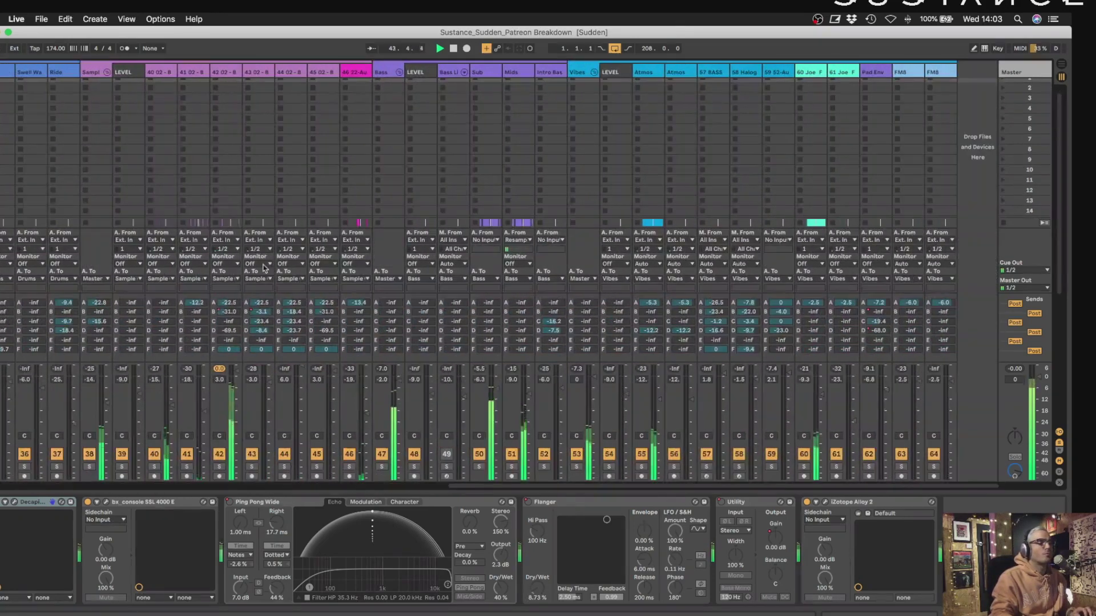
click(1029, 74)
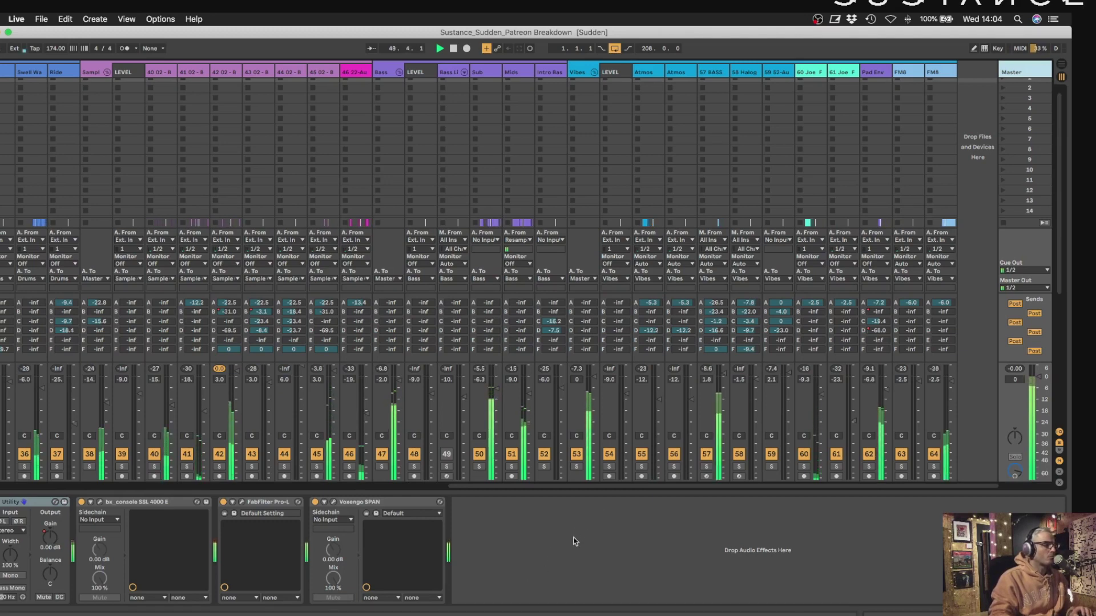
Return to Arrangement View and examine the Drums group's clips up close between about bars 46 and 63.
key(Tab)
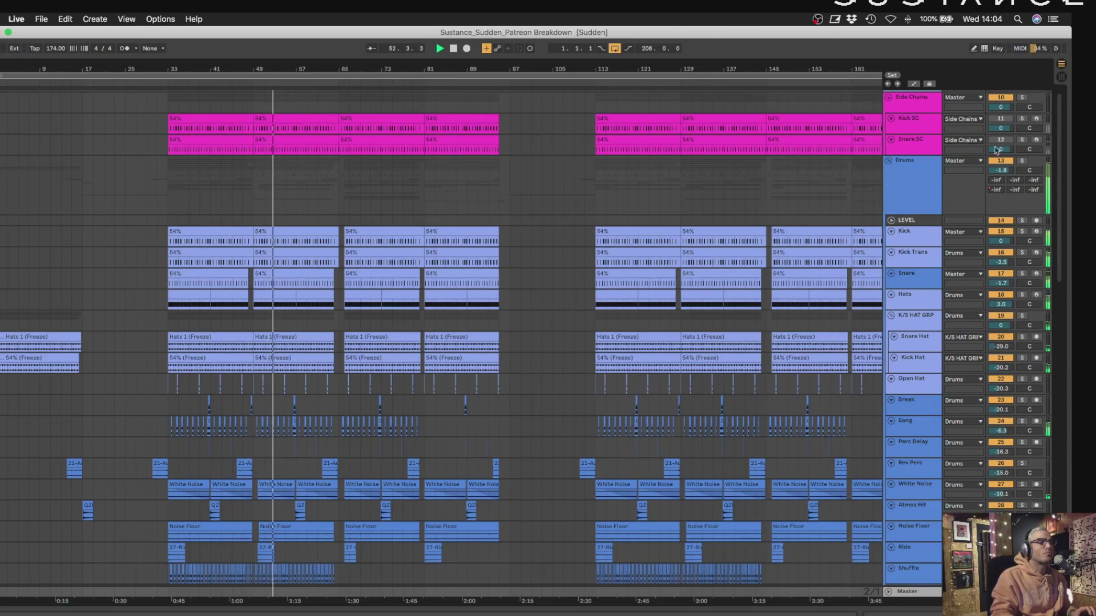
scroll(590, 169, down, 3)
drag(271, 68, 272, 174)
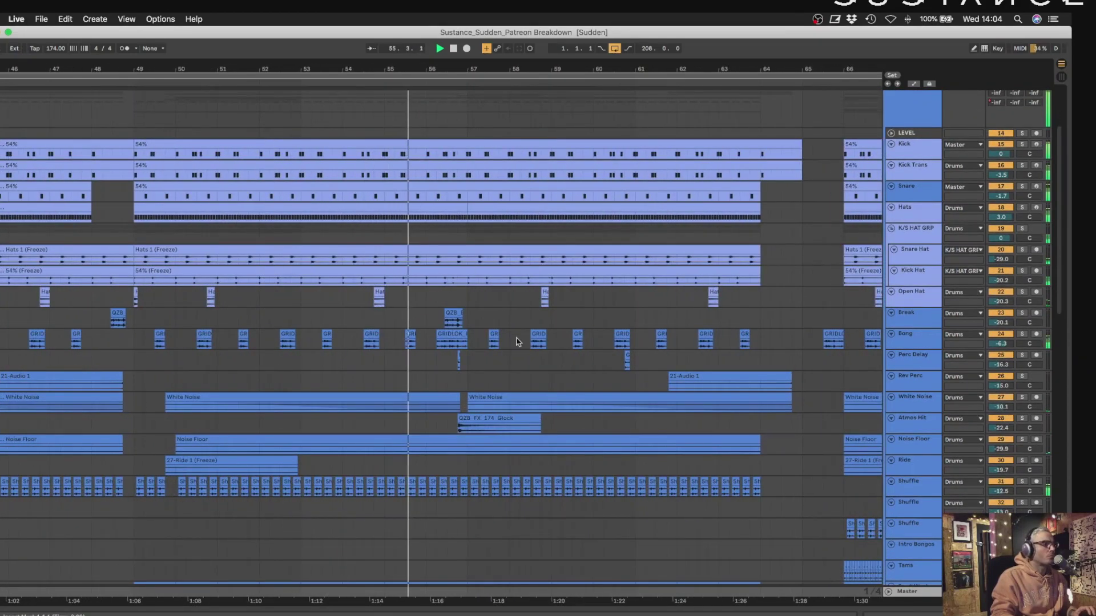
drag(470, 67, 471, 118)
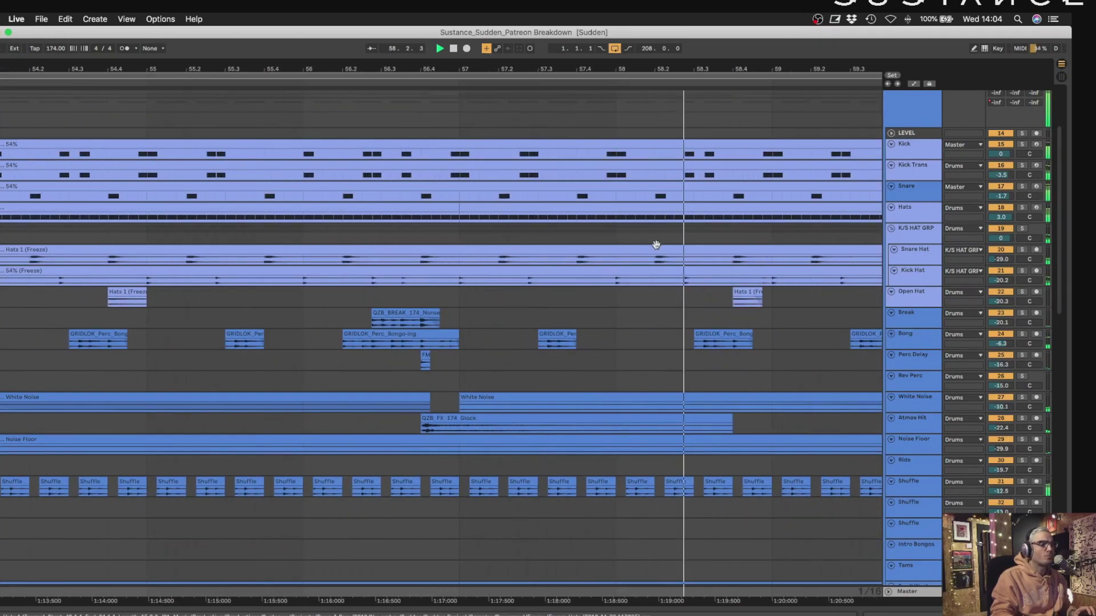
scroll(660, 243, right, 10)
scroll(660, 244, right, 10)
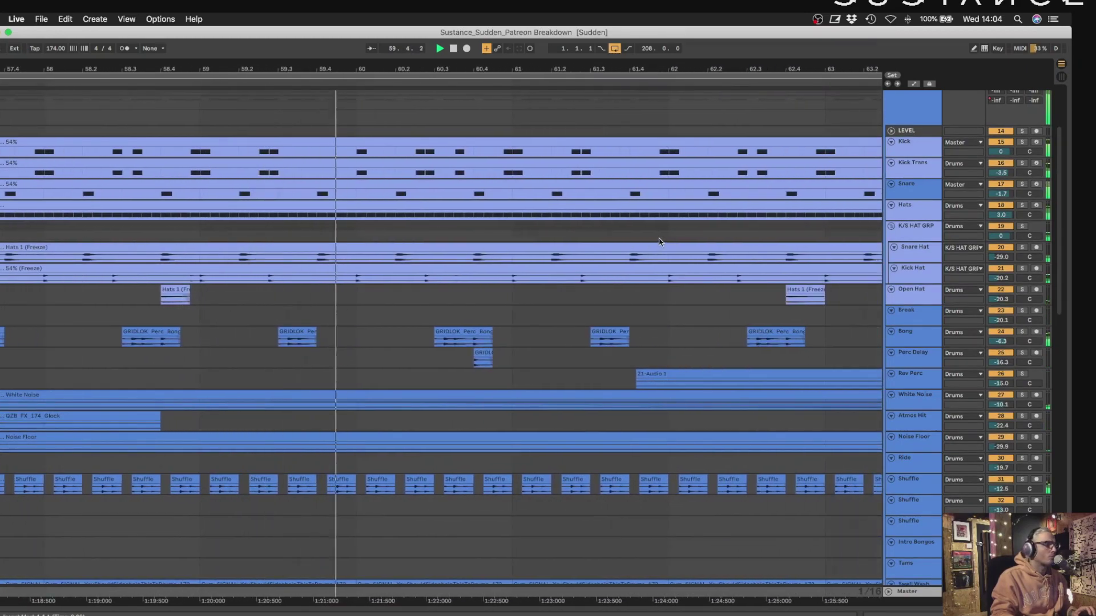
Follow playback through the Drums, Sample Group and Bass clips between about bars 60 and 67.
scroll(660, 241, right, 10)
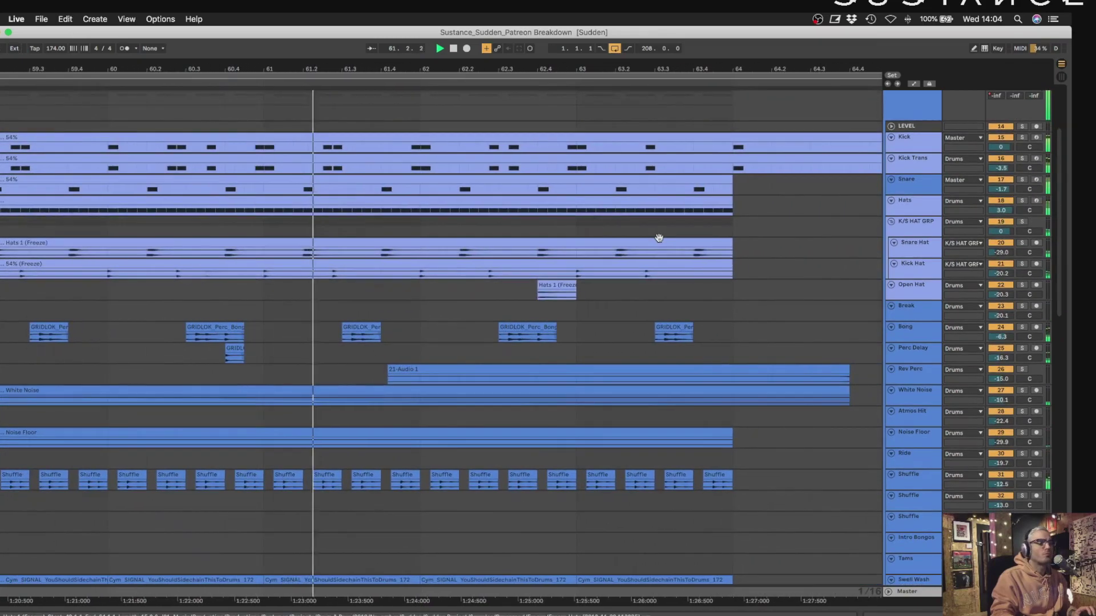
scroll(659, 241, down, 10)
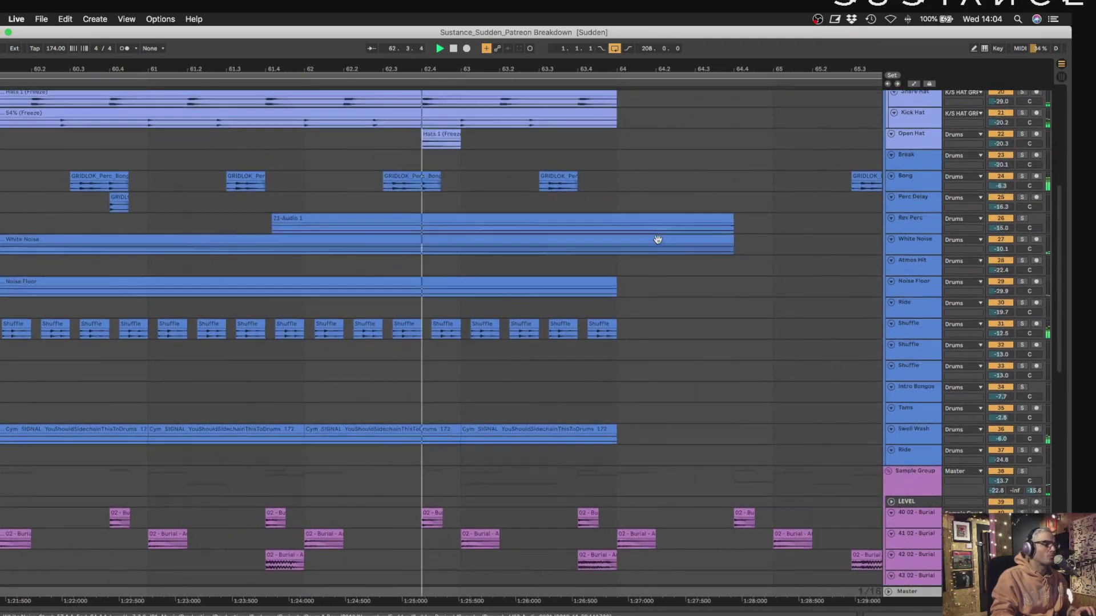
scroll(658, 239, down, 10)
scroll(656, 236, right, 8)
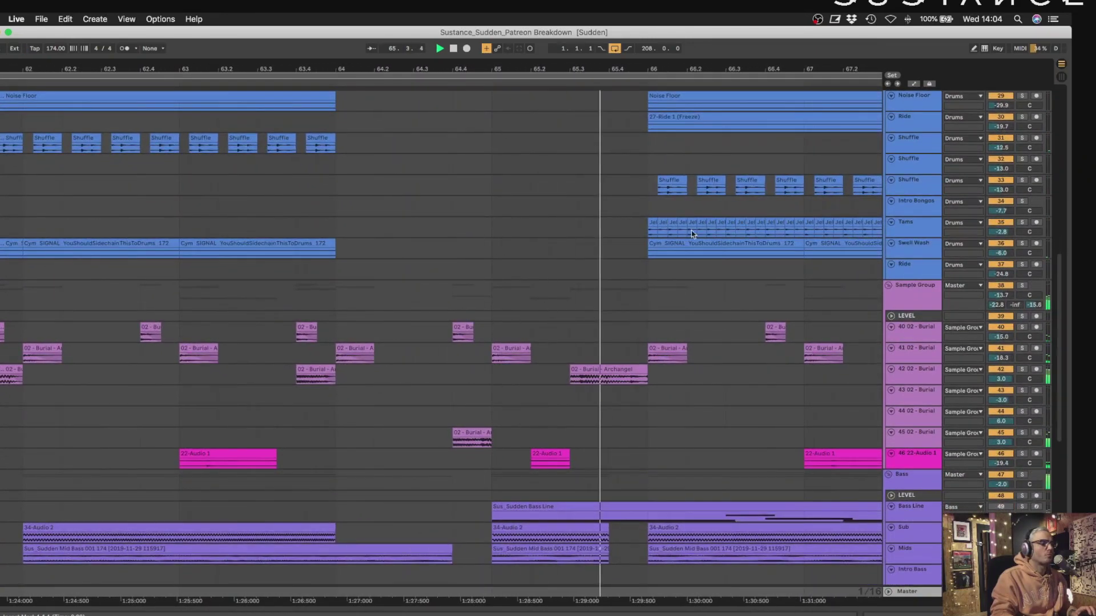
scroll(745, 266, right, 7)
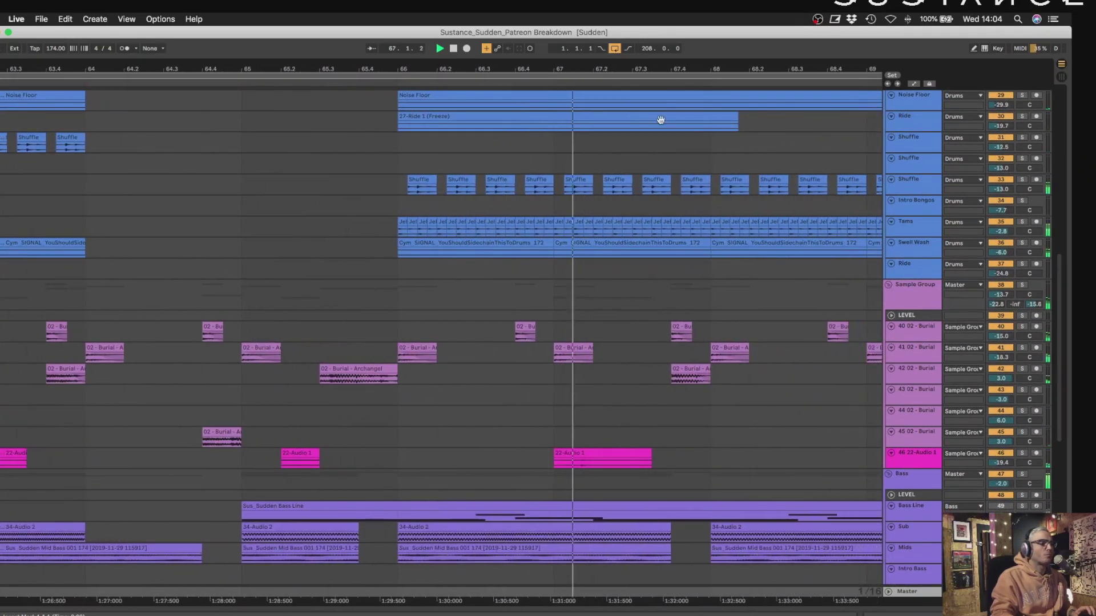
Stop playback and reset the playback position to the start of the arrangement, with the full song length in view.
drag(597, 79, 312, 287)
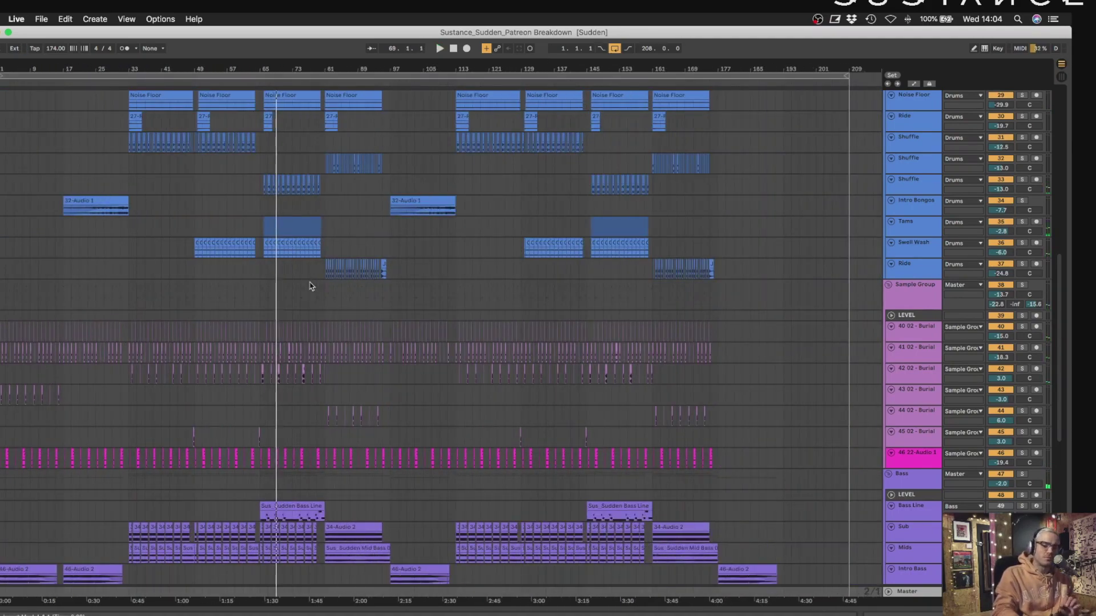
key(ctrl+Up)
key(ctrl+Up)
click(88, 246)
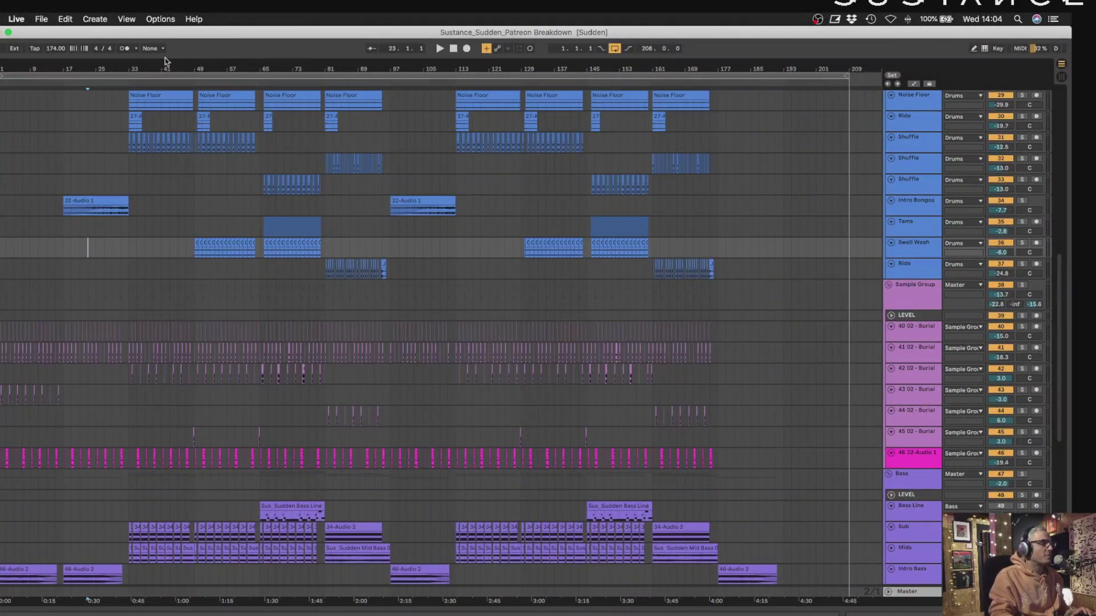
click(453, 48)
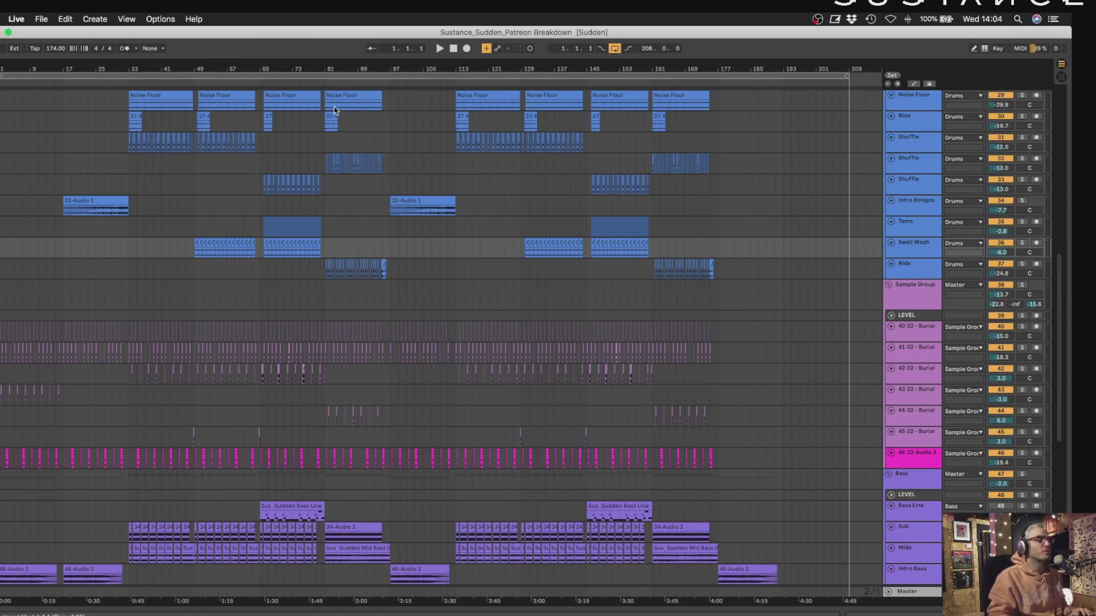
Examine the full arrangement's section layout across all track groups, from Side Chains and Drums through to Vibes.
scroll(522, 153, up, 5)
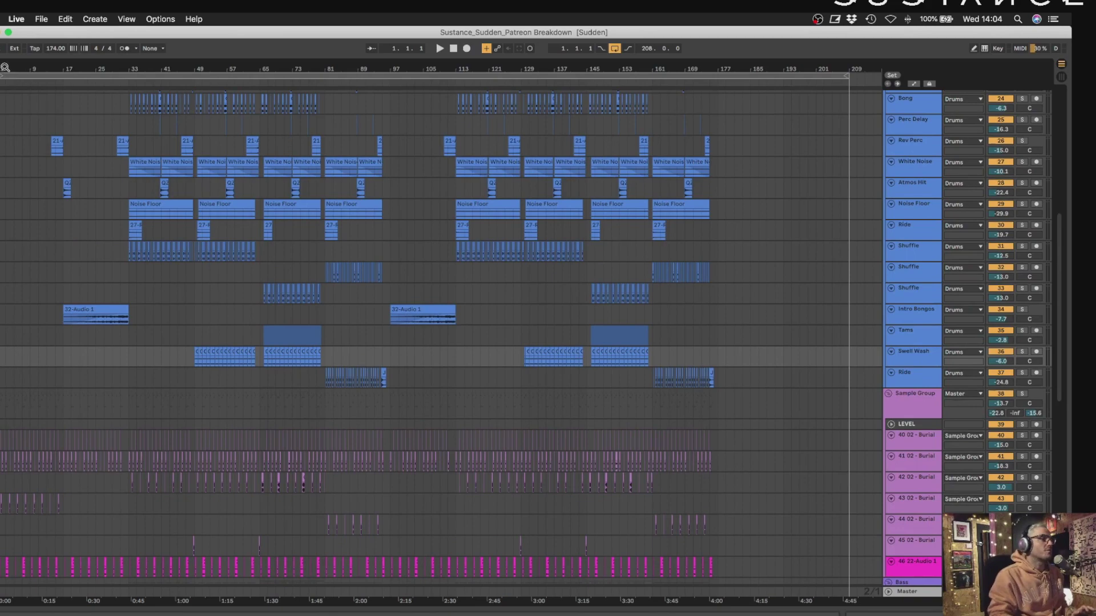
drag(4, 67, 4, 80)
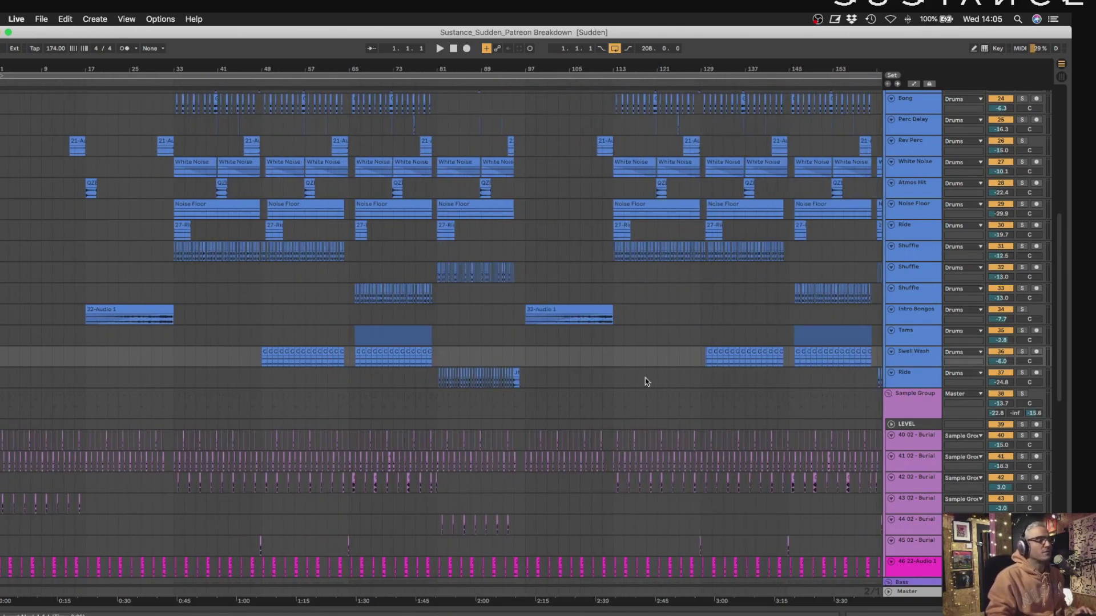
scroll(778, 418, up, 5)
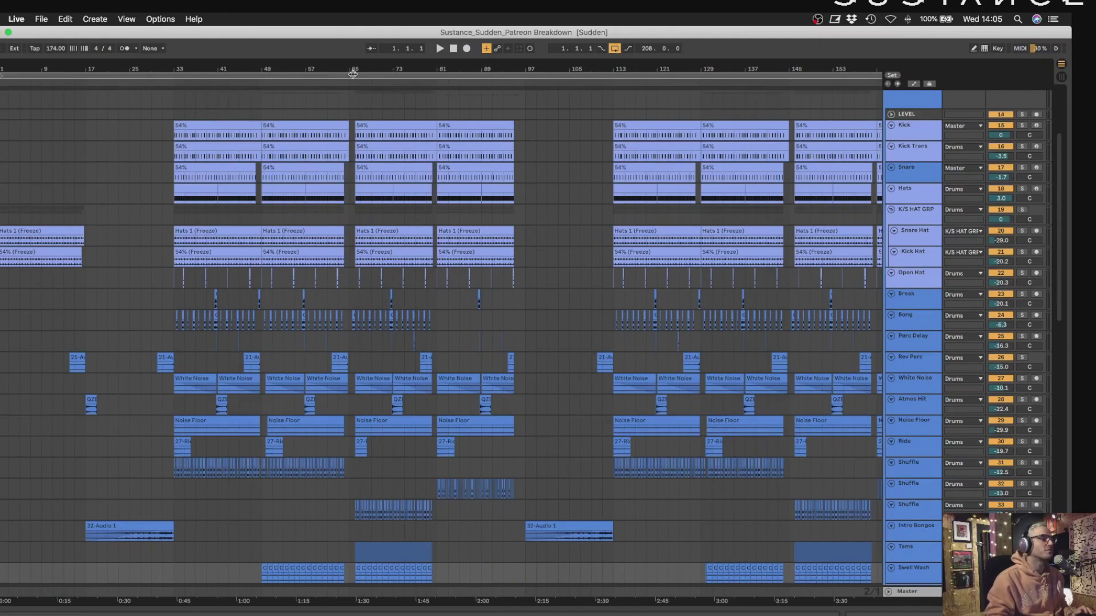
scroll(499, 183, up, 4)
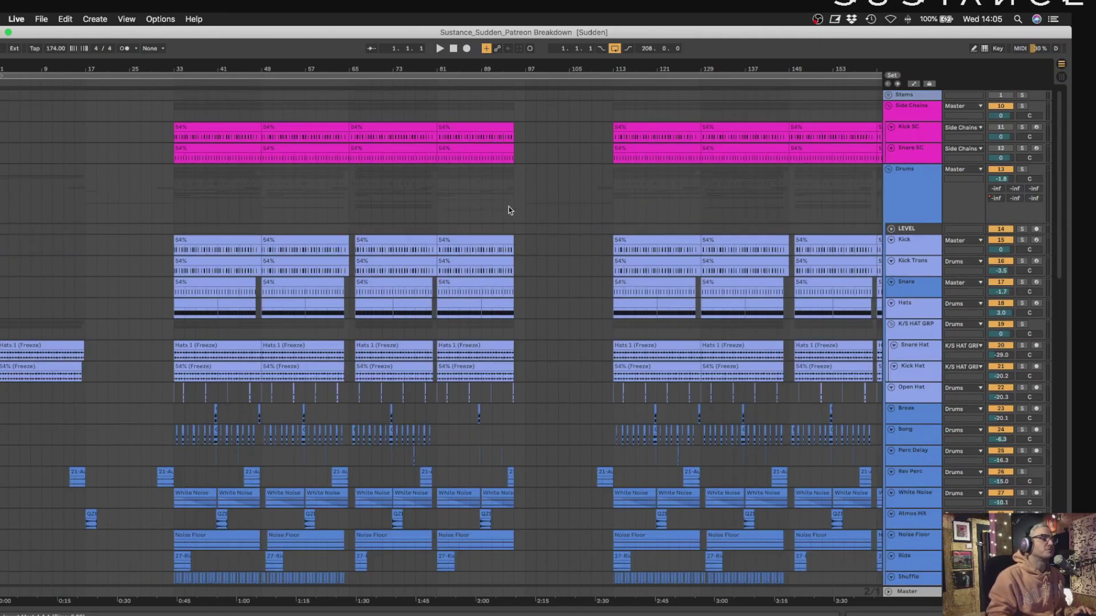
drag(455, 66, 455, 40)
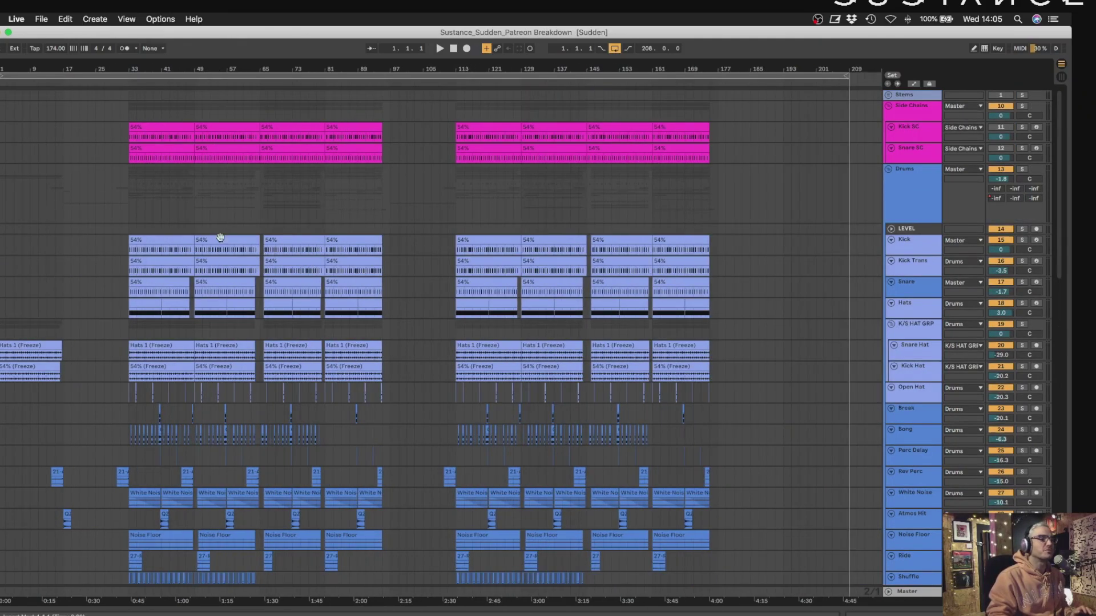
scroll(192, 234, down, 10)
scroll(194, 239, down, 2)
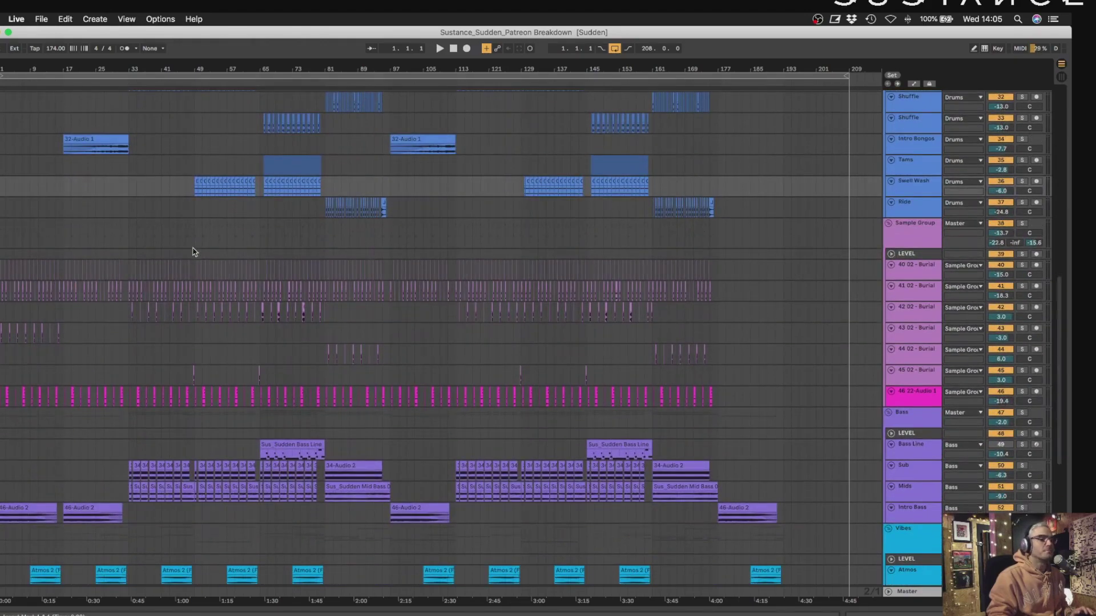
scroll(195, 246, down, 4)
scroll(194, 251, down, 5)
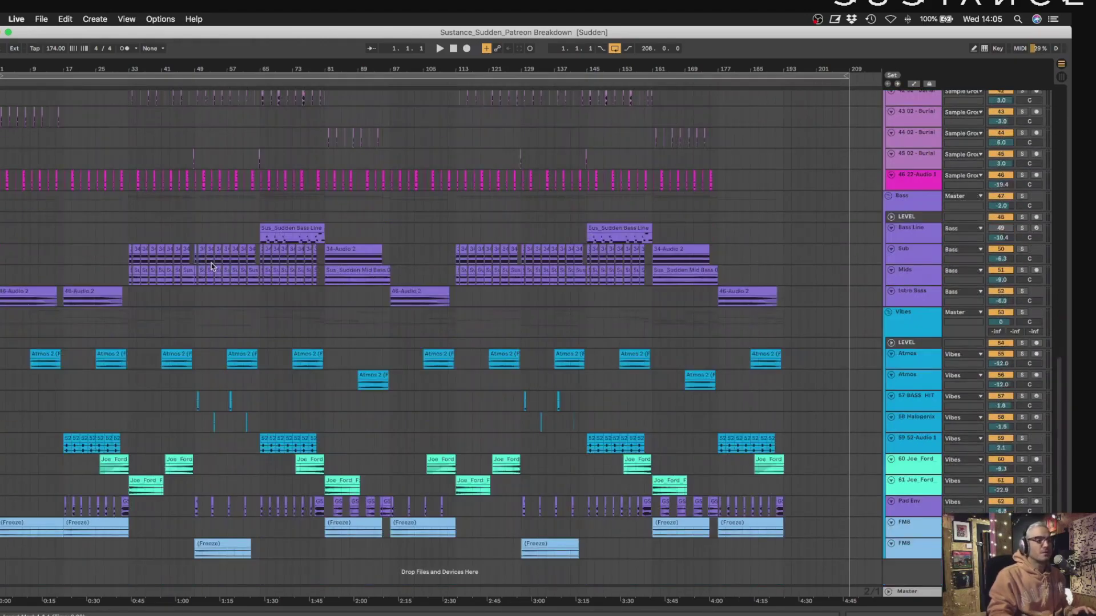
scroll(351, 578, up, 10)
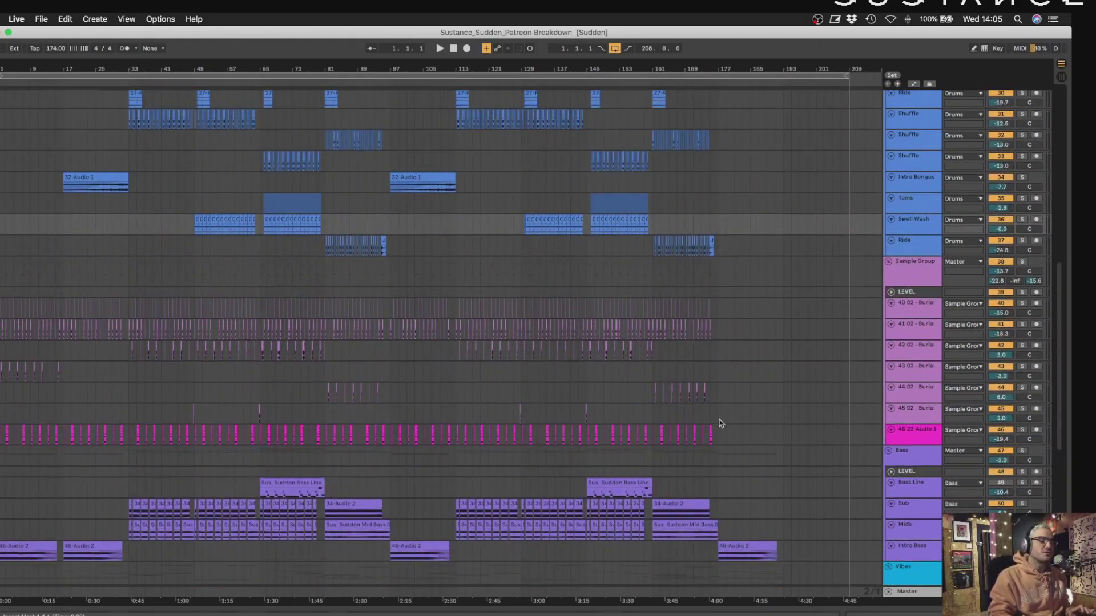
scroll(712, 420, up, 15)
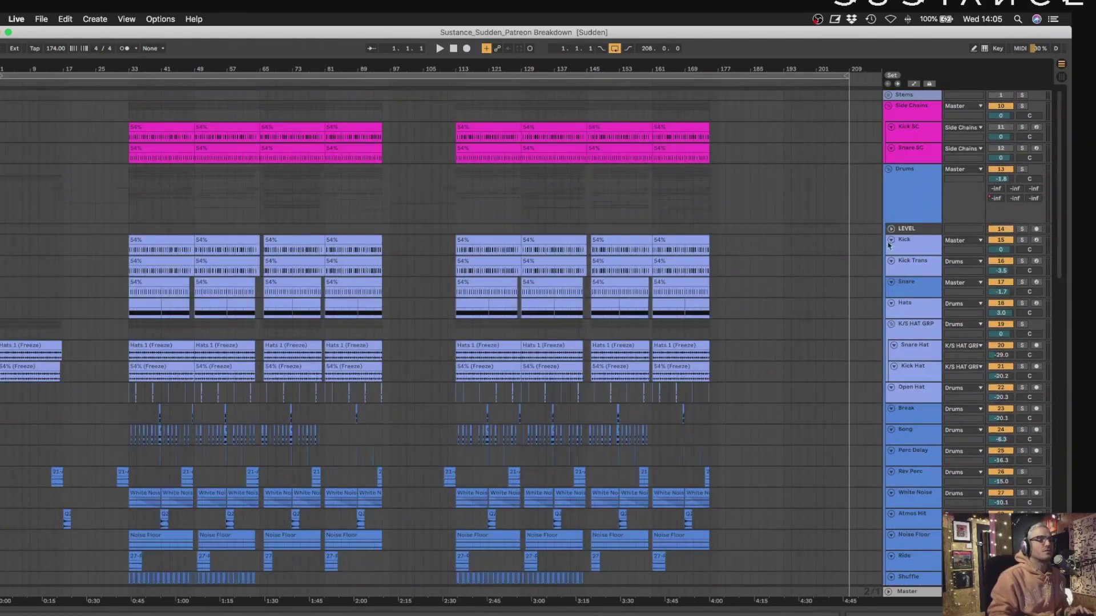
Collapse the Drums, Sample Group, Bass and Vibes groups and delete the Stems group.
click(890, 171)
click(888, 220)
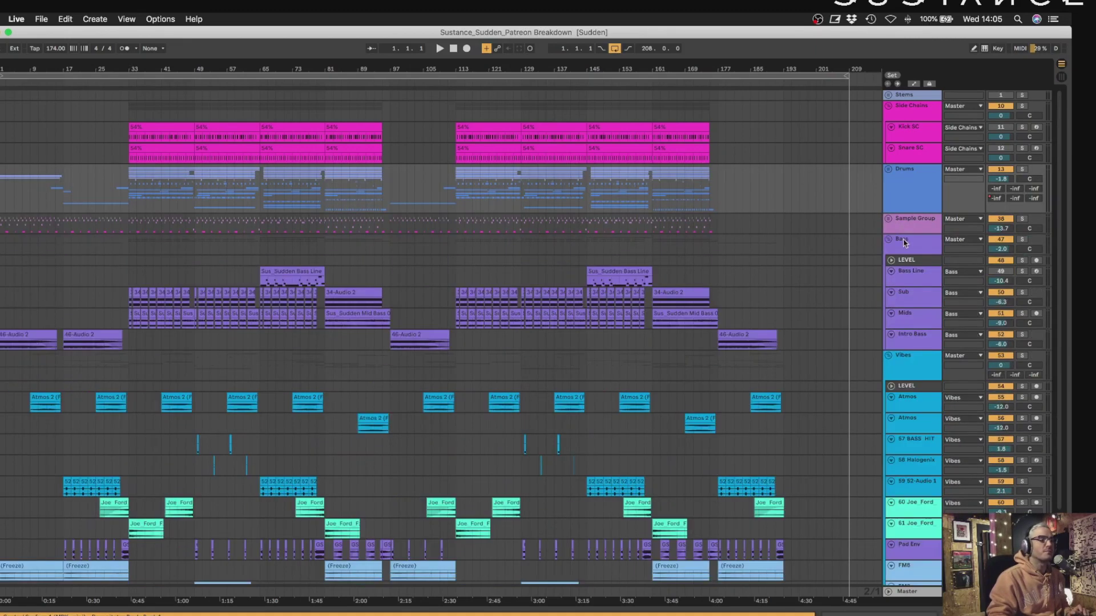
click(888, 239)
click(888, 250)
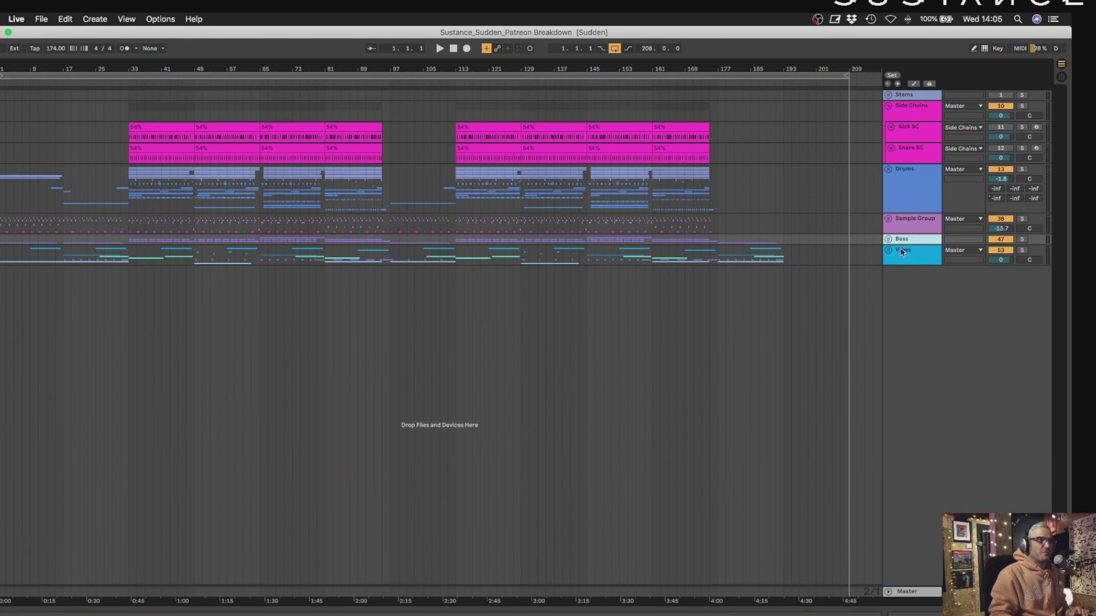
click(913, 97)
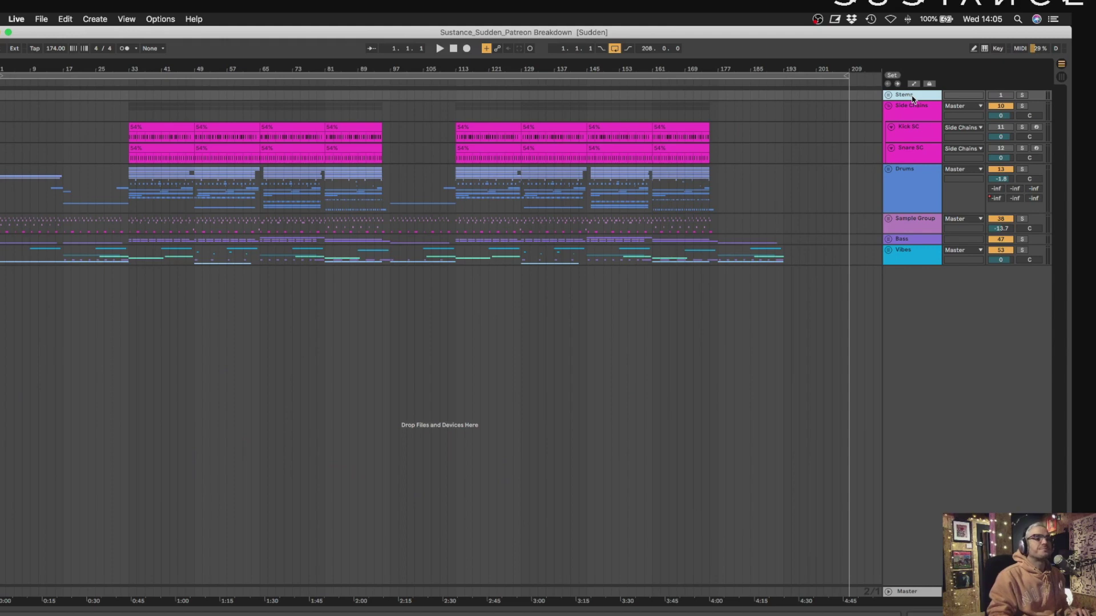
key(Delete)
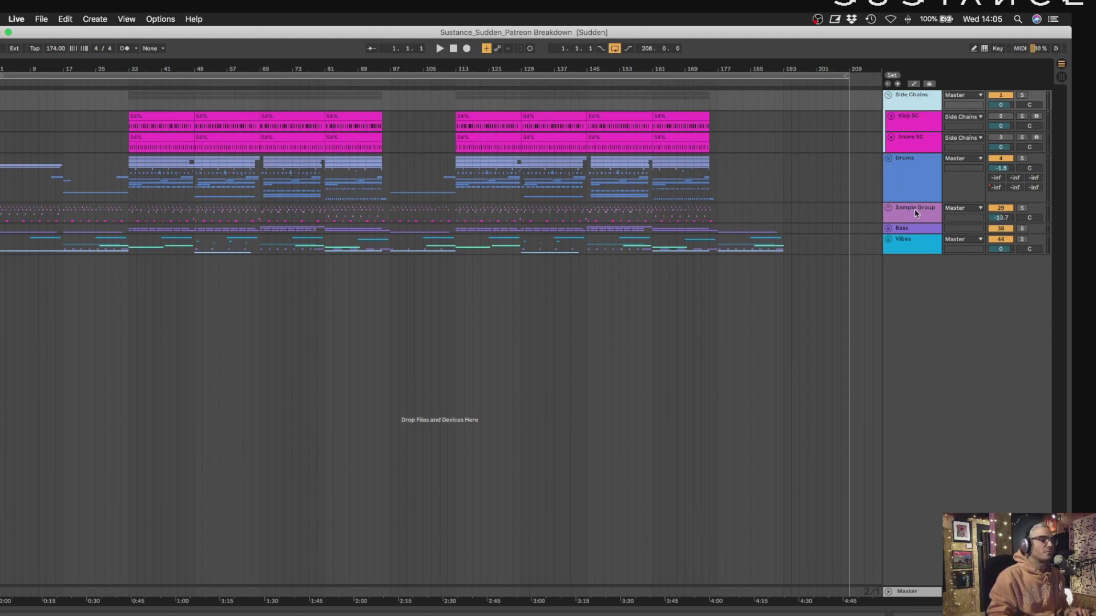
Expand the Vibes, Bass and Sample Group tracks and examine their clips from bar 1 through the first drop.
click(889, 248)
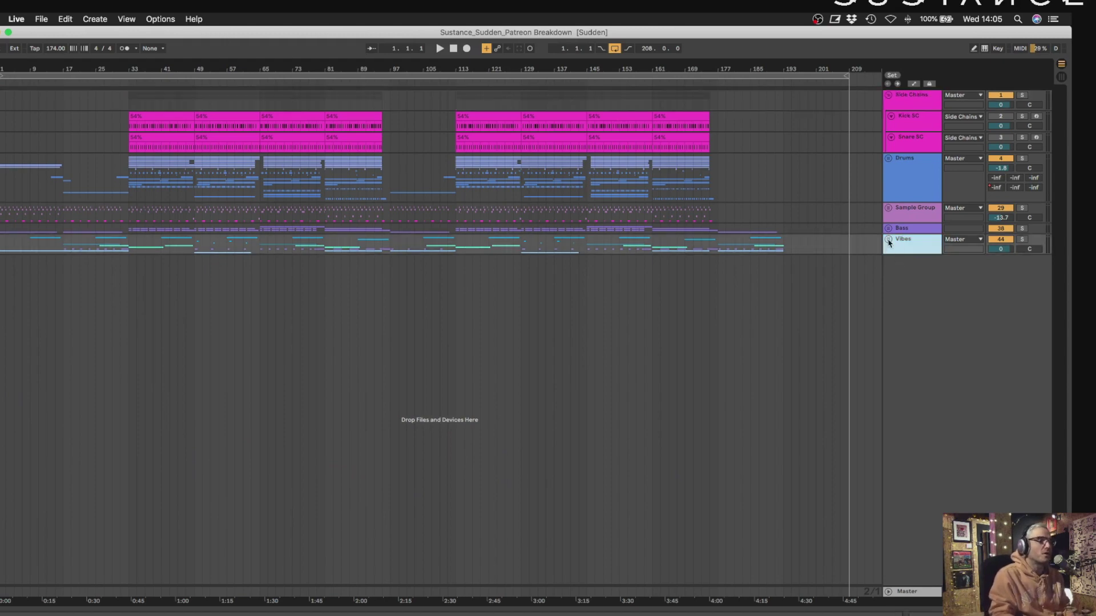
click(889, 240)
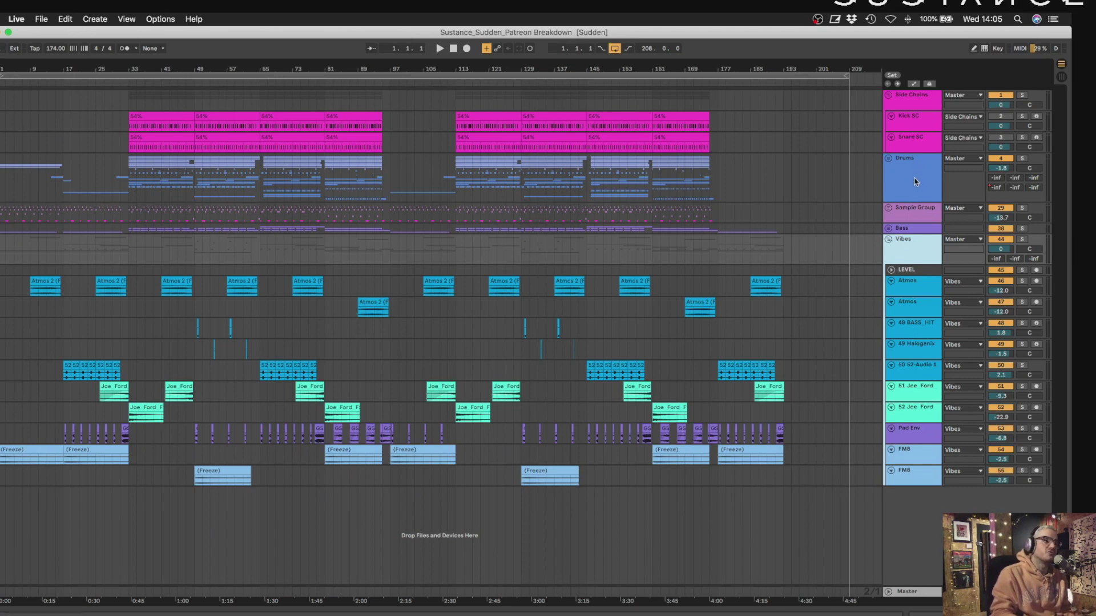
click(889, 229)
click(889, 209)
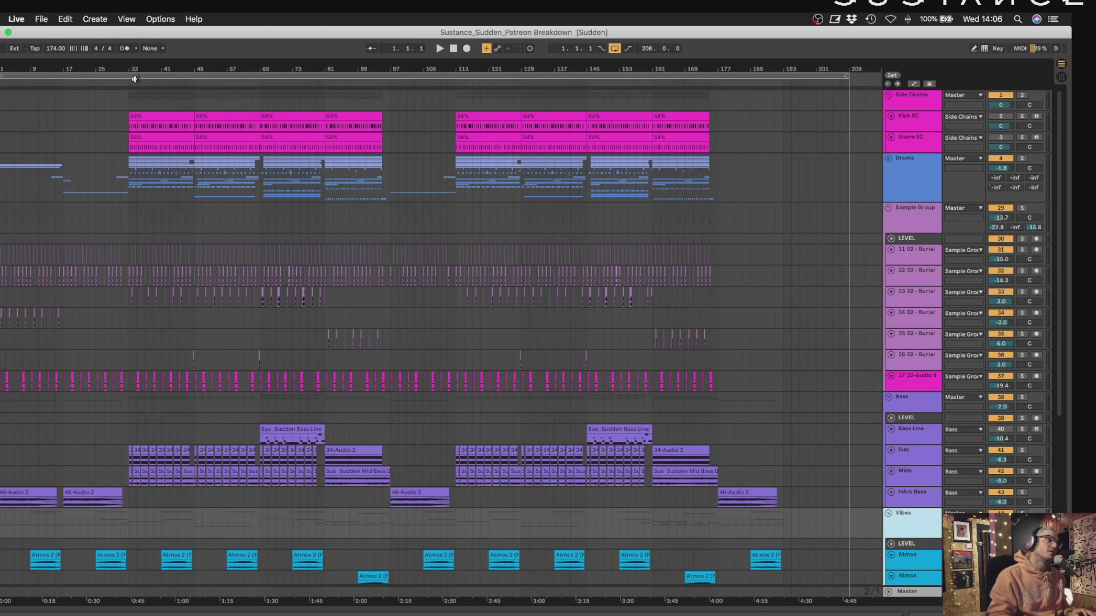
drag(134, 69, 191, 70)
key(Home)
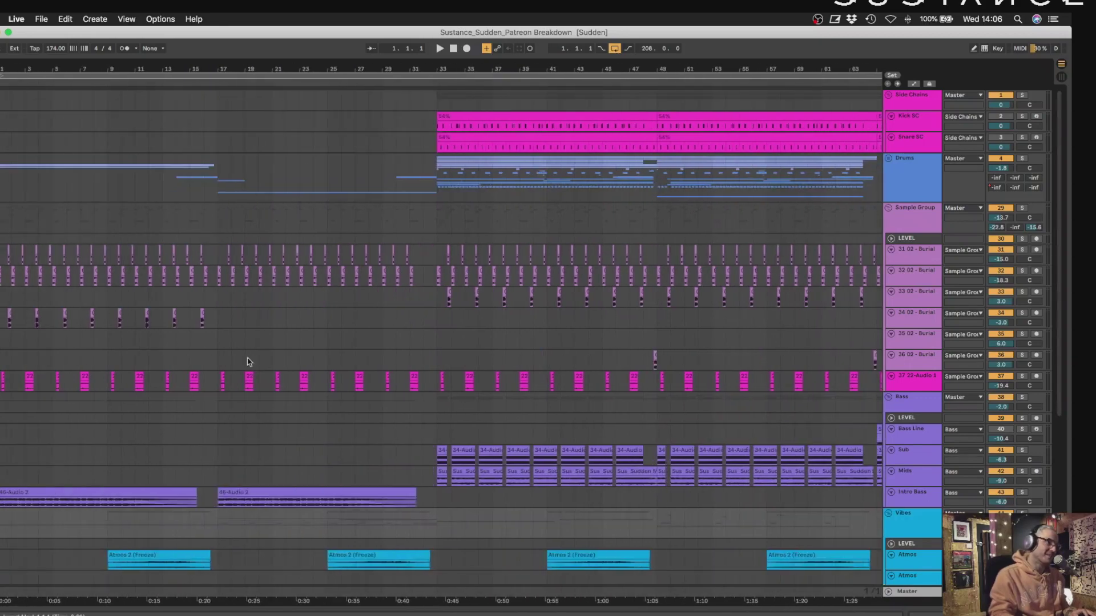
drag(298, 72, 149, 78)
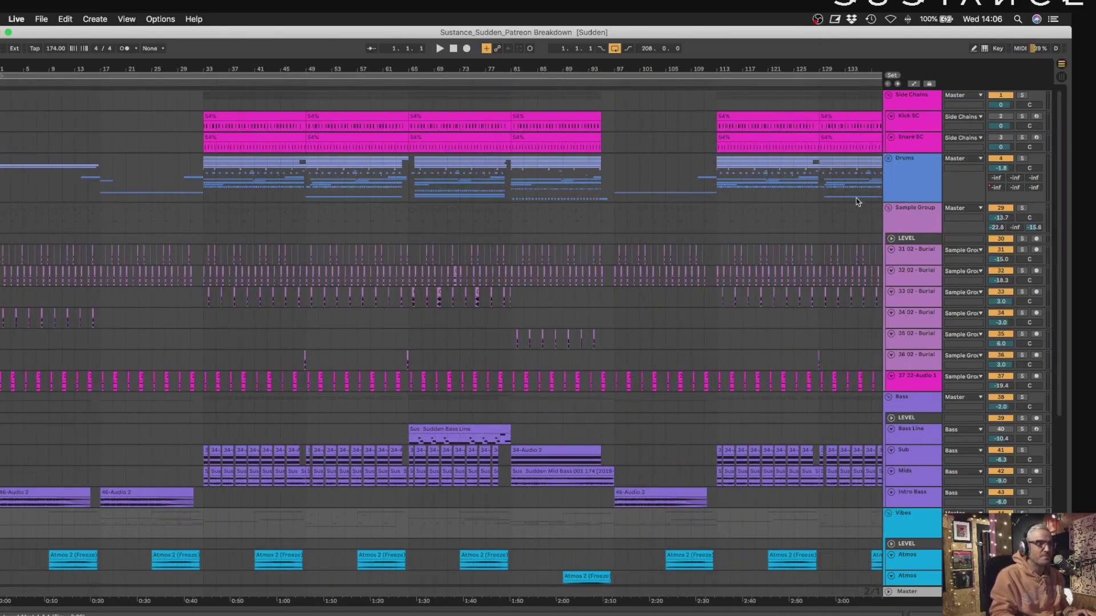
Collapse the Sample Group and Bass groups and select the Vibes group.
click(888, 207)
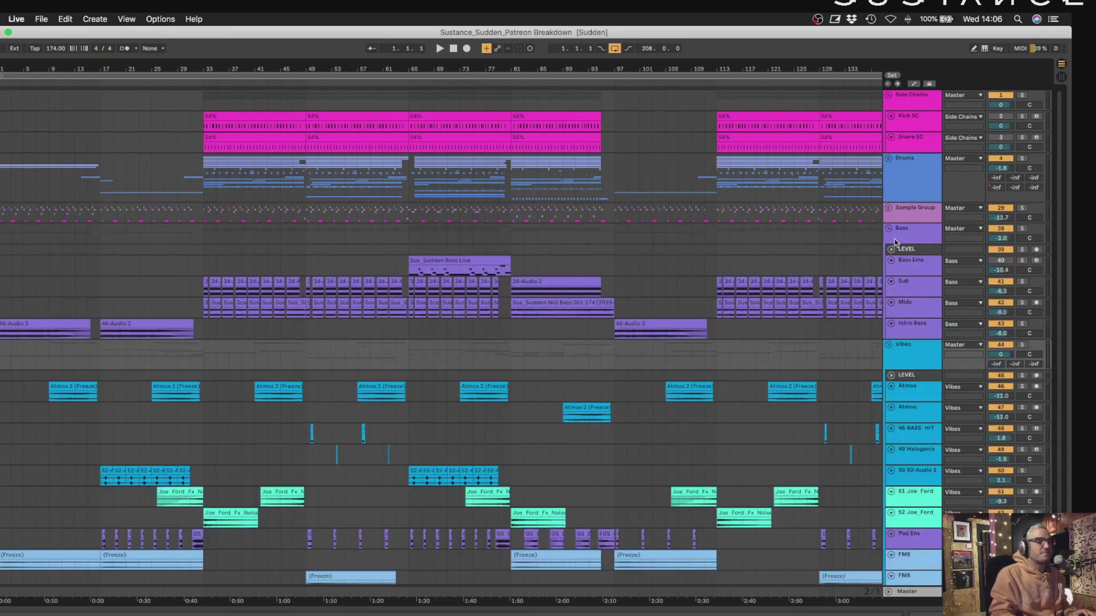
click(894, 234)
click(888, 229)
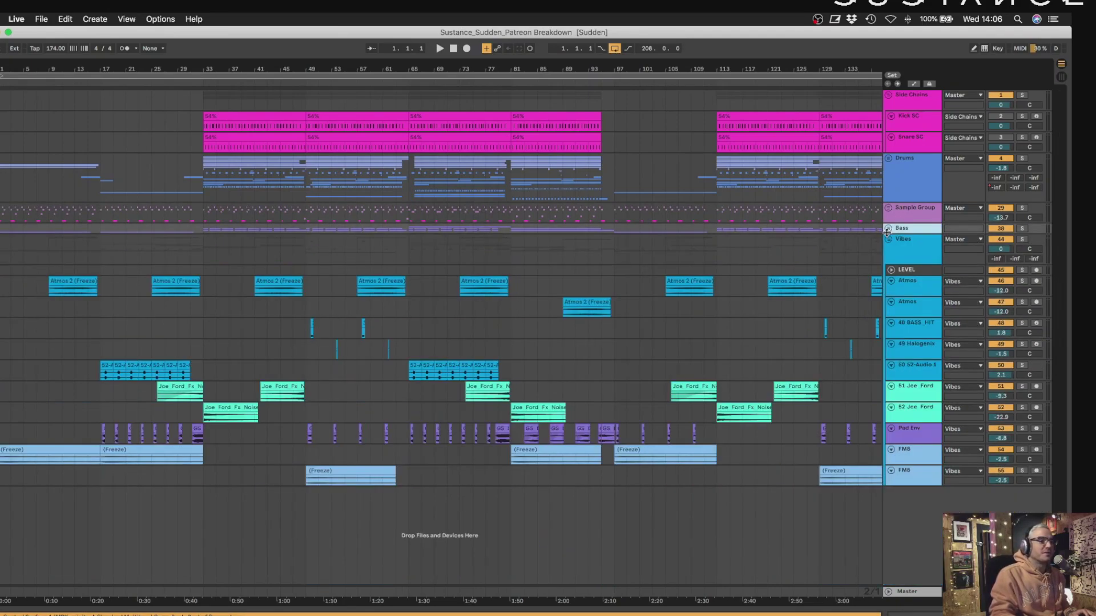
click(887, 248)
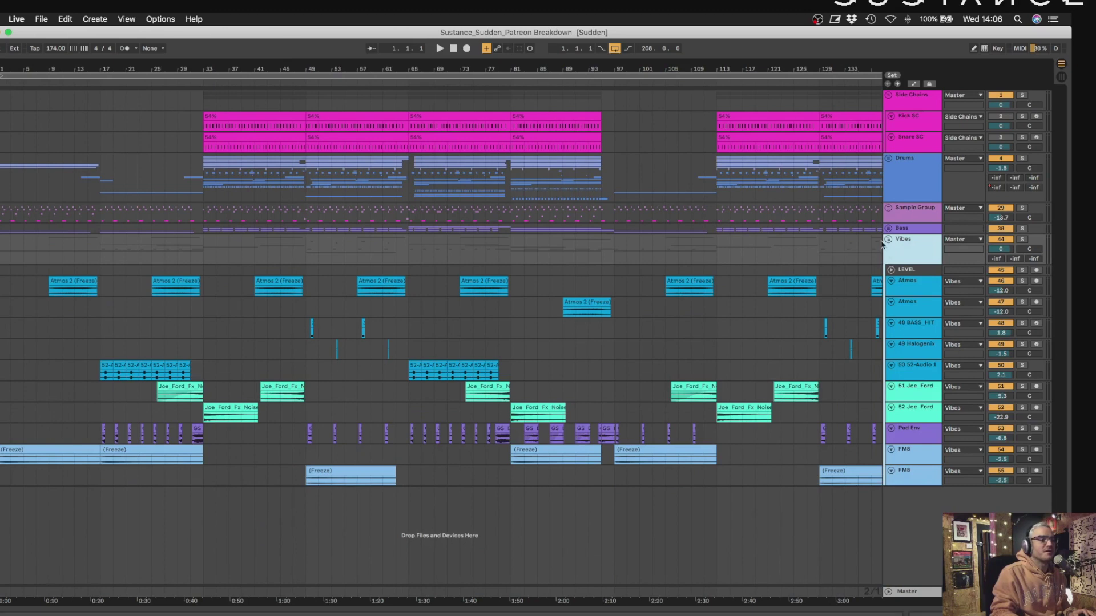
Open the recent set Sudden.als, discarding the changes to the Patreon Breakdown set.
click(41, 19)
mouse_move(67, 54)
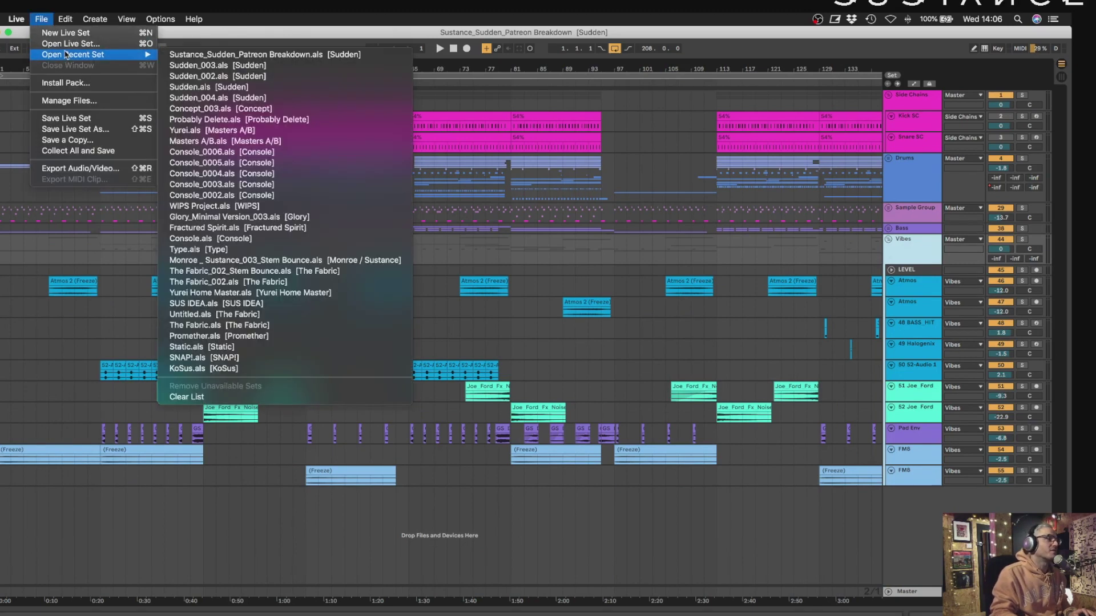
click(234, 87)
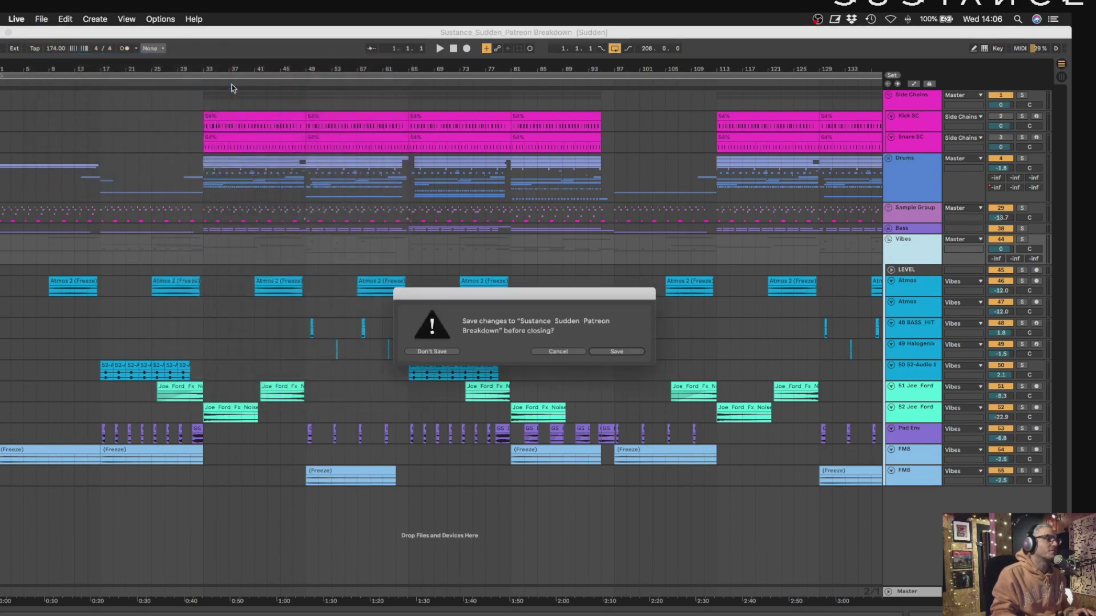
click(423, 351)
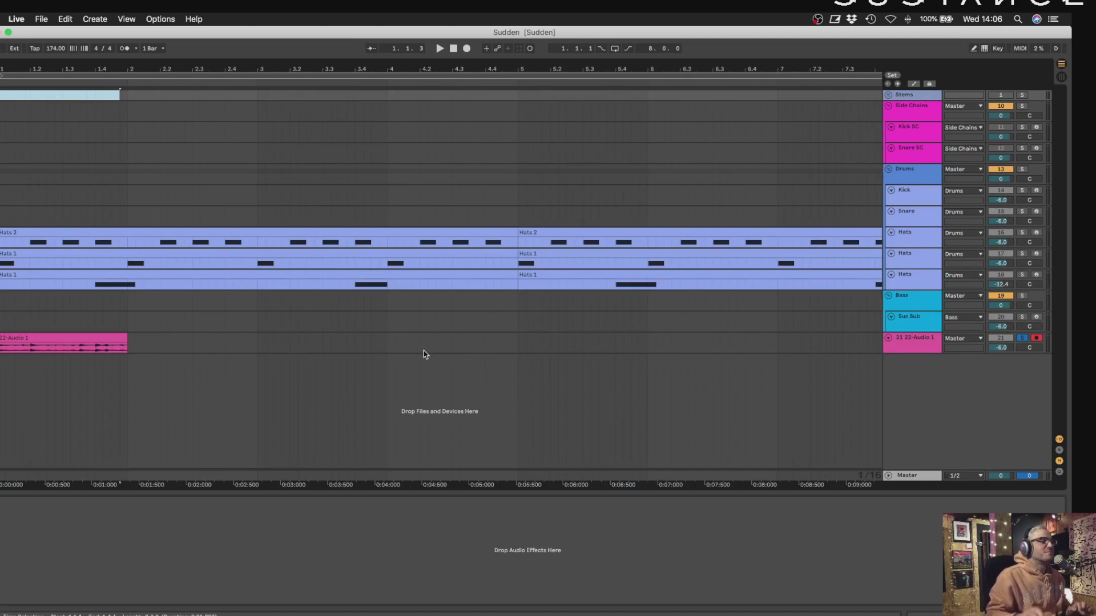
Play the first bar of the early sketch, then enlarge the 22-Audio 1 track to inspect its waveform up close.
drag(389, 65, 388, 29)
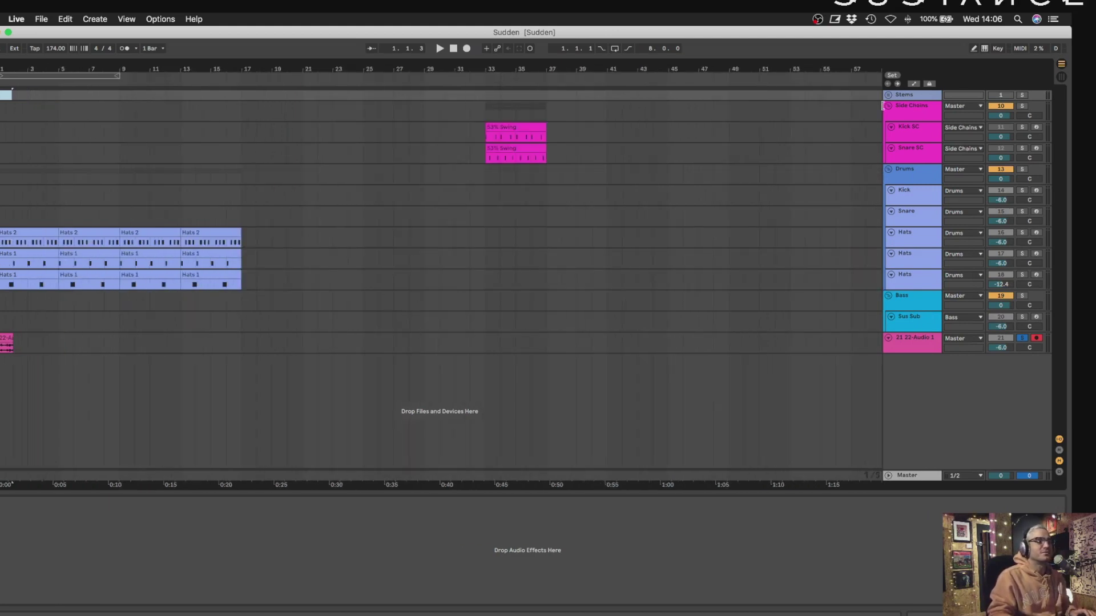
key(space)
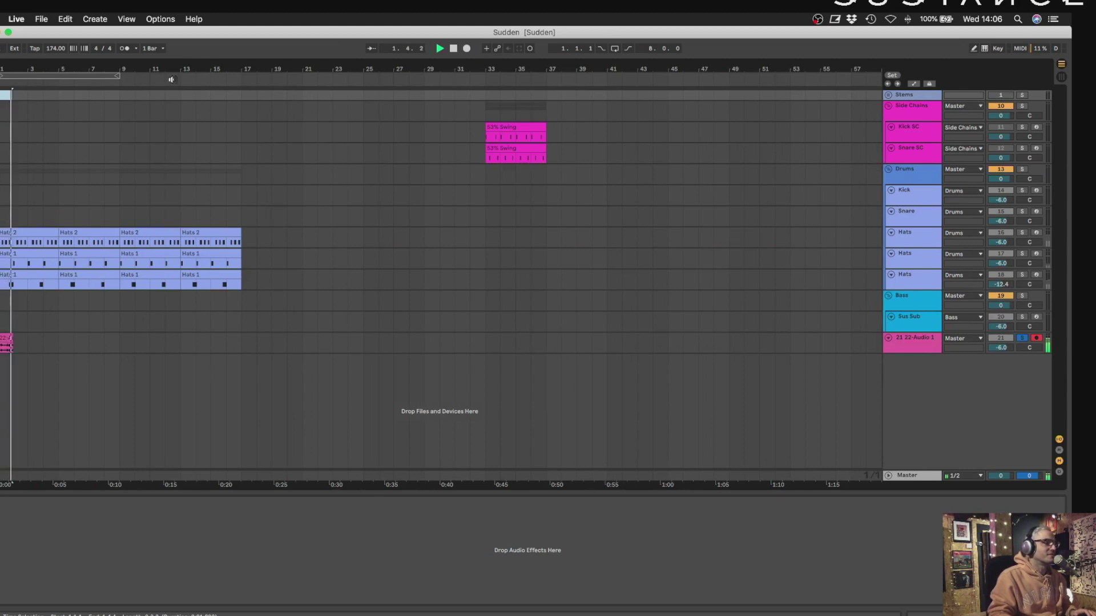
drag(7, 76, 491, 436)
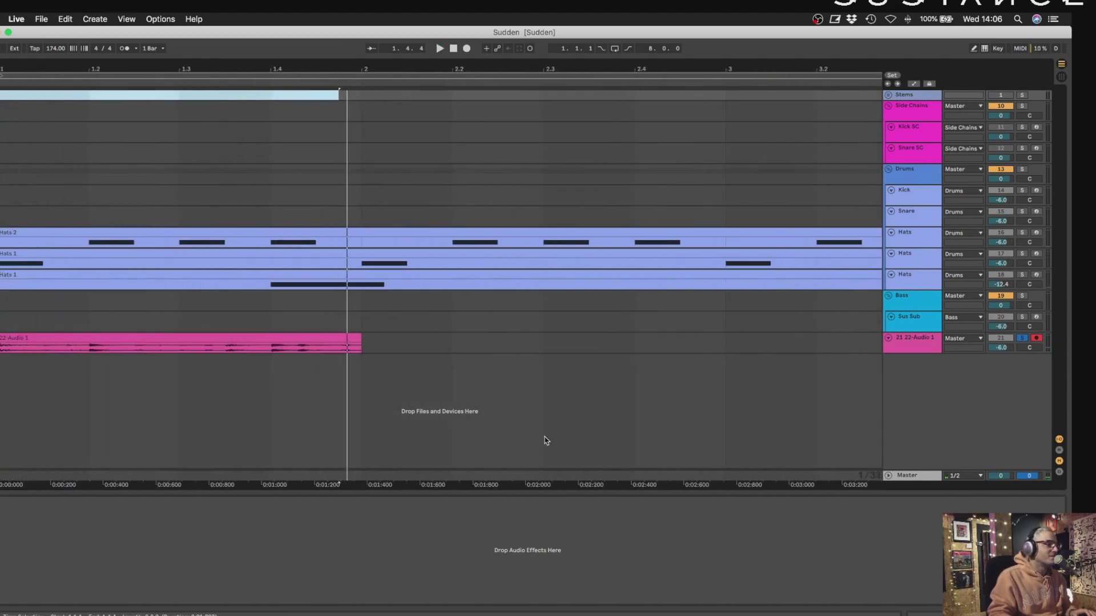
drag(930, 352, 915, 572)
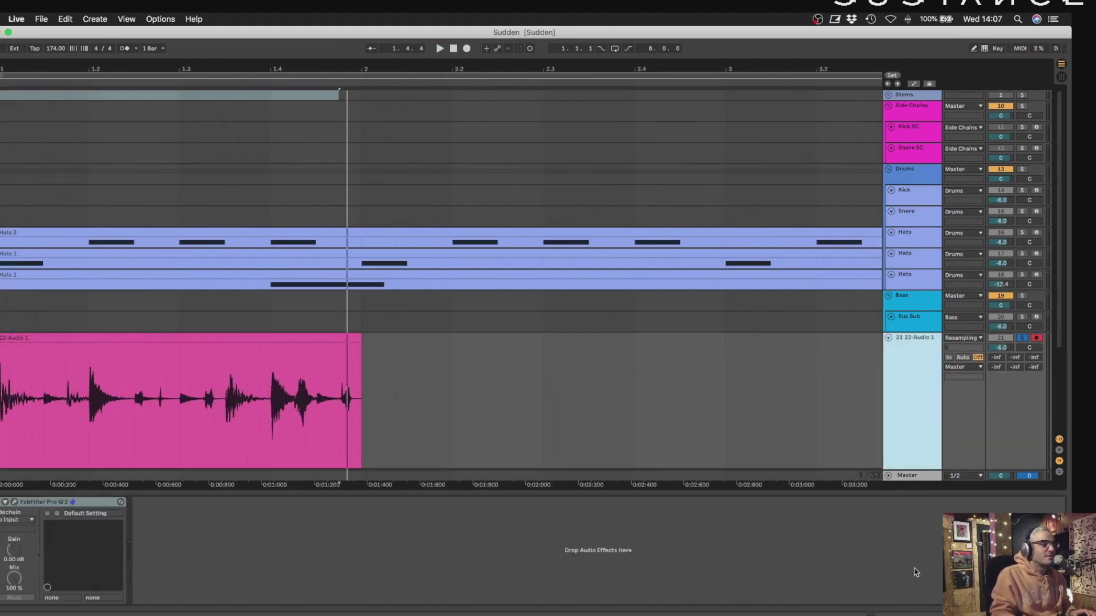
Play the resampled clip on the 22-Audio 1 track from bar 1, restarting playback to hear it again.
scroll(401, 353, down, 5)
click(453, 48)
key(space)
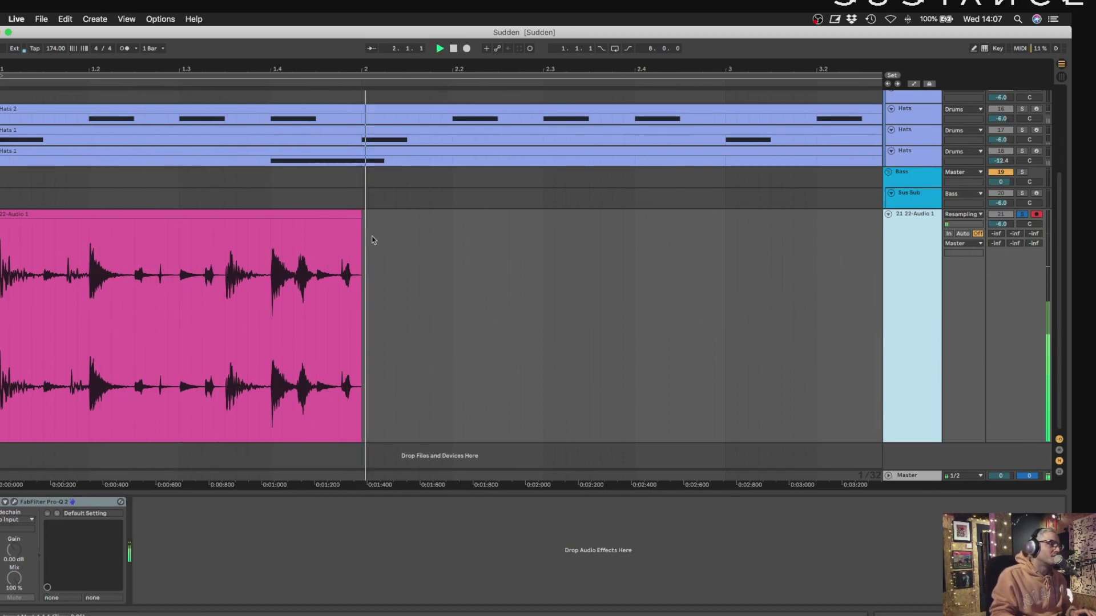
key(space)
key(space)
click(147, 340)
key(space)
scroll(171, 333, up, 5)
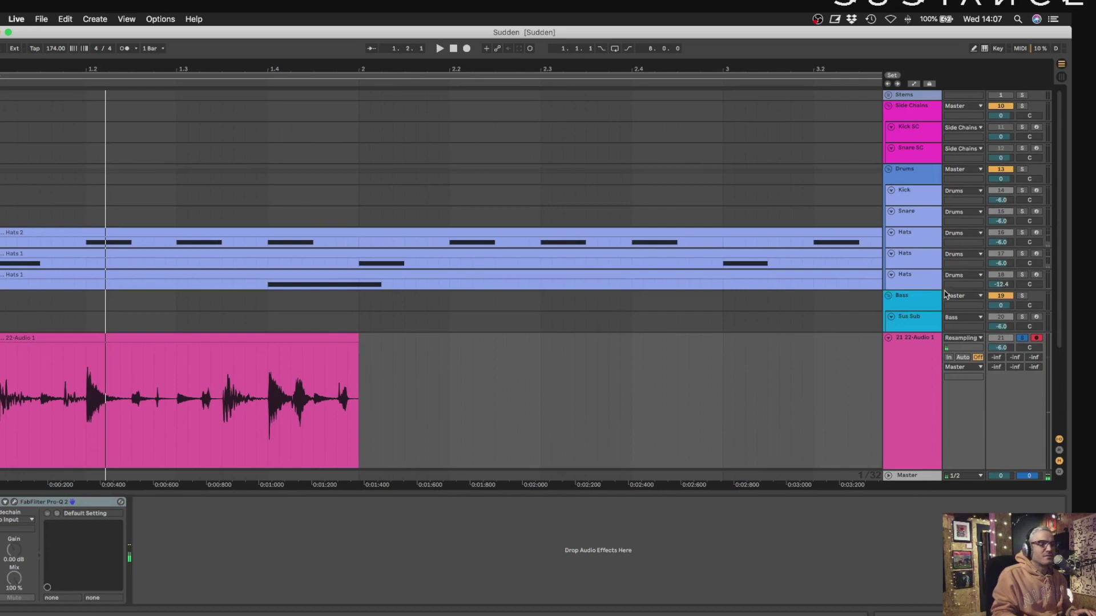
Move the solo from the 22-Audio 1 track to the Drums group and audition its hat patterns across the opening bars.
click(910, 174)
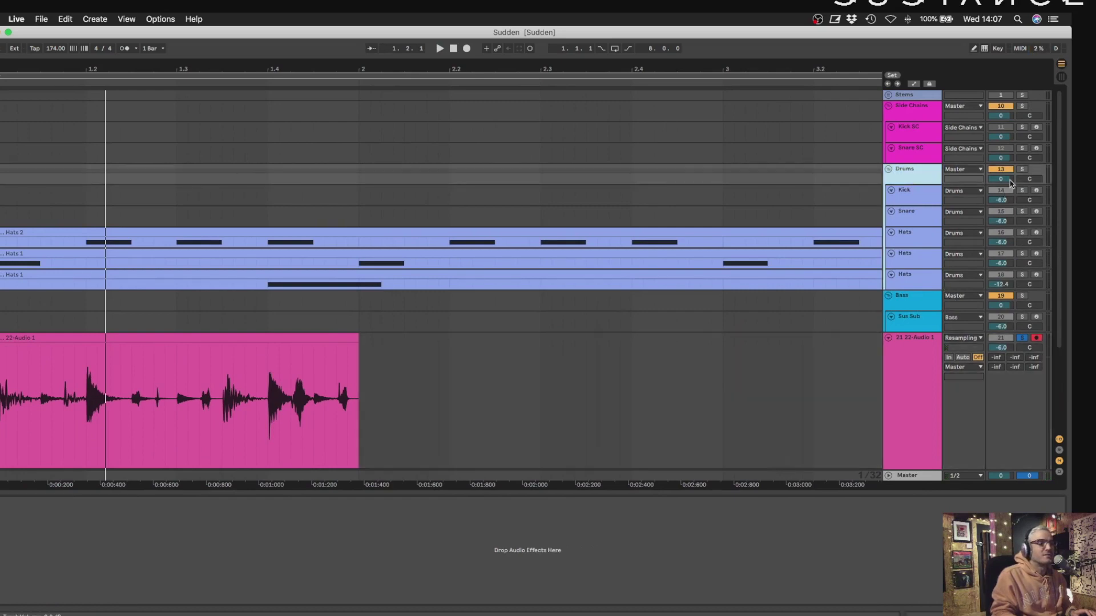
click(1021, 337)
key(space)
click(1022, 169)
key(space)
key(space)
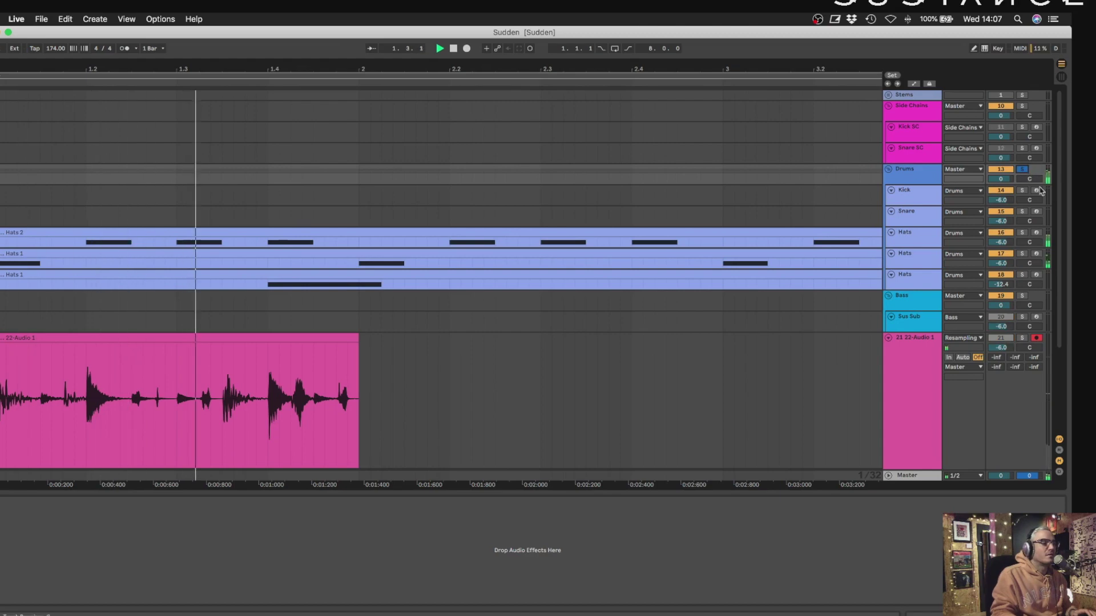
drag(636, 68, 636, 17)
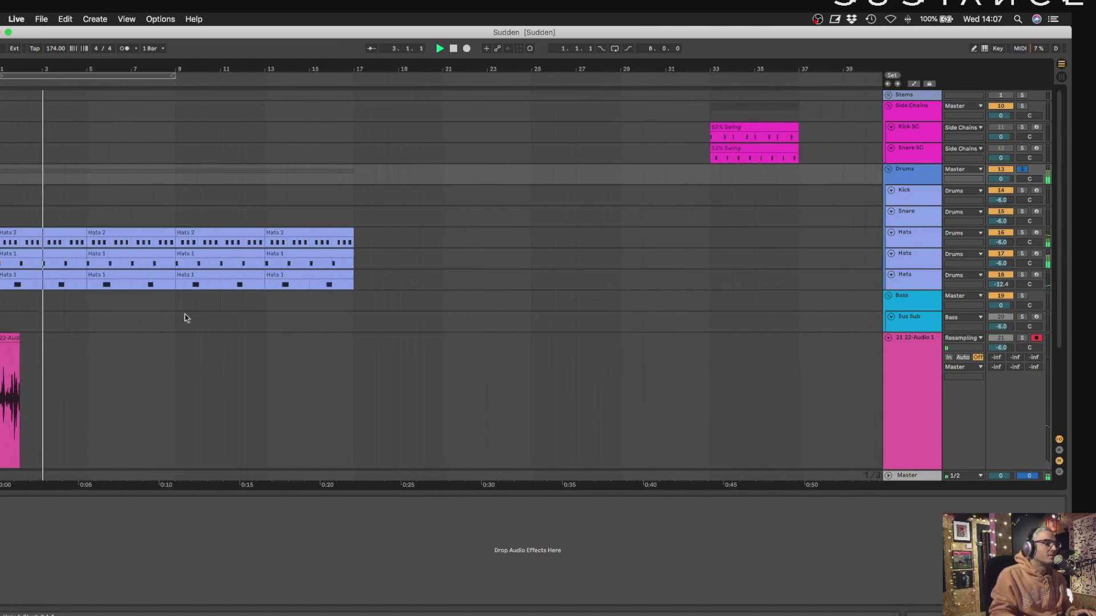
Open the recent set Sudden_002.als, discarding the changes to Sudden.
click(46, 19)
mouse_move(74, 54)
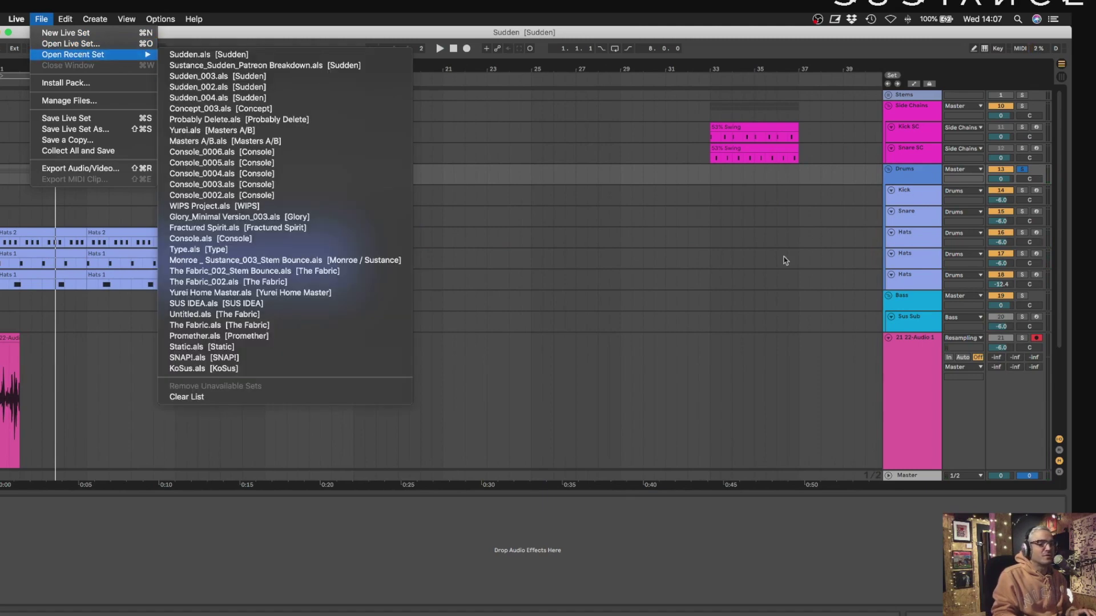
click(264, 88)
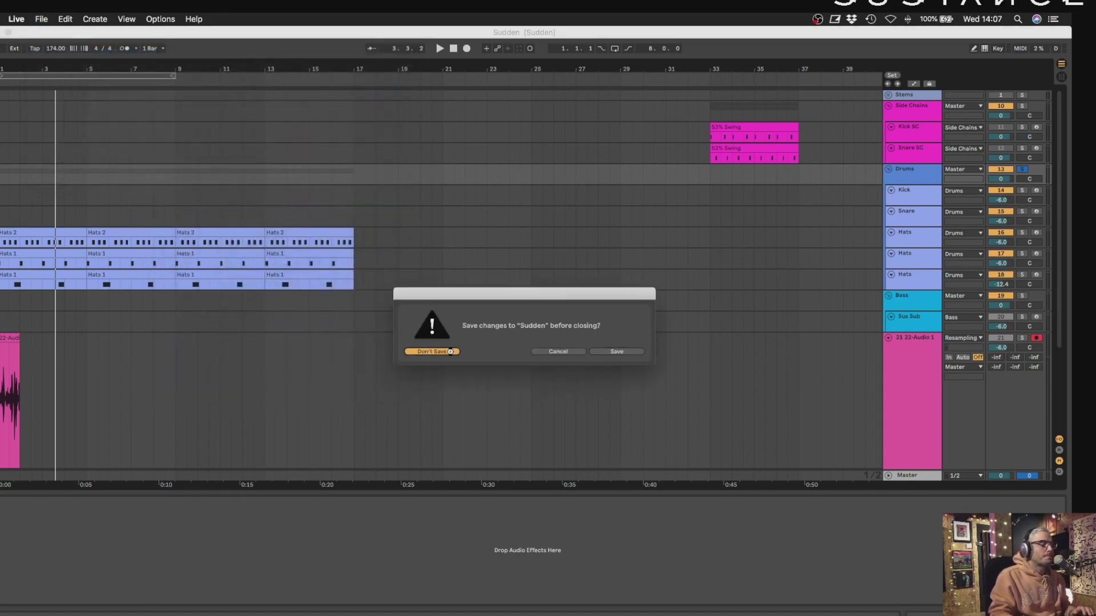
click(450, 351)
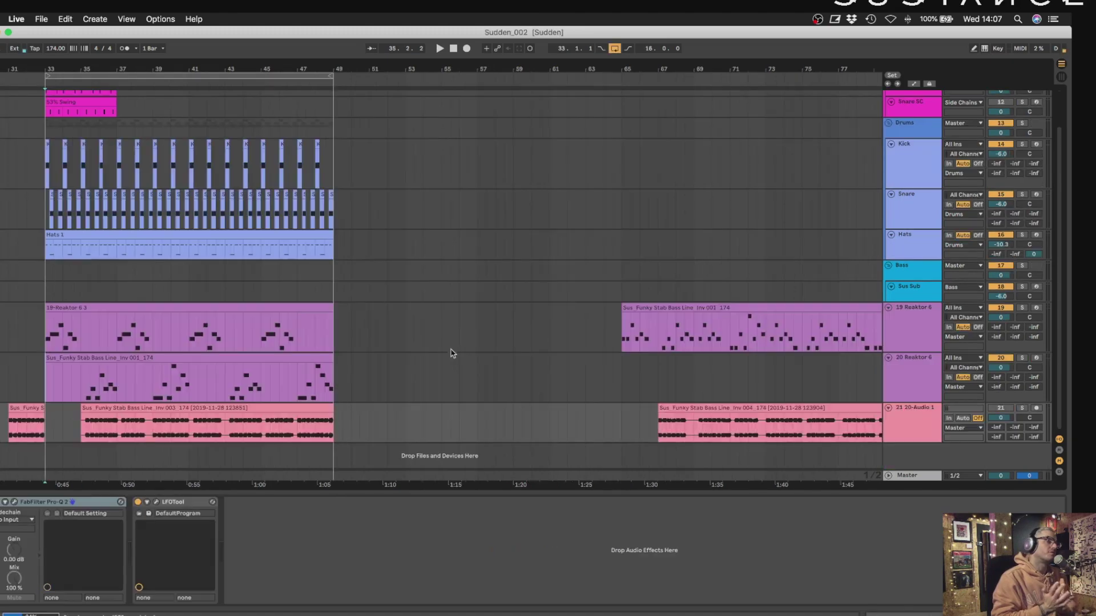
Play the looped 16-bar section from bar 33 and follow the drum, Reaktor and audio clips.
scroll(332, 316, left, 10)
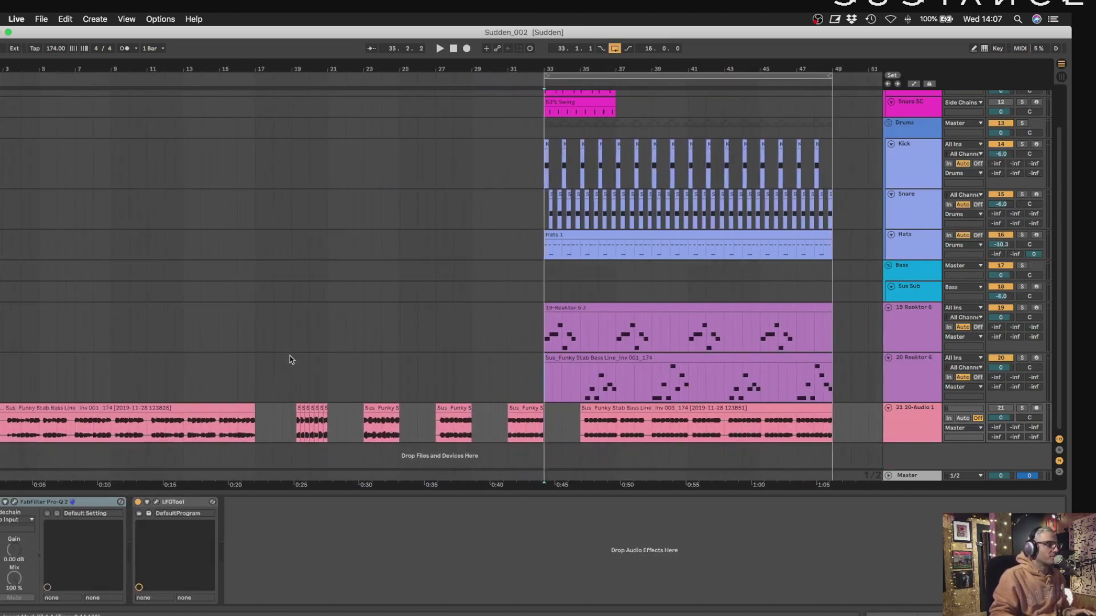
key(space)
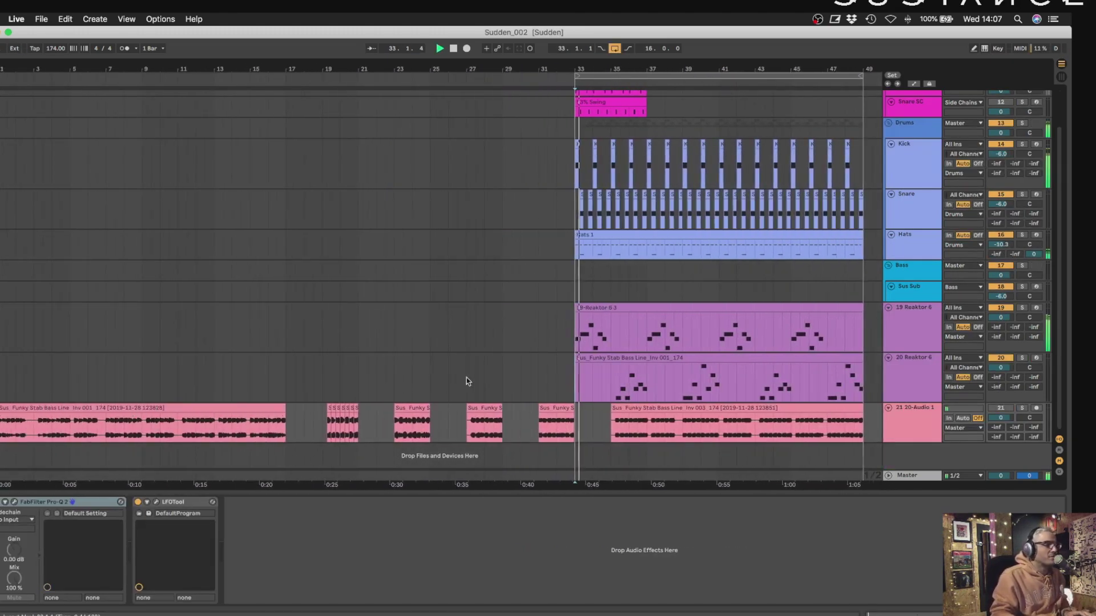
scroll(708, 278, right, 5)
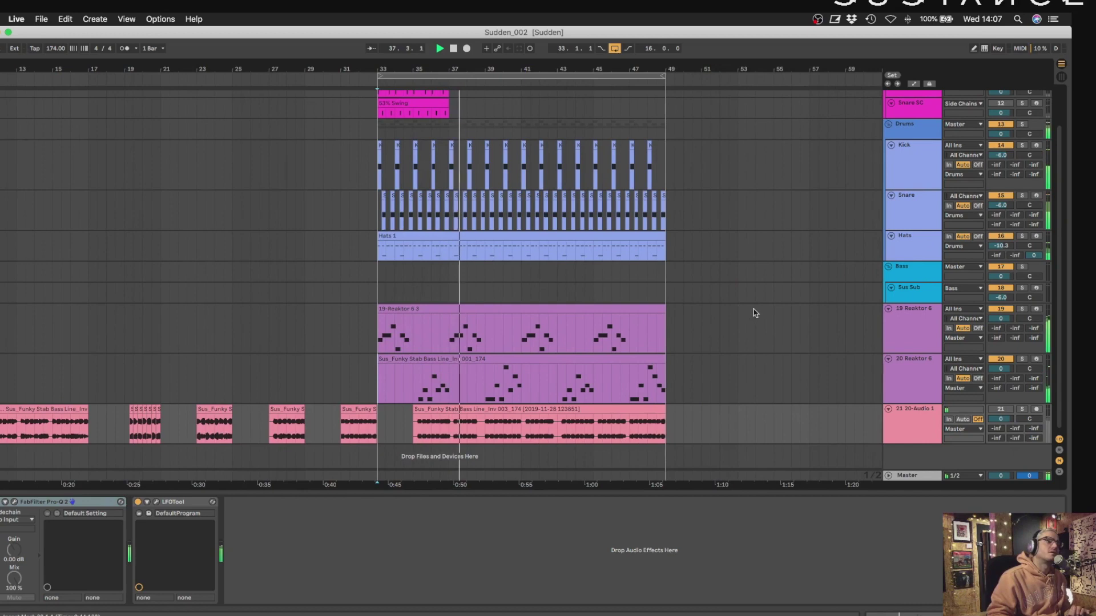
Reduce the heights of the Kick, Snare and Hats tracks, selecting each to show its drum rack.
scroll(753, 326, up, 3)
click(922, 218)
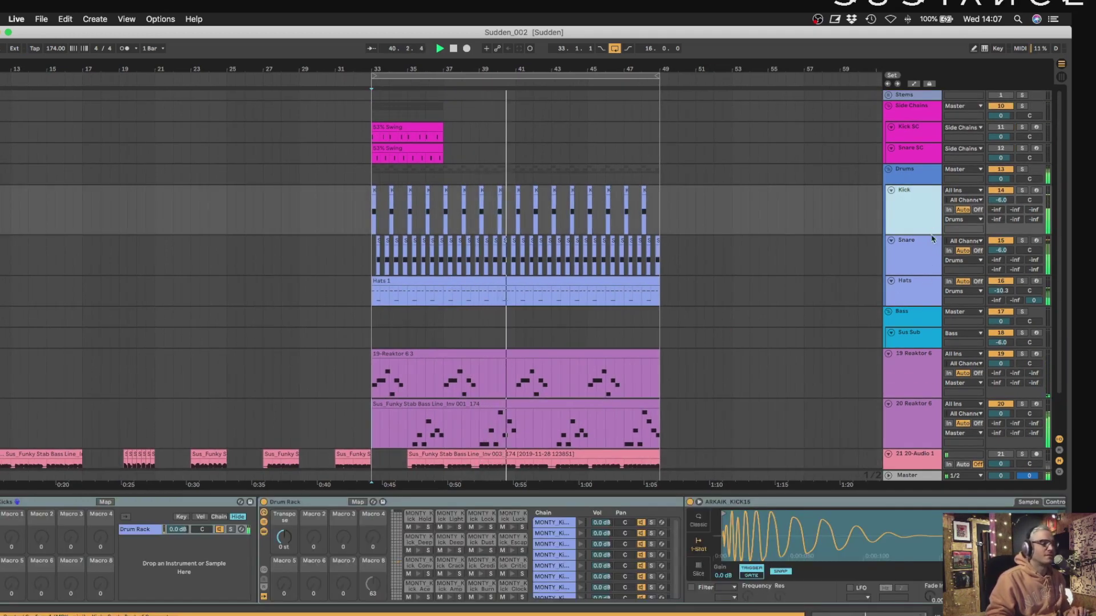
drag(932, 234, 929, 200)
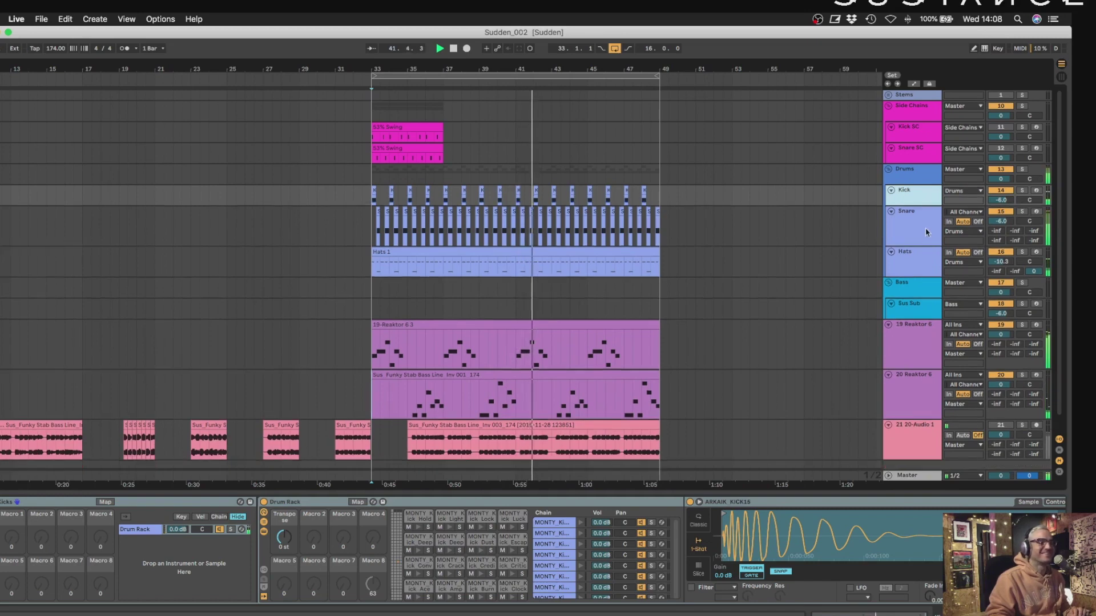
click(916, 254)
drag(917, 241, 916, 221)
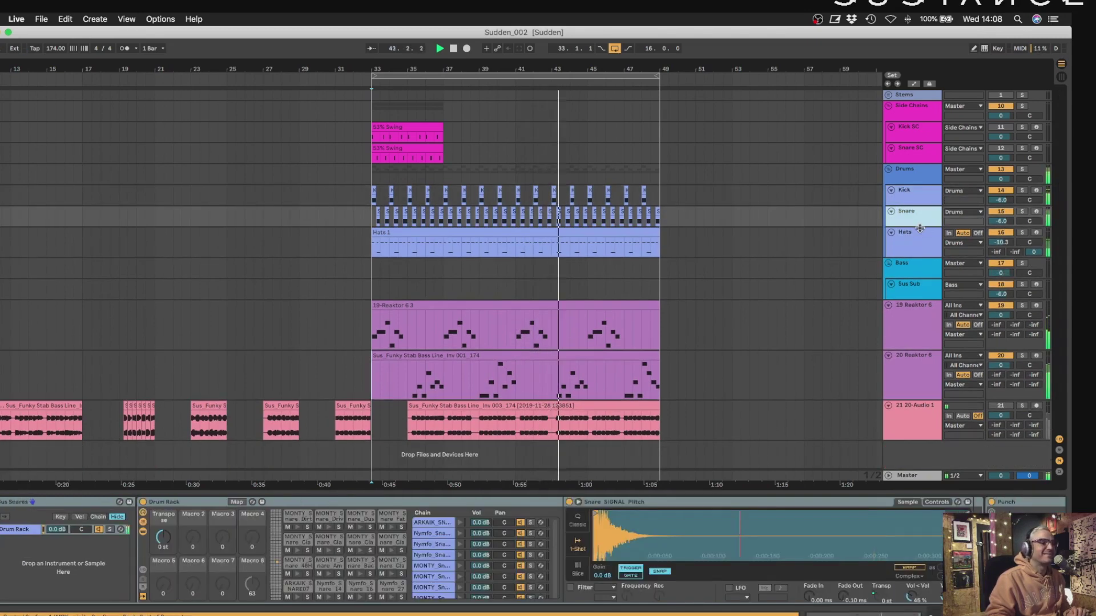
click(913, 240)
Audition the Drums group in solo, then stop playback and remove the solo.
click(1022, 169)
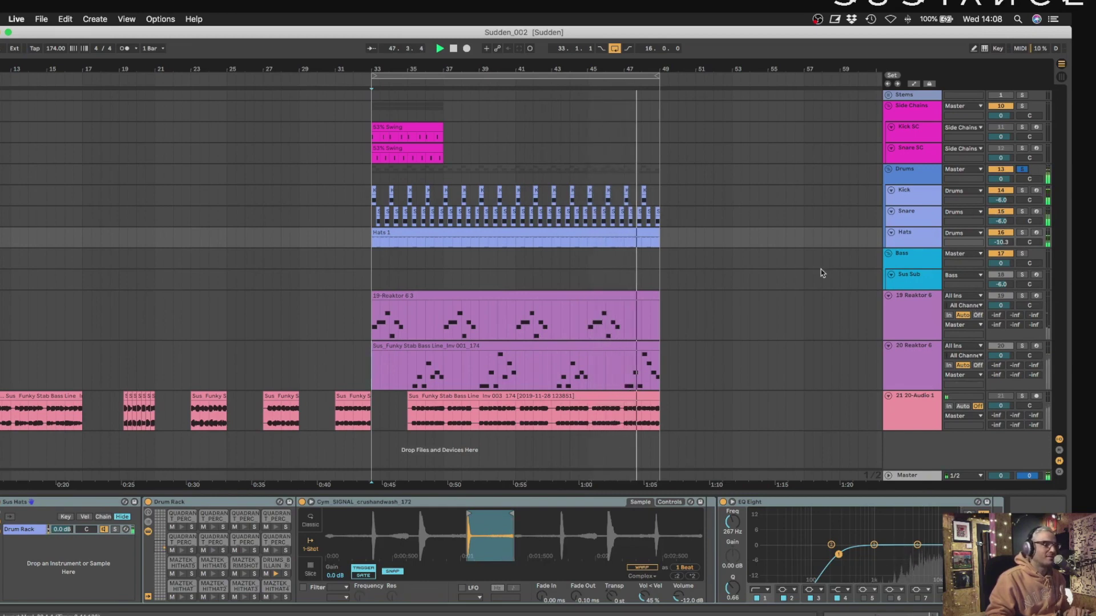
key(space)
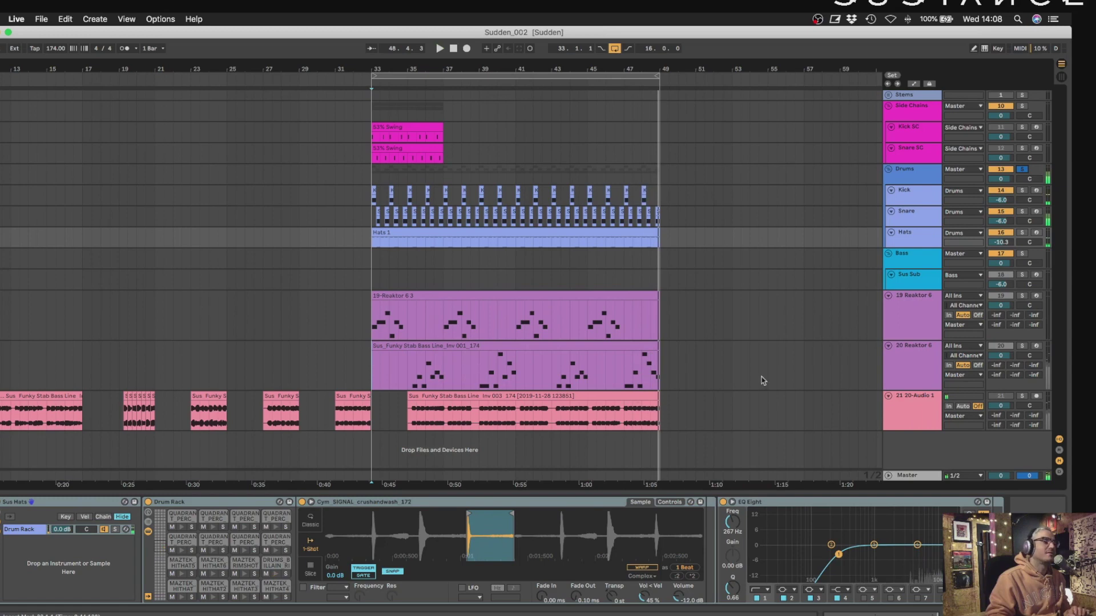
click(1024, 170)
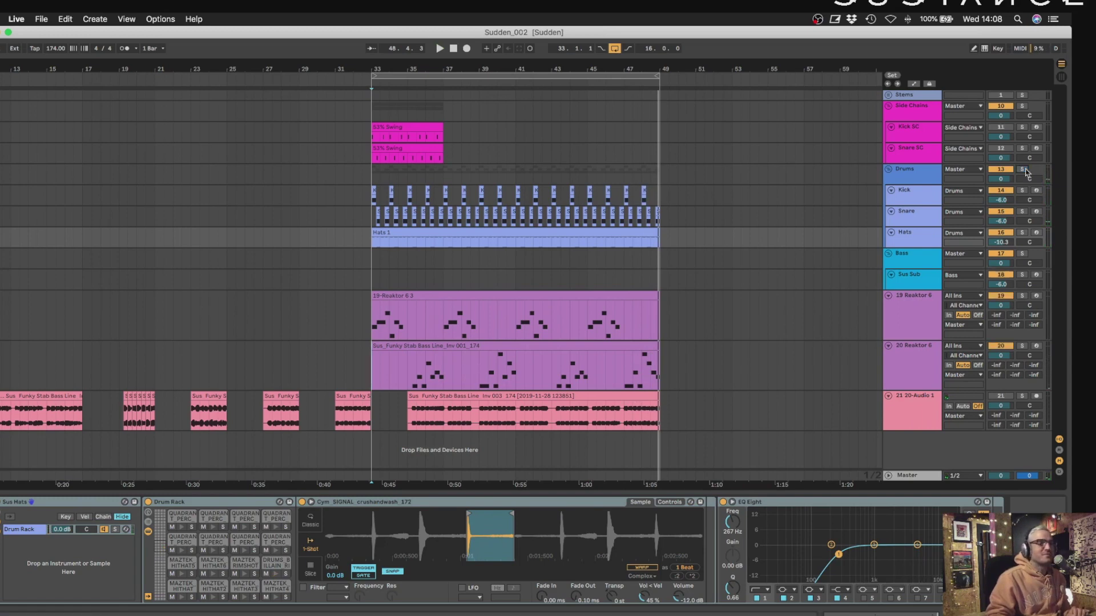
Arm the 19 Reaktor 6 track and open its Reaktor 6 plug-in window, placing it over the arrangement.
click(911, 319)
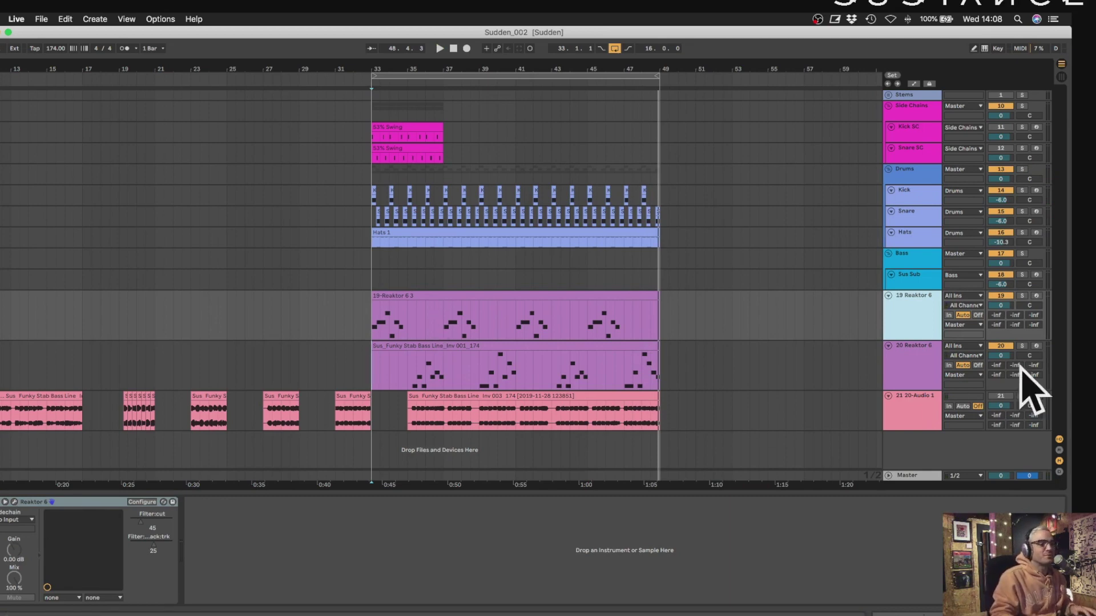
click(1037, 295)
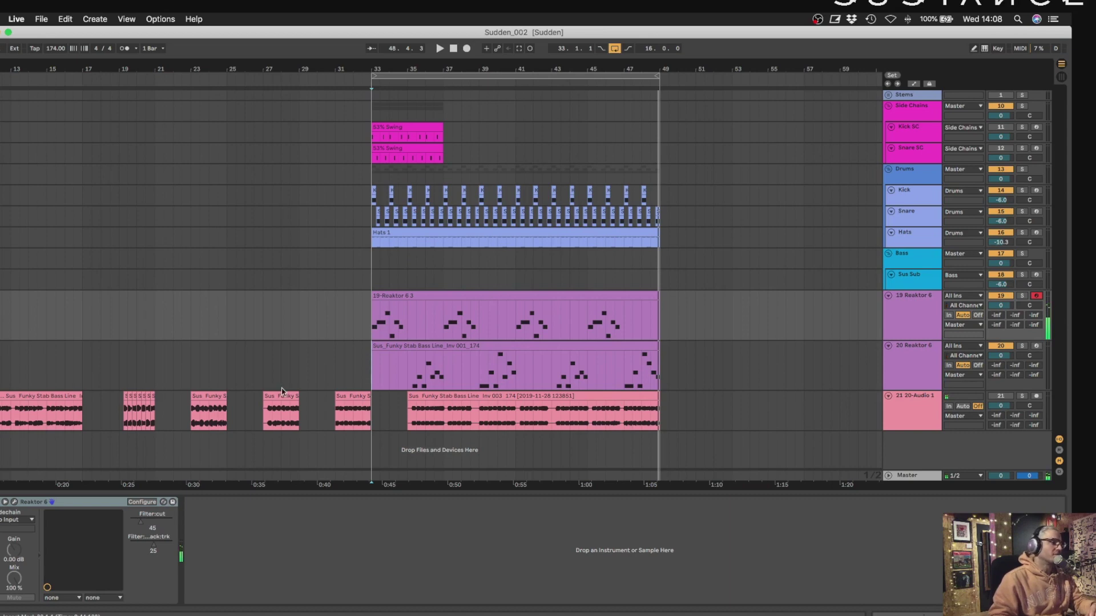
click(16, 503)
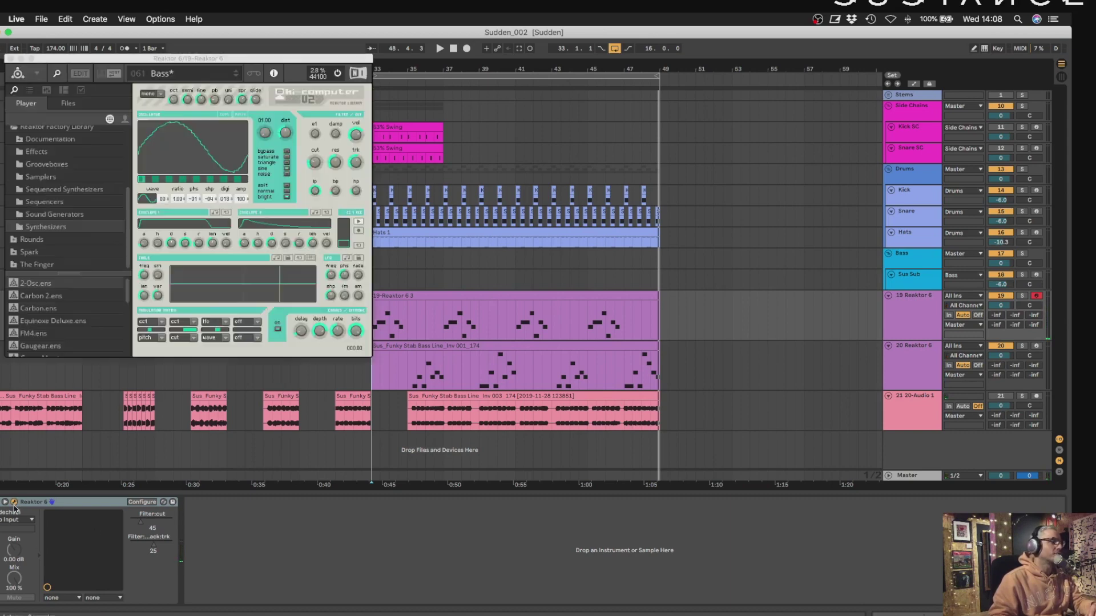
drag(213, 59, 507, 159)
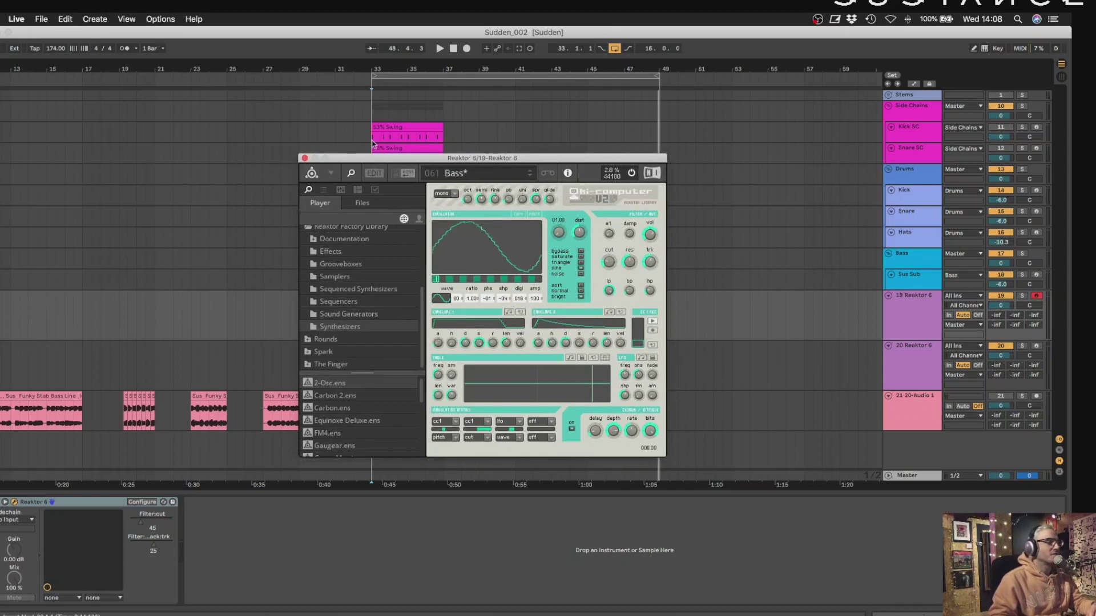
drag(415, 172, 380, 127)
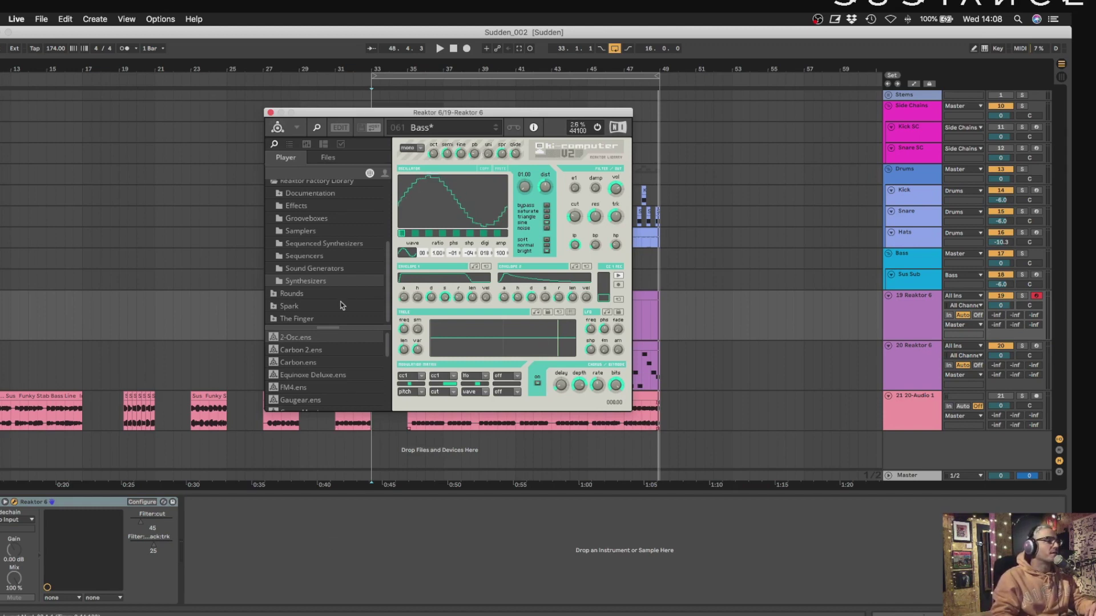
Browse the Synthesizers folder of the Reaktor Factory Library down to Oki Computer 2.ens.
scroll(342, 306, up, 3)
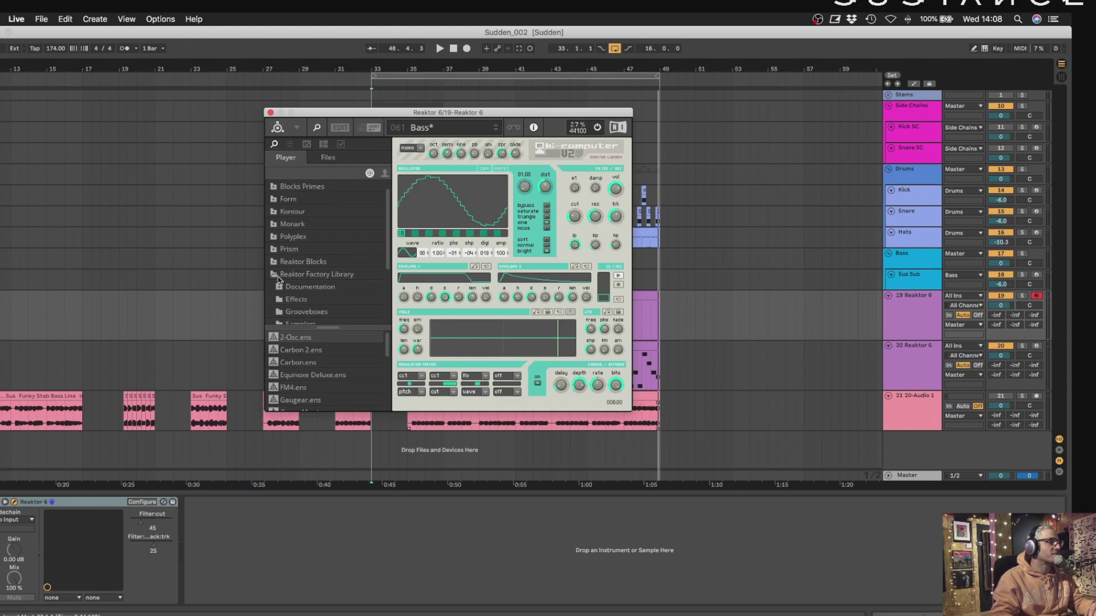
click(274, 276)
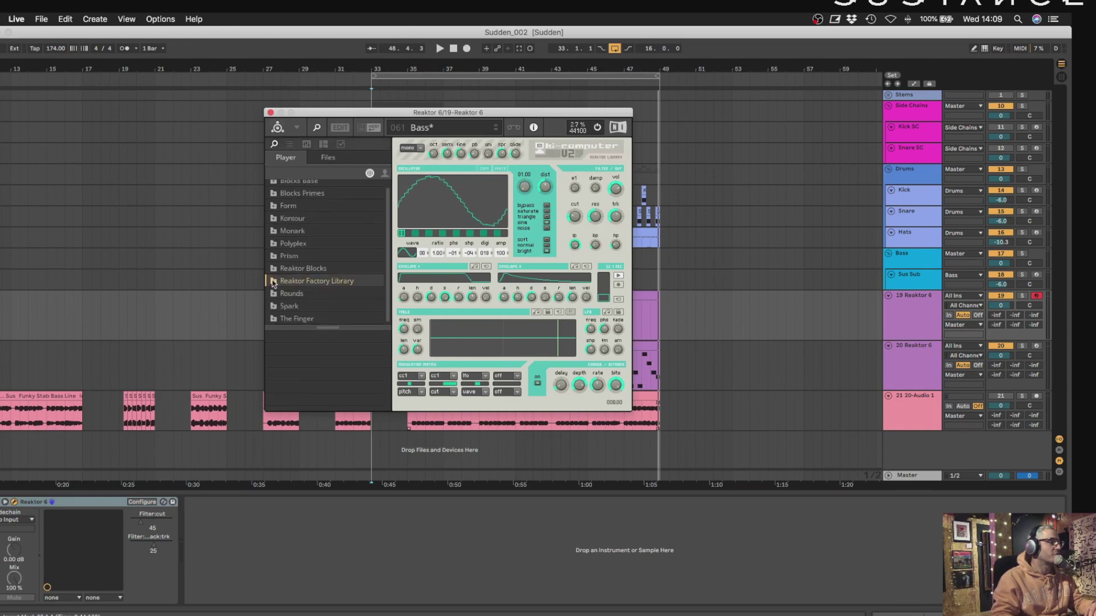
click(274, 281)
click(280, 281)
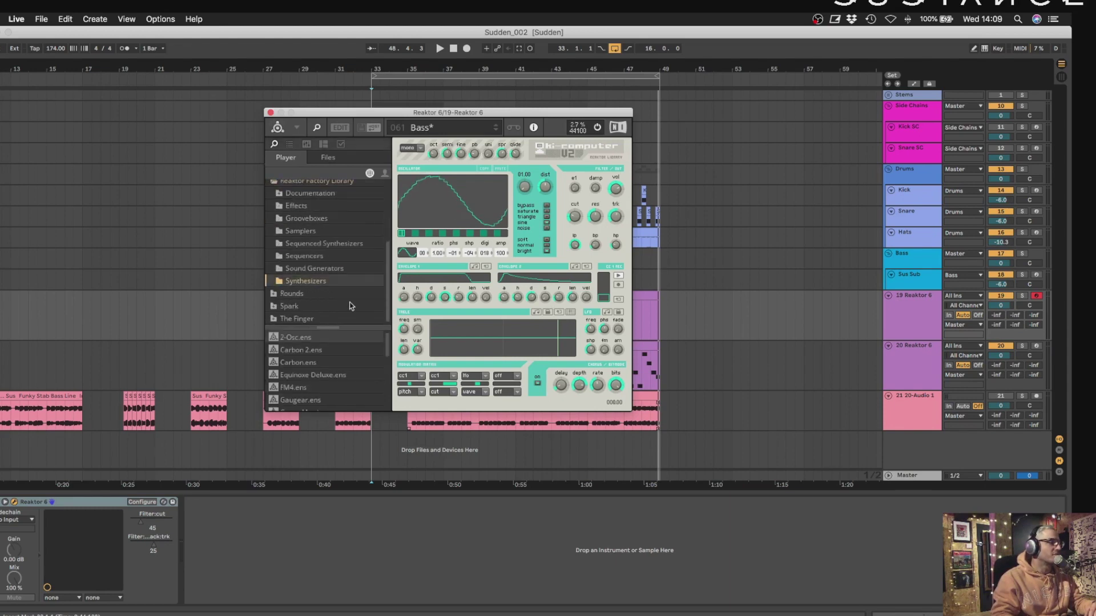
scroll(310, 383, down, 5)
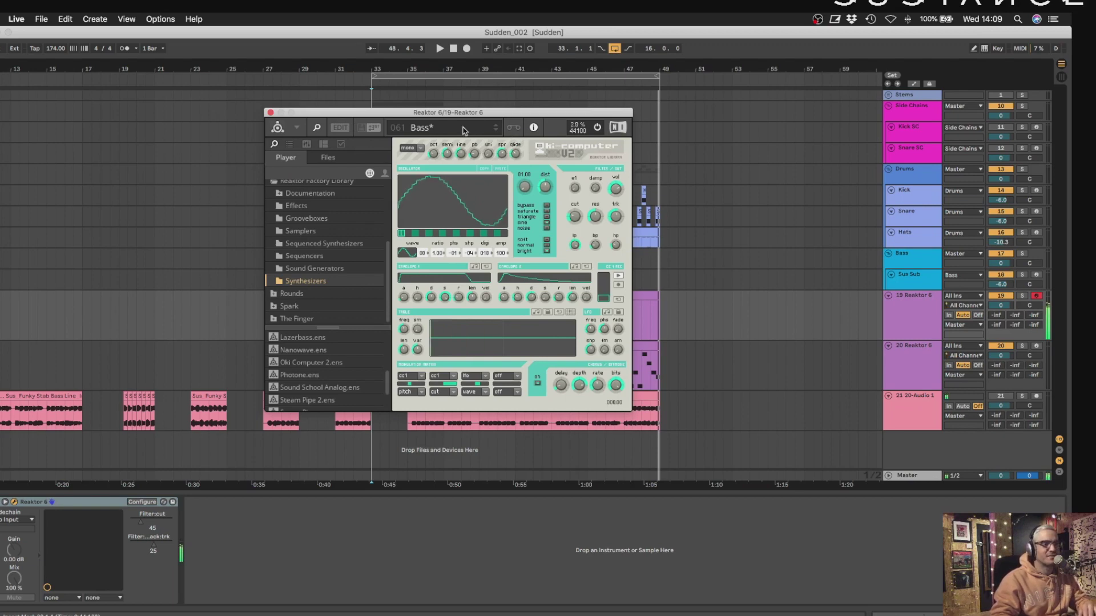
Try the distortion, cutoff and resonance controls of the Bass patch, leave the filter cutoff at 54, and close the Reaktor window.
mouse_move(549, 185)
mouse_down()
mouse_move(549, 142)
mouse_move(551, 204)
mouse_up()
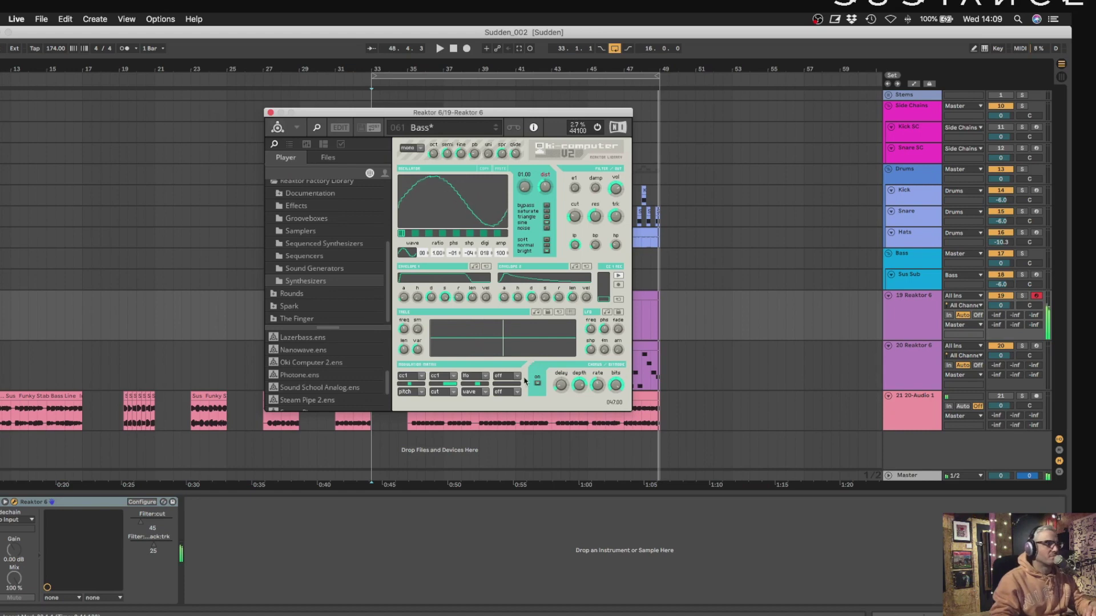
mouse_move(579, 216)
mouse_down()
mouse_move(582, 185)
mouse_move(581, 202)
mouse_up()
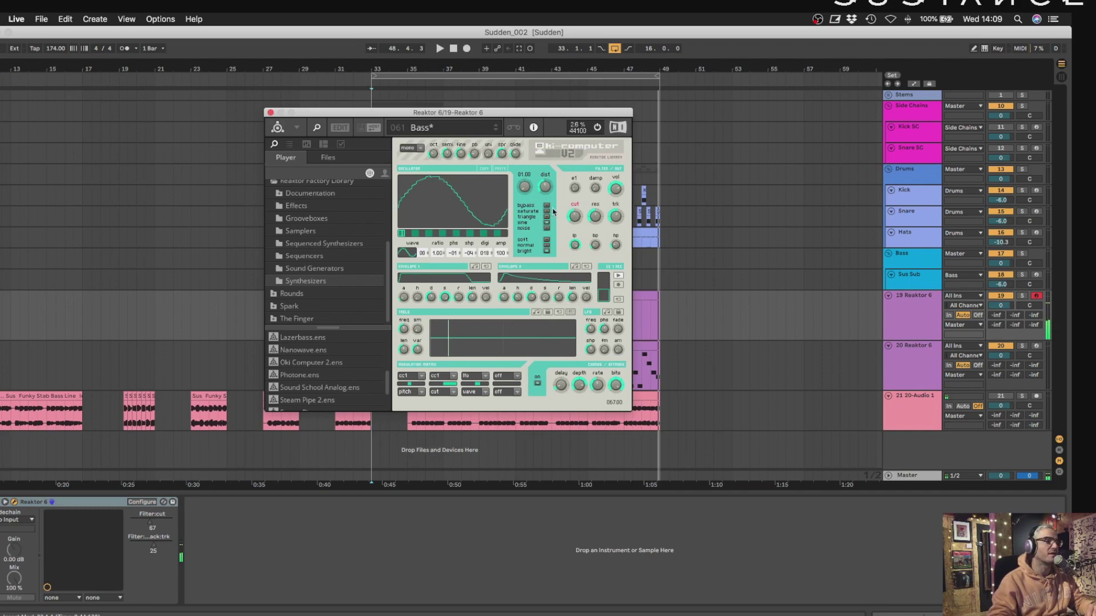
click(595, 217)
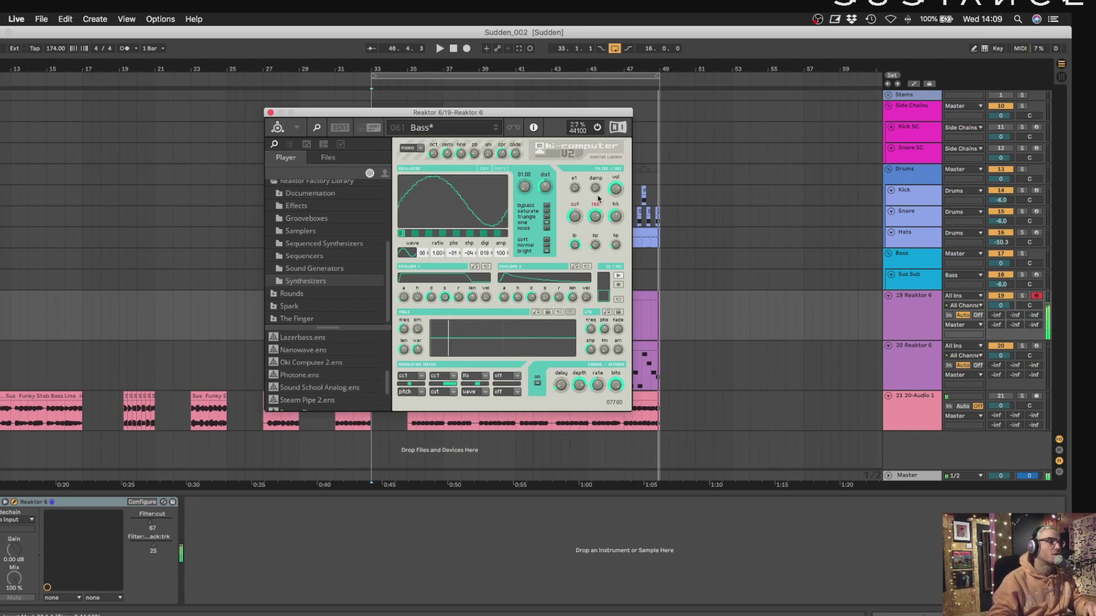
drag(579, 210, 574, 218)
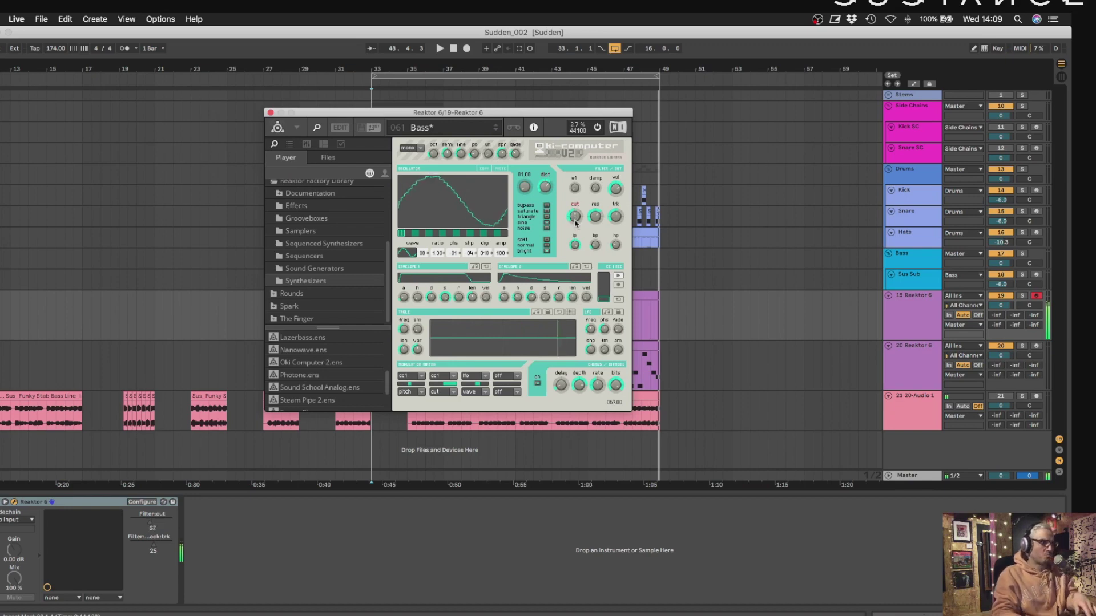
mouse_move(576, 222)
mouse_down()
mouse_move(574, 244)
mouse_move(572, 231)
mouse_up()
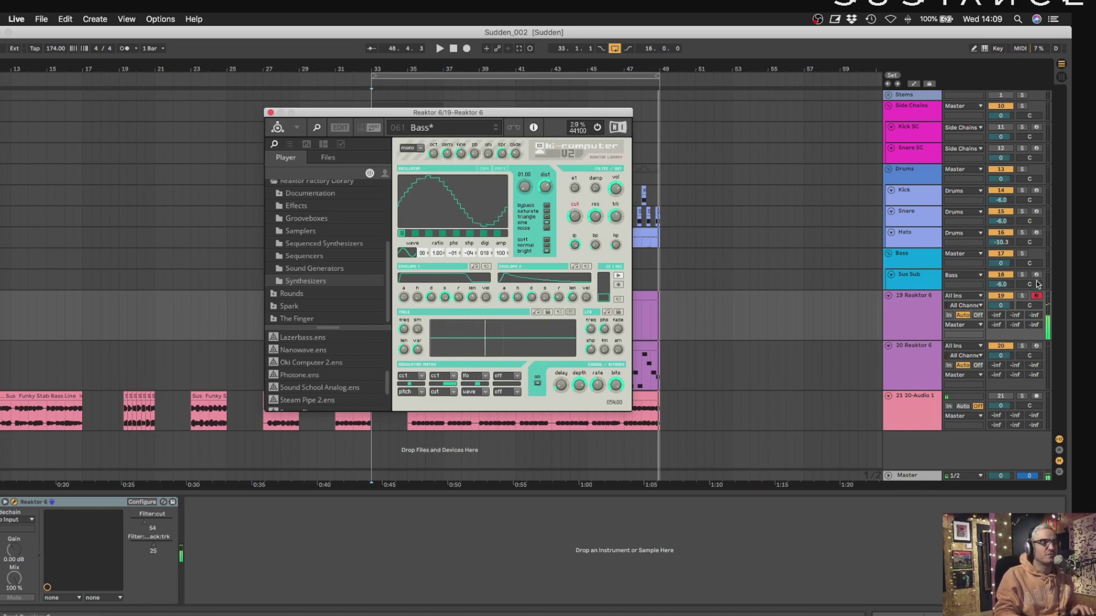
click(270, 112)
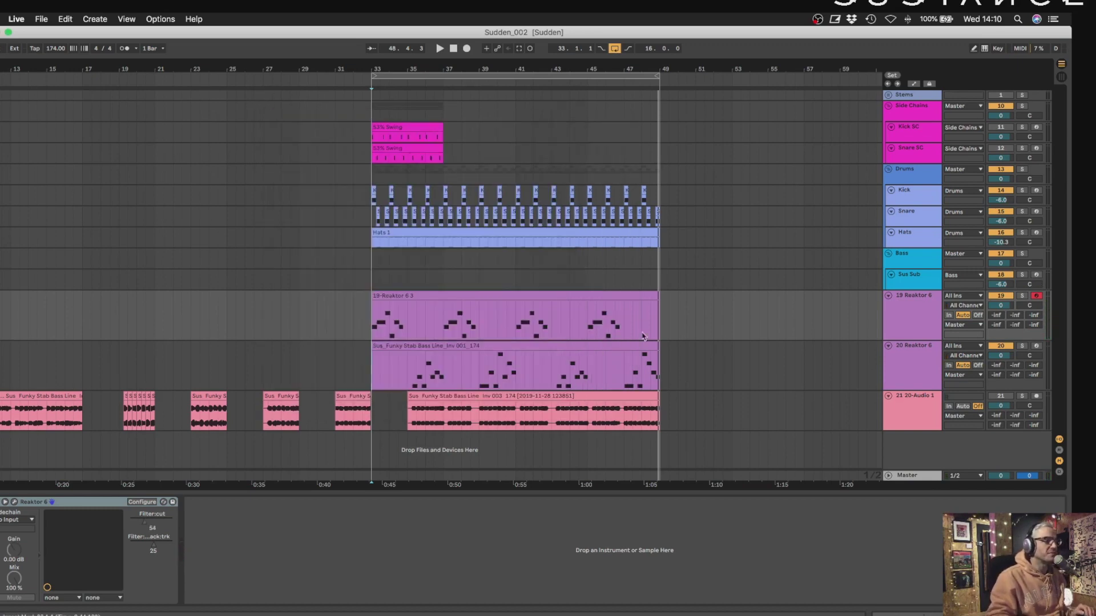
Play the start of the loop with the 20 Reaktor 6 track selected, then open the MIDI clip on the 19 Reaktor 6 track.
click(892, 350)
key(space)
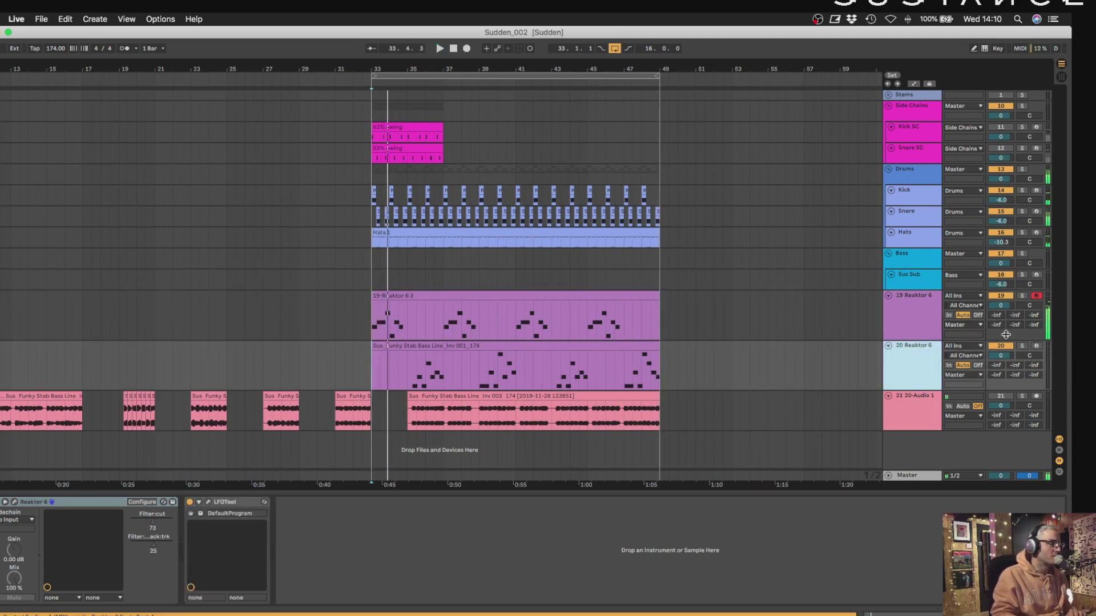
click(917, 308)
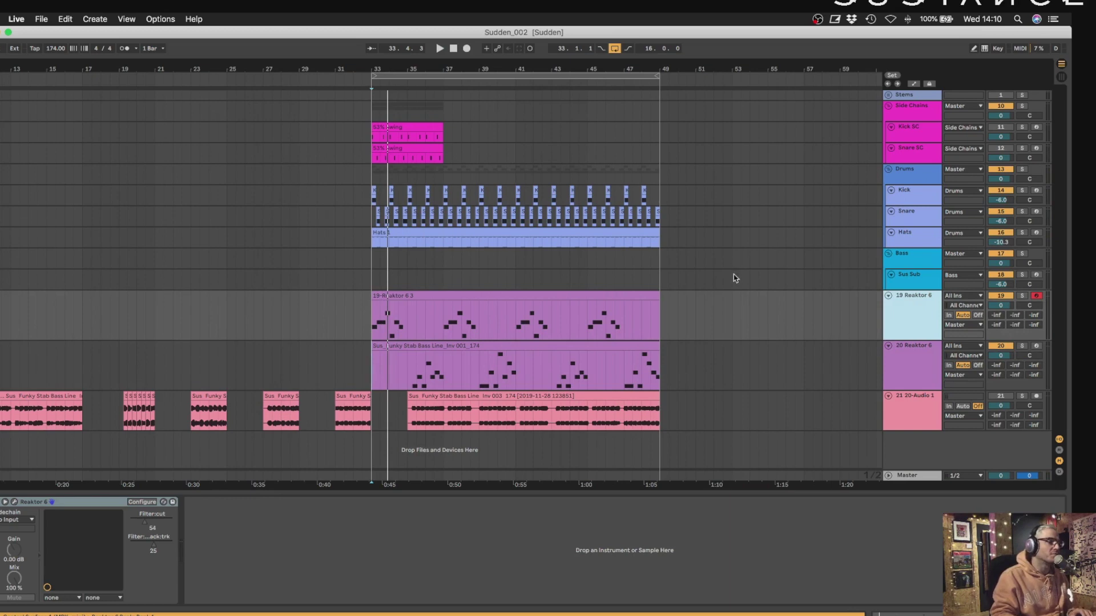
click(473, 292)
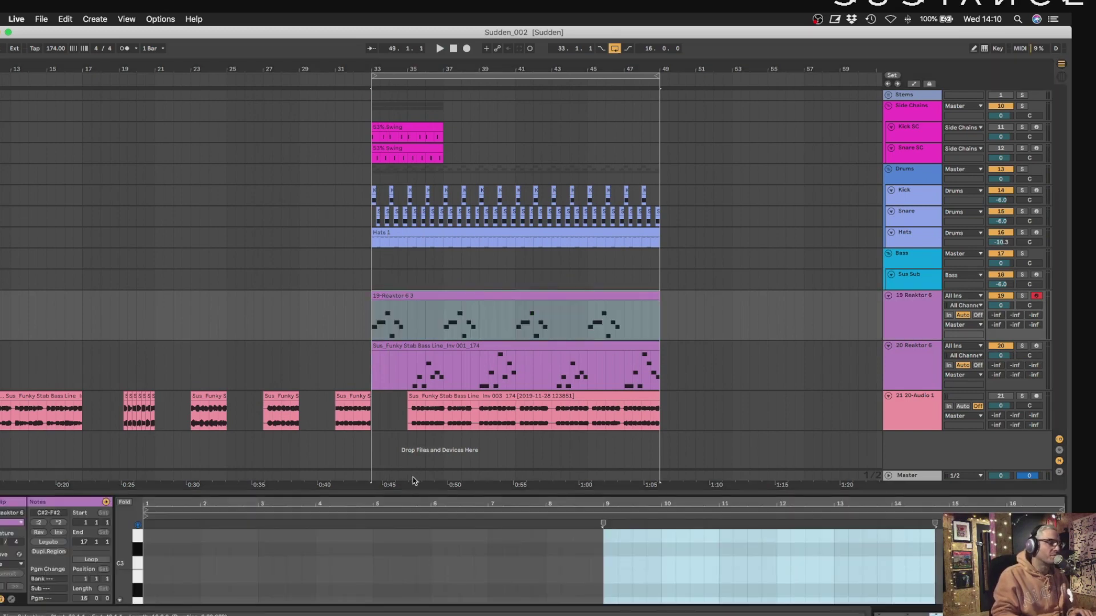
Open the MIDI clip on the 20 Reaktor 6 track in an enlarged note editor and play it from bar 35.
drag(414, 495, 426, 409)
click(442, 280)
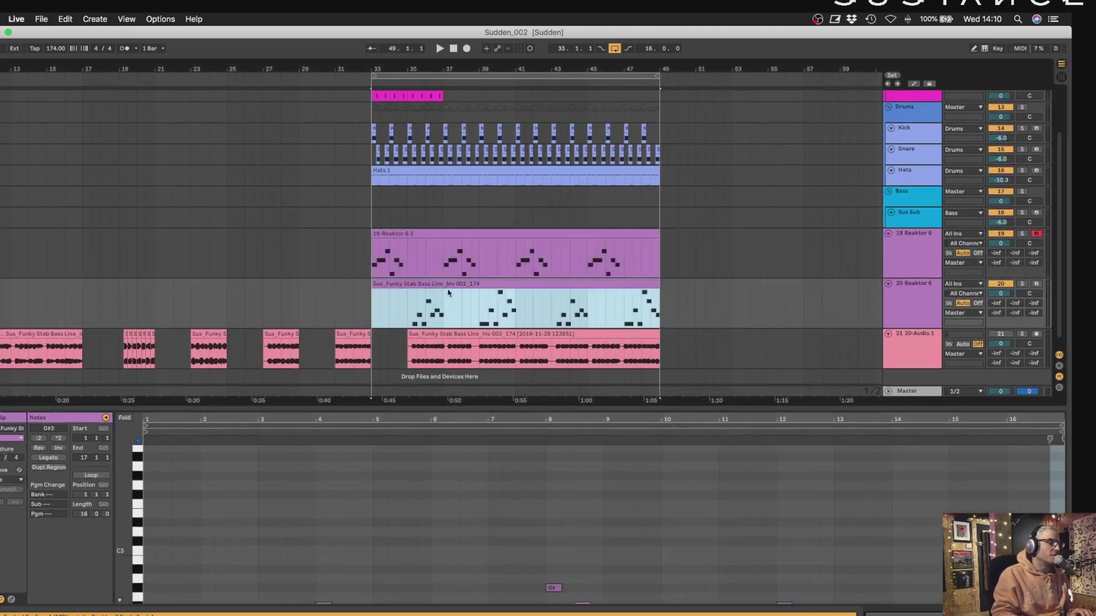
scroll(445, 280, down, 1)
scroll(516, 511, down, 10)
drag(409, 311, 415, 312)
key(space)
Show the devices on the 20 Reaktor 6 track and inspect its LFOTool curve during playback, closing the plug-in window when done.
click(927, 288)
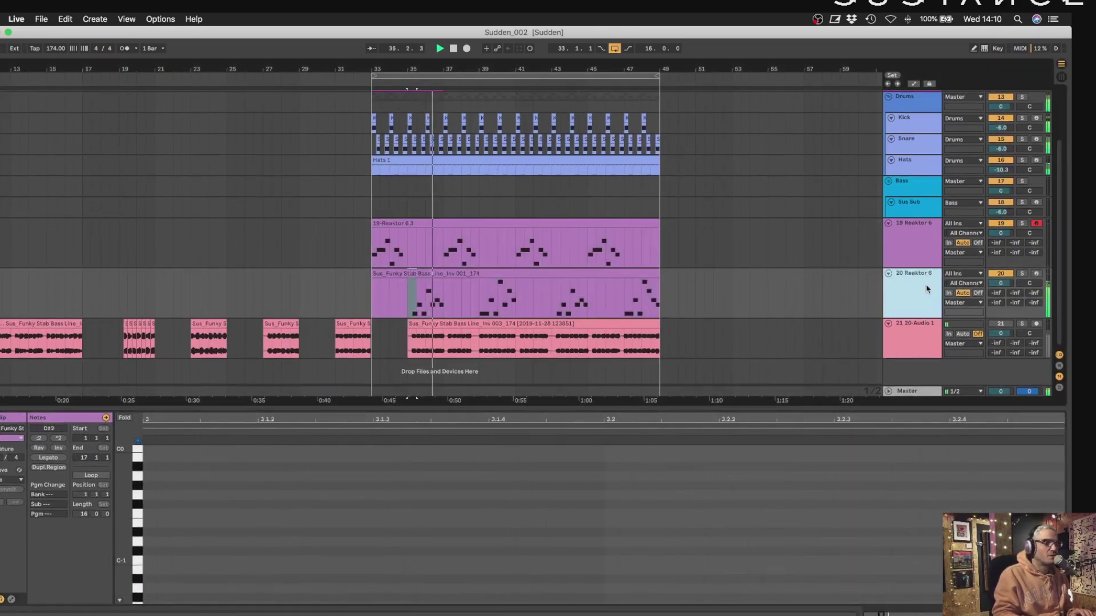
key(space)
key(shift+Tab)
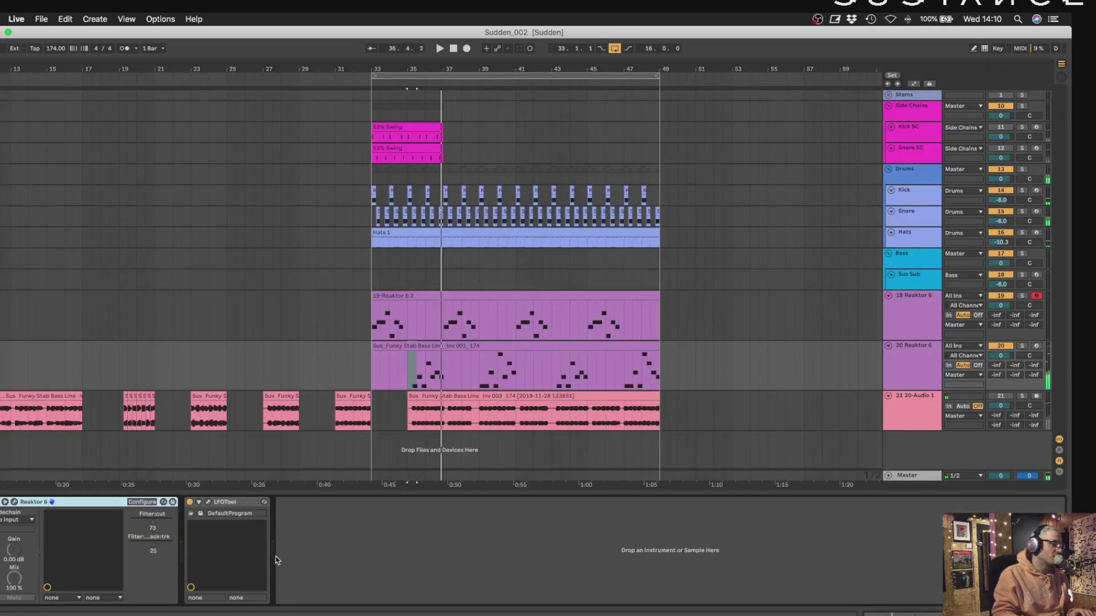
click(207, 502)
key(space)
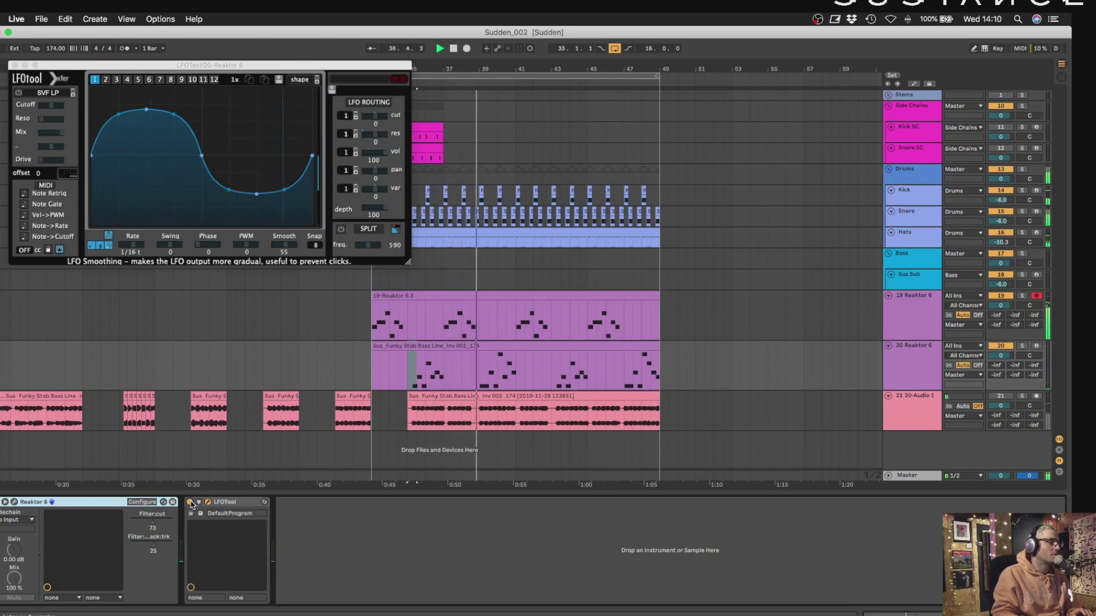
click(15, 65)
key(space)
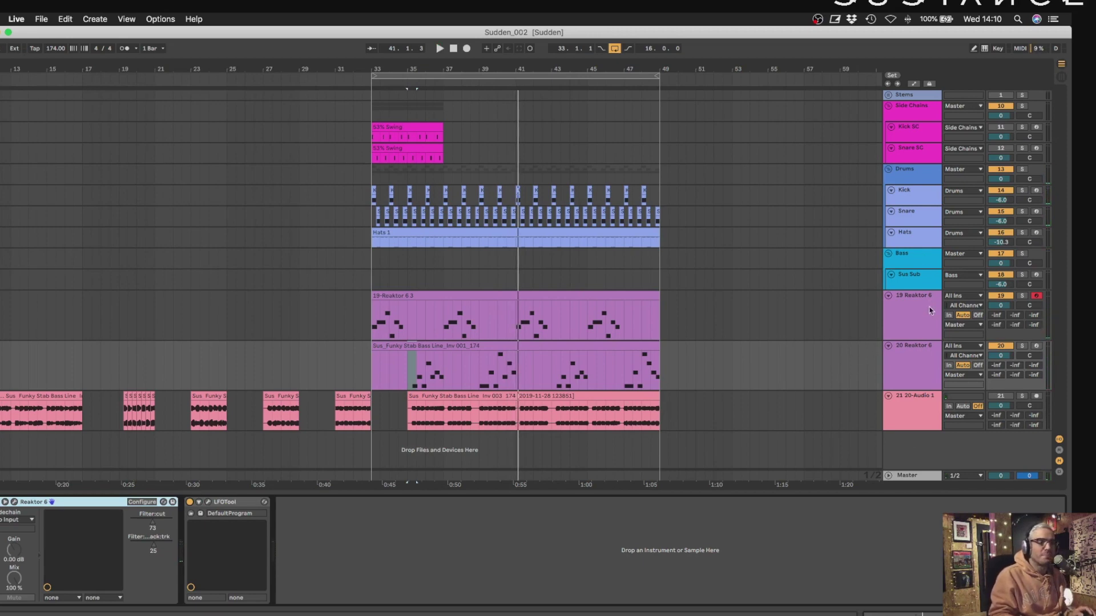
Shrink the 19 and 20 Reaktor 6 tracks and enlarge the 21 20-Audio 1 track to show its waveforms in detail.
click(923, 364)
shift+click(920, 333)
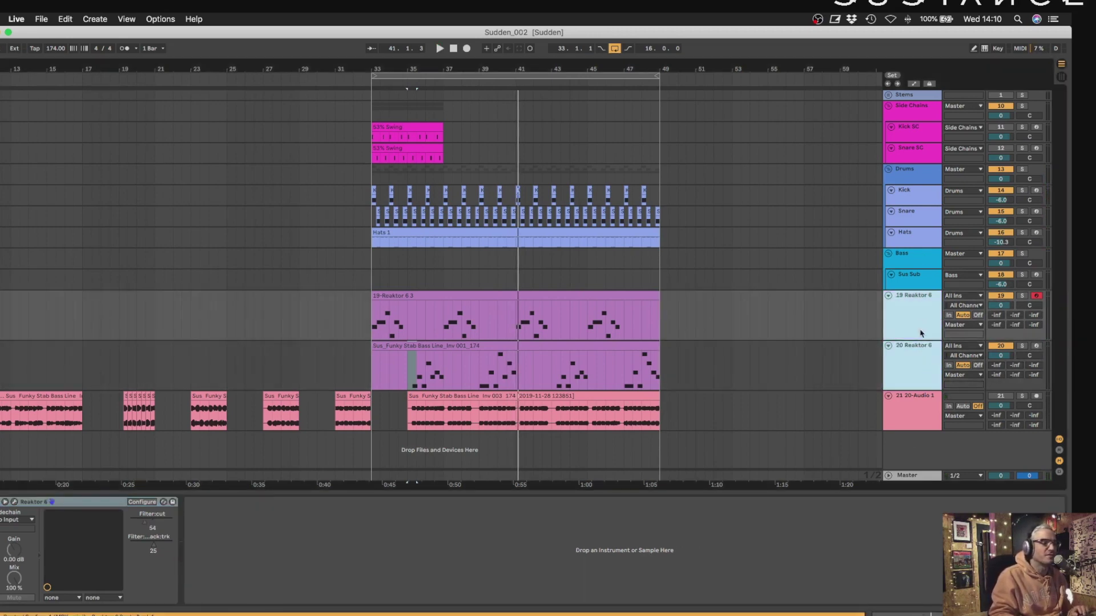
drag(918, 340, 920, 317)
click(923, 363)
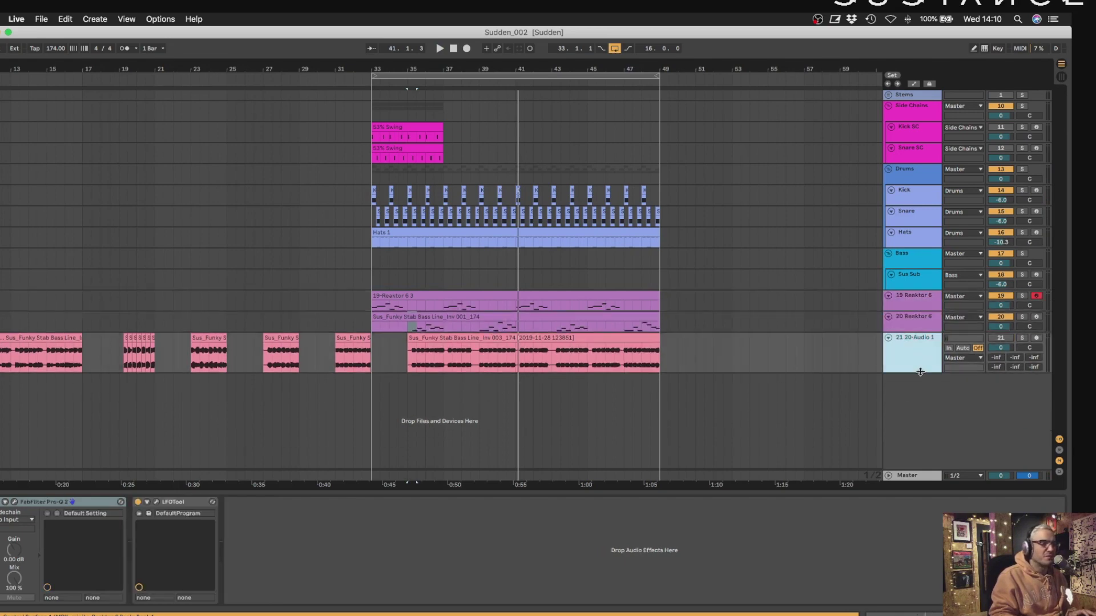
drag(921, 372, 919, 494)
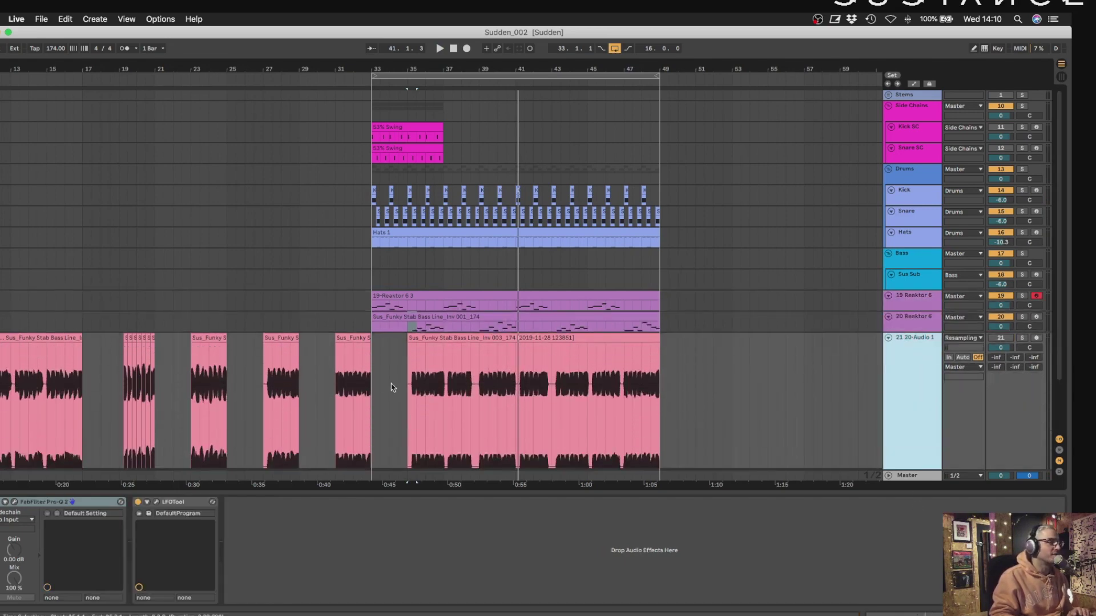
Move the Sus_Funky Stab Bass Line_Inv 003_174 audio clip on the 21 20-Audio 1 track so that it starts at bar 33.
scroll(447, 93, down, 4)
drag(433, 72, 424, 57)
drag(422, 272, 676, 273)
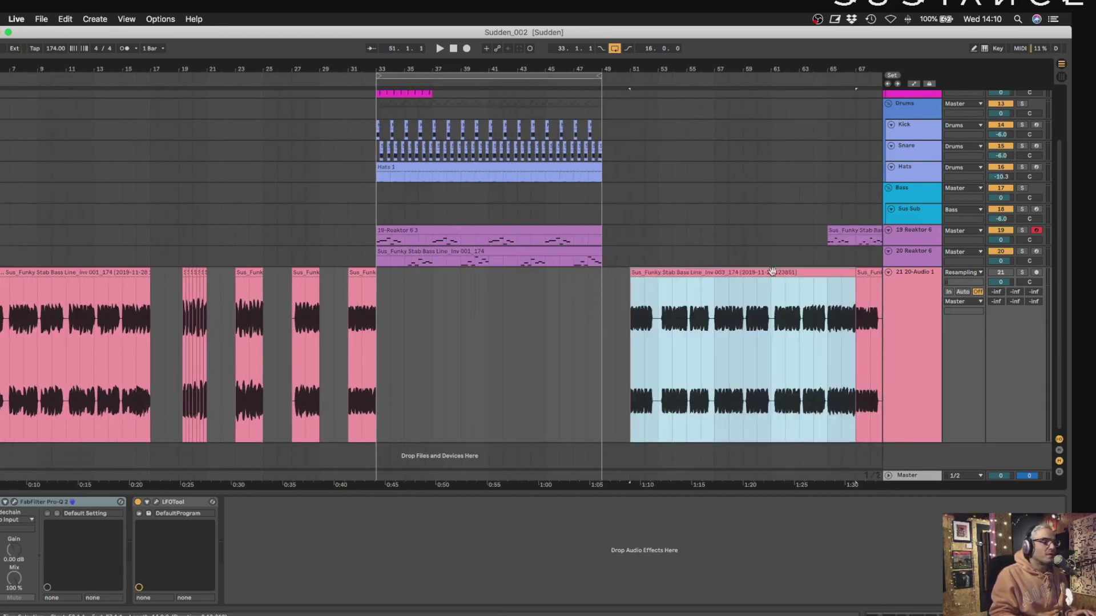
drag(714, 268, 444, 318)
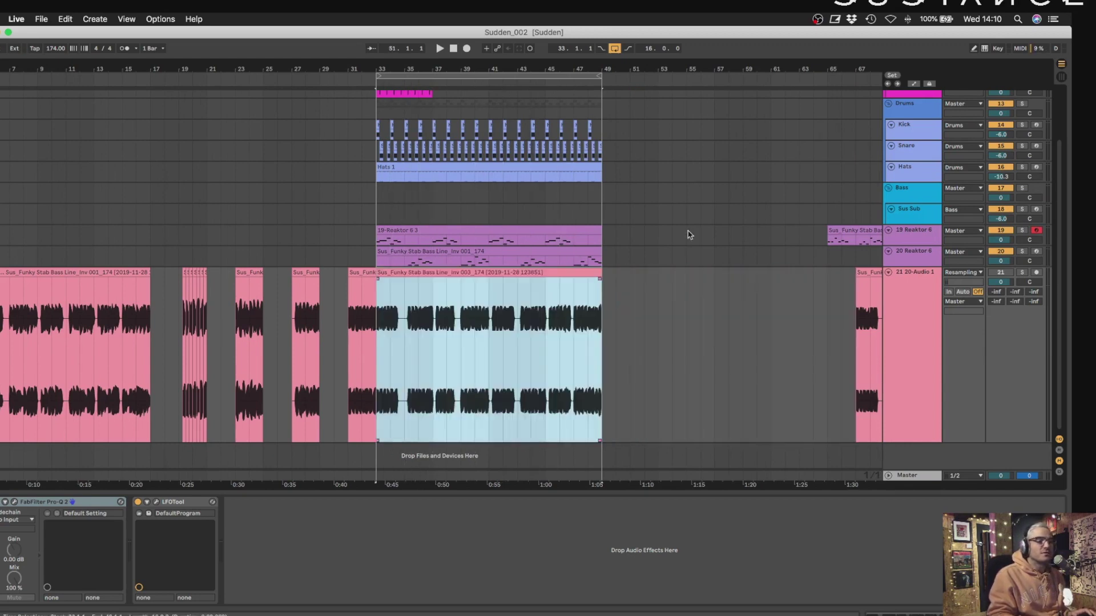
Solo the 21 20-Audio 1 track, audition it from bars 33 and 67, and switch off its LFOTool device.
click(1022, 272)
key(space)
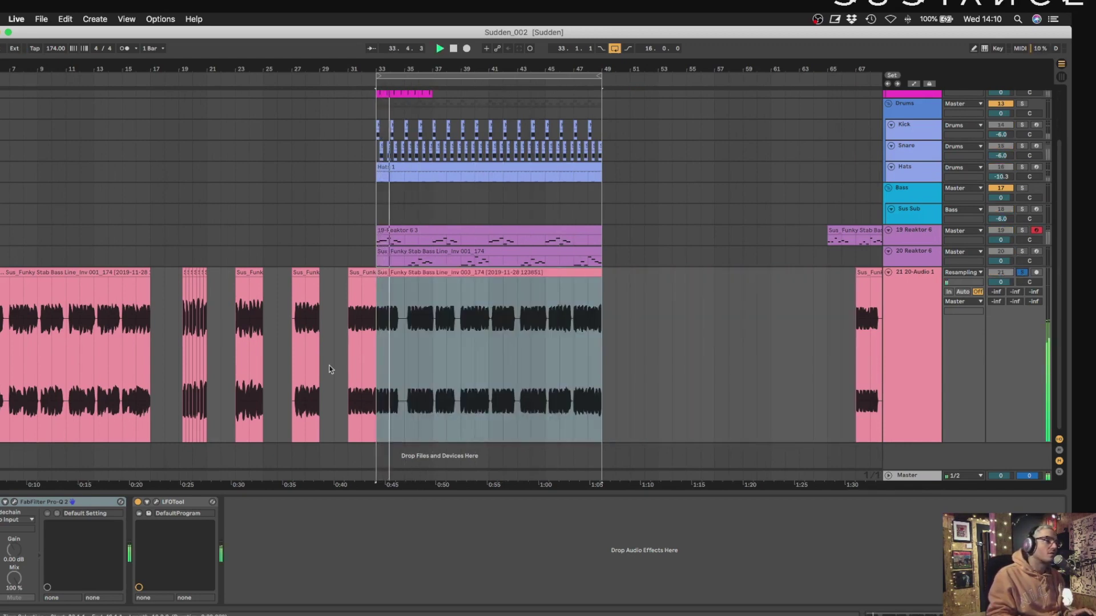
key(space)
click(856, 340)
key(space)
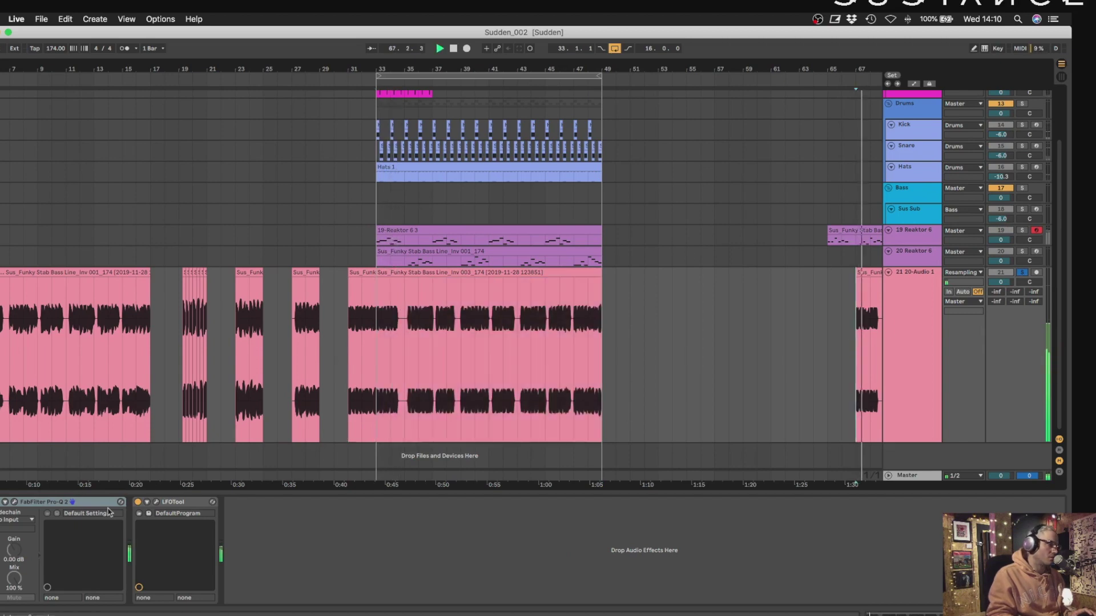
click(137, 502)
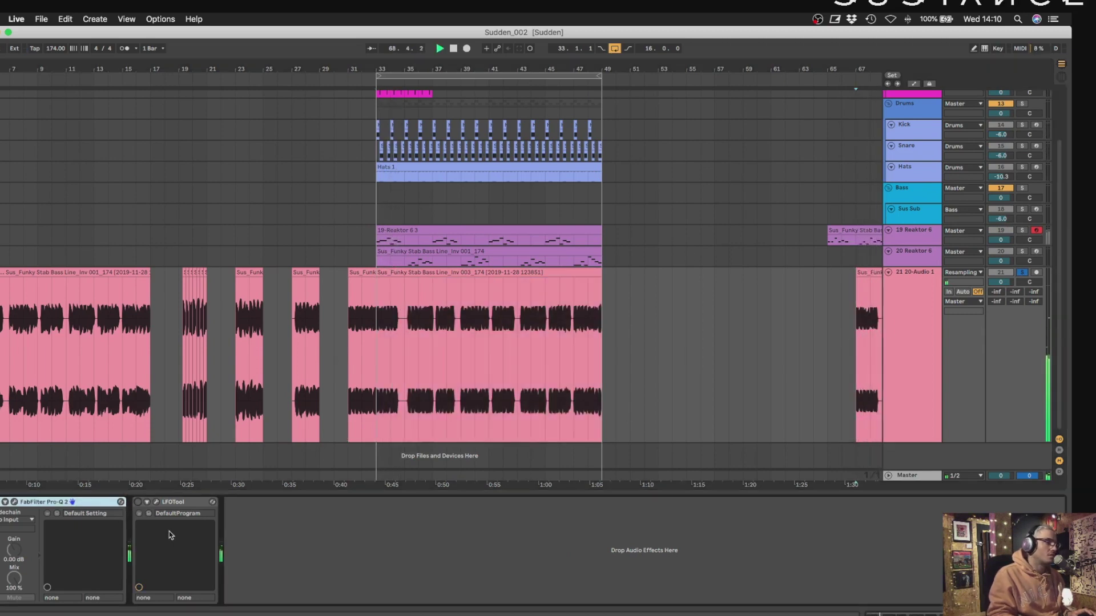
Listen to several points of the Inv 001 bass recording near the start of the arrangement, and unsolo the 21 20-Audio 1 track.
drag(37, 367, 65, 367)
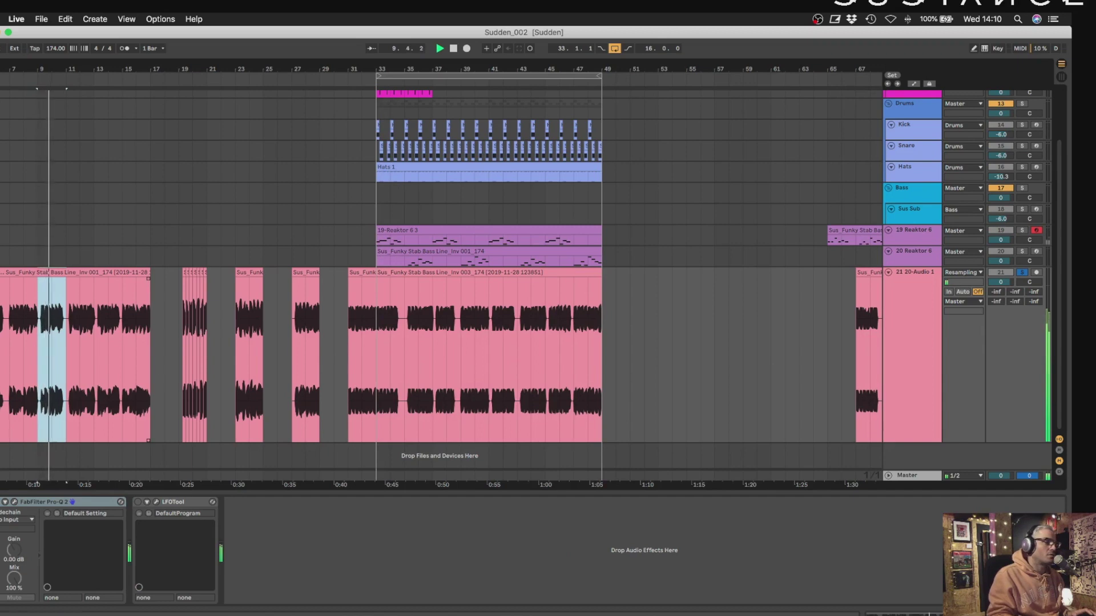
scroll(101, 367, left, 3)
double_click(453, 50)
key(space)
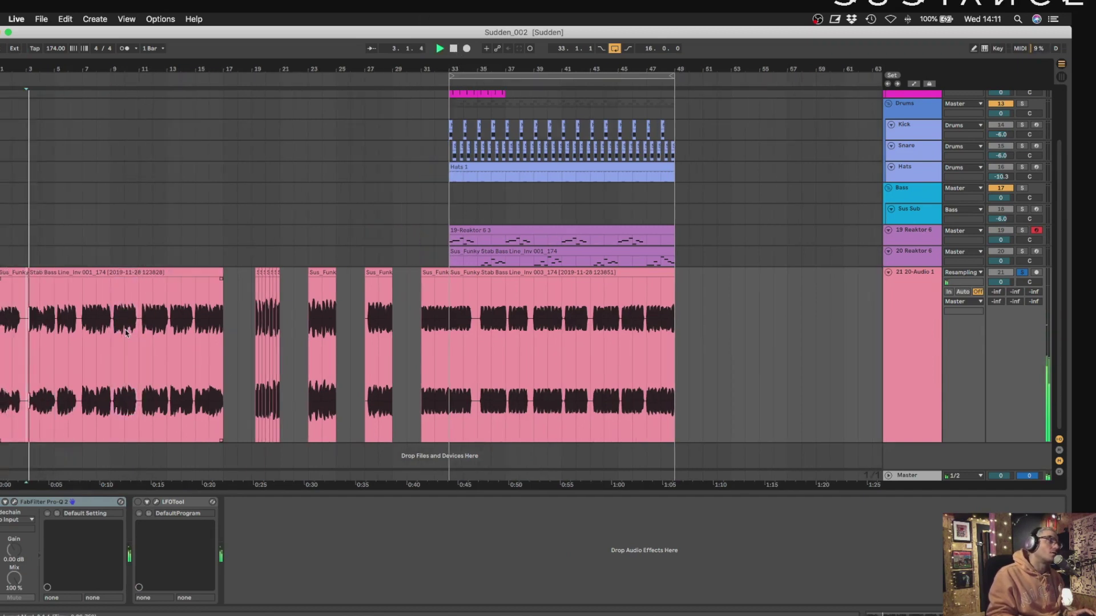
click(196, 340)
key(space)
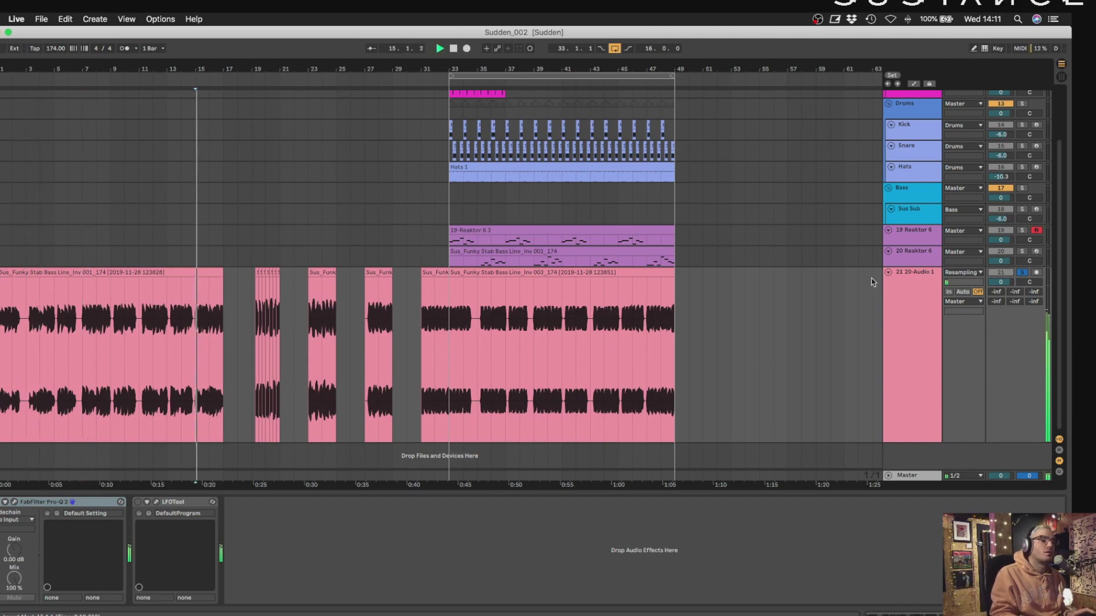
click(1019, 272)
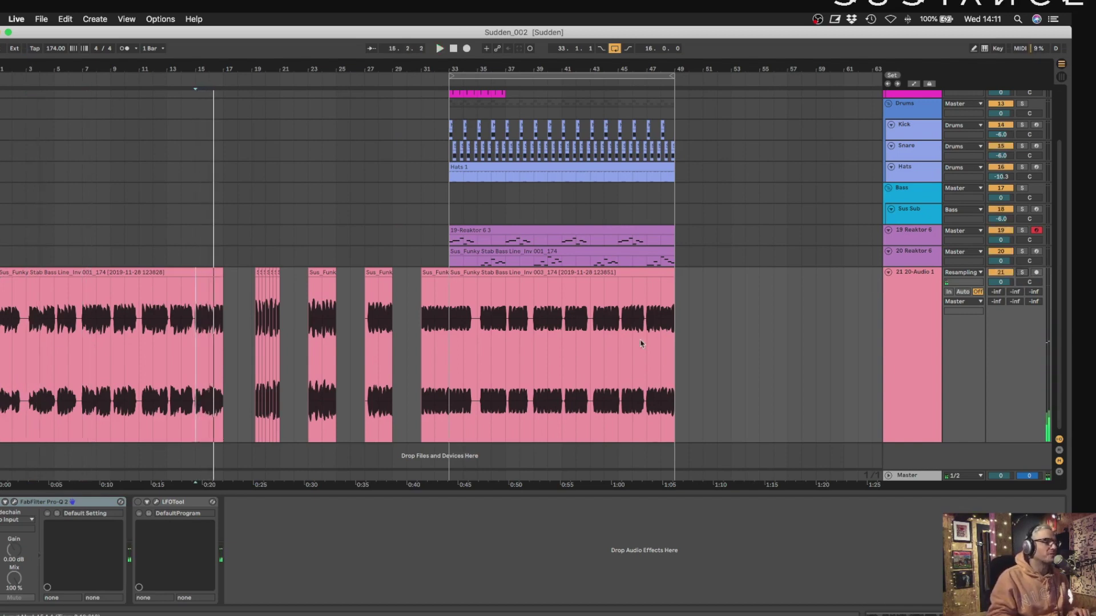
Open the recent set Sudden_003.als without saving the changes to Sudden_002.
scroll(652, 381, up, 3)
scroll(822, 399, right, 10)
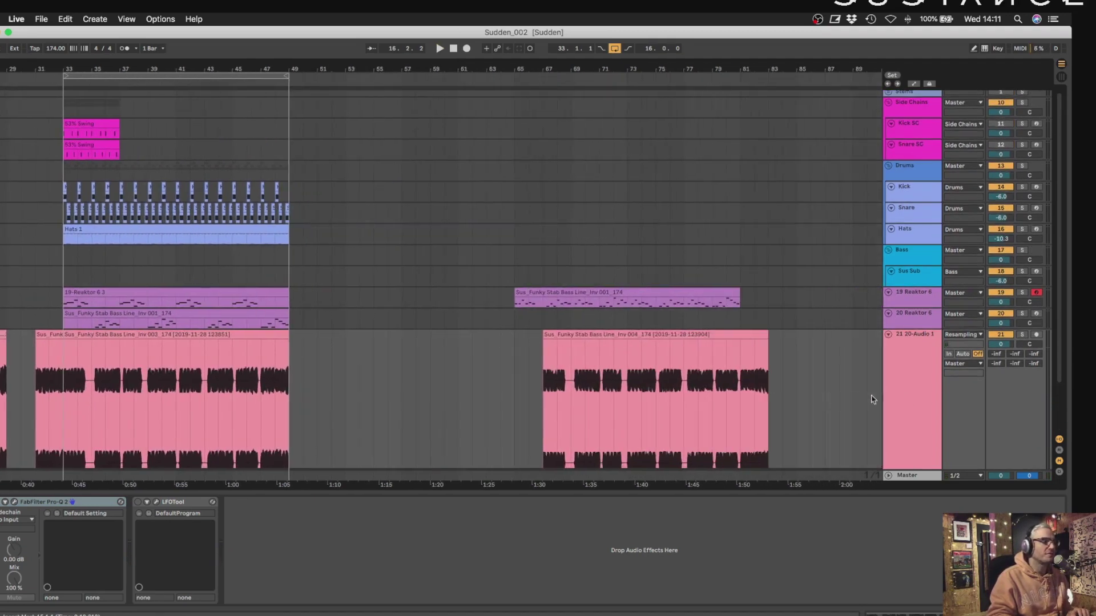
scroll(465, 293, left, 10)
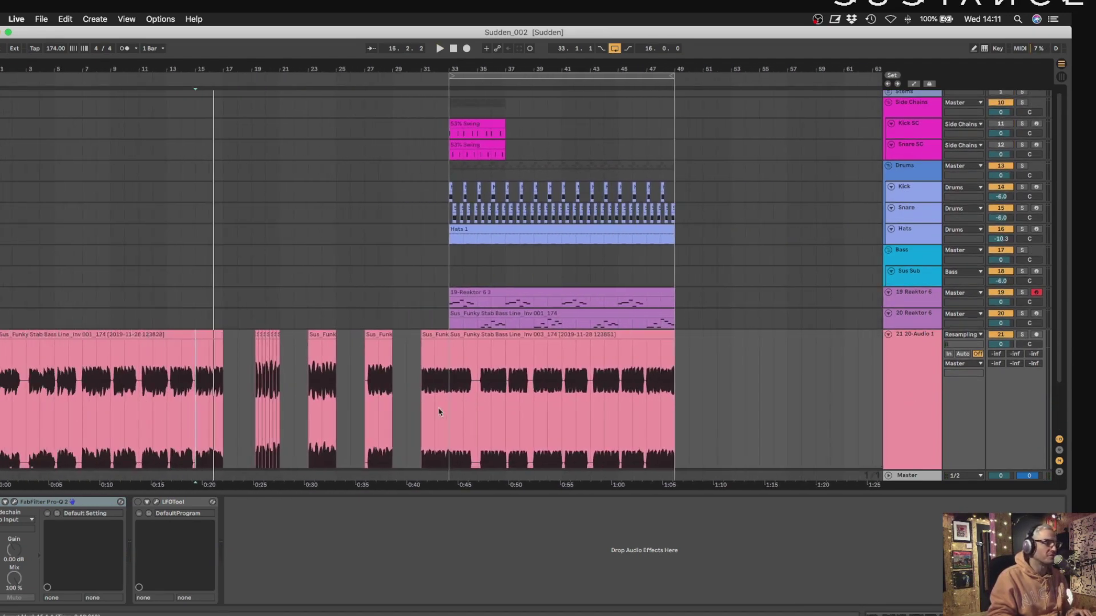
key(ctrl+Up)
key(ctrl+Up)
click(42, 20)
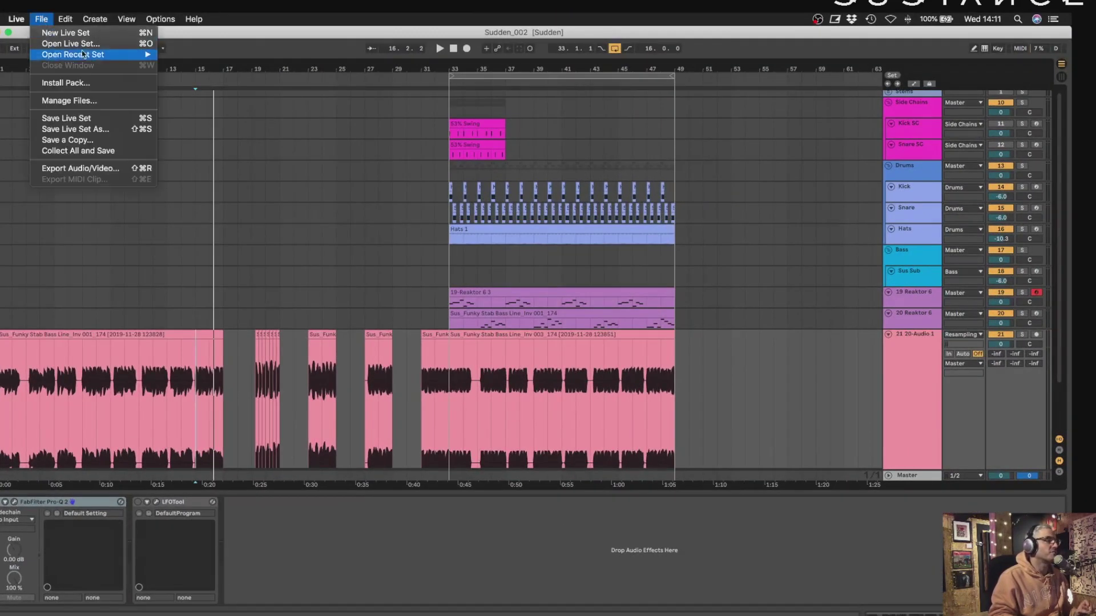
mouse_move(91, 54)
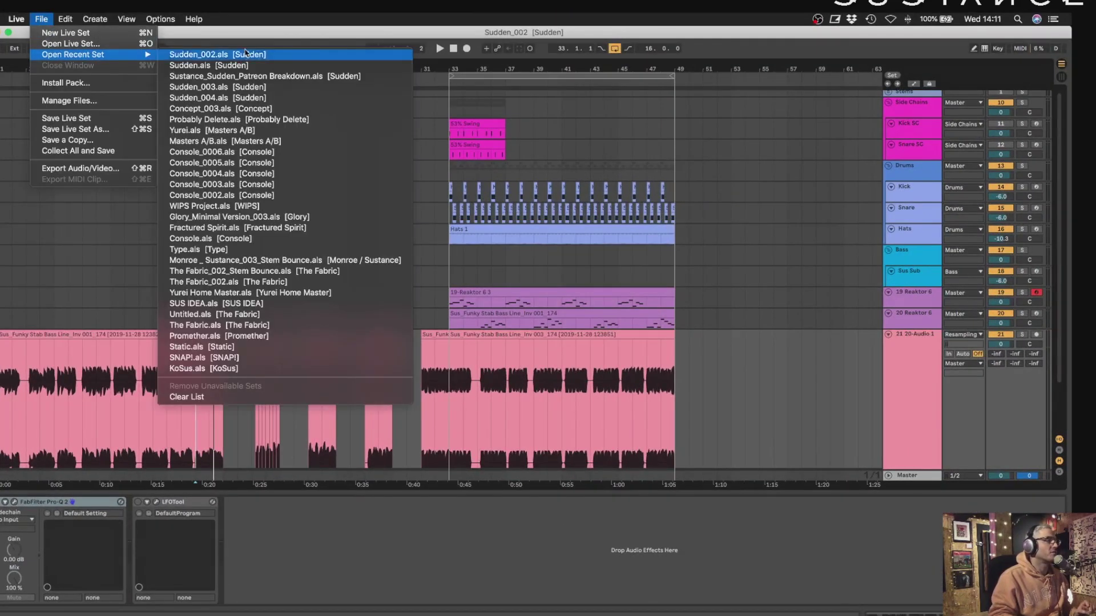
click(282, 86)
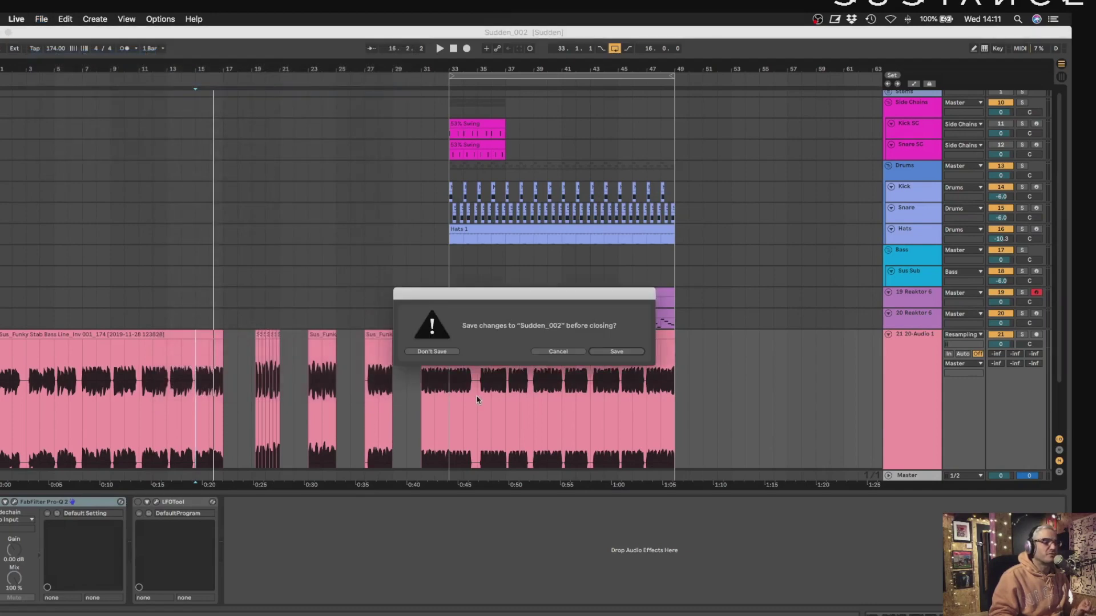
click(434, 353)
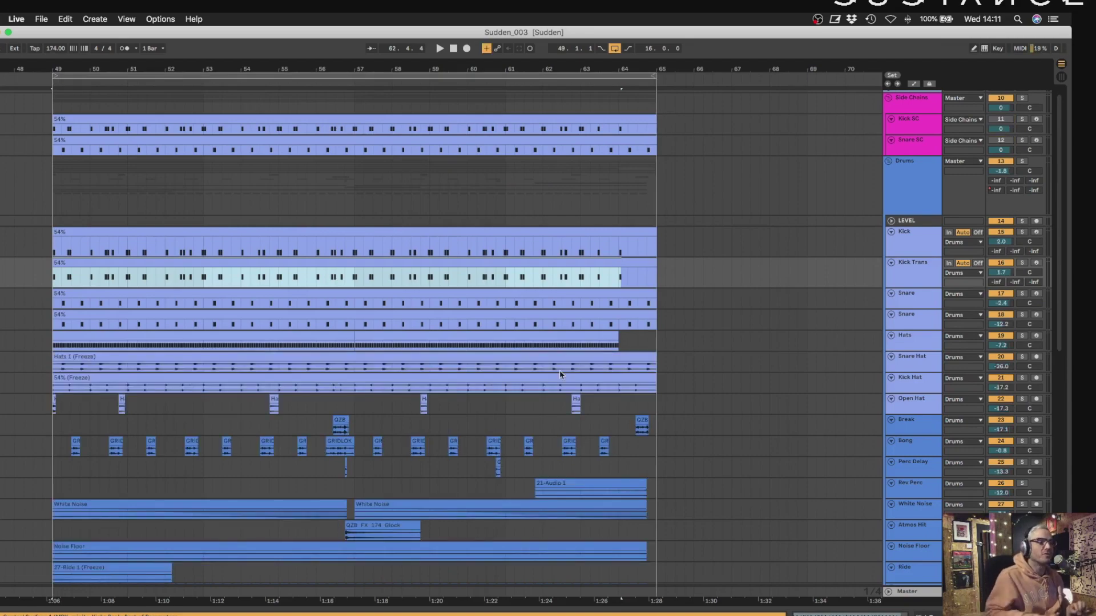
Look over all track groups in the Sudden_003 arrangement and play the loop from bar 49.
scroll(560, 206, down, 5)
drag(368, 69, 561, 69)
scroll(717, 319, down, 12)
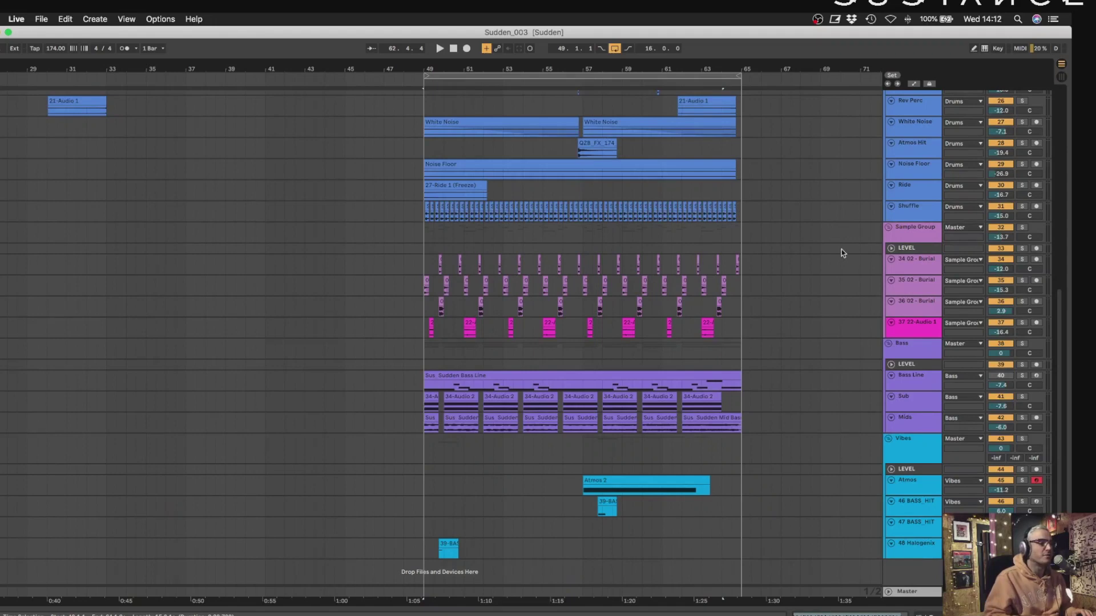
scroll(841, 252, up, 20)
click(422, 221)
key(space)
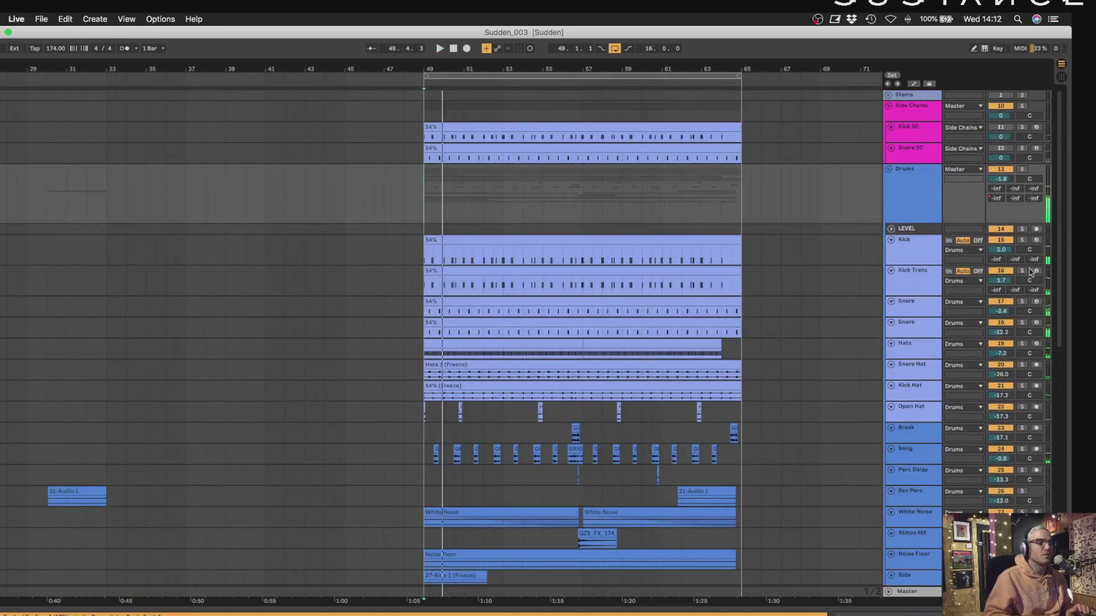
key(space)
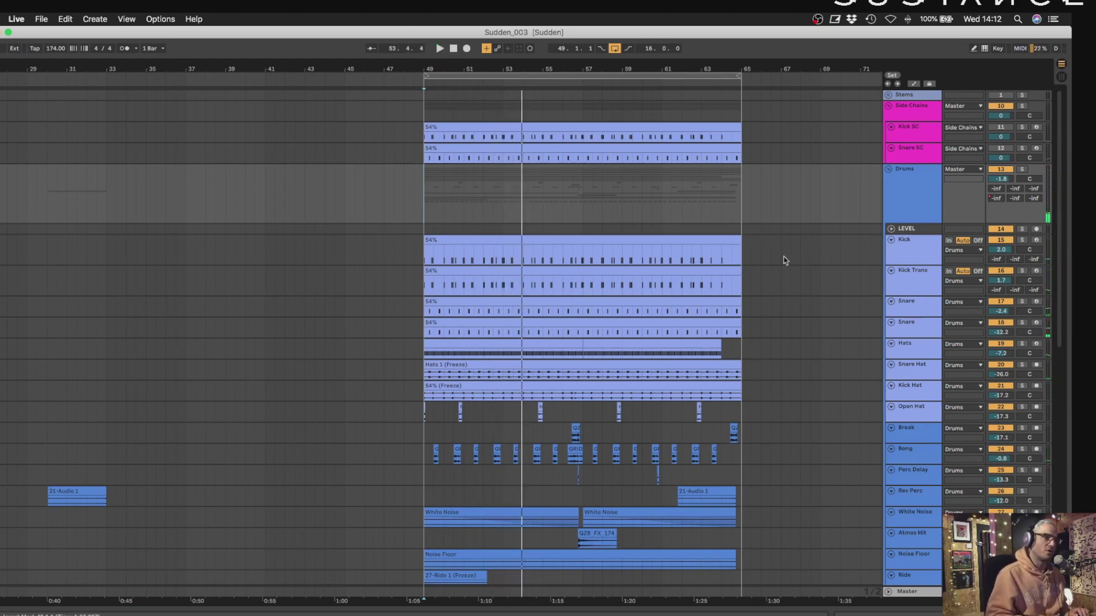
Solo the Drums group, play it briefly, and lower its volume to -6.9 dB.
click(1022, 169)
key(space)
key(space)
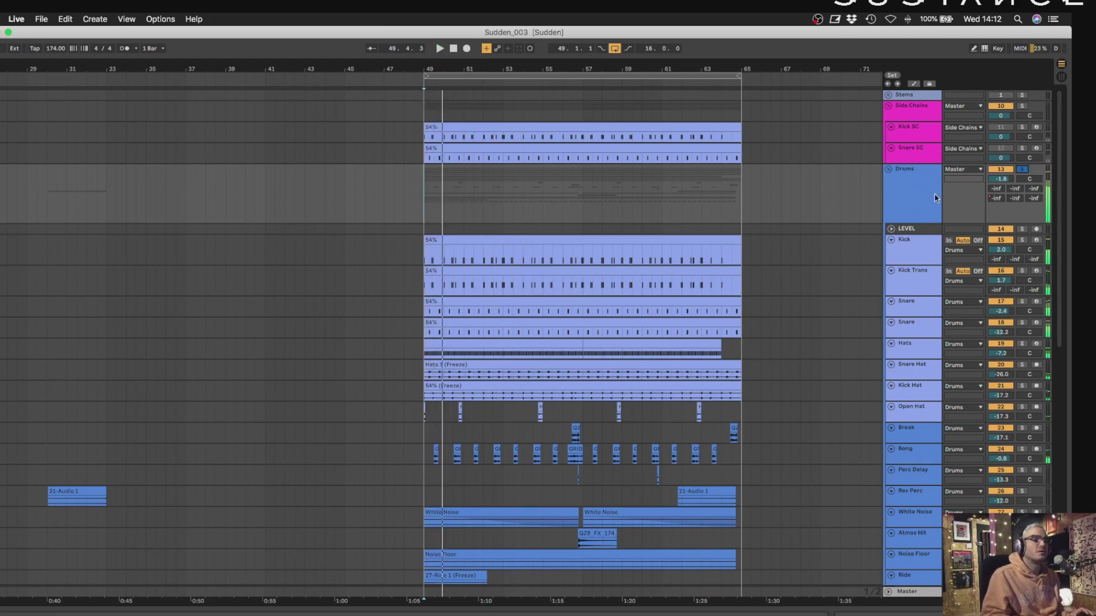
drag(1009, 181, 1009, 197)
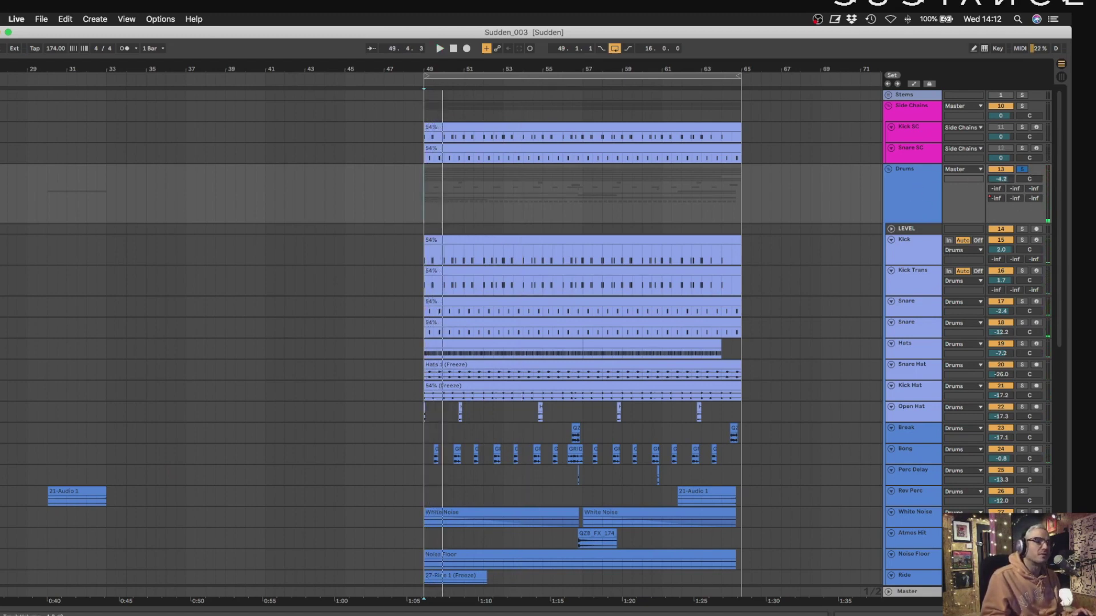
Examine the soloed drums in the Master track's Voxengo SPAN analyzer during playback, and return to the arrangement.
key(space)
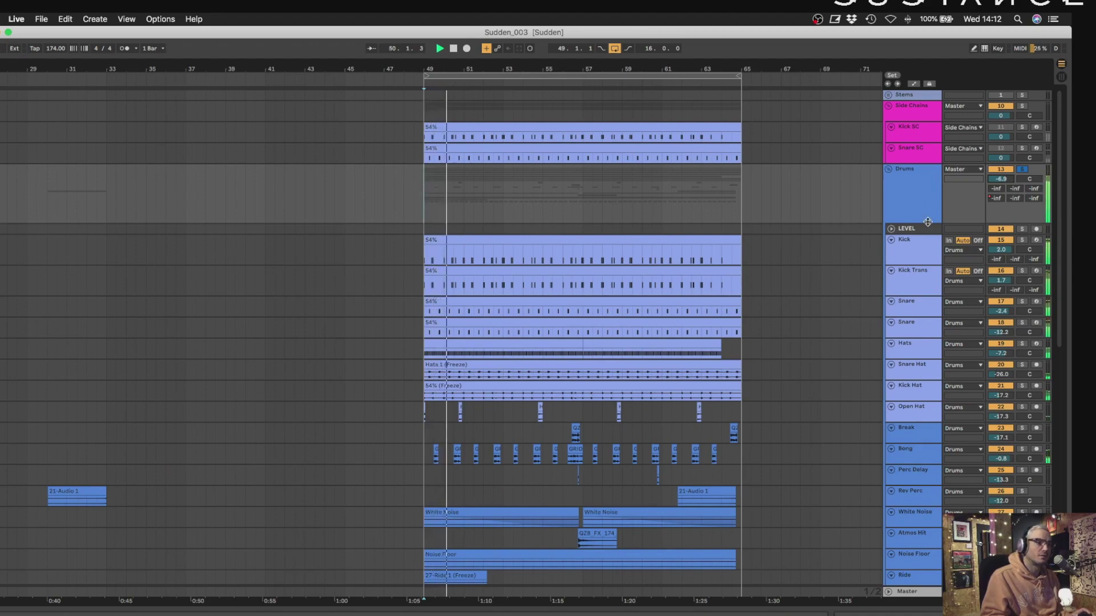
key(Tab)
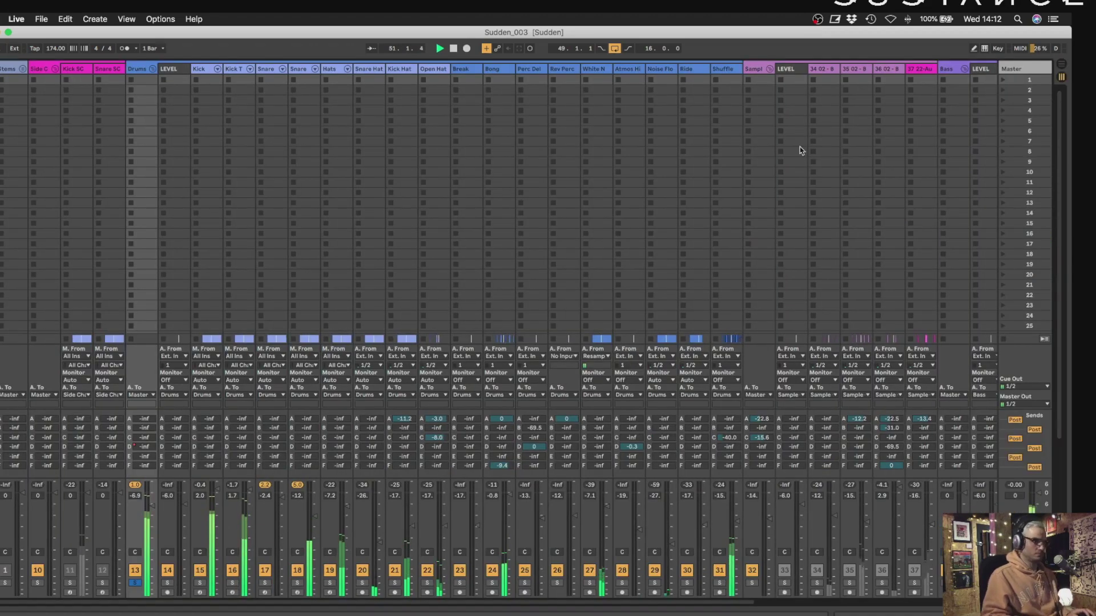
click(1036, 69)
double_click(1032, 68)
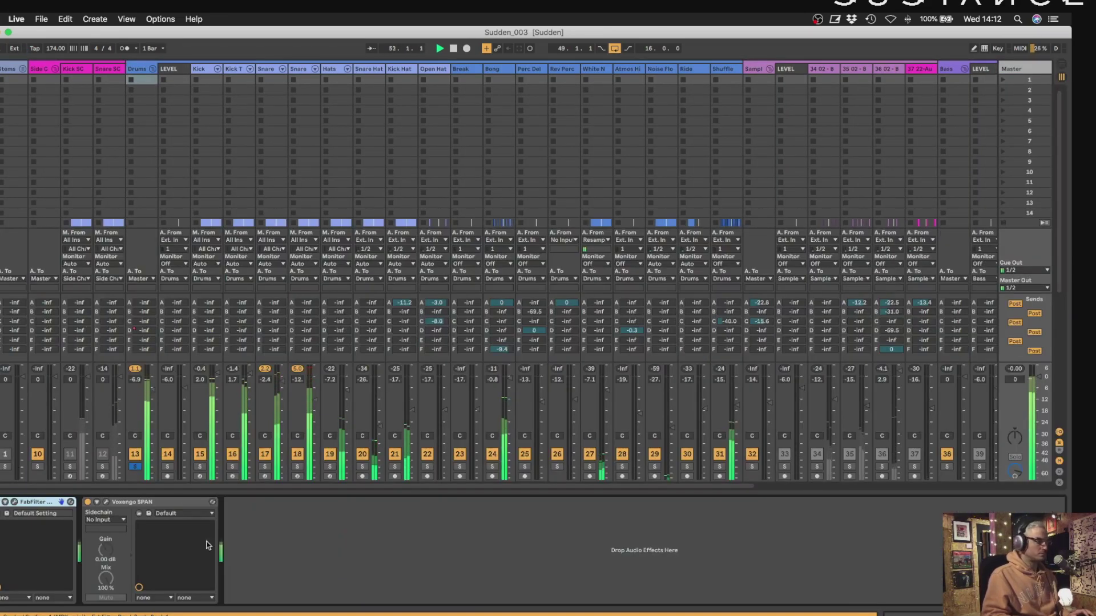
click(107, 502)
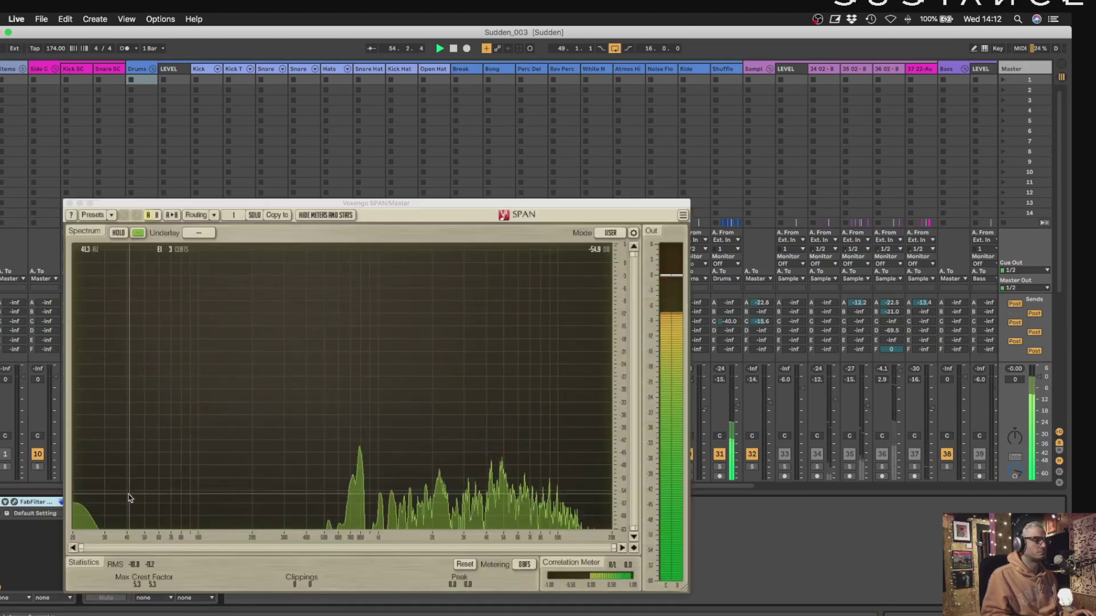
mouse_move(159, 274)
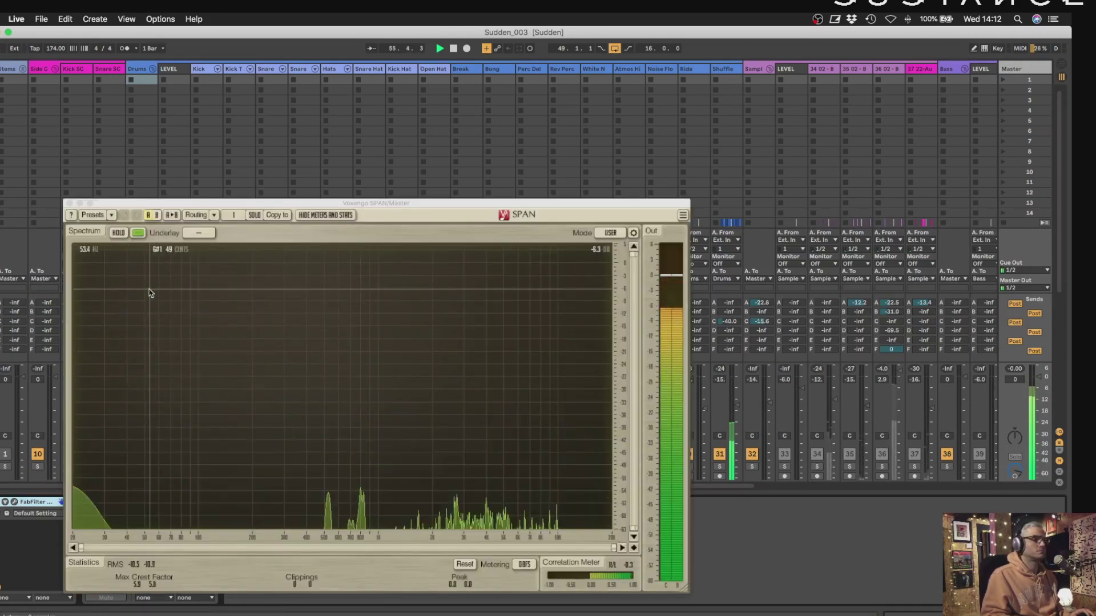
key(space)
click(66, 203)
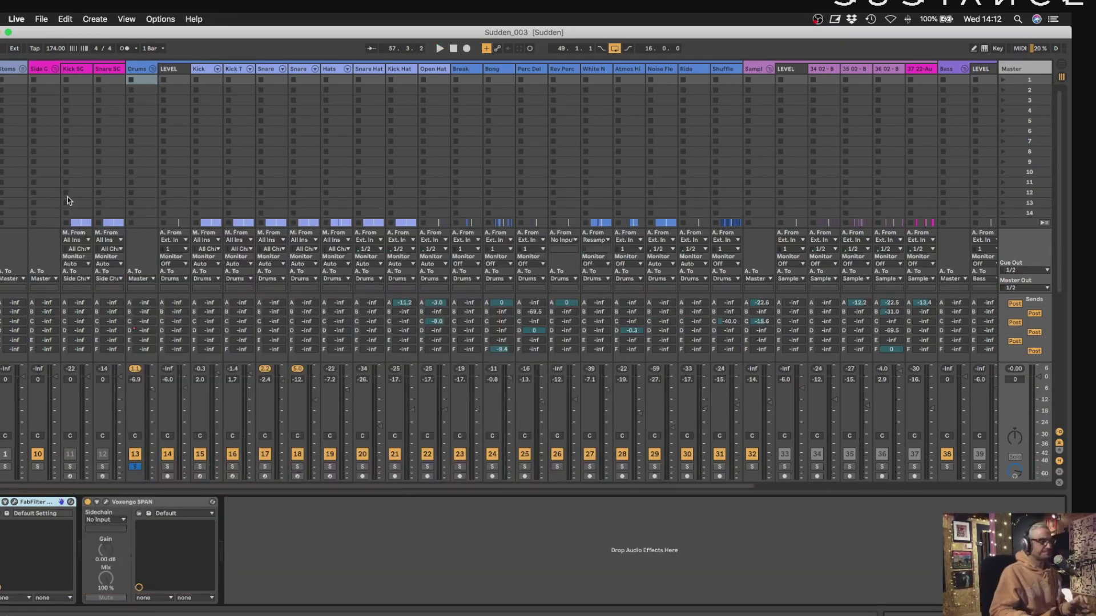
key(Tab)
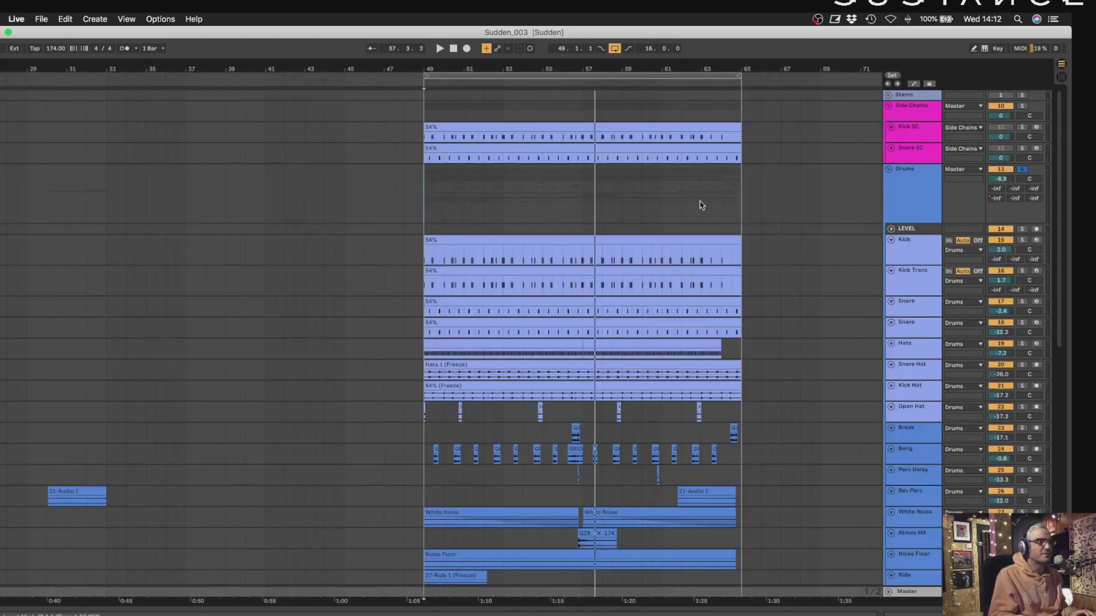
Reduce the height of the Kick and Kick Trans tracks together to match the other drum tracks.
click(927, 259)
click(924, 276)
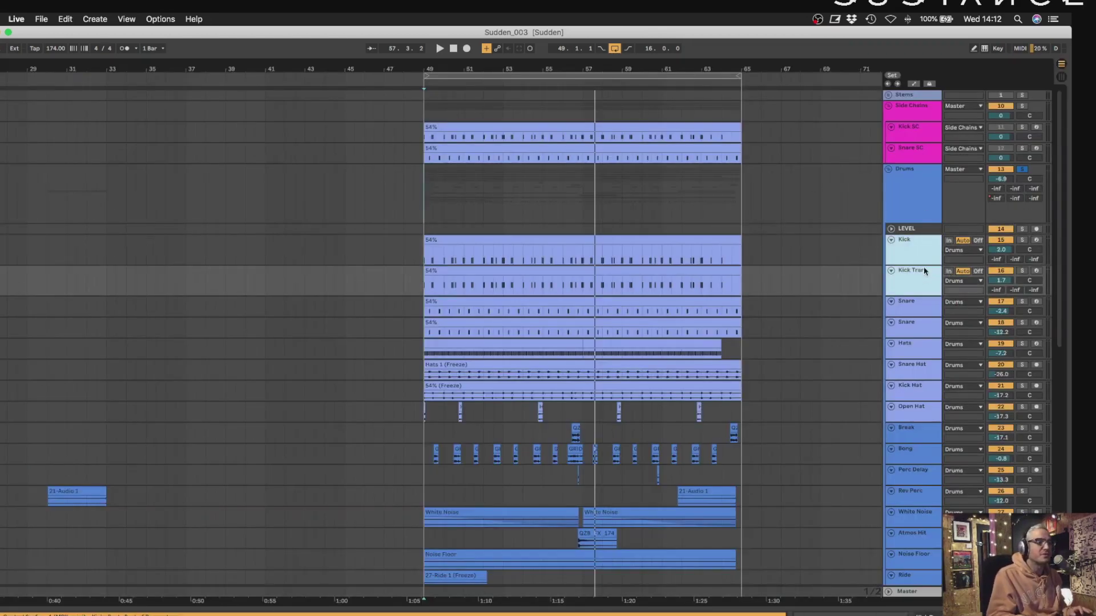
click(930, 257)
shift+click(925, 278)
drag(926, 265, 921, 256)
Fit the looped section from bar 49 across the arrangement, play the drums briefly, and look over the Drums group's tracks.
drag(646, 61, 641, 63)
key(space)
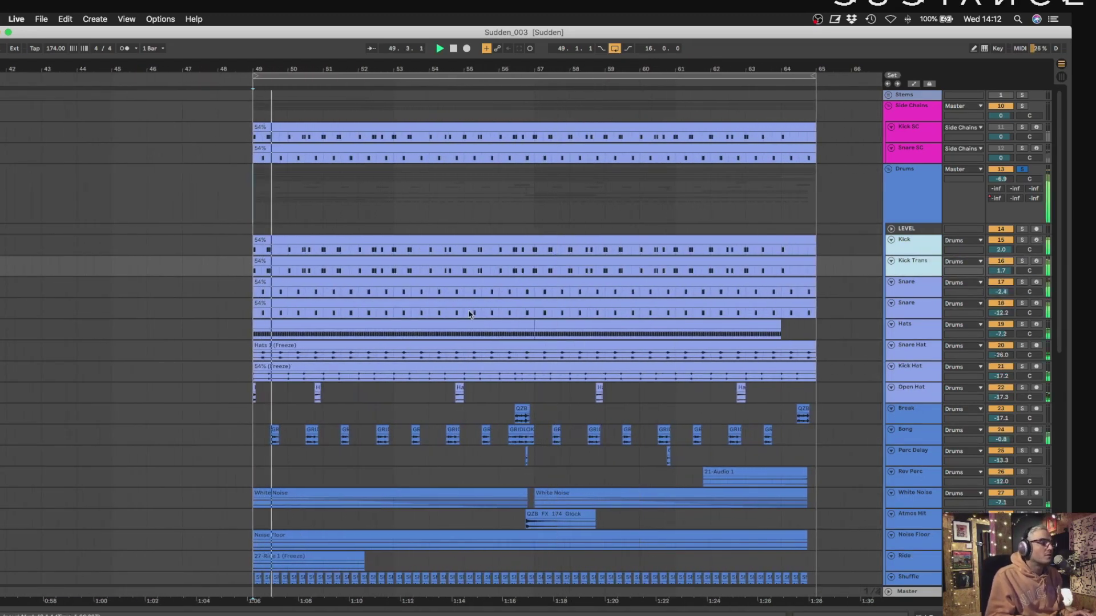
key(space)
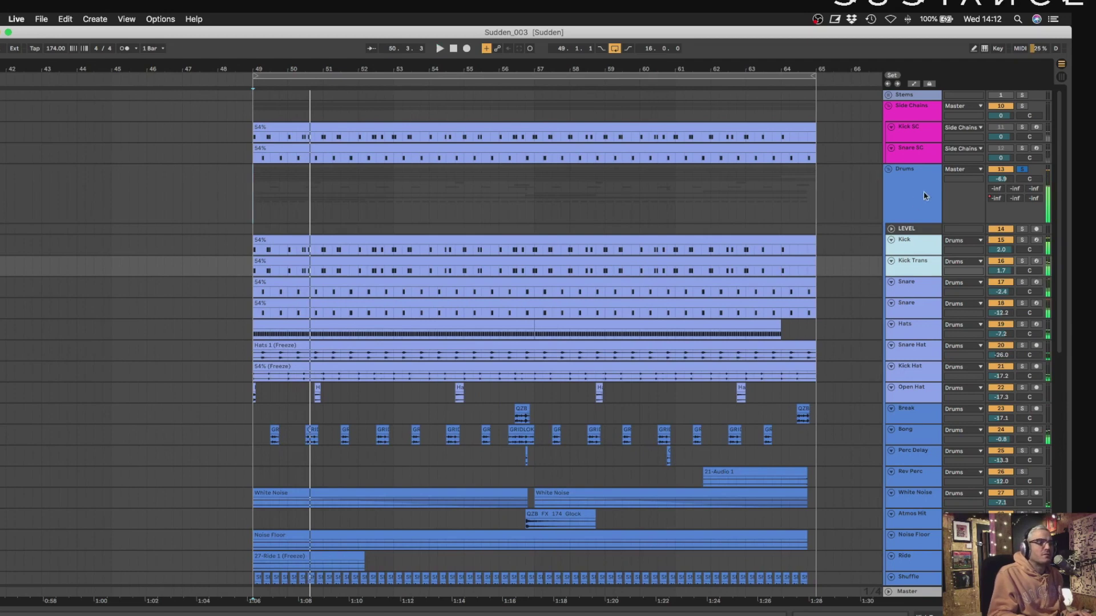
click(927, 193)
click(915, 245)
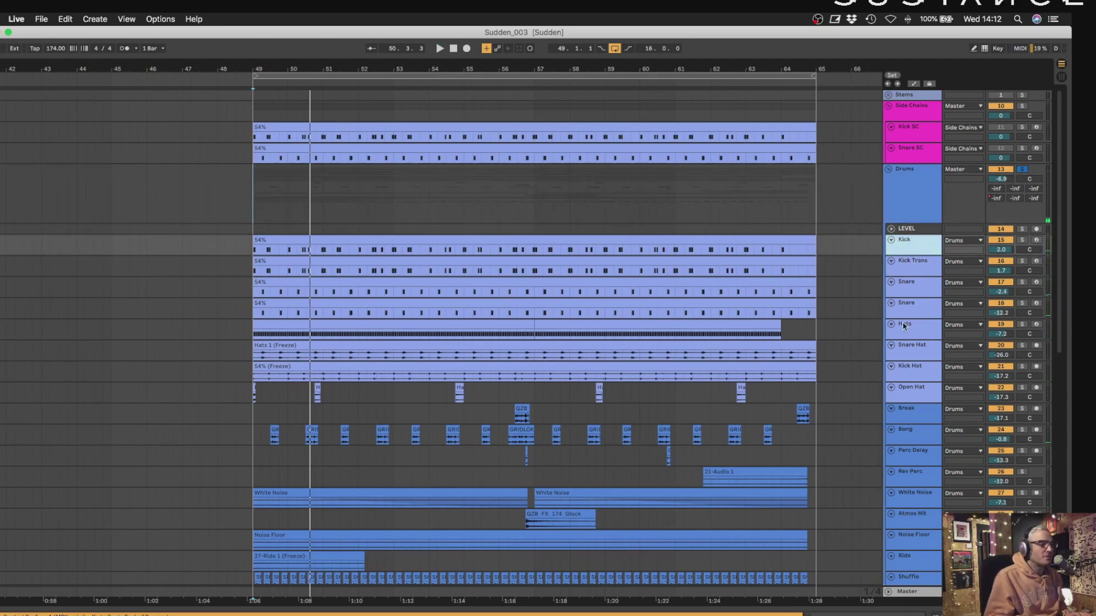
scroll(791, 383, down, 5)
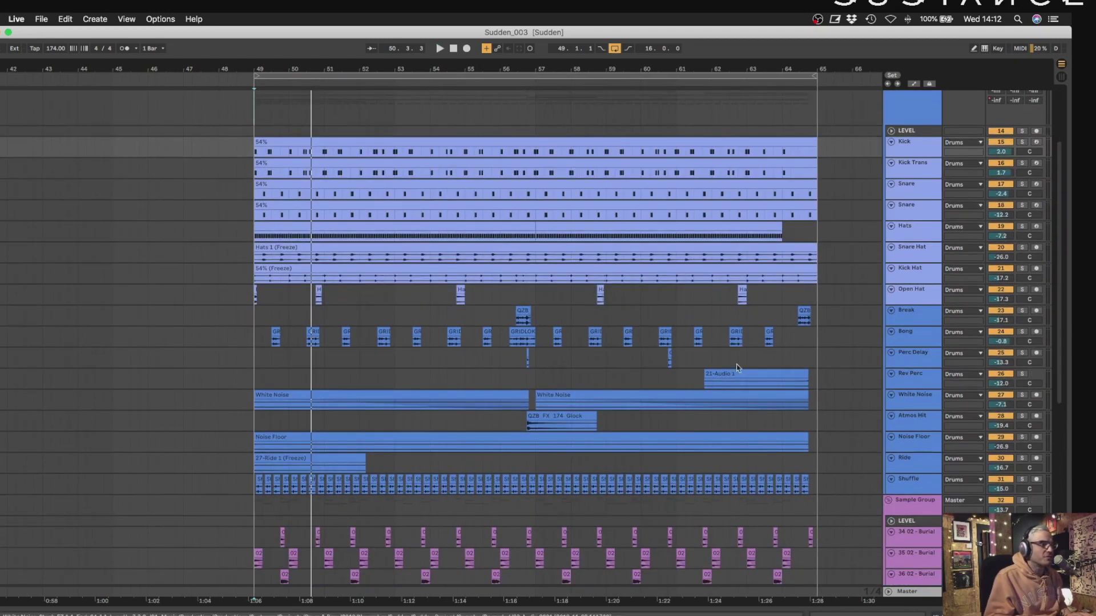
Play the drums loop with the Kick track muted to hear the remaining layers.
key(space)
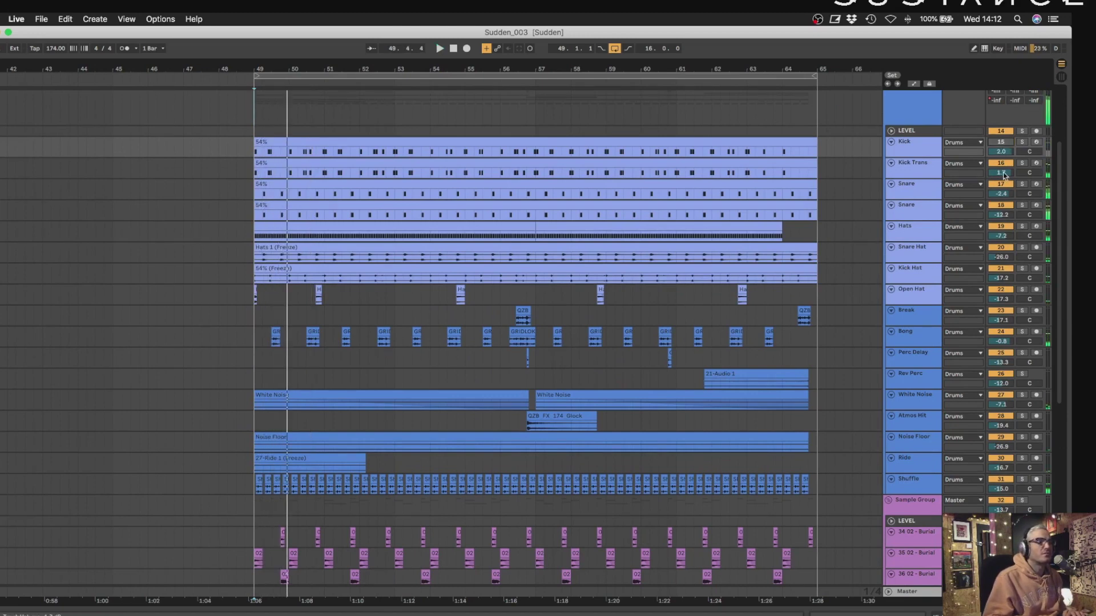
key(space)
key(space)
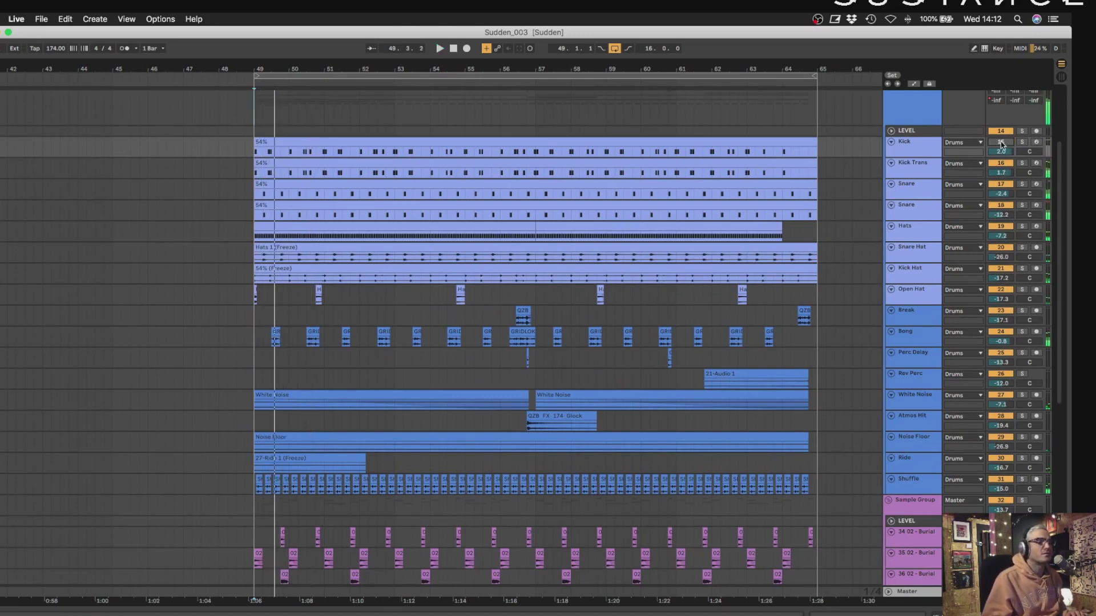
Solo the Kick track, play it from bar 49, and release the solo.
click(1022, 143)
key(space)
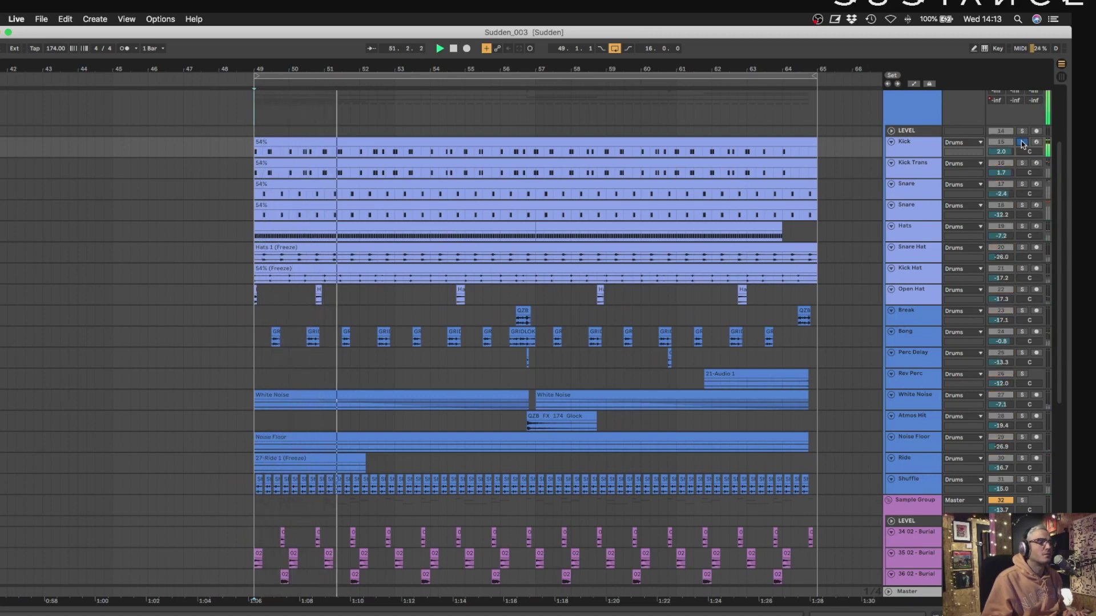
key(space)
scroll(1061, 249, up, 4)
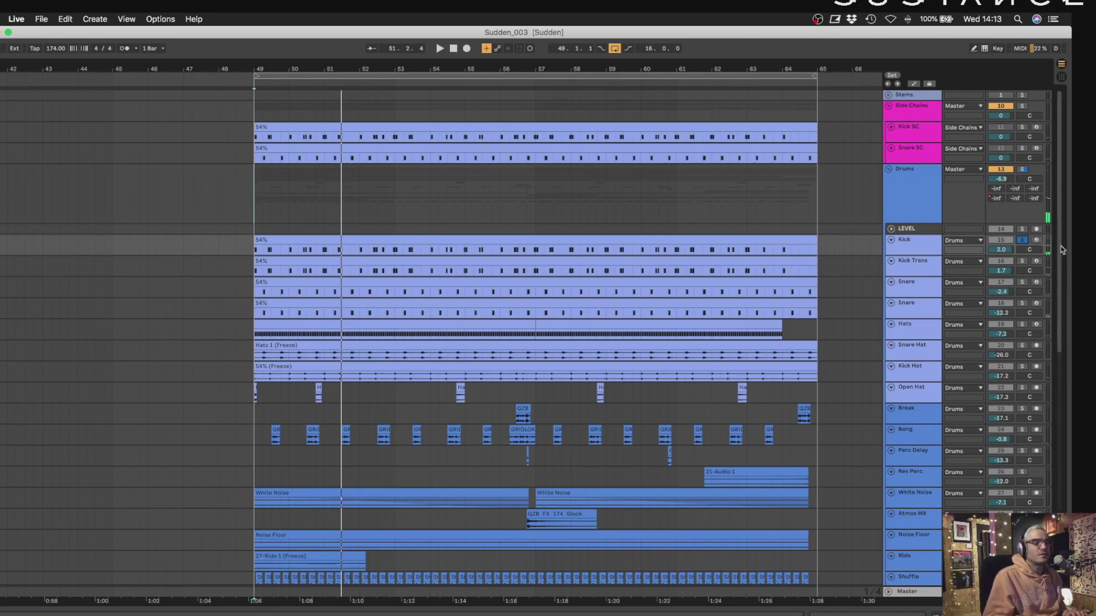
click(1022, 240)
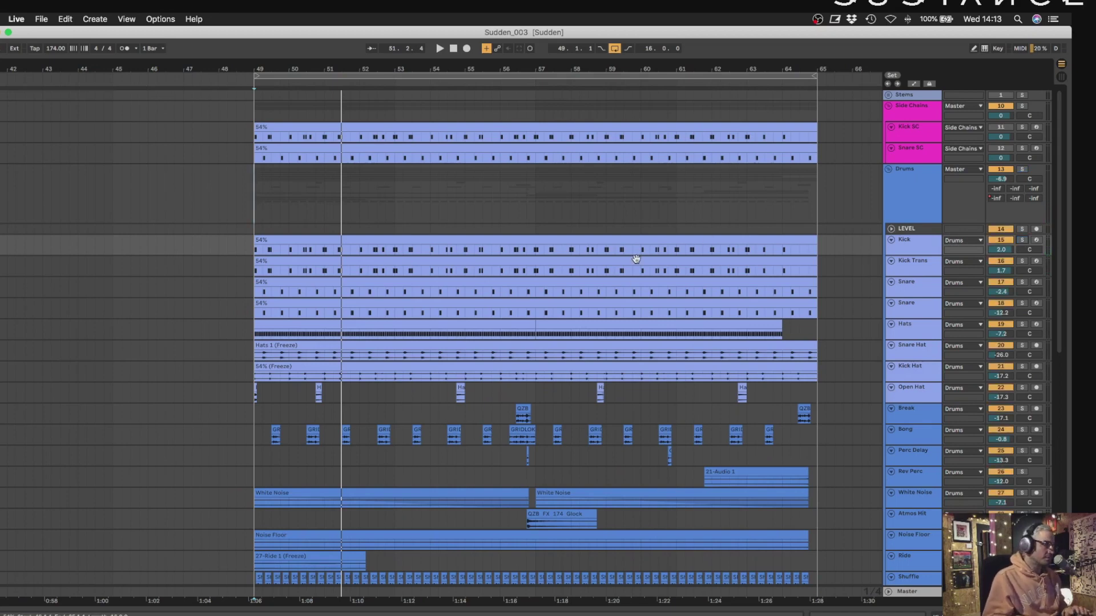
Open the Kick clip in an enlarged note editor and play the Kick track soloed.
double_click(311, 249)
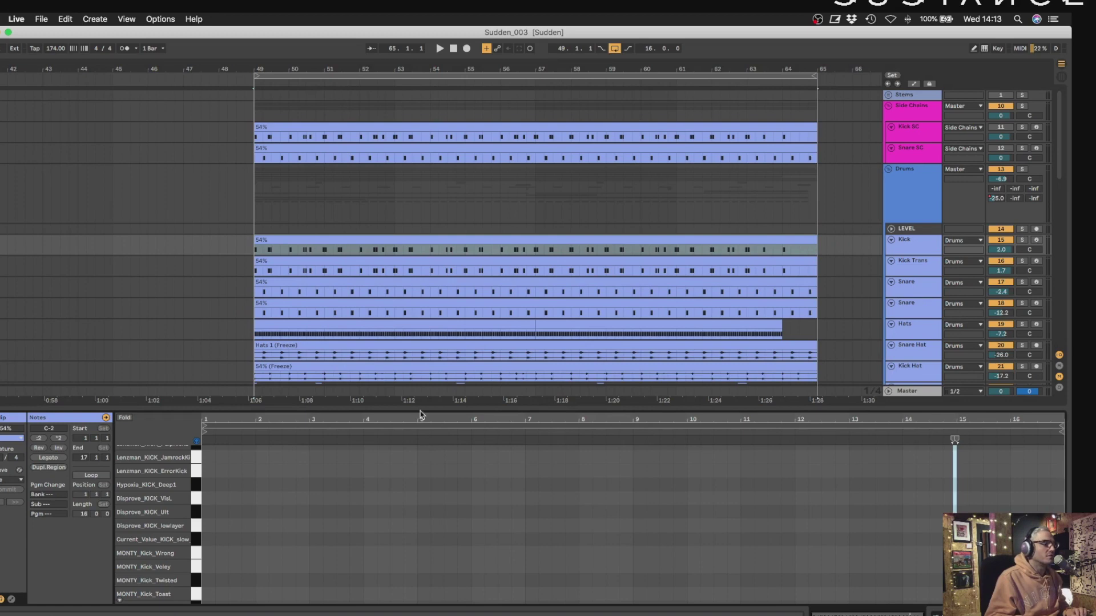
drag(423, 406, 422, 161)
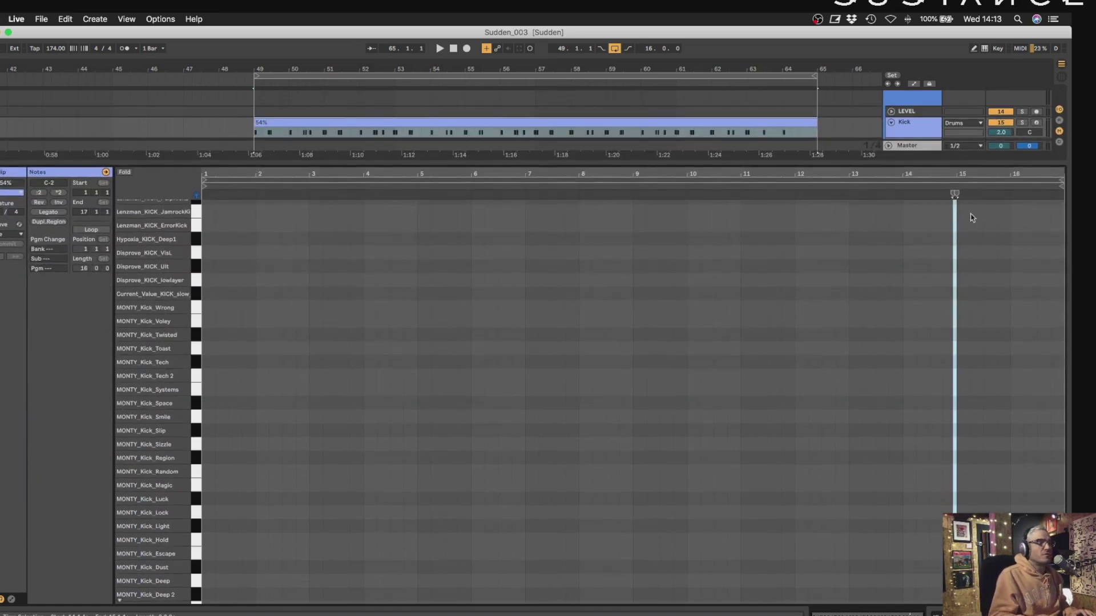
click(1022, 123)
key(space)
scroll(536, 316, down, 5)
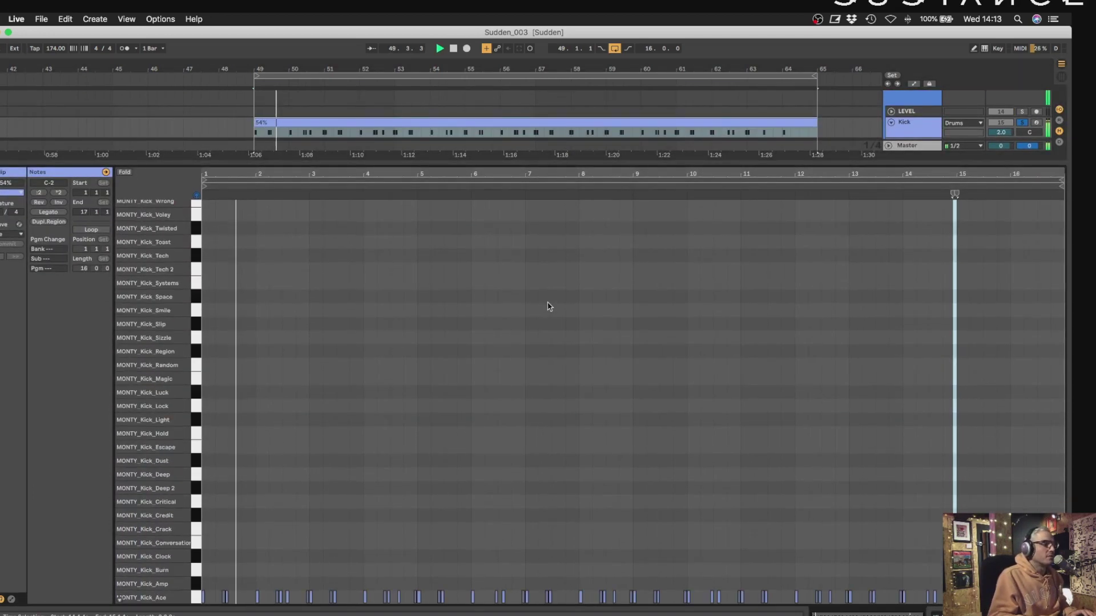
Fold the note editor to the used MONTY_Kick_Ace row and magnify its notes, ending playback.
click(126, 172)
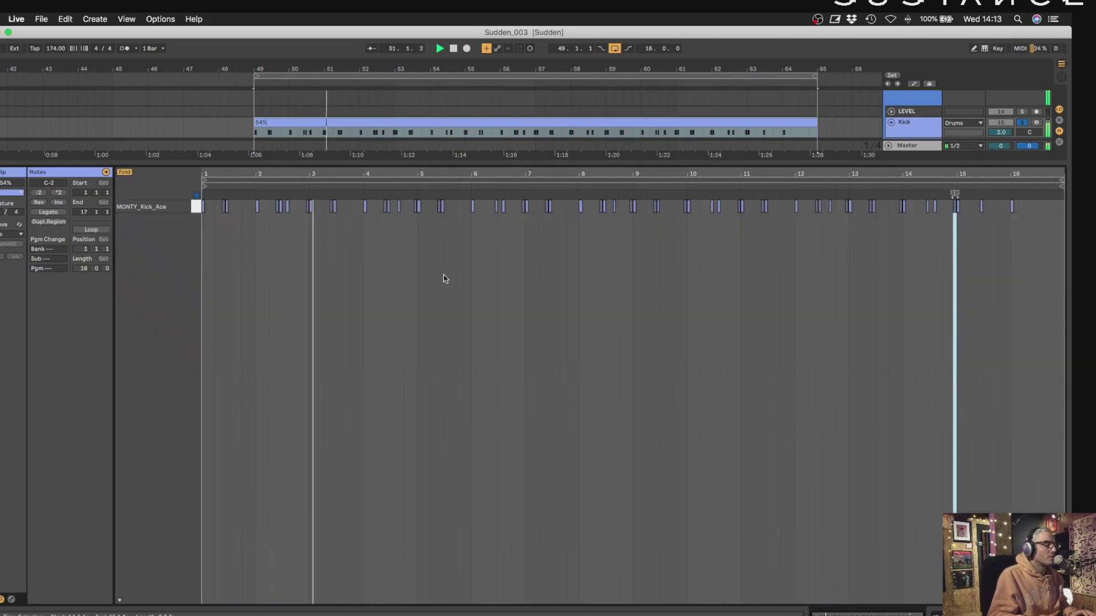
mouse_move(210, 177)
mouse_down()
mouse_move(210, 320)
mouse_move(210, 194)
mouse_up()
key(space)
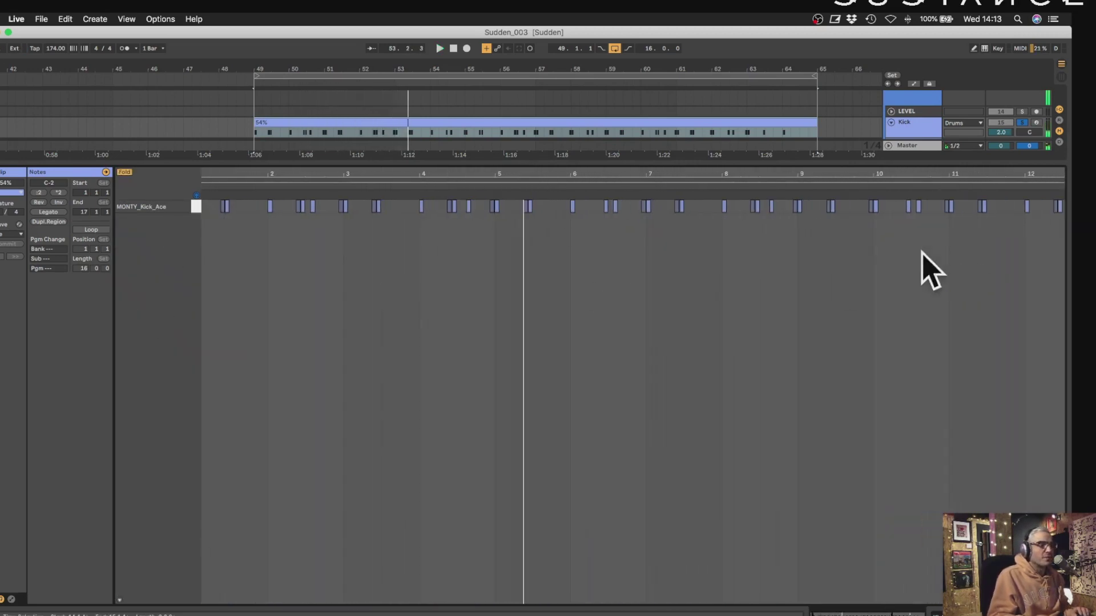
Quantize the start and end of all Kick clip notes to 1/16 at 100%, and play the result.
click(404, 275)
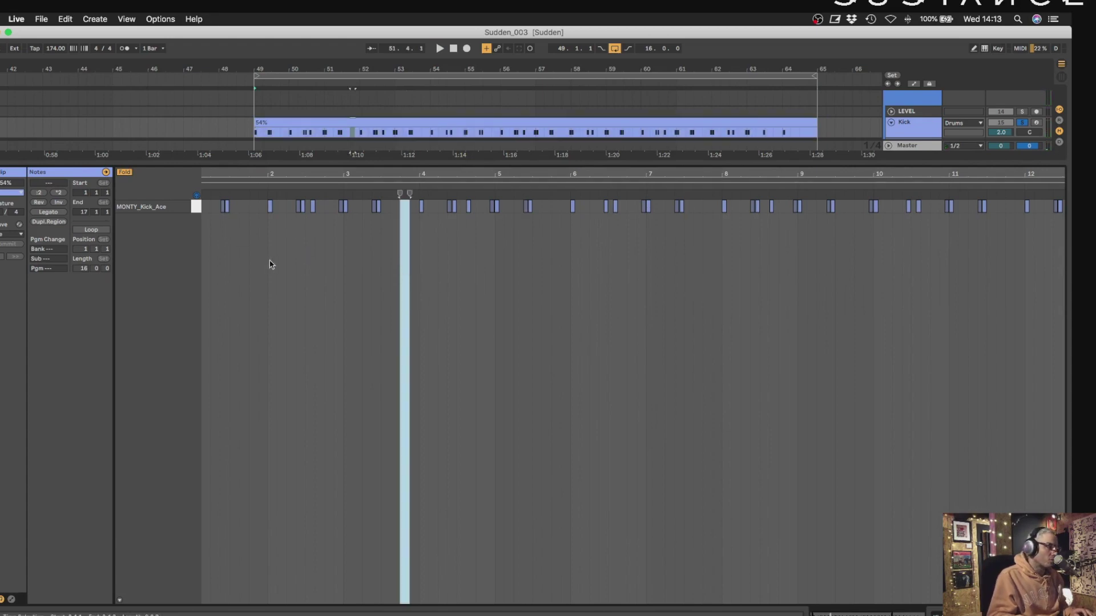
key(super+a)
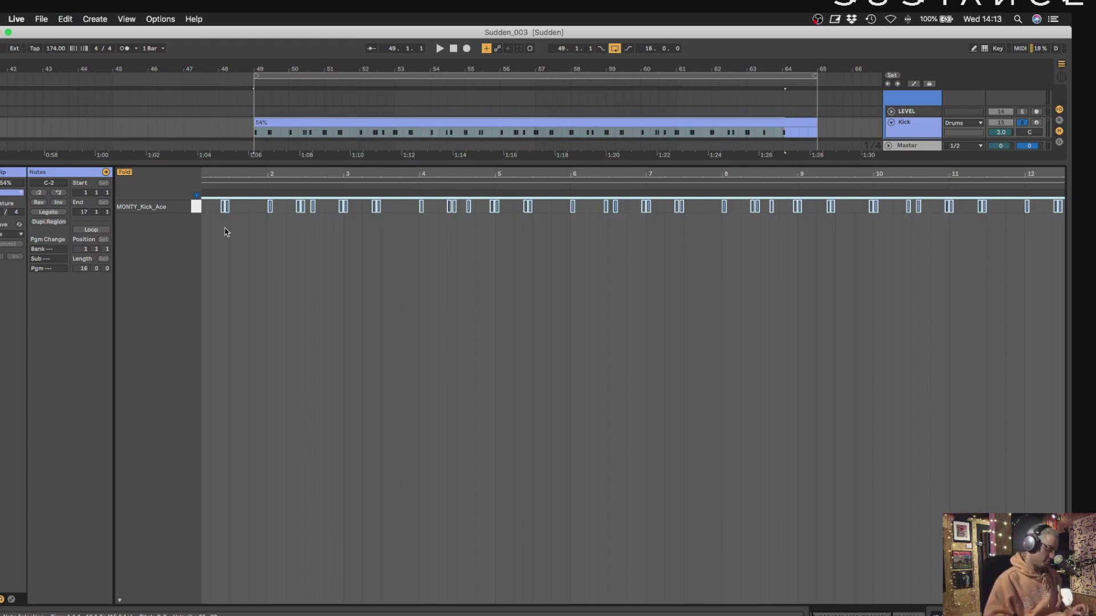
key(super+shift+u)
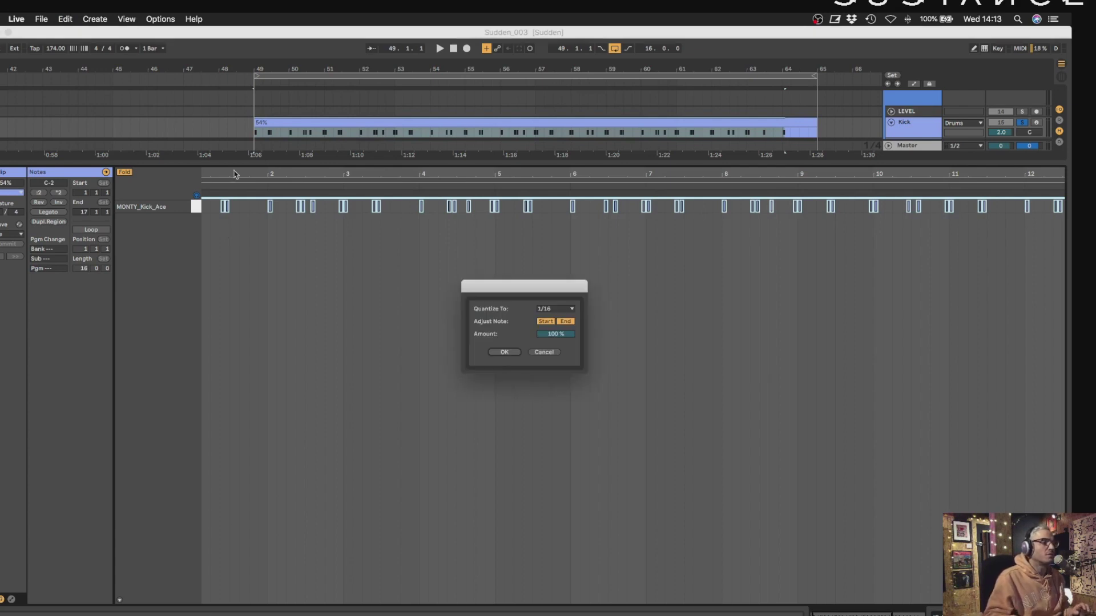
click(505, 352)
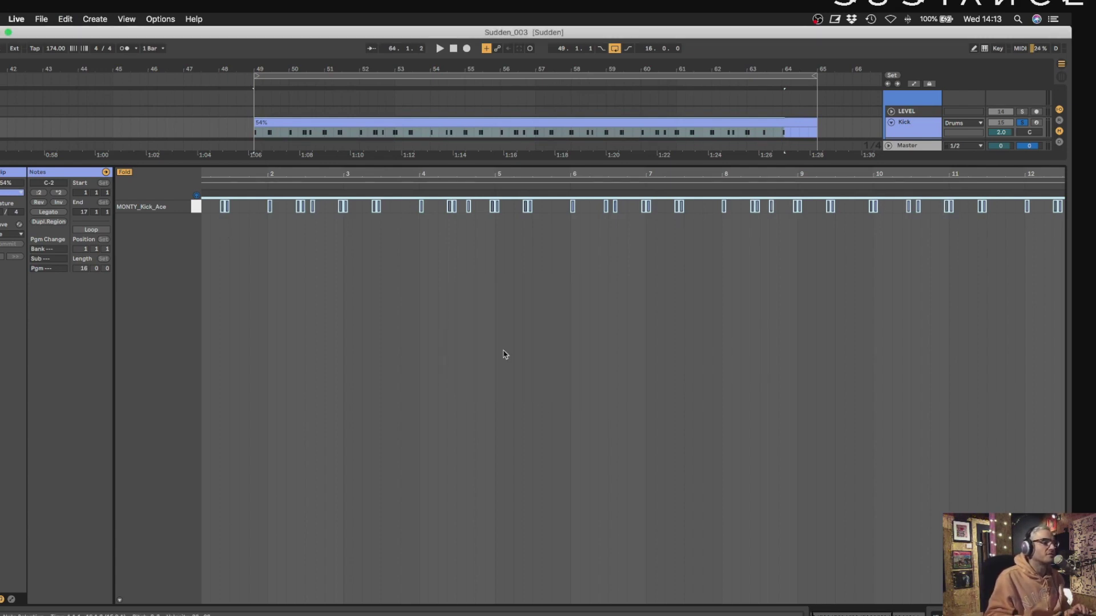
key(space)
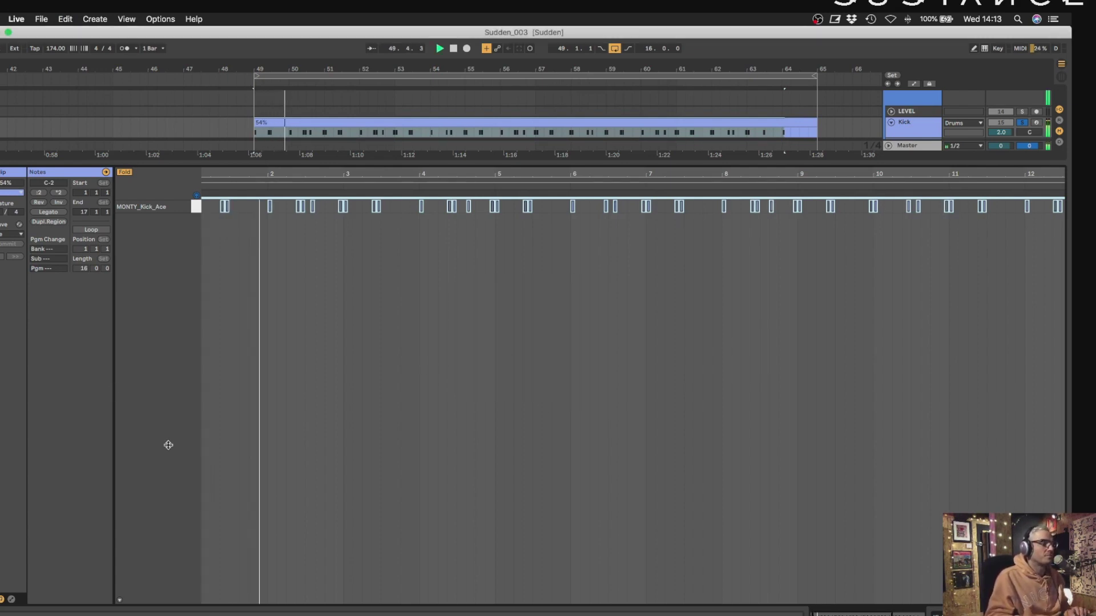
Apply the 8 Swing-54 groove to the Kick clip, commit it to the notes, and play the clip briefly.
click(3, 232)
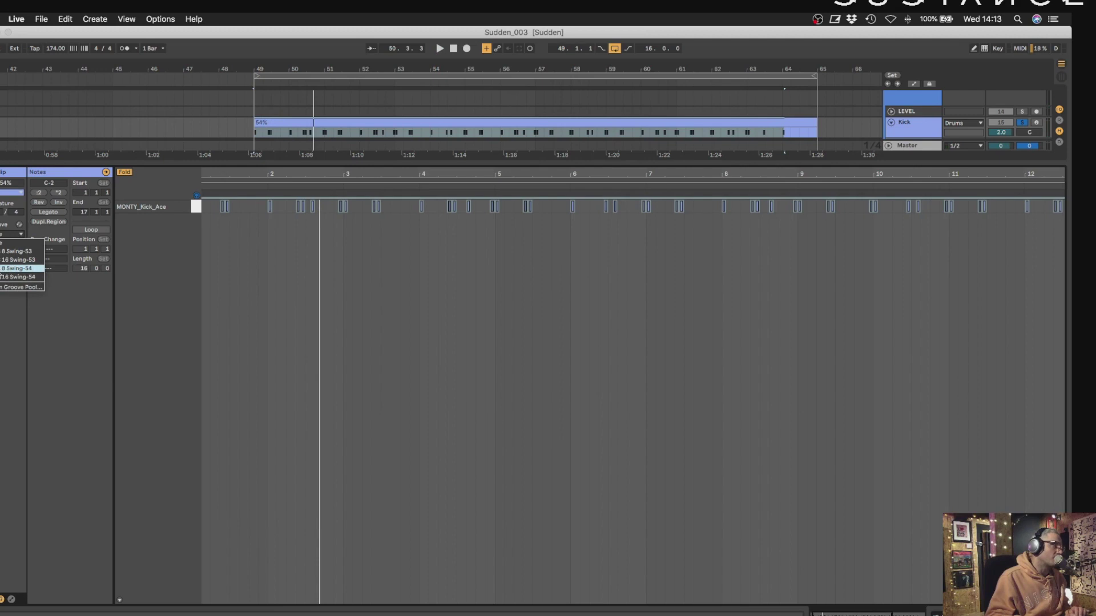
click(29, 269)
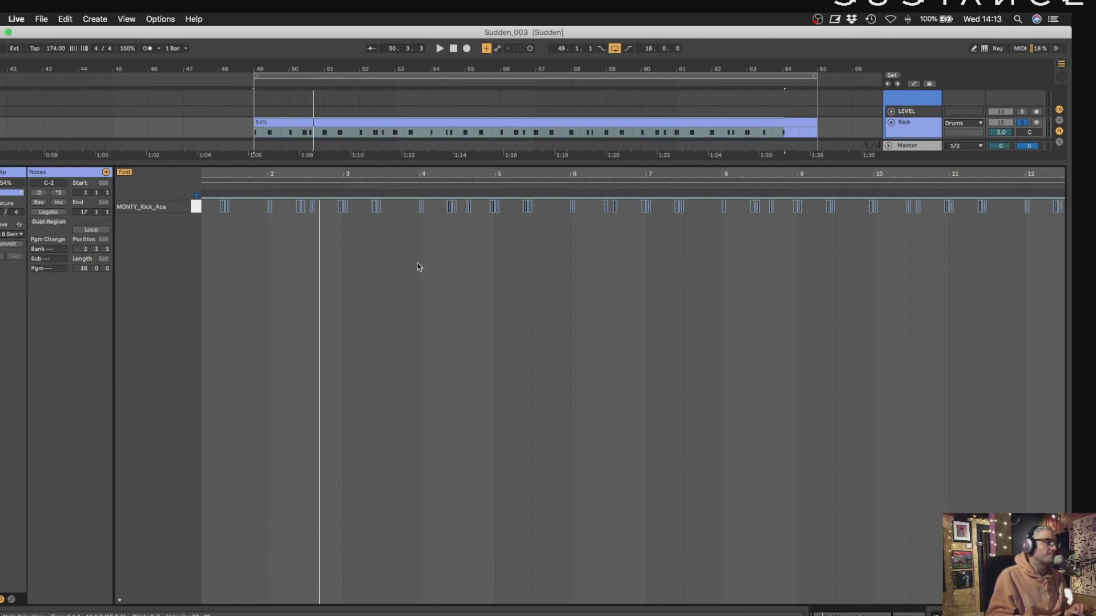
click(8, 244)
key(space)
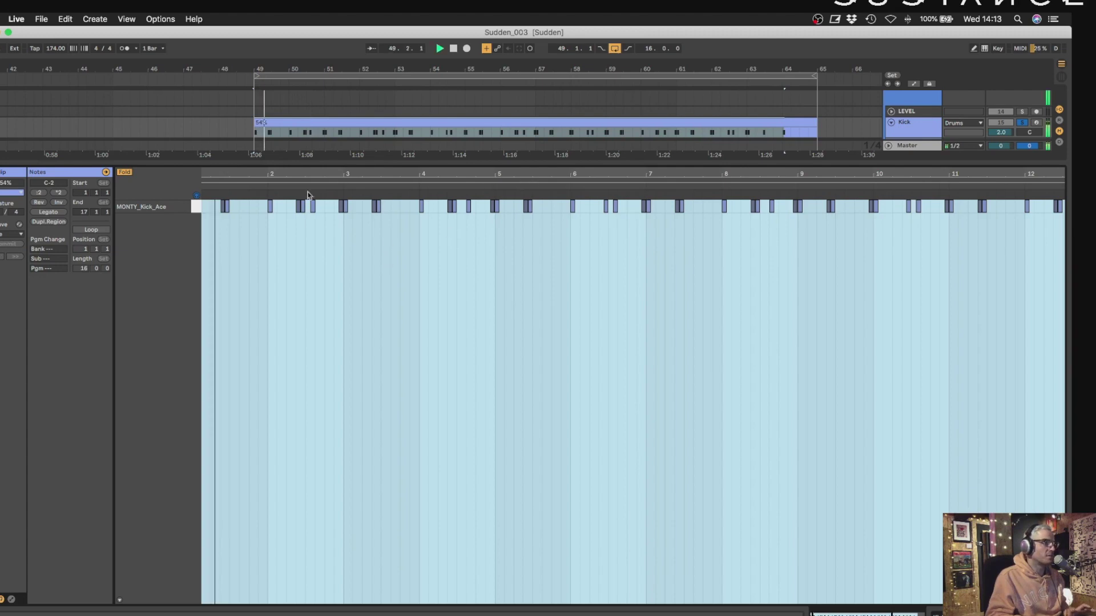
key(space)
Examine the swung MONTY_Kick_Ace notes against the grid around 2.2.3, and review the clip's groove choices without changing them.
drag(296, 173, 297, 251)
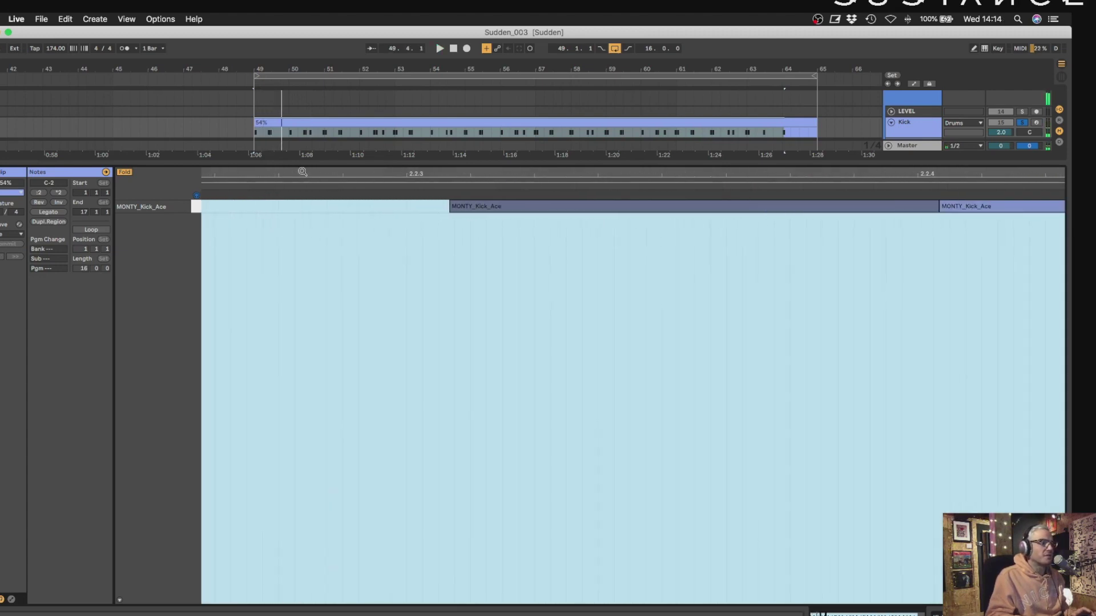
drag(459, 182, 441, 235)
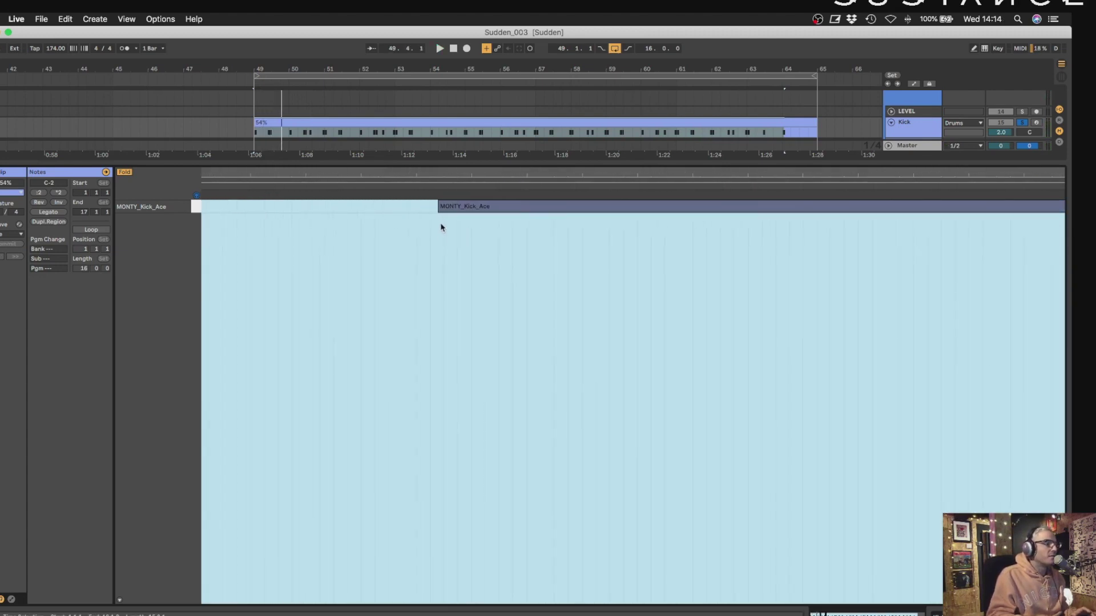
drag(440, 175, 440, 102)
drag(327, 174, 277, 134)
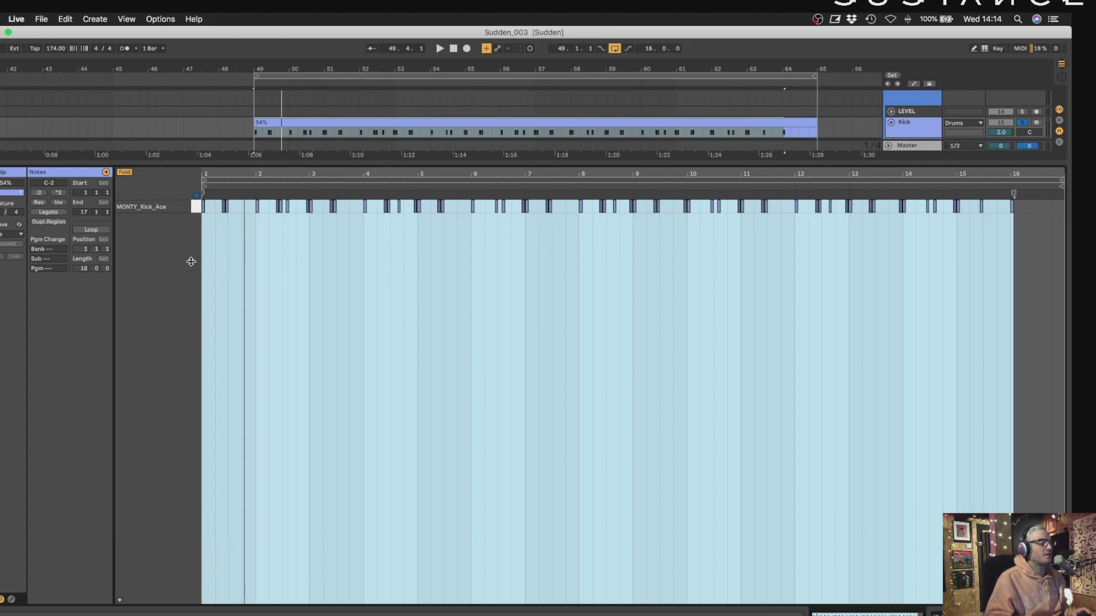
click(9, 234)
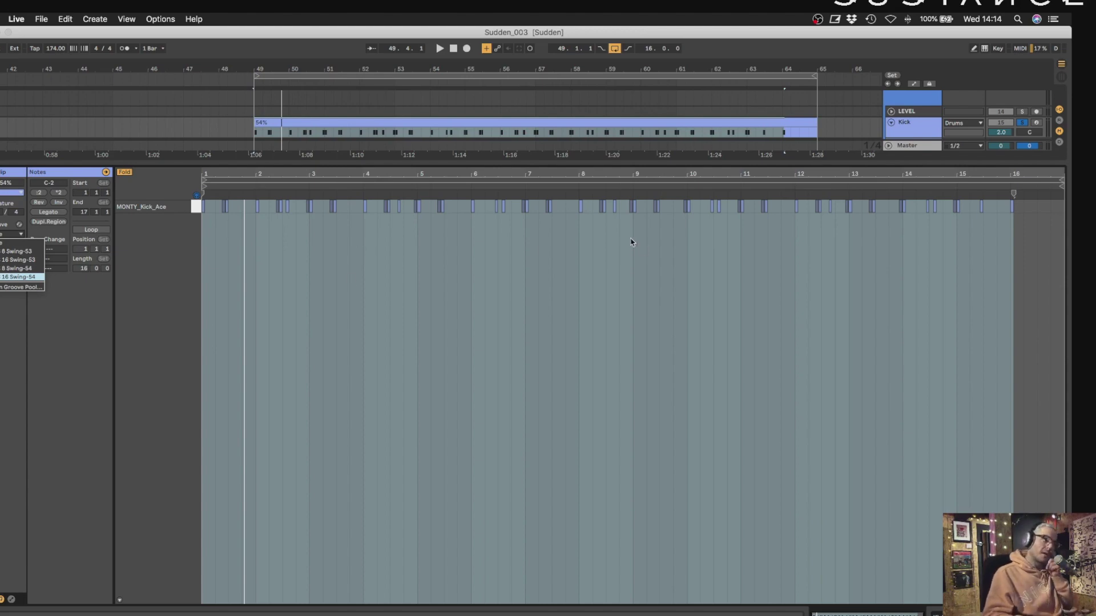
click(498, 233)
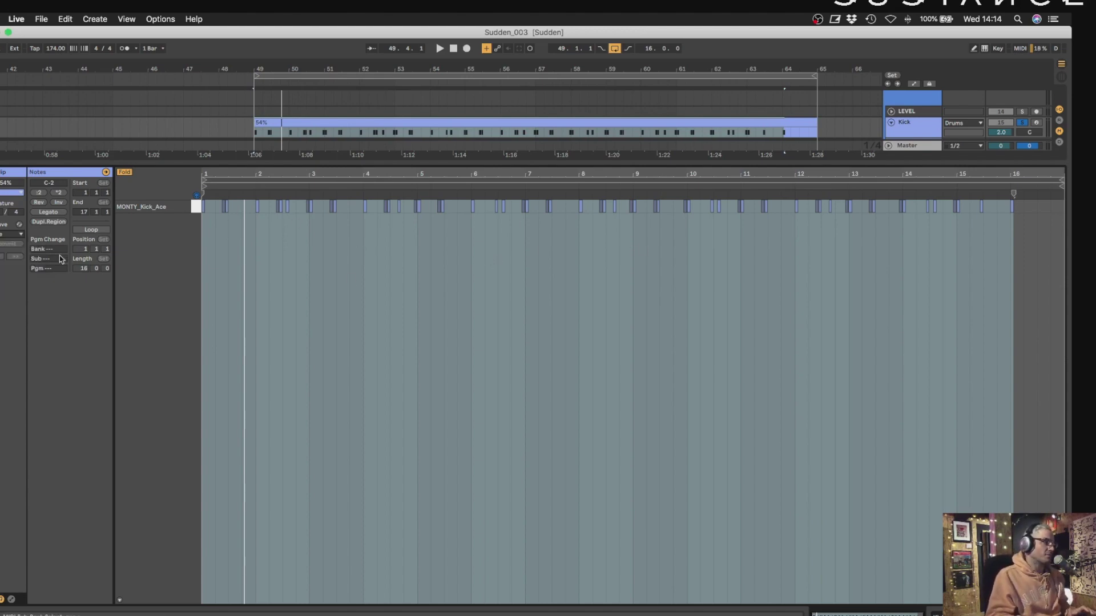
Shrink the note editor and compare the Kick SC and Snare SC side-chain tracks with the Kick clip's pattern.
drag(403, 163, 453, 503)
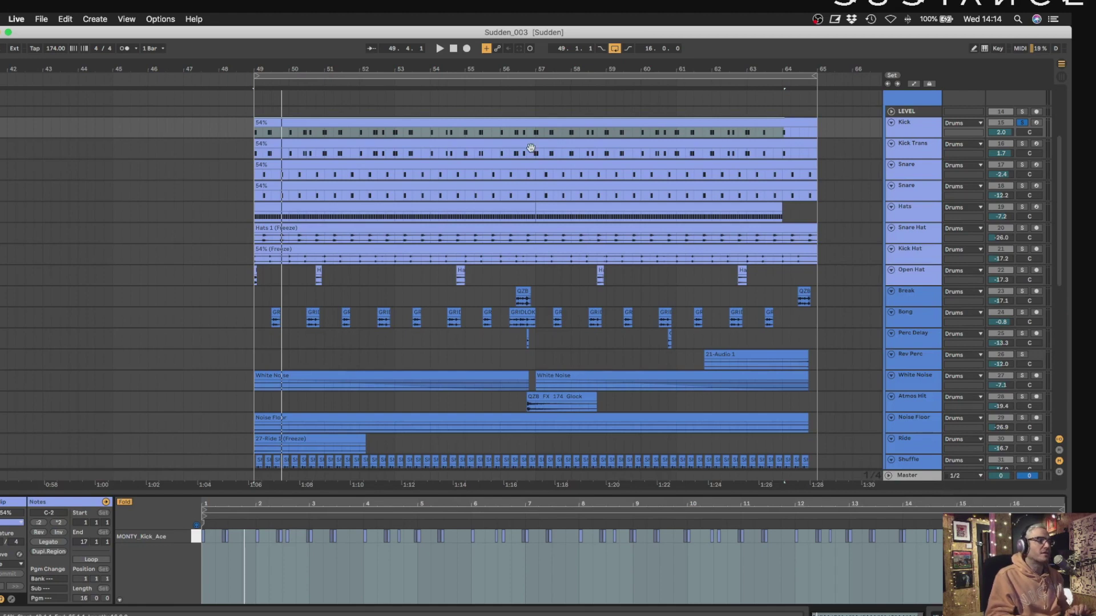
scroll(432, 158, up, 3)
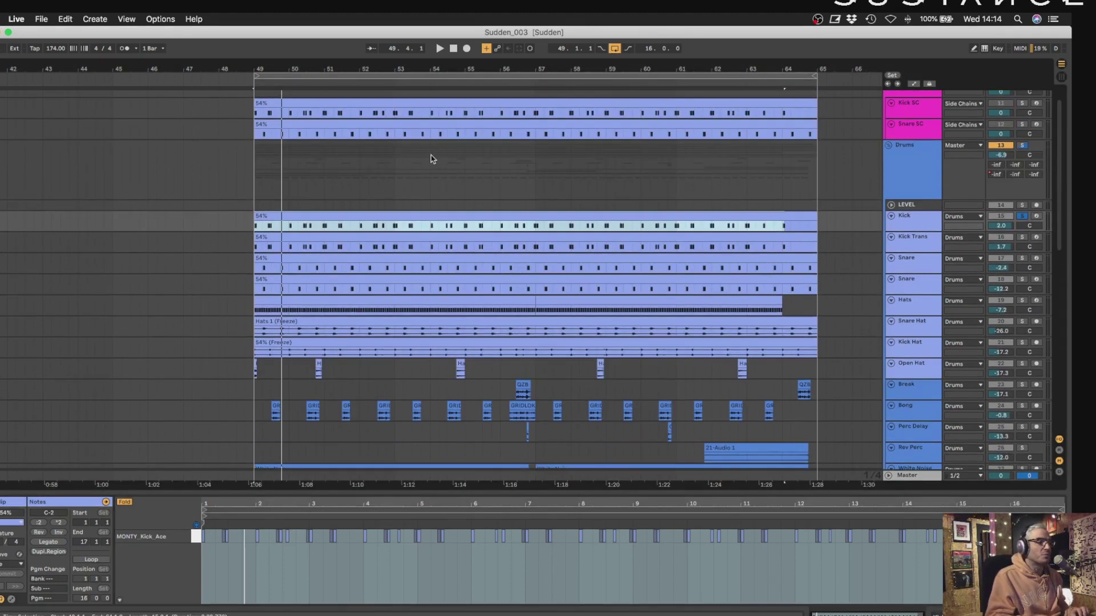
click(268, 216)
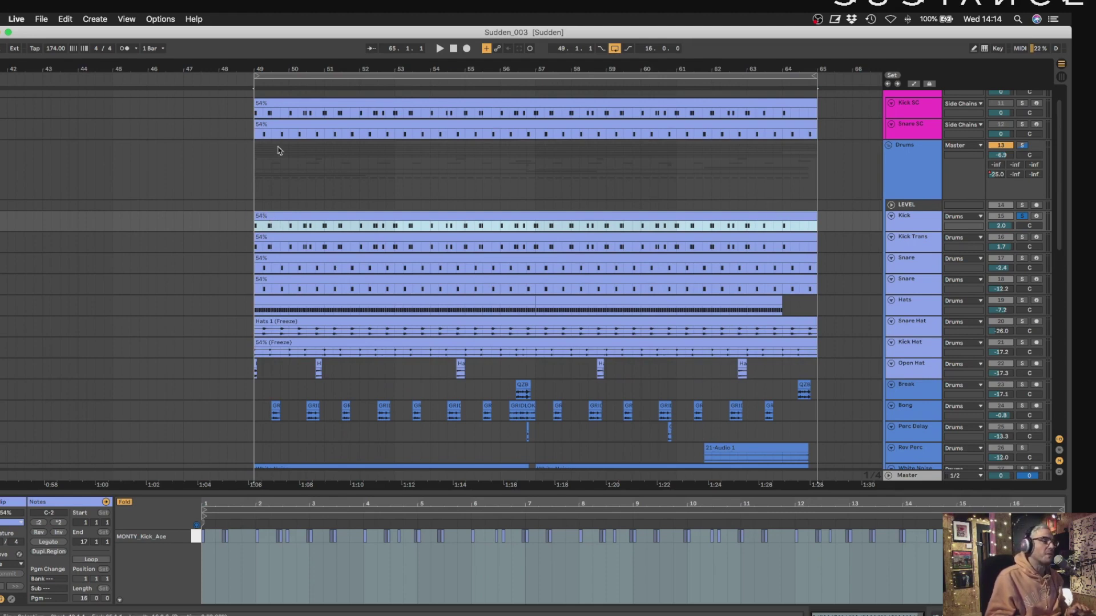
scroll(939, 158, up, 1)
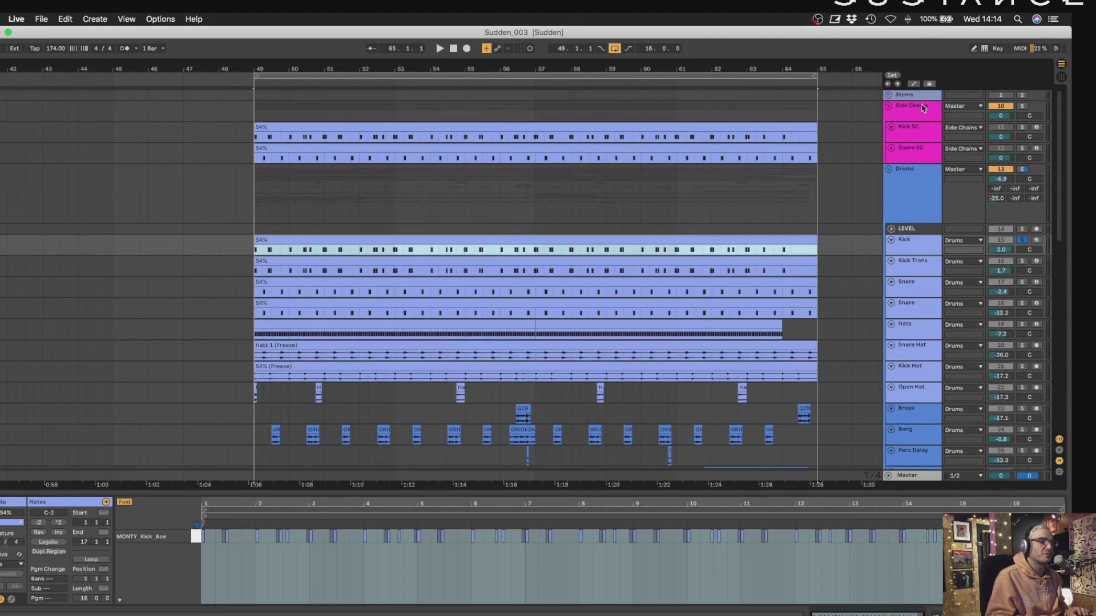
click(913, 132)
click(911, 157)
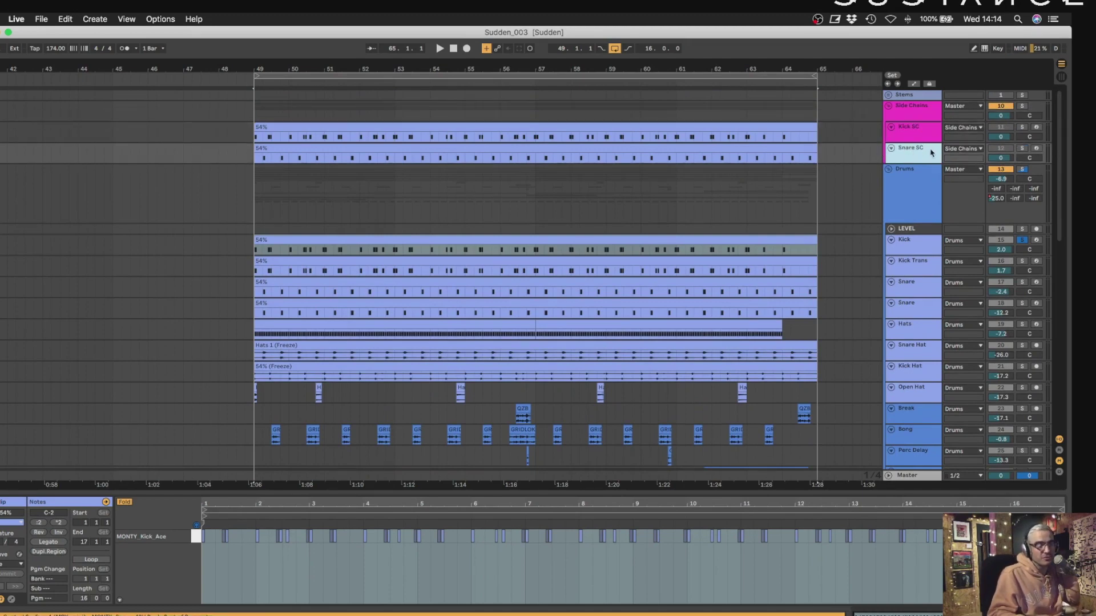
click(288, 134)
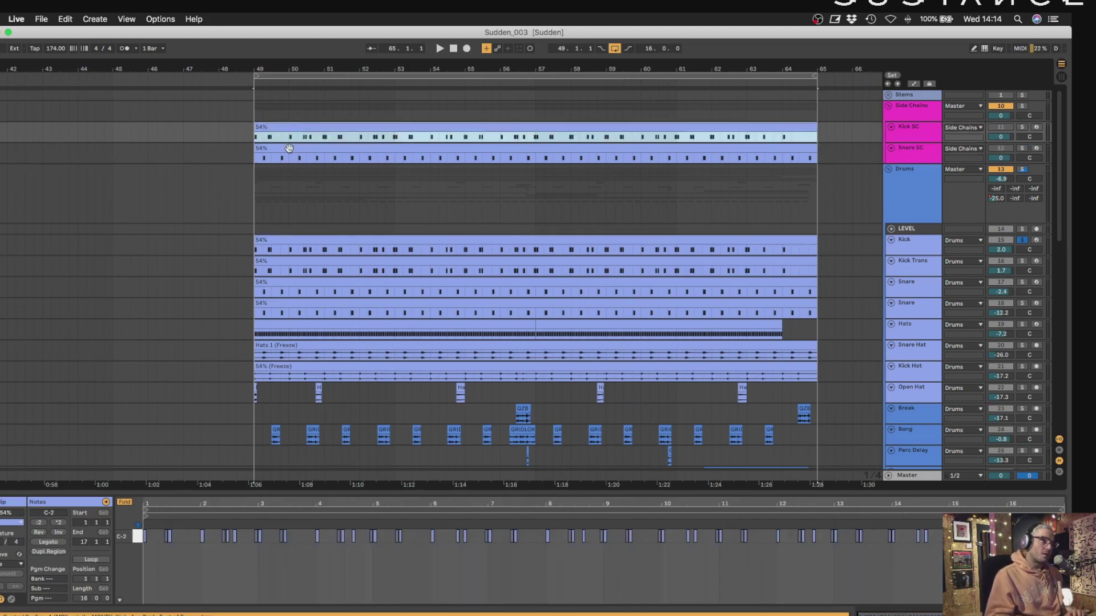
click(288, 254)
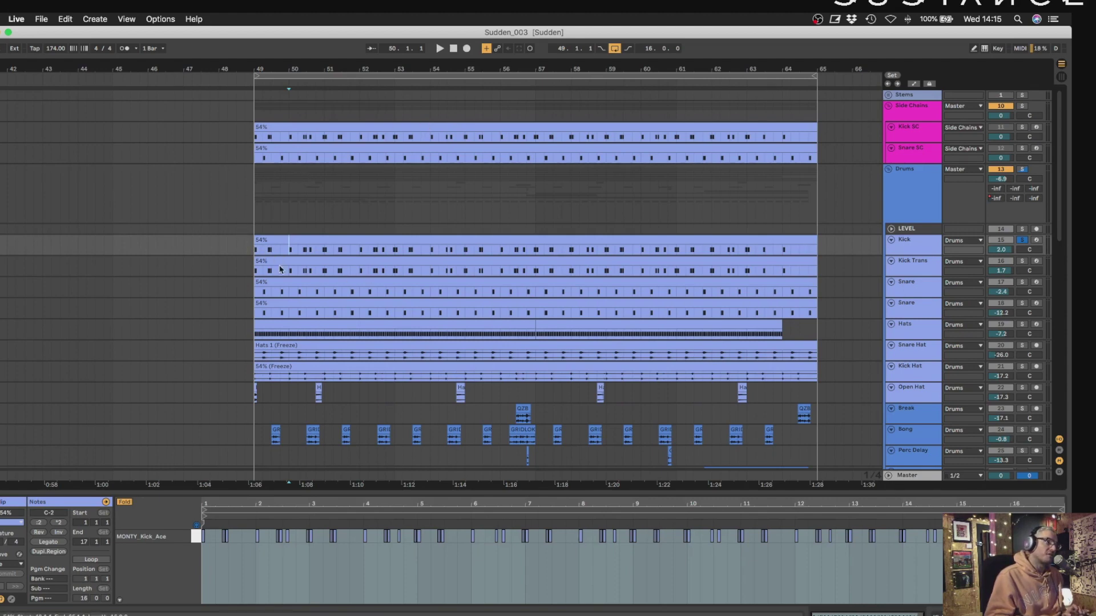
Inspect the first Snare clip's notes and its assigned 8 Swing-54 groove, leaving the groove choice as it is.
click(278, 286)
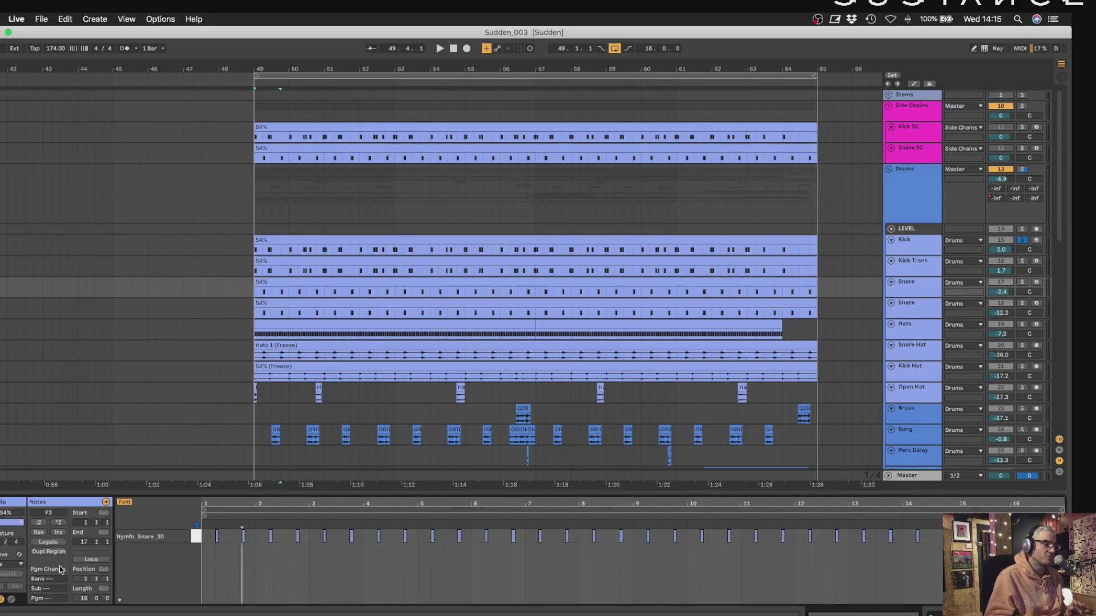
click(11, 564)
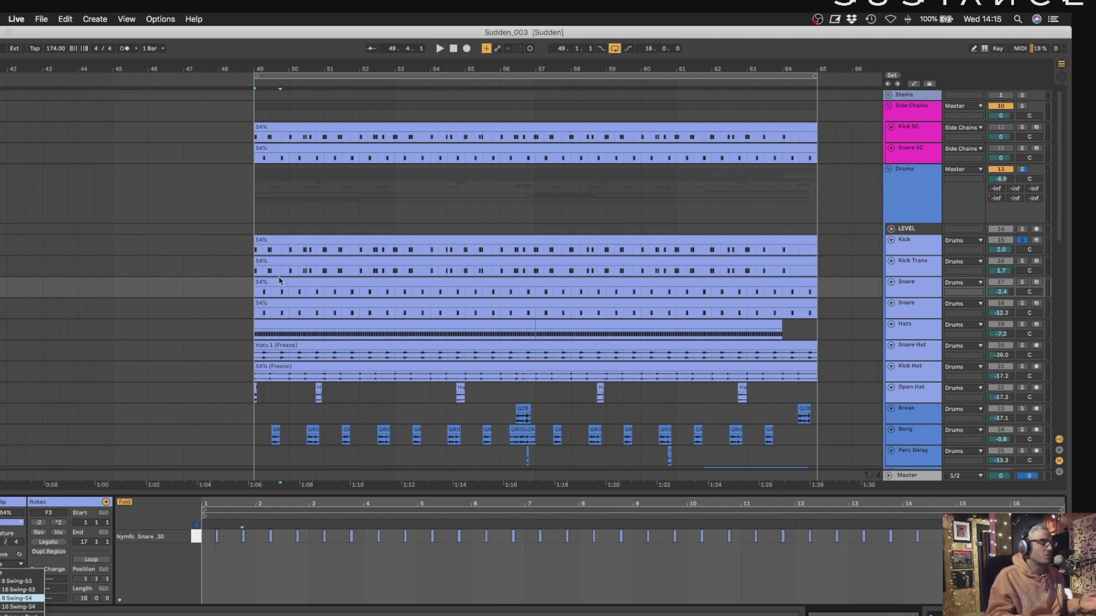
click(193, 320)
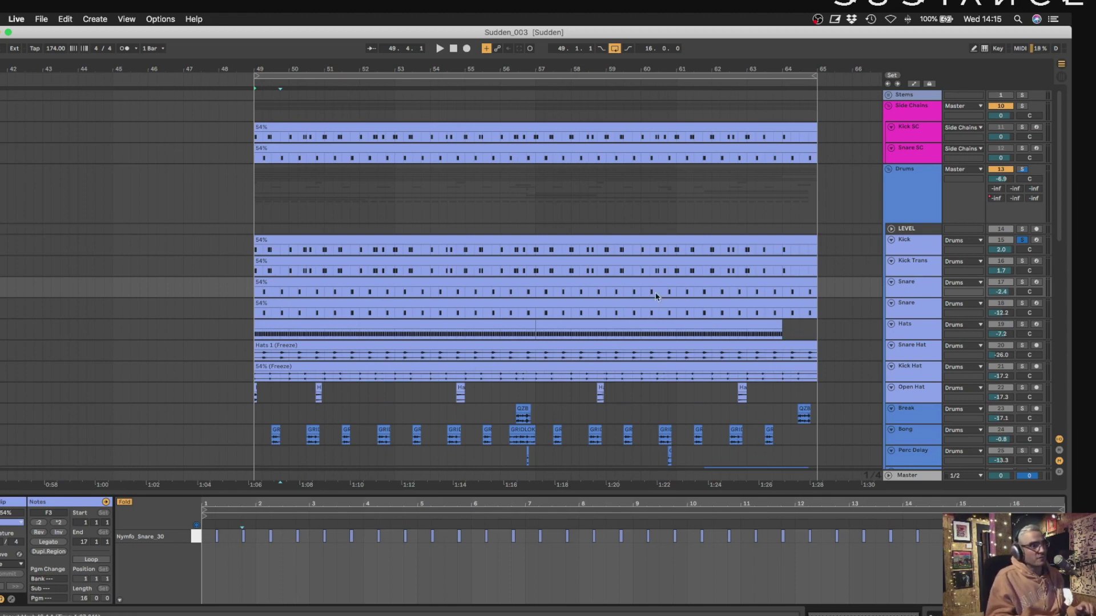
Solo and play each of the two Snare tracks in turn, clear the solo, and select the first Snare track.
click(1021, 282)
key(space)
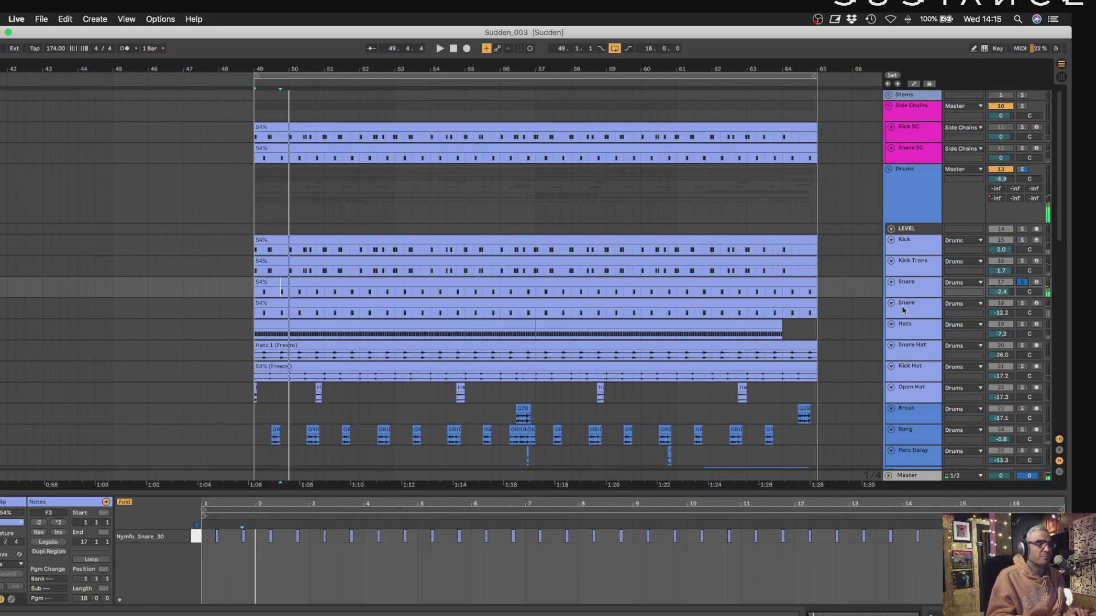
click(1022, 303)
key(space)
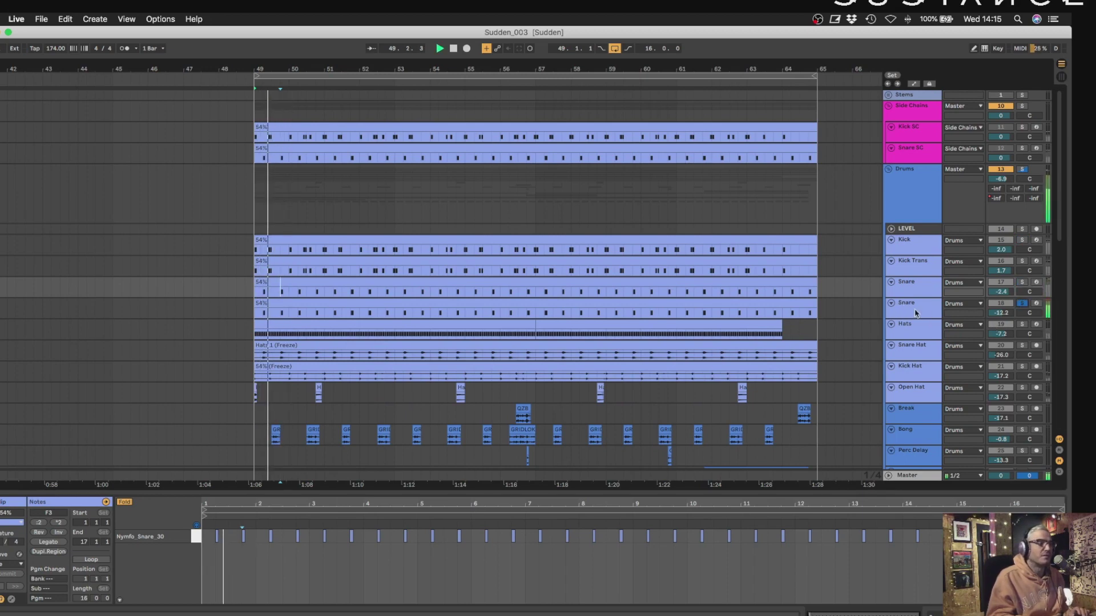
click(1030, 304)
click(1031, 304)
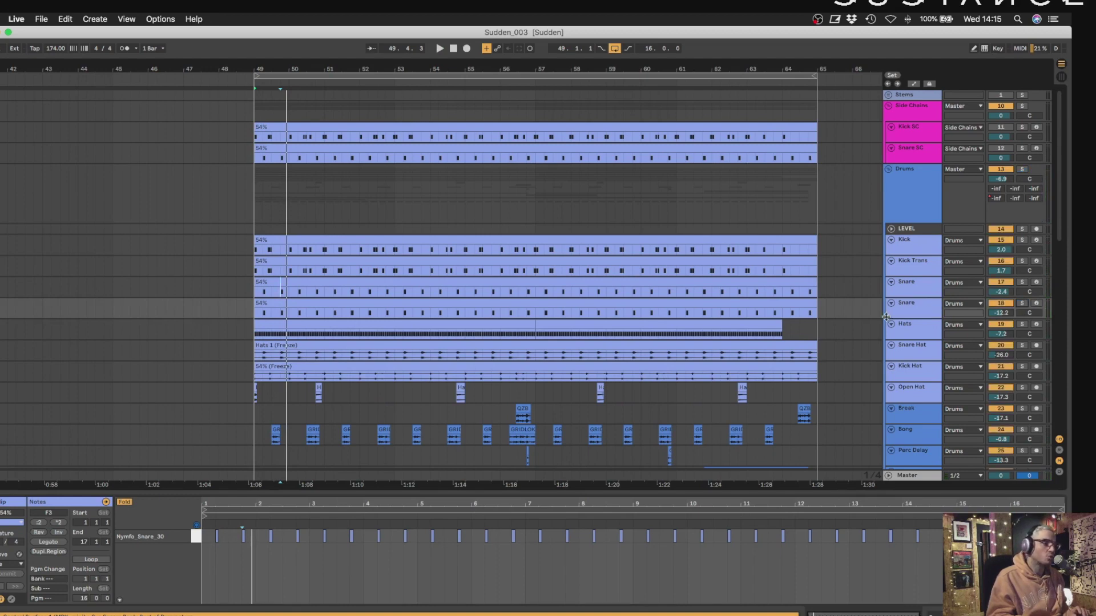
click(916, 291)
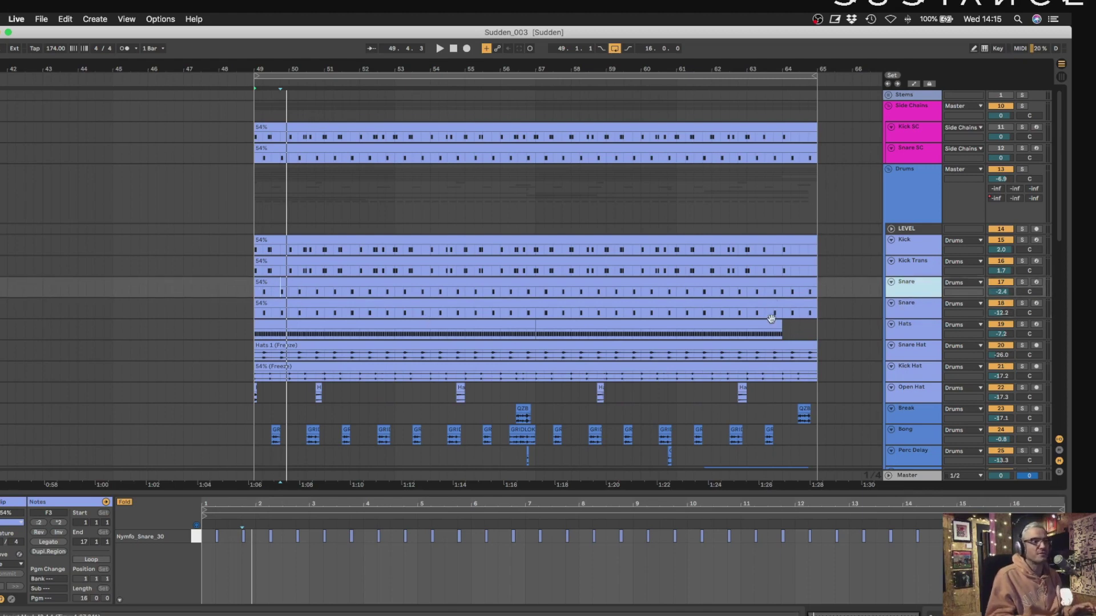
Solo and play the Hats track, and show its second clip in an enlarged note editor.
scroll(1036, 300, down, 1)
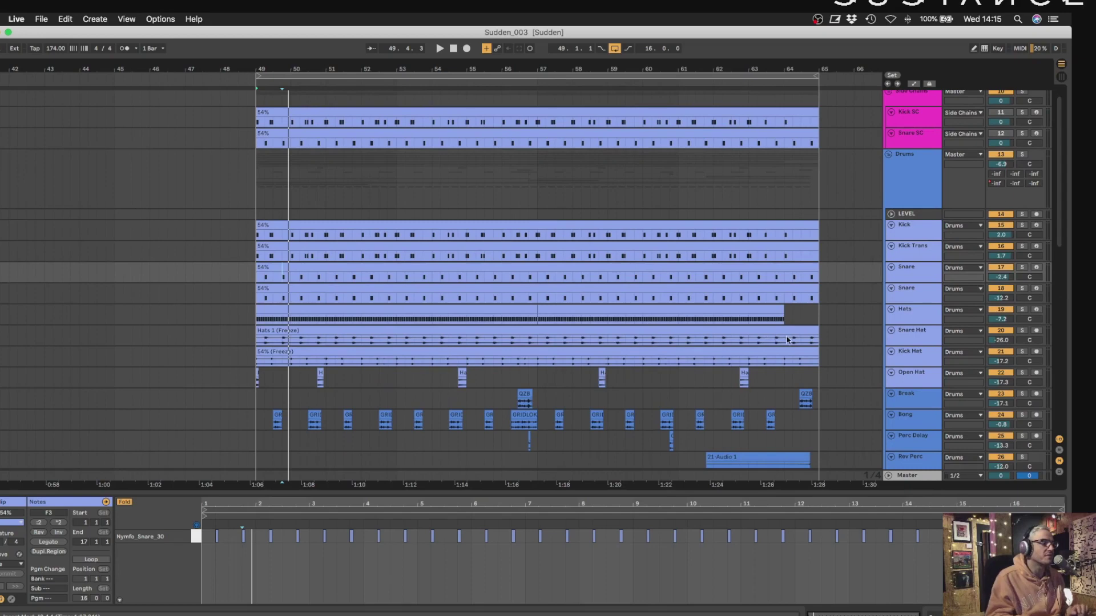
click(1021, 309)
key(space)
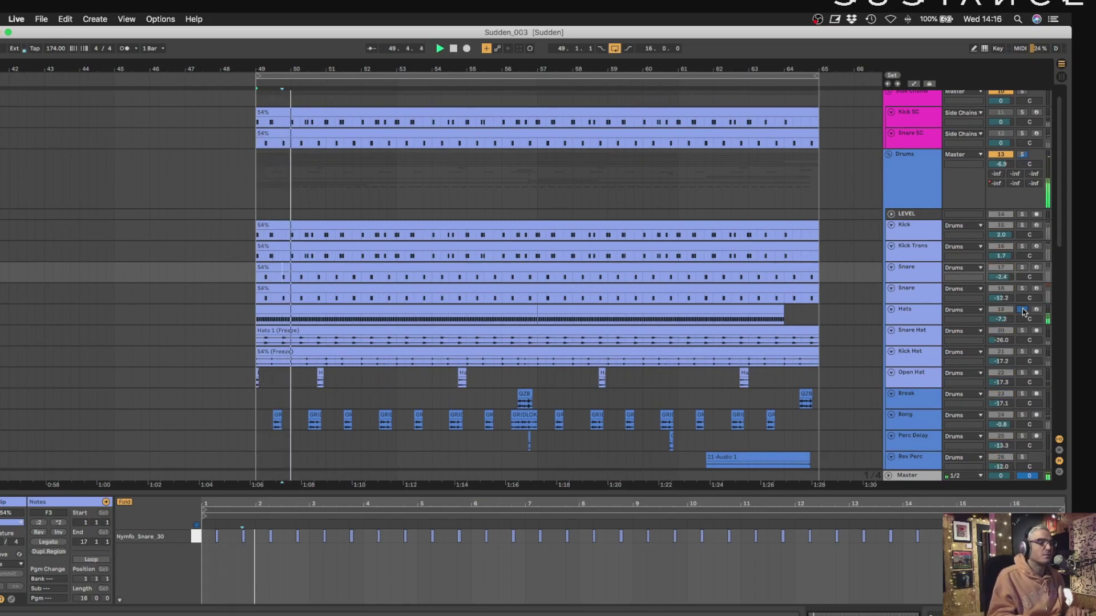
click(700, 310)
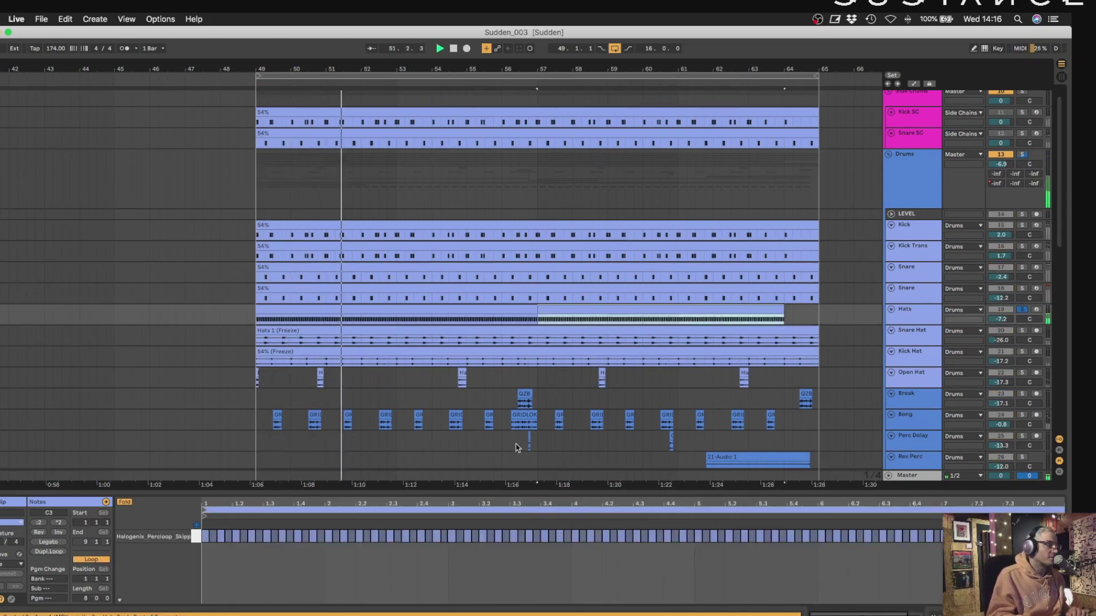
drag(275, 487, 277, 280)
key(space)
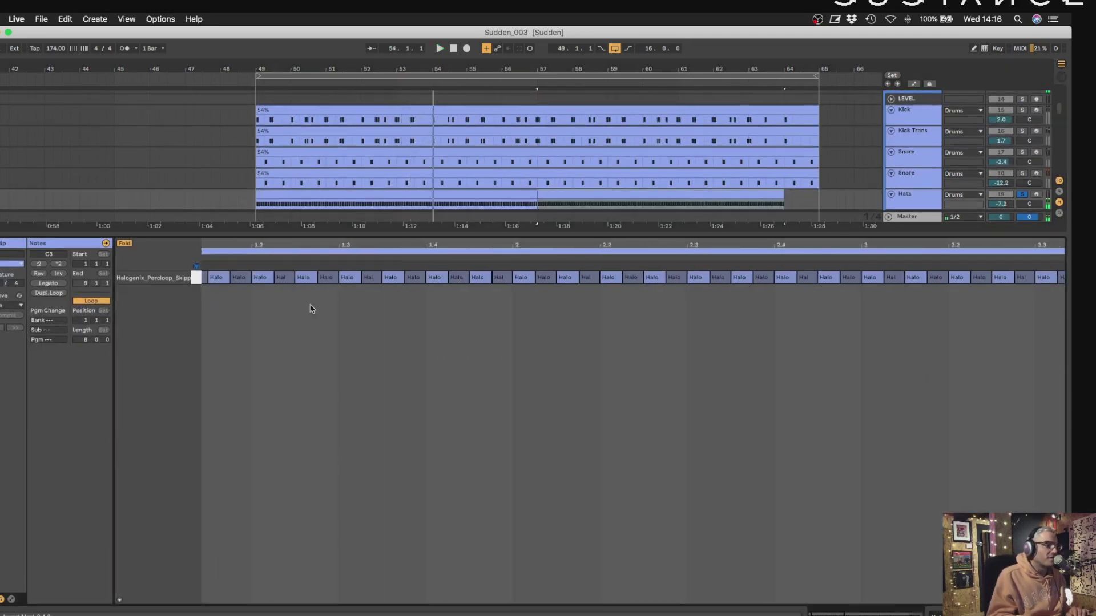
Examine the first Hats notes up close and across the whole loop, and hide the note editor.
click(207, 279)
click(233, 278)
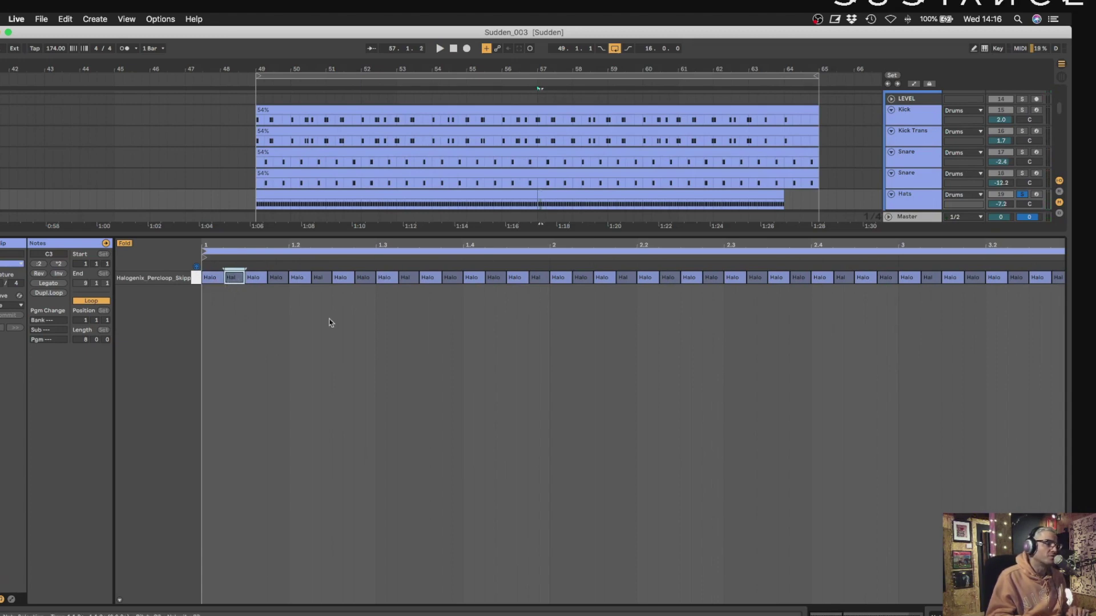
drag(337, 242, 336, 309)
mouse_move(264, 244)
mouse_down()
mouse_move(265, 331)
mouse_move(242, 248)
mouse_up()
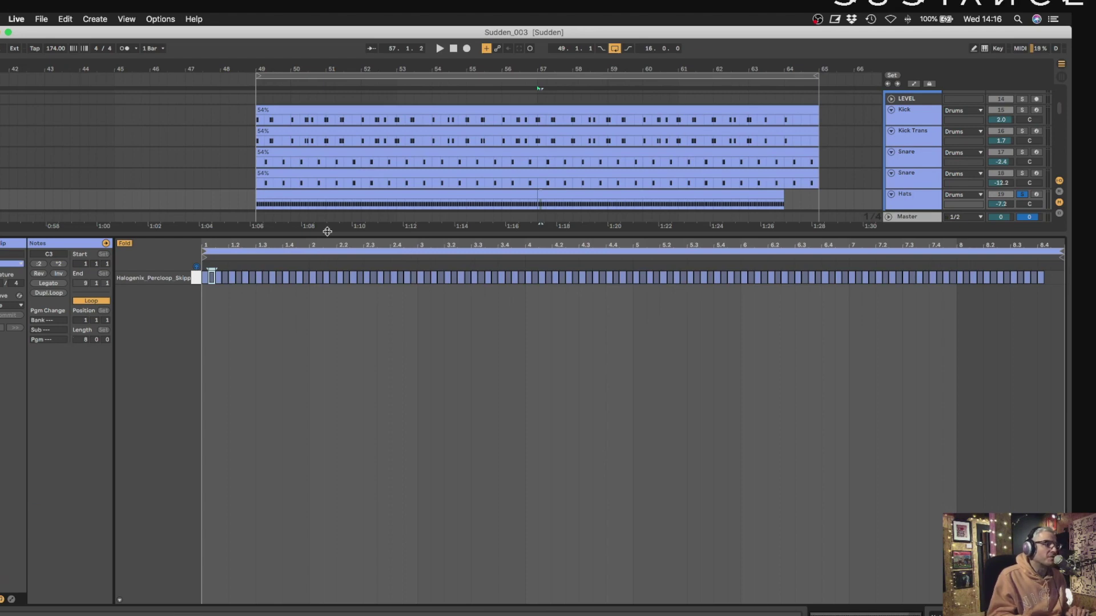
drag(319, 234, 318, 612)
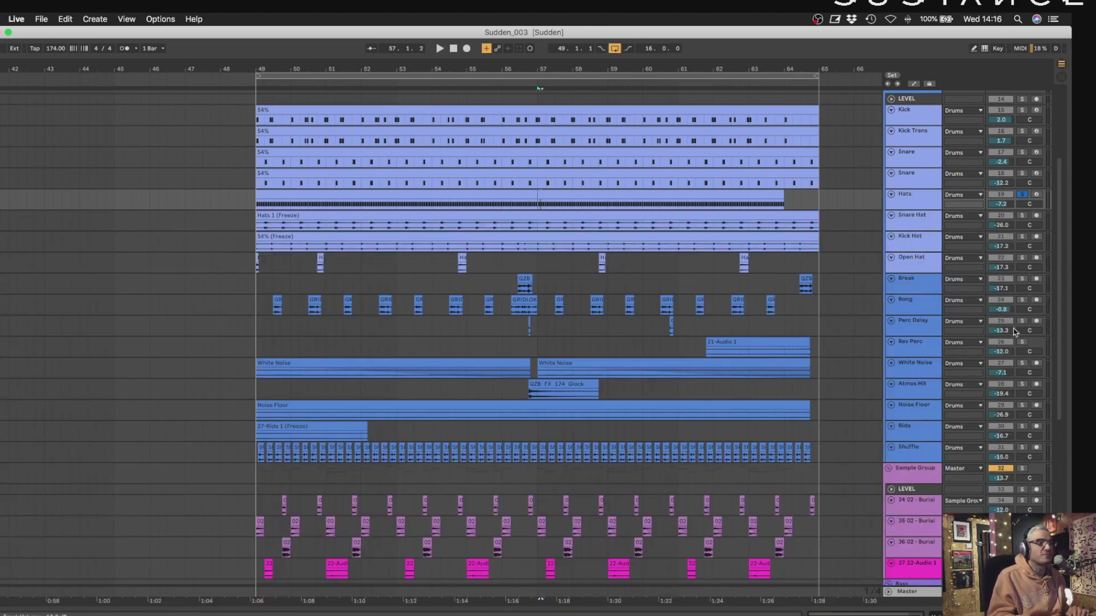
Clear the Hats solo, and play the Snare Hat and Kick Hat tracks soloed one after the other.
key(space)
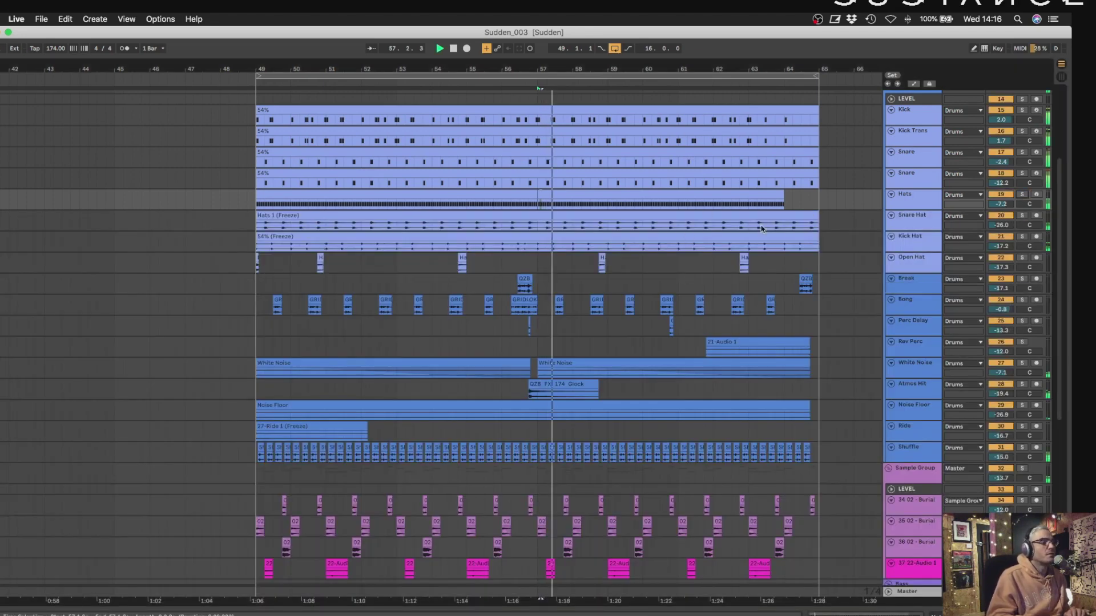
click(1022, 216)
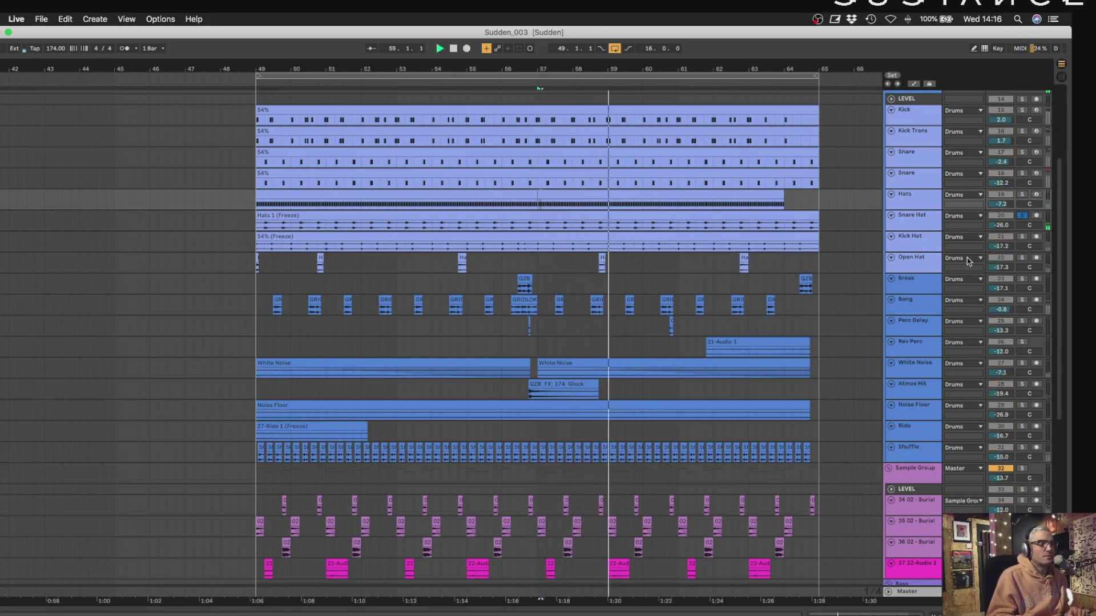
click(1022, 236)
key(space)
key(space)
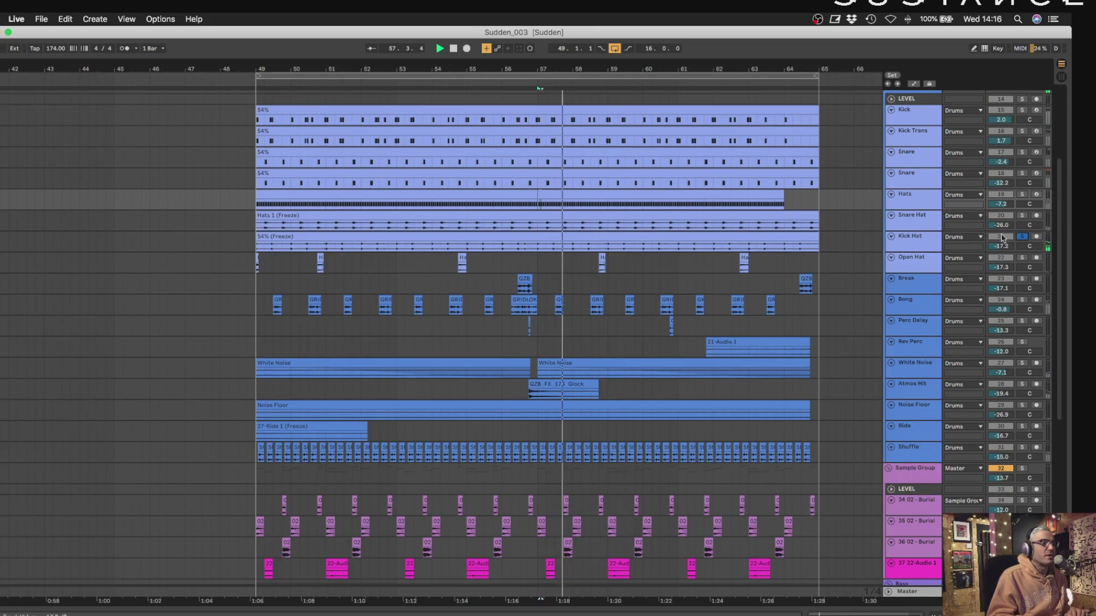
Add Kick, Kick Trans, both Snares, Hats and Snare Hat to the soloed Kick Hat, play them together, and clear all solos.
super+click(1023, 110)
super+click(1023, 132)
super+click(1021, 152)
super+click(1022, 174)
super+click(1021, 195)
super+click(1022, 216)
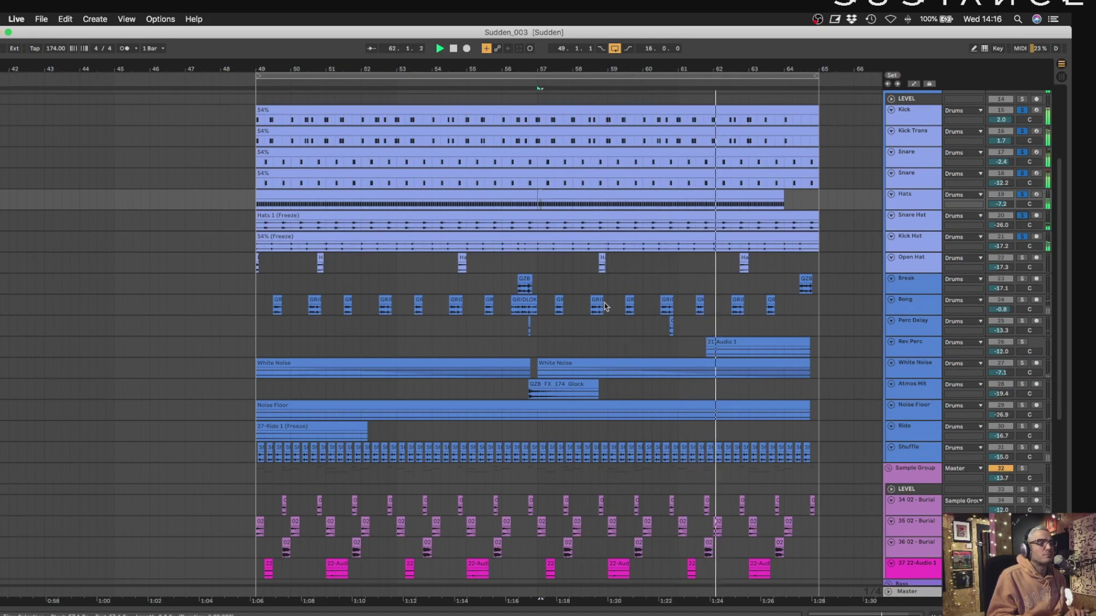
key(space)
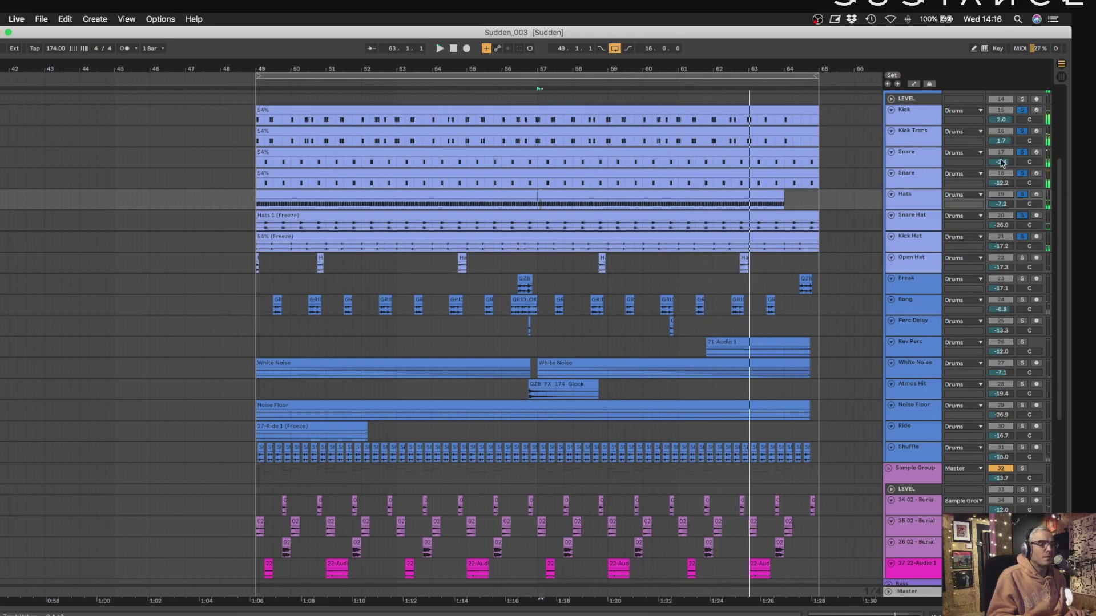
click(1022, 110)
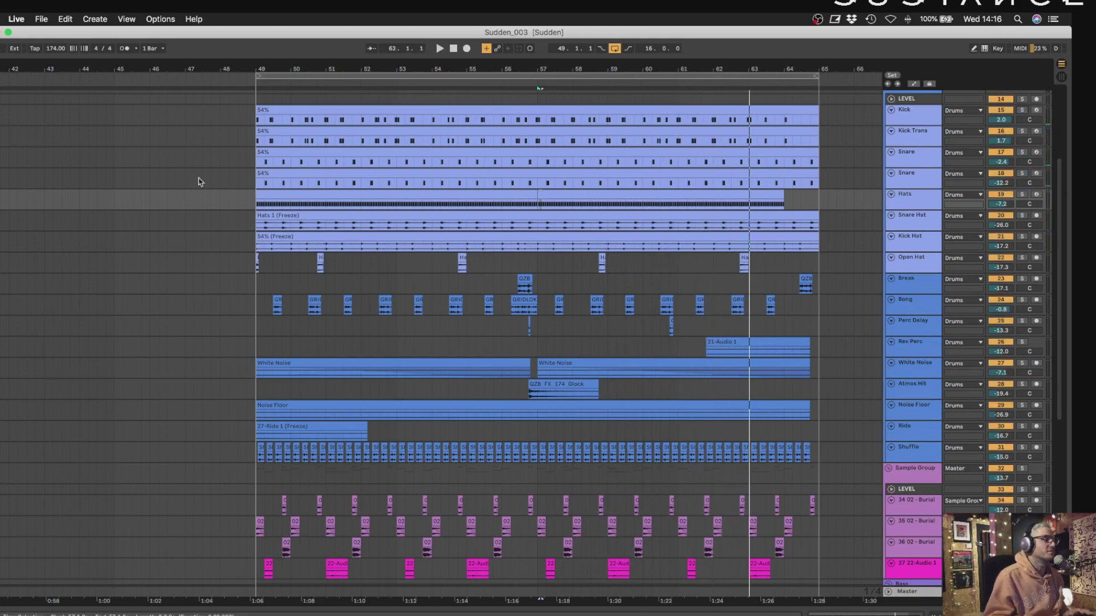
Place the playback start at bar 49 on the Open Hat track, and play that track soloed.
click(254, 266)
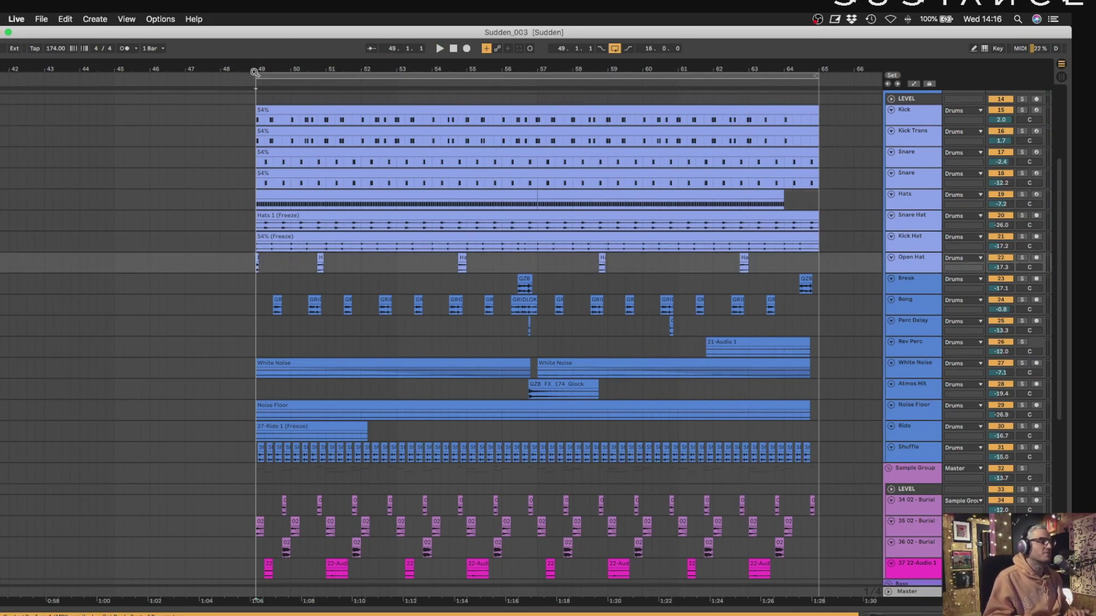
drag(255, 69, 255, 126)
click(1022, 258)
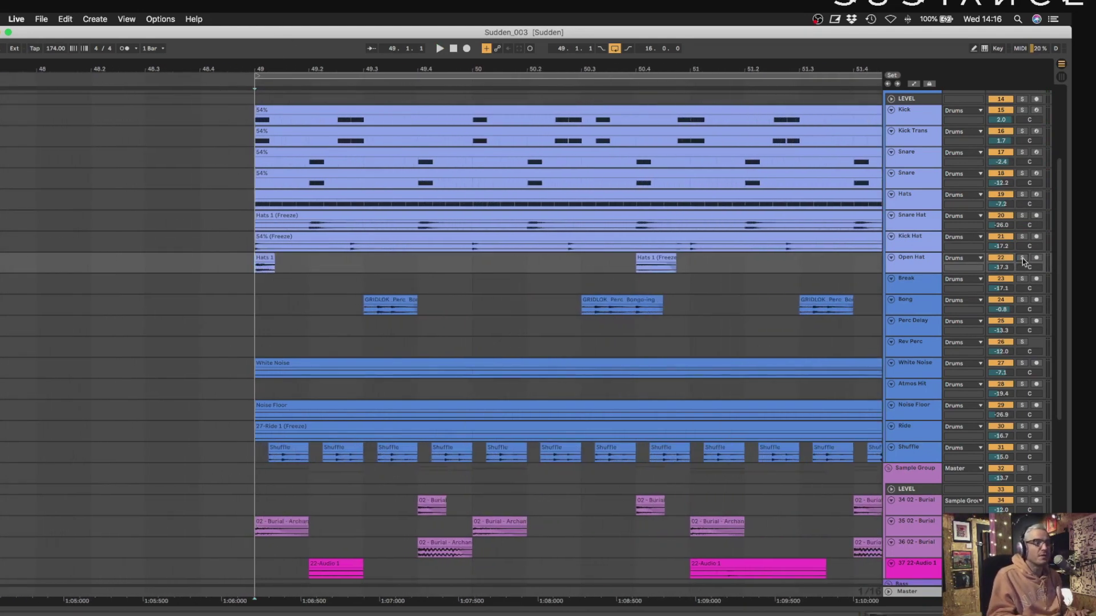
key(space)
Show the Open Hat track's device chain and open the MondoMod plug-in window.
click(930, 271)
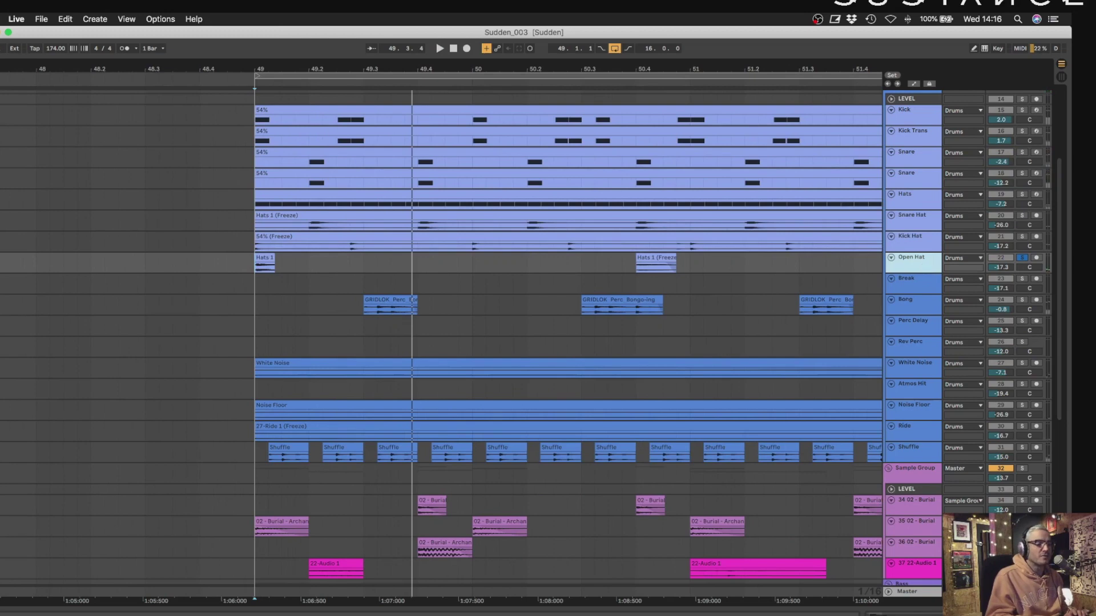
double_click(931, 271)
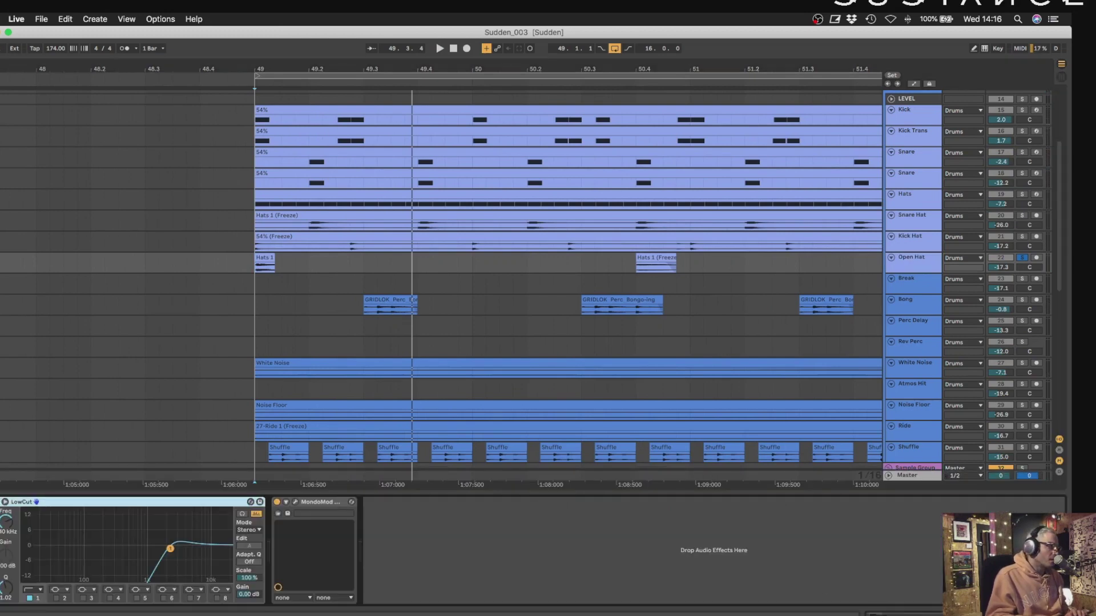
click(296, 502)
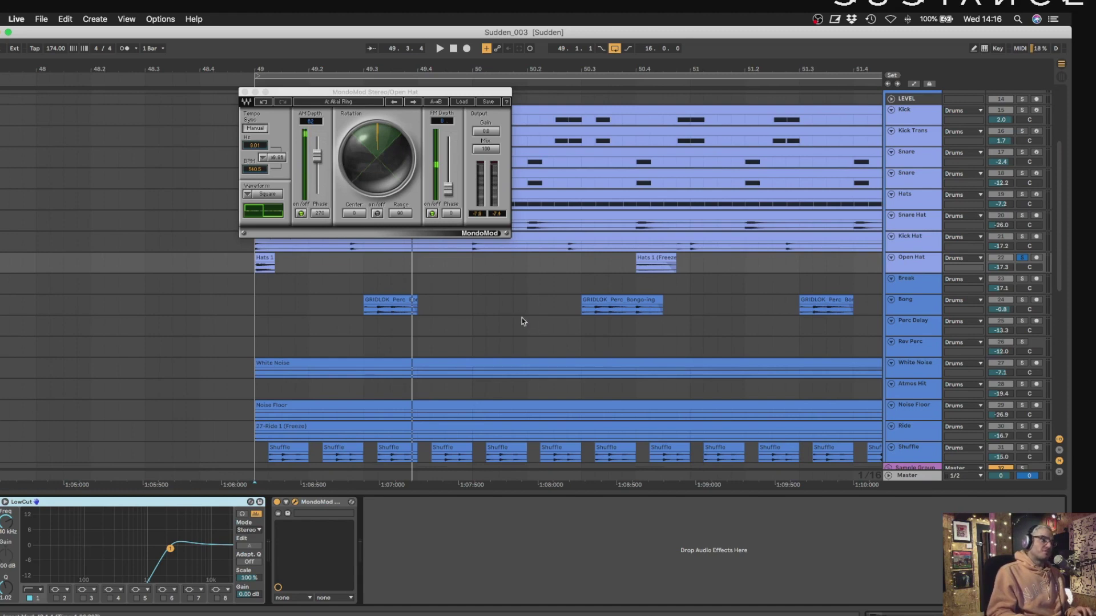
Play the Open Hat with MondoMod bypassed, and switch the plug-in back on to compare the sound.
click(934, 265)
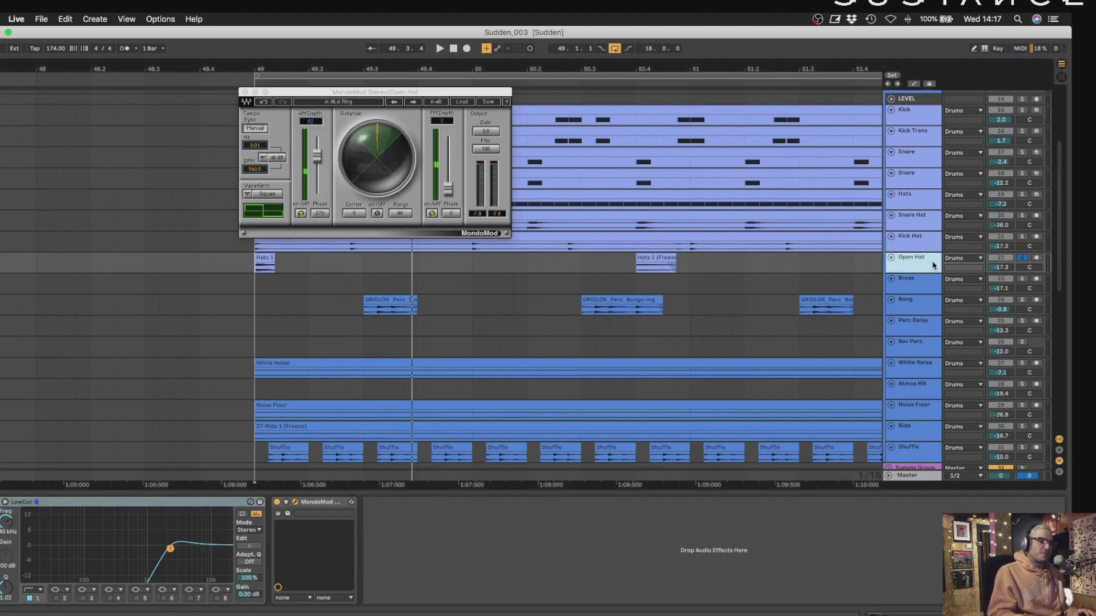
click(278, 502)
key(space)
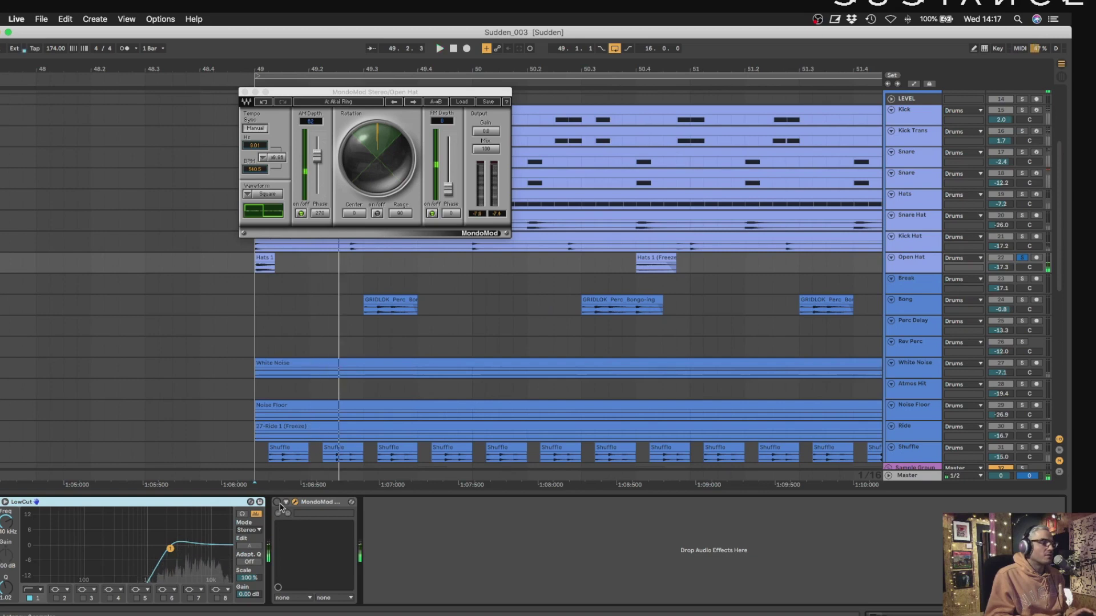
click(277, 503)
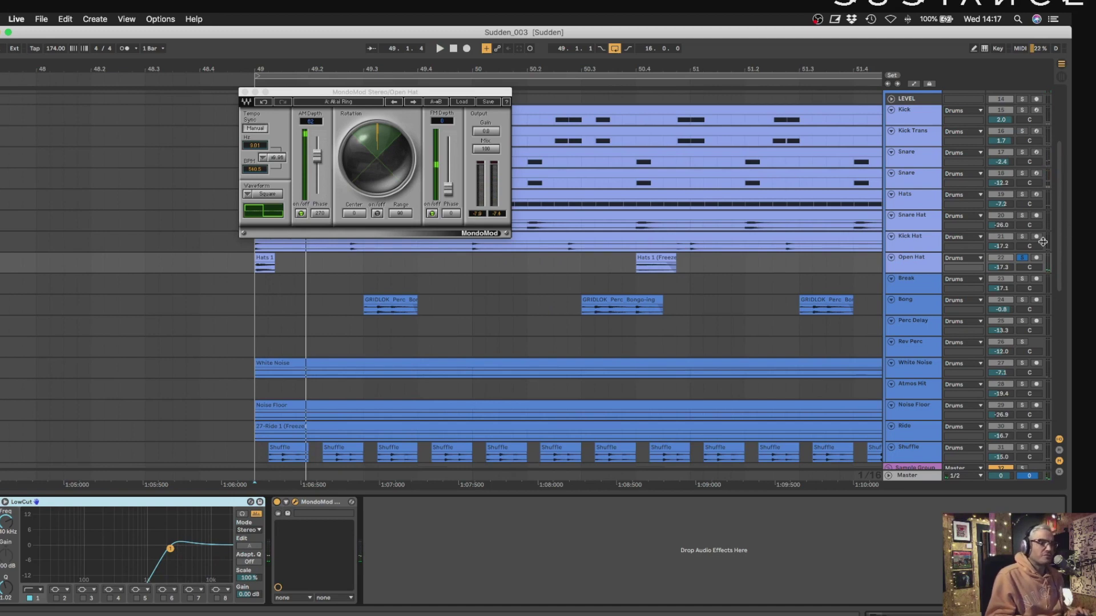
Review MondoMod's preset list without loading any, clear the Open Hat solo, and close the plug-in window.
click(459, 103)
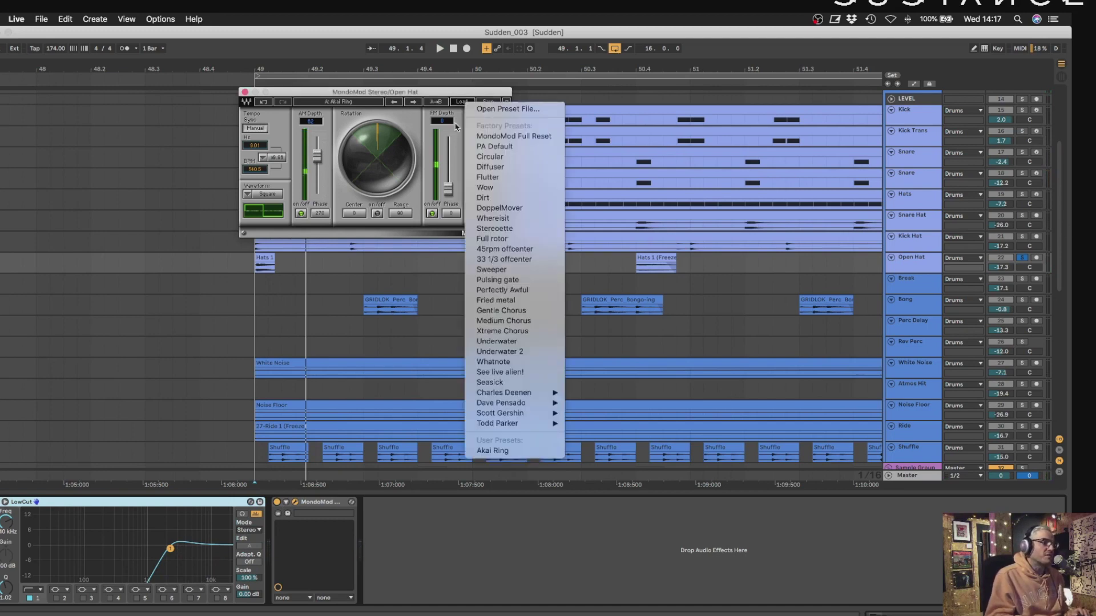
click(712, 306)
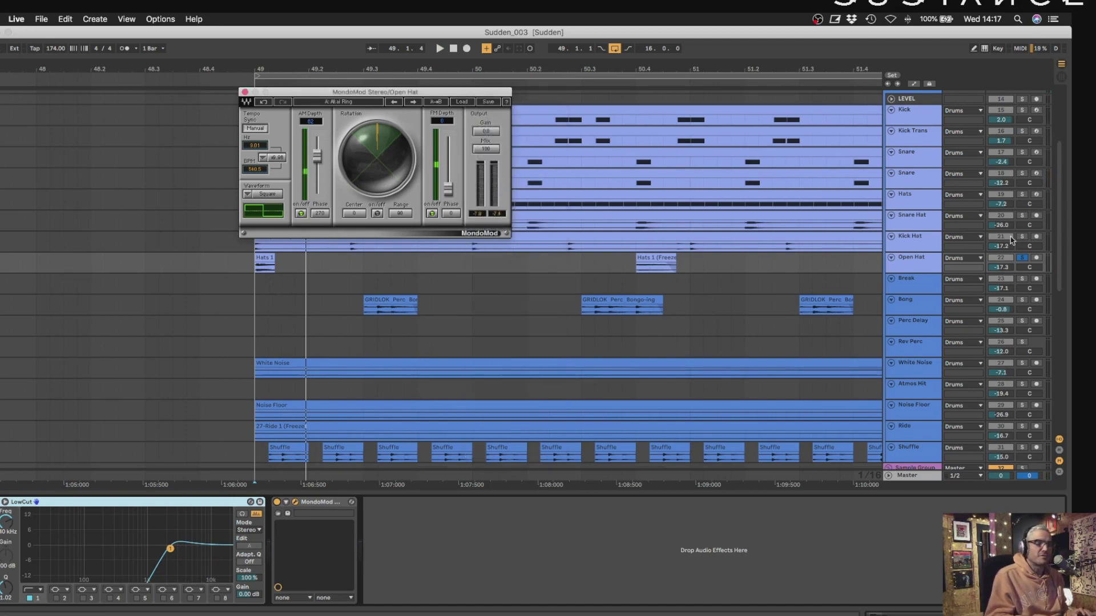
click(1021, 258)
click(245, 92)
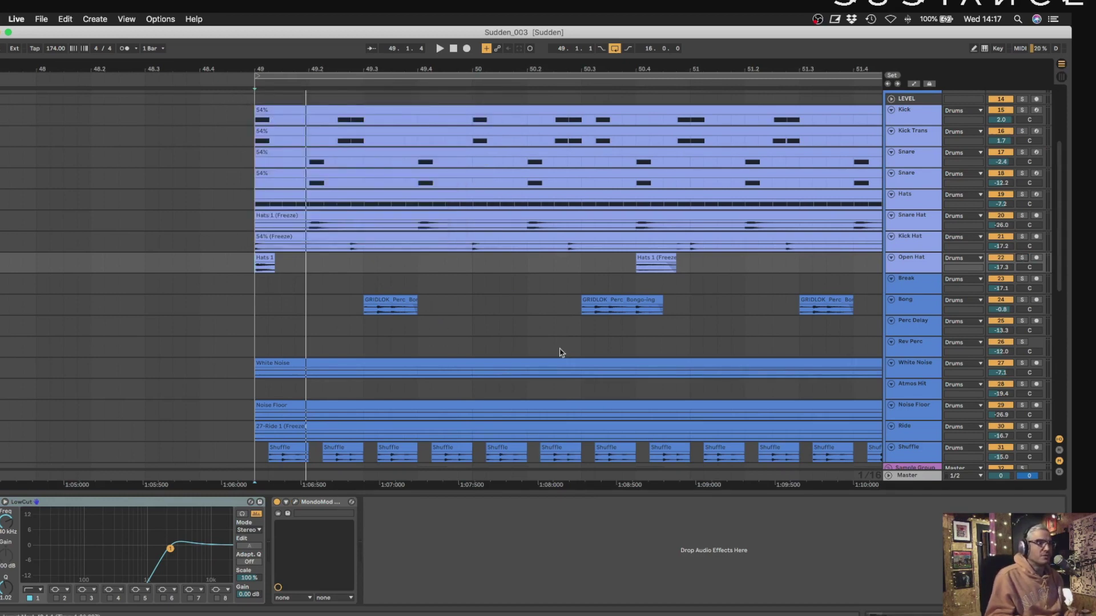
Play the full arrangement from bar 49 and look over the Drums and Sample Group tracks.
drag(529, 71, 414, 29)
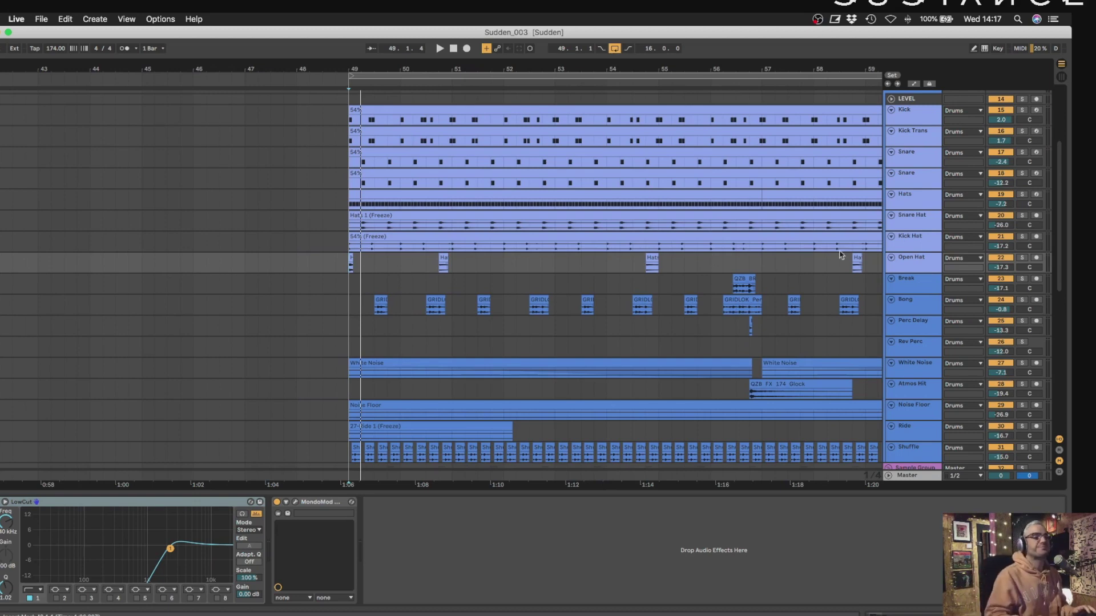
scroll(799, 268, right, 5)
key(space)
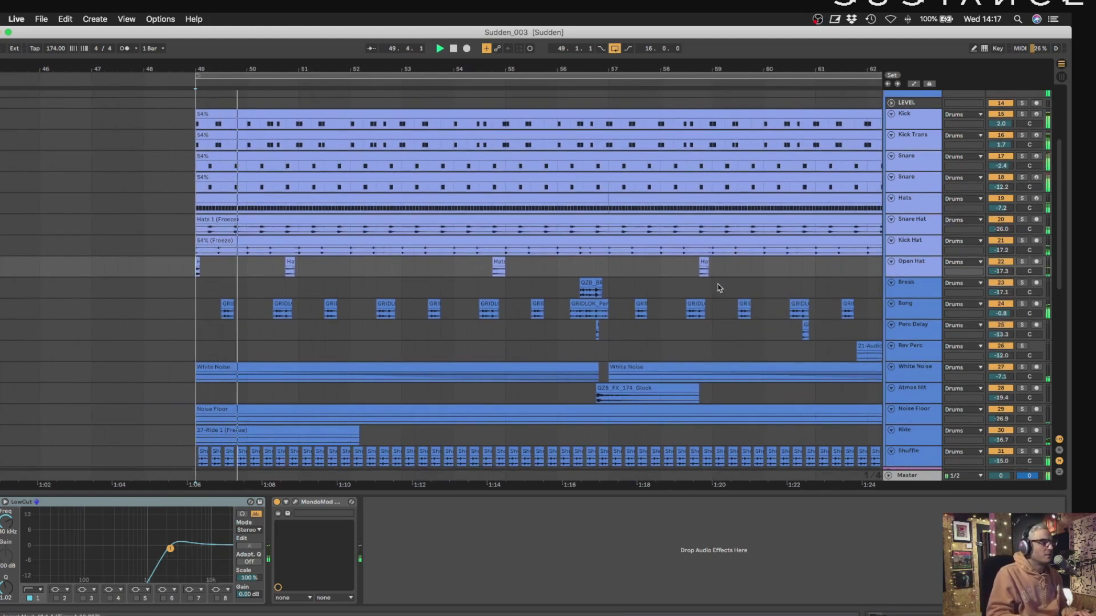
scroll(799, 256, down, 3)
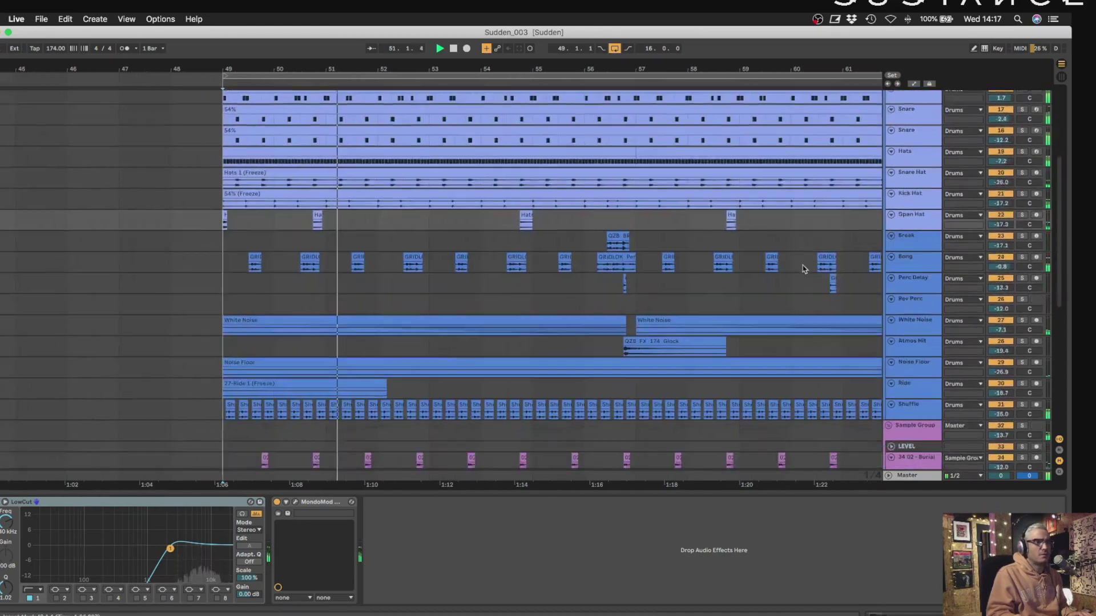
scroll(828, 274, up, 10)
scroll(923, 282, down, 12)
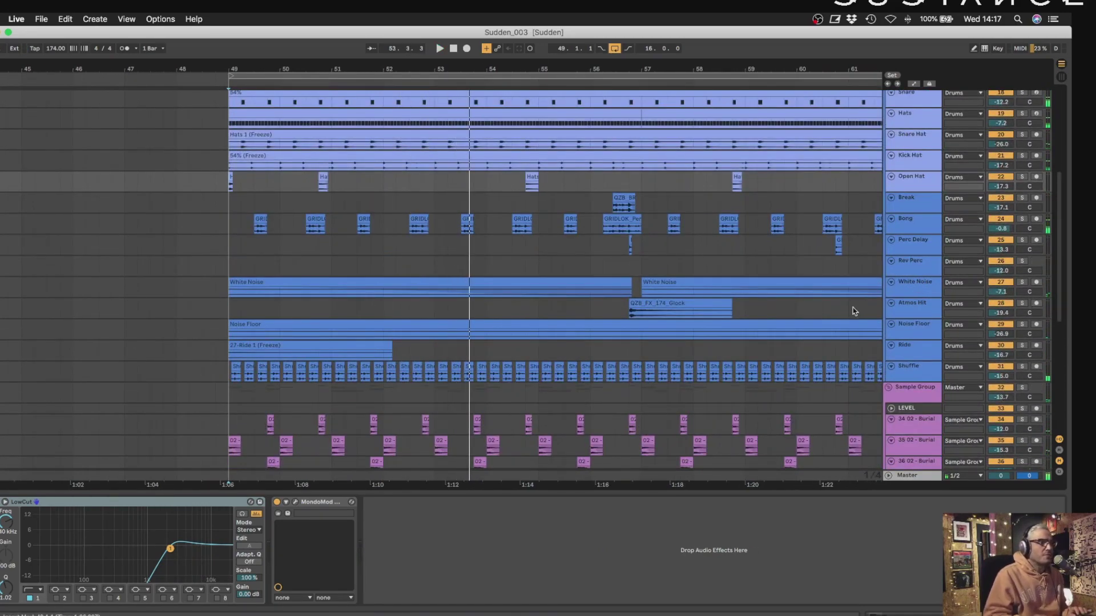
Select the Kick through Open Hat tracks and look over the remaining tracks down to the Vibes group.
scroll(777, 197, up, 8)
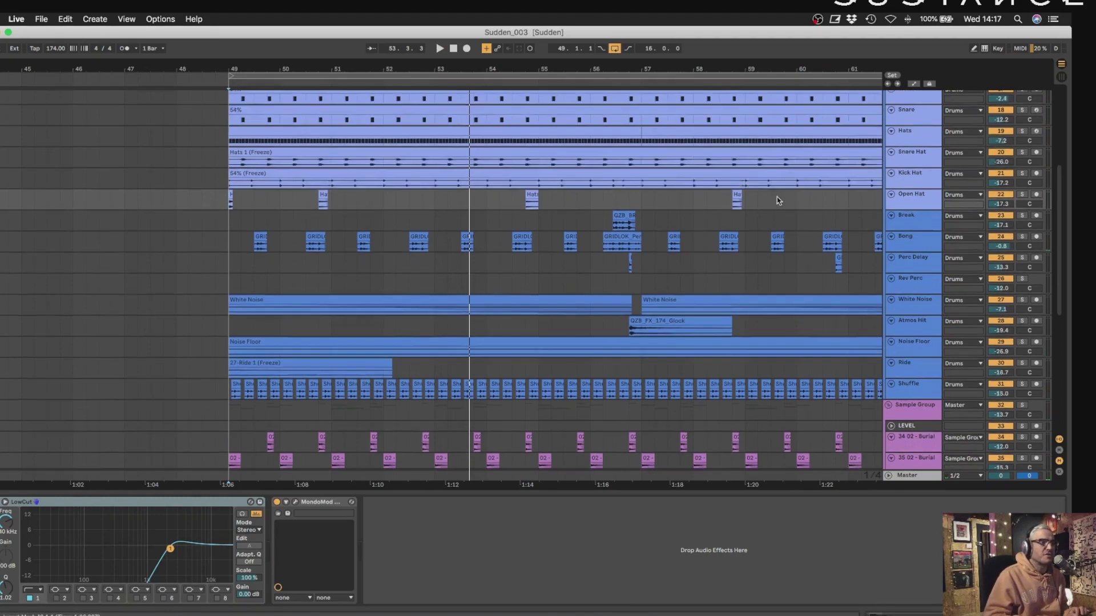
click(920, 172)
shift+click(920, 322)
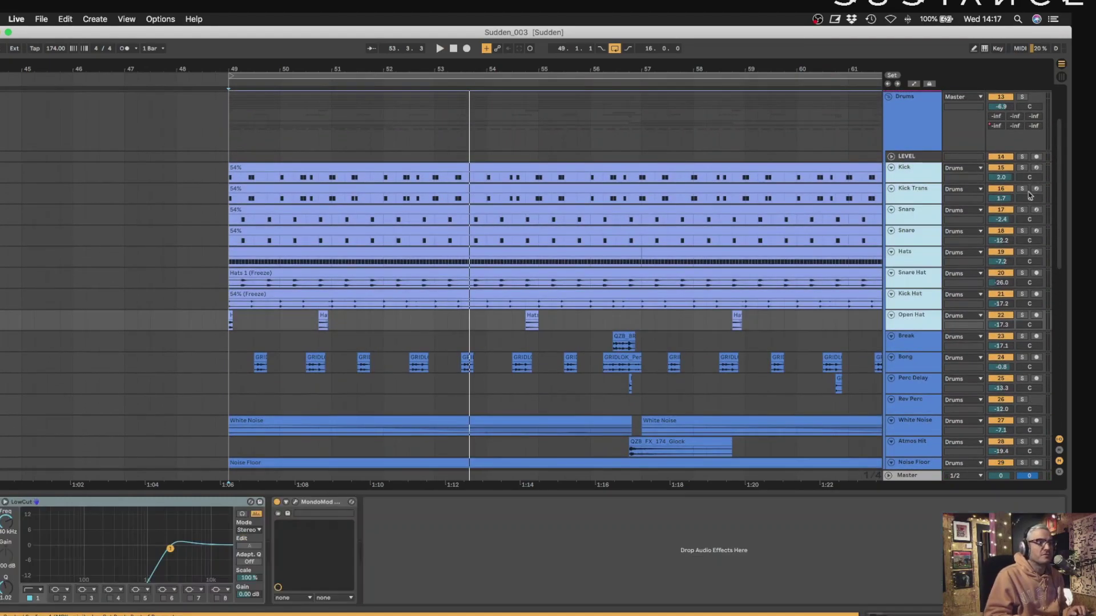
scroll(821, 272, down, 8)
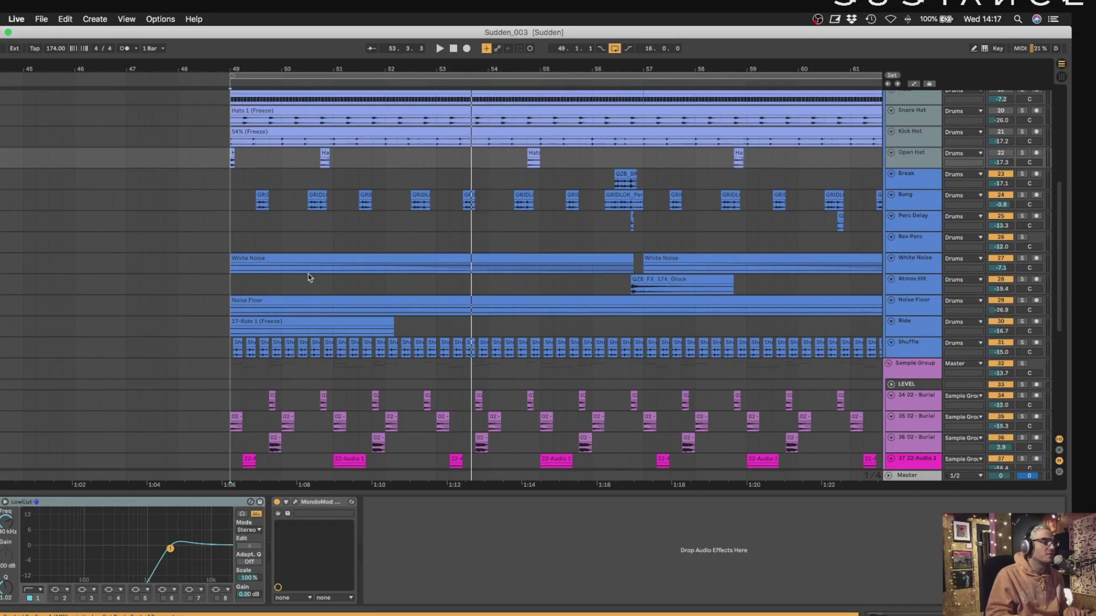
scroll(999, 162, down, 10)
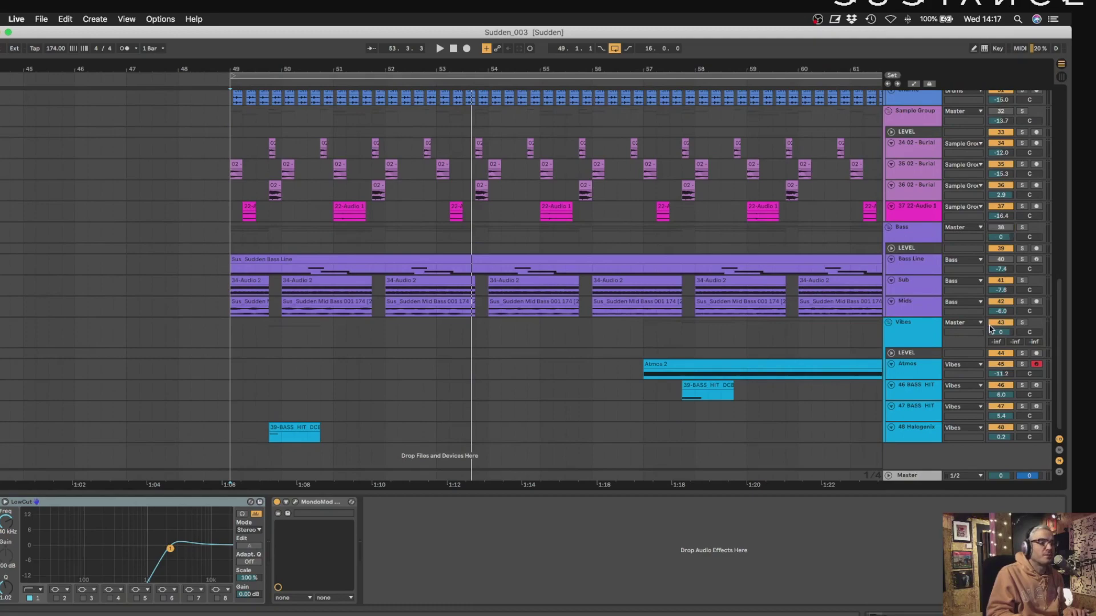
Play the arrangement from bar 49 and fold the Sample Group, Bass and Vibes groups.
click(222, 150)
key(space)
scroll(480, 183, up, 6)
scroll(480, 183, up, 4)
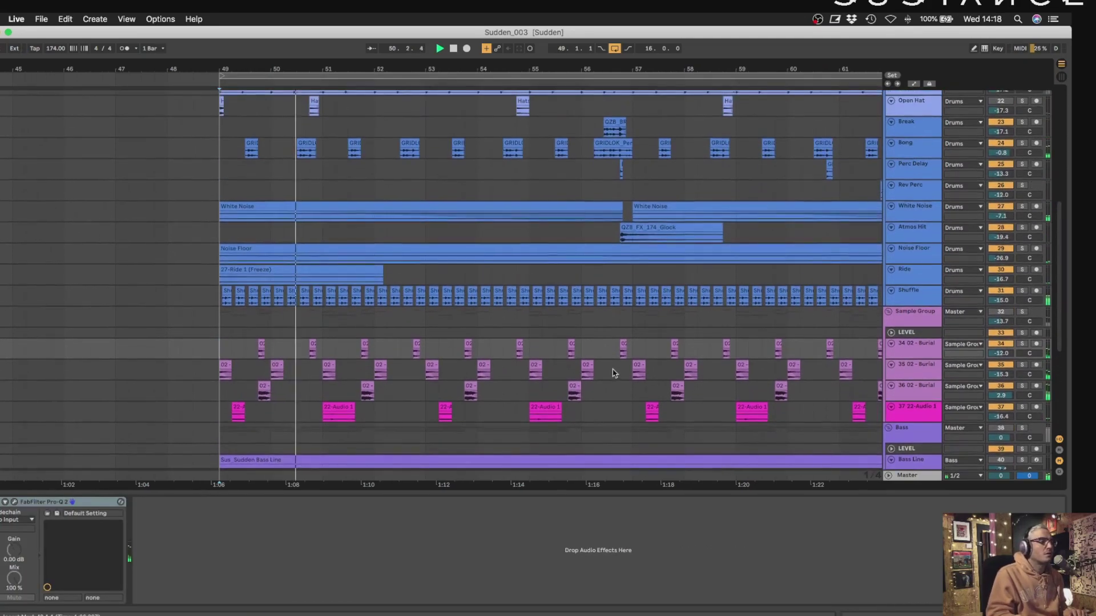
click(888, 378)
click(889, 388)
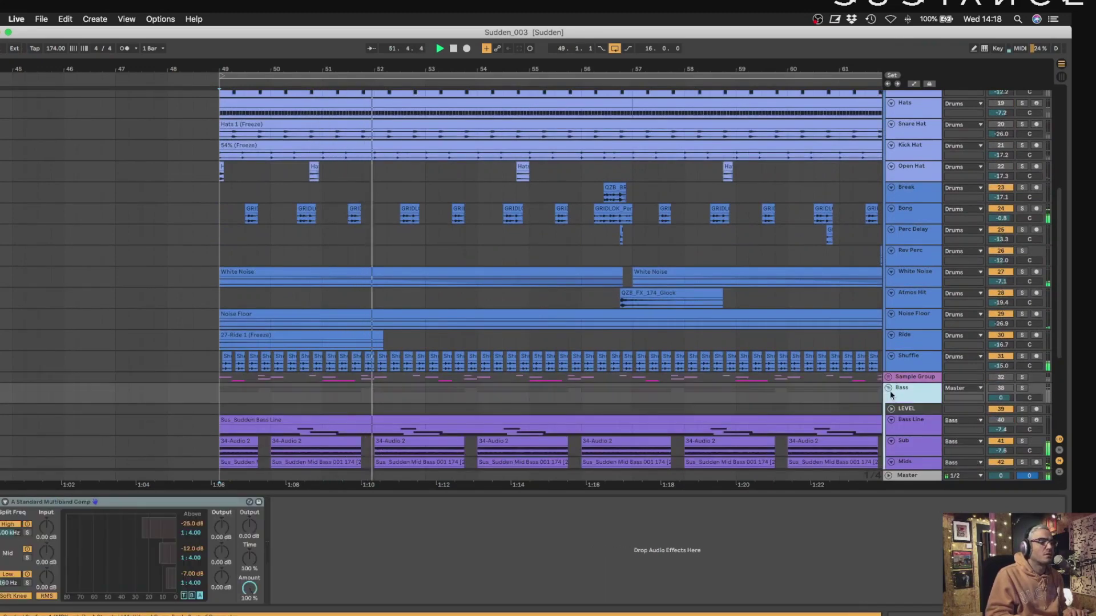
click(888, 399)
click(888, 400)
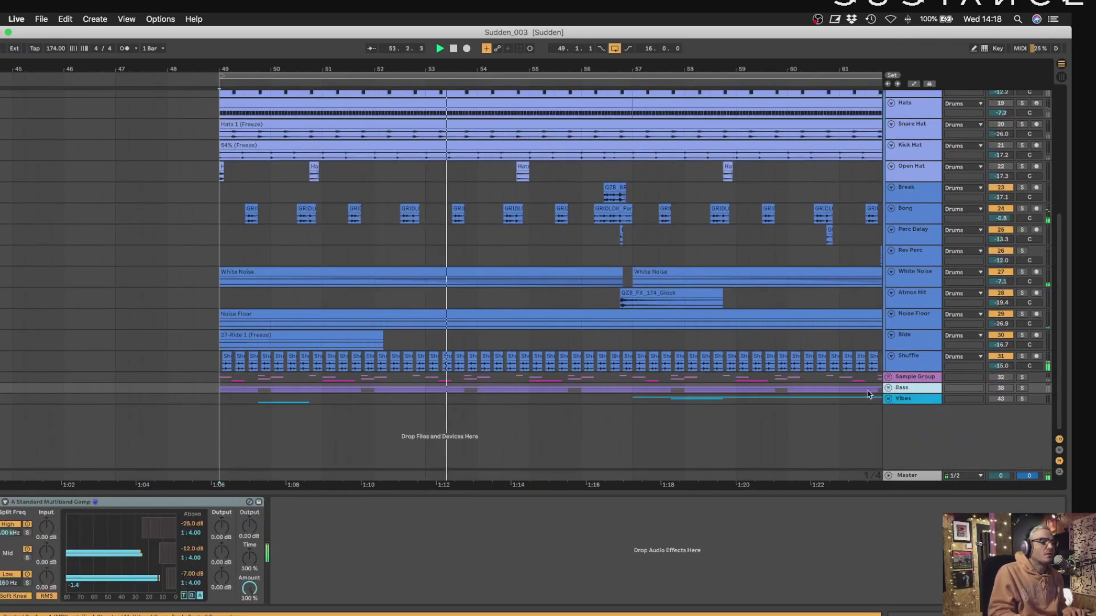
Select the Break through Shuffle tracks and increase their track height together.
click(921, 196)
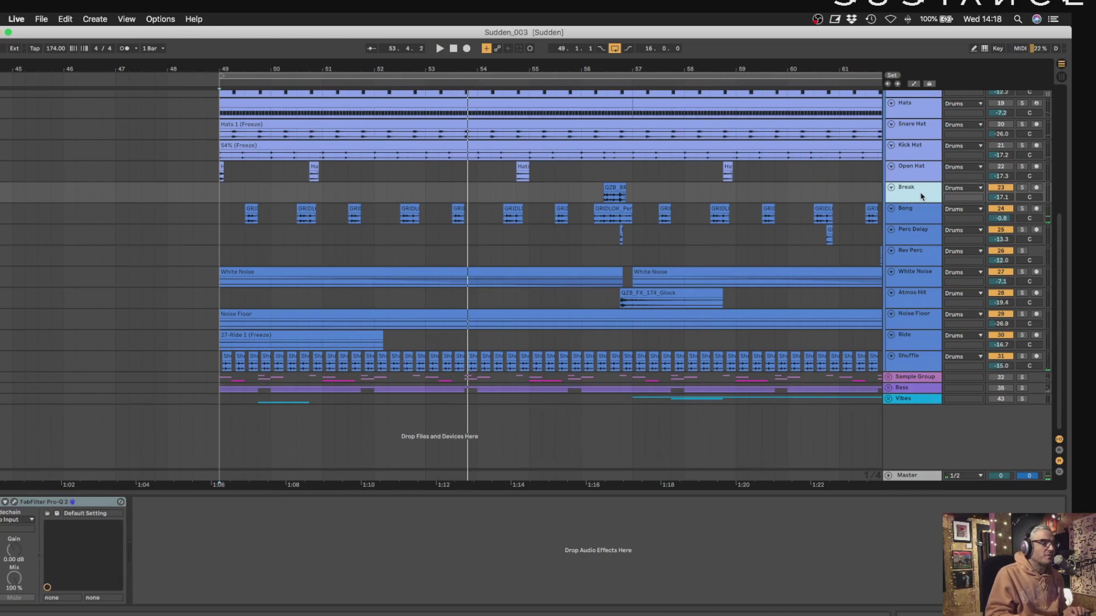
click(921, 358)
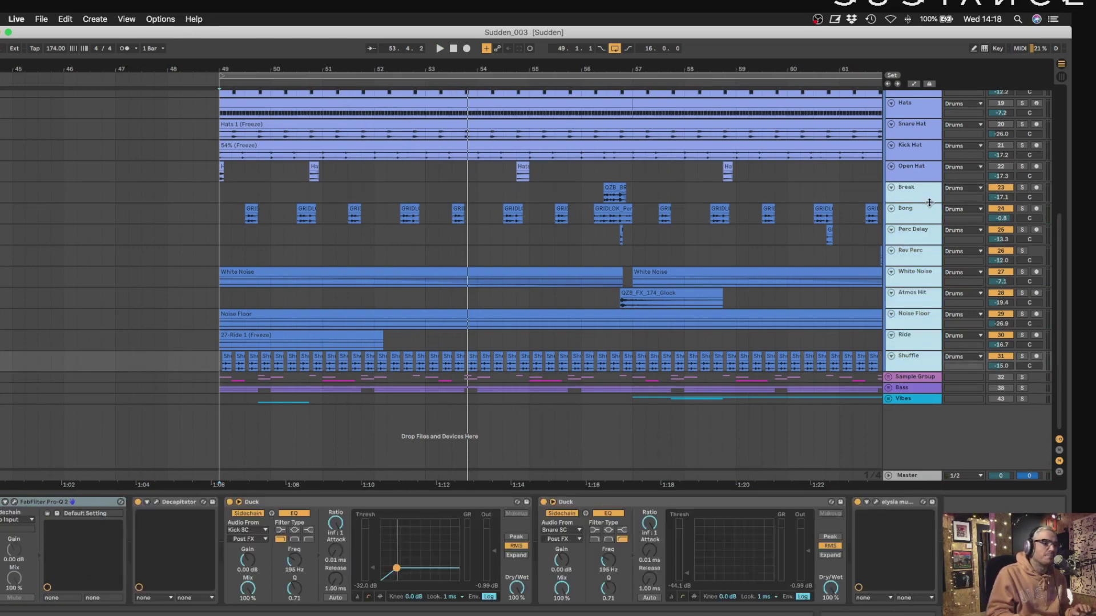
drag(930, 201, 916, 226)
drag(206, 69, 256, 106)
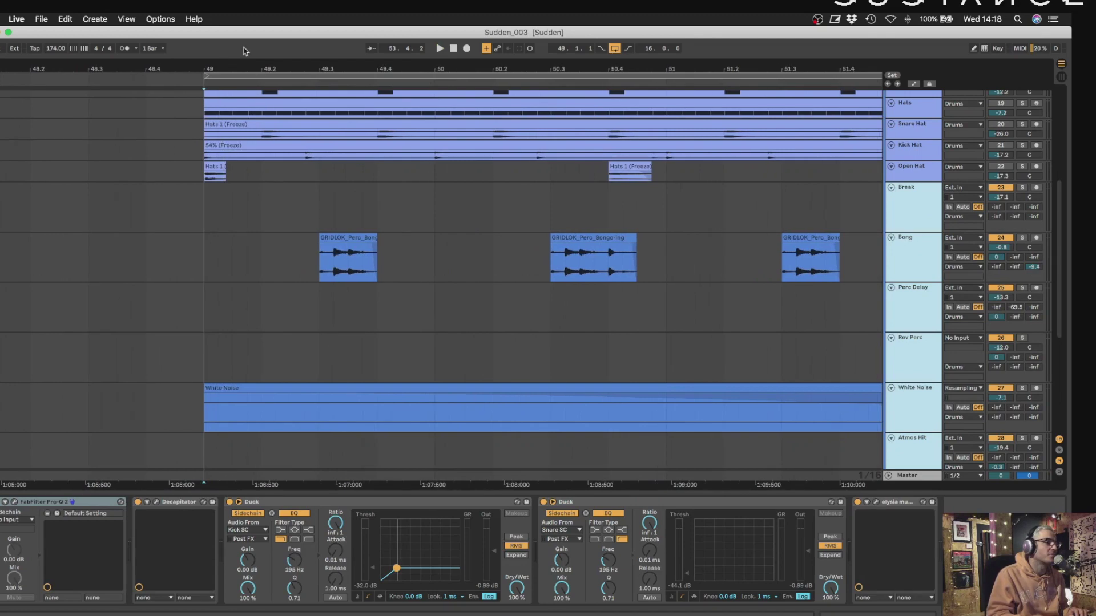
Start playback at bar 49 and solo the Bong track to hear the bongo hits alone.
click(210, 262)
key(space)
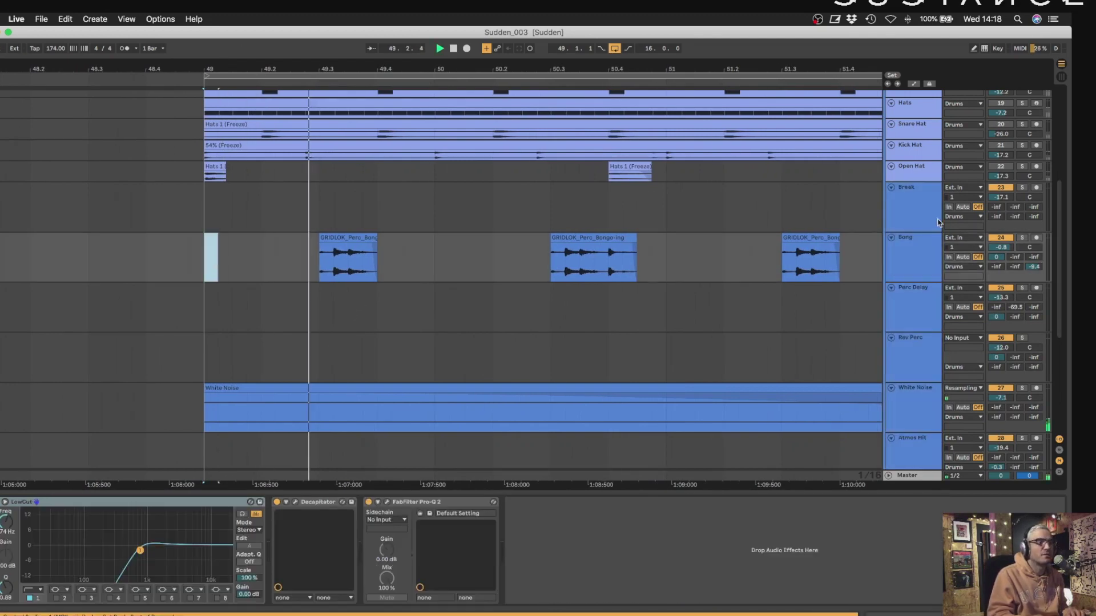
click(1020, 237)
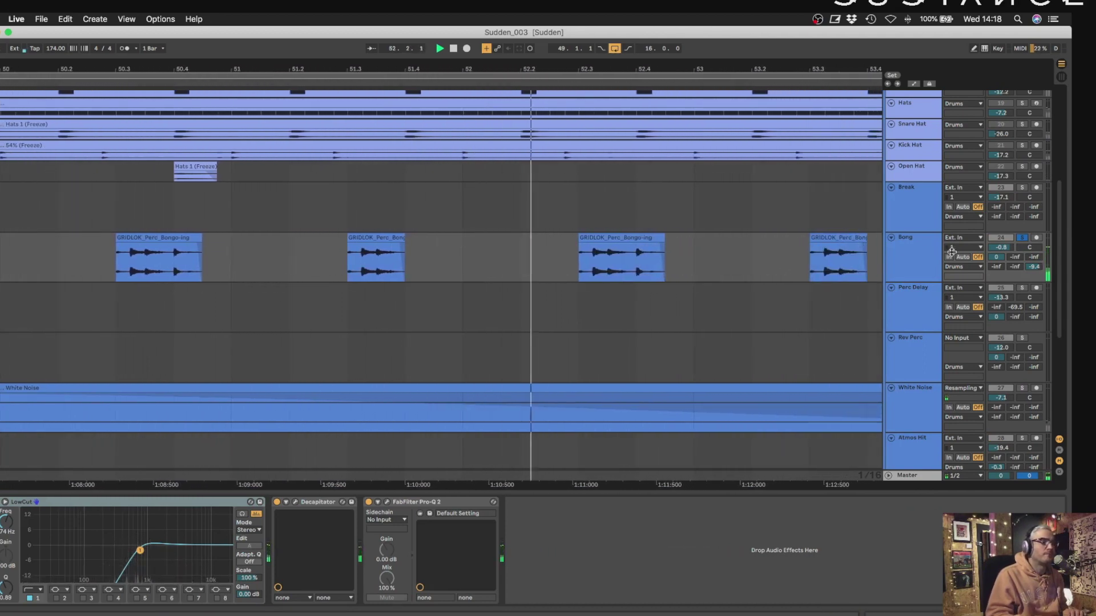
Open the Decapitator window on the Bong track and examine its Mix and Punish controls.
click(295, 502)
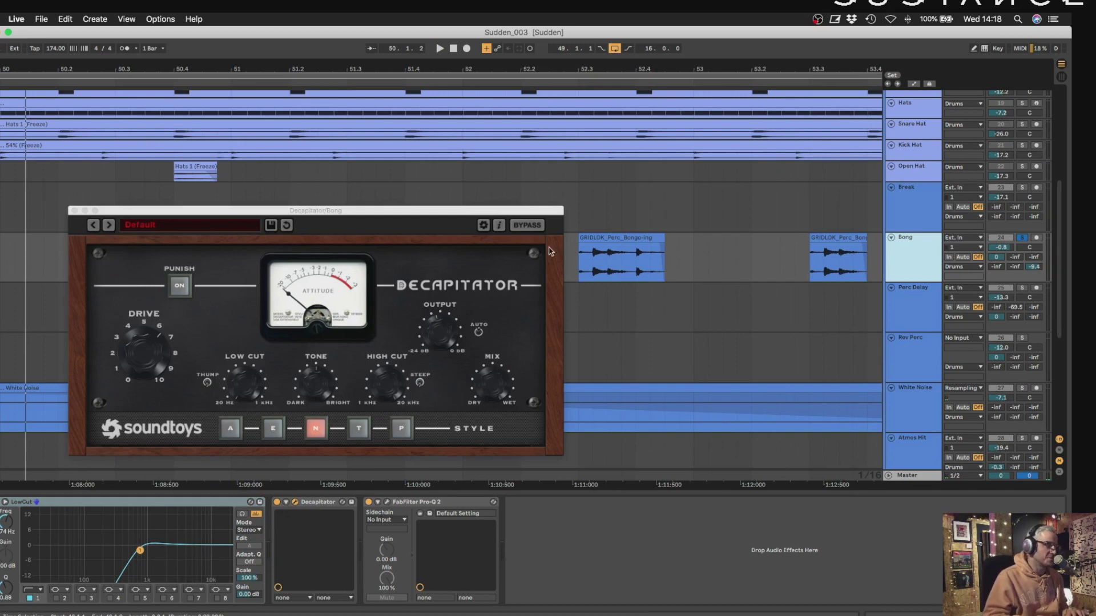
drag(408, 207, 563, 168)
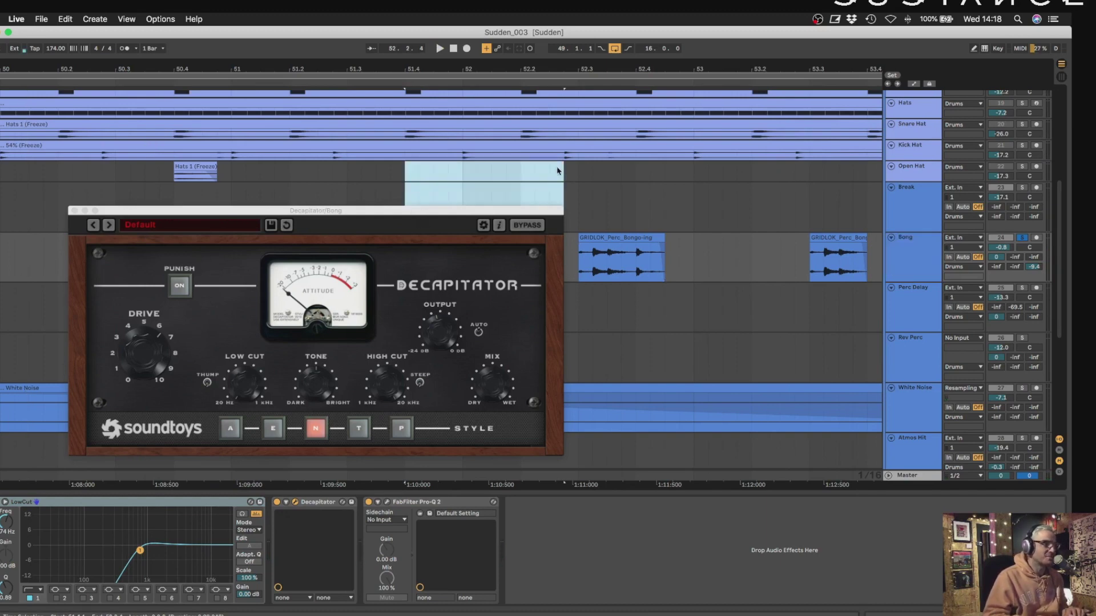
click(521, 203)
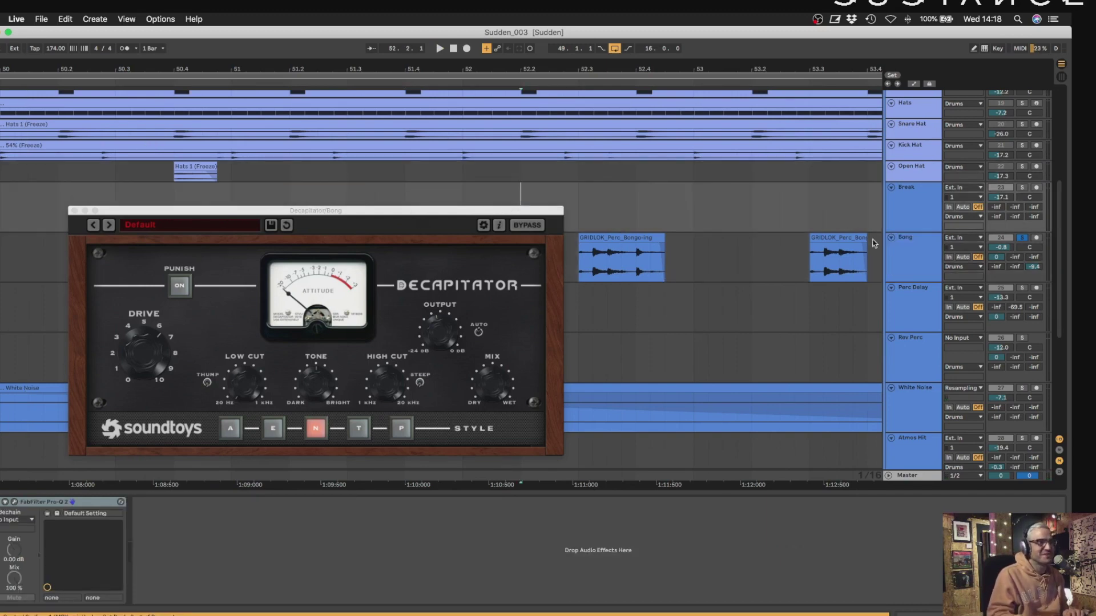
click(924, 273)
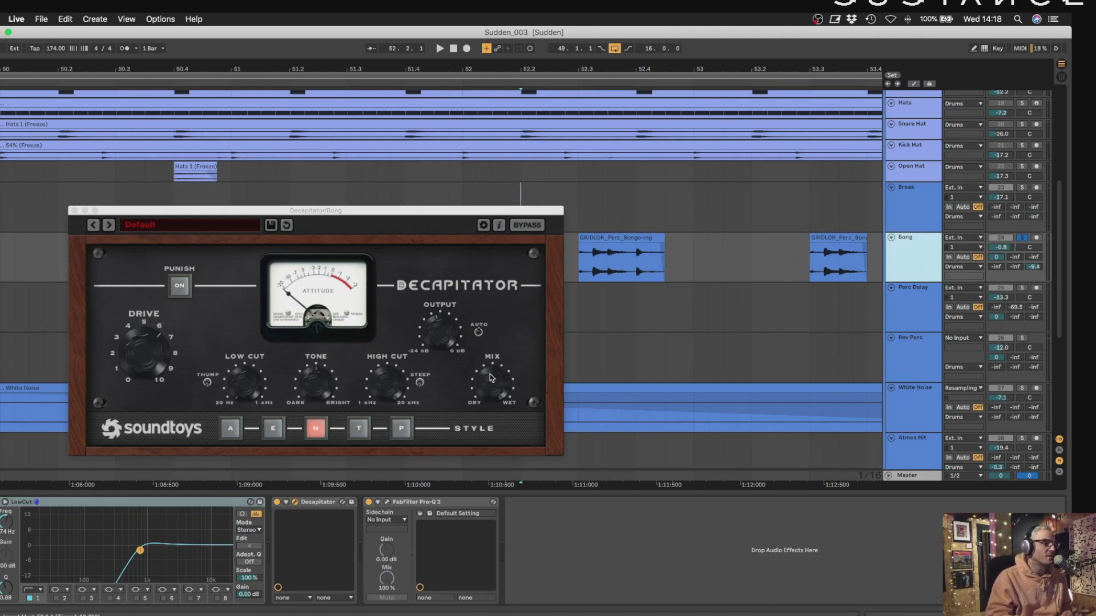
click(178, 285)
click(177, 290)
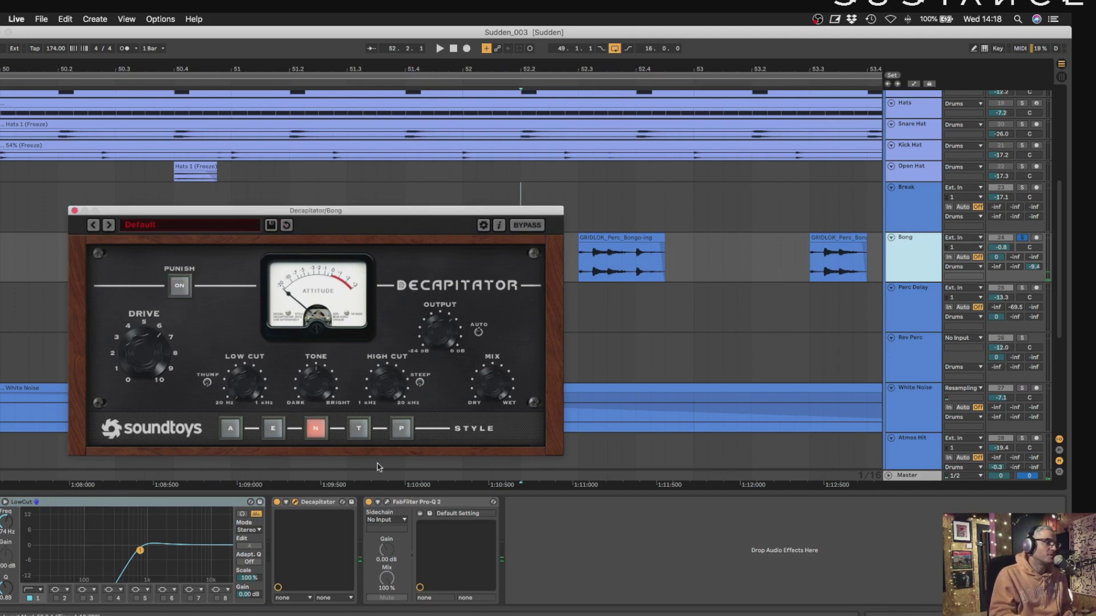
Try Decapitator's different styles, leave the style set to T, and close the plug-in window.
click(356, 432)
click(401, 429)
click(358, 429)
click(316, 429)
click(269, 432)
click(230, 429)
click(357, 431)
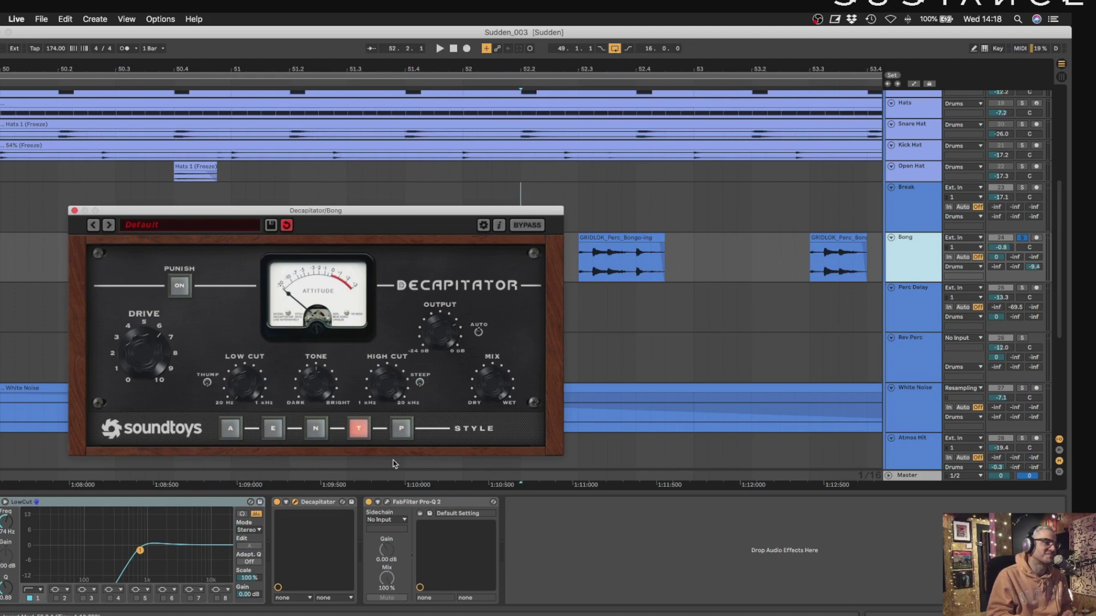
click(74, 211)
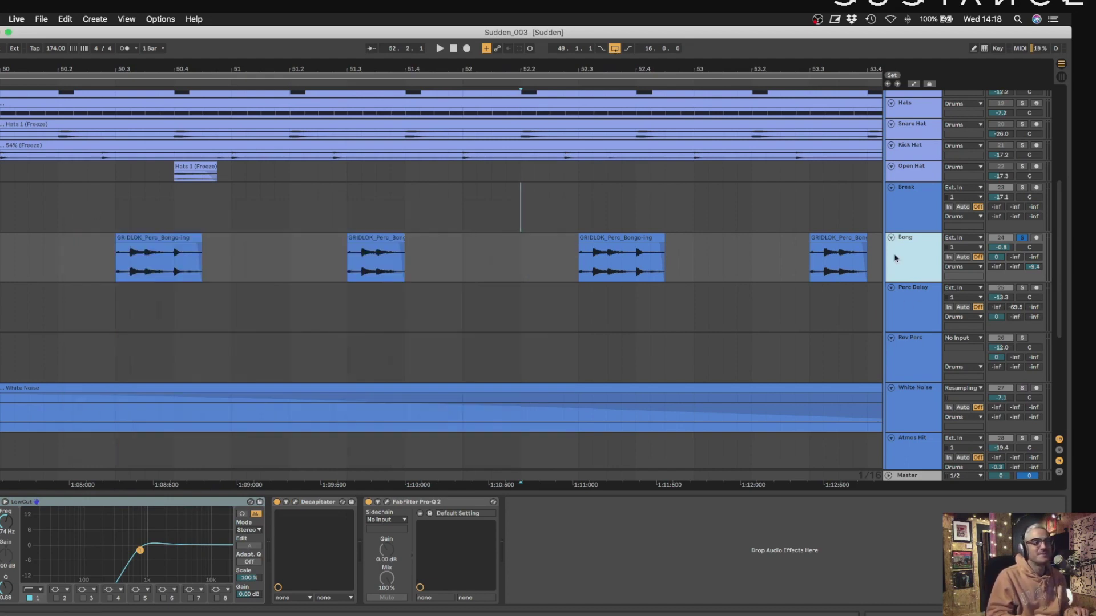
Clear the Bong solo and play the arrangement from around bar 55 towards the Break fill.
click(1022, 237)
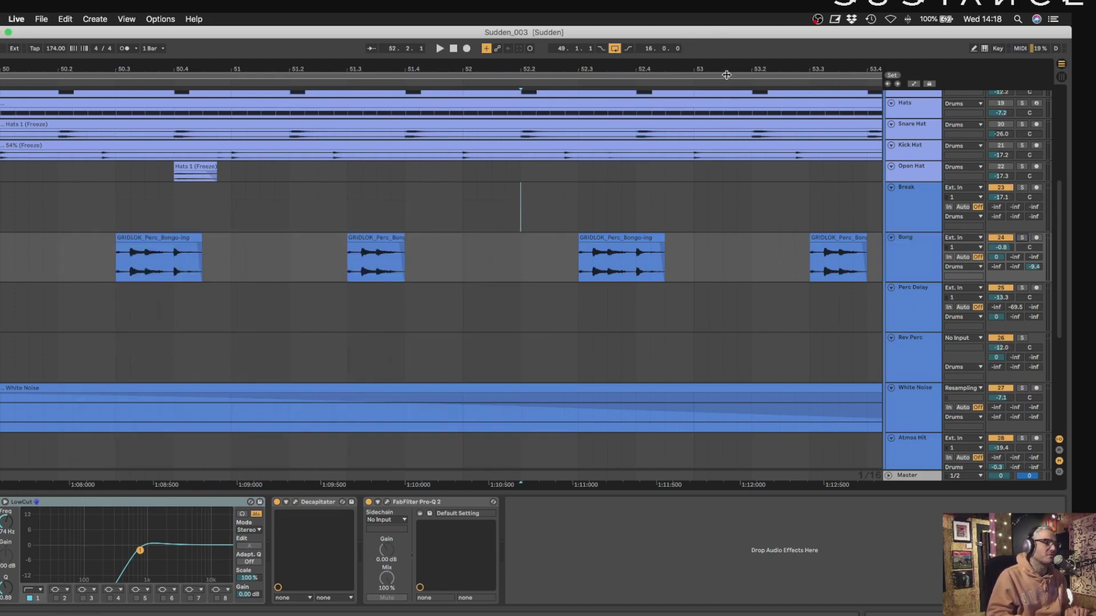
drag(727, 75, 675, 76)
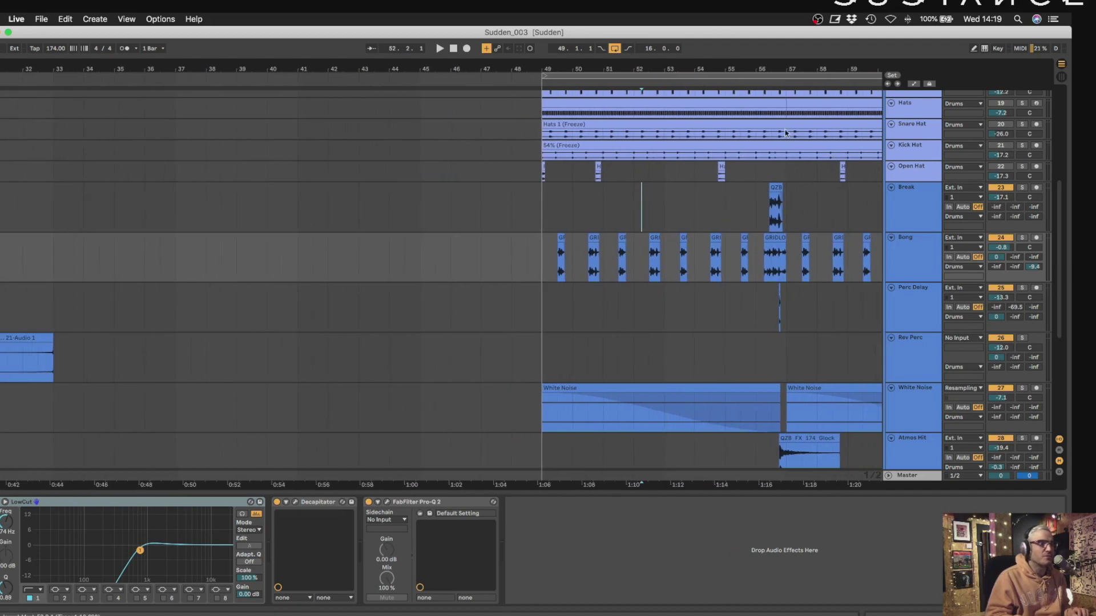
drag(796, 65, 736, 177)
click(609, 224)
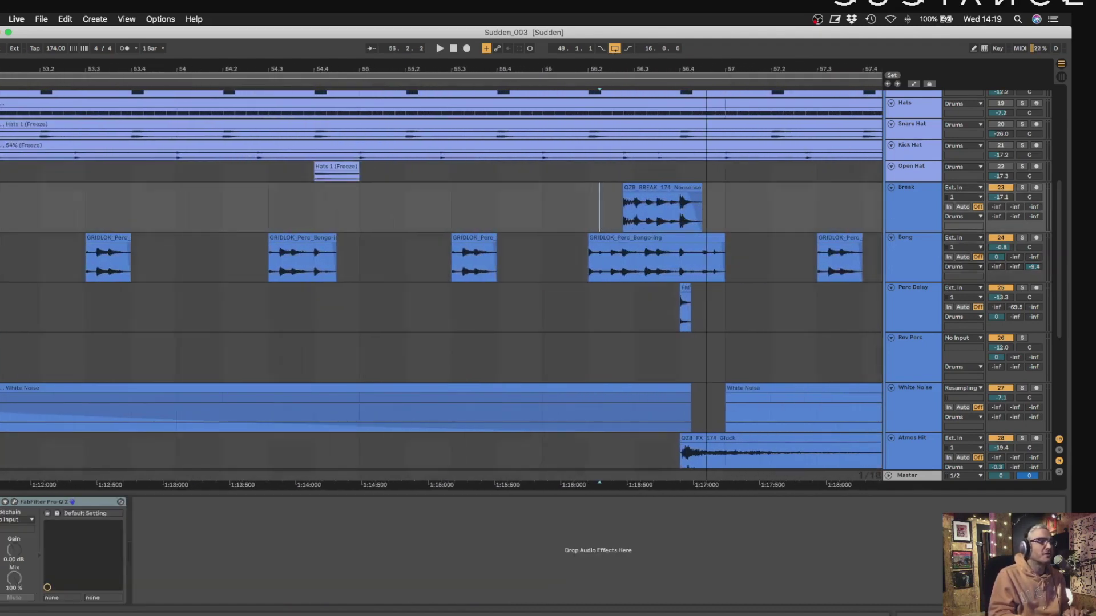
key(minus)
key(minus)
key(space)
drag(638, 206, 662, 207)
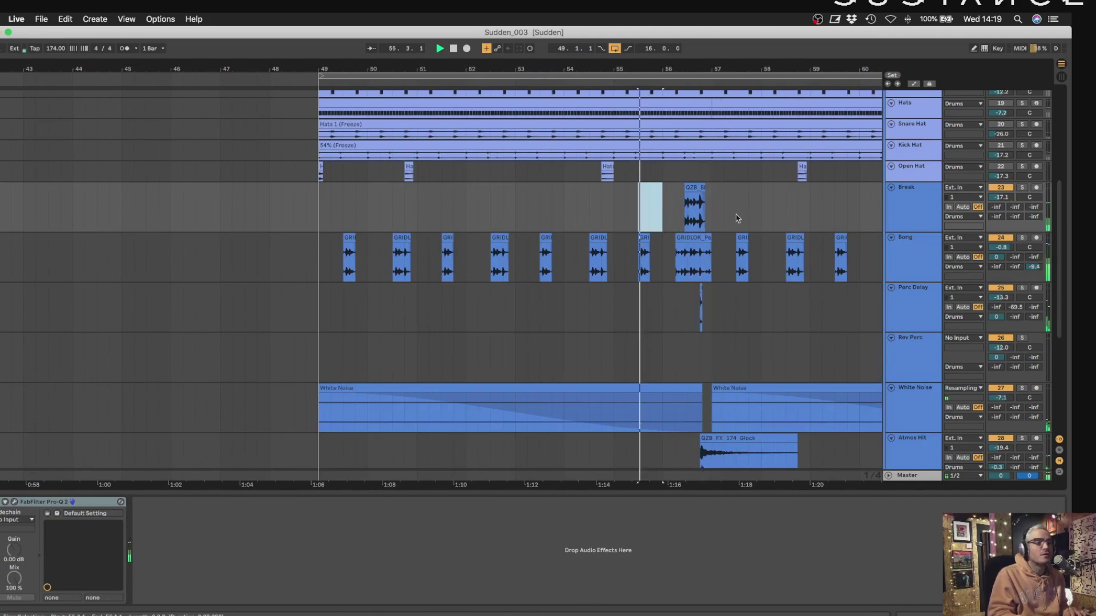
Solo the Break track to hear its fill before bar 57 alone, and clear the solo.
click(1022, 188)
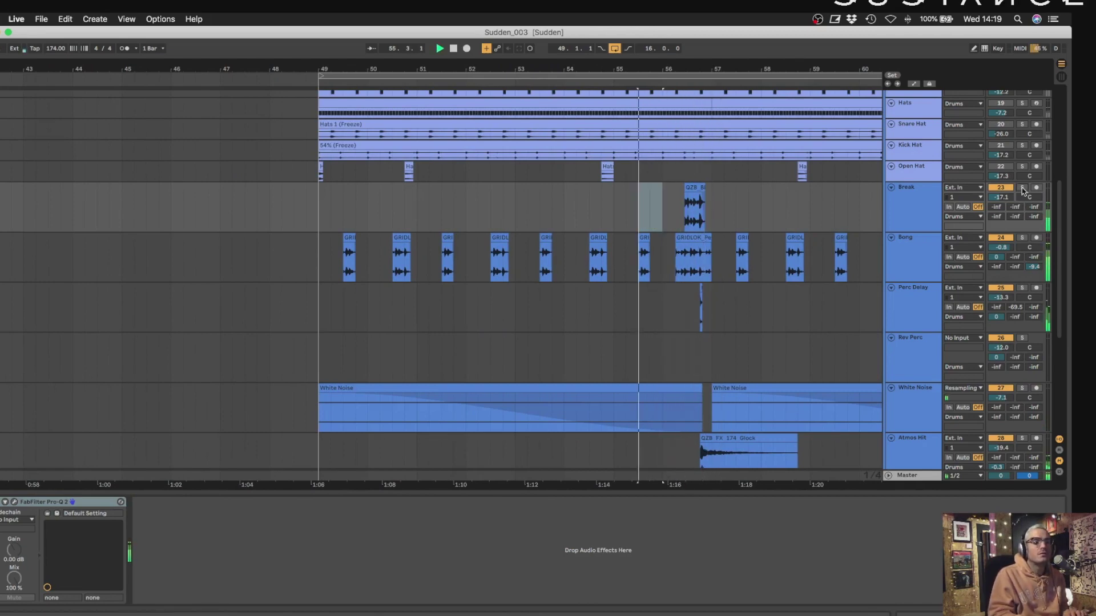
key(space)
key(space)
key(space)
drag(693, 70, 693, 111)
click(1022, 189)
Play the Perc Delay hit just before bar 57 and solo its track to hear the delay tail.
mouse_move(691, 69)
mouse_down()
mouse_move(691, 106)
mouse_move(691, 37)
mouse_move(687, 78)
mouse_up()
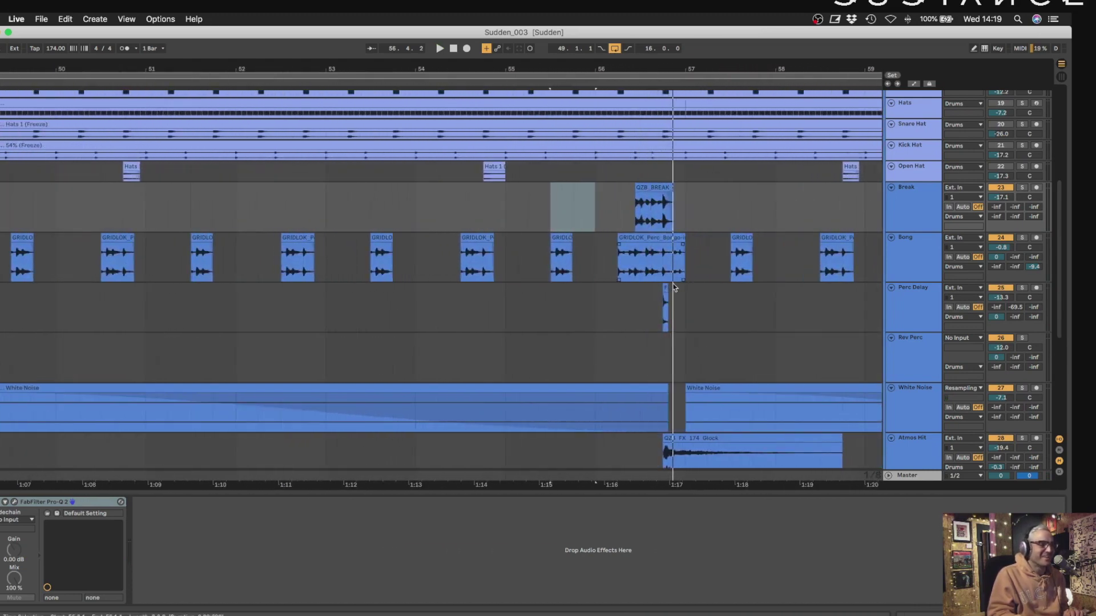
click(660, 302)
click(907, 313)
key(space)
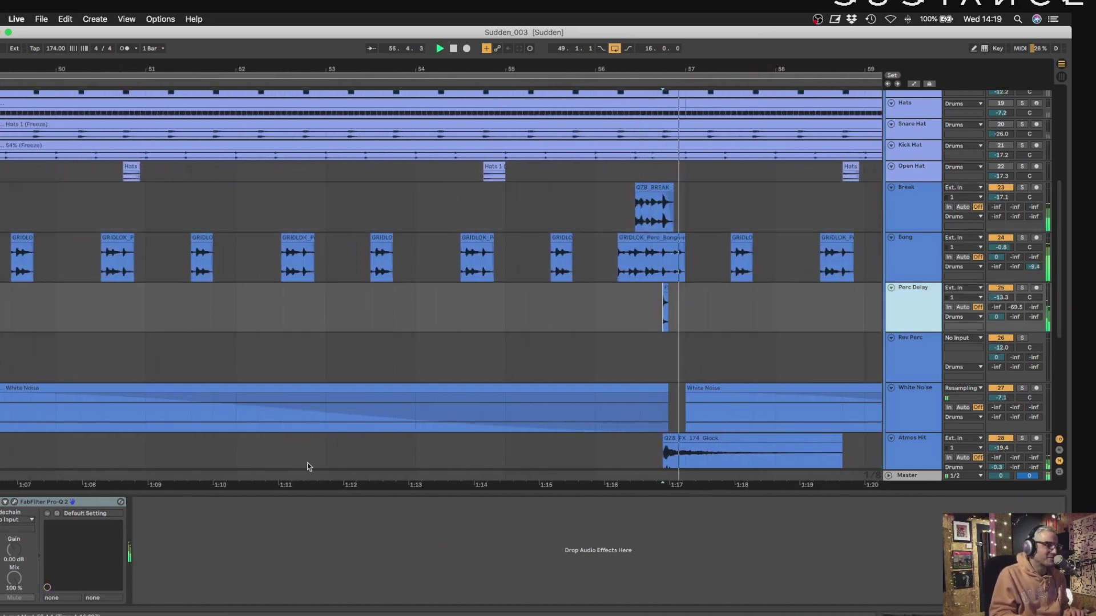
click(1022, 288)
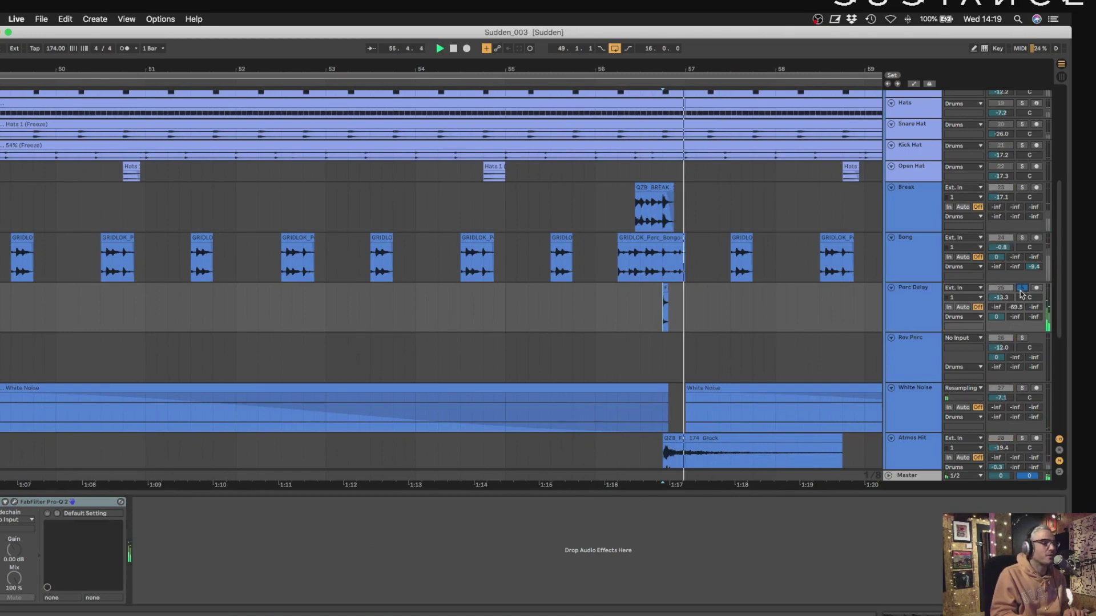
key(space)
Select the Perc Delay track to look at its sends, and show the return tracks.
click(908, 326)
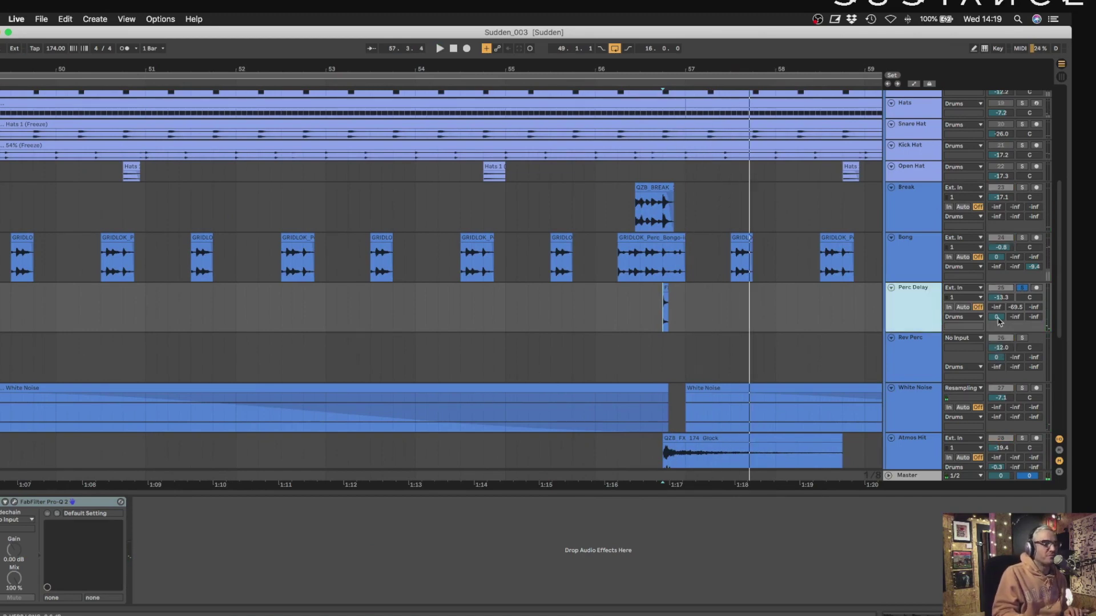
click(999, 319)
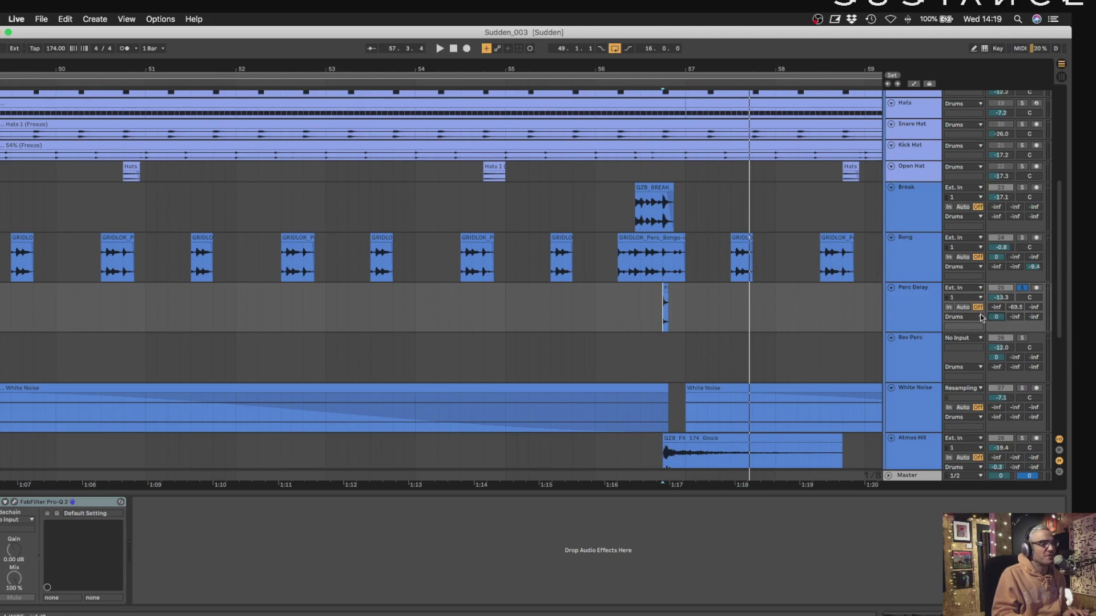
key(super+alt+r)
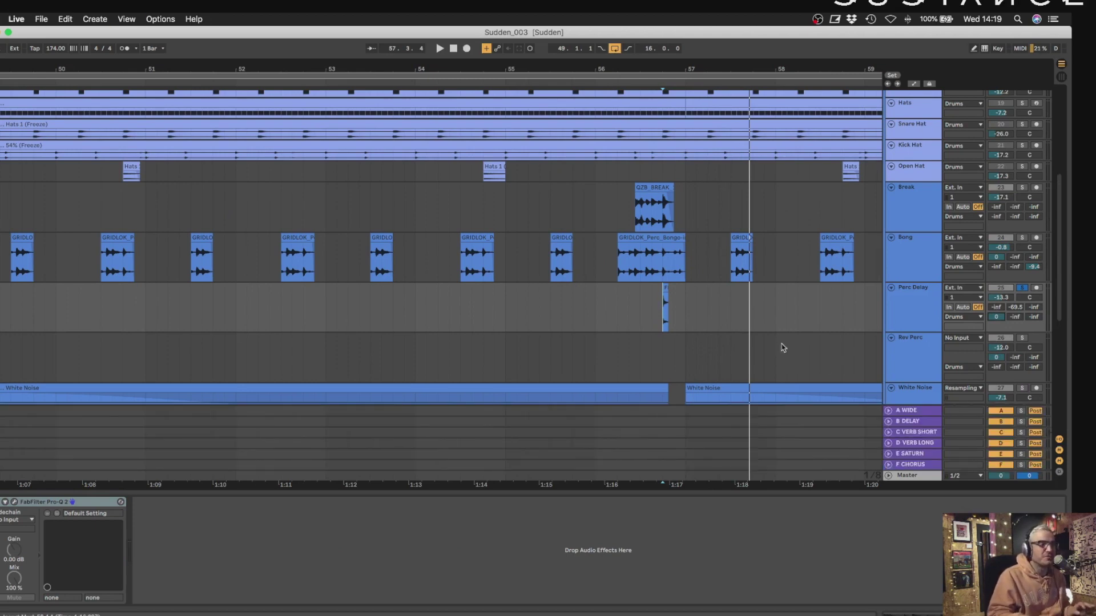
Examine the A WIDE and B DELAY return tracks, ending on the A WIDE device chain.
click(919, 411)
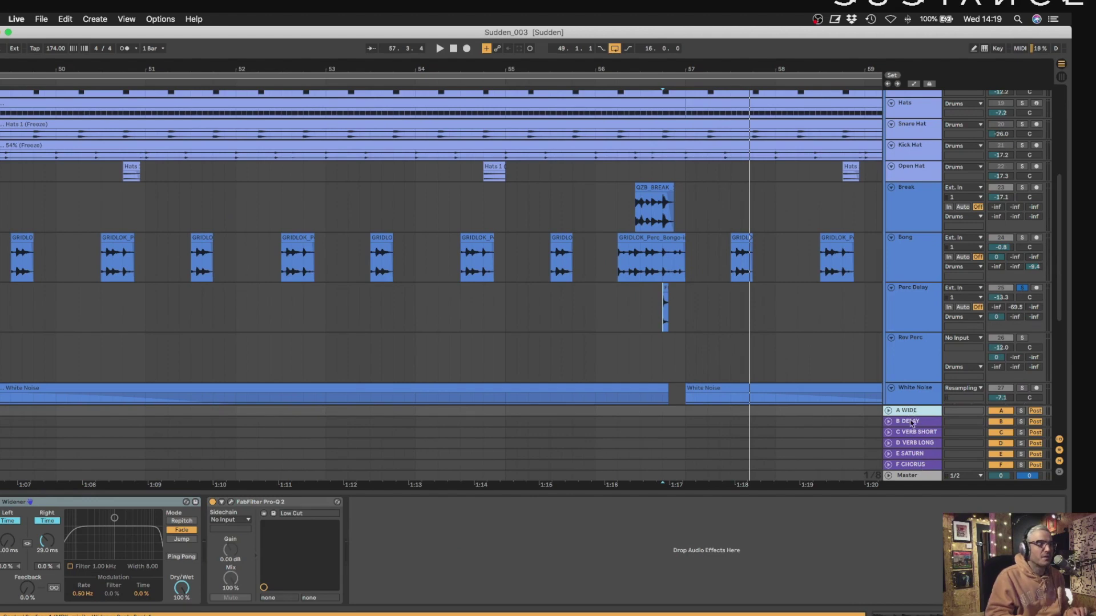
scroll(916, 416, up, 1)
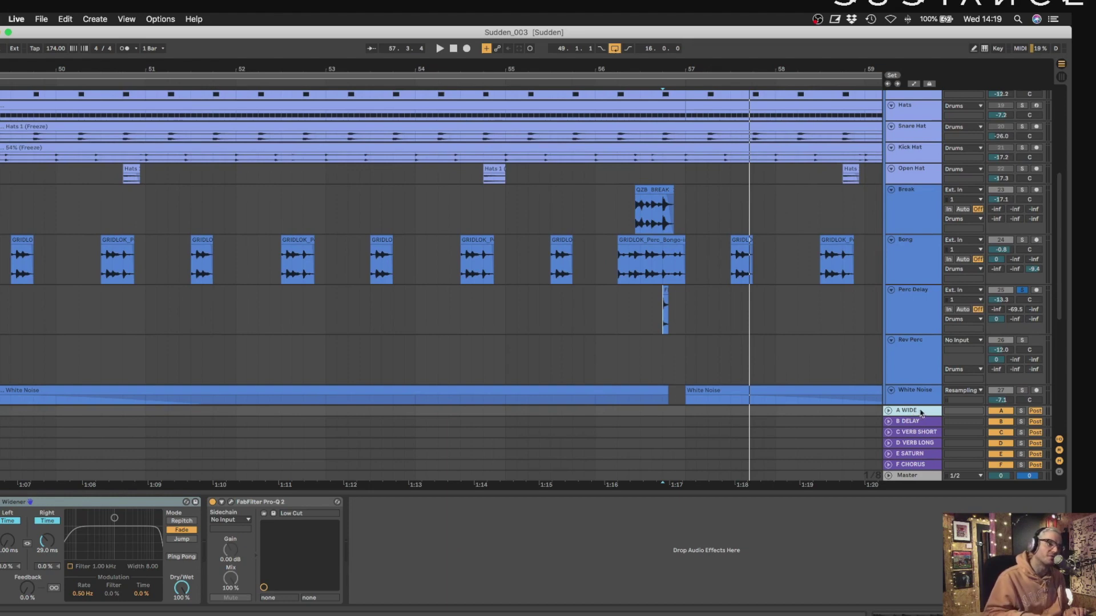
click(918, 424)
click(926, 413)
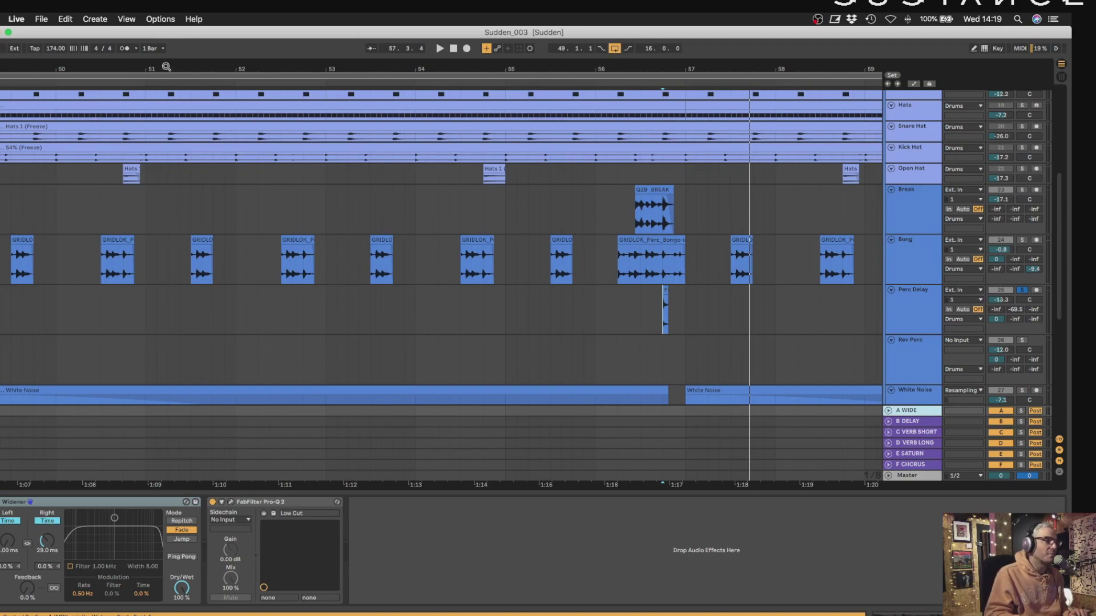
mouse_move(1, 13)
click(788, 388)
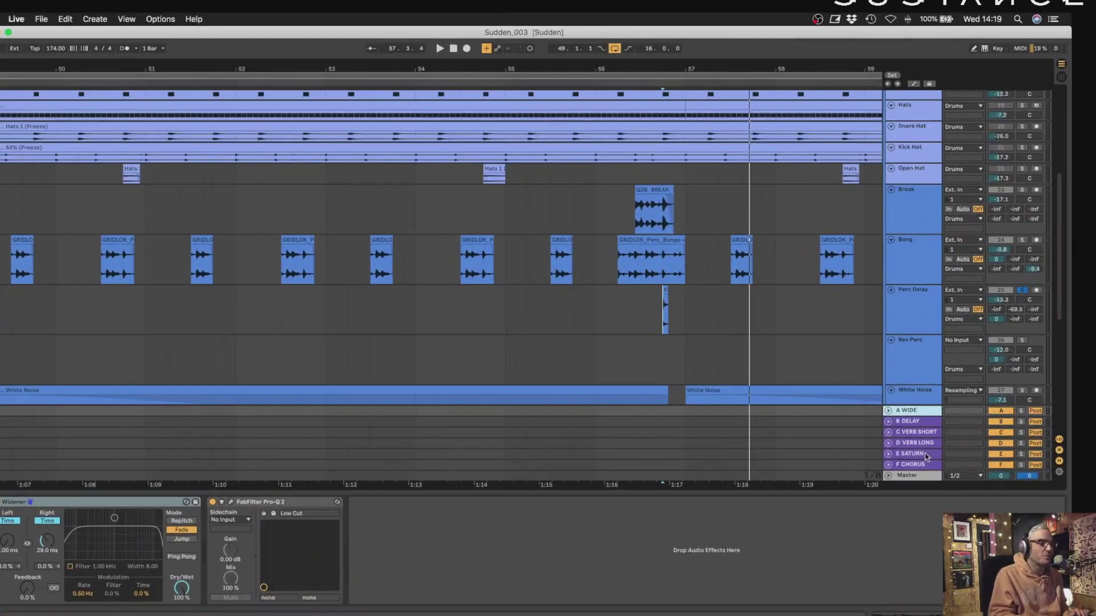
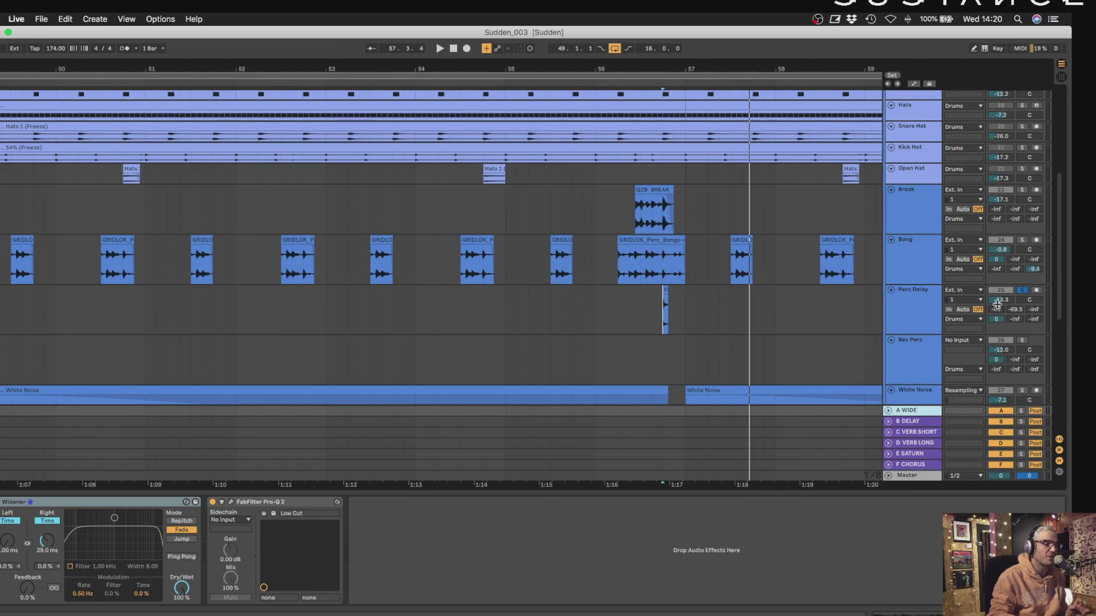
Solo the Bong track and play its bongo pattern from bar 49 with the A WIDE send turned off.
click(1022, 241)
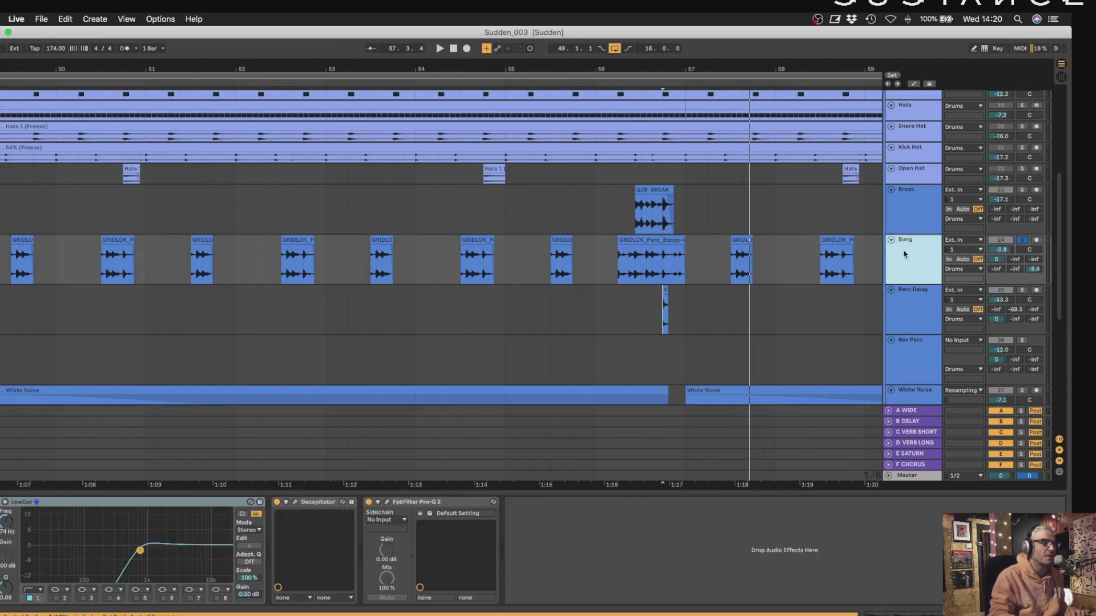
key(space)
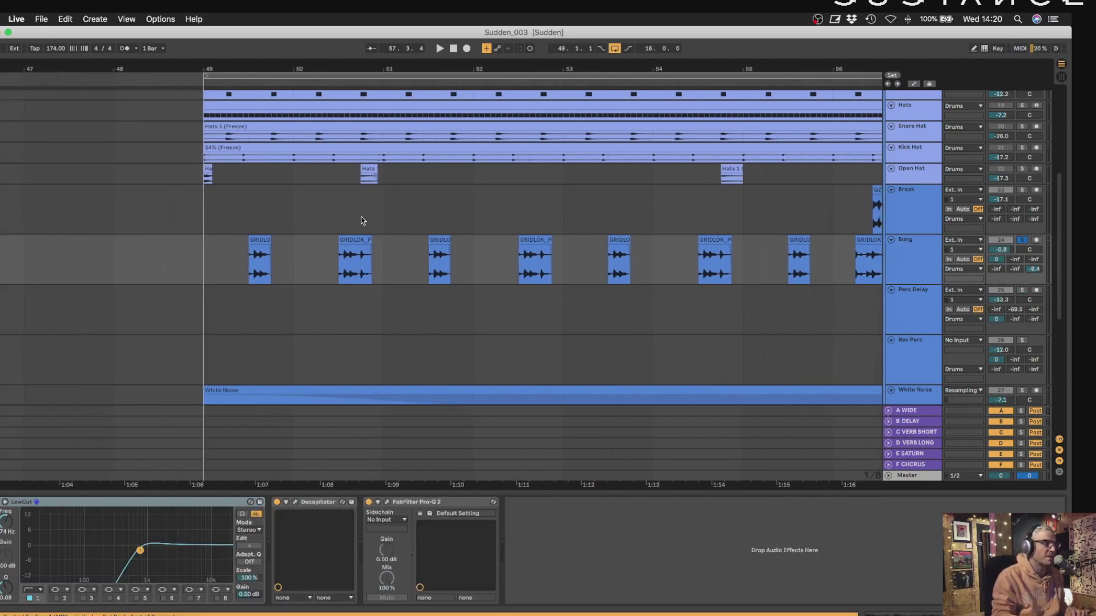
key(space)
double_click(996, 259)
key(space)
scroll(994, 256, down, 1)
key(space)
key(space)
key(space)
key(space)
key(space)
Return the Bong track's A WIDE send to 0, replay the bongos to hear the widening, and clear the solo.
drag(997, 257, 996, 217)
key(space)
key(space)
key(space)
key(space)
key(space)
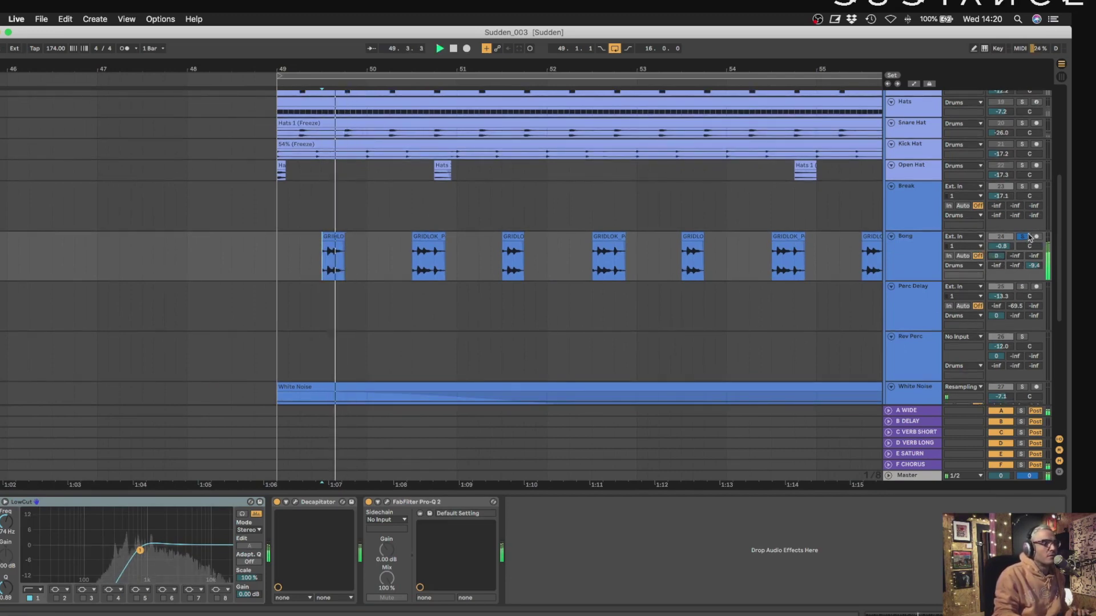
key(space)
click(1022, 237)
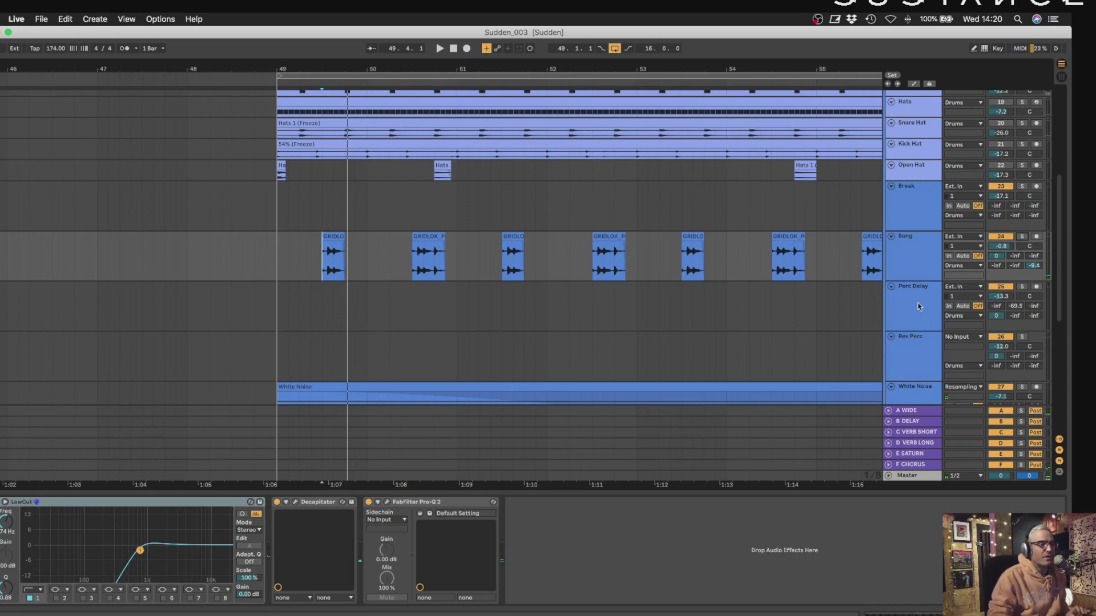
Examine the A WIDE return's delay-based widener and the low cut in its FabFilter Pro-Q 2.
click(914, 410)
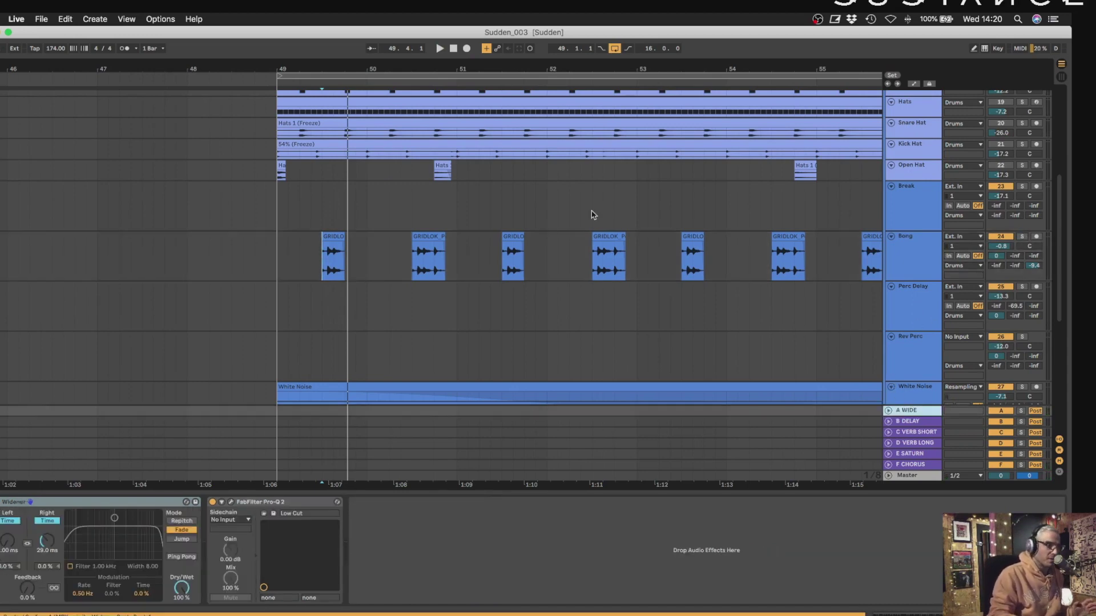
scroll(592, 215, right, 5)
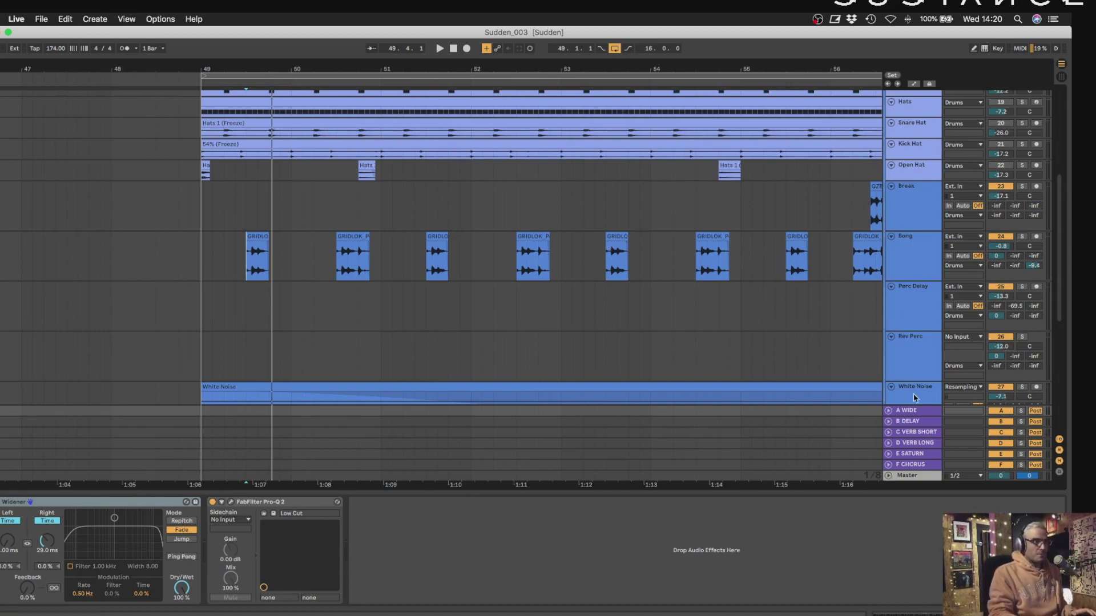
click(908, 410)
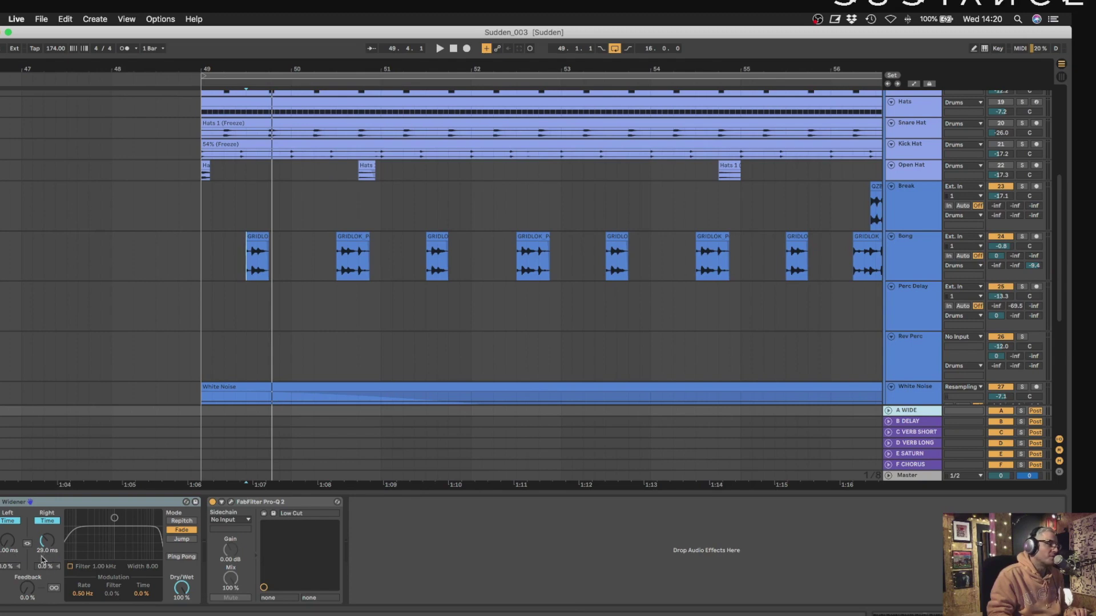
click(232, 503)
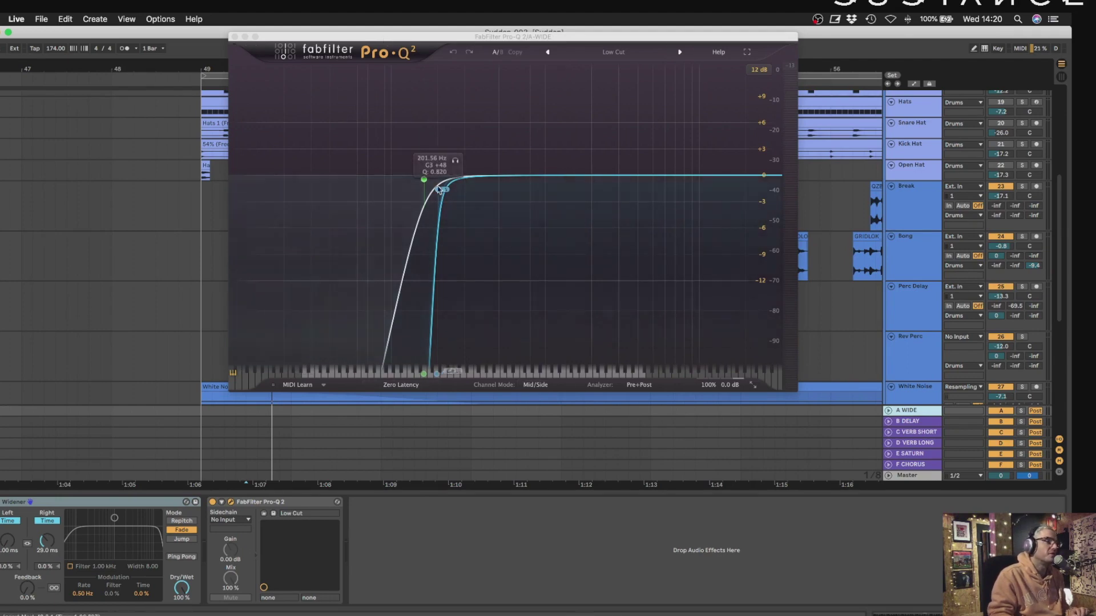
click(235, 36)
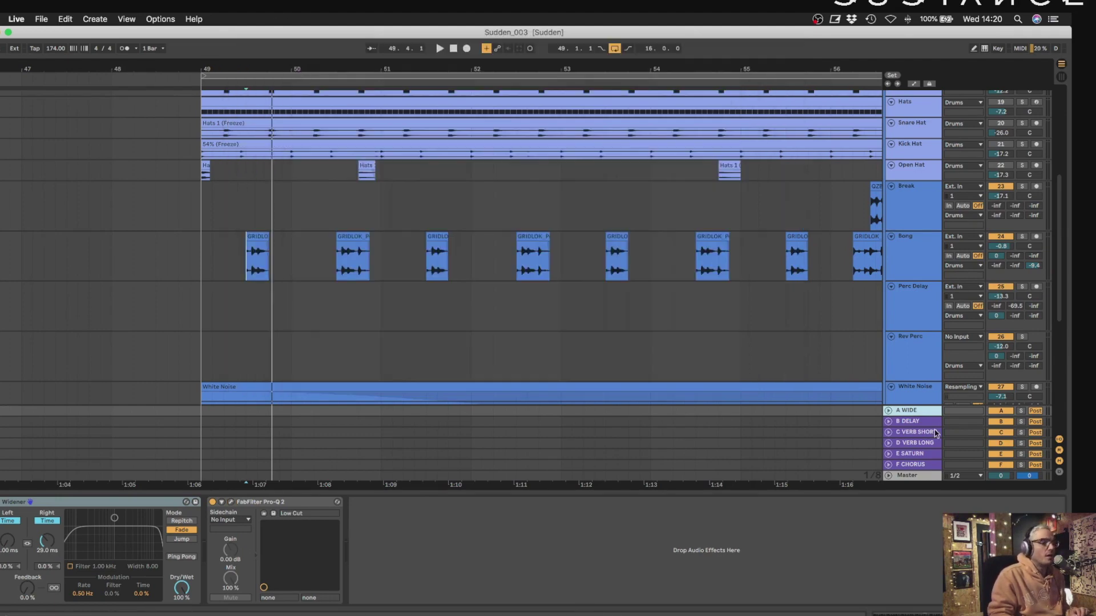
Open H-Delay on the B DELAY return to examine its delay, feedback and dry/wet settings, and close it.
click(923, 425)
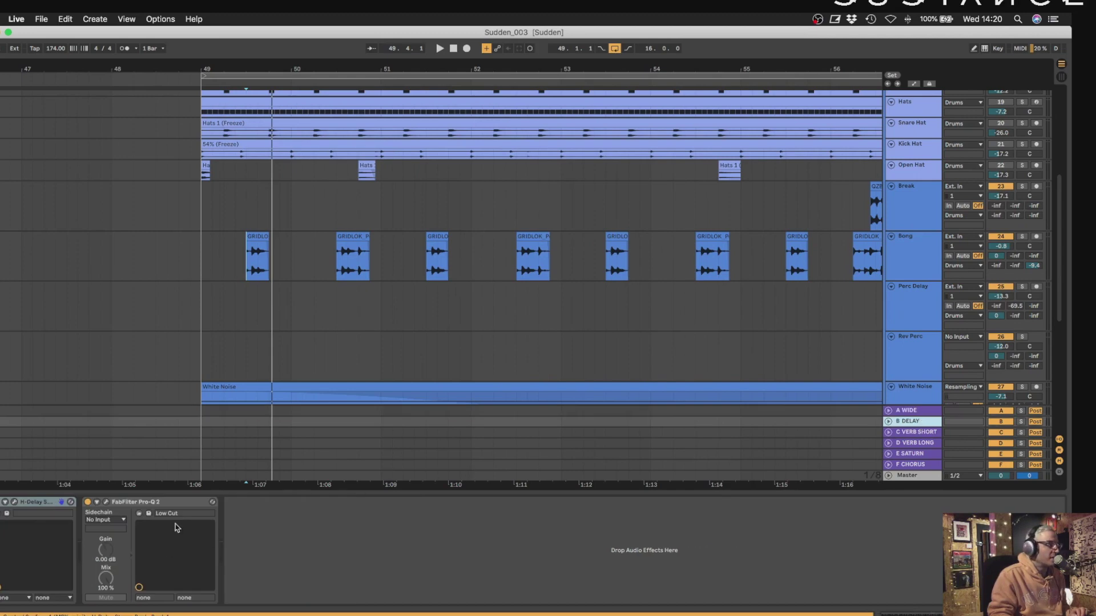
click(14, 502)
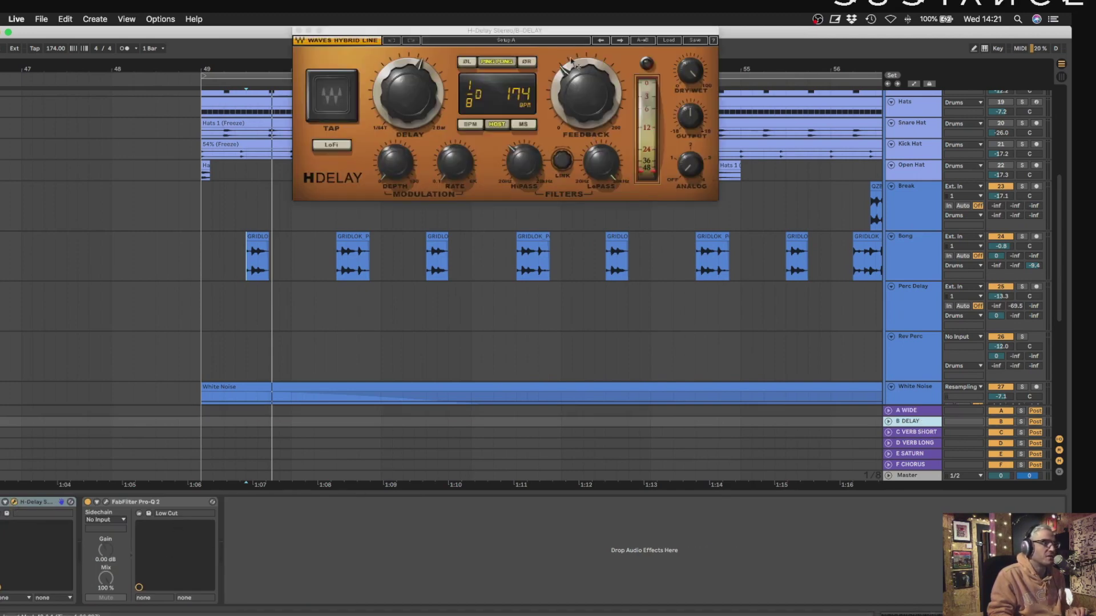
drag(553, 30, 527, 206)
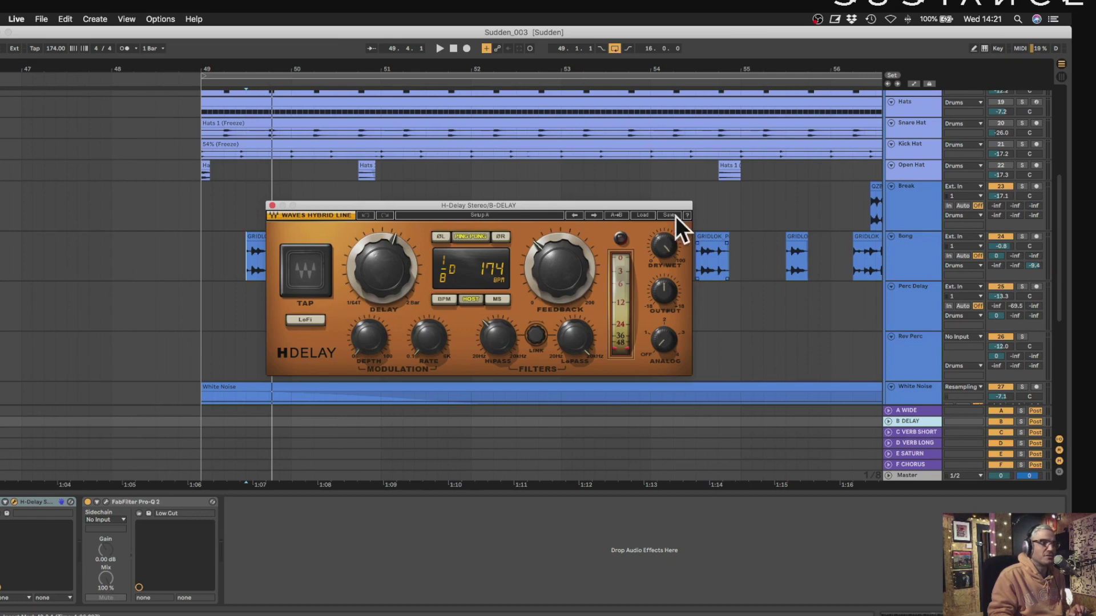
mouse_move(664, 246)
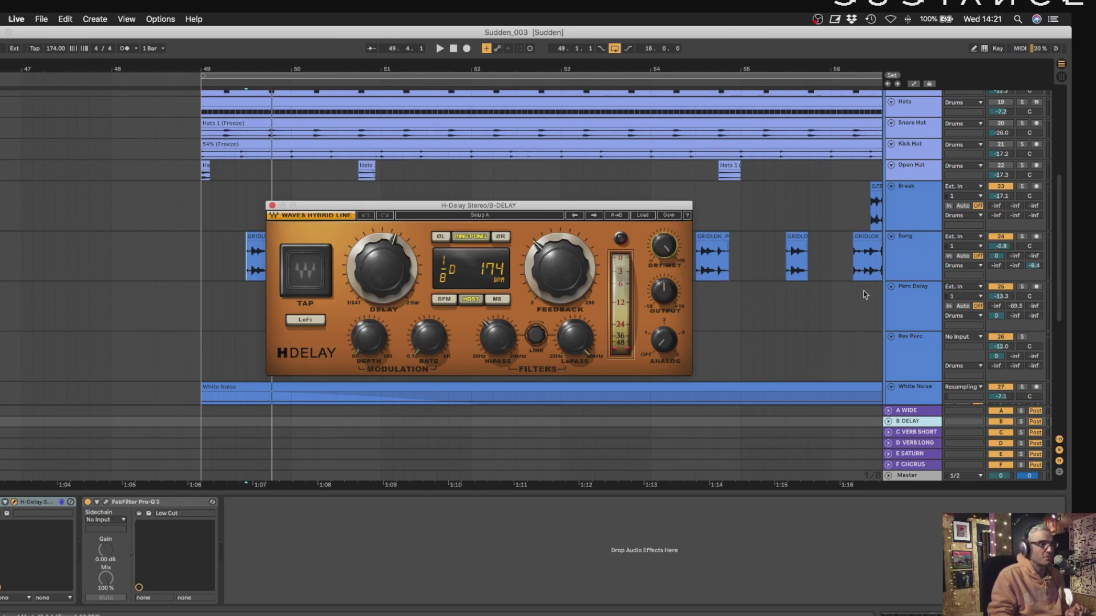
click(751, 261)
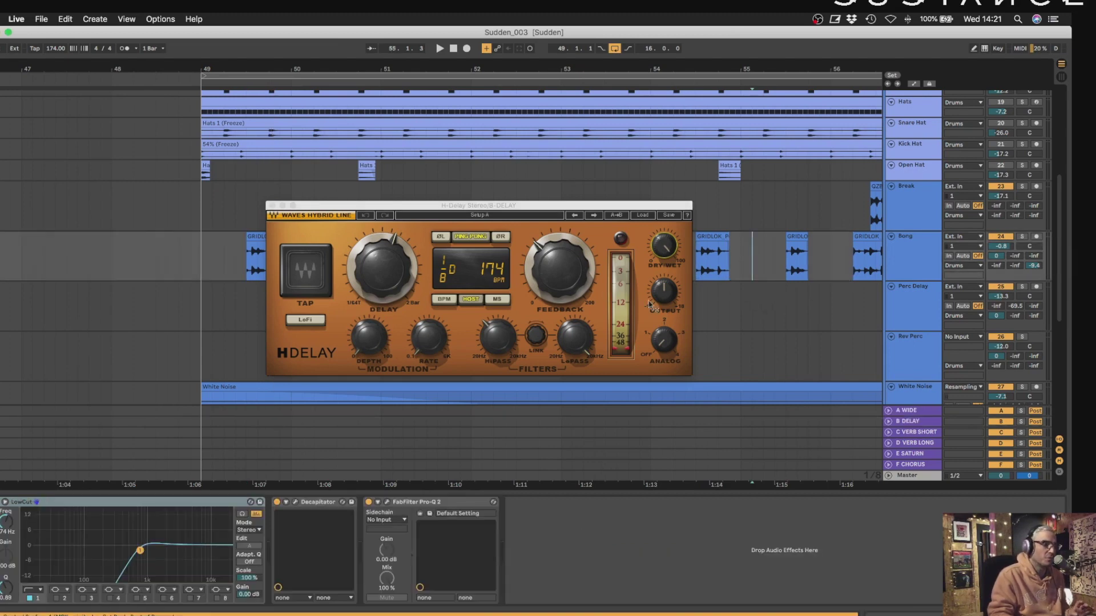
click(914, 422)
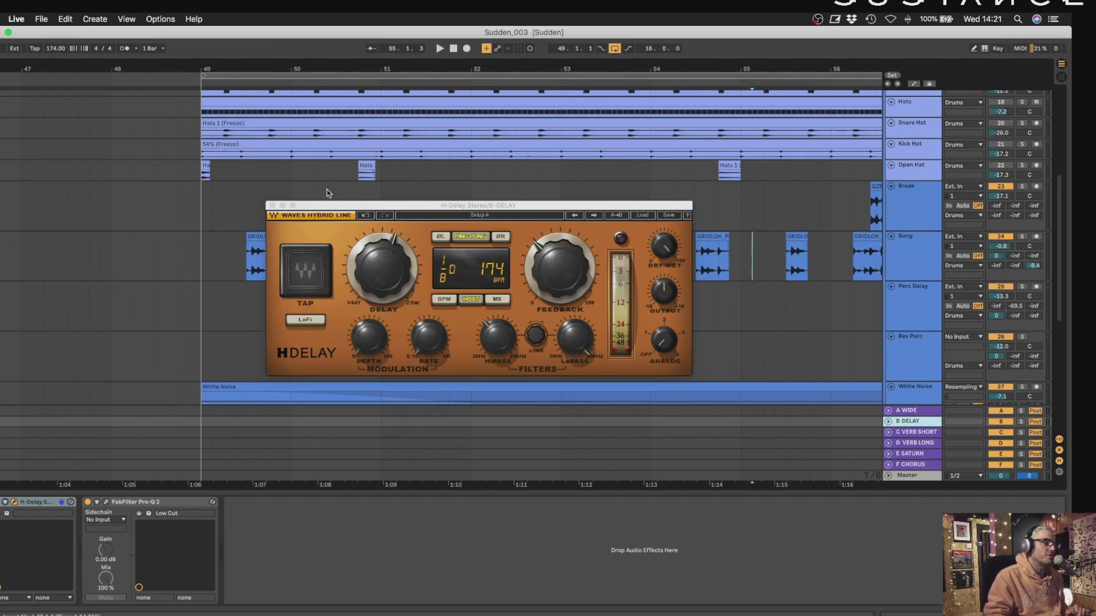
click(271, 206)
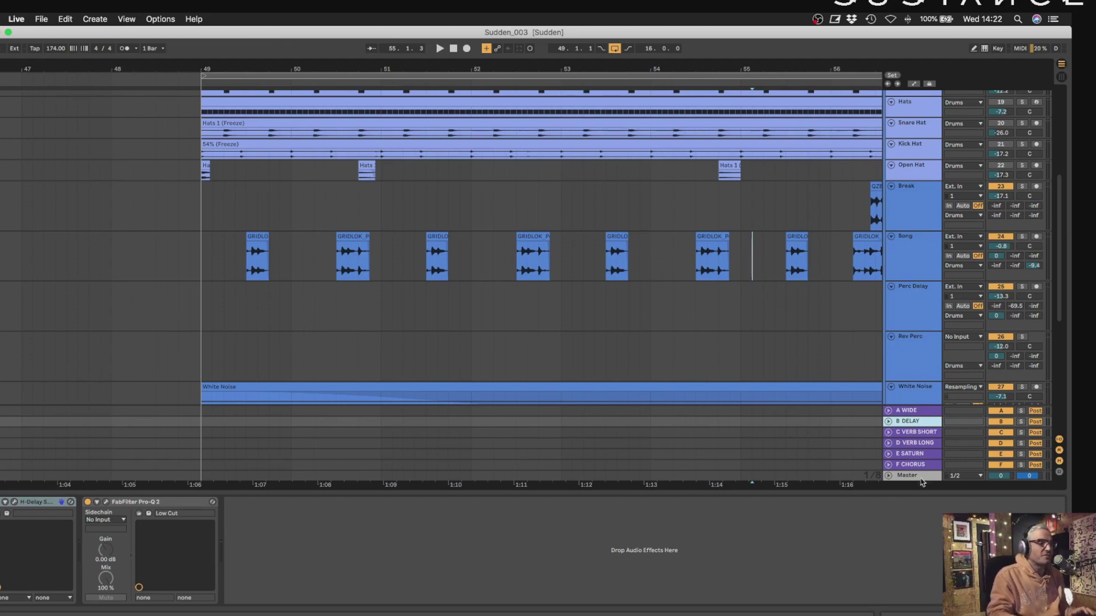
Set the C VERB SHORT return's Pro-Q 2 low cut to about 818 Hz, and open its ValhallaRoom reverb settings.
click(916, 433)
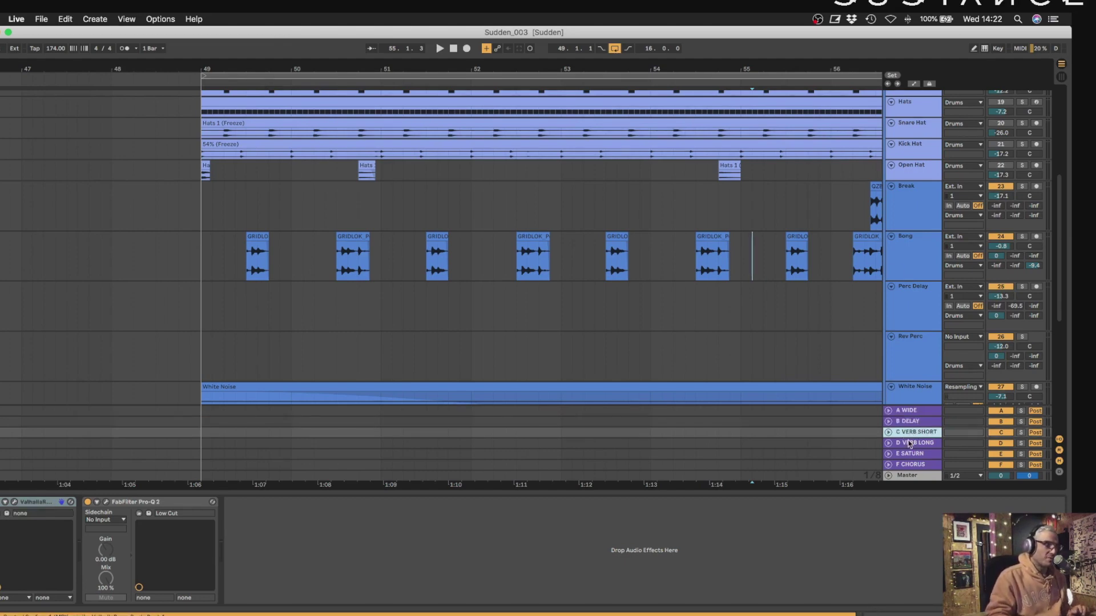
click(107, 502)
drag(476, 219, 531, 228)
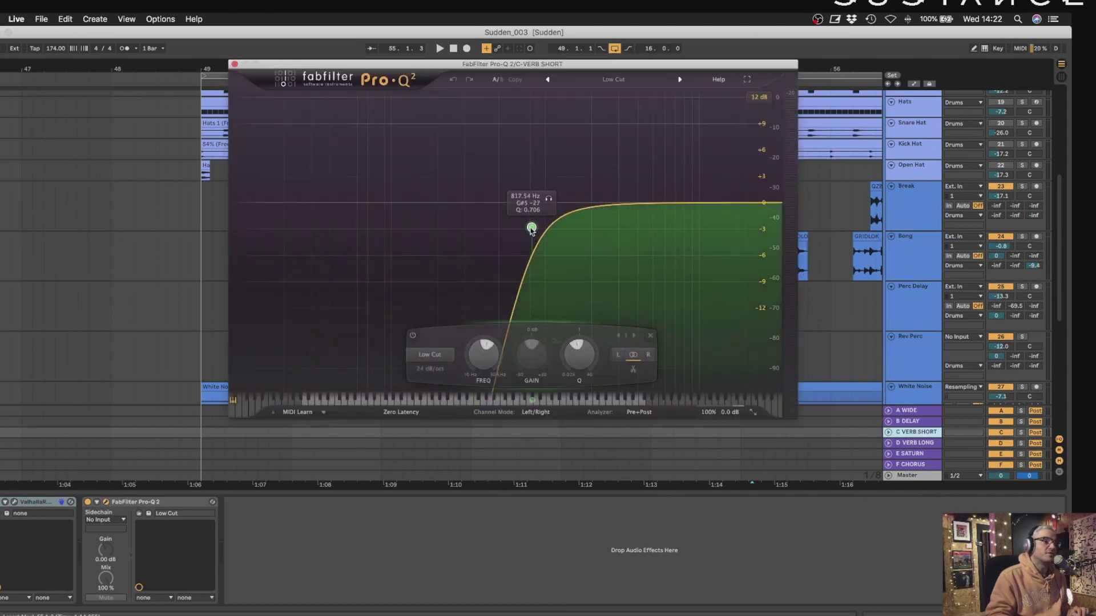
drag(235, 67, 233, 67)
click(14, 503)
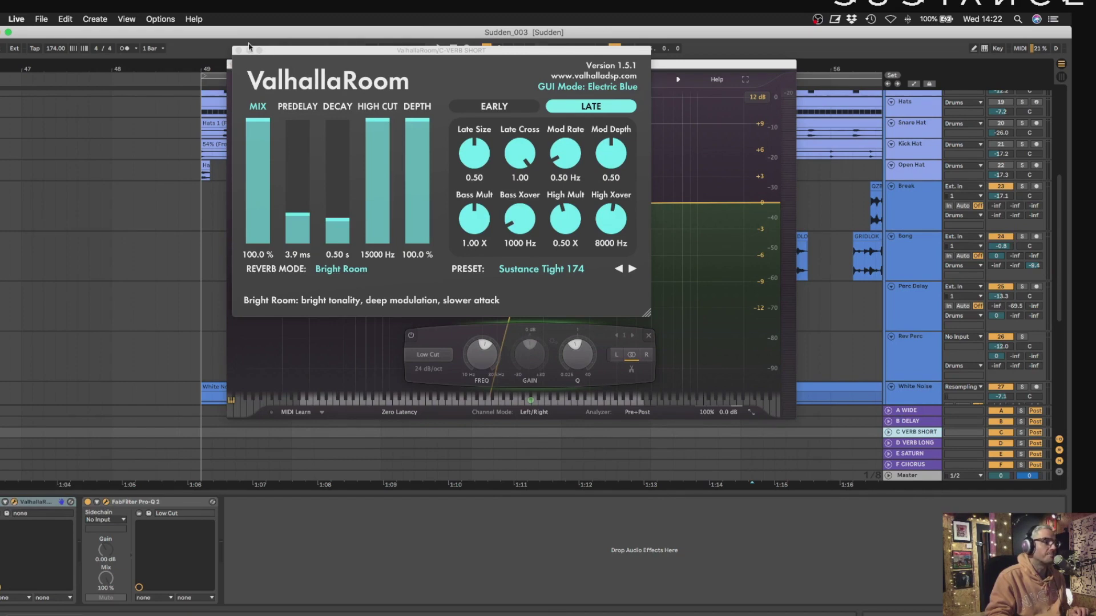
drag(298, 53, 380, 109)
click(232, 65)
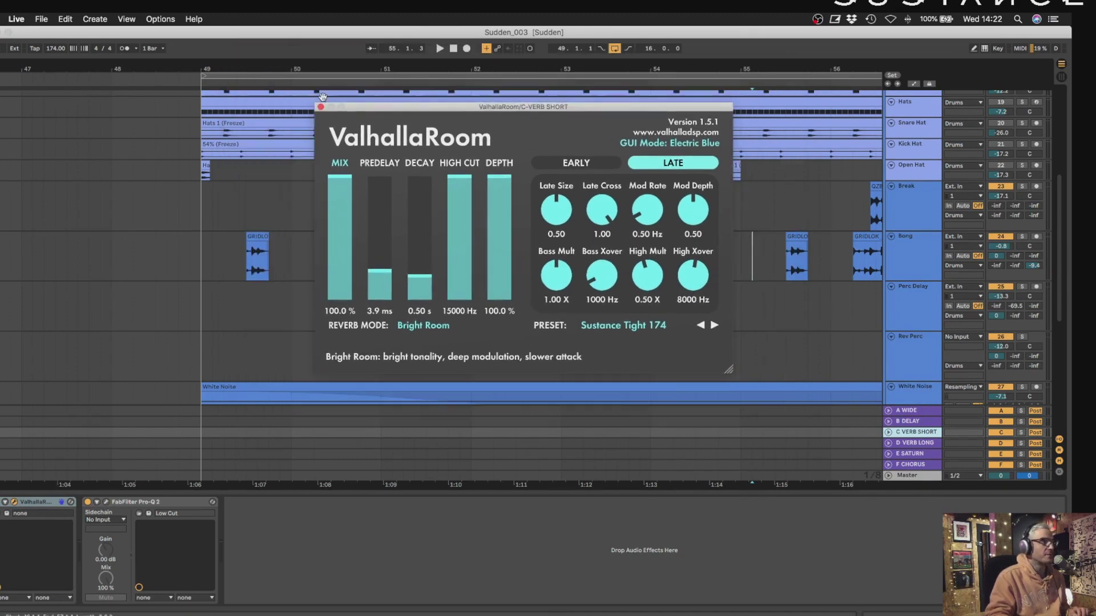
Check the decay of the D VERB LONG return's ValhallaRoom against the short reverb, and close both reverb windows.
click(925, 444)
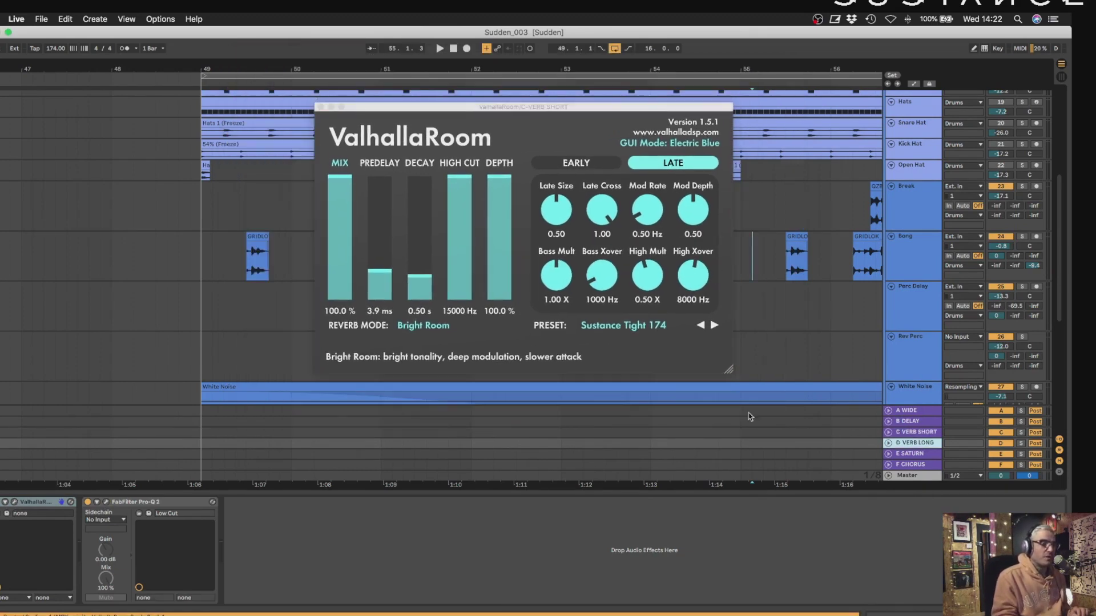
click(13, 502)
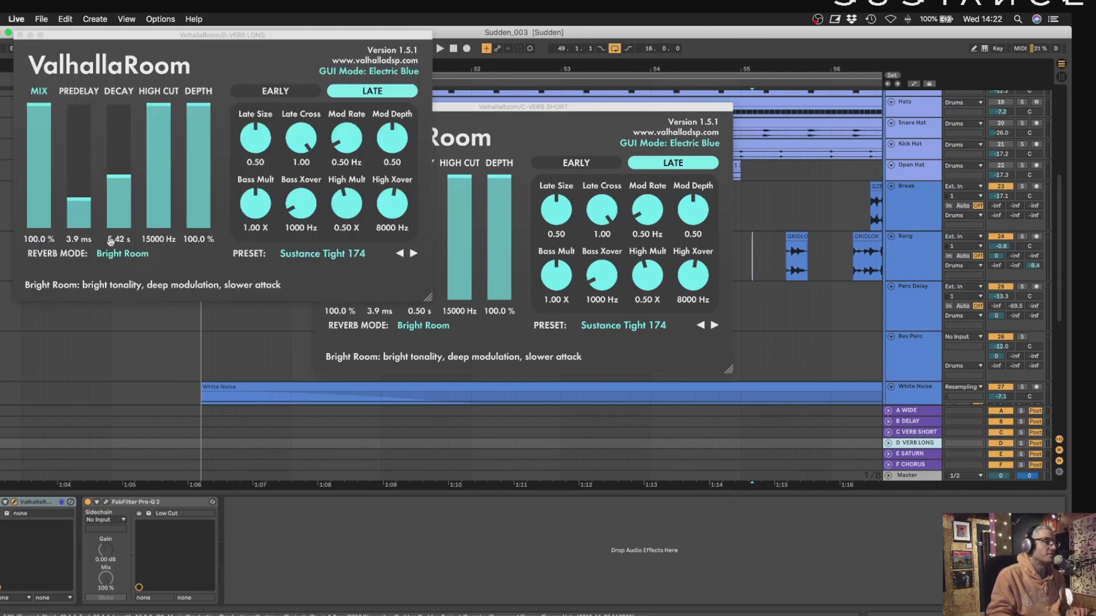
click(20, 35)
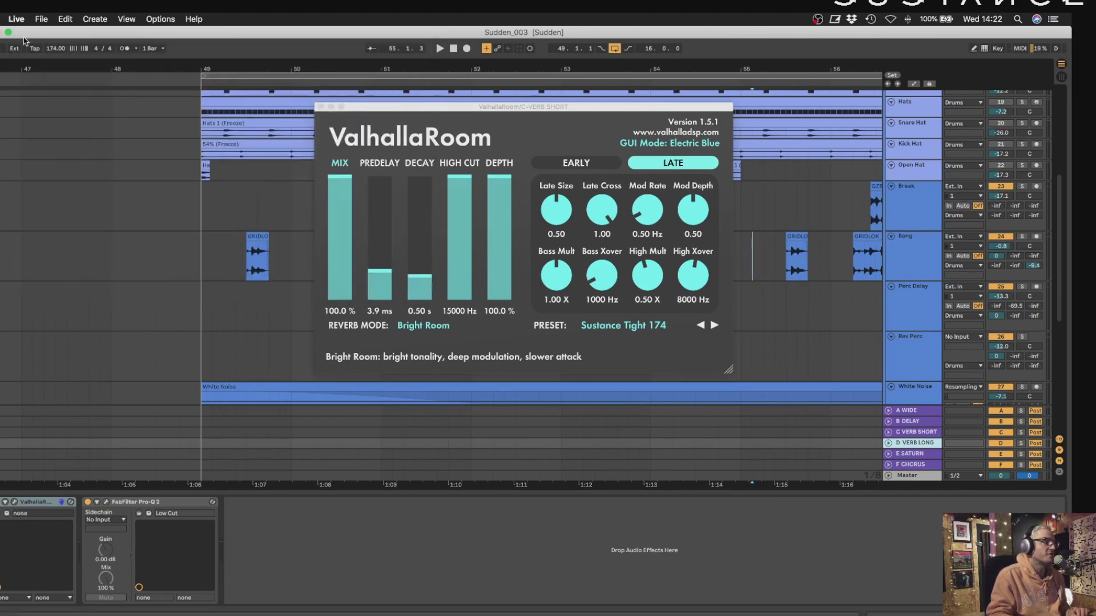
click(318, 107)
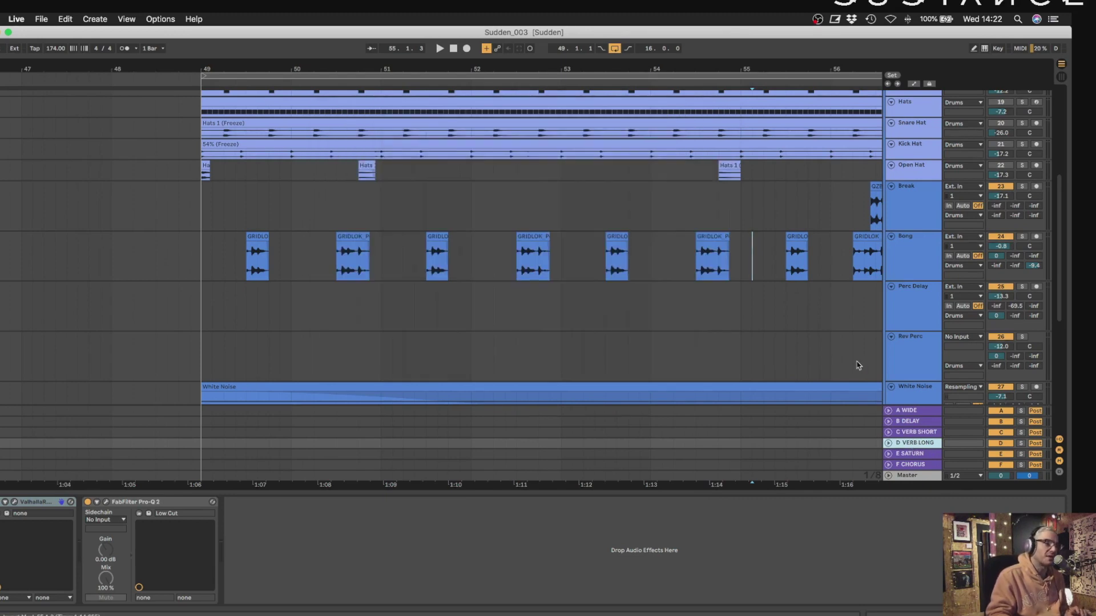
Open FabFilter Saturn on the E SATURN return to examine its saturation bands and browse its preset categories.
click(912, 455)
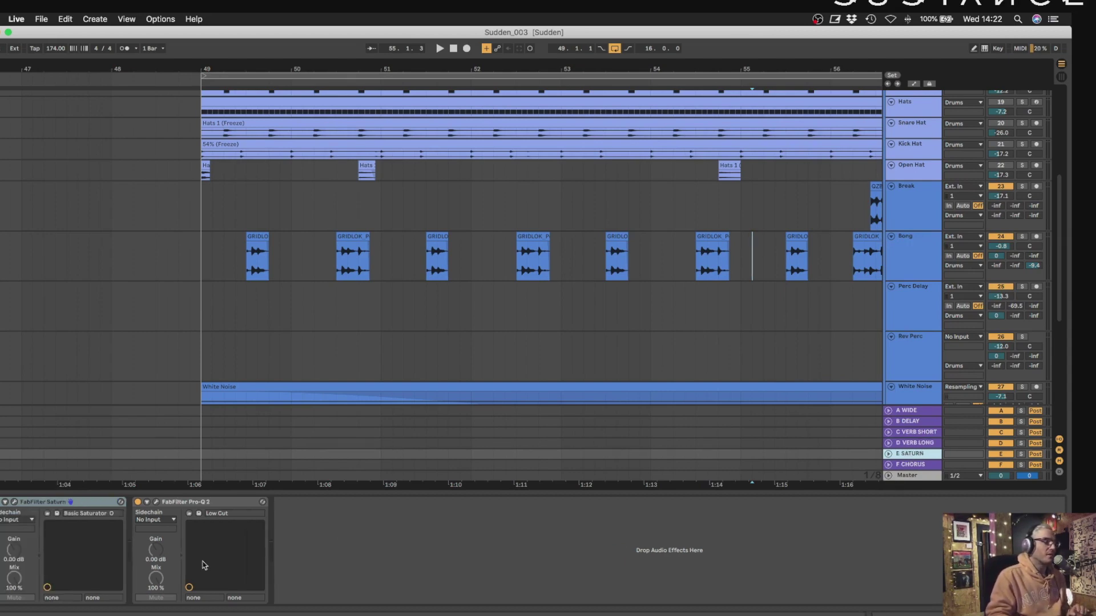
click(17, 504)
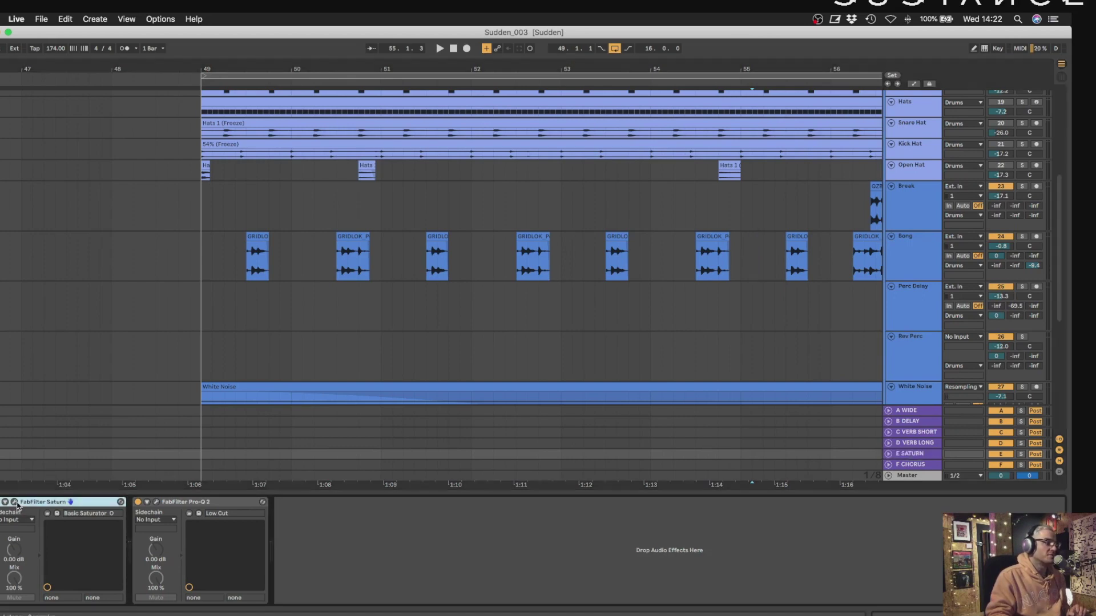
click(15, 502)
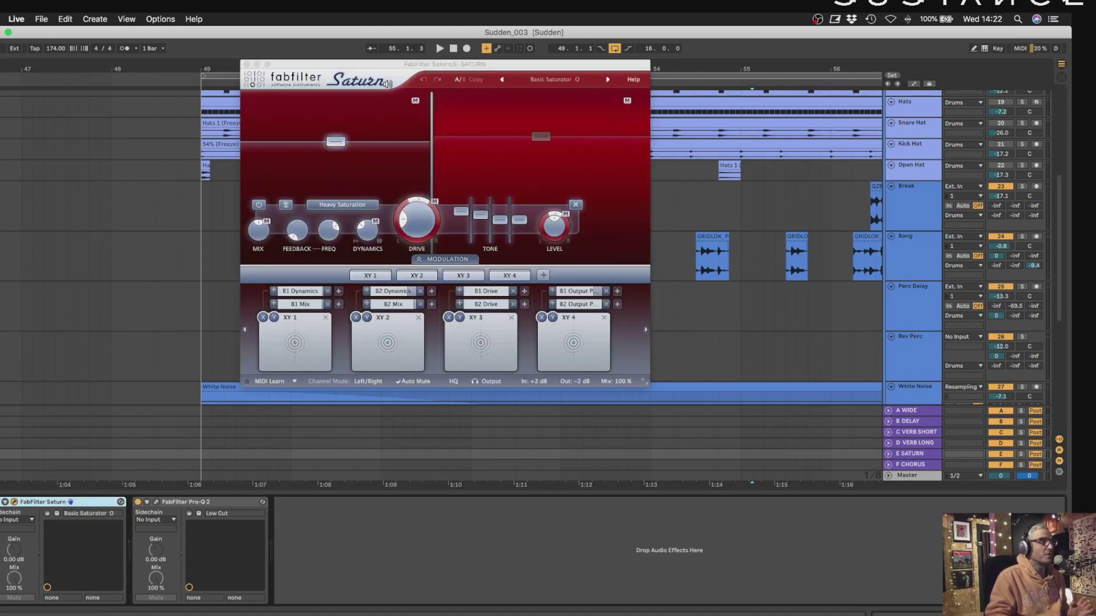
drag(708, 373, 740, 371)
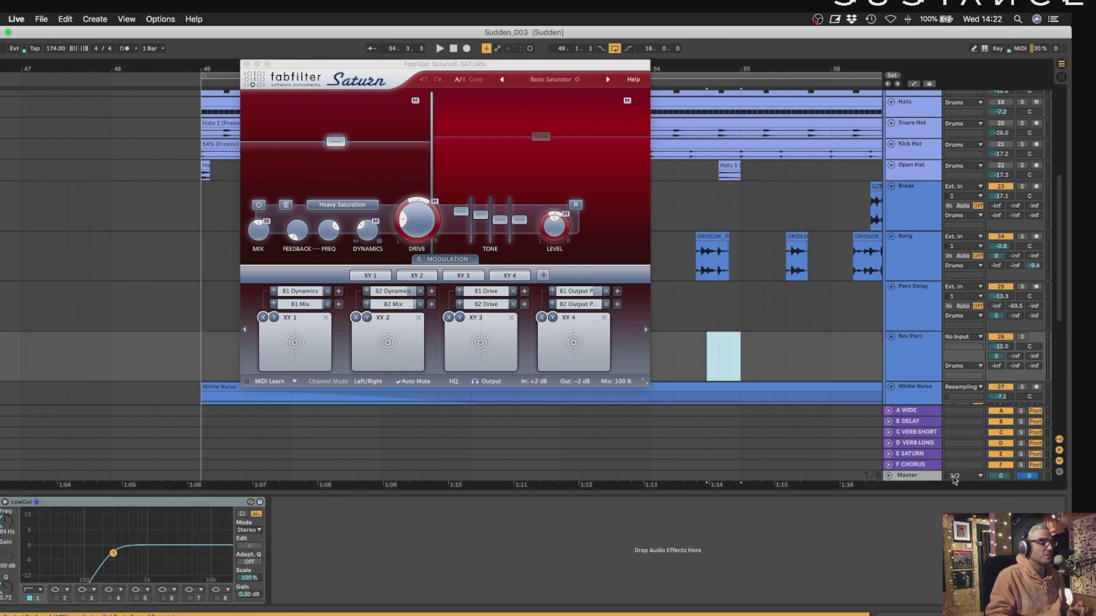
click(915, 454)
click(547, 82)
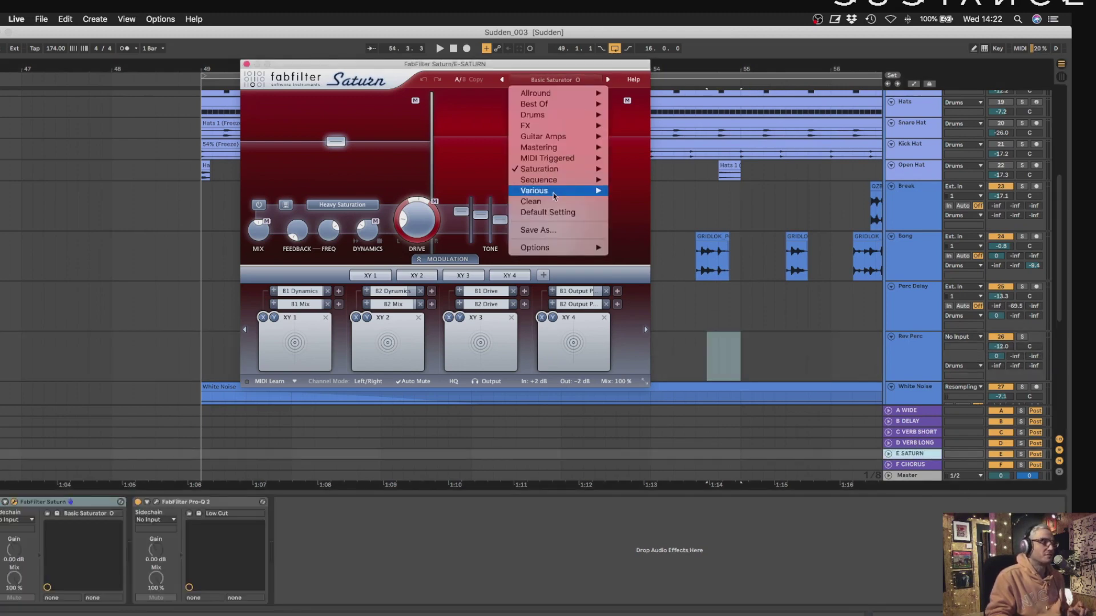
click(439, 127)
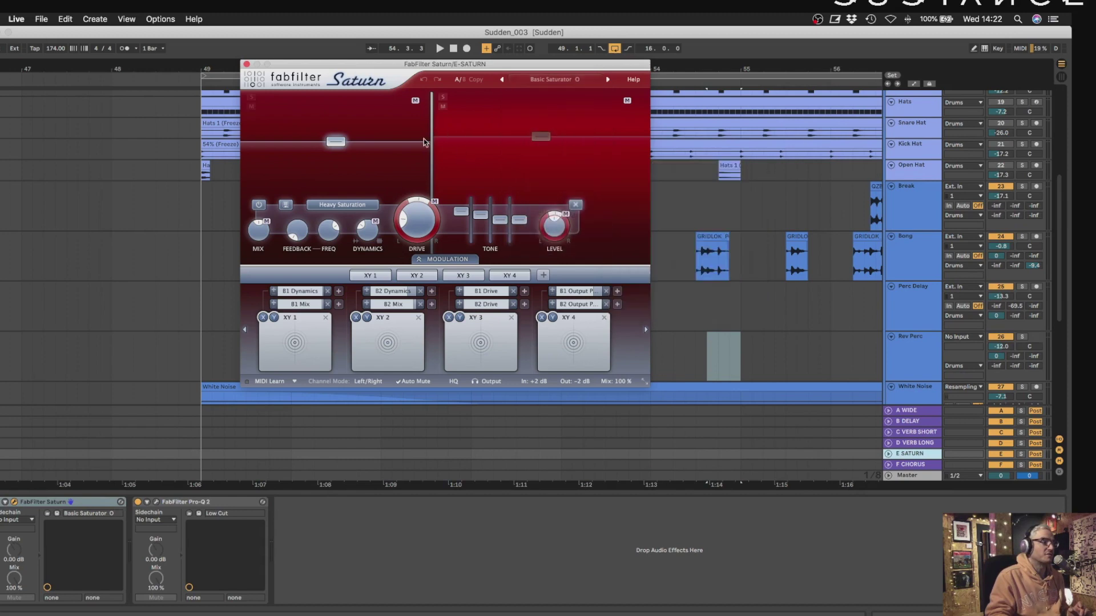
click(247, 64)
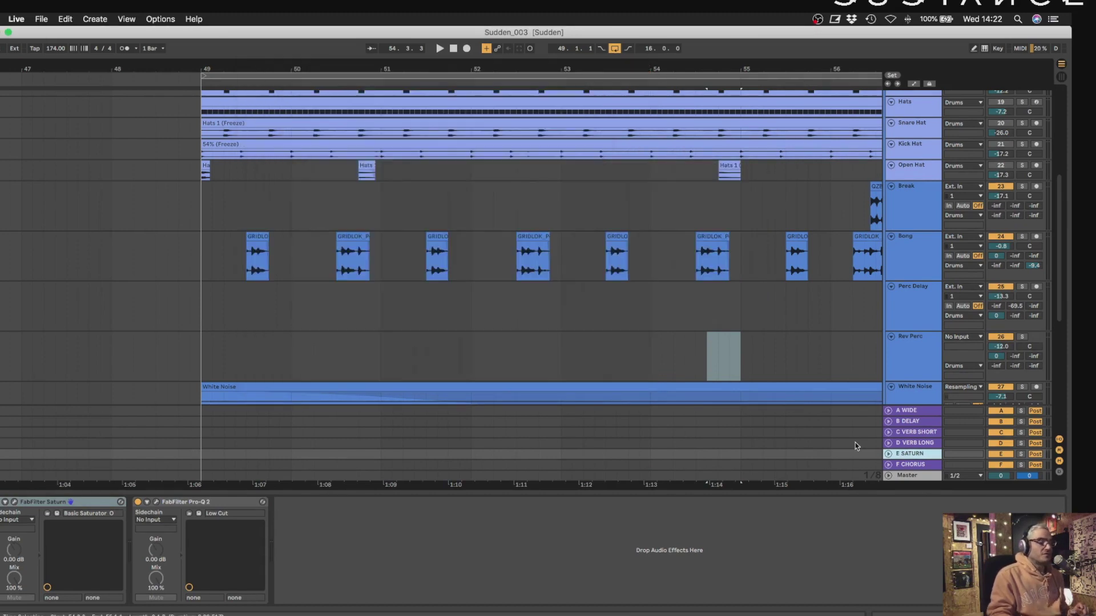
Solo the Bong track and play it near bar 54 with its E SATURN send at -58.0, and clear the solo.
click(1022, 236)
key(space)
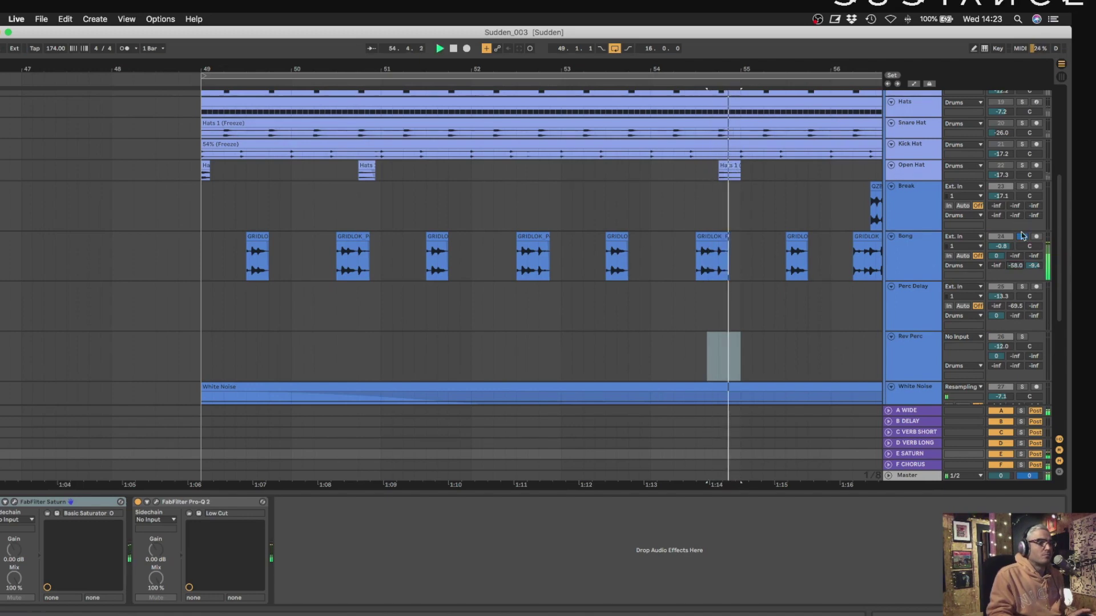
click(1021, 236)
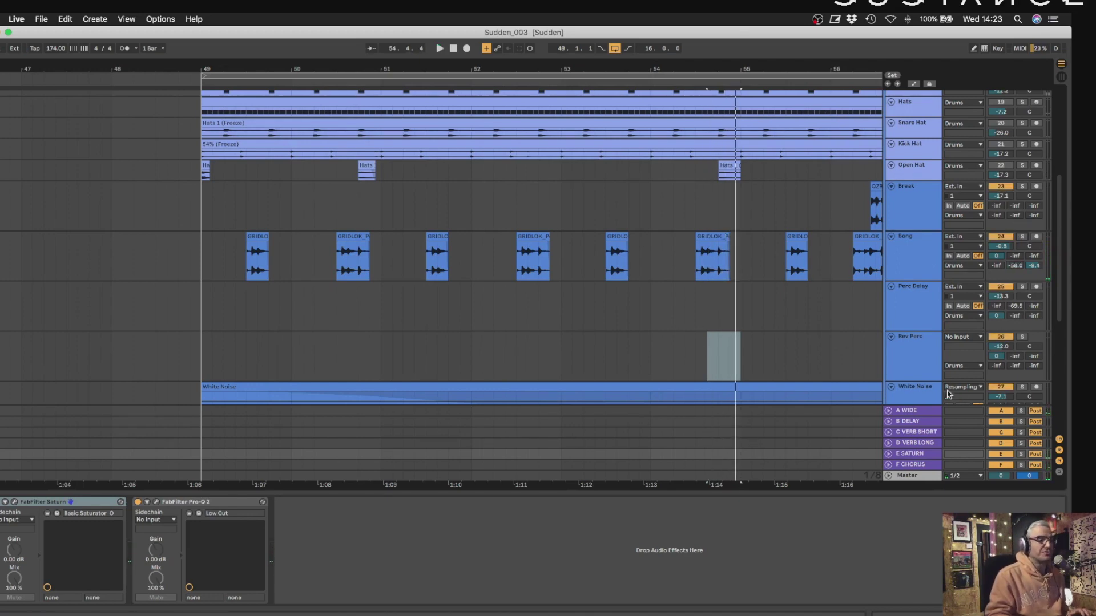
Open the OSL Chorus on the F CHORUS return to examine its rate, depth, filter and dry/wet settings, and close it.
scroll(765, 444, down, 3)
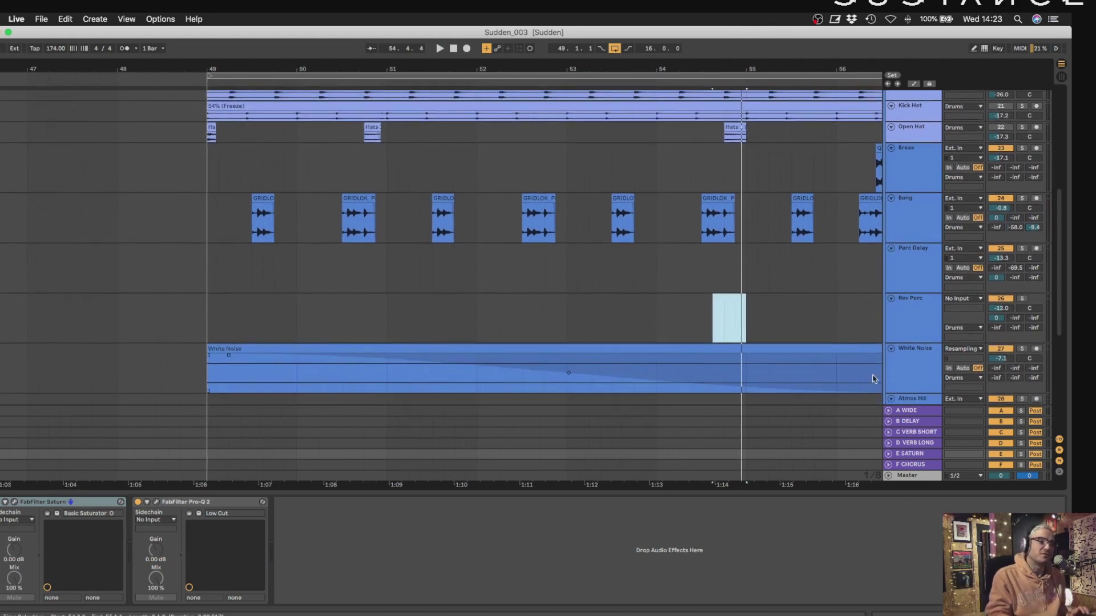
click(914, 466)
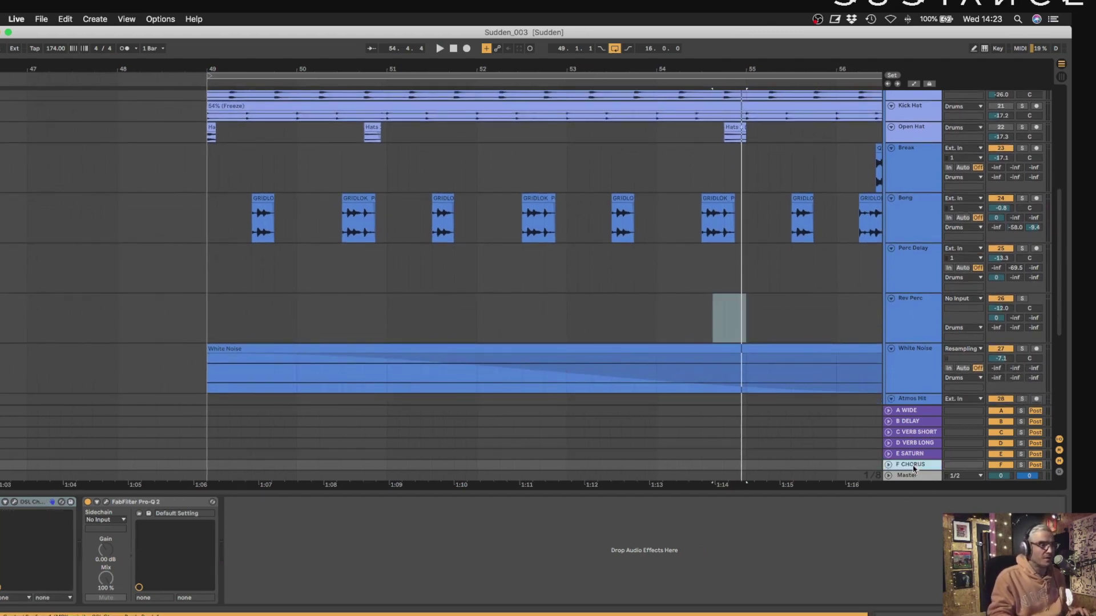
click(15, 505)
drag(351, 82, 481, 197)
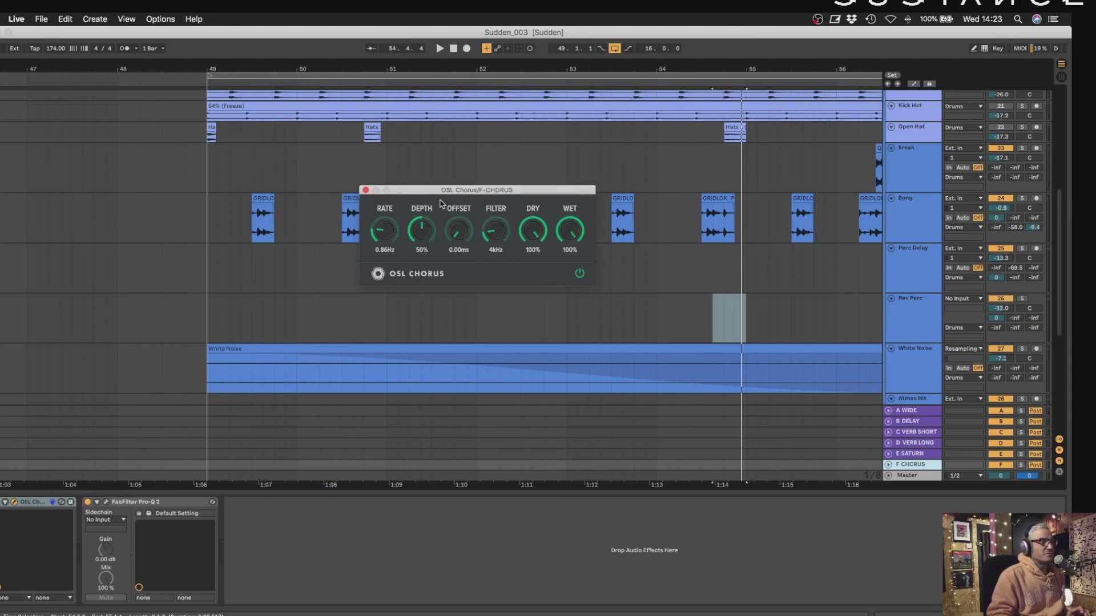
drag(445, 197, 493, 258)
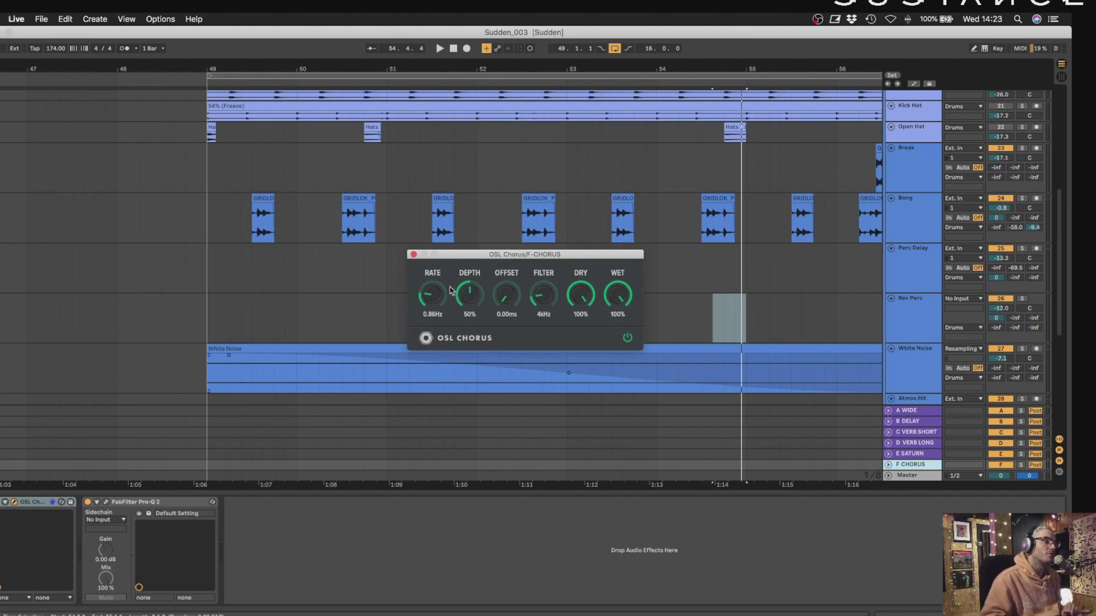
click(414, 256)
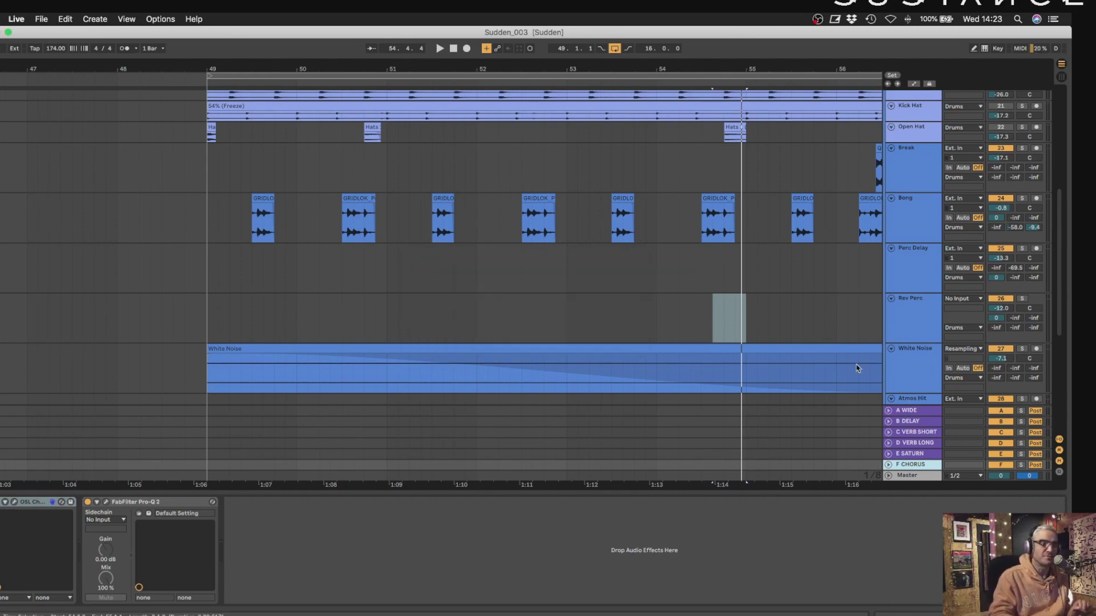
Hide the return tracks and play the arrangement from bar 49.
click(797, 199)
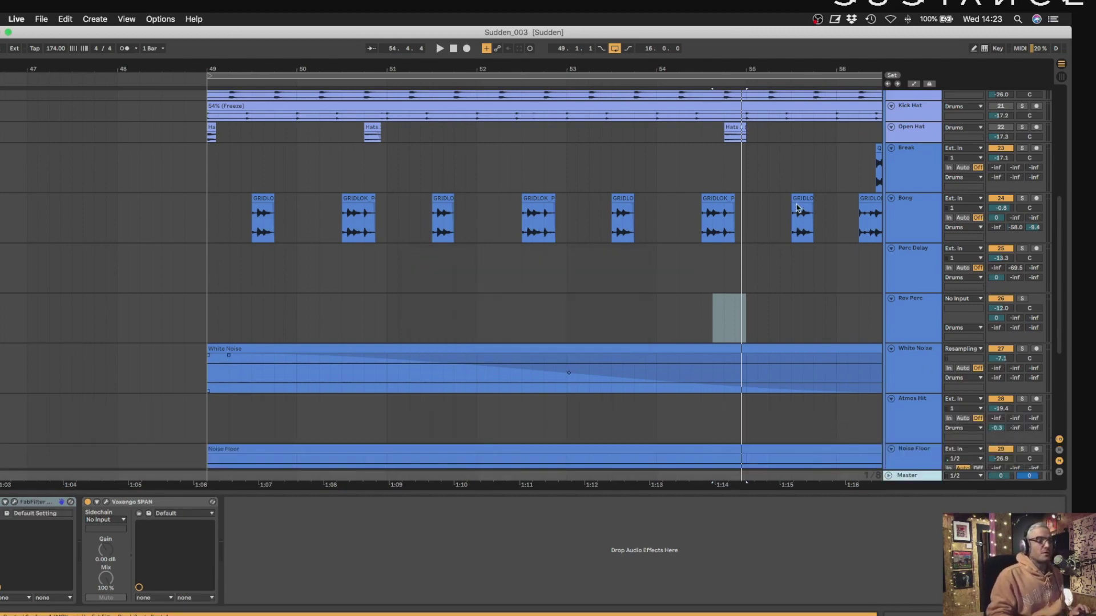
drag(747, 69, 747, 34)
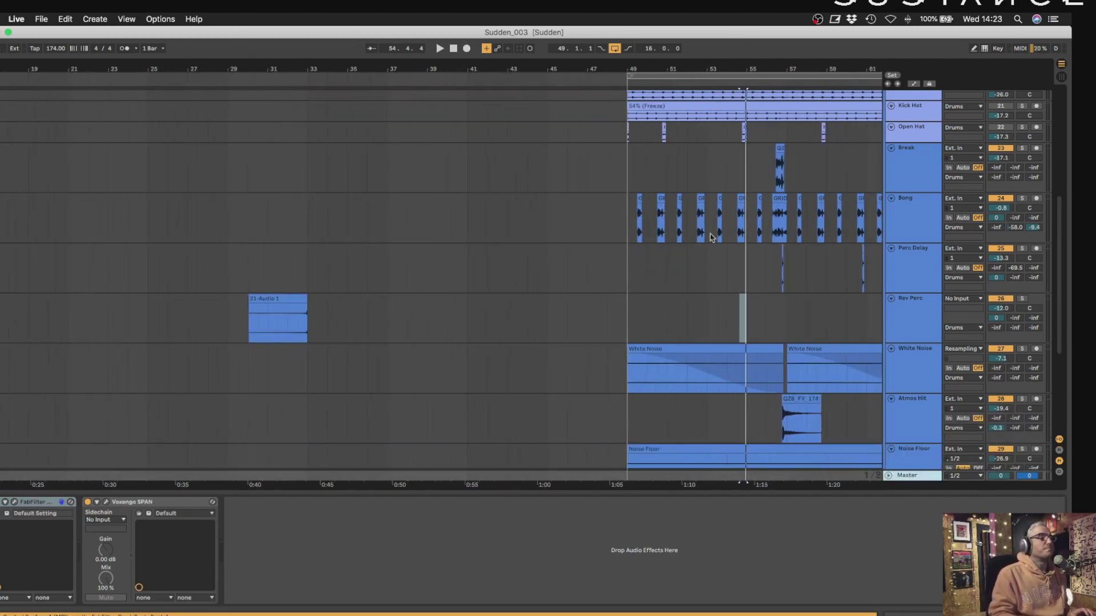
click(632, 272)
key(space)
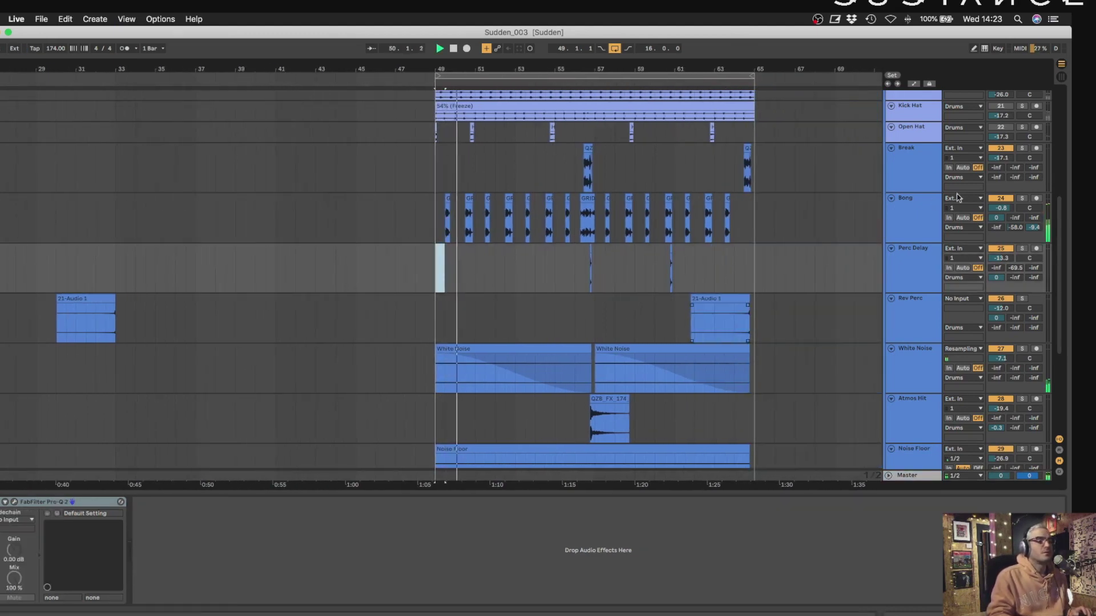
scroll(871, 181, down, 5)
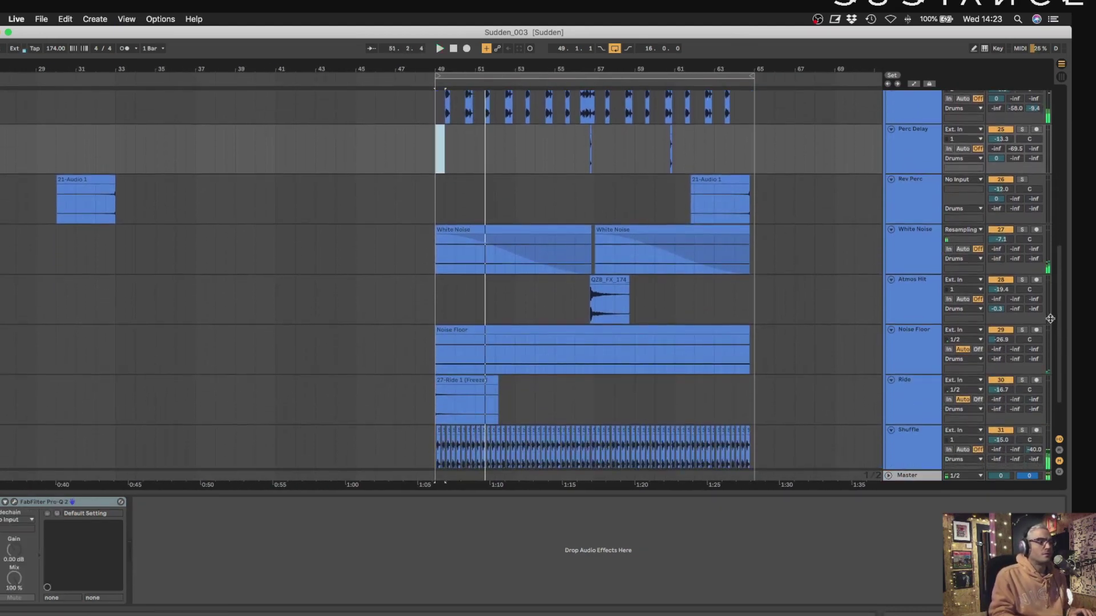
Play the White Noise track soloed from bar 49, and clear its solo.
click(1020, 230)
key(space)
click(1020, 230)
scroll(958, 297, down, 2)
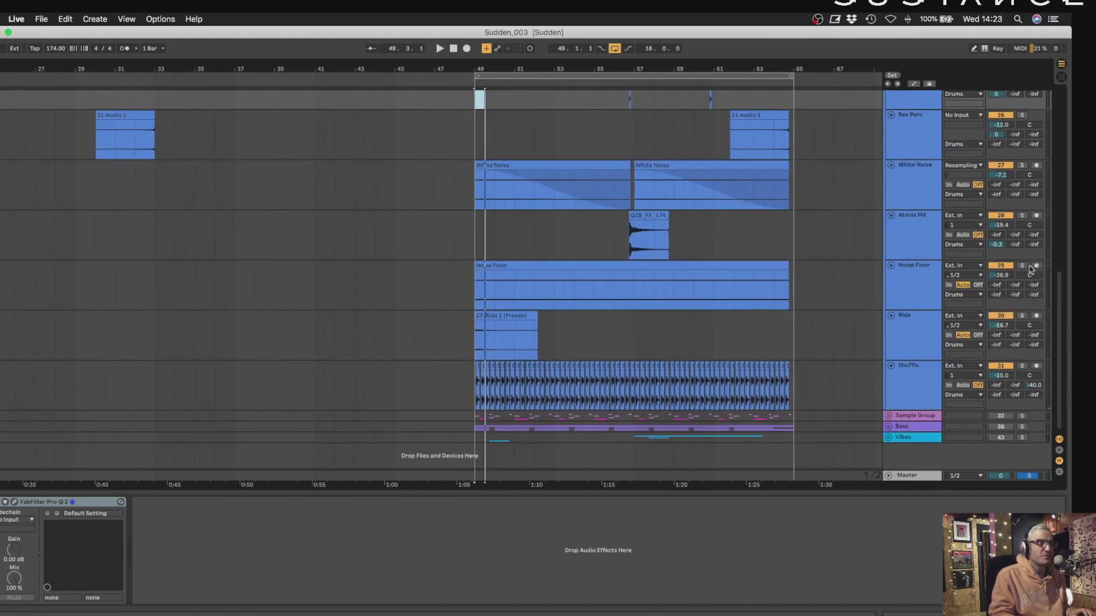
Solo the Noise Floor track, play it from bar 49, and open its clip's sample settings.
click(1023, 265)
key(space)
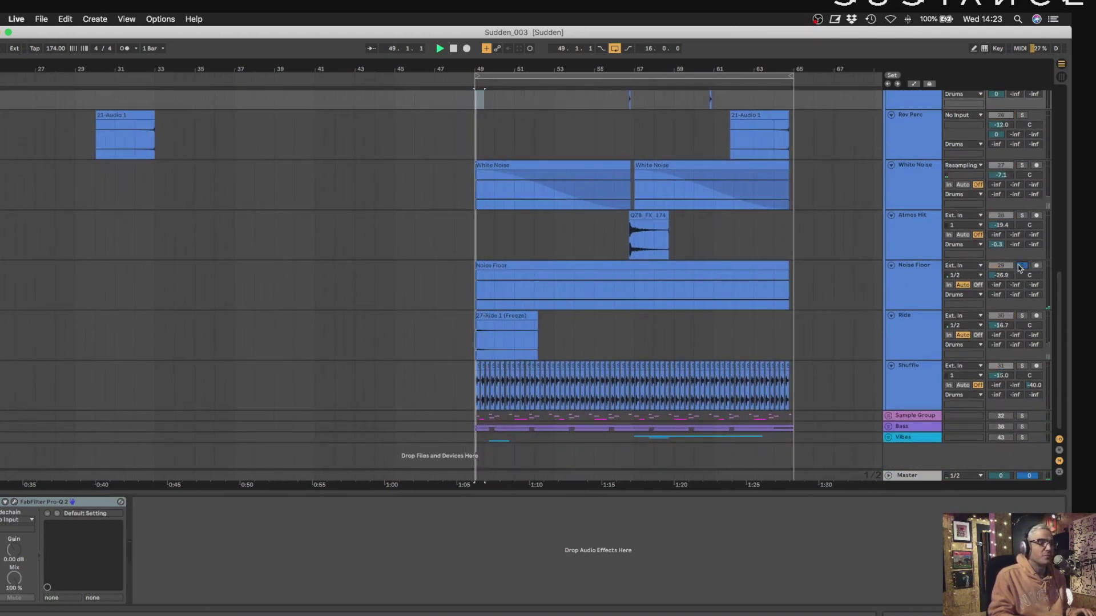
click(562, 262)
double_click(562, 262)
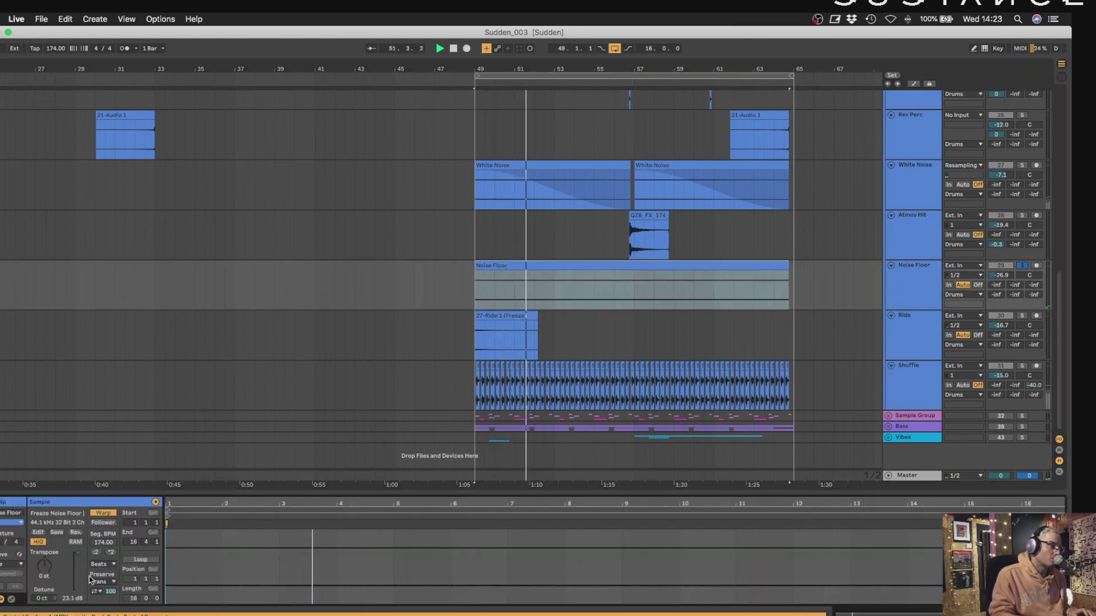
Clear the Noise Floor solo, show the track's Duck, LowCut and PenCake2 devices, and play it in the mix.
click(1022, 266)
click(444, 273)
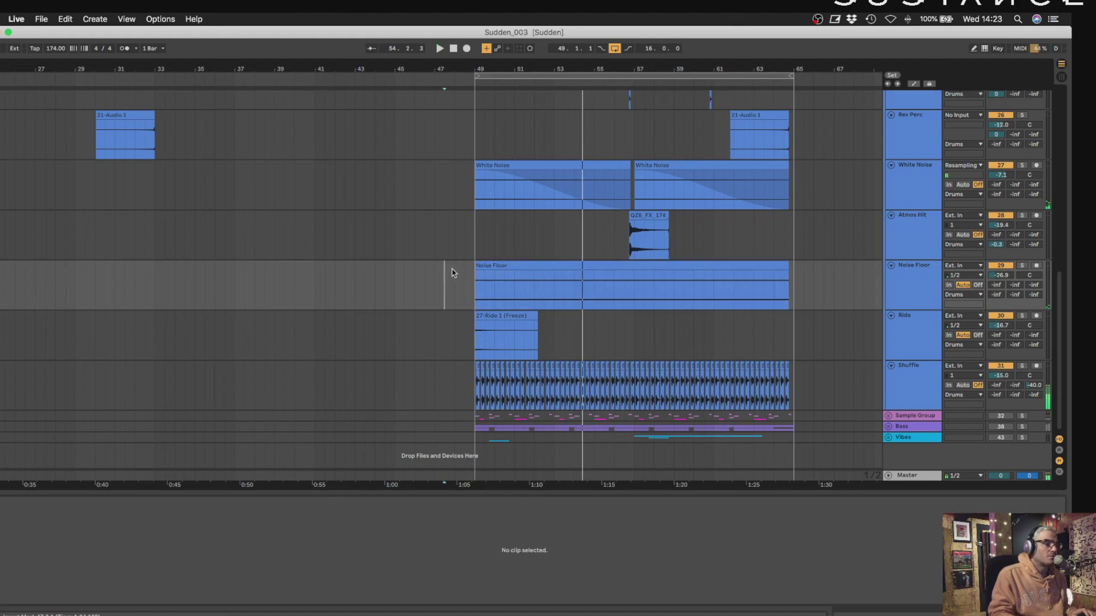
click(910, 285)
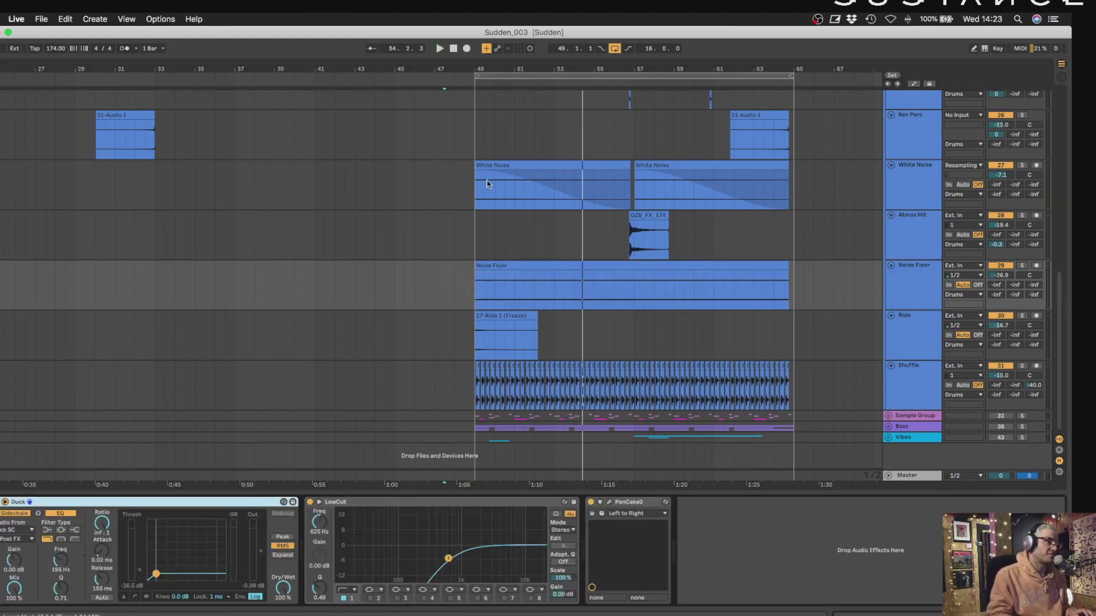
key(space)
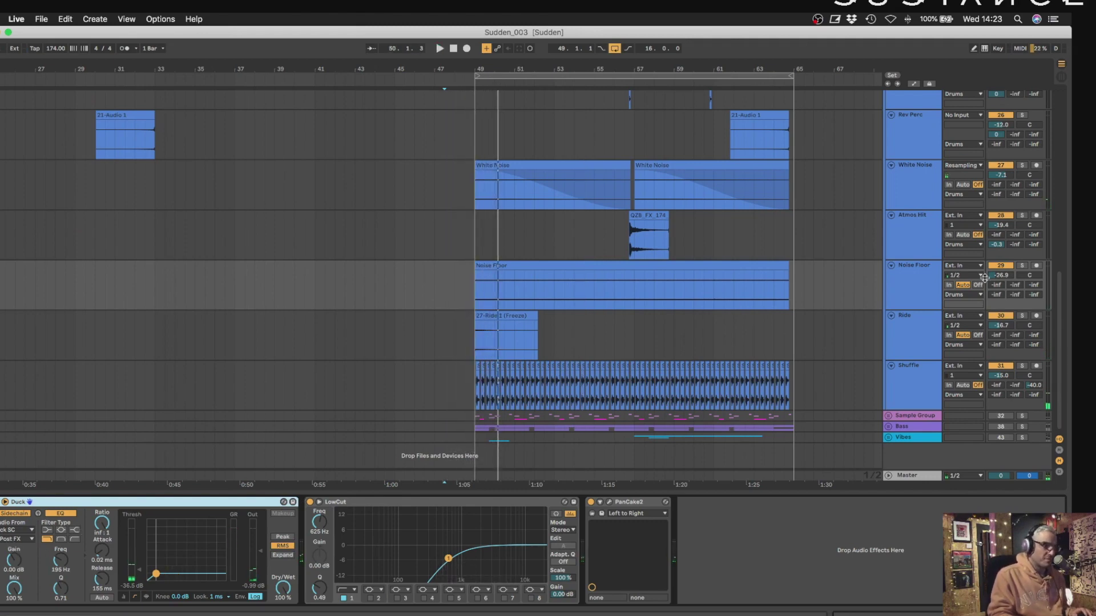
Play the Ride track soloed from bar 49, clear its solo, and listen to it in the mix.
click(925, 332)
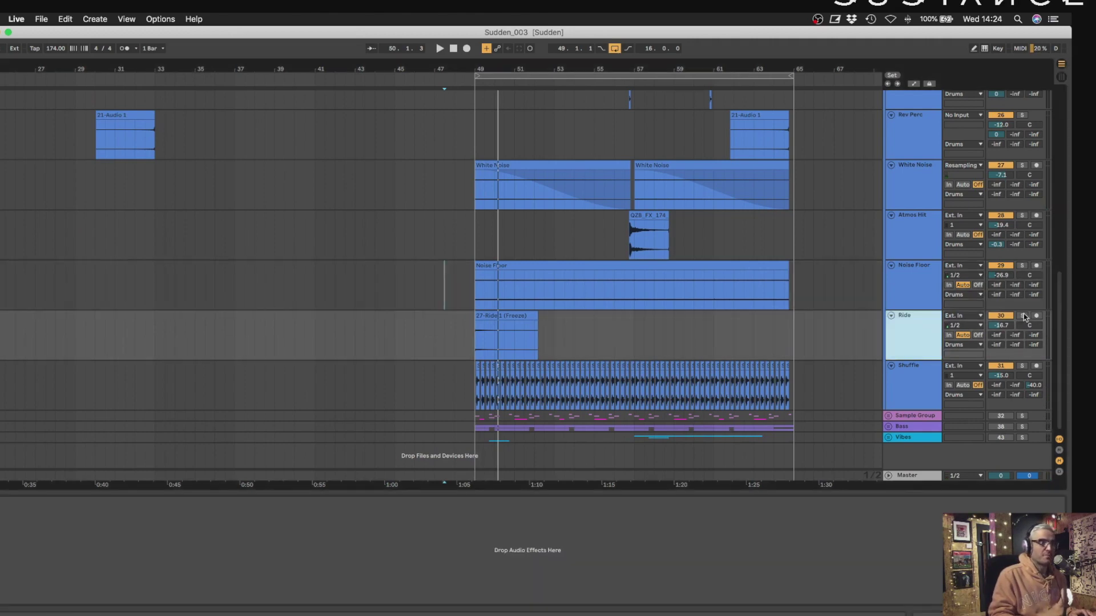
click(1022, 316)
key(space)
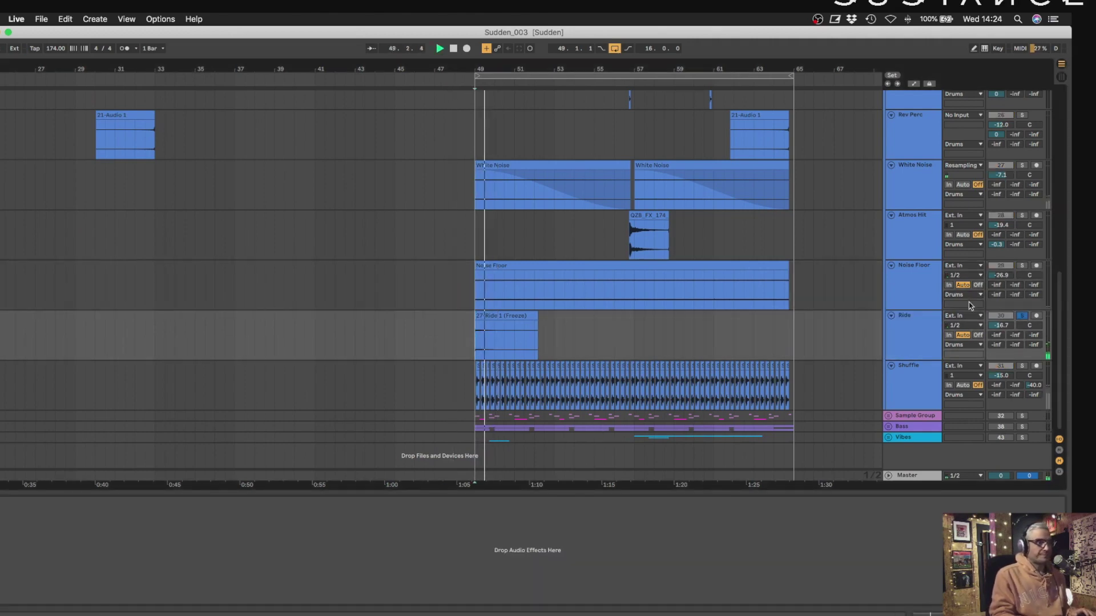
click(910, 342)
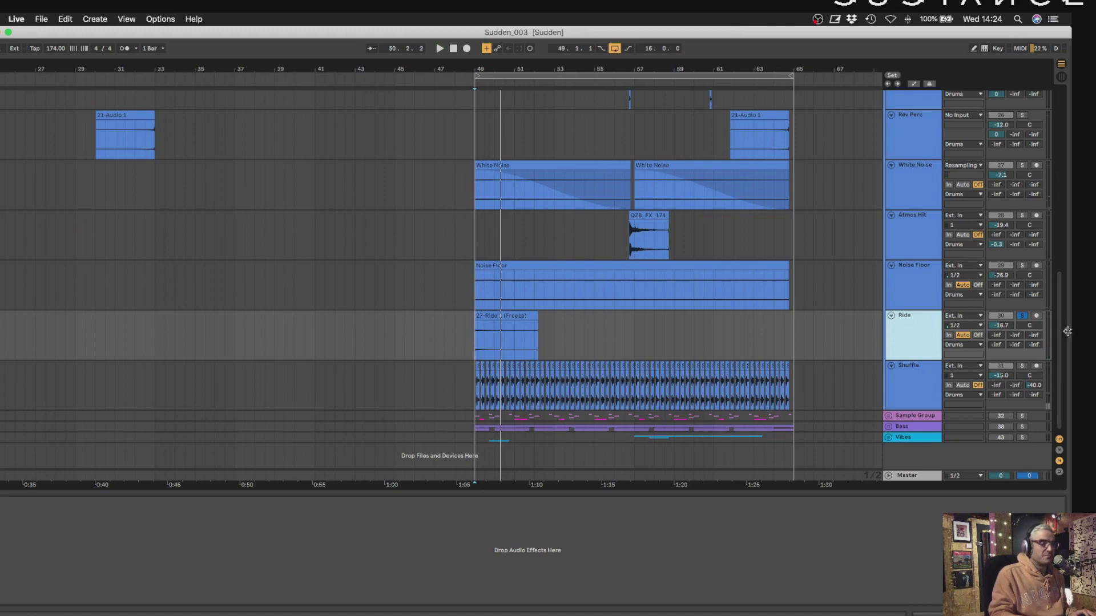
click(1023, 317)
key(space)
key(space)
Solo the Shuffle track, play it from bar 49, and show its effects chain with the kick and snare Duck devices.
click(1022, 366)
key(space)
click(925, 385)
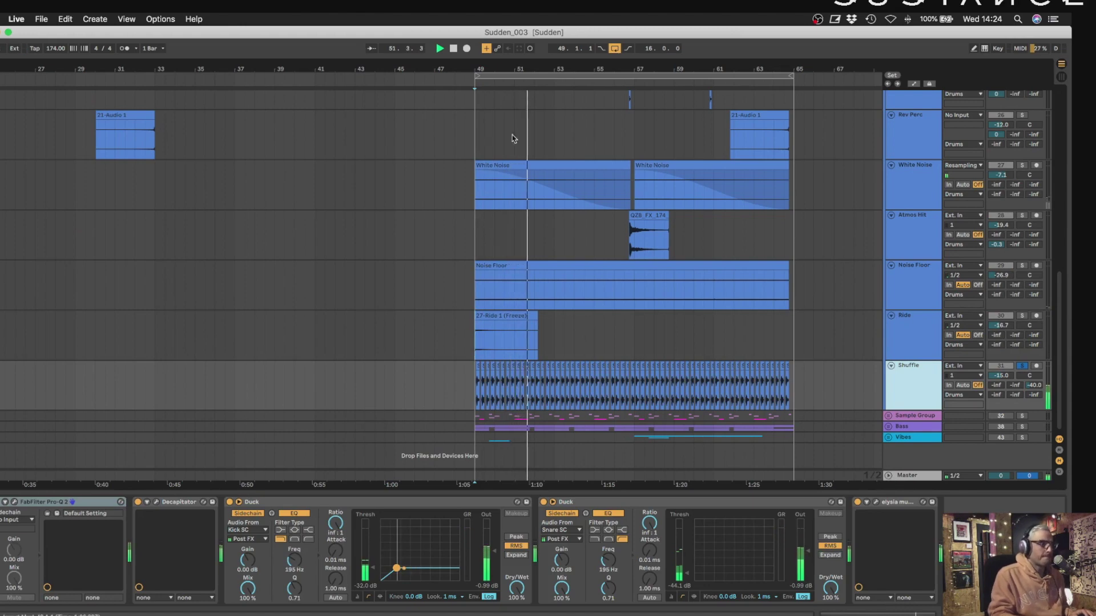
Examine the Shuffle clips and the gaps between them in bar 49 while playing them soloed and in the mix.
drag(475, 64, 474, 172)
key(space)
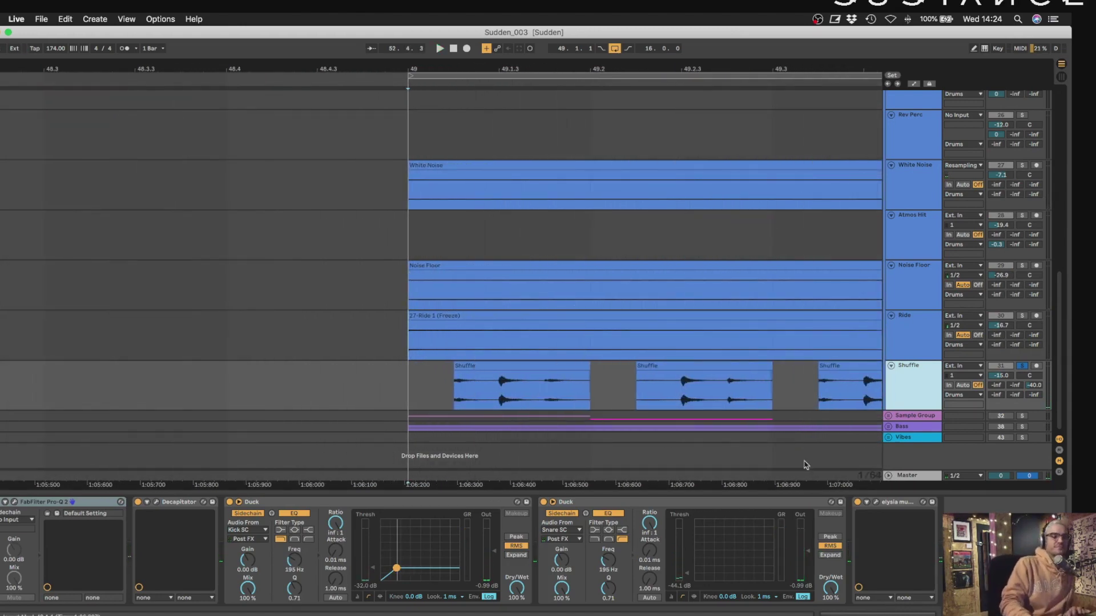
drag(627, 69, 623, 138)
key(space)
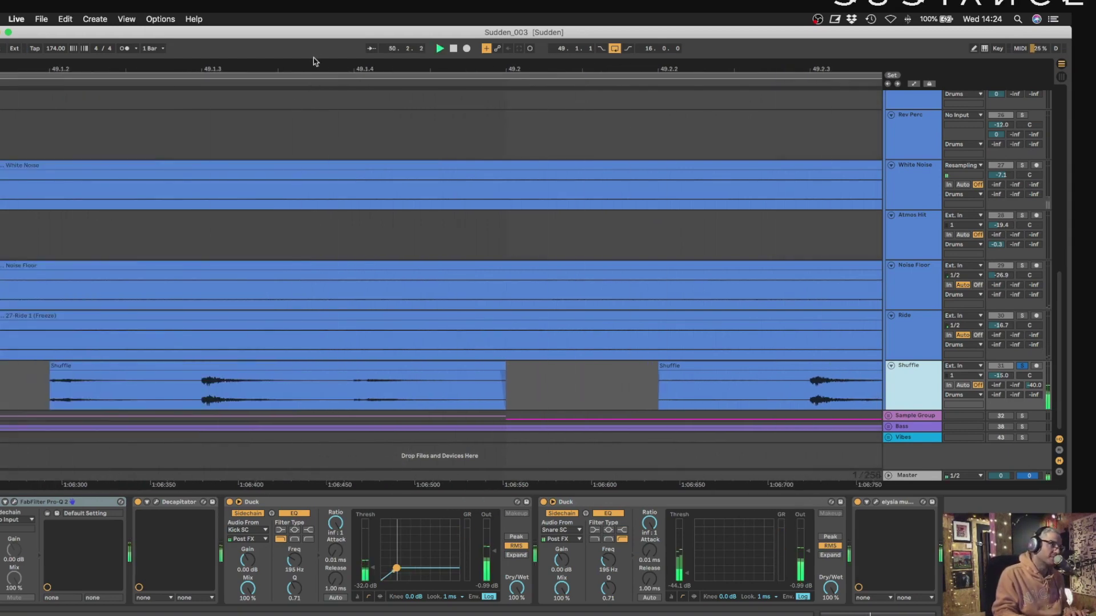
drag(310, 69, 309, 12)
key(space)
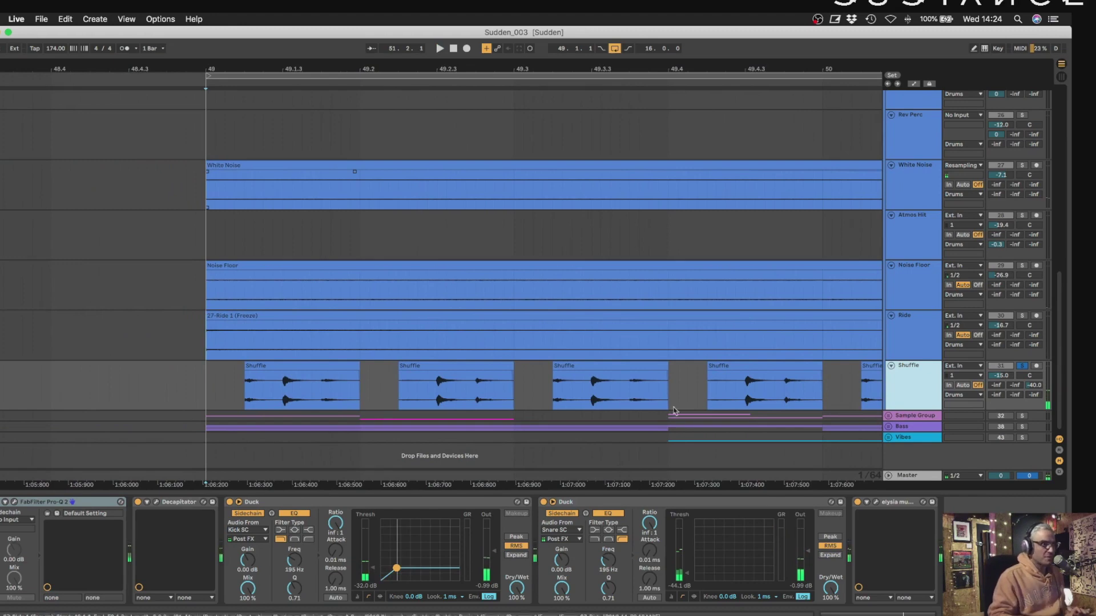
click(1021, 367)
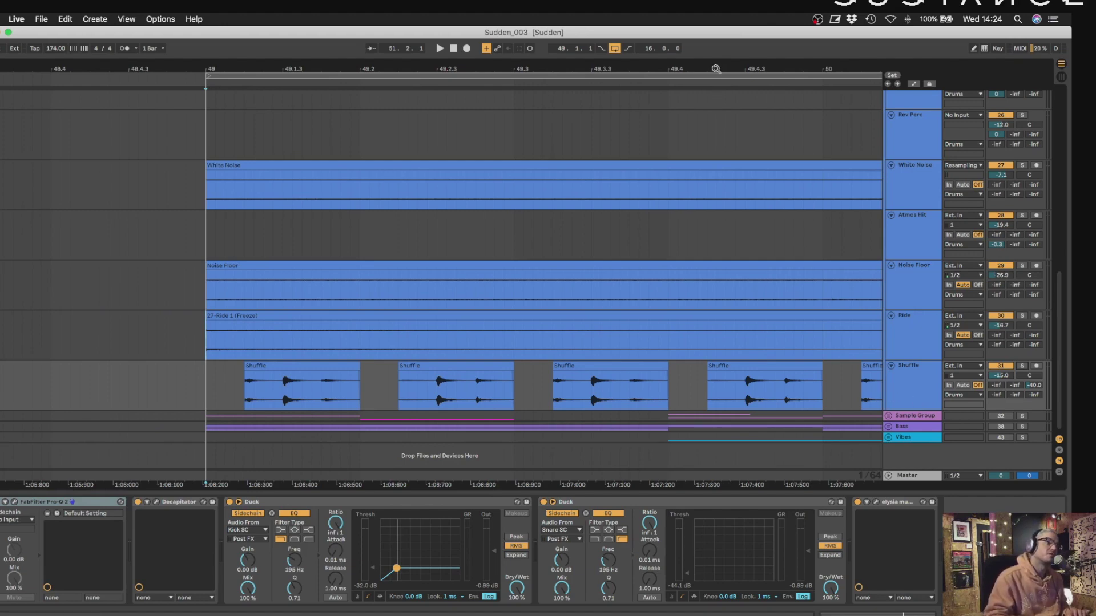
key(space)
key(space)
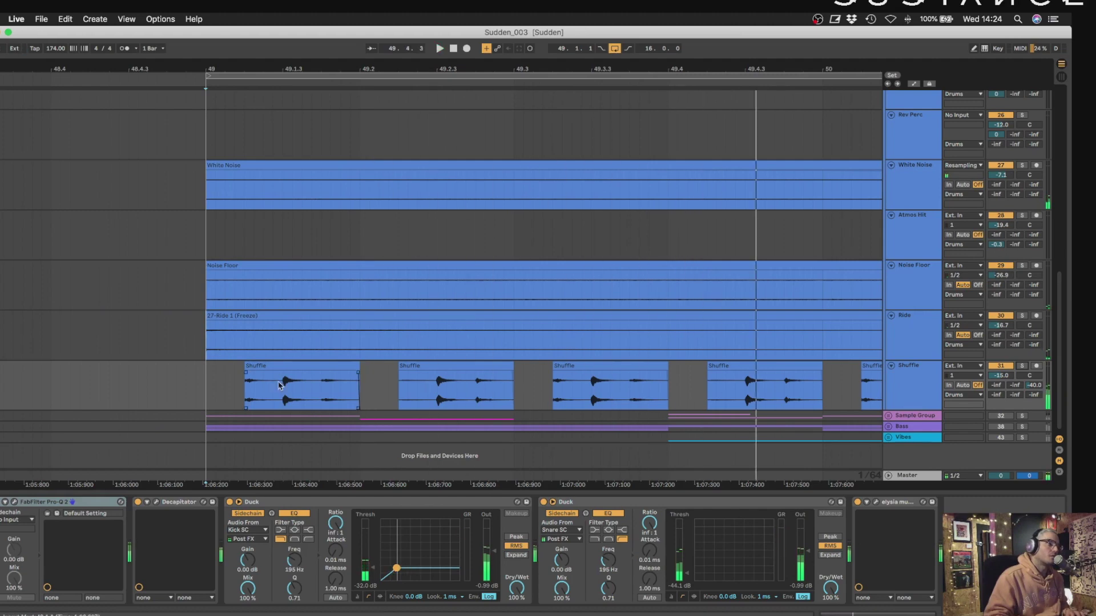
Try extending the first Shuffle clip from bar 49 to bar 56, and play it in the mix and soloed.
drag(414, 74, 413, 23)
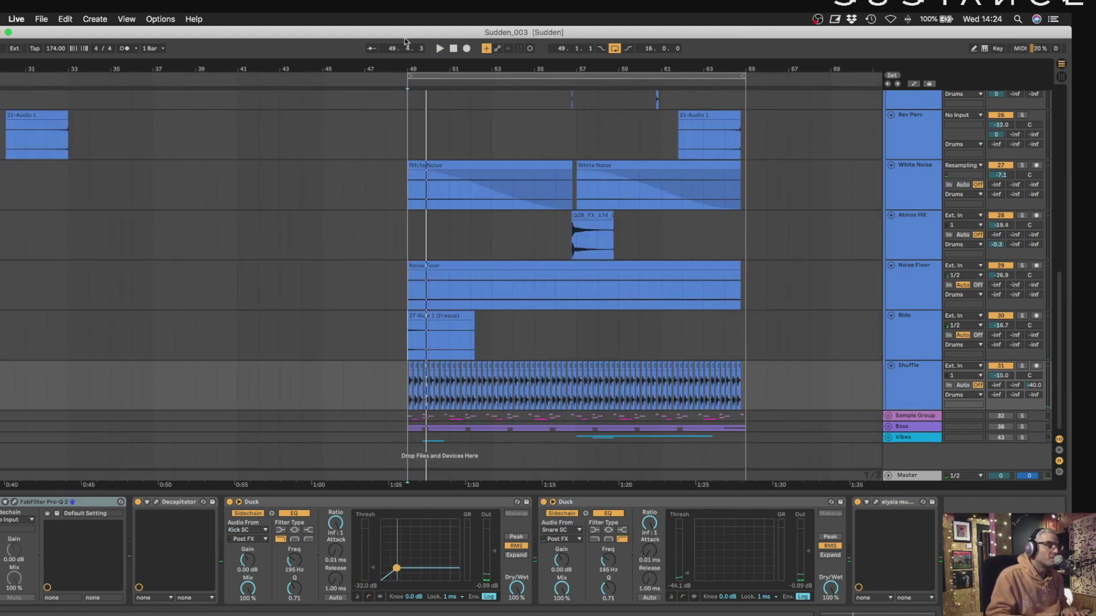
drag(418, 75, 415, 108)
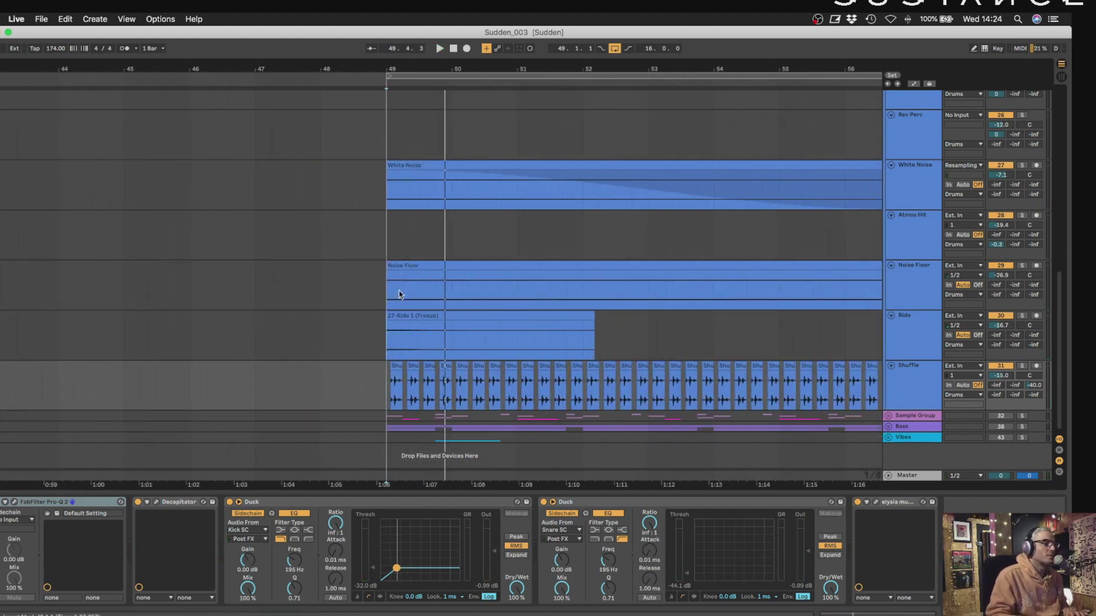
click(393, 370)
drag(403, 370, 845, 371)
key(space)
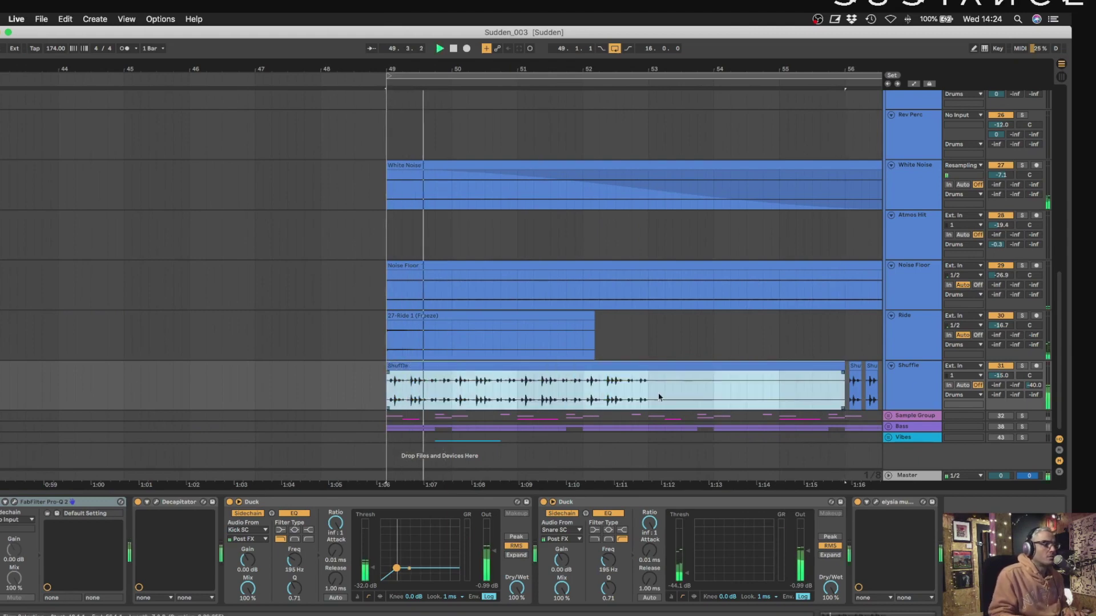
click(1022, 366)
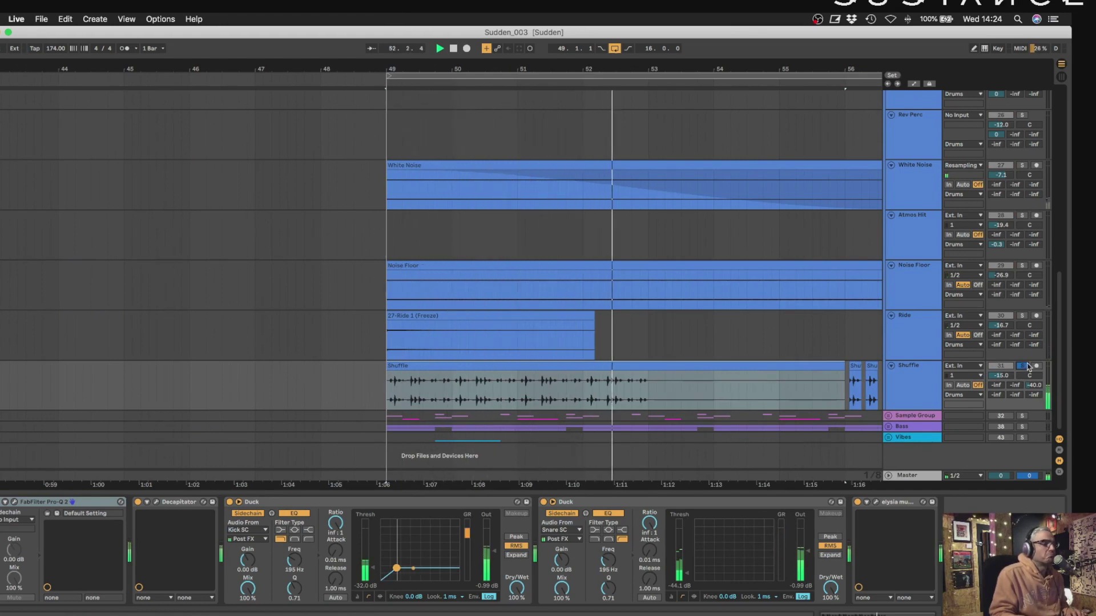
key(space)
key(super+z)
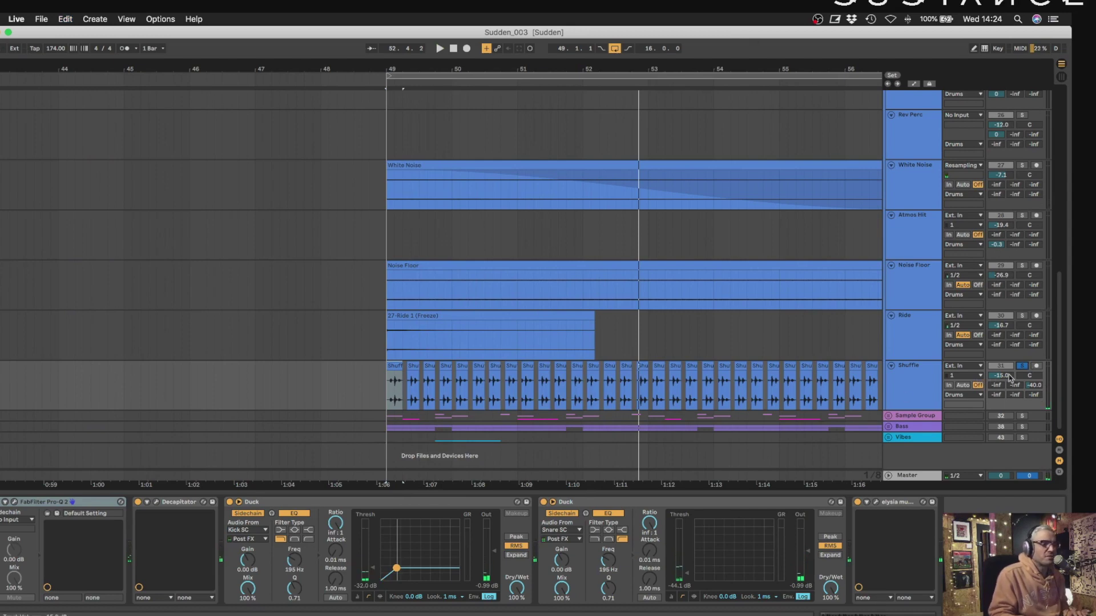
Clear the Shuffle solo, and activate the Kick, Kick Trans and both Snare tracks.
key(space)
key(space)
scroll(738, 333, up, 15)
click(1000, 239)
click(1000, 282)
click(1000, 303)
click(1006, 263)
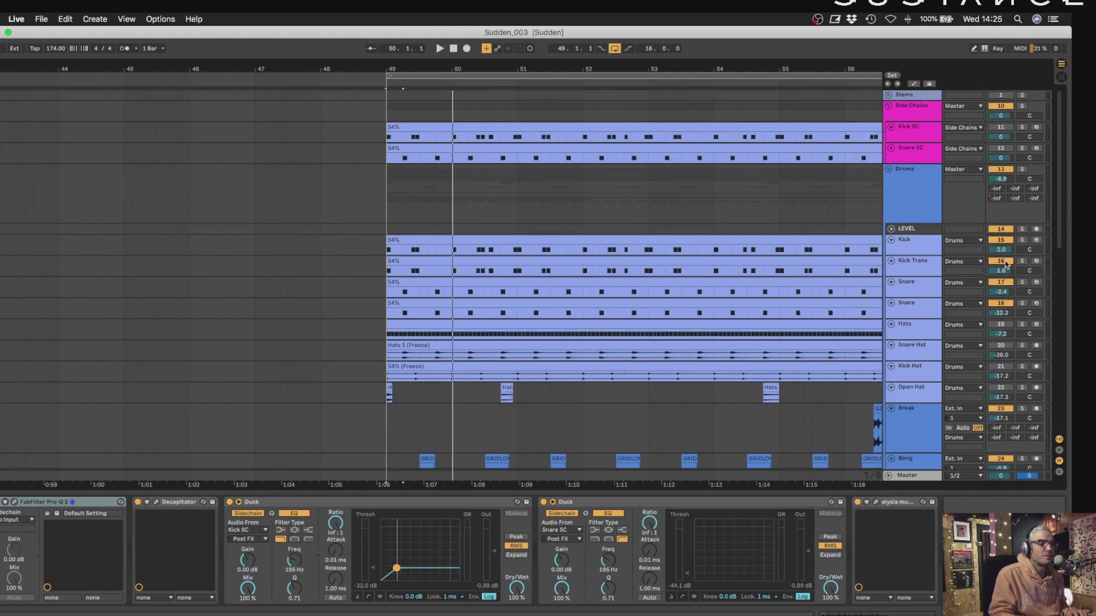
Activate the Hats, Snare Hat, Kick Hat and Open Hat tracks together, and play the drums from bar 49.
click(937, 335)
shift+click(912, 389)
click(999, 325)
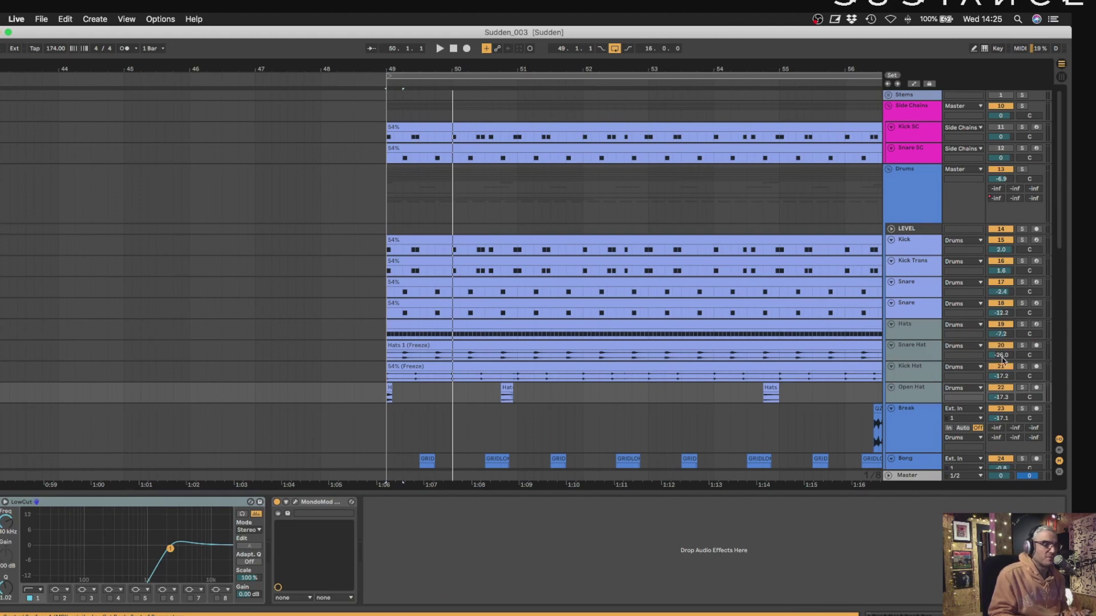
click(389, 302)
key(space)
scroll(697, 262, down, 4)
Select the tracks from Break through Shuffle, and reduce their height to match the kick, snare and hat tracks.
click(926, 328)
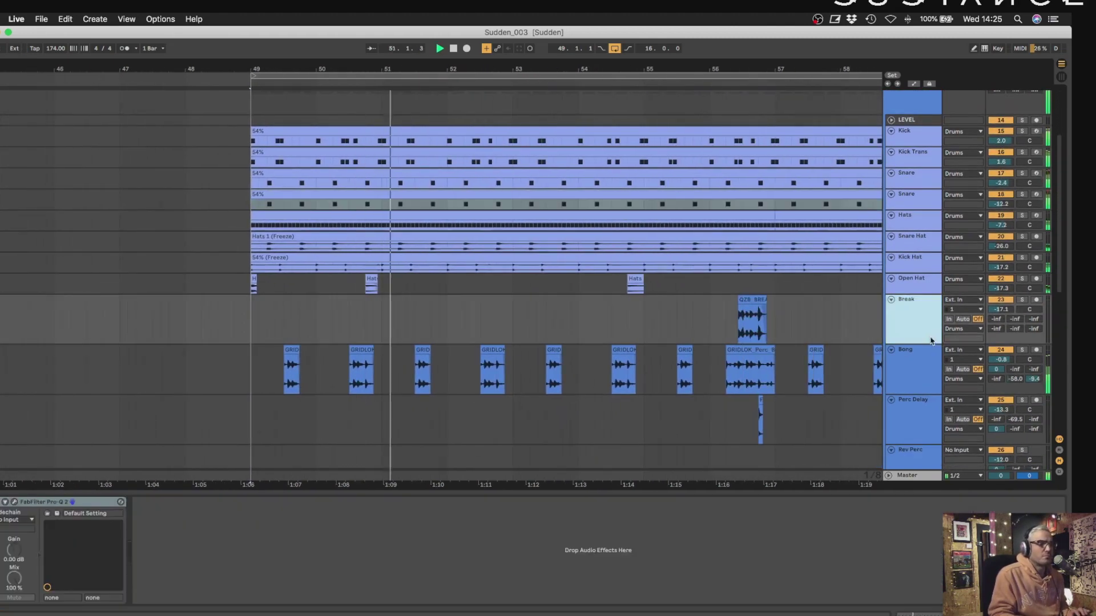
scroll(924, 361, down, 5)
scroll(925, 362, down, 8)
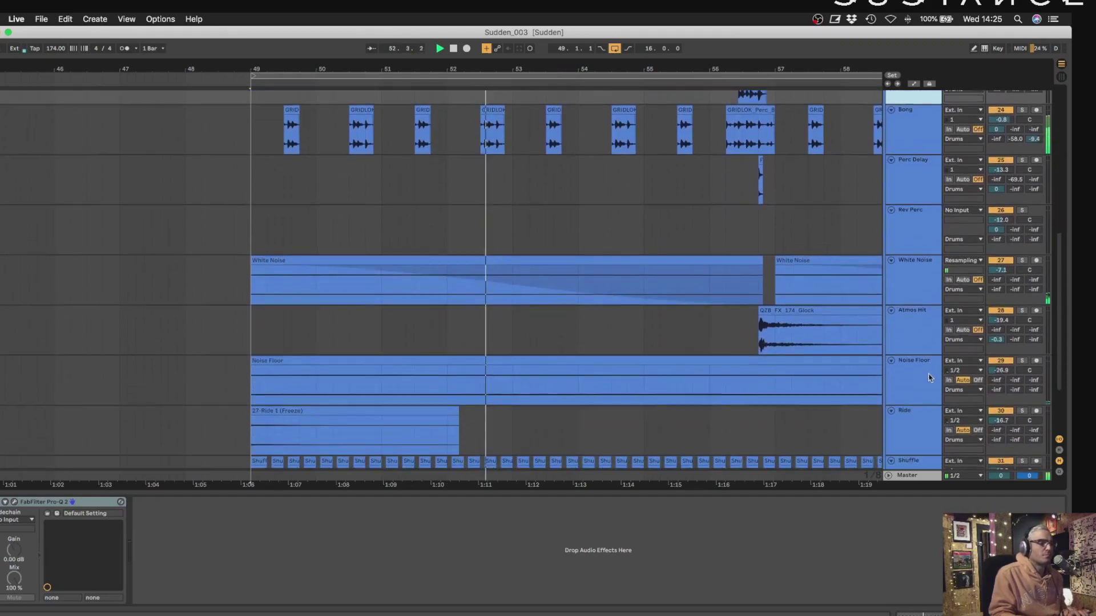
click(928, 416)
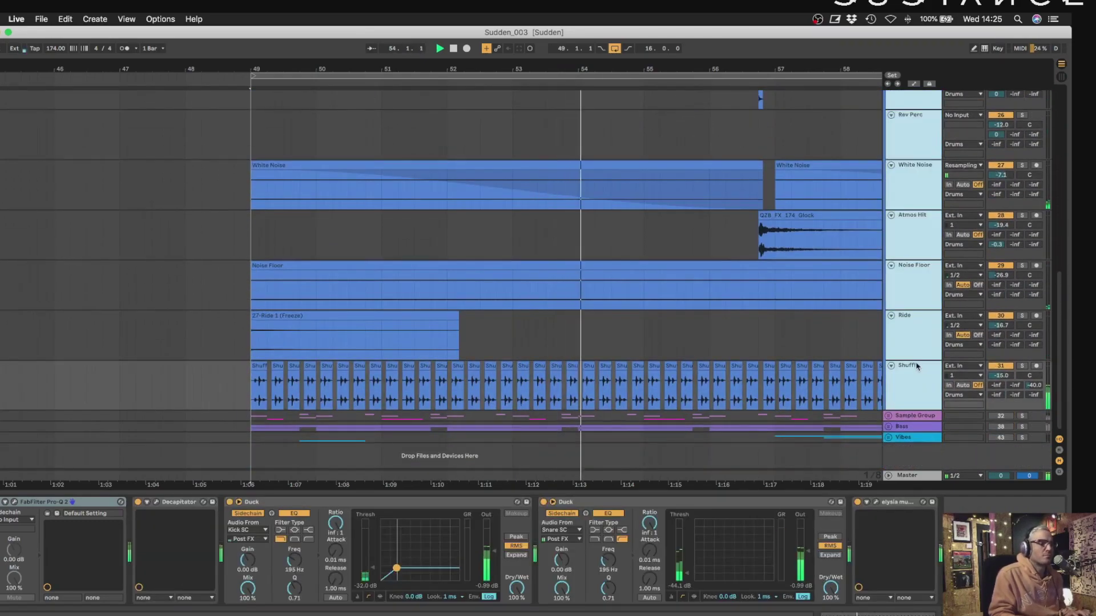
scroll(916, 334, down, 9)
scroll(916, 334, up, 11)
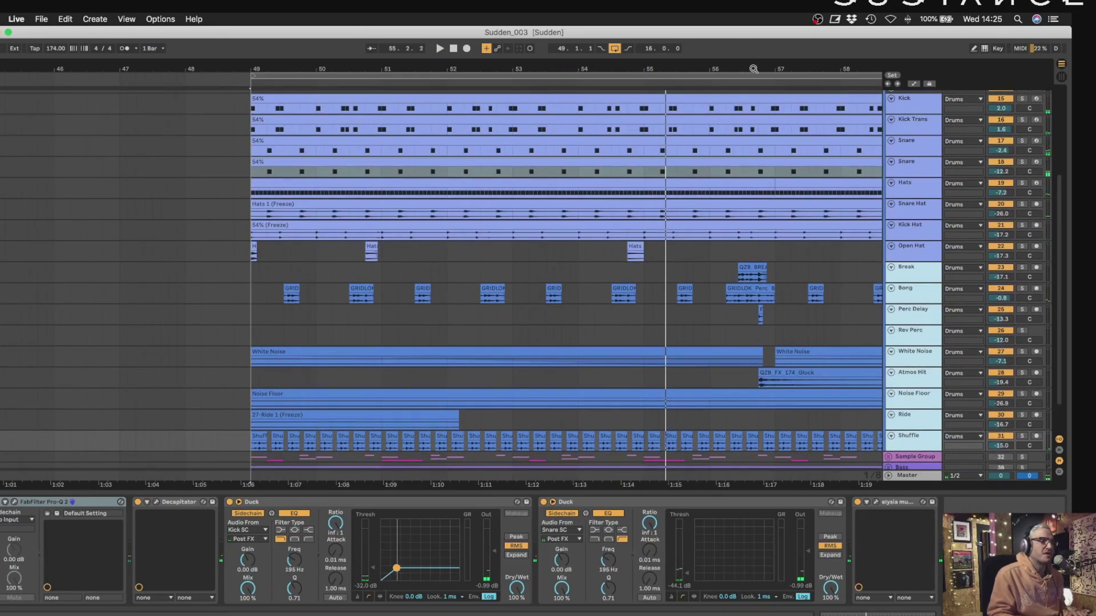
Solo the Atmos Hit track, play its clip from just before bar 57, and clear the solo.
drag(753, 69, 730, 40)
click(735, 382)
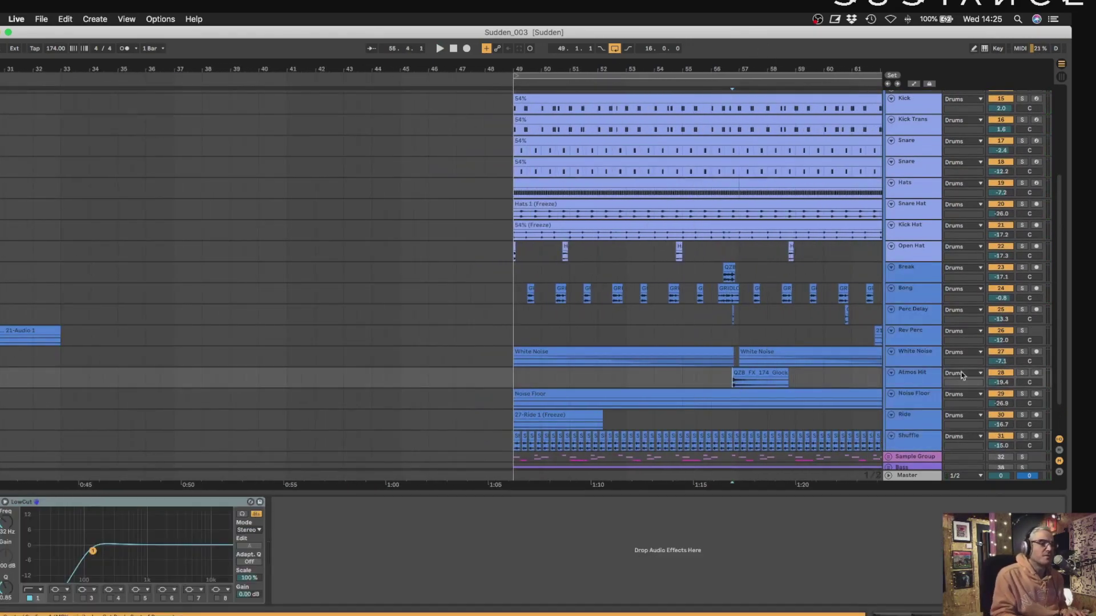
click(1022, 373)
key(space)
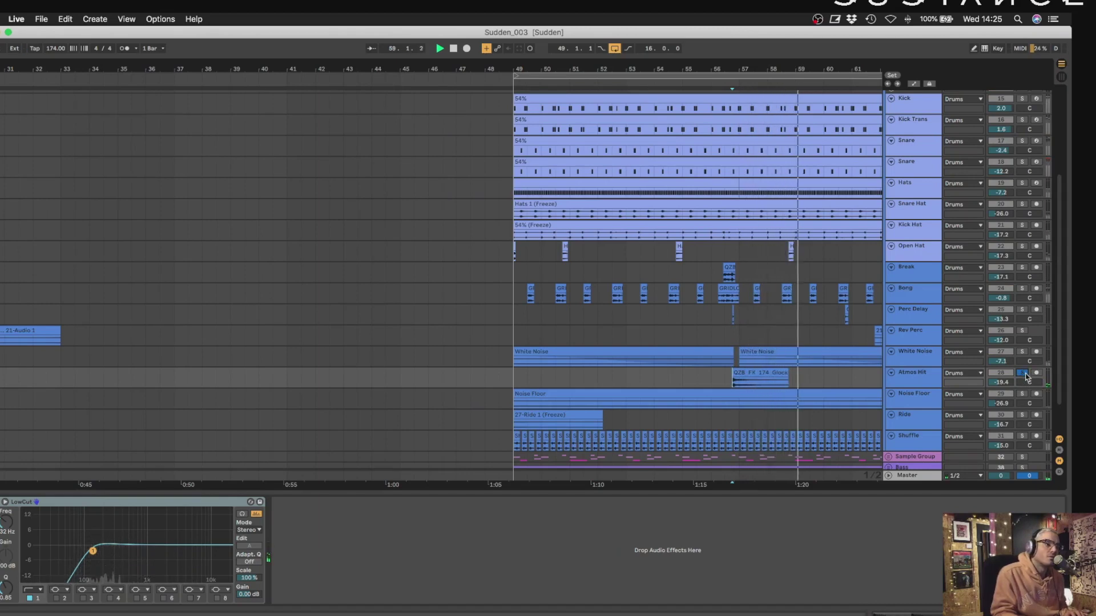
click(1023, 374)
Play the complete drum arrangement from bar 49.
scroll(641, 315, right, 6)
scroll(641, 315, down, 2)
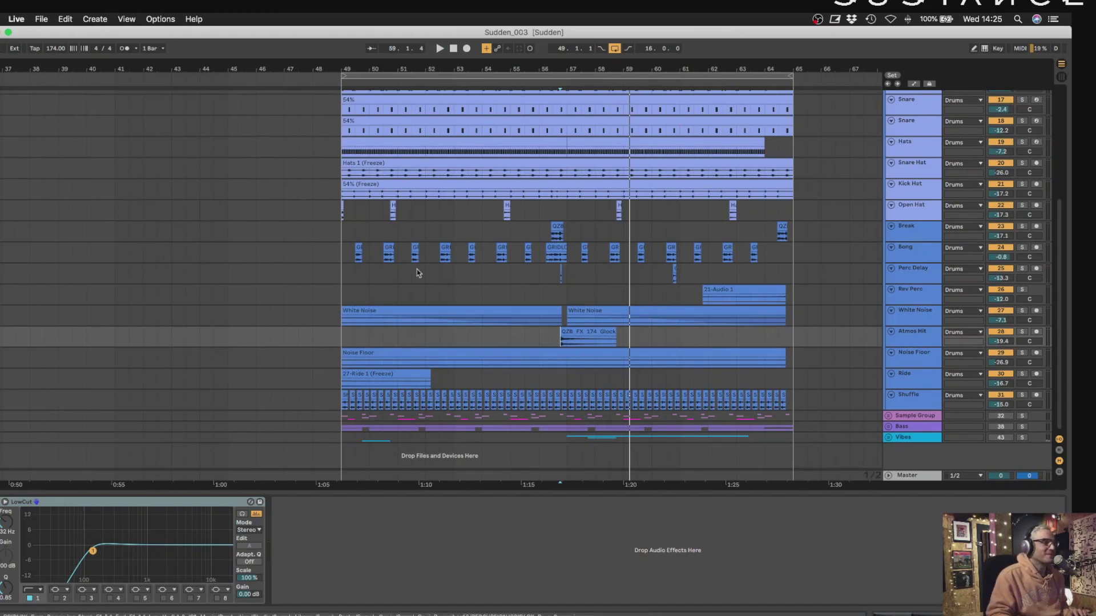
click(339, 276)
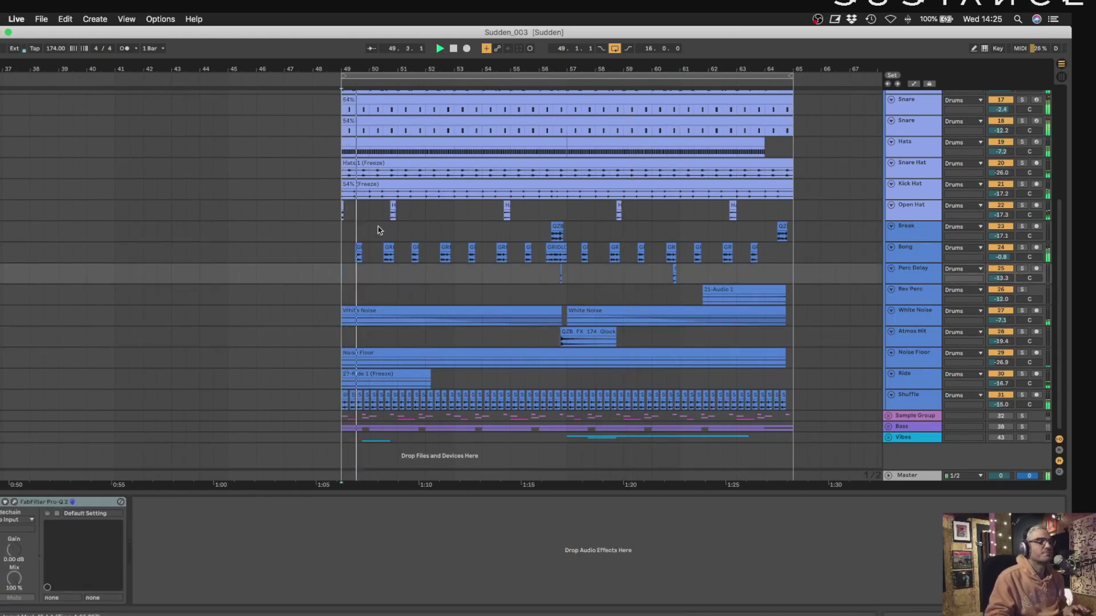
scroll(454, 169, up, 4)
scroll(454, 169, up, 2)
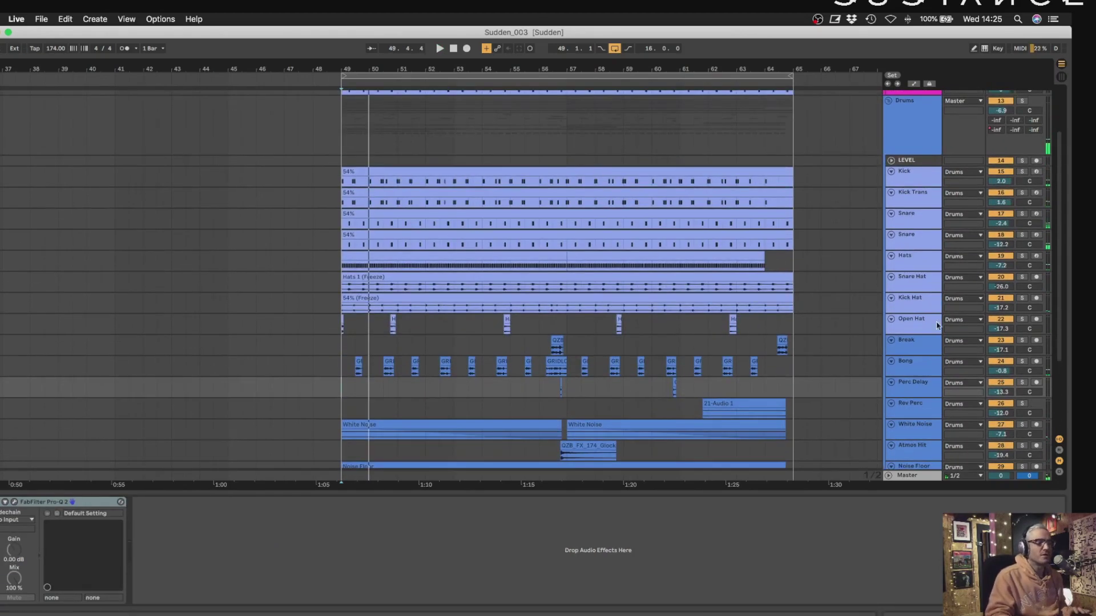
Hide the device view, collapse the Drums group and expand the Sample Group.
drag(844, 492, 844, 562)
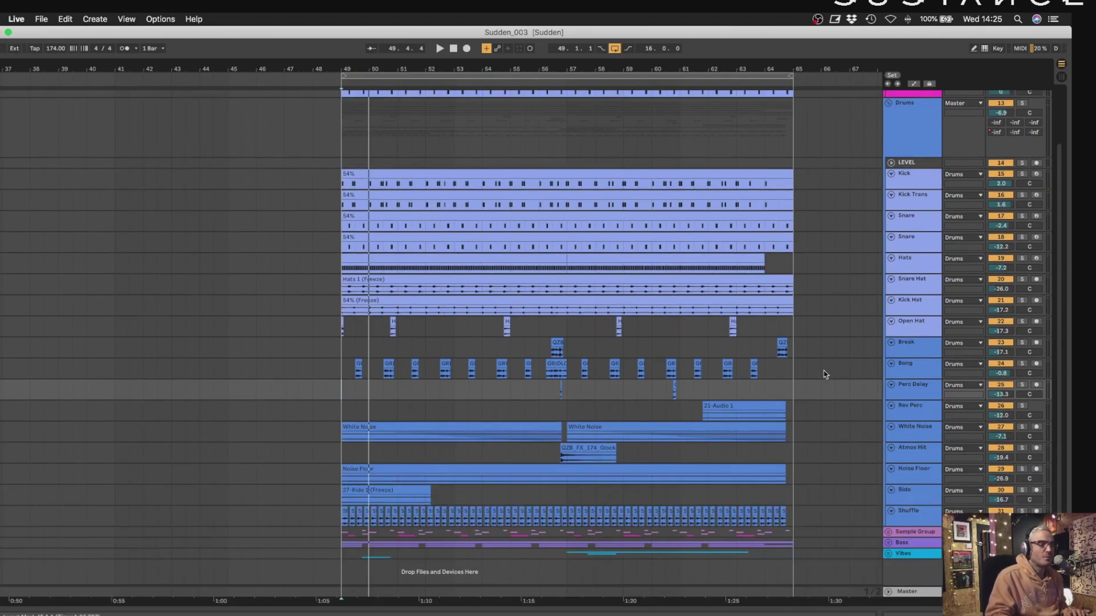
click(888, 104)
click(888, 208)
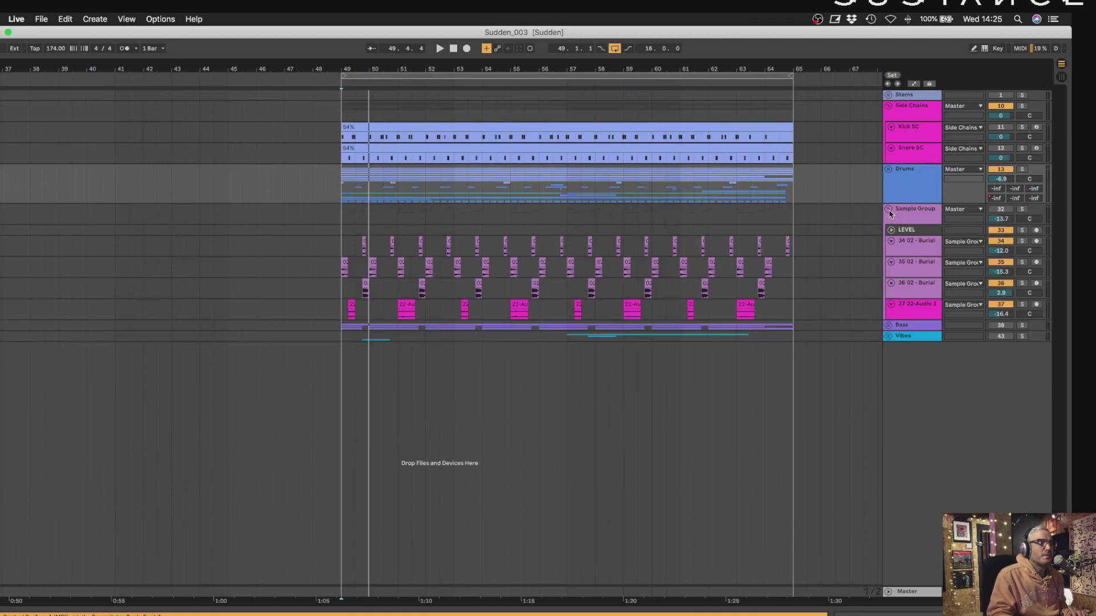
Play the Sample Group soloed from bar 49, and examine how its Burial and audio clips are arranged.
key(space)
click(1024, 210)
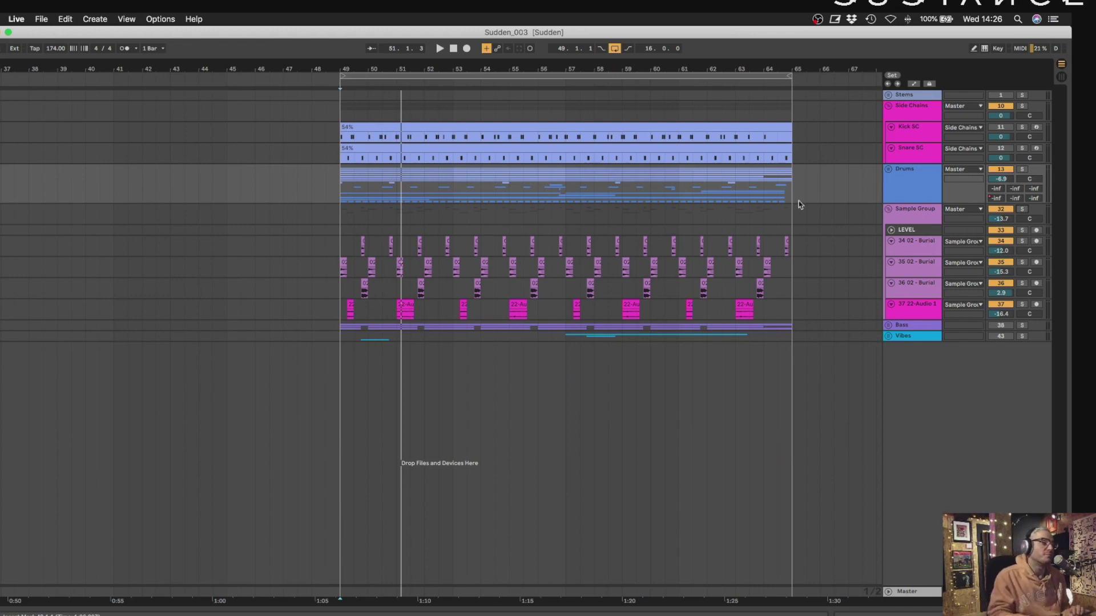
drag(339, 64, 336, 74)
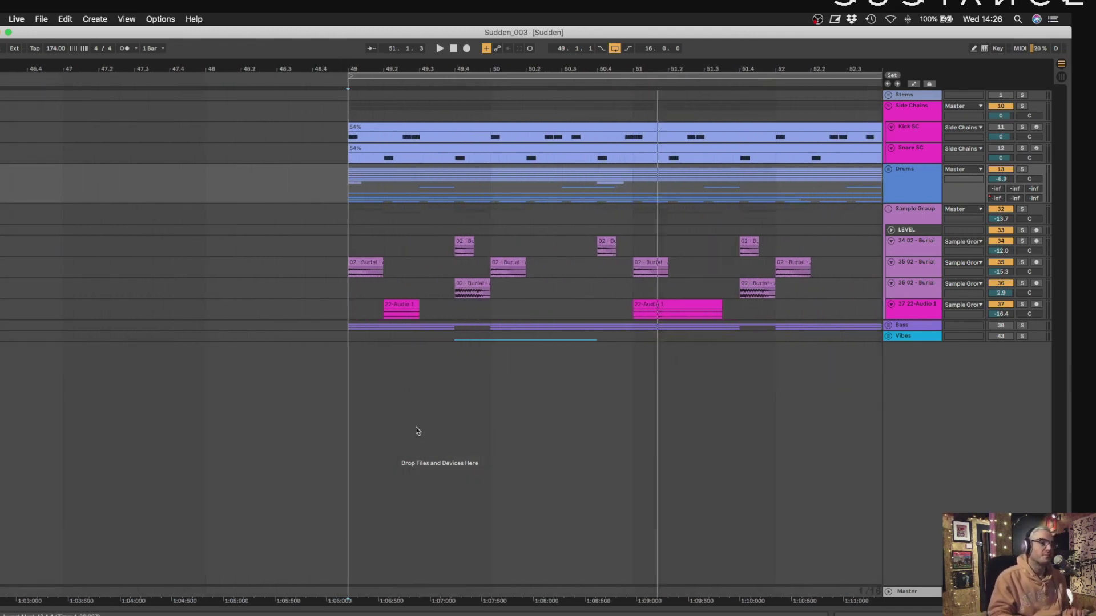
drag(565, 67, 496, 49)
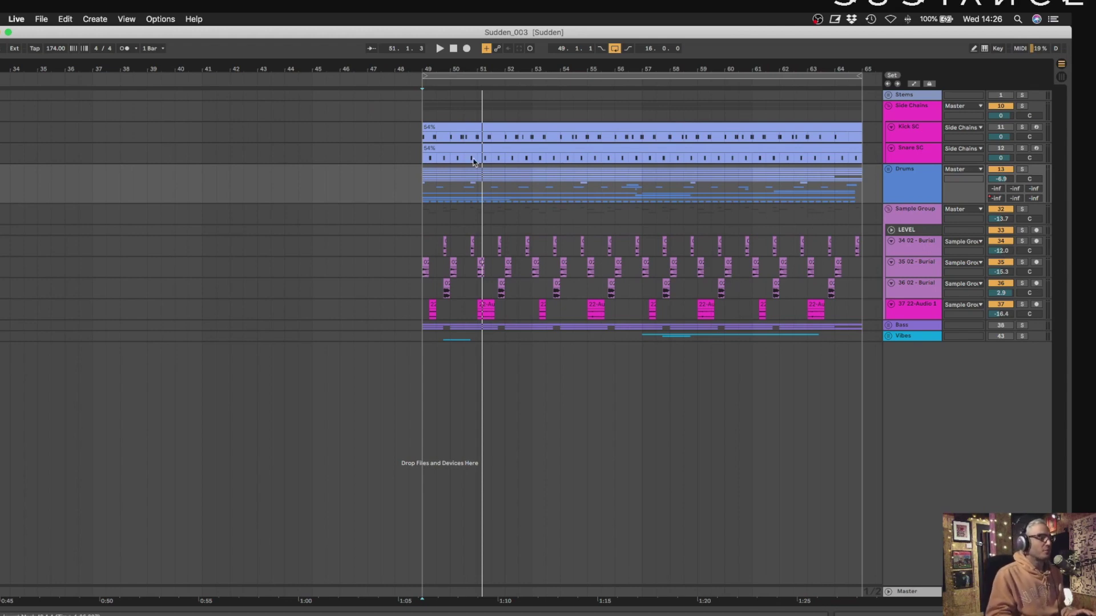
drag(420, 66, 419, 71)
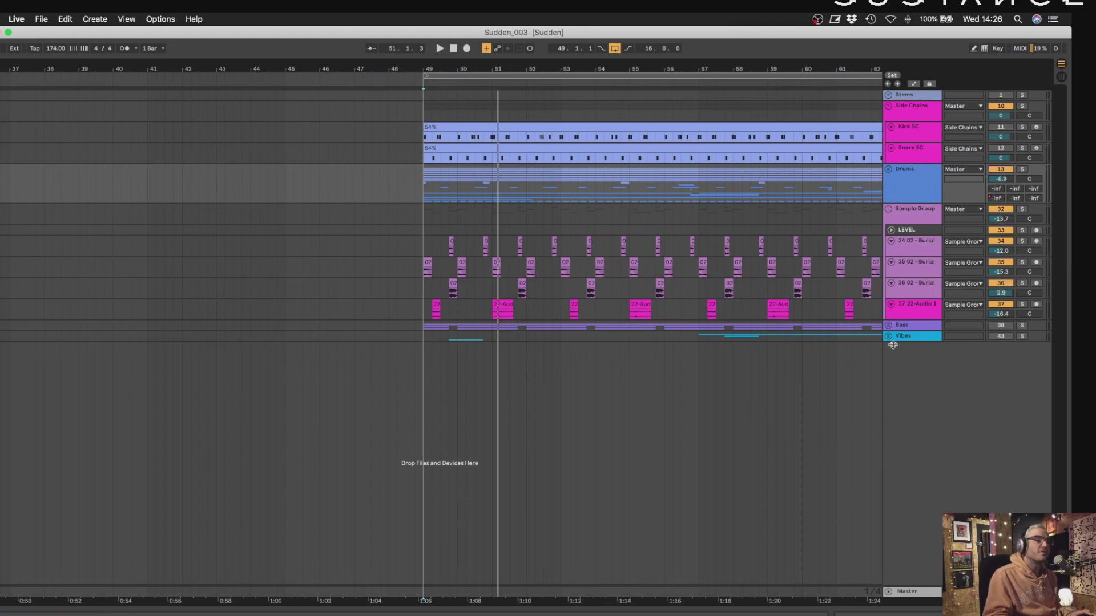
drag(465, 68, 465, 71)
Copy the first clip of track 35 02-Burial to a new track at bar 49, enlarge that track and solo it.
drag(420, 270, 416, 399)
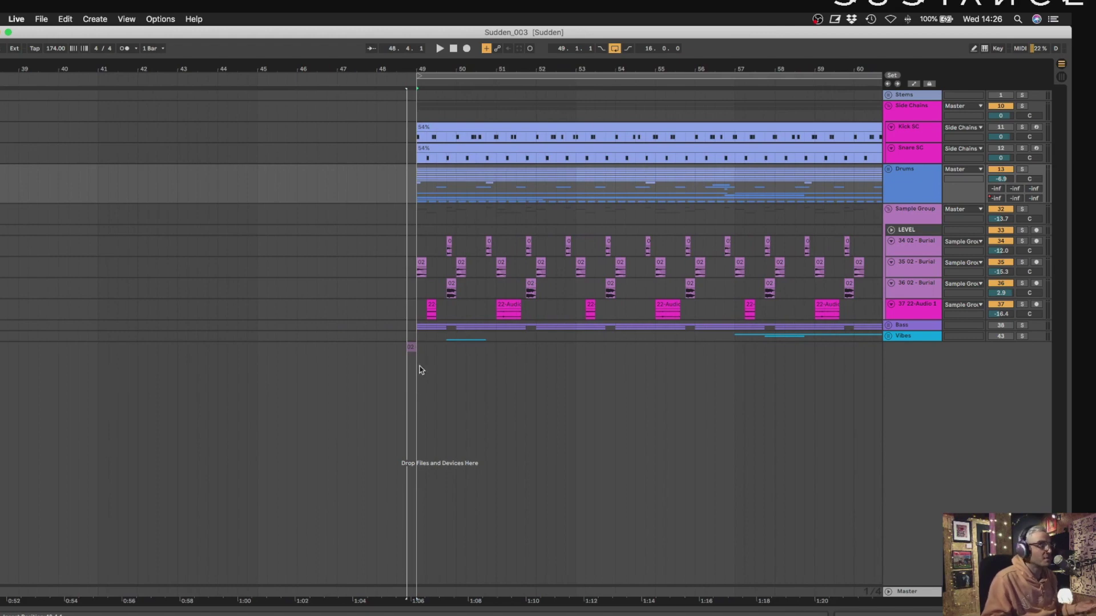
drag(420, 354, 417, 351)
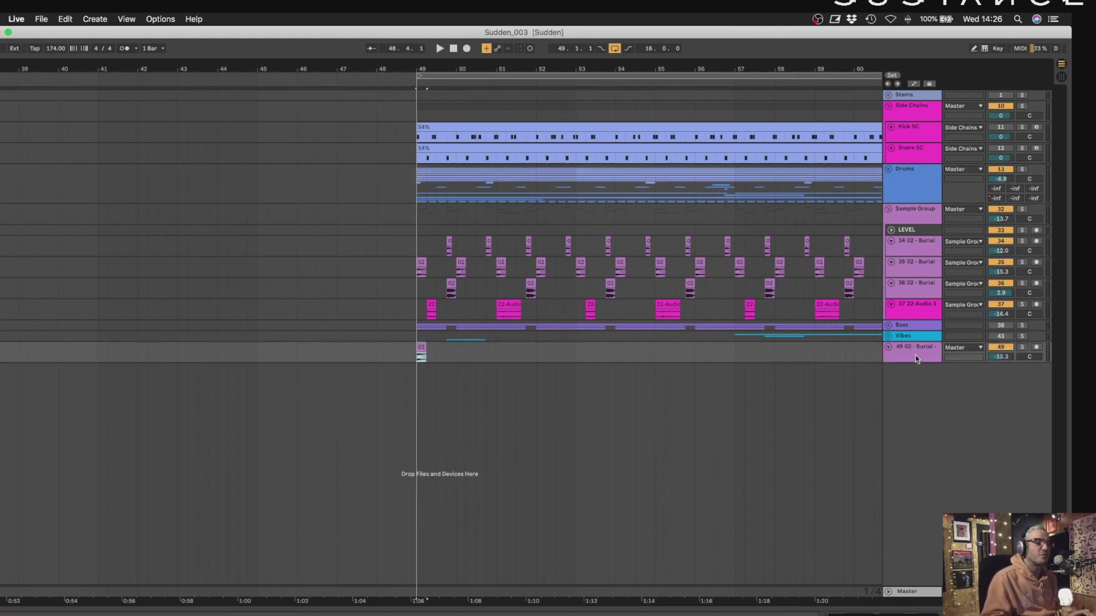
drag(912, 362, 909, 459)
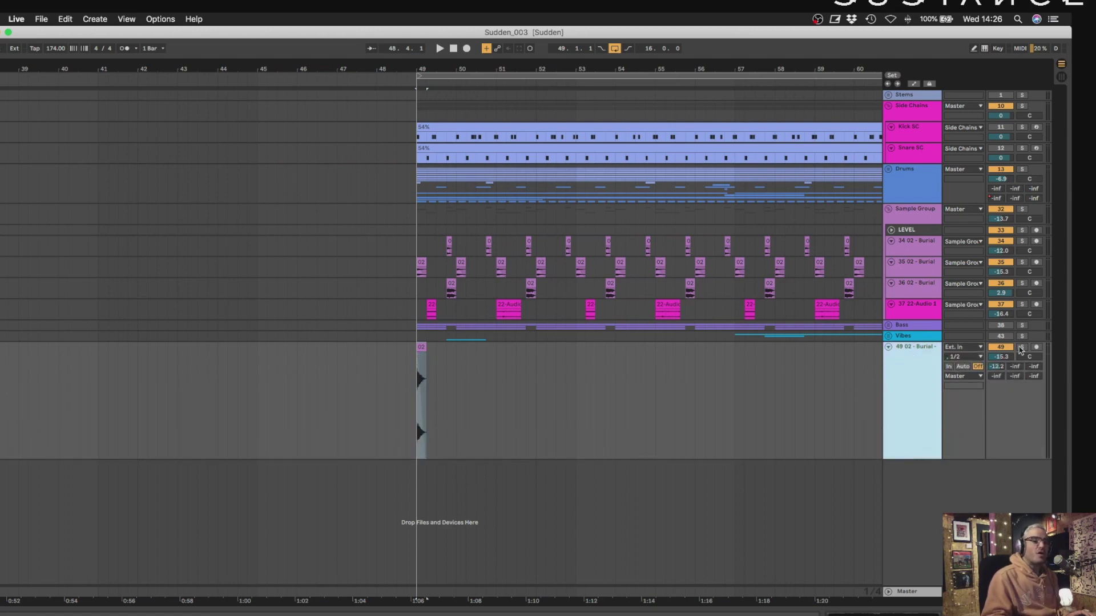
click(1020, 348)
Extend the copied Burial clip's end to about bar 53 and its start back to bar 1.
drag(421, 70, 555, 78)
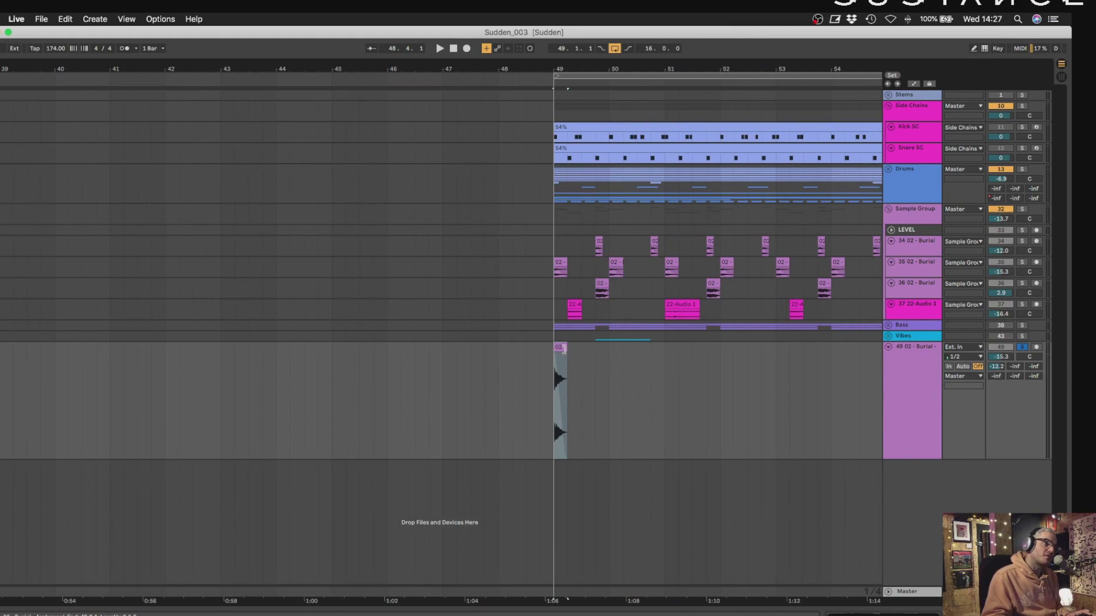
drag(567, 349, 781, 349)
drag(554, 349, 97, 349)
drag(596, 64, 611, 258)
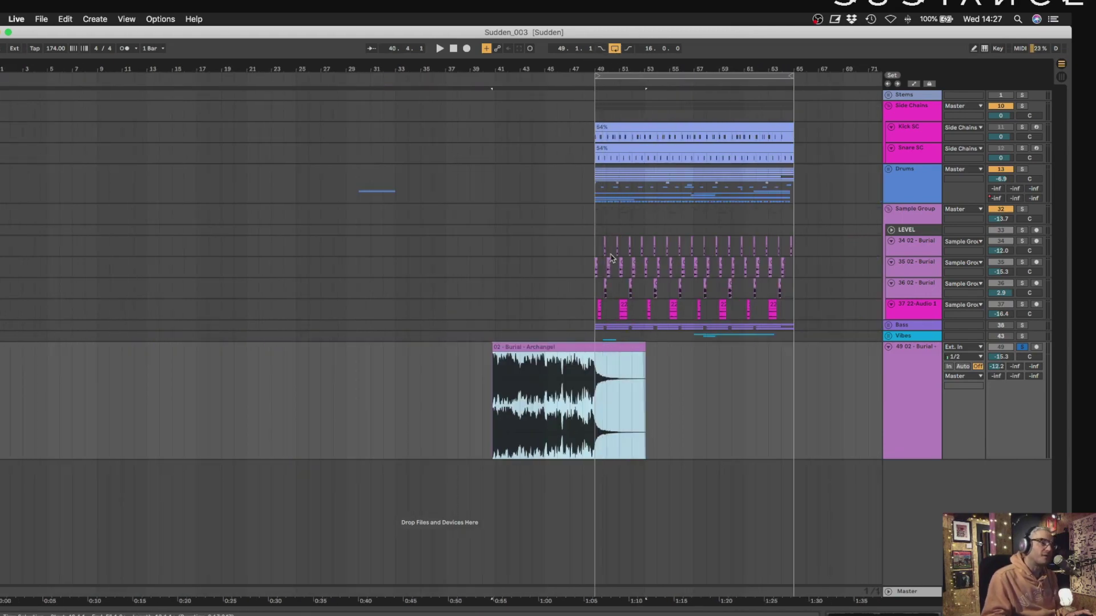
drag(491, 368, 7, 376)
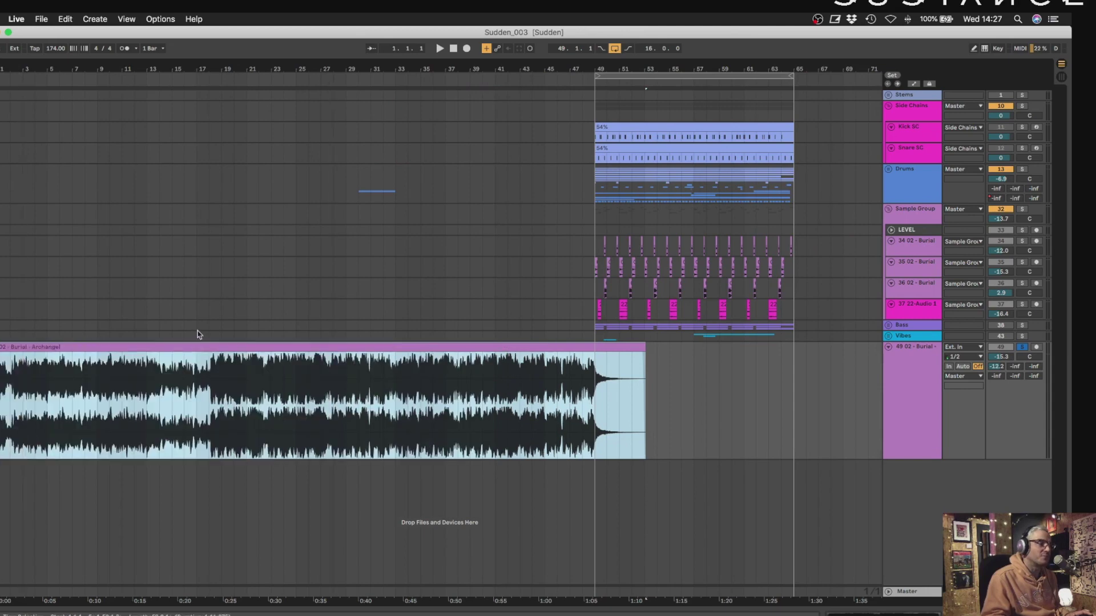
Repeatedly move the Archangel clip later and extend its start to bar 1 until the recording's opening is included.
drag(193, 351, 638, 411)
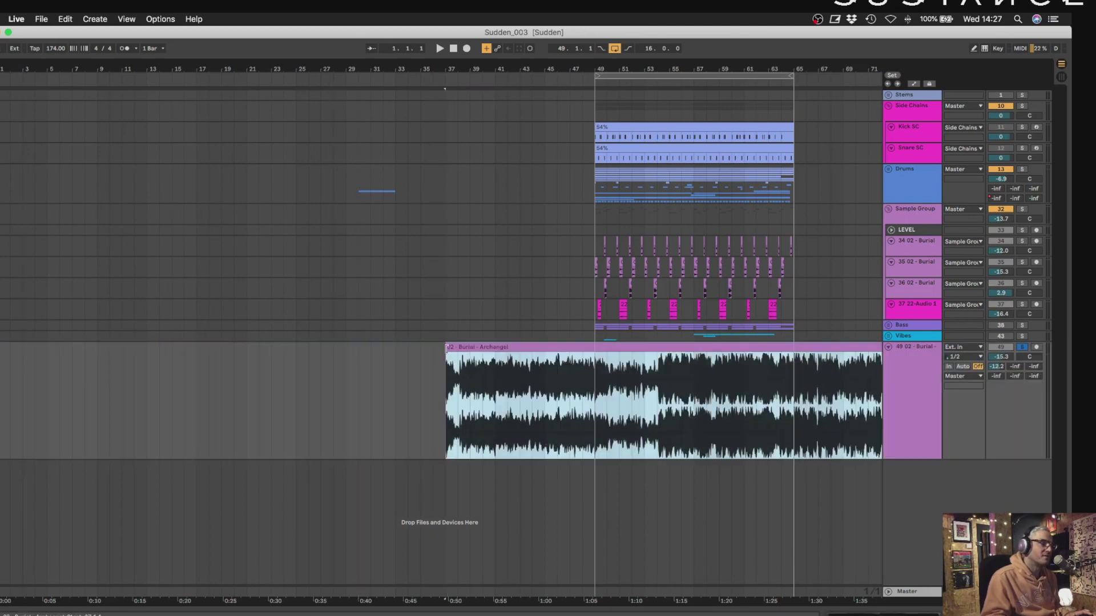
drag(445, 347, 13, 378)
drag(198, 346, 724, 393)
drag(521, 356, 8, 363)
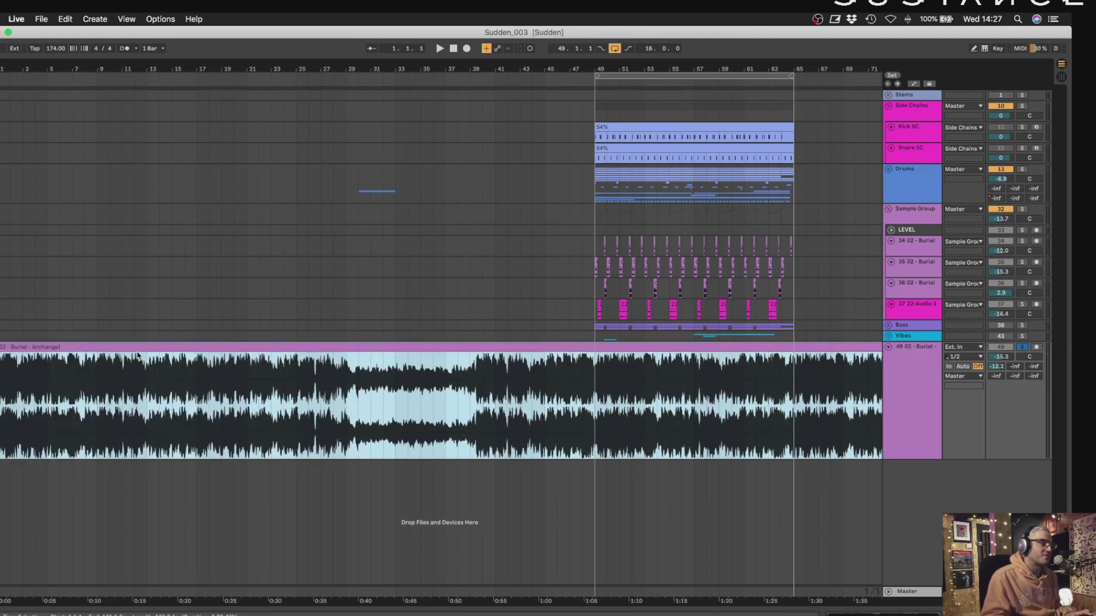
drag(419, 70, 213, 40)
drag(162, 346, 394, 379)
drag(286, 355, 2, 354)
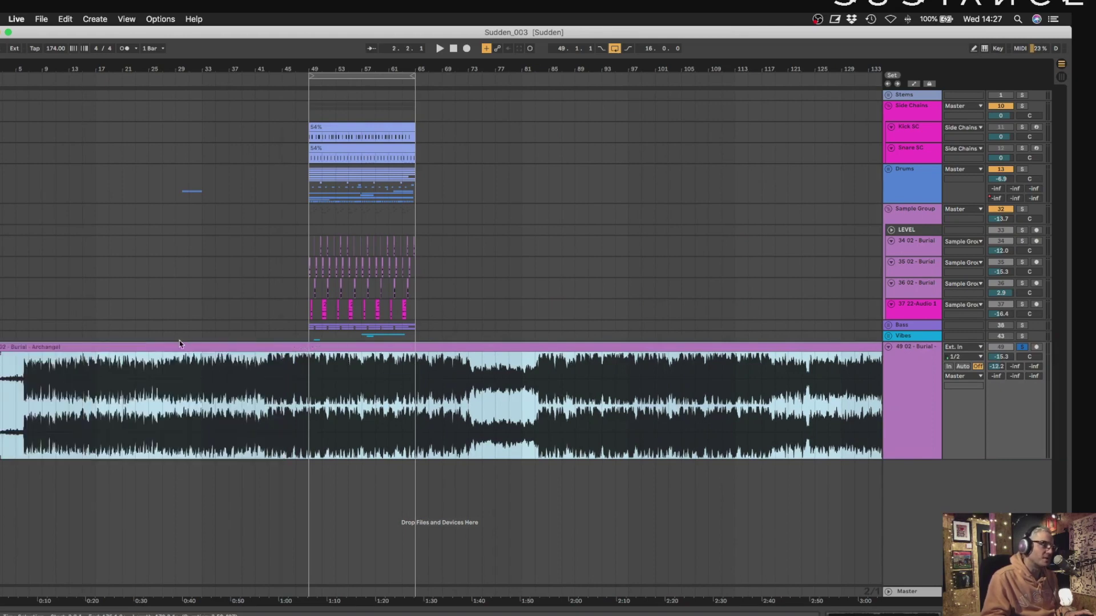
drag(190, 347, 297, 365)
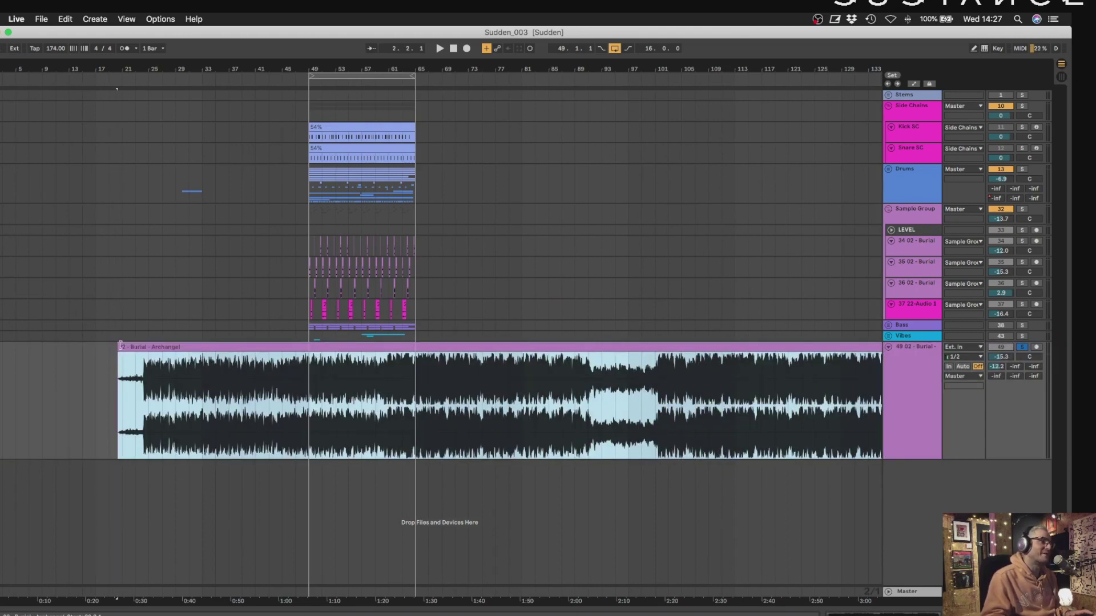
drag(157, 349, 17, 366)
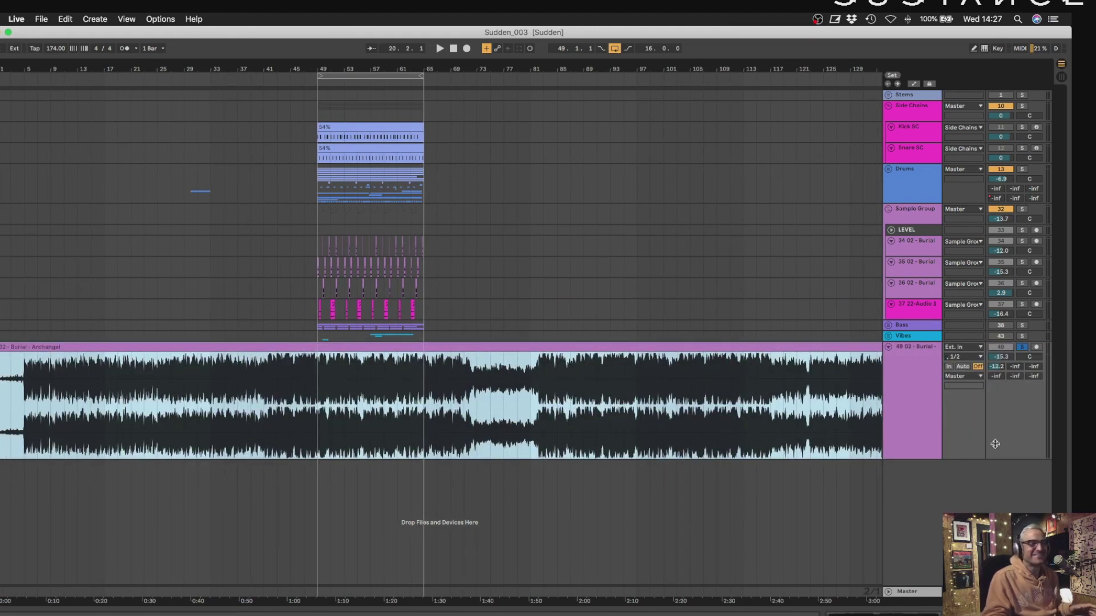
Set the copied Burial track's first send to -inf, play Archangel from about bar 5, and set the track volume to -12.7.
click(996, 366)
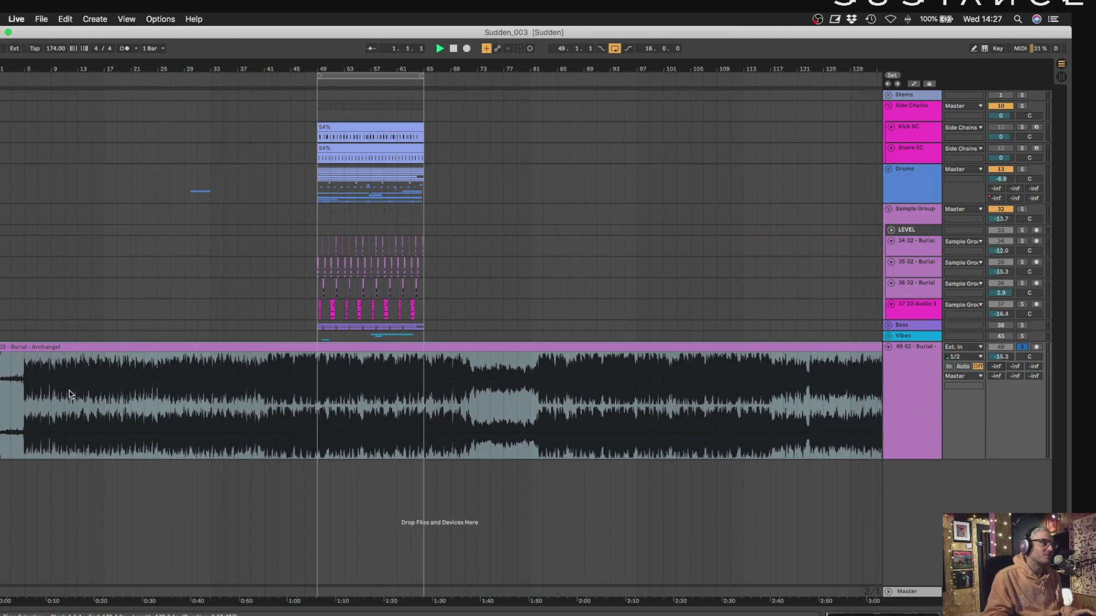
click(32, 388)
key(space)
key(space)
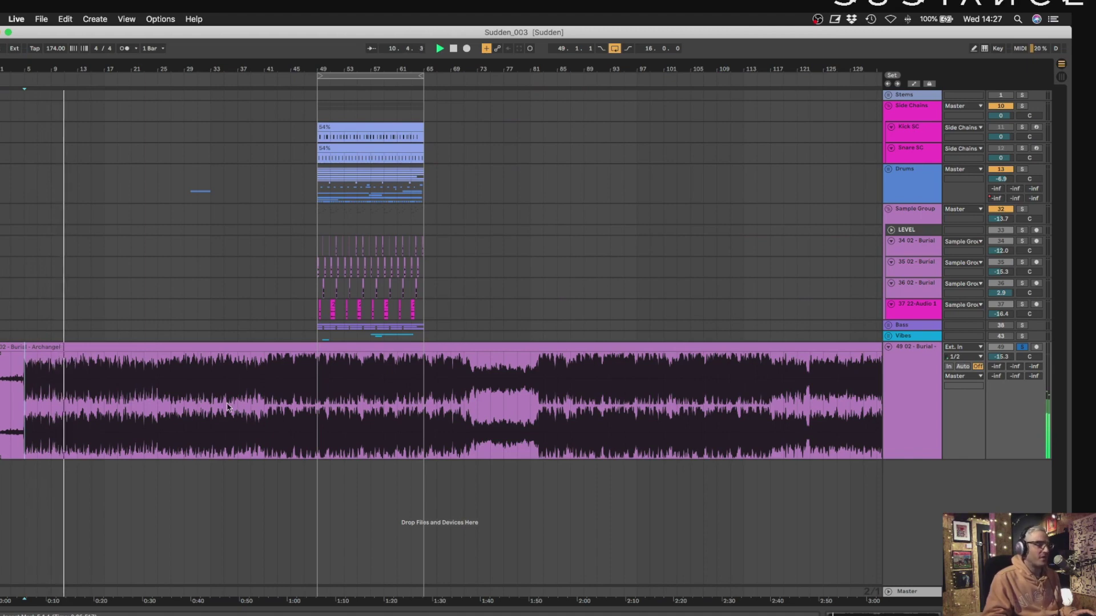
scroll(846, 341, right, 1)
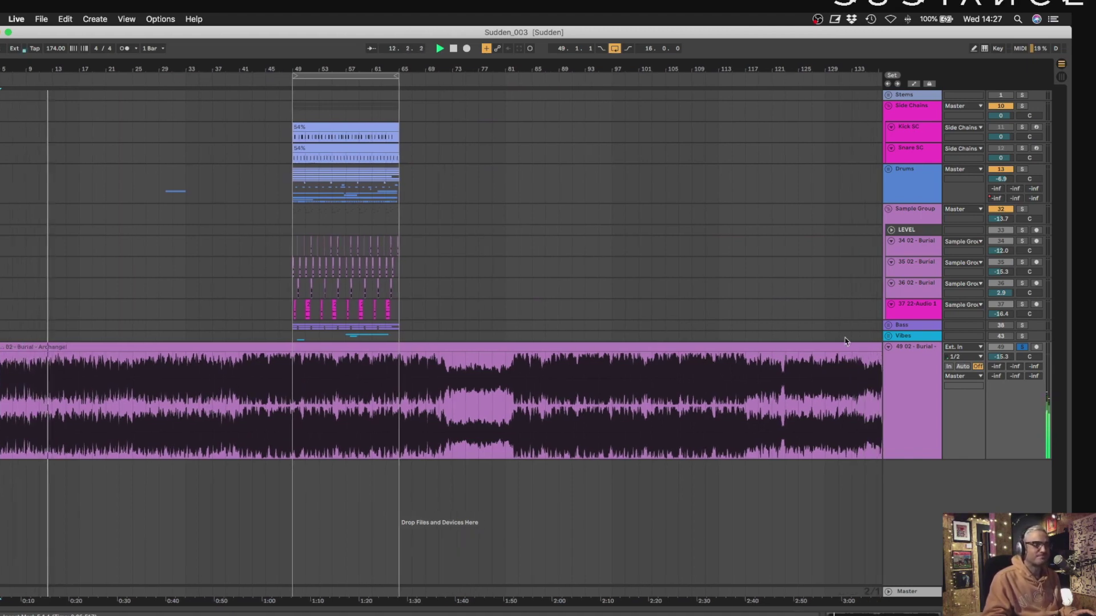
scroll(846, 341, right, 1)
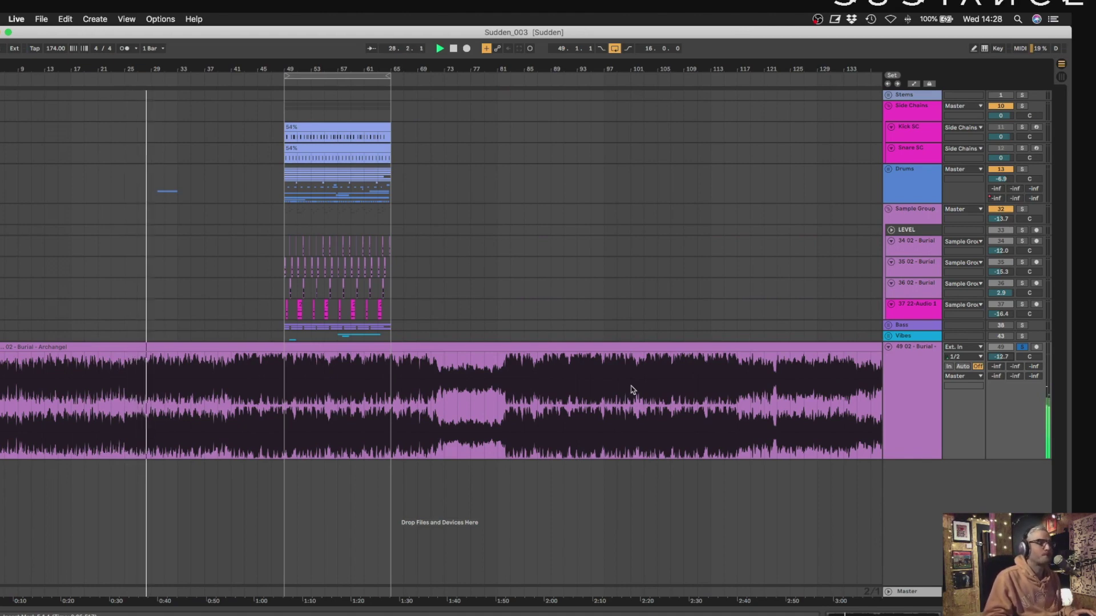
scroll(633, 390, left, 1)
scroll(631, 391, right, 1)
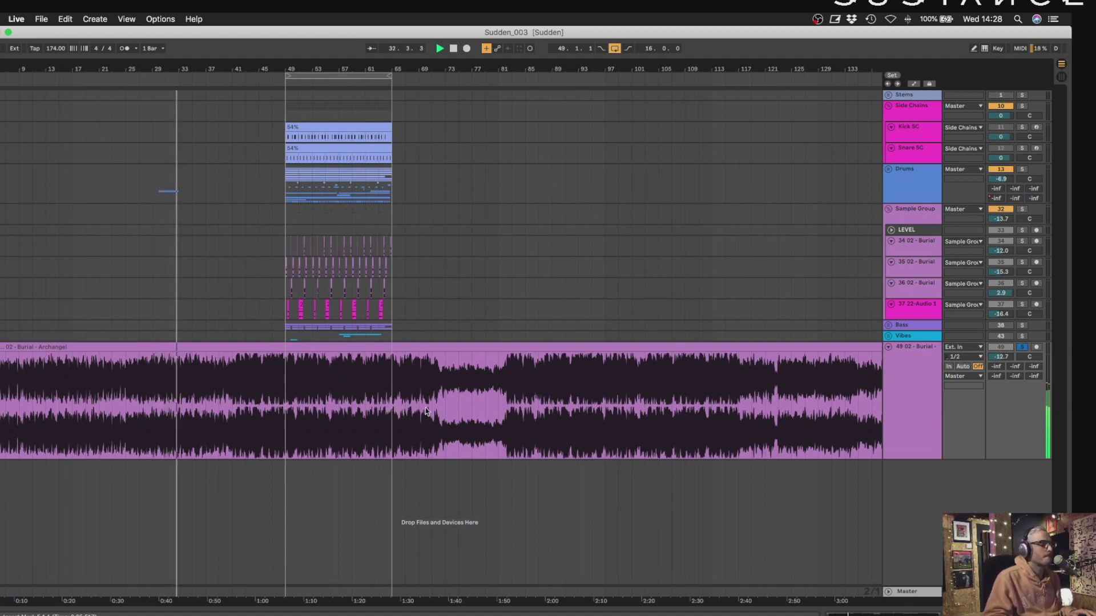
scroll(408, 424, left, 2)
Play Archangel from about bar 81, set the track volume to -8.1, and show the track's devices.
click(288, 439)
click(513, 422)
drag(999, 358, 1000, 356)
click(1061, 613)
key(space)
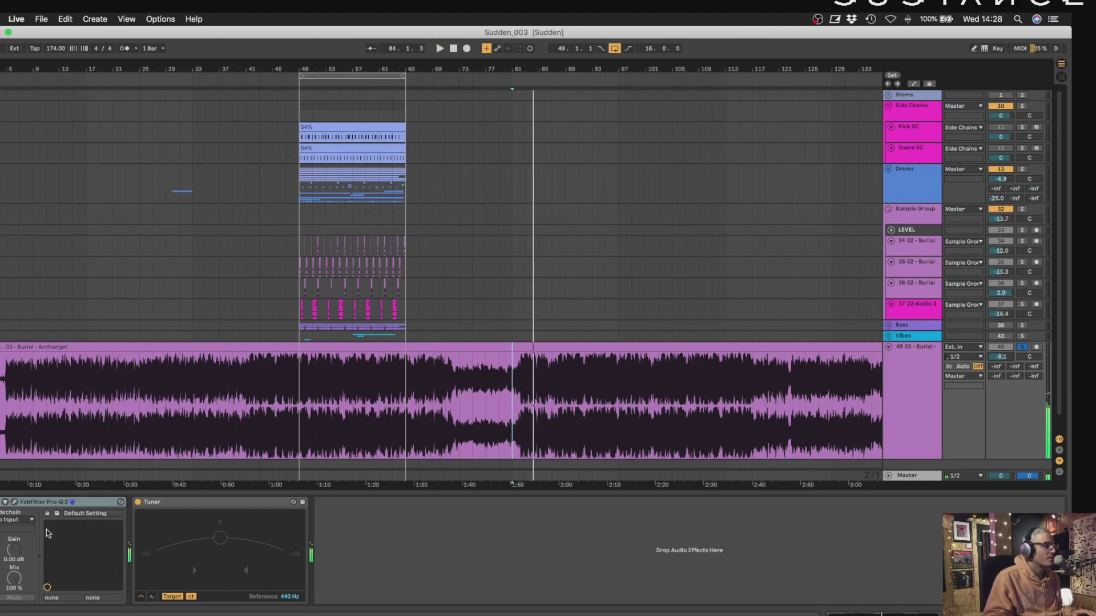
In the track's FabFilter Pro-Q 2, set the high cut to 30000 Hz and the low cut to 10 Hz during playback, and close it.
click(15, 502)
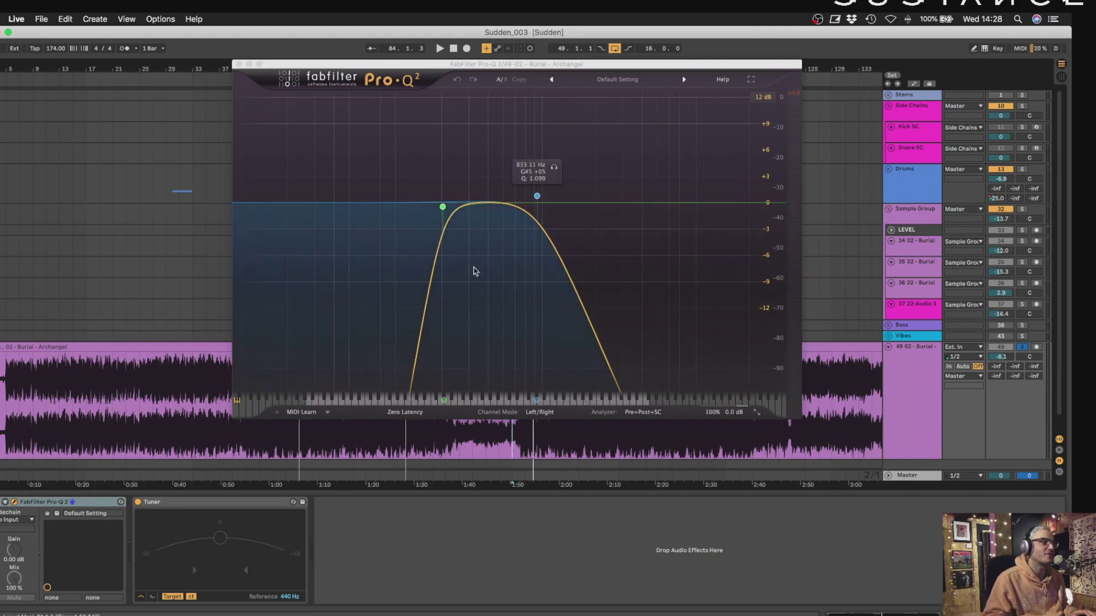
key(space)
drag(536, 195, 777, 200)
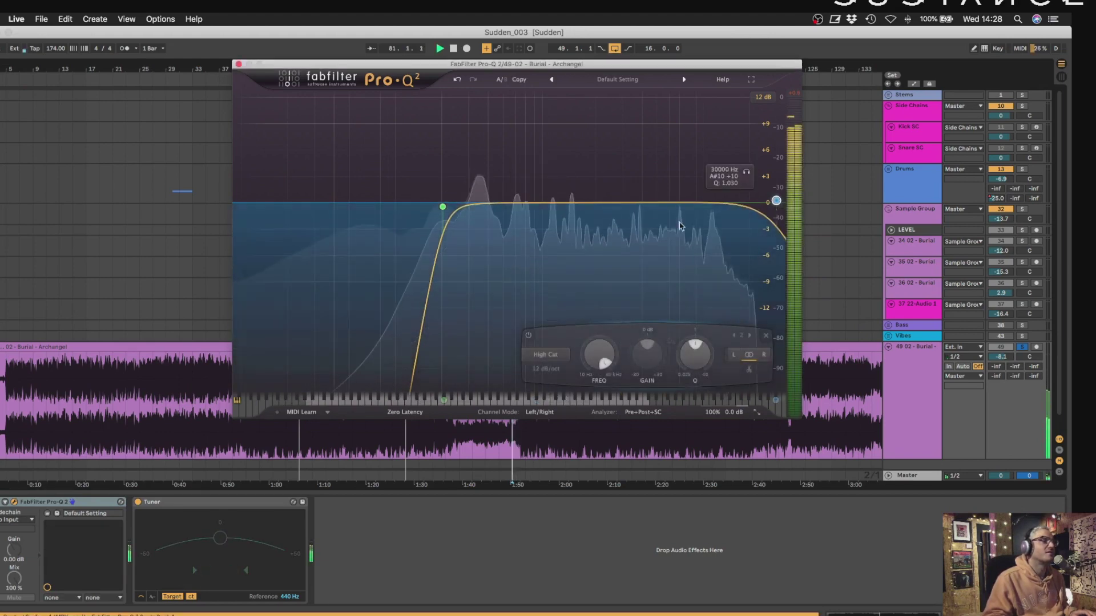
drag(442, 207, 131, 220)
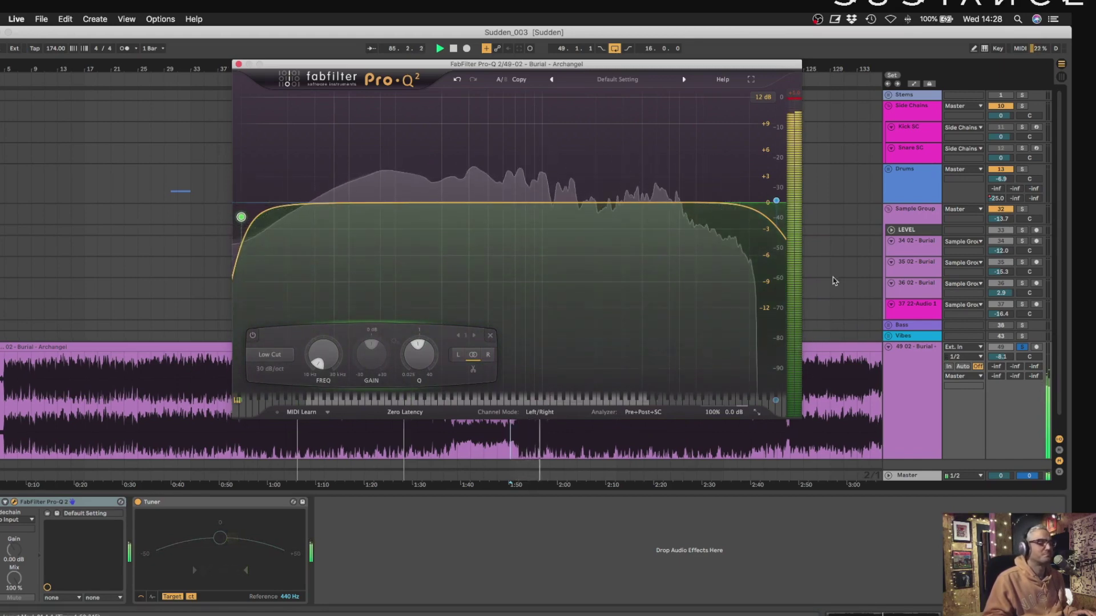
drag(241, 217, 90, 216)
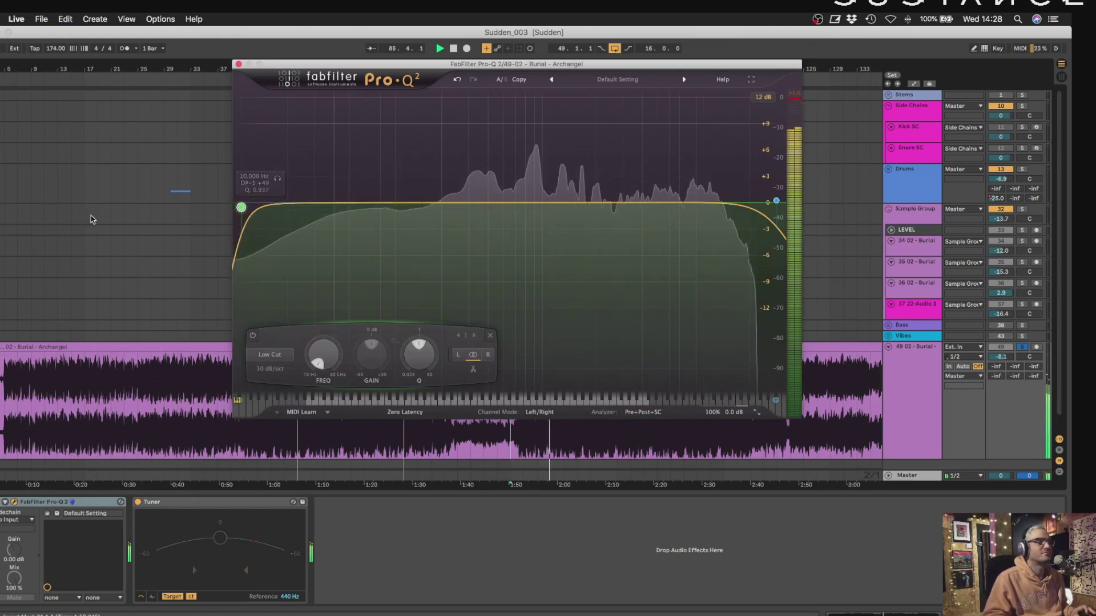
click(238, 63)
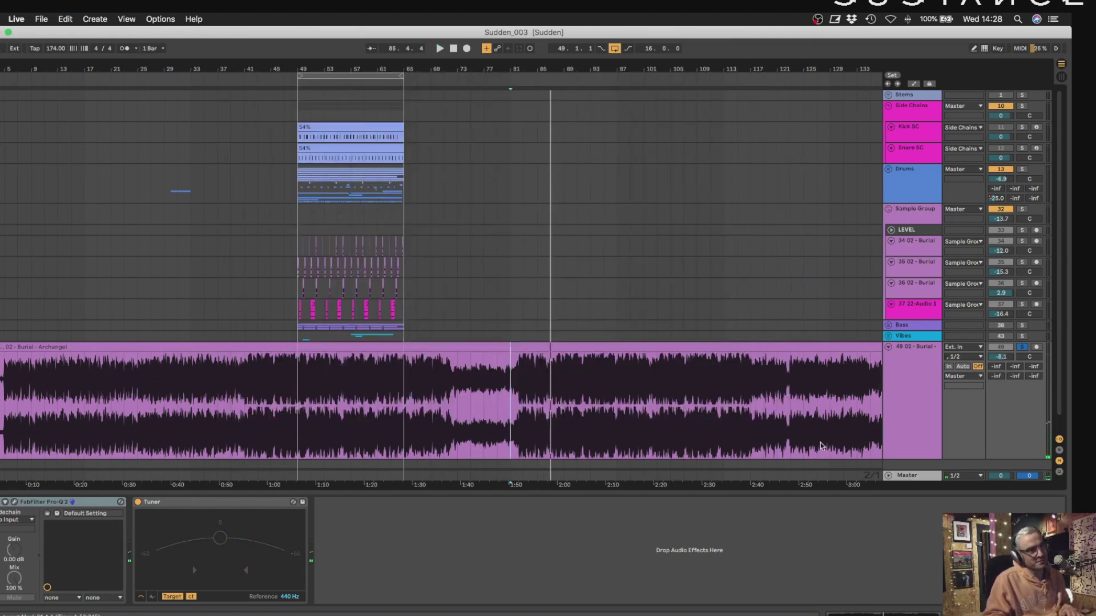
Delete the copied Burial track and return to the arrangement from bar 49 to bar 65.
click(896, 437)
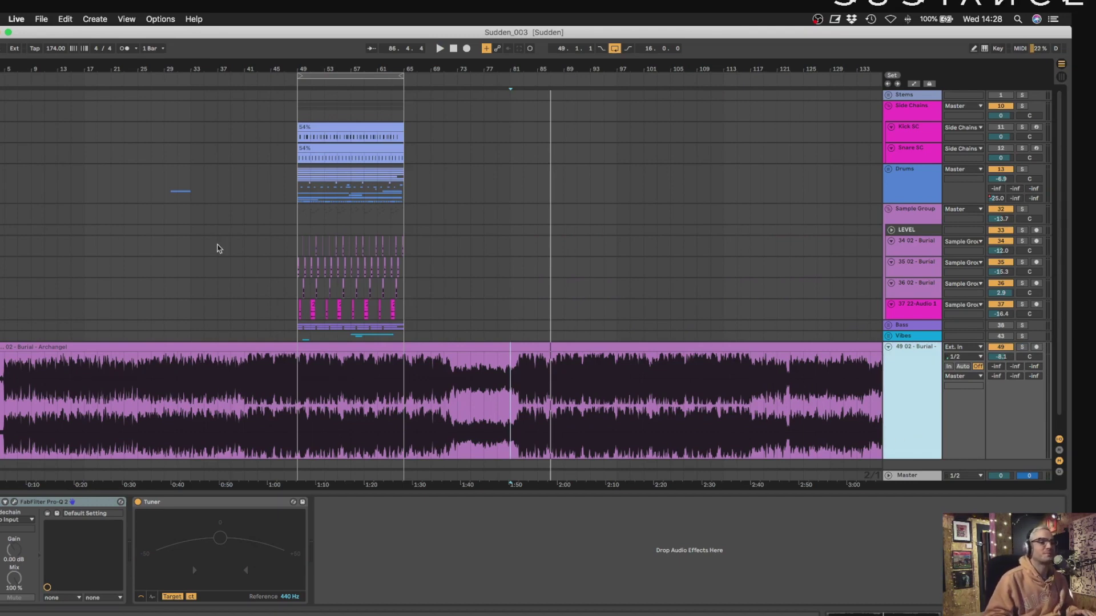
key(z)
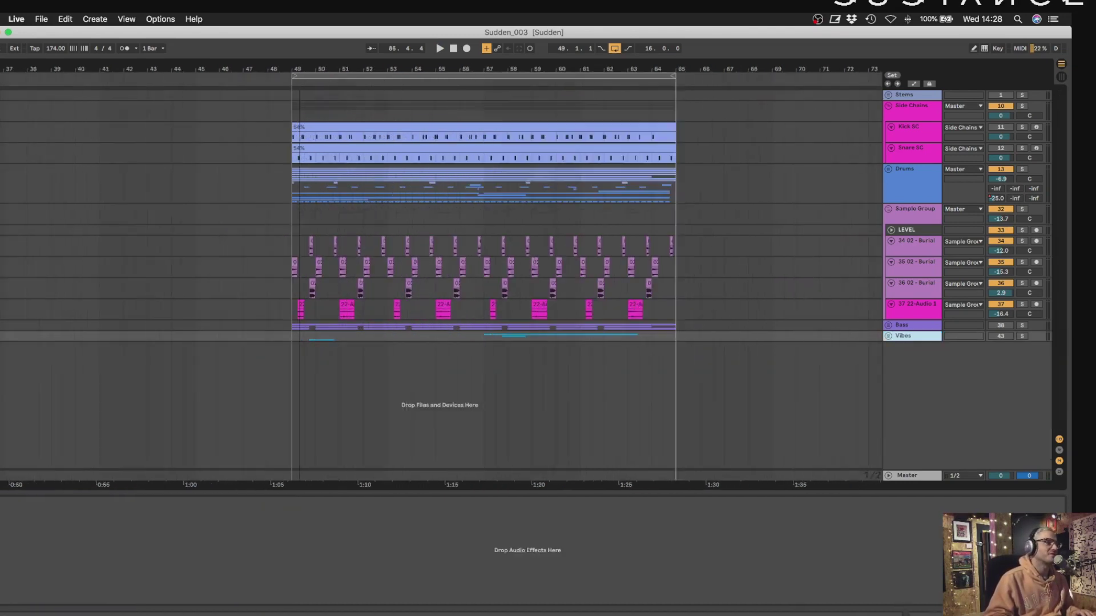
Play the soloed Sample Group from bar 49 and enlarge the lanes of Burial tracks 34 to 36.
scroll(762, 318, right, 3)
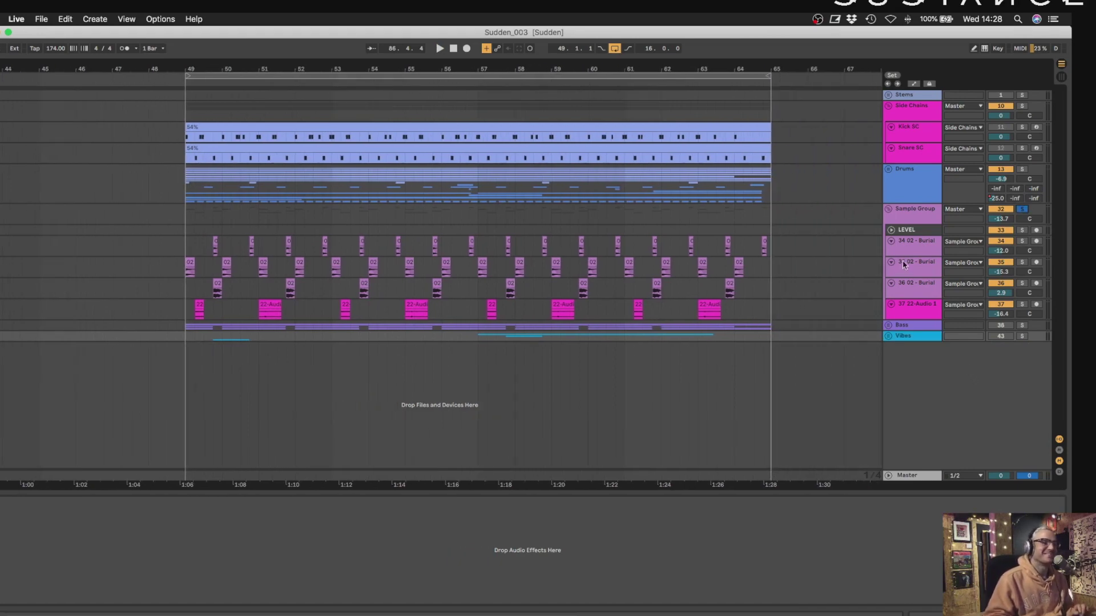
click(183, 248)
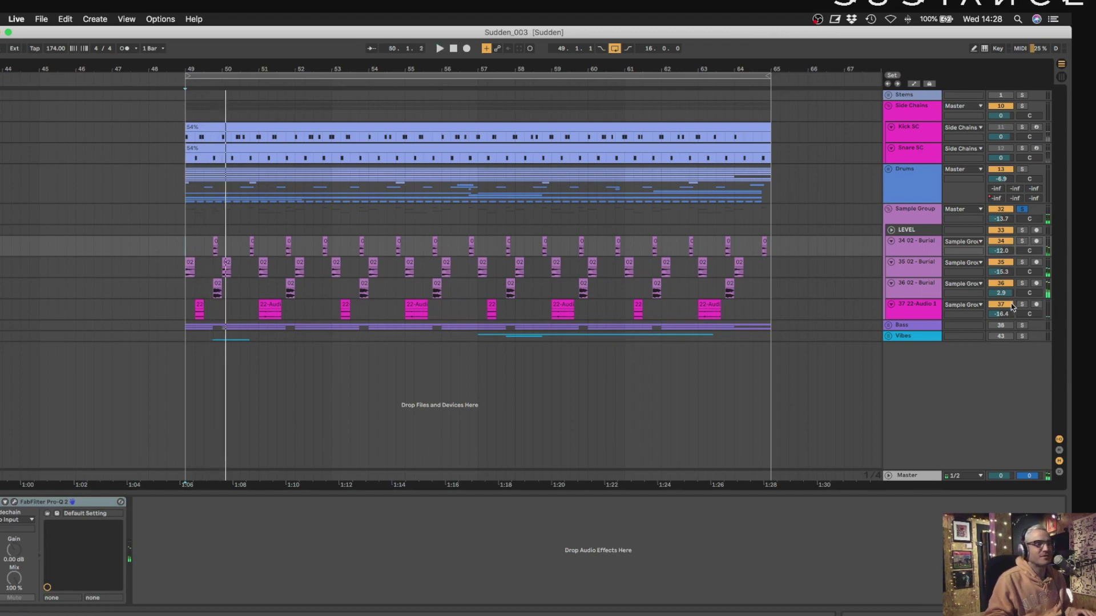
click(913, 244)
shift+click(912, 290)
drag(915, 256, 907, 333)
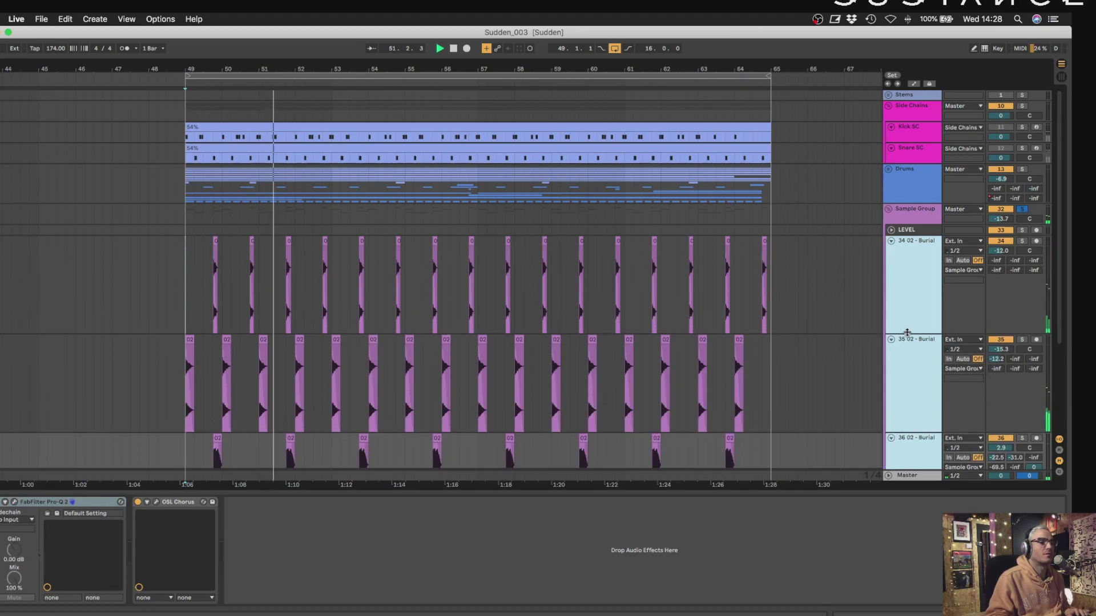
Play the Burial chops from bar 49 with track 35's devices shown, restarting at the first chop.
drag(185, 70, 242, 109)
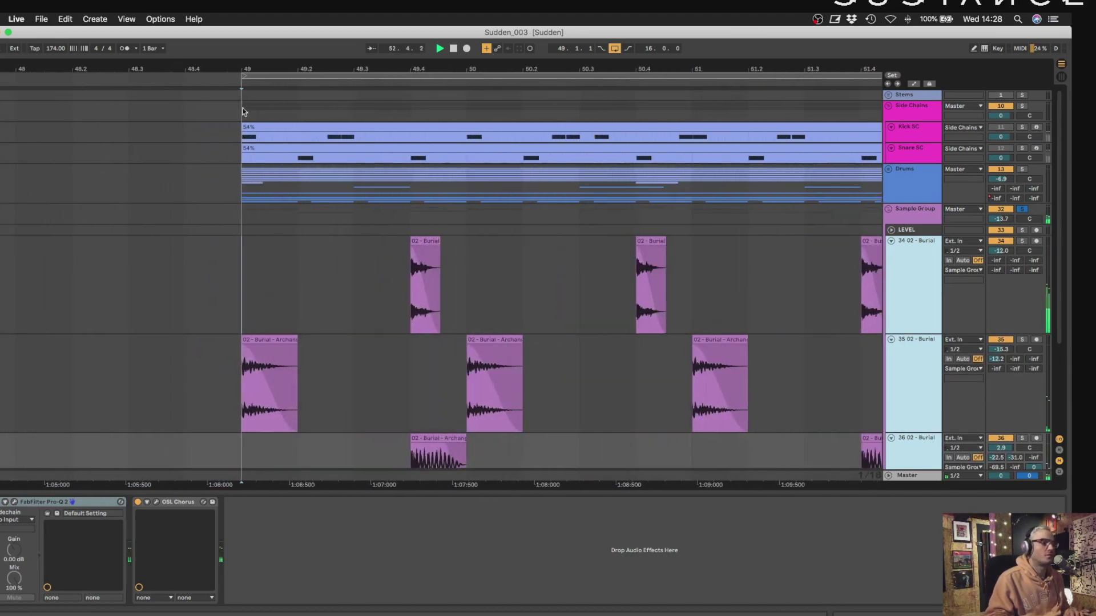
scroll(290, 242, down, 4)
click(240, 287)
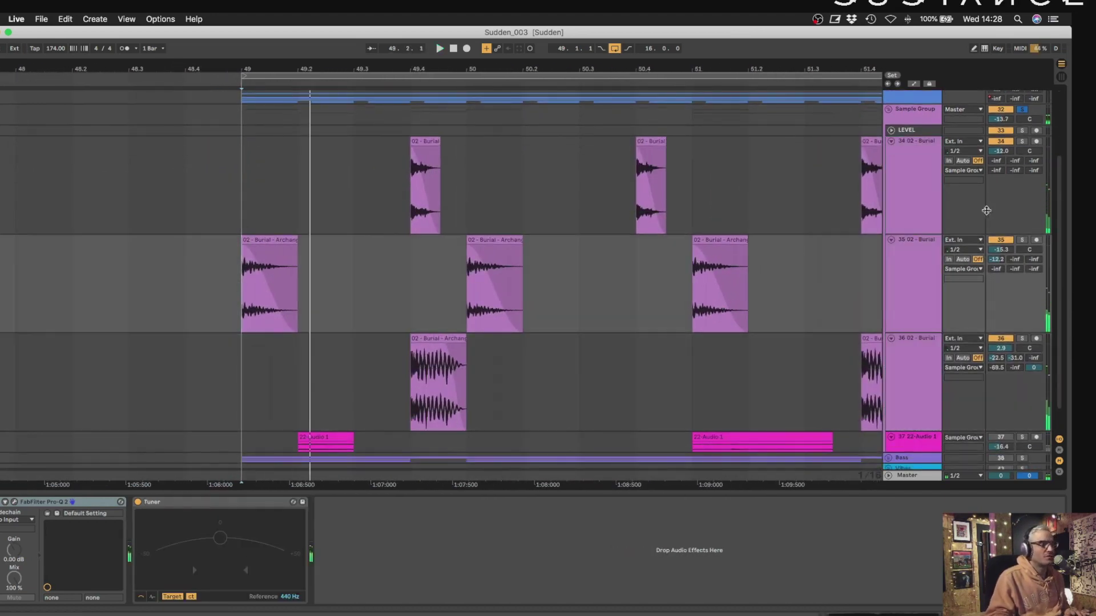
key(space)
key(space)
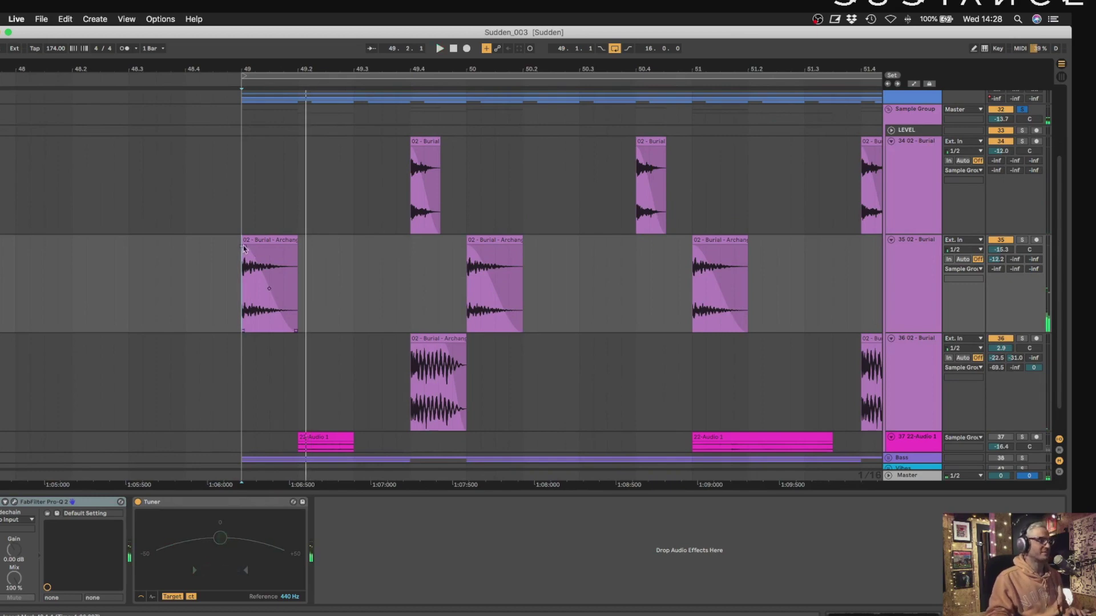
Extend the start of track 35's first Archangel clip back past bar 48 and play the preceding audio.
drag(244, 241, 0, 237)
click(42, 290)
key(space)
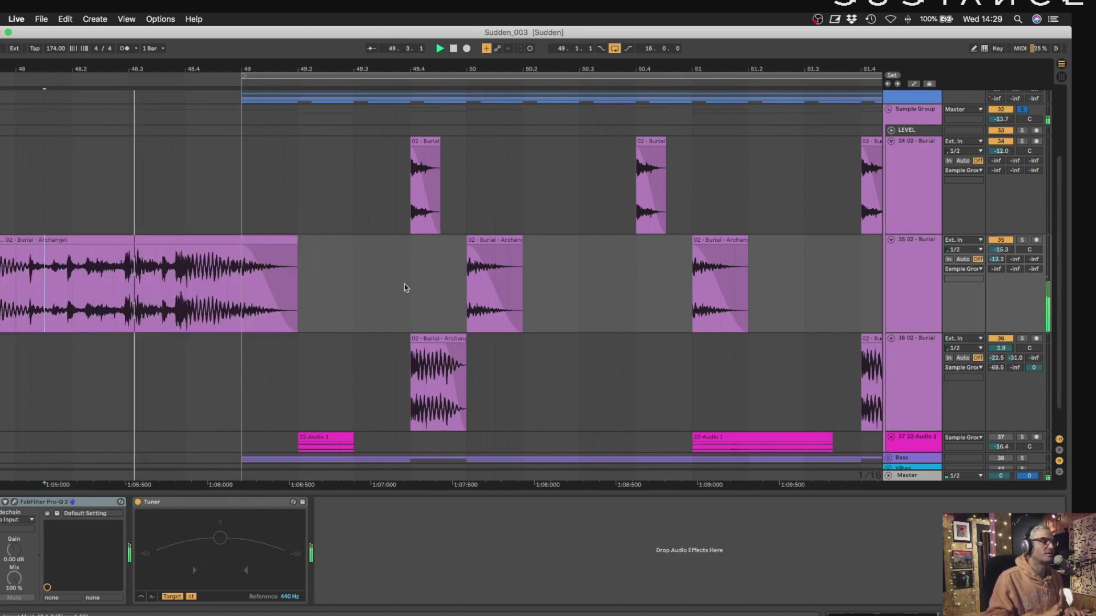
Extend the end of track 35's first Archangel clip past bar 51.4 and play its tail.
click(292, 240)
key(space)
drag(367, 244, 879, 249)
key(space)
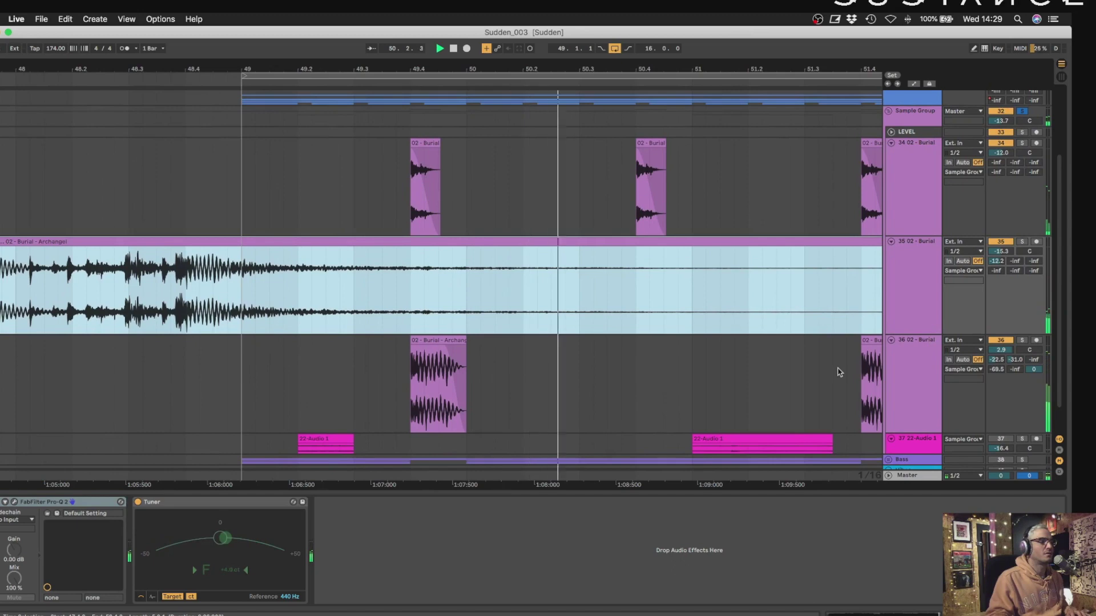
key(space)
Undo both extensions of track 35's first clip and play the short chop through the Tuner.
key(super+z)
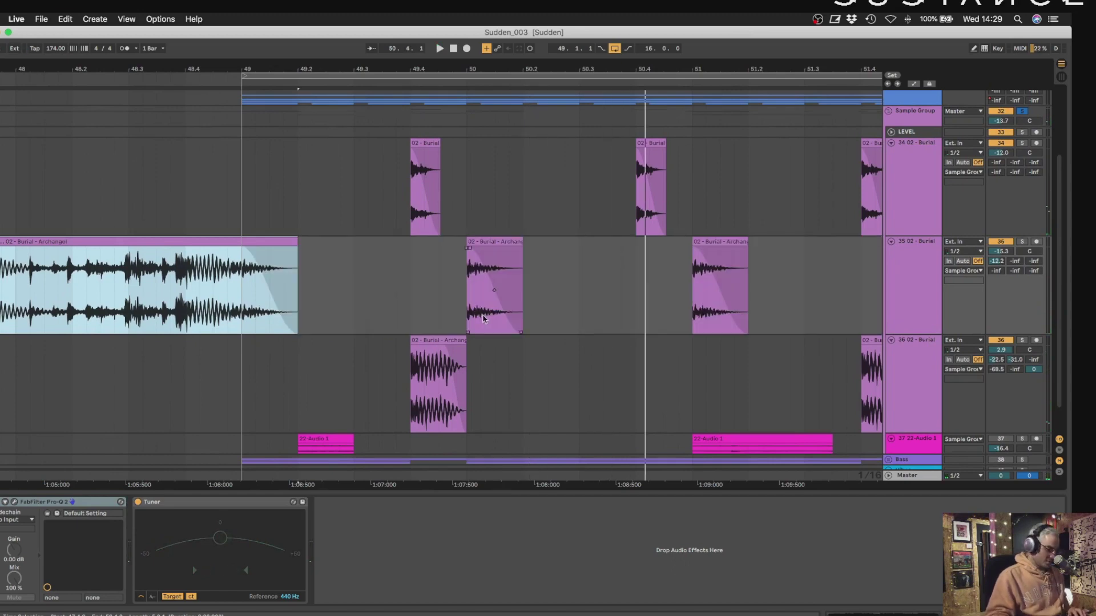
key(super+z)
key(space)
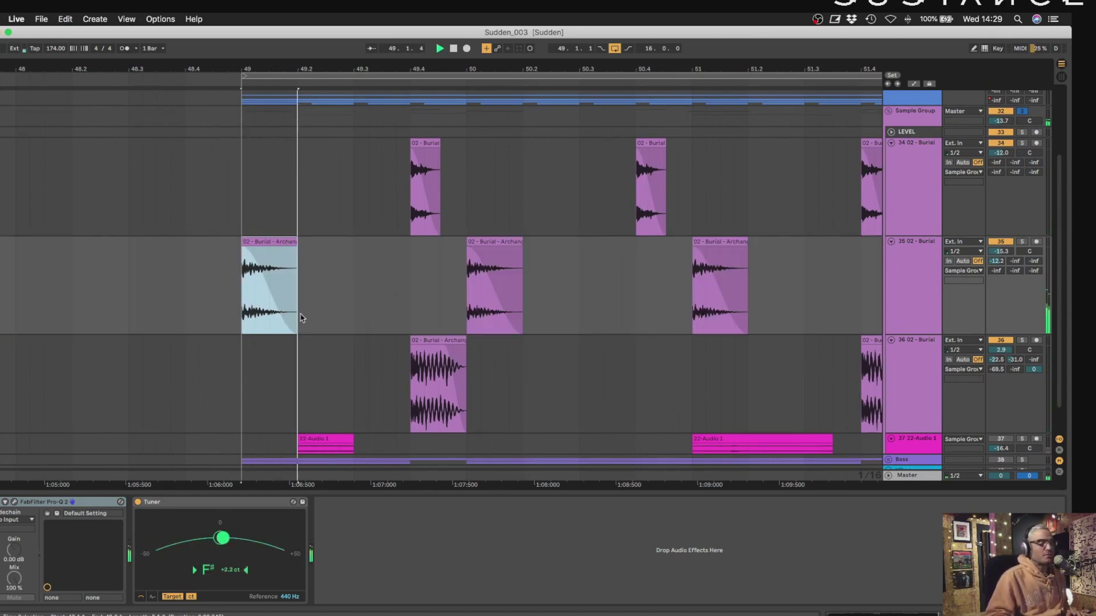
key(space)
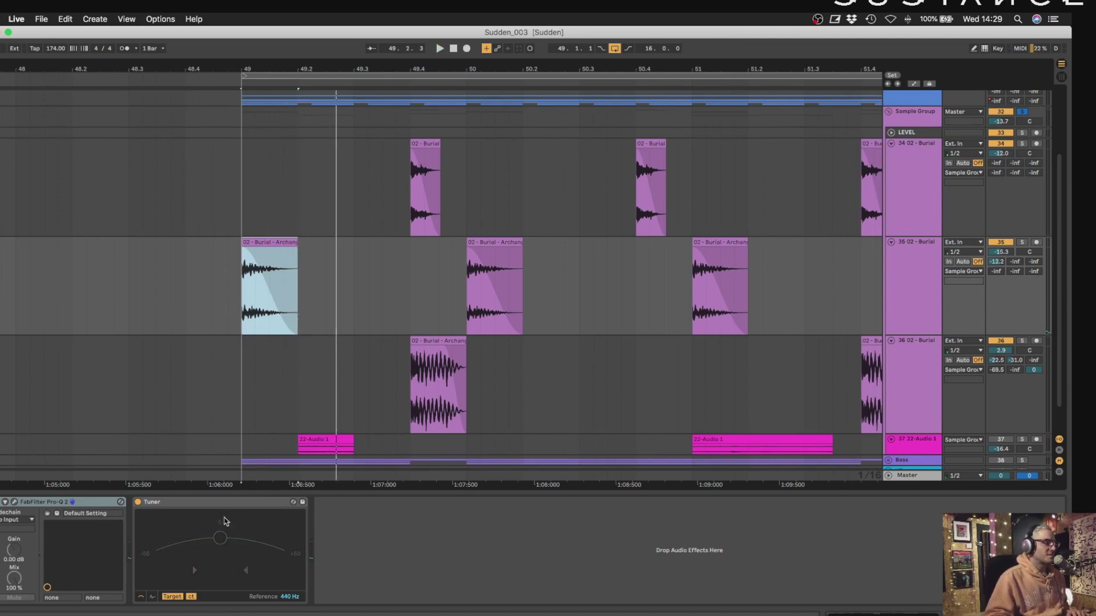
key(space)
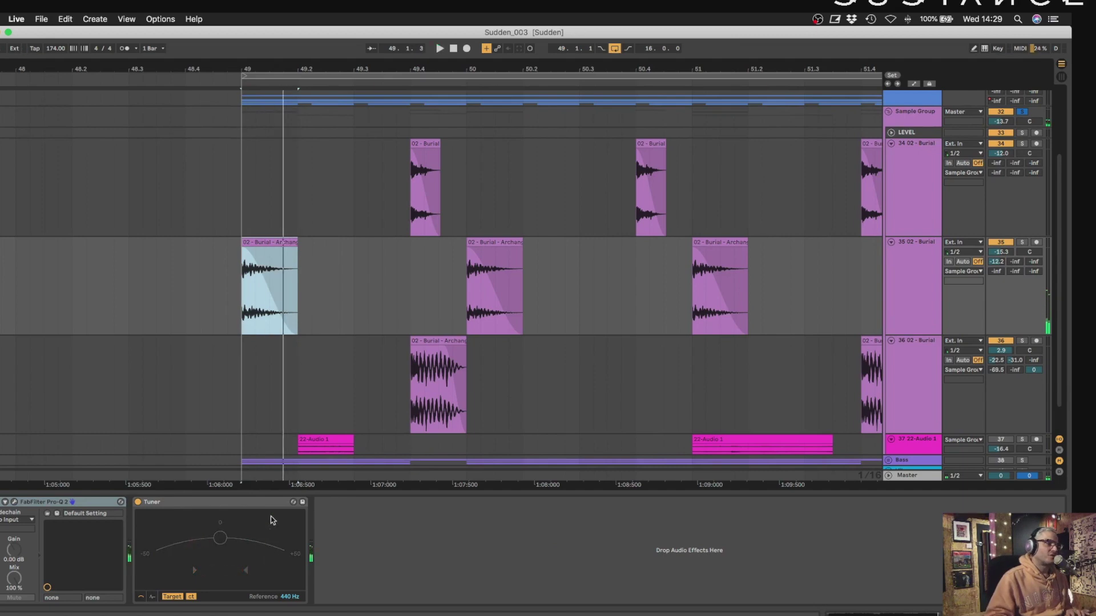
Show the sample properties of track 35's first Archangel clip and play it from bar 49.
double_click(260, 240)
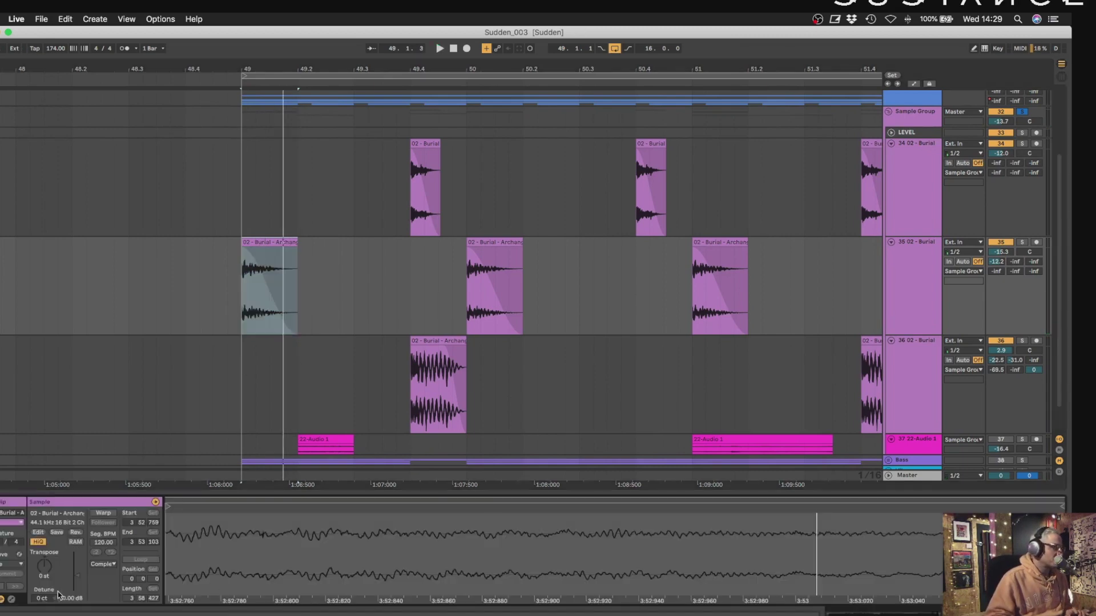
scroll(346, 243, left, 1)
scroll(488, 109, right, 2)
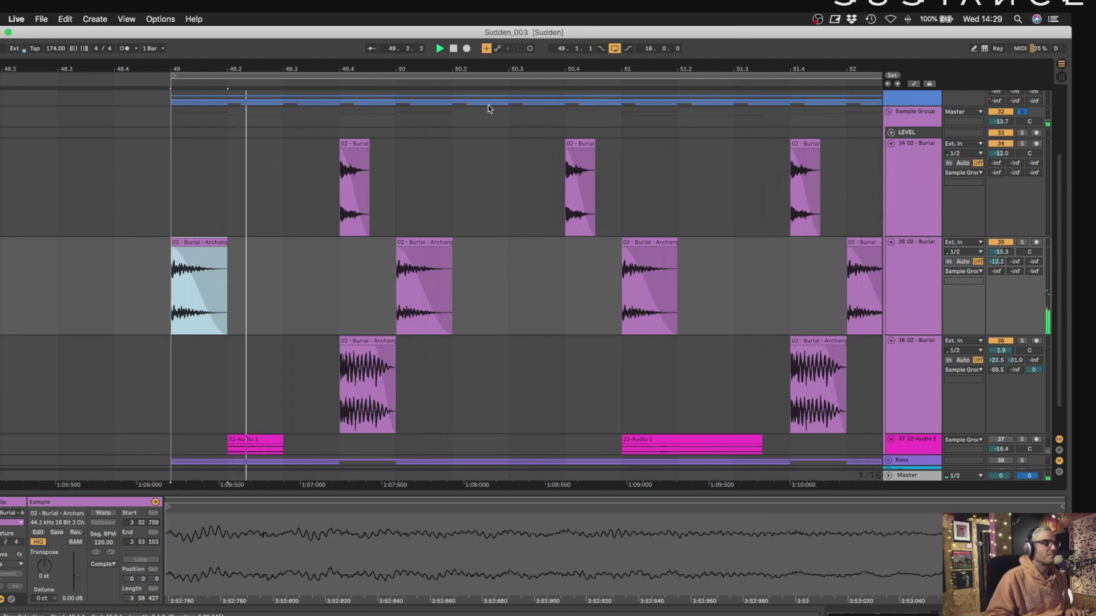
scroll(400, 281, right, 1)
key(space)
Solo Burial track 36 and play it from bar 49.
click(1022, 341)
key(space)
key(space)
key(space)
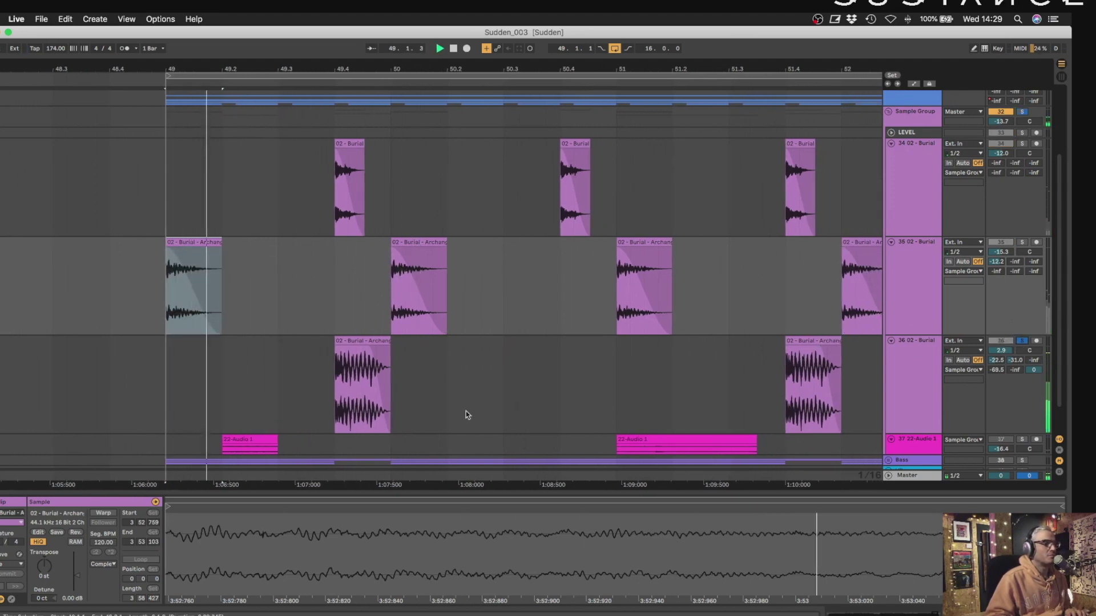
Extend the start of track 36's first Archangel clip back past bar 48.4 and play it.
drag(335, 348, 67, 394)
key(space)
key(space)
scroll(478, 399, right, 3)
scroll(478, 400, up, 1)
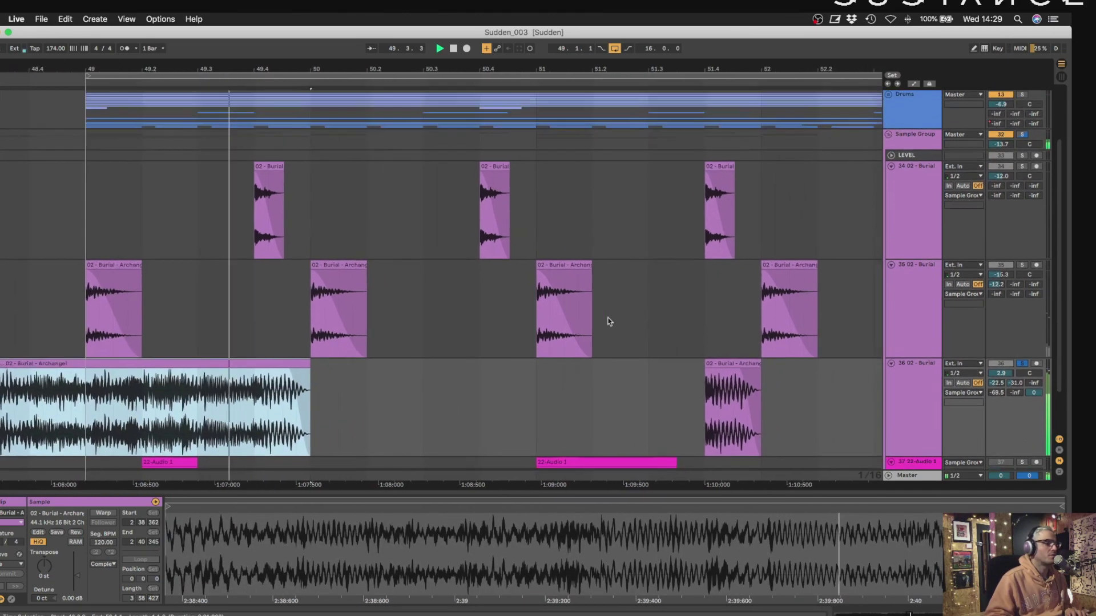
Show track 36's devices, switch off OSL Chorus, and play the extended clip without it.
click(923, 382)
key(shift+Tab)
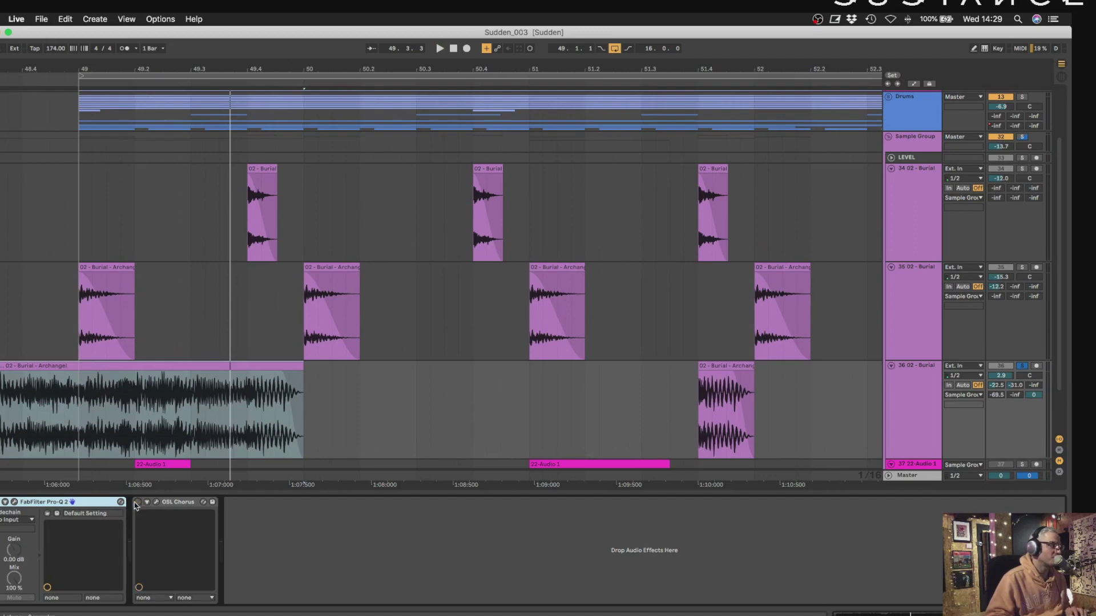
key(space)
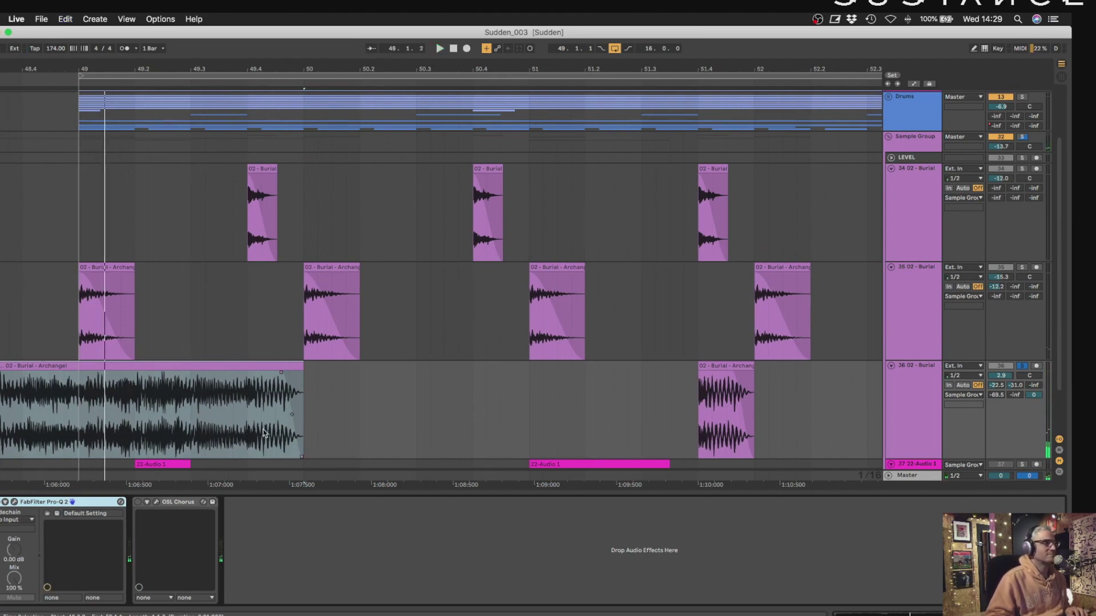
Undo the chorus bypass and clip extension on track 36, and play its short chop from bar 49.4.
key(super+z)
key(space)
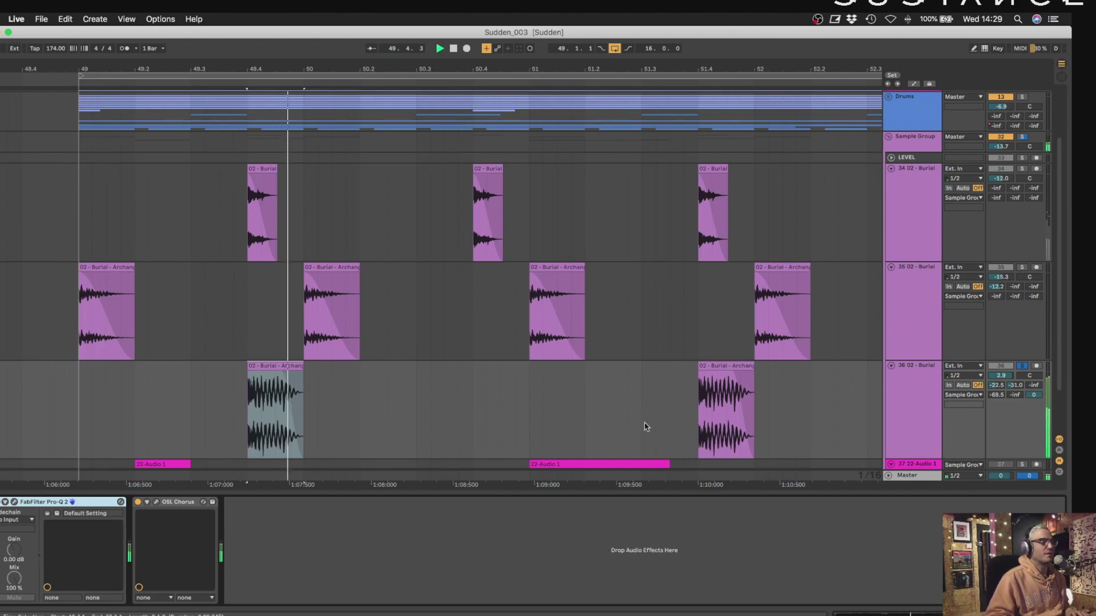
scroll(645, 426, down, 2)
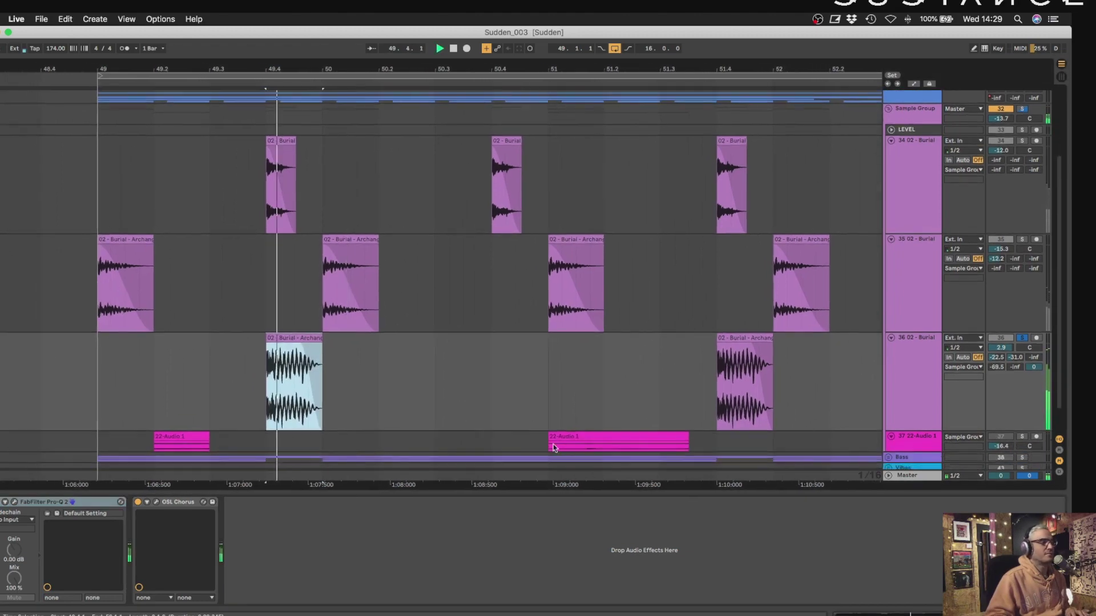
Extend the end of track 36's first clip to bar 51.2, play it, and undo the extension.
key(super+shift+z)
click(71, 503)
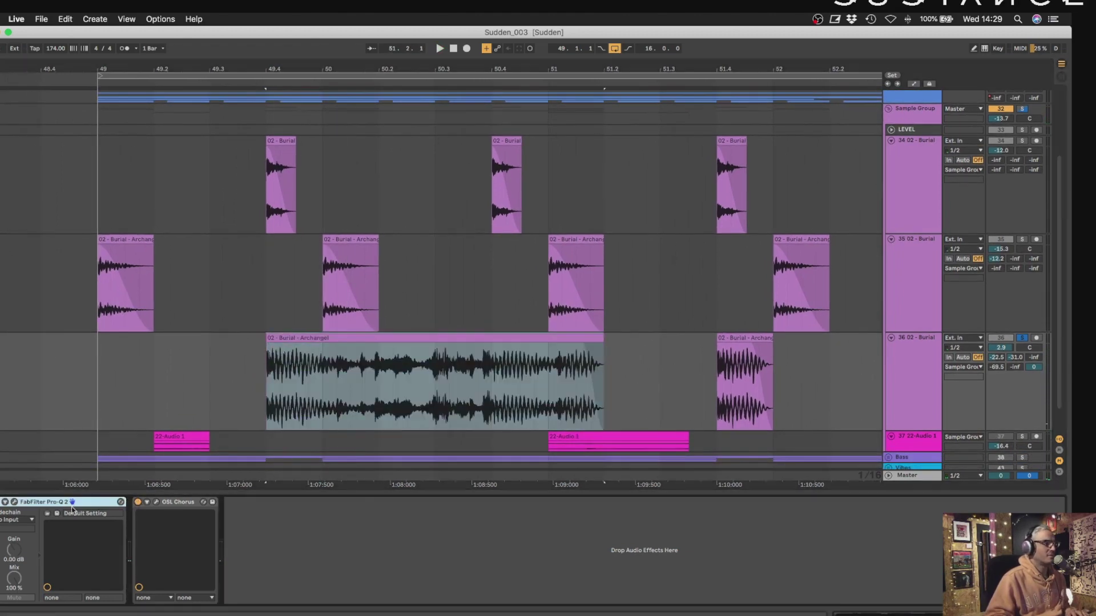
key(space)
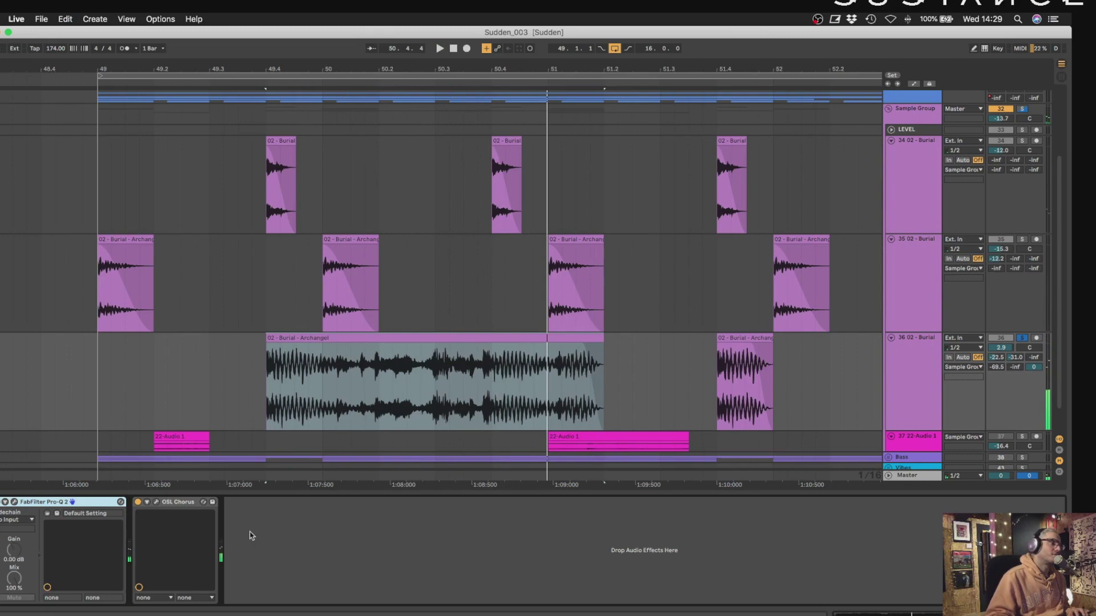
key(Delete)
Solo Burial track 34 instead of track 36 and play it from just before bar 49.
click(91, 342)
key(space)
click(1021, 141)
key(space)
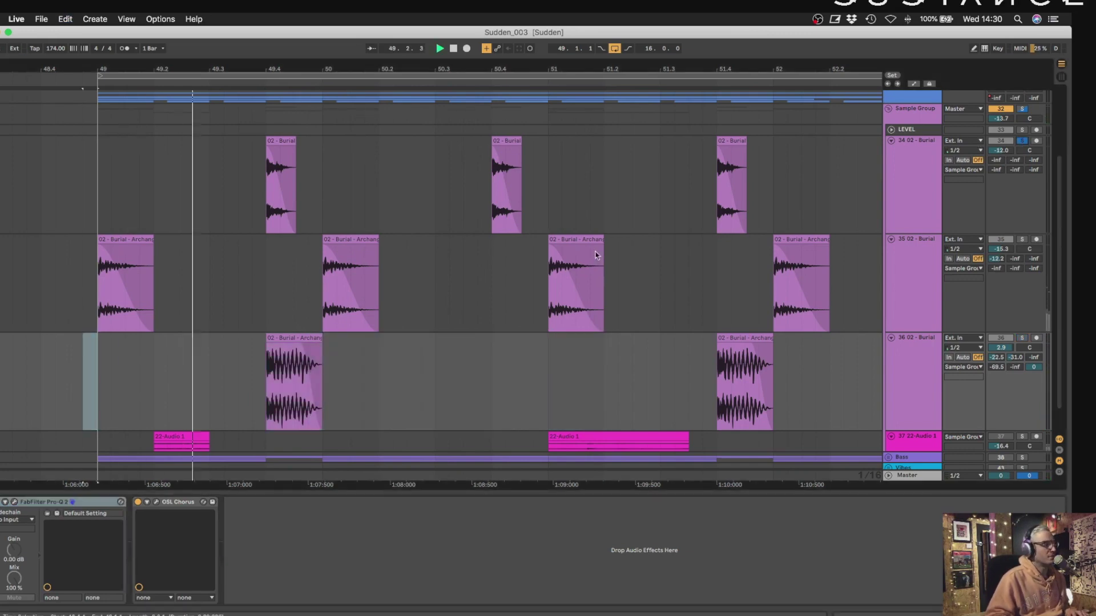
key(space)
key(space)
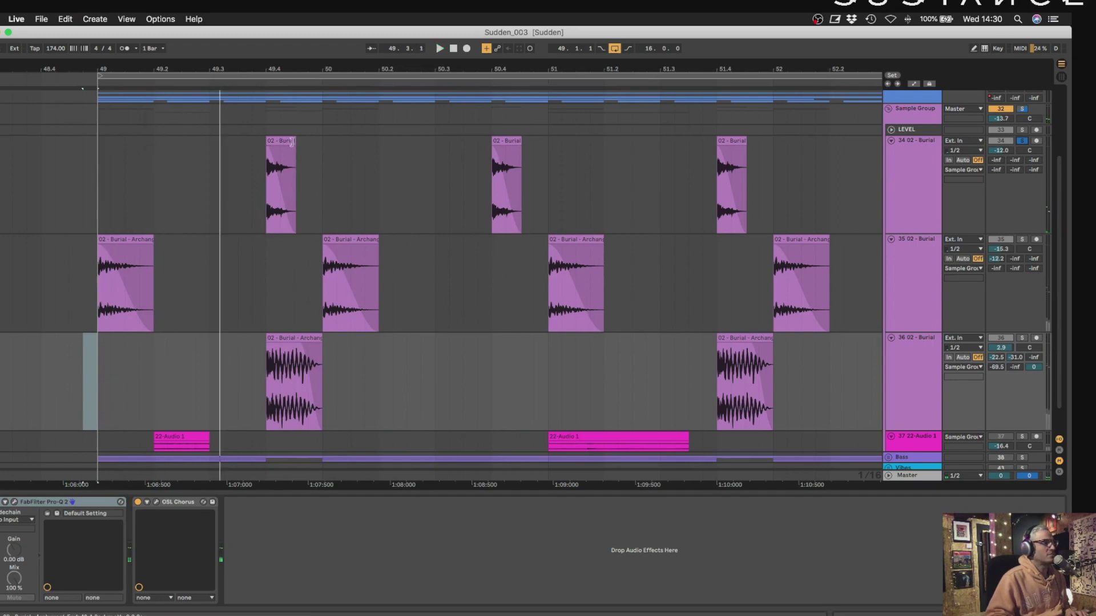
Extend track 34's first Archangel clip to span bar 49.2 to about 50.2.2, and play it from bar 49.
drag(294, 141, 393, 150)
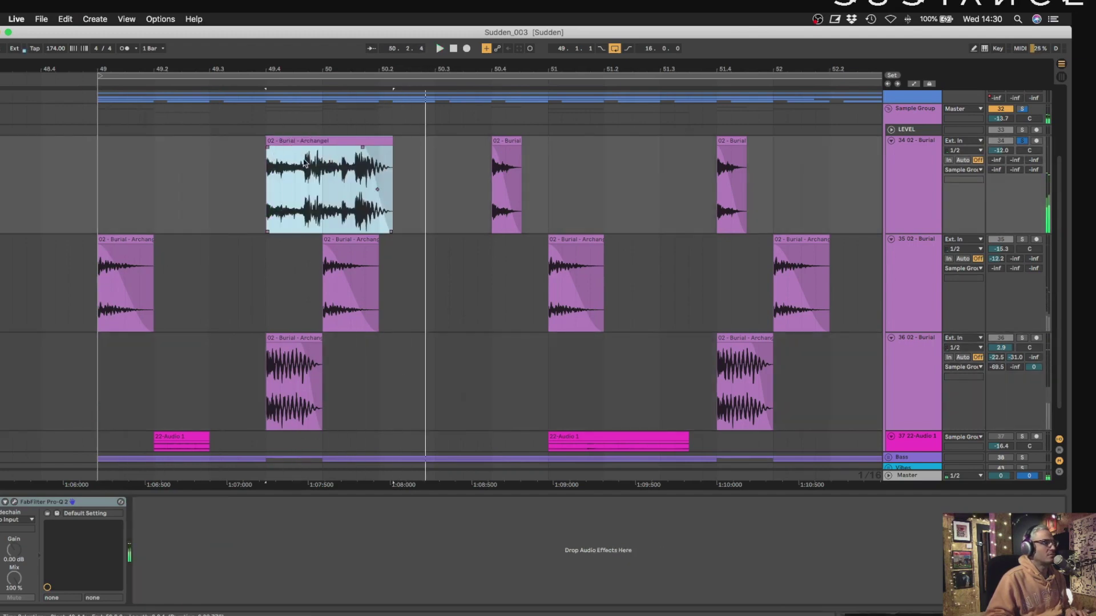
drag(268, 155, 151, 153)
click(113, 173)
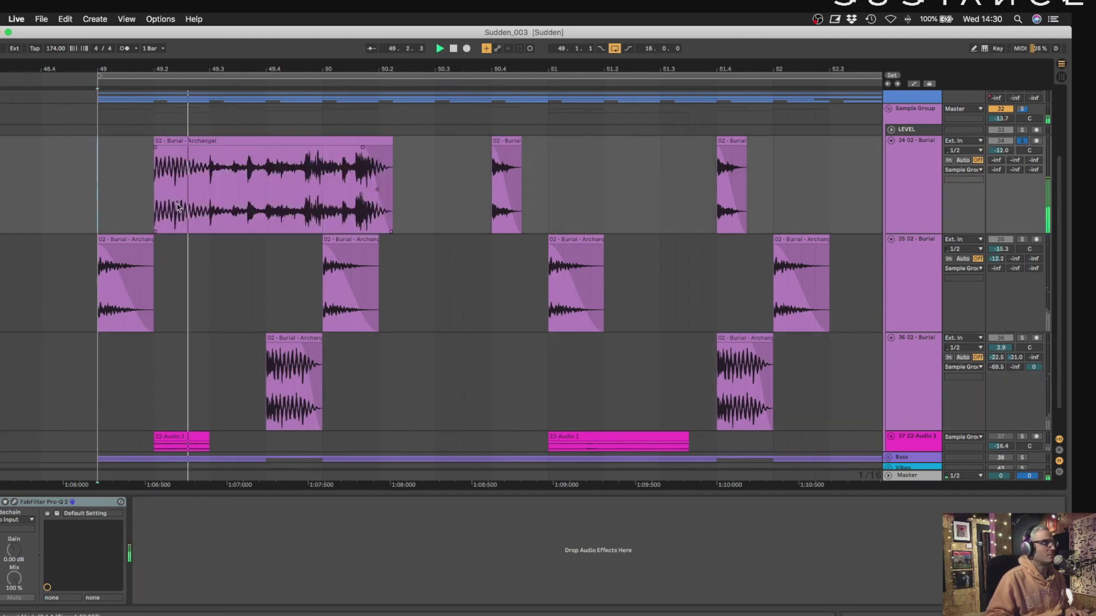
Undo both extensions of track 34's first clip, stop playback, and unsolo track 34 and the Sample Group.
key(super+z)
key(super+z)
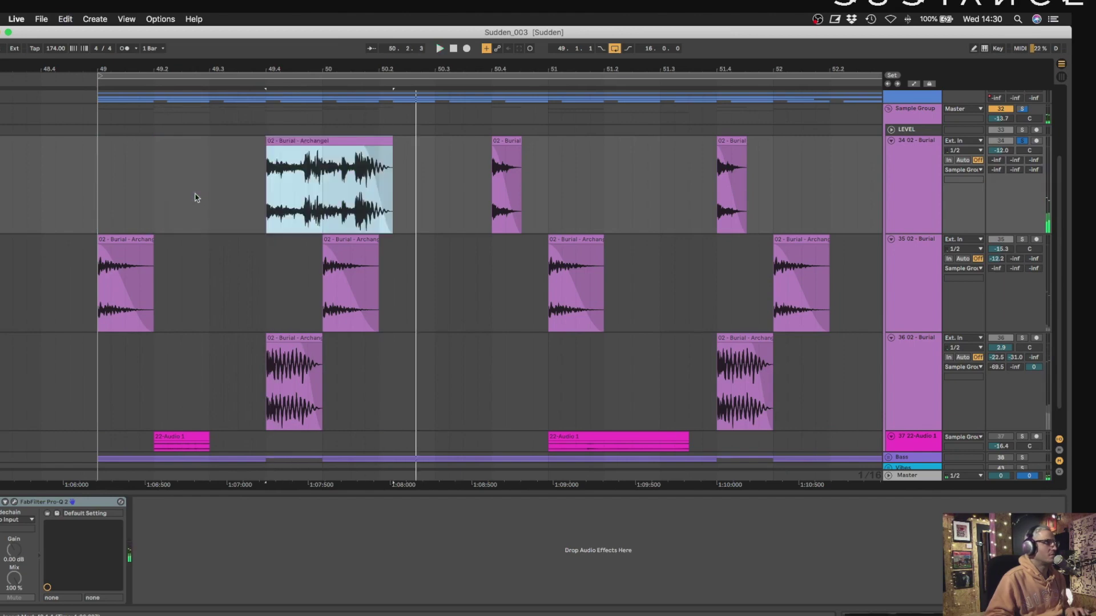
key(space)
click(1025, 142)
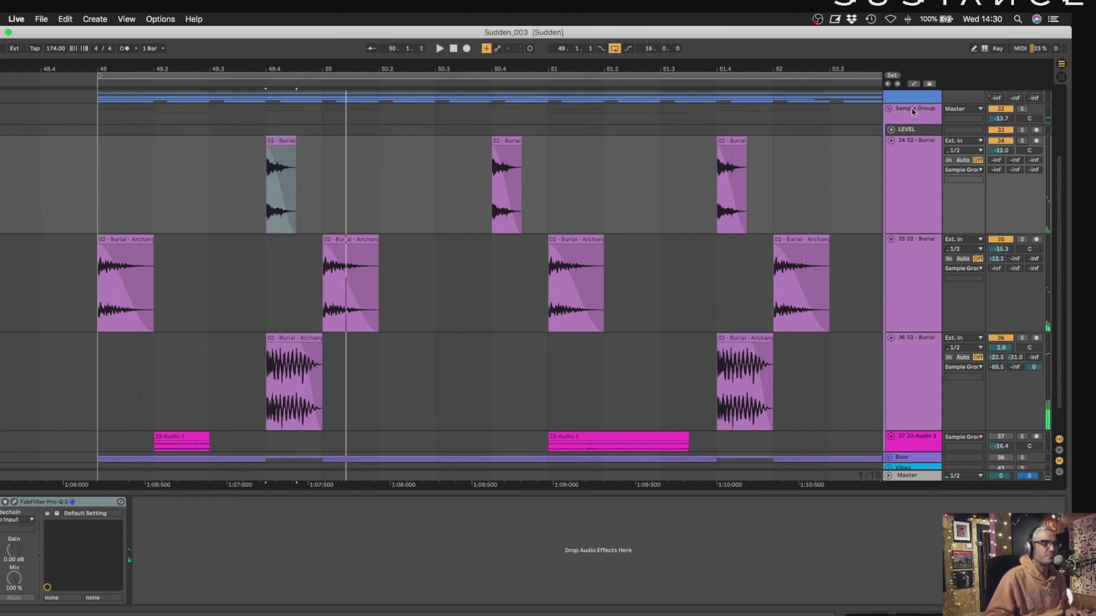
Show the Sample Group's devices and open its Decapitator plug-in during playback.
click(914, 112)
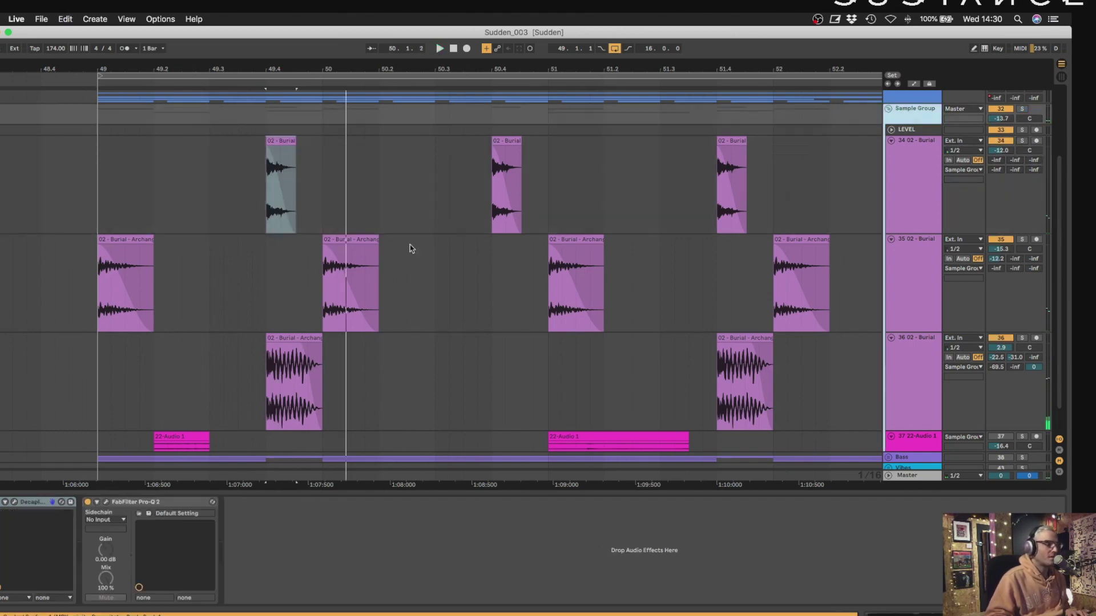
click(17, 503)
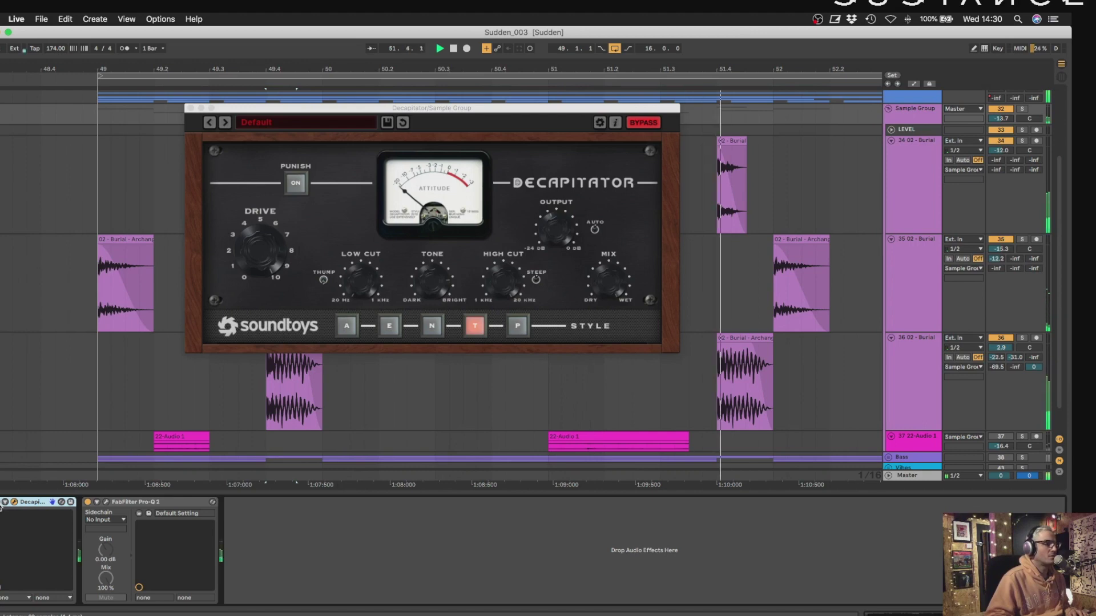
Inspect the Sample Group's FabFilter Pro-Q 2 filter curve and close both open plug-in windows.
click(106, 503)
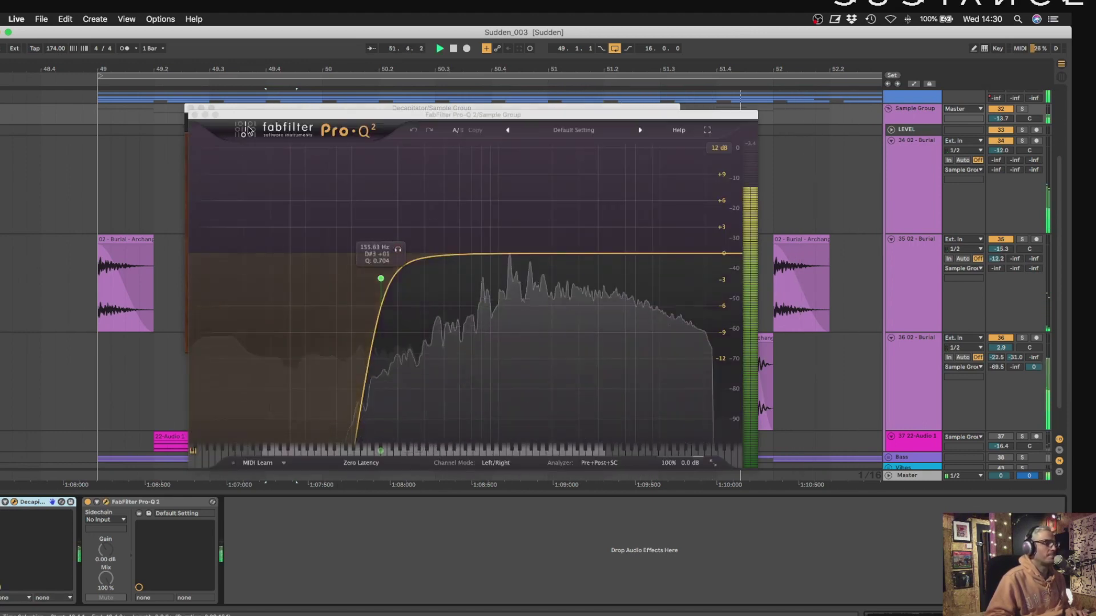
click(194, 115)
click(191, 107)
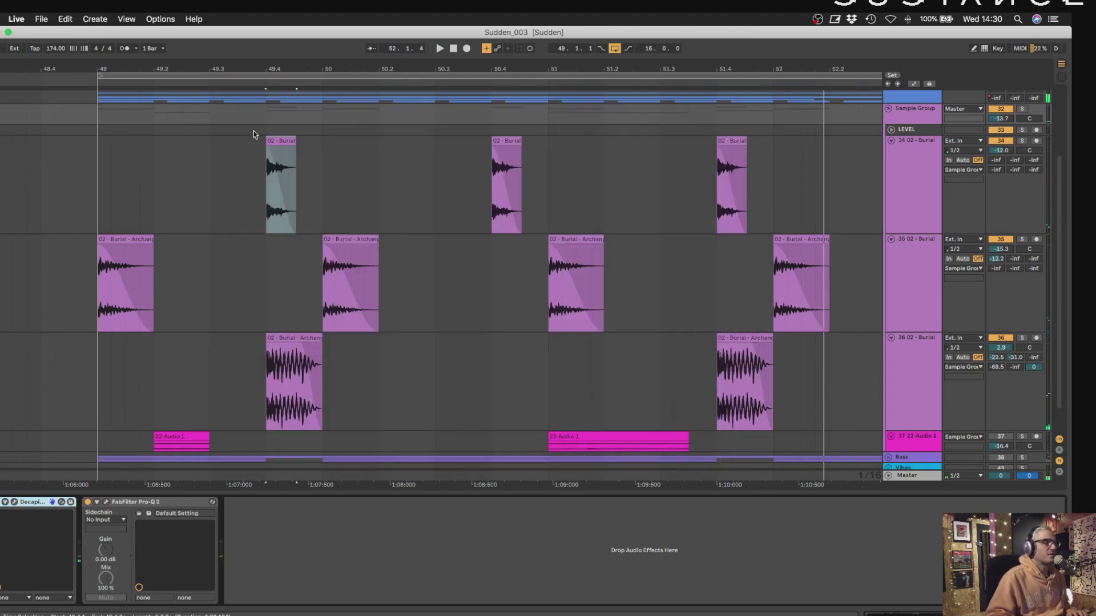
Reduce the three Burial sample tracks, 34 to 36, to a compact height together.
drag(867, 70, 694, 32)
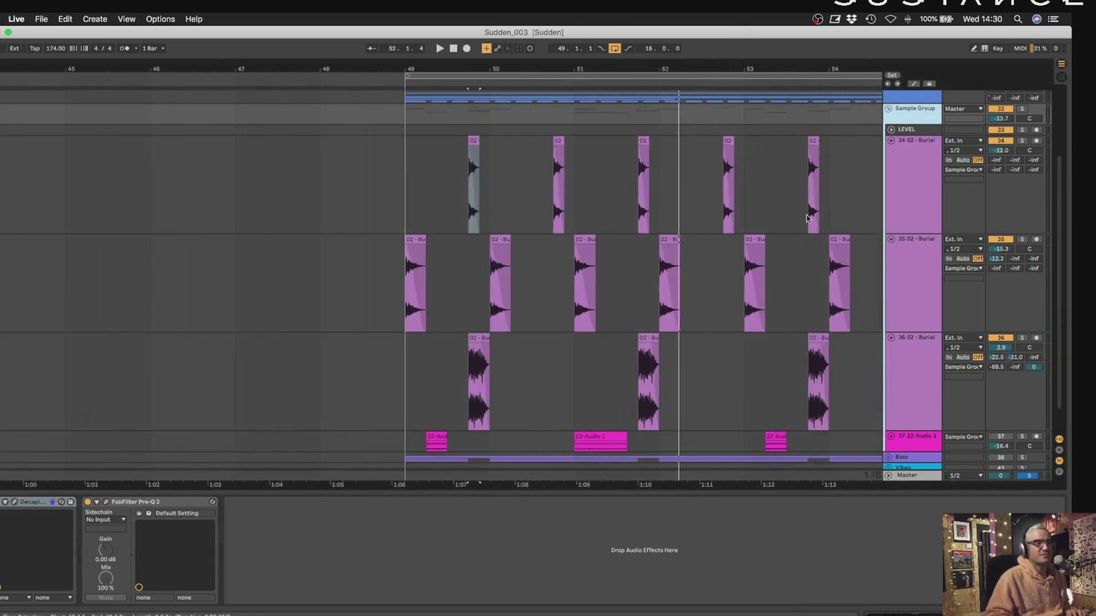
click(914, 194)
shift+click(919, 370)
drag(932, 234, 923, 153)
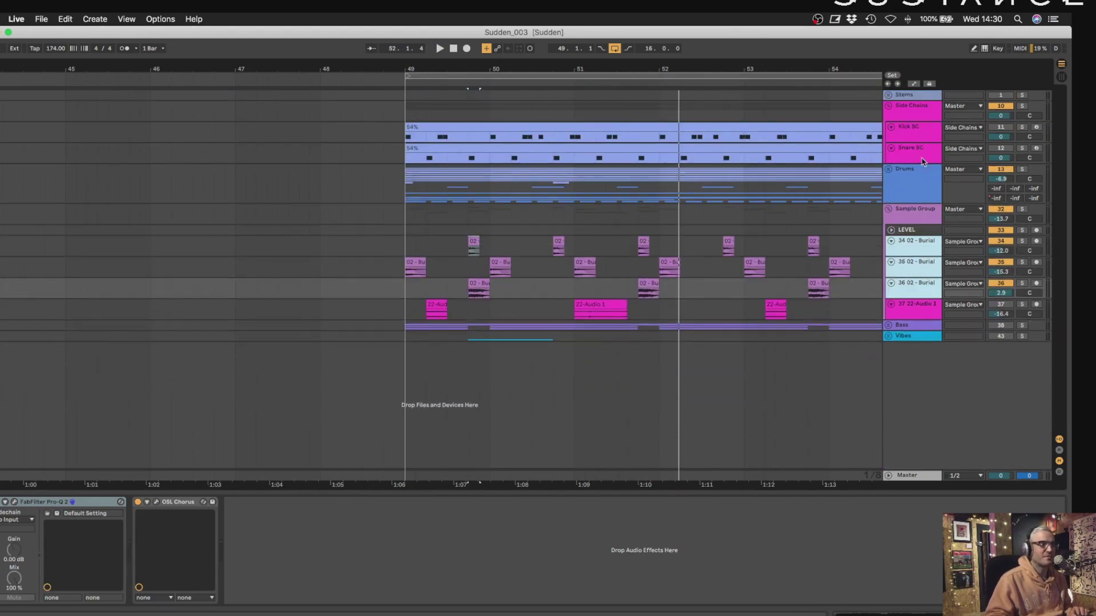
Bring the whole section from bar 49 to 65 into view and play back the arrangement.
drag(629, 71, 610, 22)
scroll(689, 235, right, 3)
key(space)
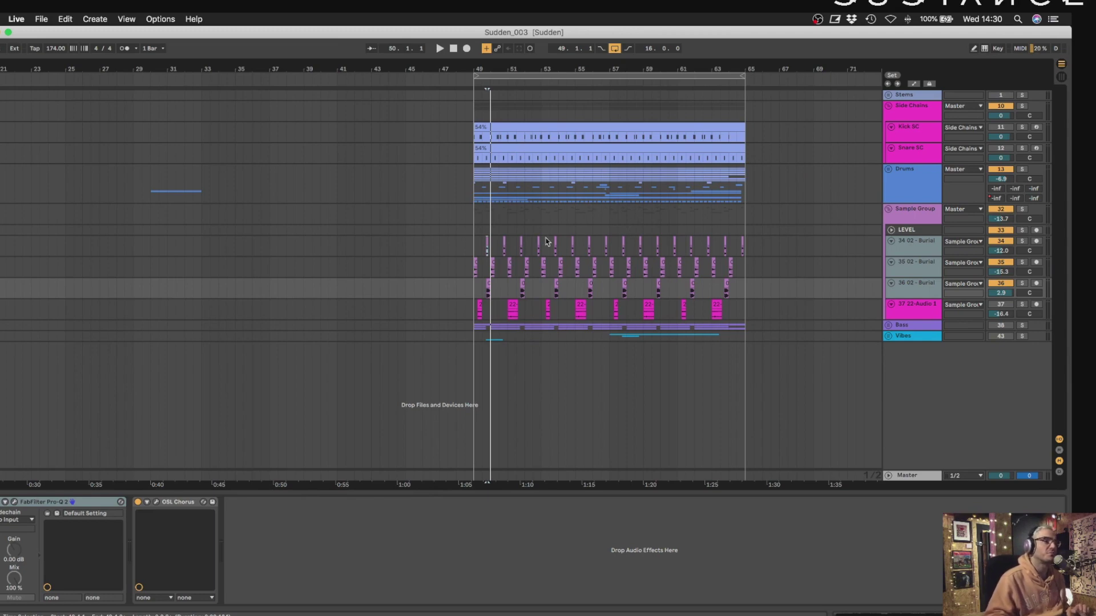
key(space)
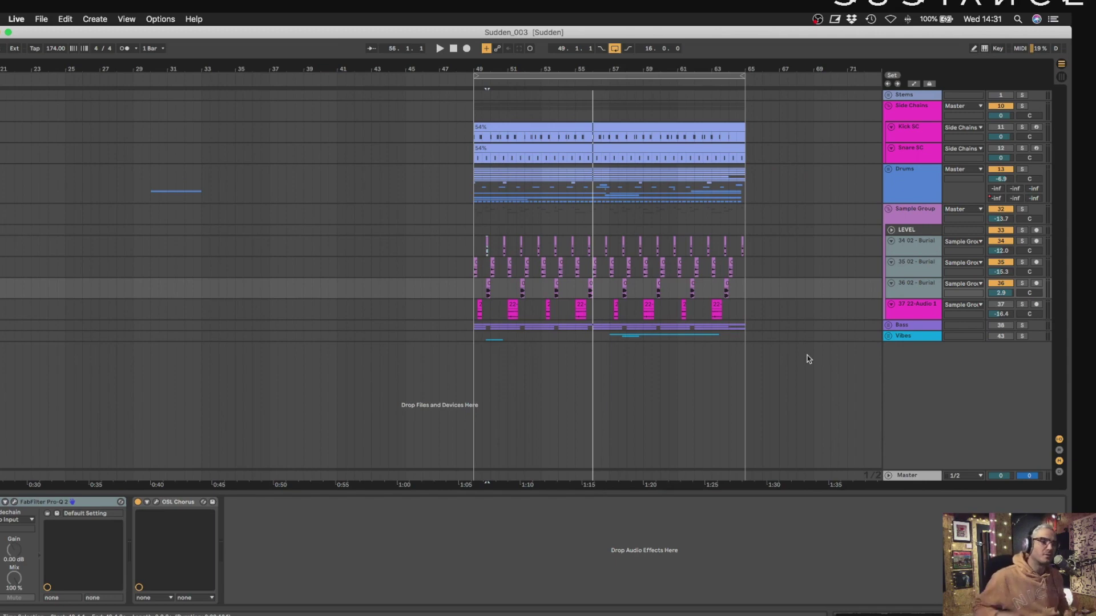
Enlarge the 22-Audio 1 track so the waveform of its first clip near bar 49 can be examined.
drag(480, 64, 483, 132)
click(919, 311)
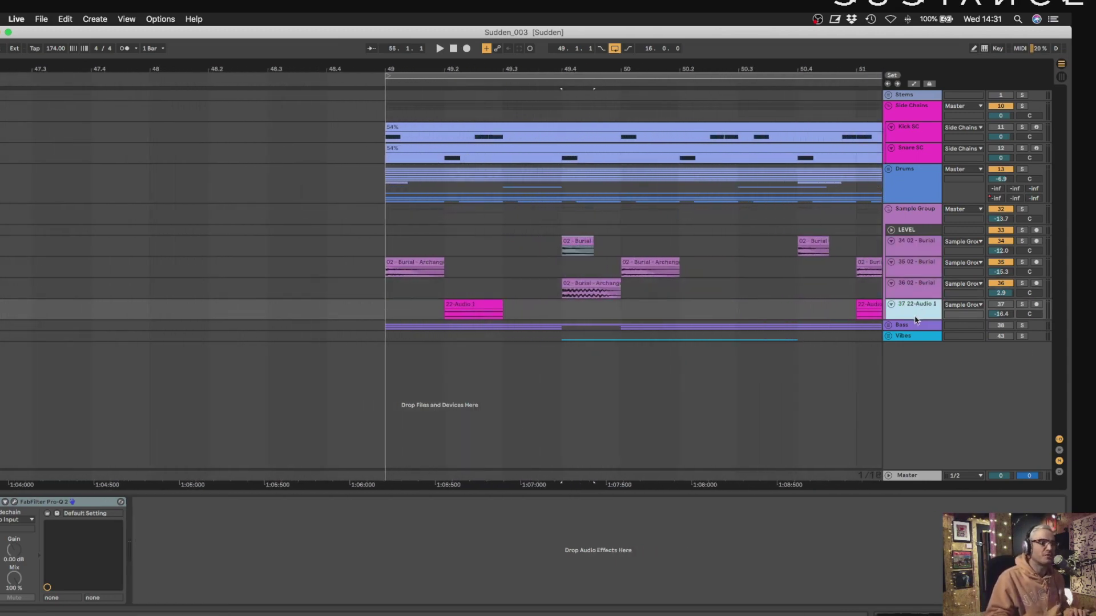
drag(914, 320, 909, 448)
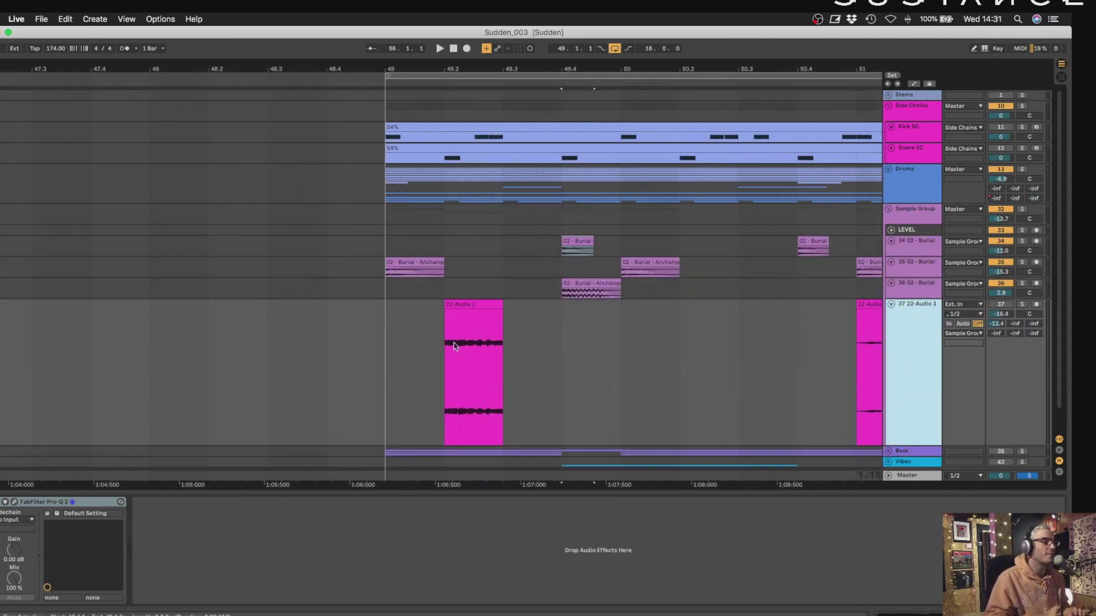
Extend the first 22-Audio 1 clip's start back to about 47.2.2 and its end to 50.4.2.
click(444, 305)
drag(445, 305, 1, 307)
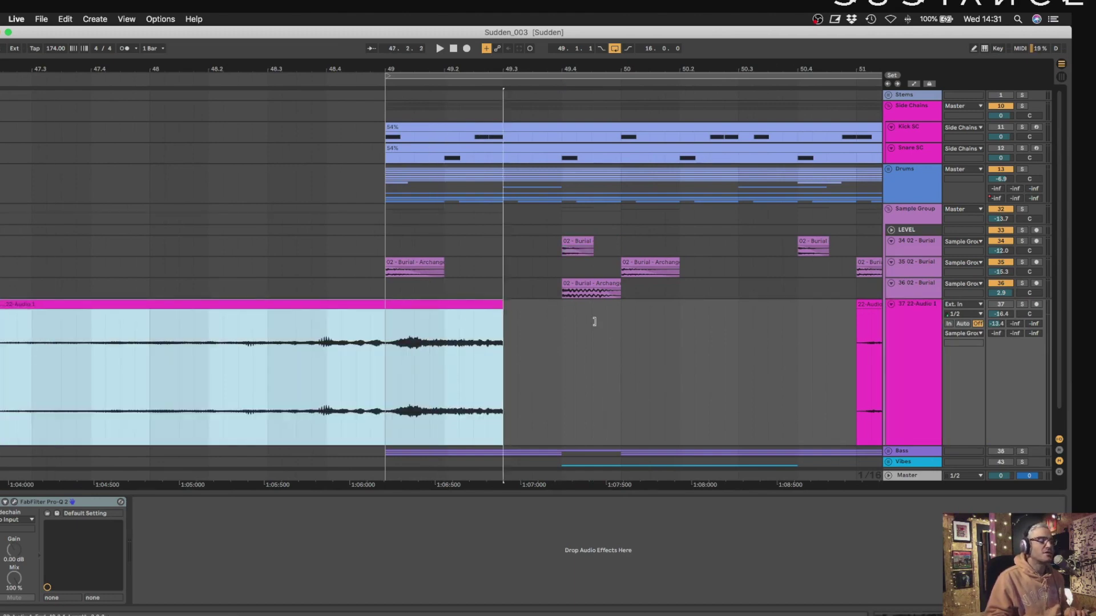
drag(503, 311, 812, 311)
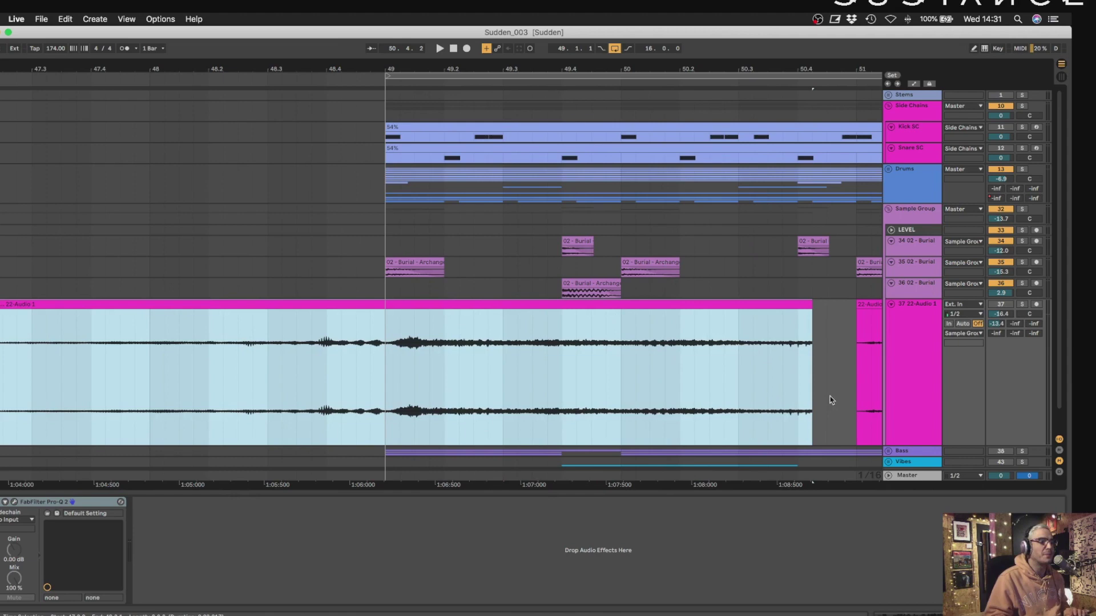
Extend the start of the first 22-Audio 1 clip further back to about bar 43.
scroll(832, 401, right, 1)
drag(617, 69, 616, 46)
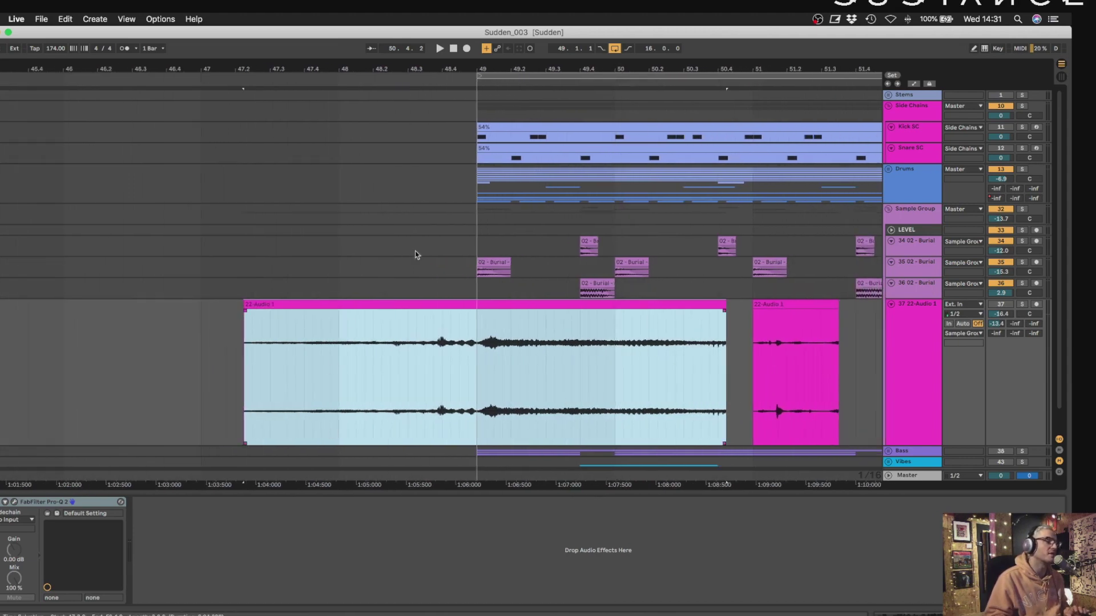
drag(444, 67, 397, 45)
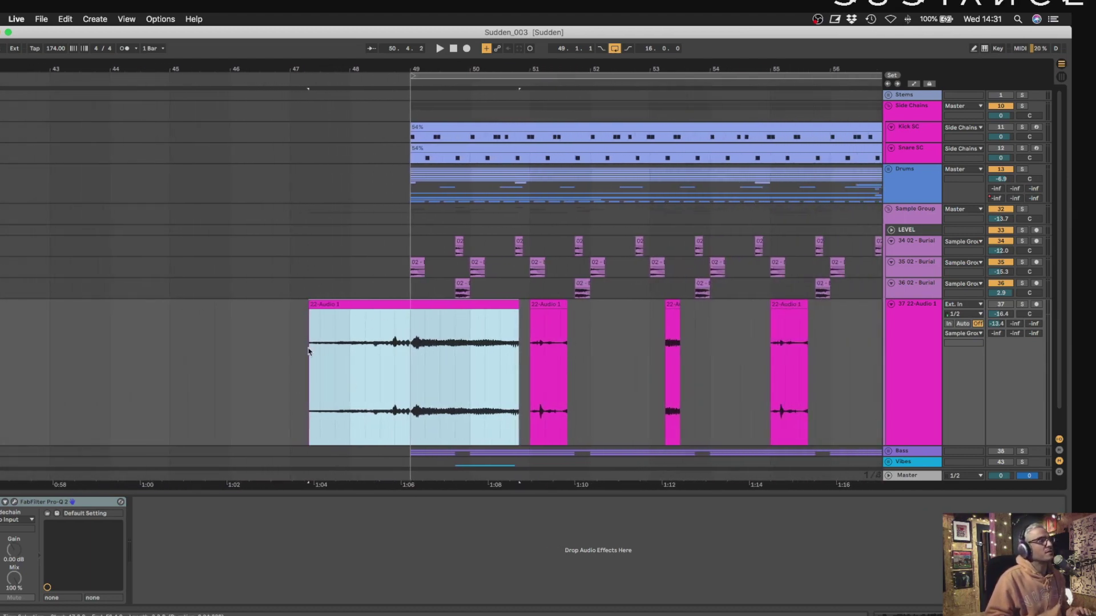
drag(288, 313, 54, 336)
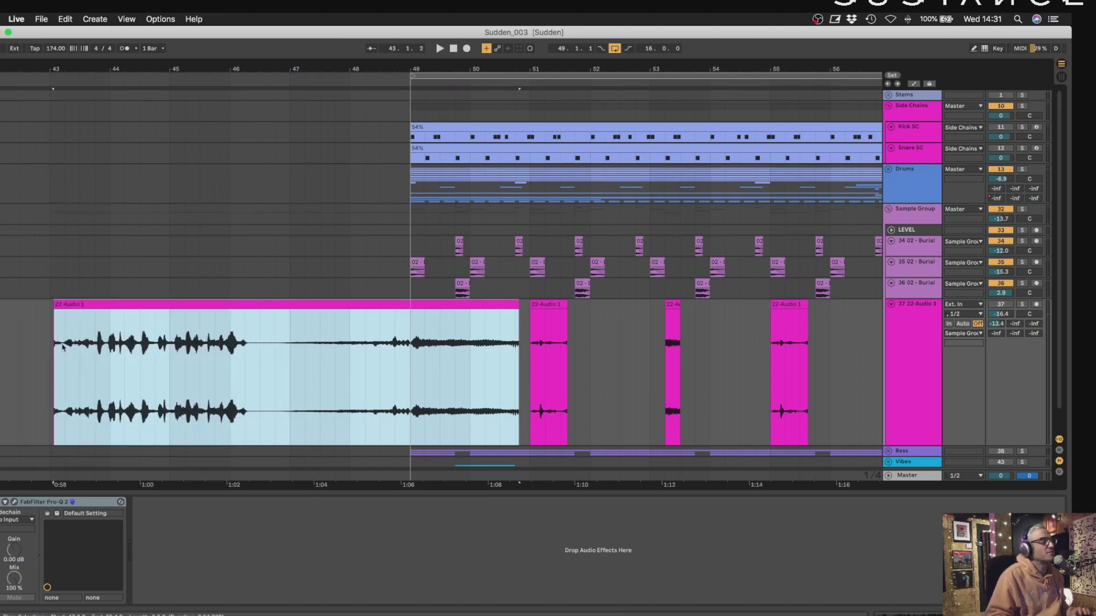
Audition the extended 22-Audio 1 clip from between bars 44 and 45, with its track soloed.
click(155, 388)
key(space)
key(space)
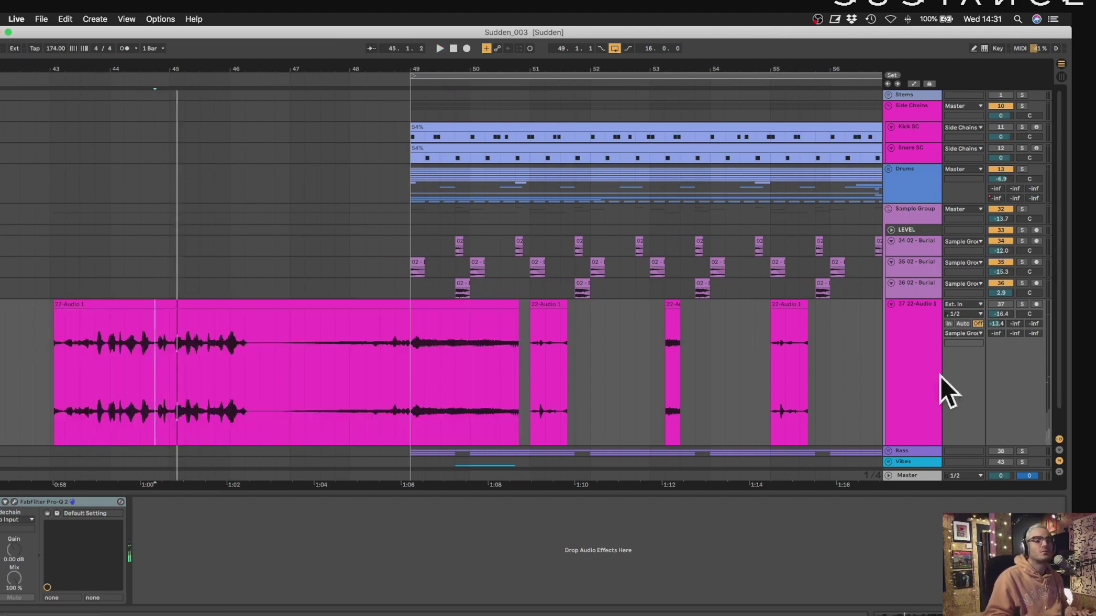
click(999, 305)
key(space)
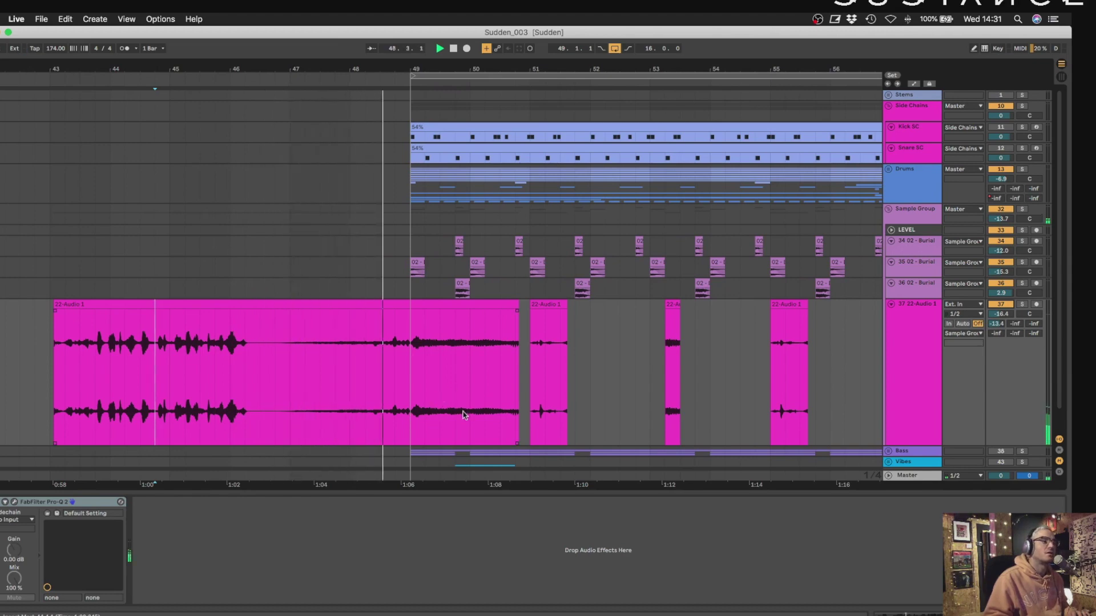
key(space)
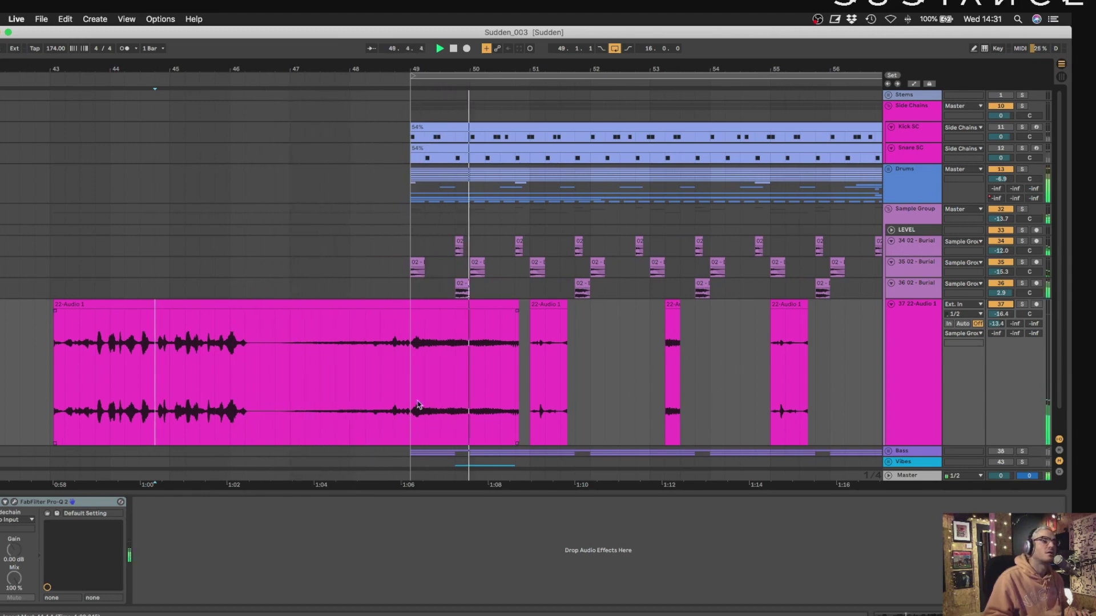
click(1021, 304)
key(space)
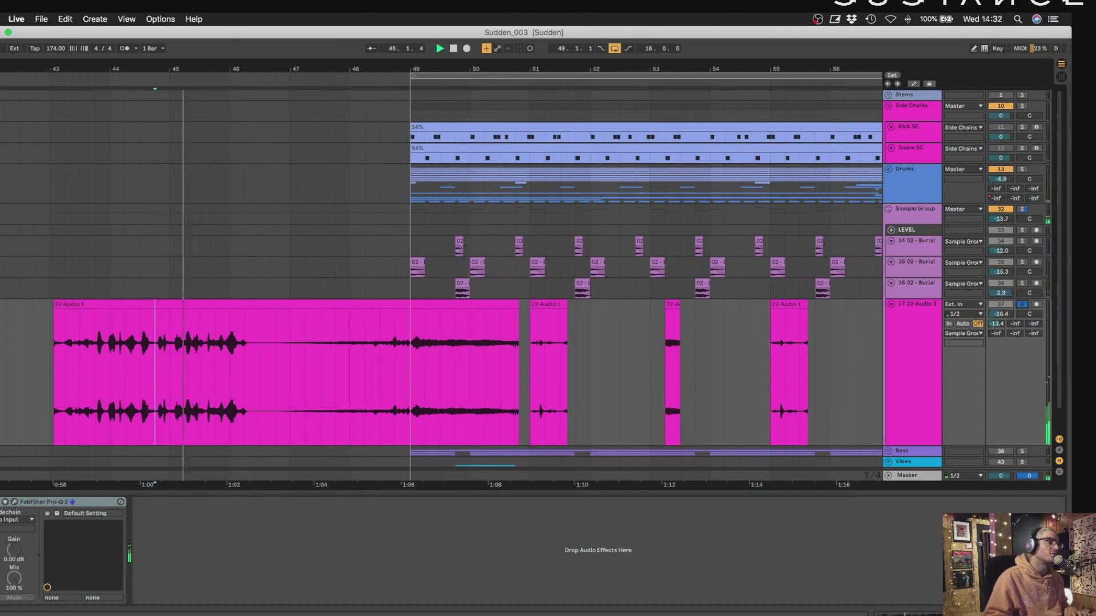
Stop playback and extend the start of the first 22-Audio 1 clip back to about bar 11.
drag(118, 71, 117, 34)
drag(528, 34, 530, 40)
key(space)
click(517, 305)
drag(513, 371, 86, 379)
Audition the extended 22-Audio 1 clip from about bar 27 and from about bar 34.
click(289, 392)
key(space)
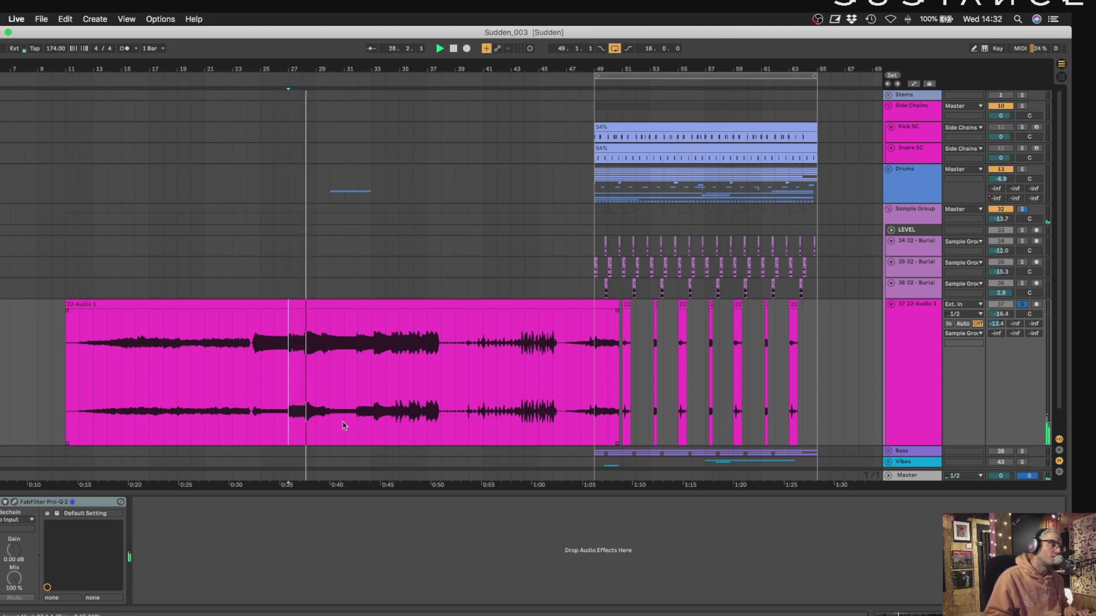
click(387, 390)
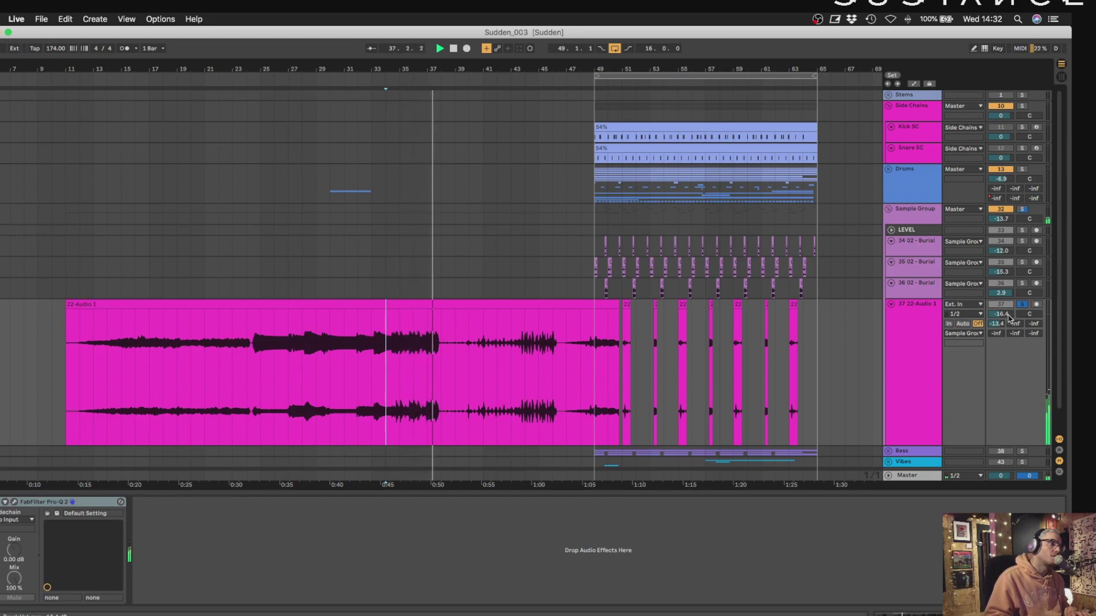
Undo all the extensions made to the first 22-Audio 1 clip.
key(super+z)
key(super+z)
key(super+z)
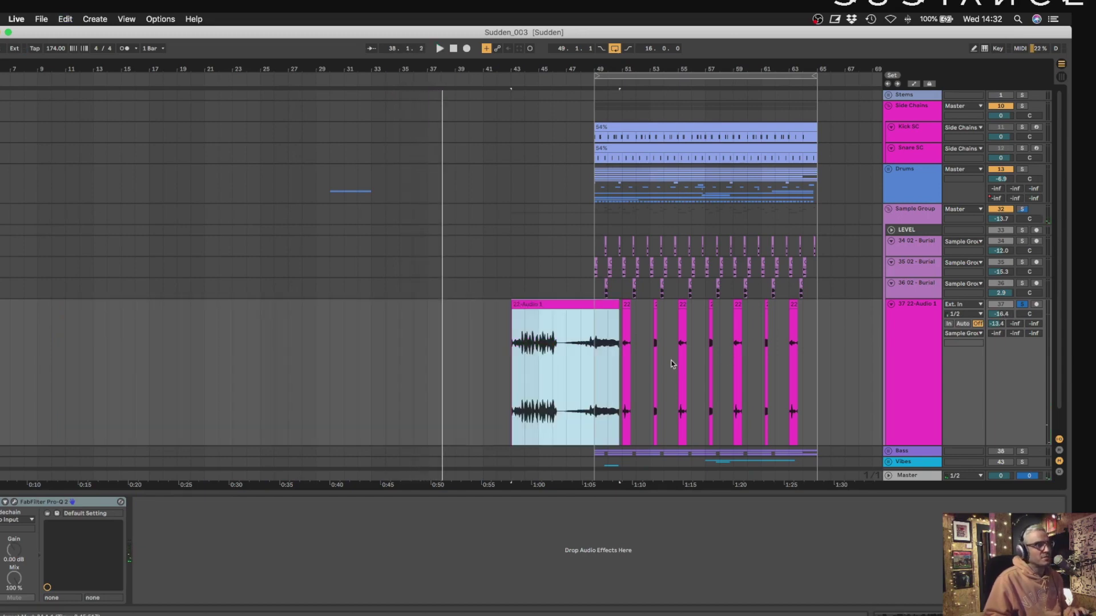
key(super+z)
key(super+z)
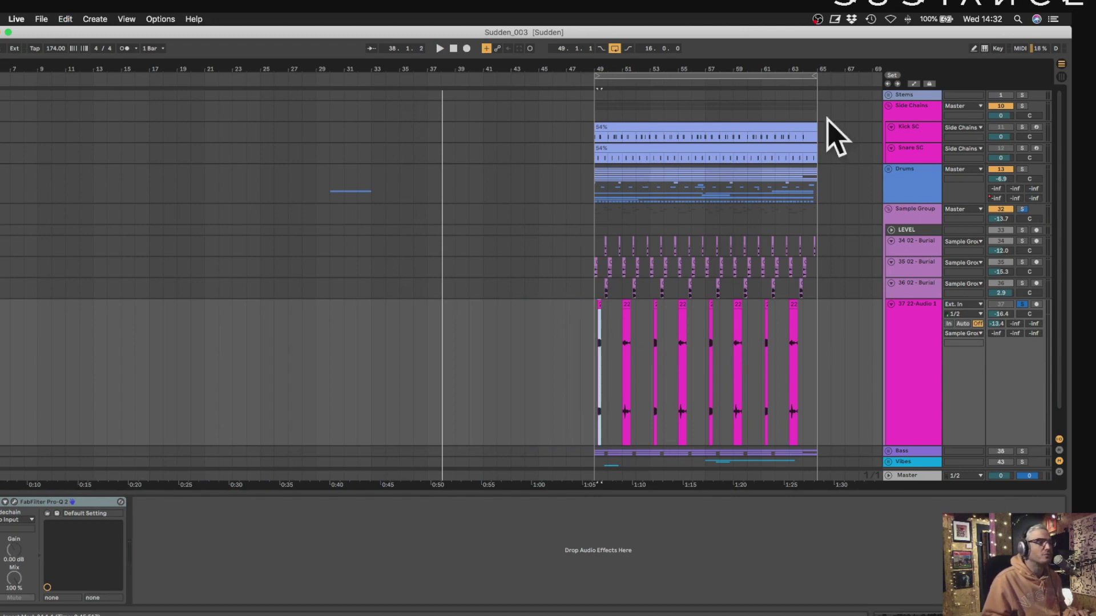
key(z)
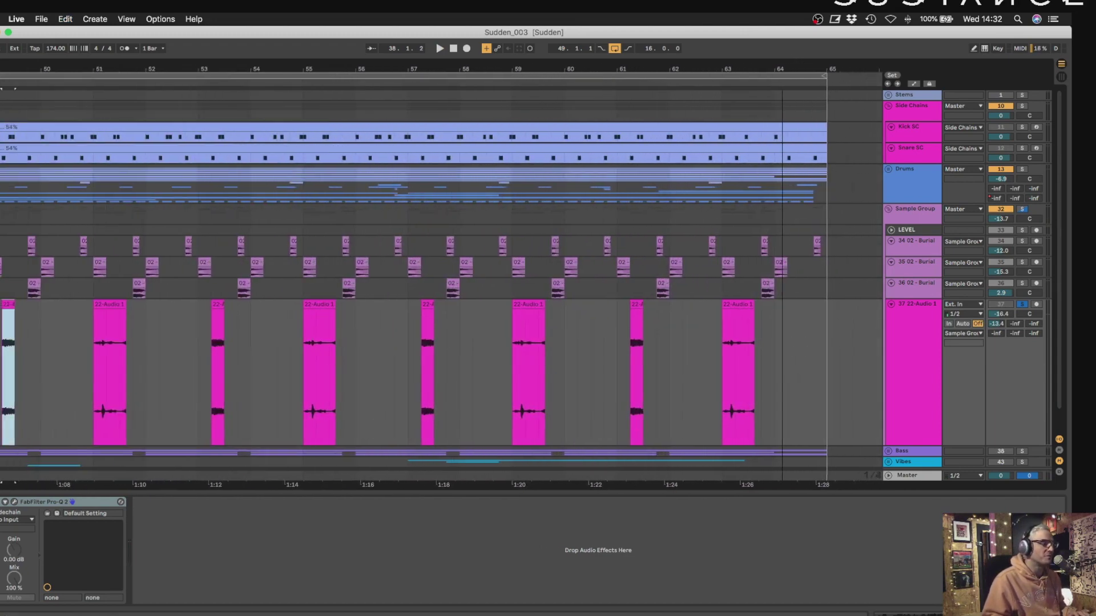
mouse_move(440, 610)
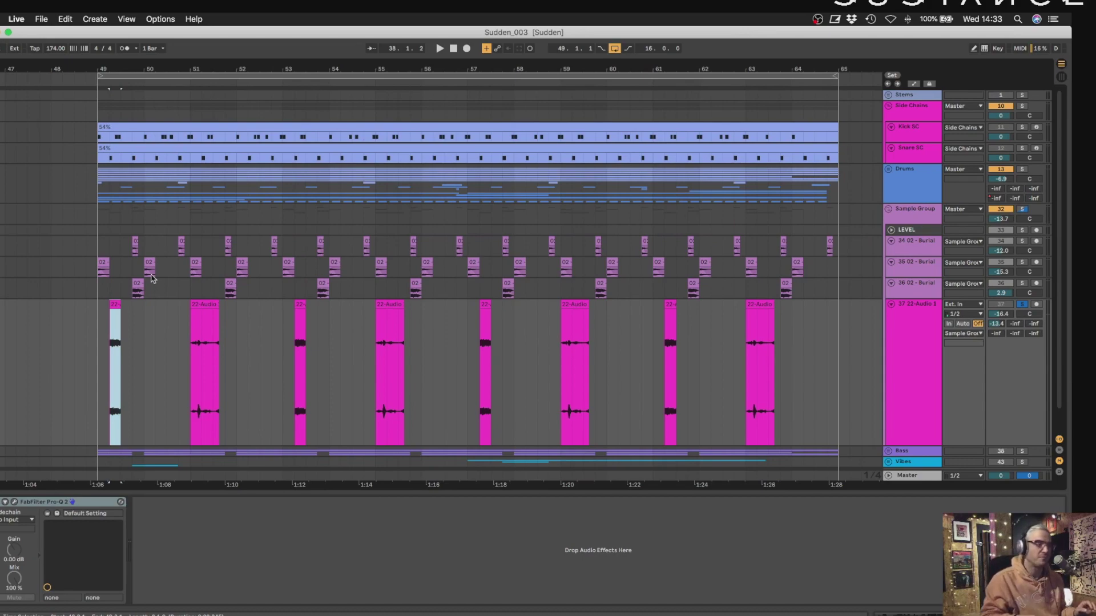
key(ctrl+Up)
click(314, 340)
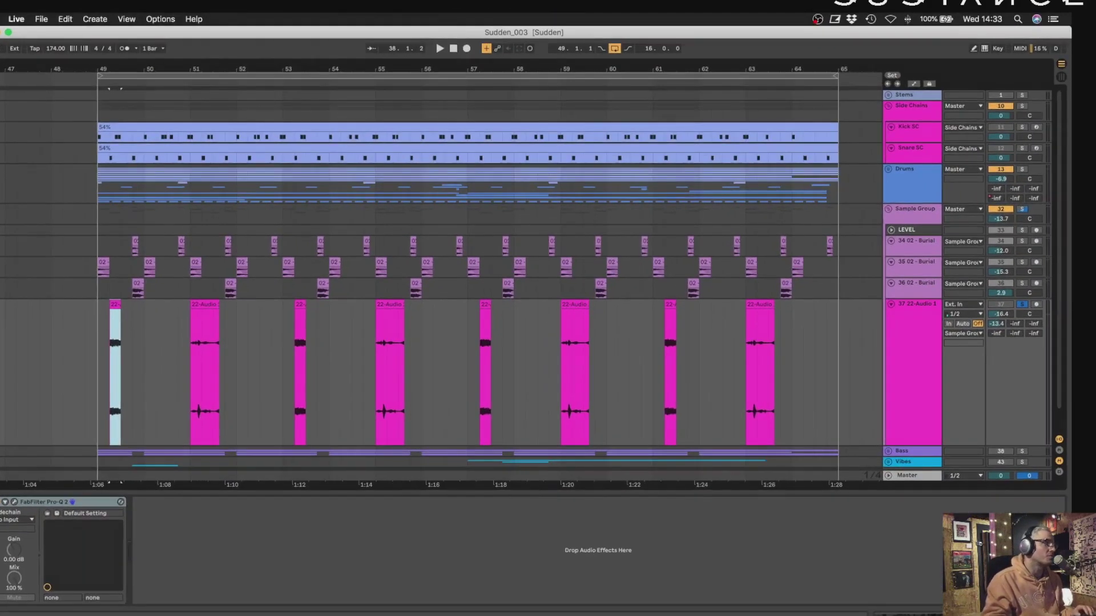
Look through the Acapellas folder of the Studio place's Sample Library, closing the browser when done.
key(super+alt+b)
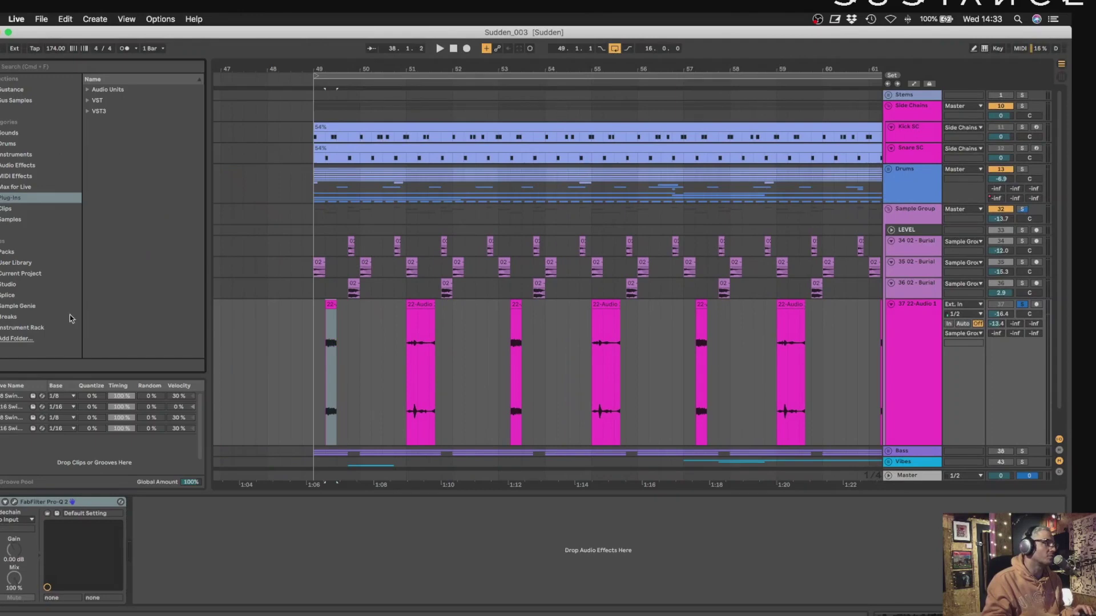
click(10, 284)
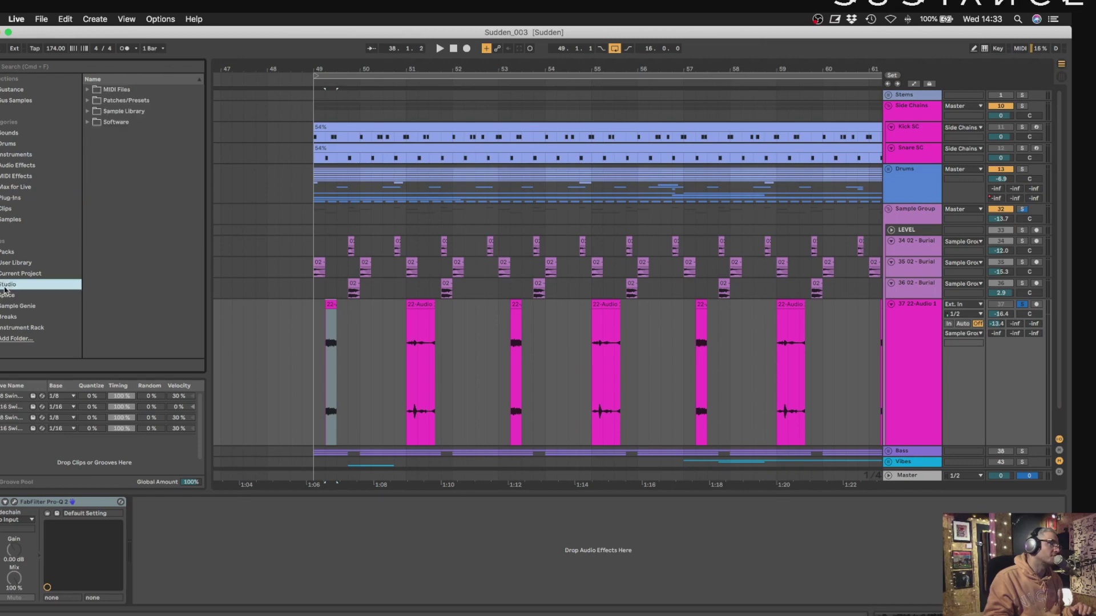
double_click(103, 113)
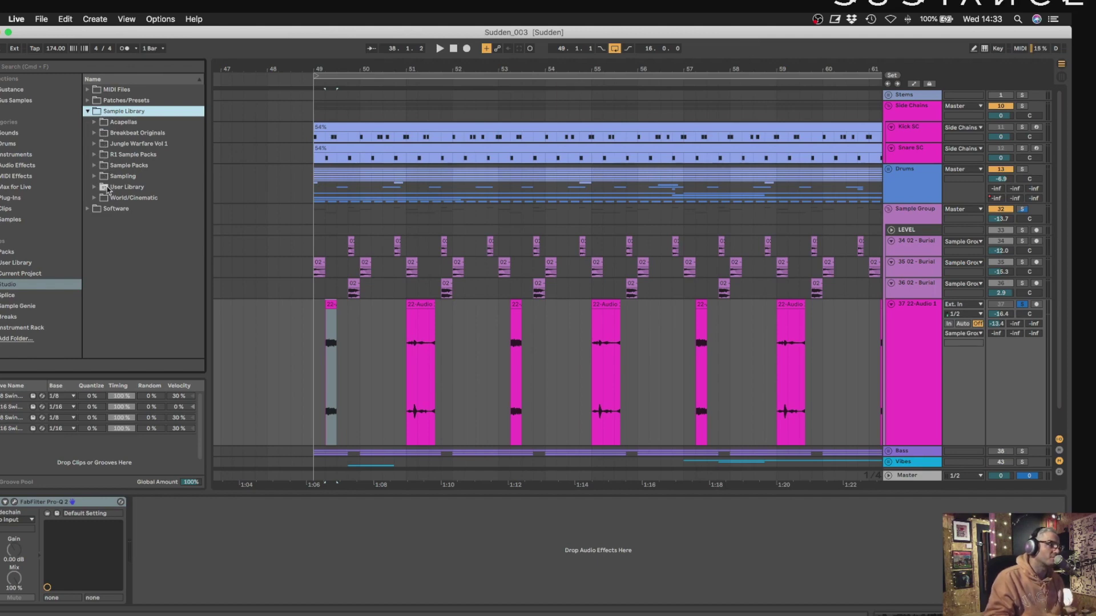
click(106, 125)
scroll(147, 206, down, 3)
scroll(147, 207, up, 6)
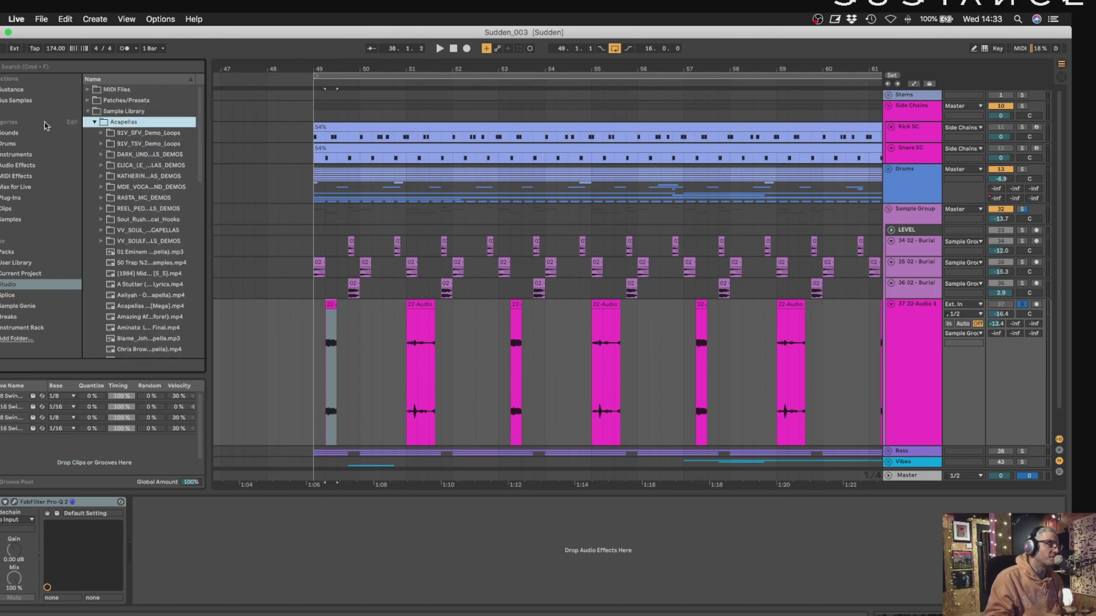
click(4, 48)
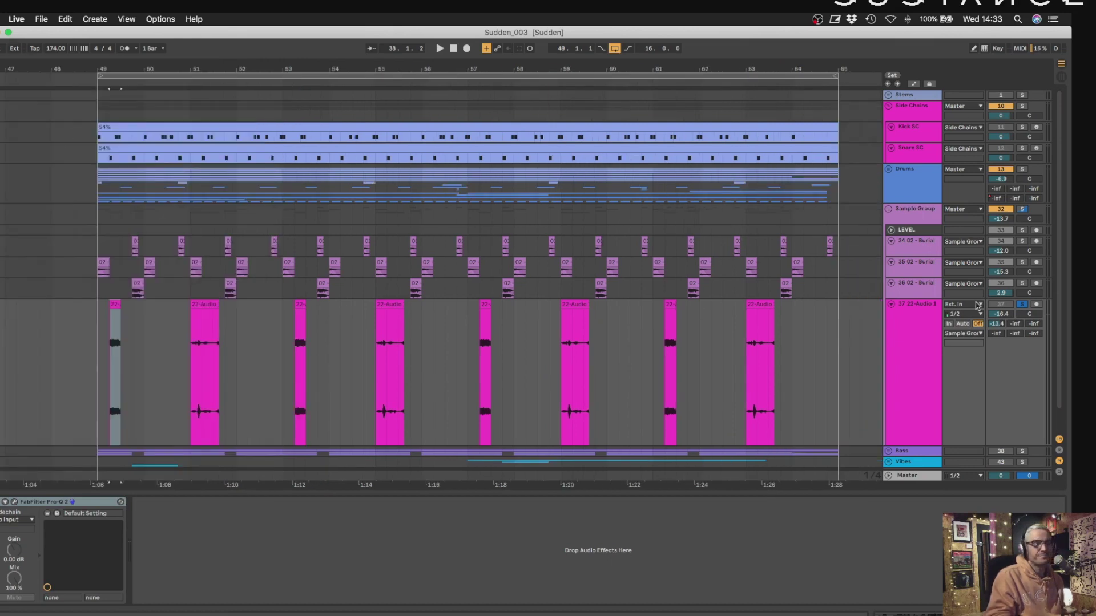
Turn off solo on the 22-Audio 1 track, check it in the full mix and shrink the track to a compact height.
click(930, 369)
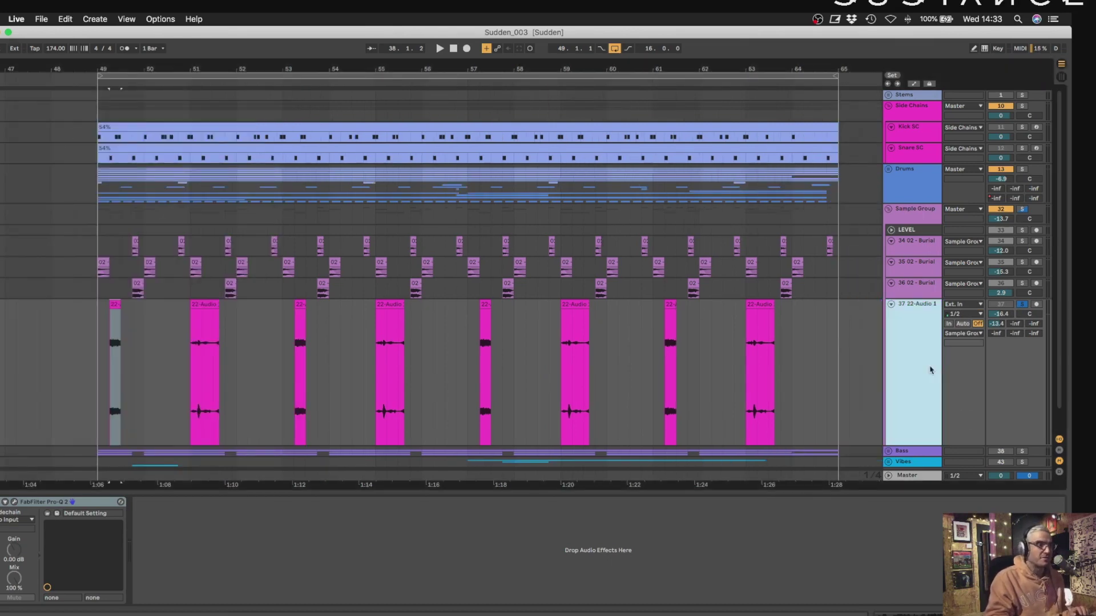
click(43, 502)
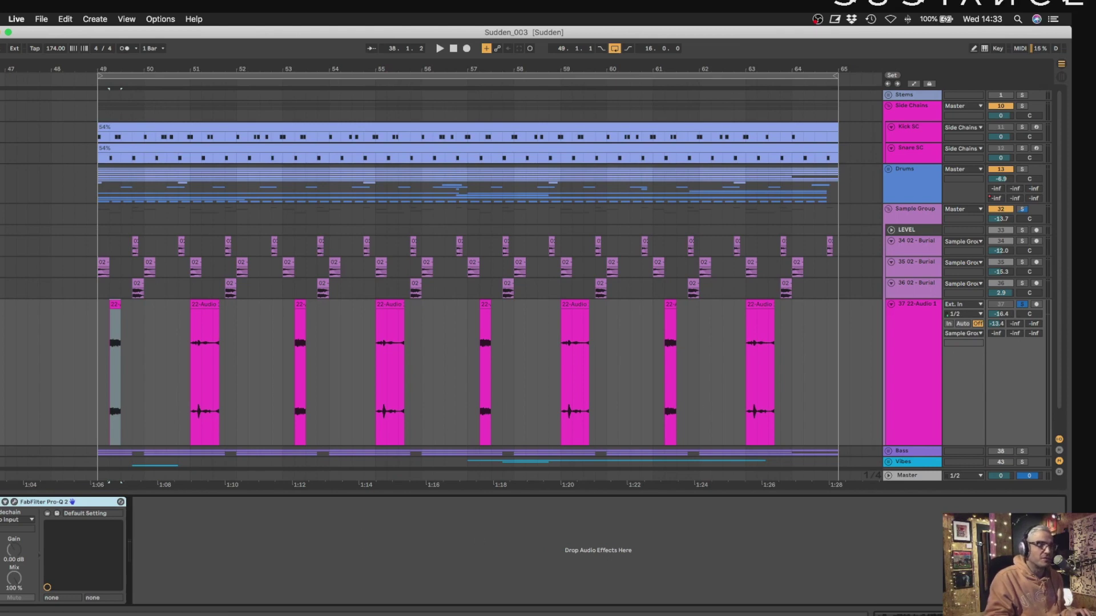
click(1026, 304)
key(space)
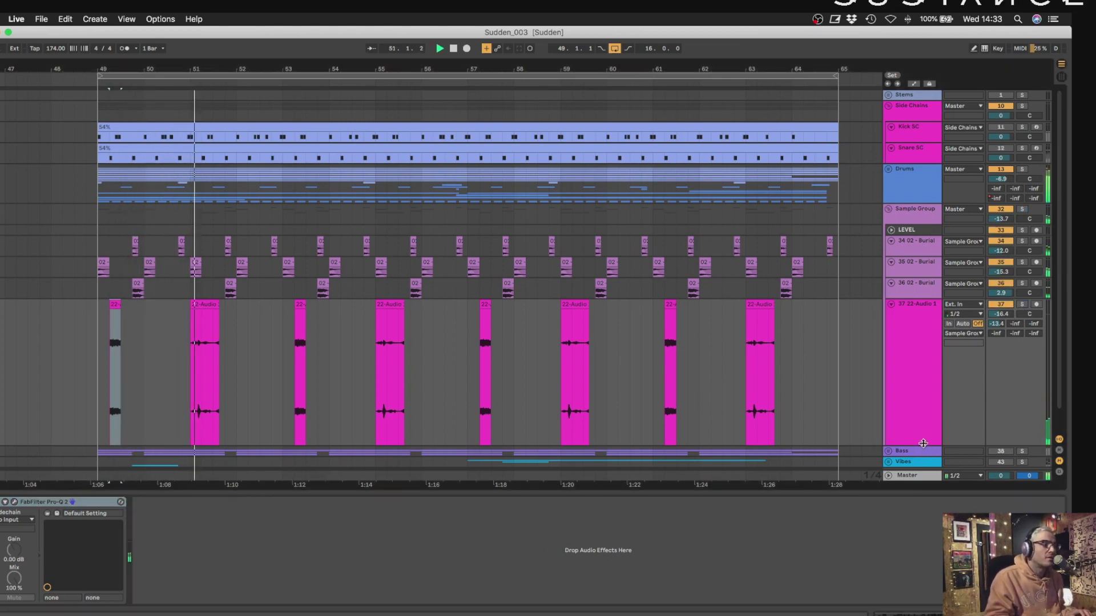
drag(922, 443, 910, 317)
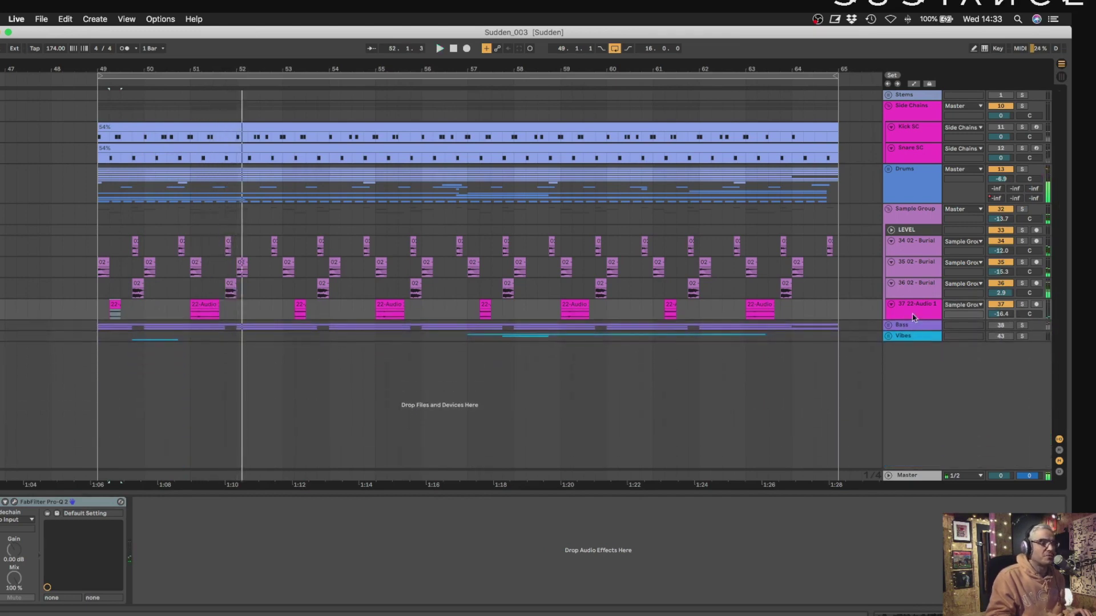
Fold the Sample Group, unfold the Bass group and briefly play the loop from bar 49.
click(888, 209)
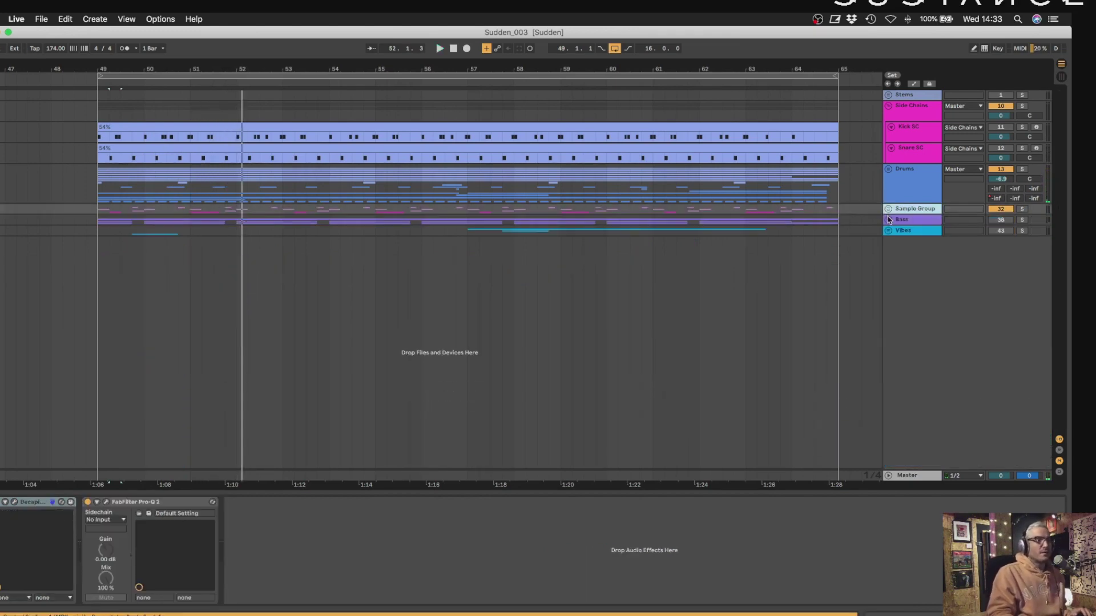
click(888, 221)
key(space)
key(space)
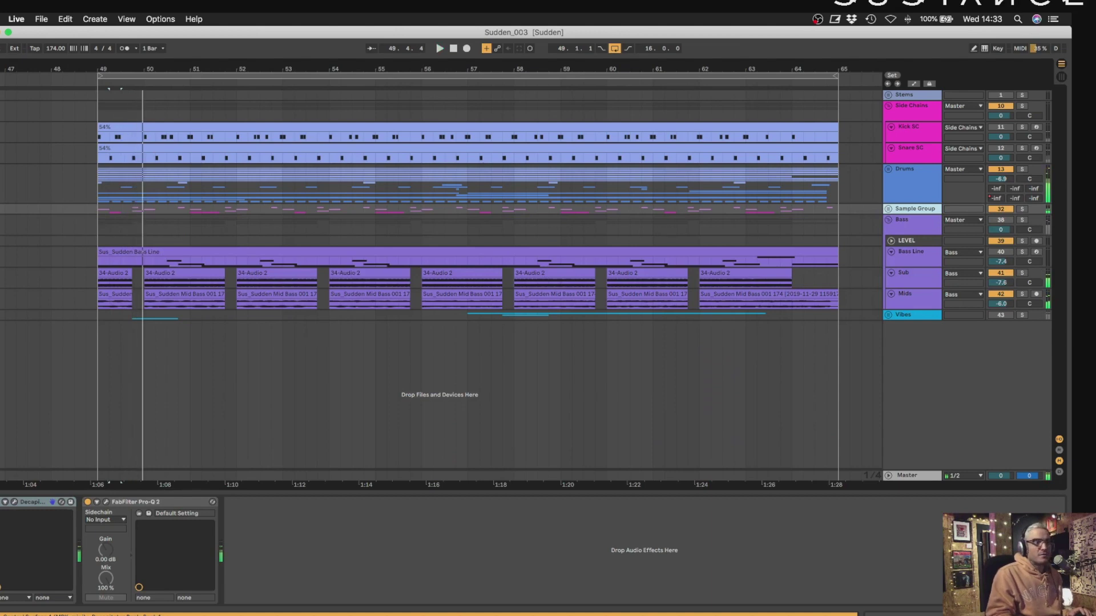
Show the Bass Line track's devices and briefly play the loop from bar 49.
click(1000, 220)
click(916, 260)
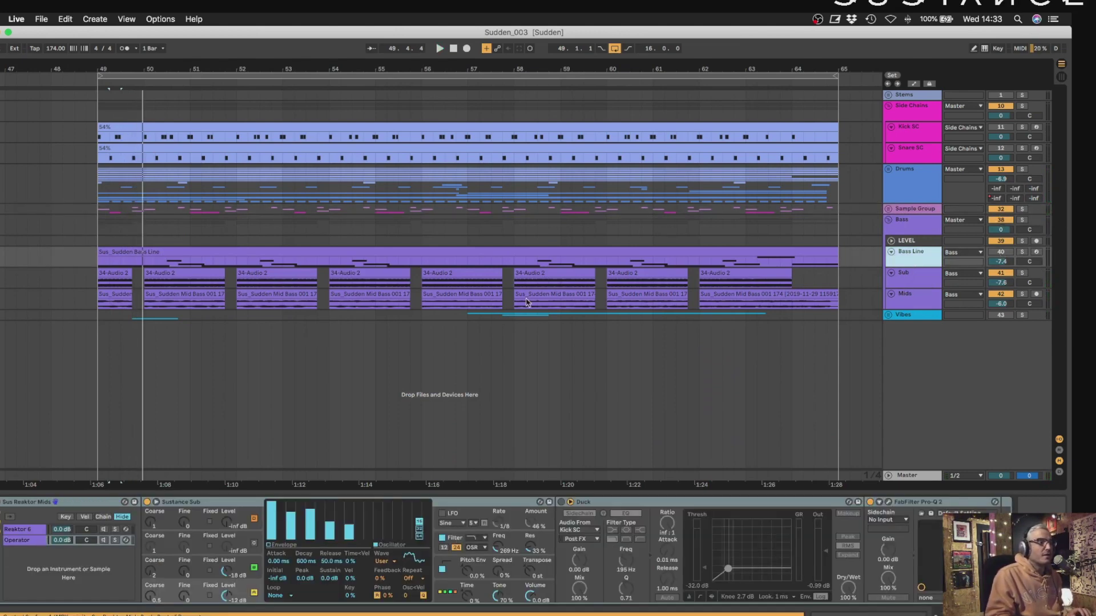
click(54, 504)
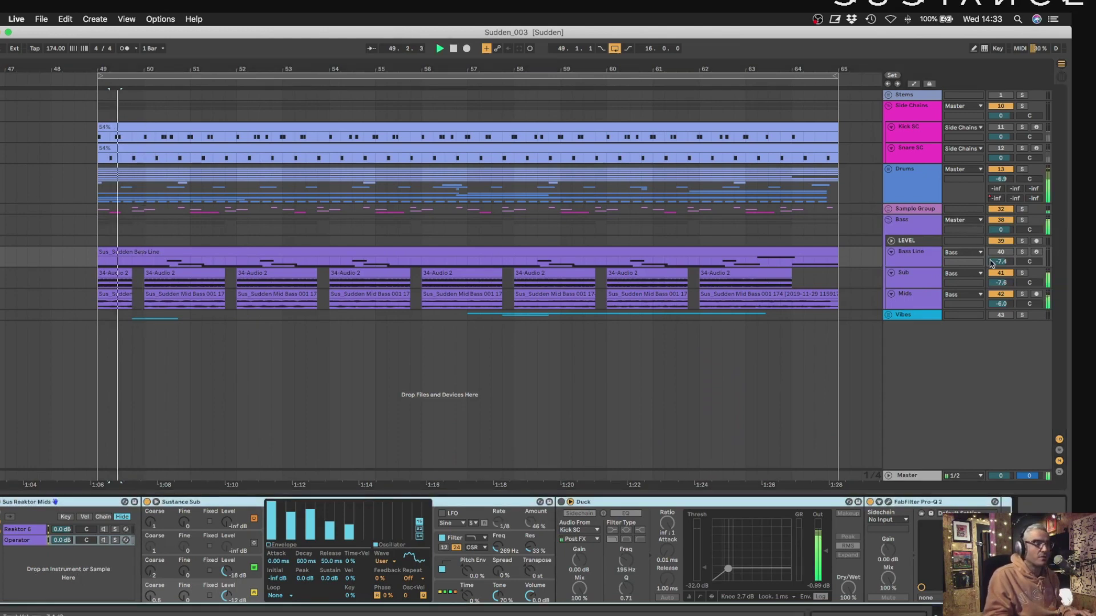
key(space)
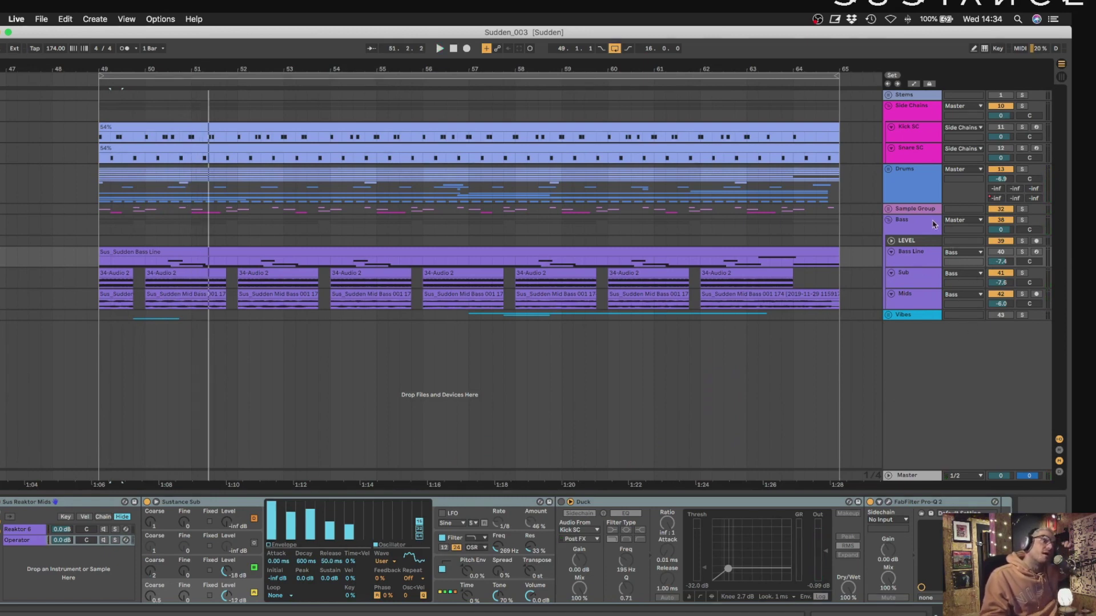
Enlarge the Bass Line track and examine the notes of its clip in a taller note editor, collapsing both when done.
click(915, 264)
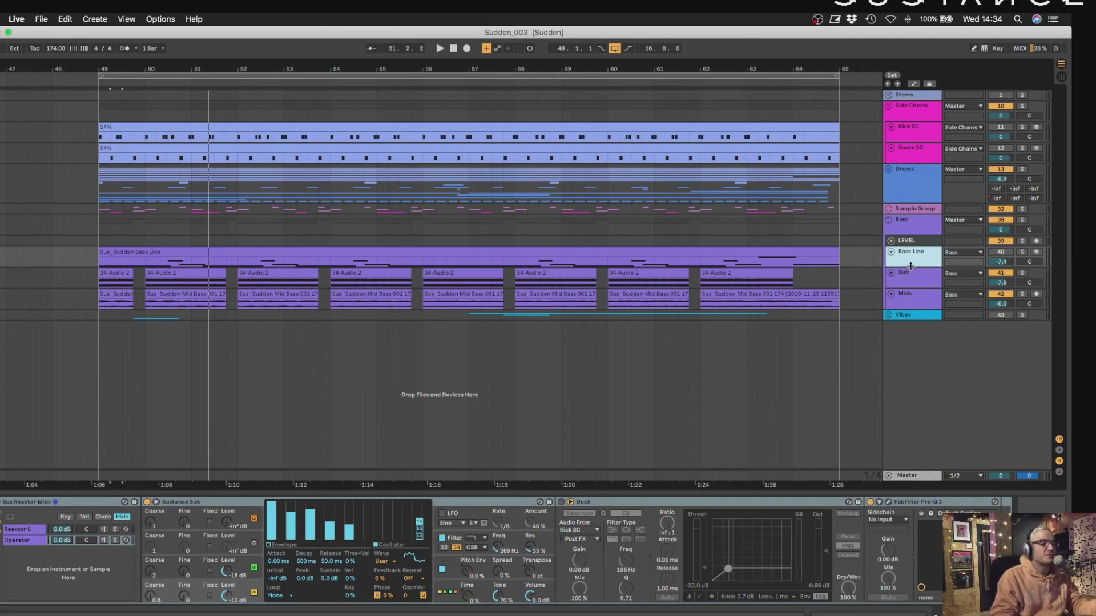
drag(911, 267, 910, 345)
double_click(274, 253)
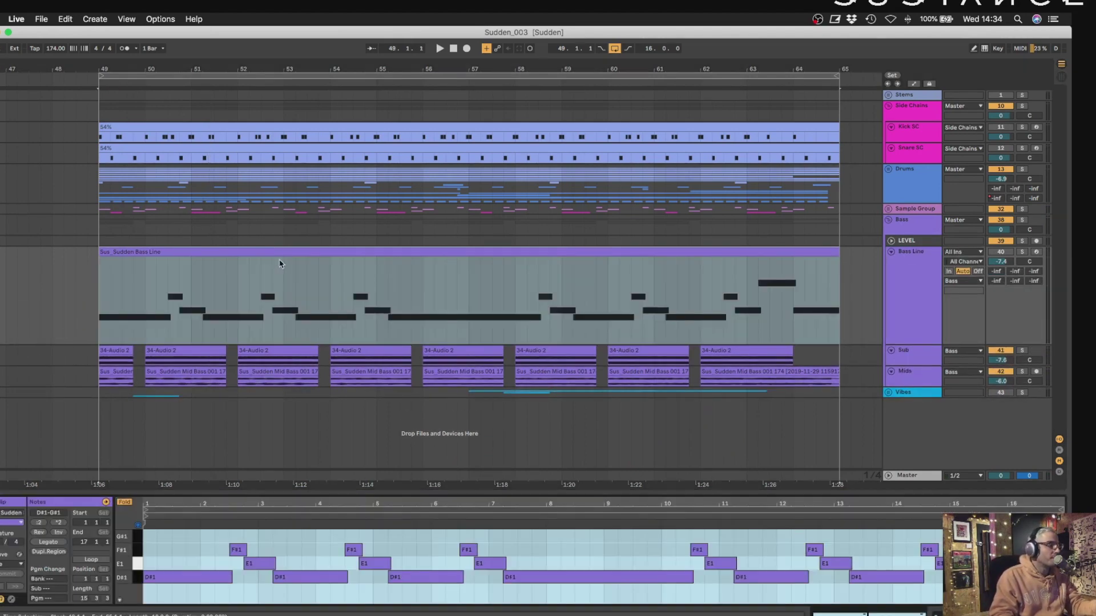
drag(318, 492, 314, 309)
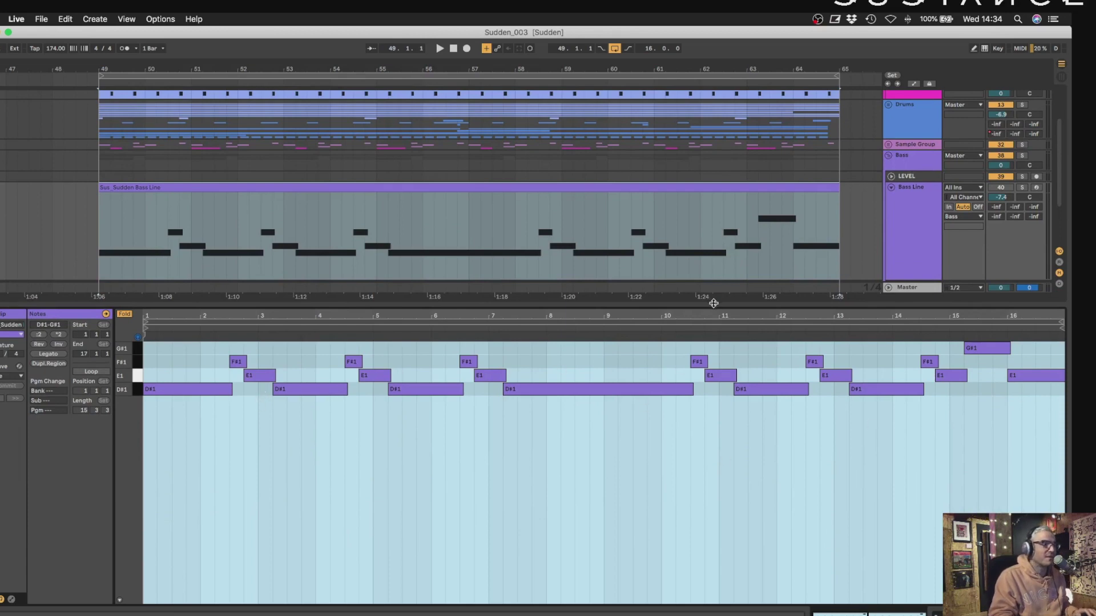
drag(714, 303, 745, 613)
drag(926, 342, 935, 277)
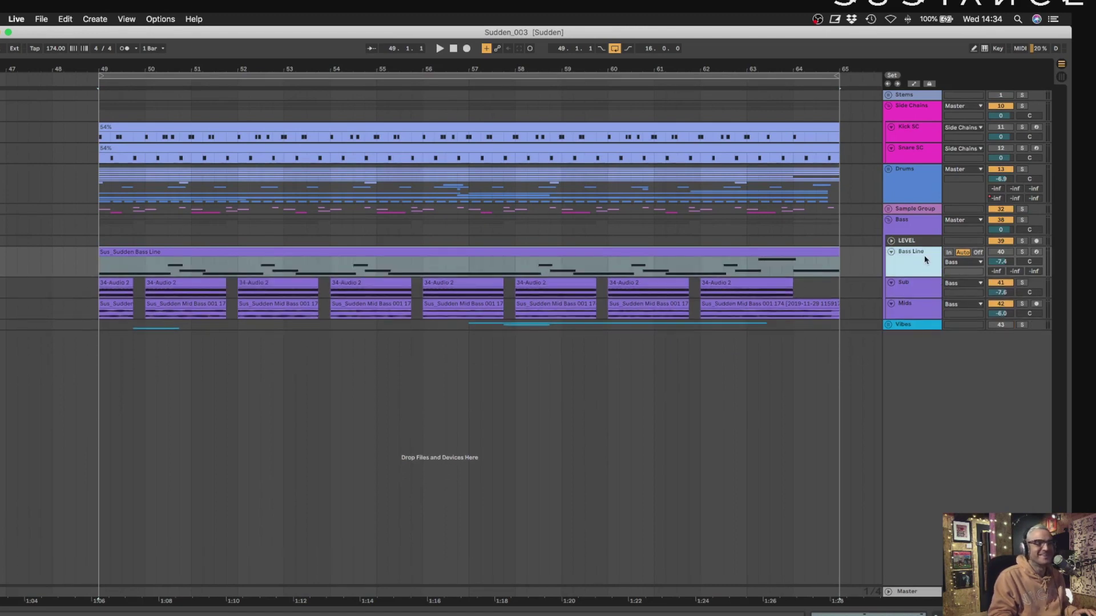
Show the Bass Line track's devices again and activate the Reaktor 6 and Operator chains of the Sus Reaktor Mids rack.
click(868, 615)
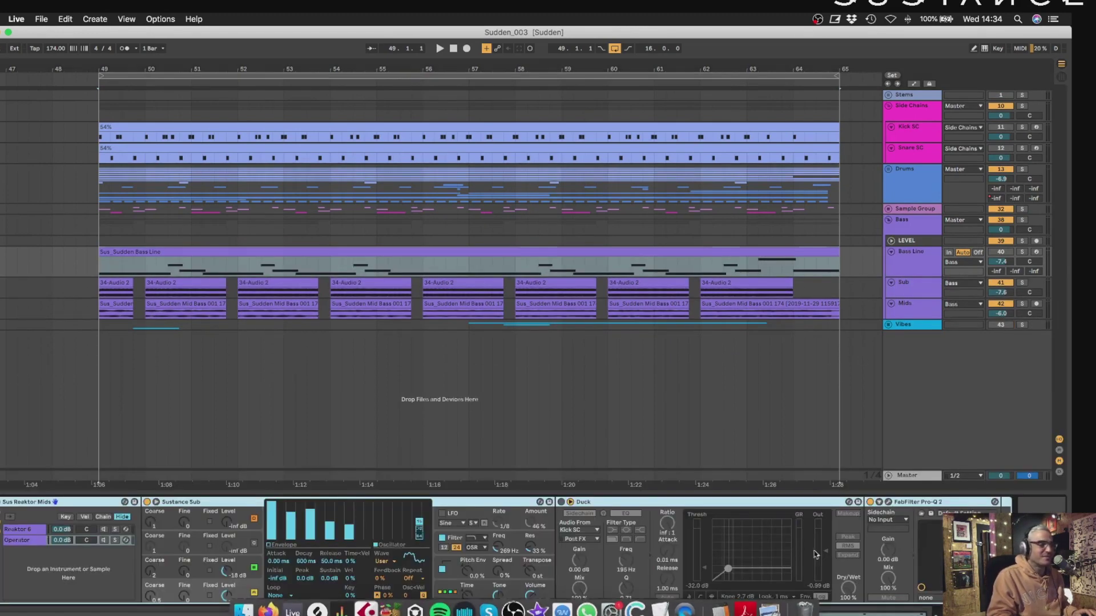
click(23, 532)
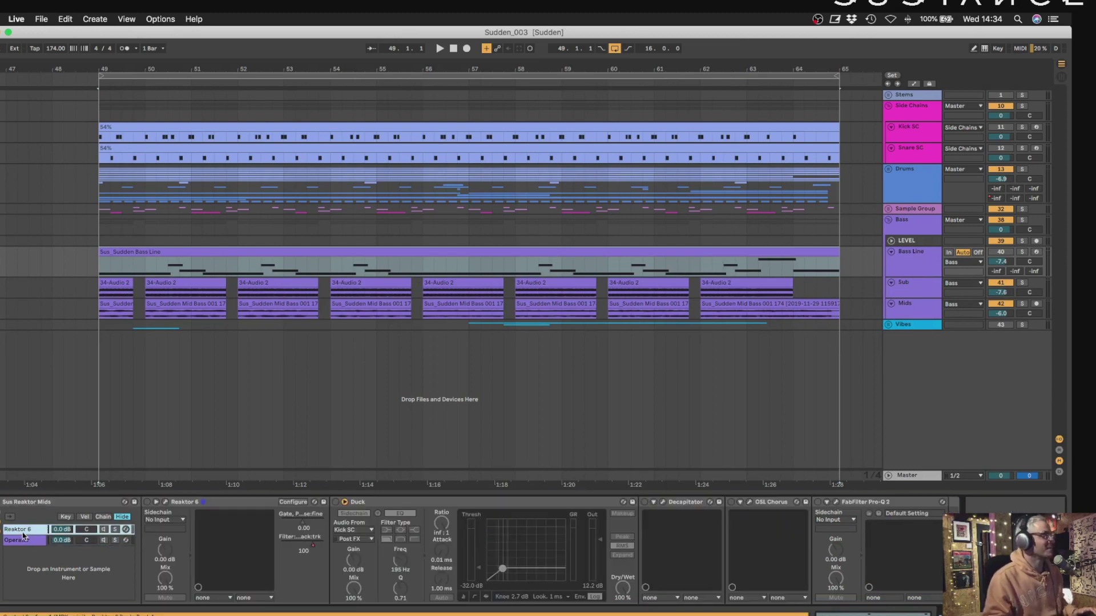
click(26, 542)
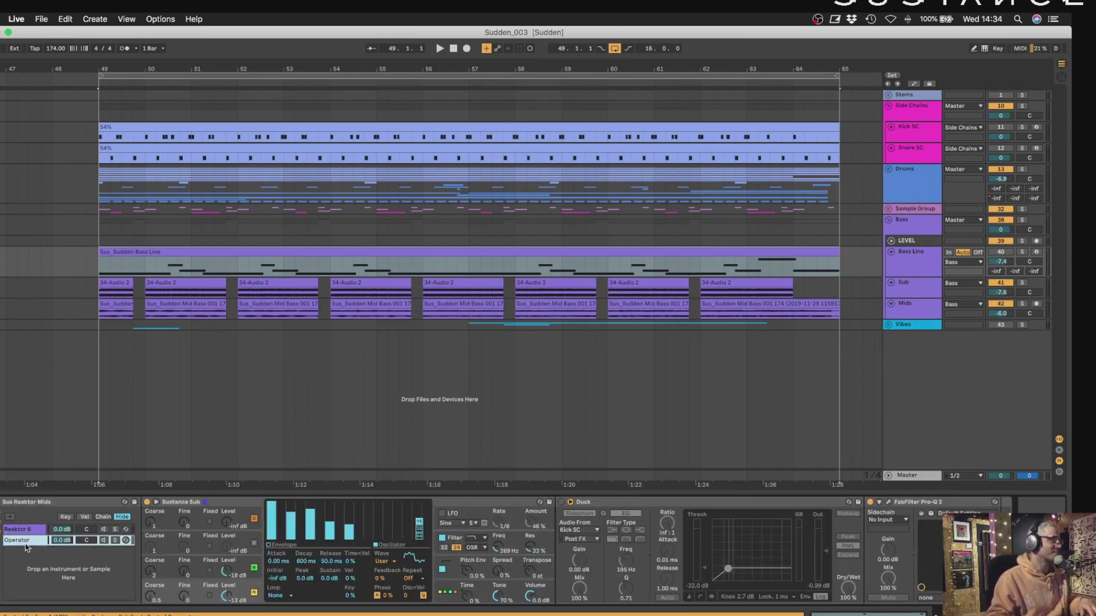
click(104, 532)
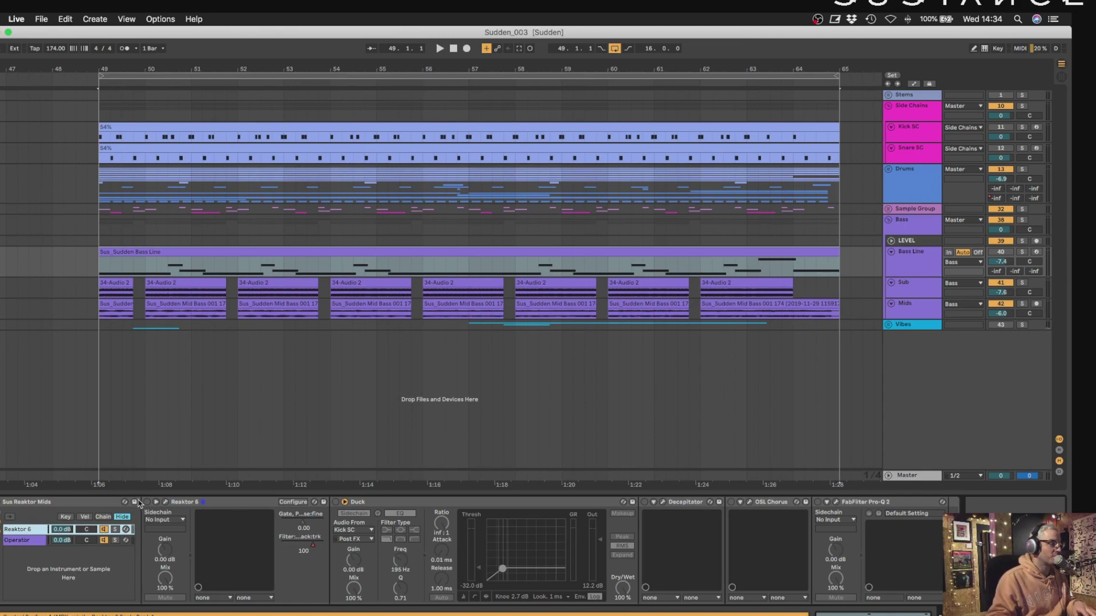
Open the Reaktor 6 plug-in window, arm the Bass Line track to audition the synth, and close the window.
click(165, 502)
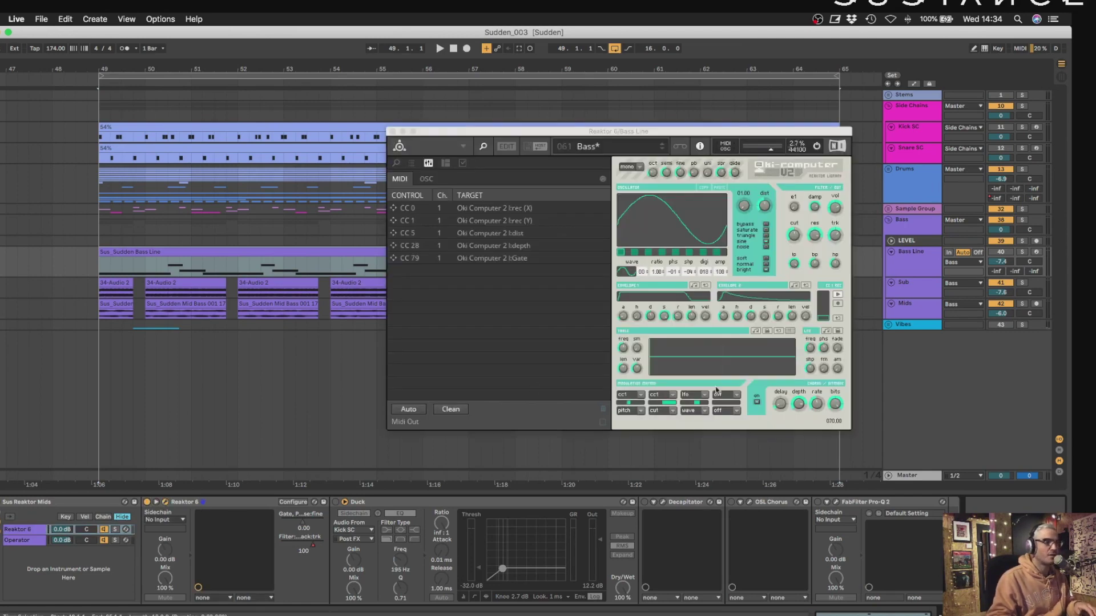
click(1035, 253)
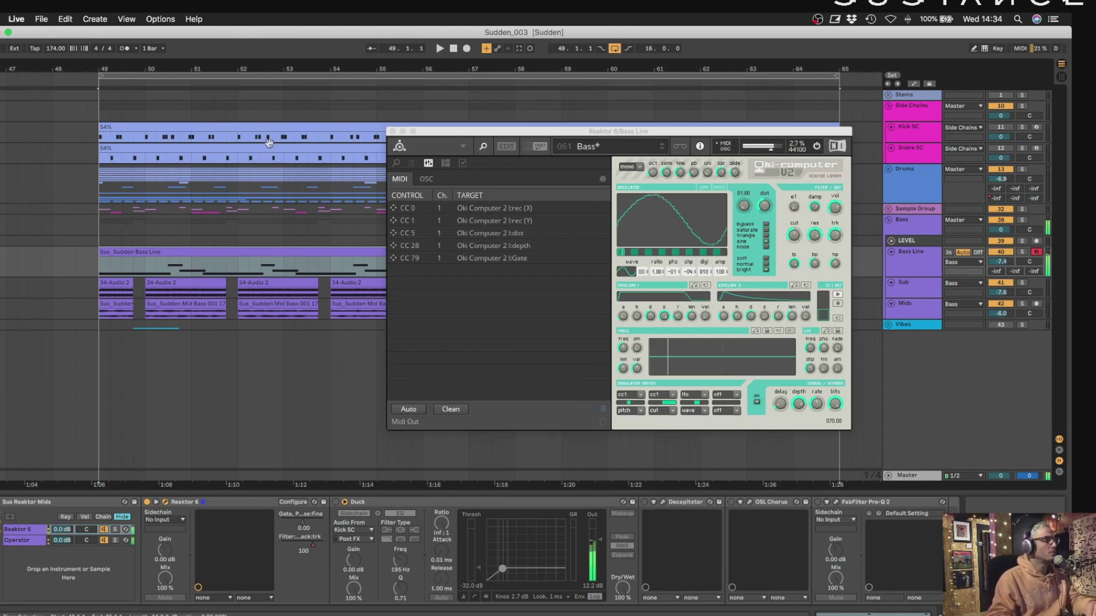
click(392, 131)
Turn on the Decapitator and OSL Chorus effects in the Reaktor 6 chain.
click(237, 505)
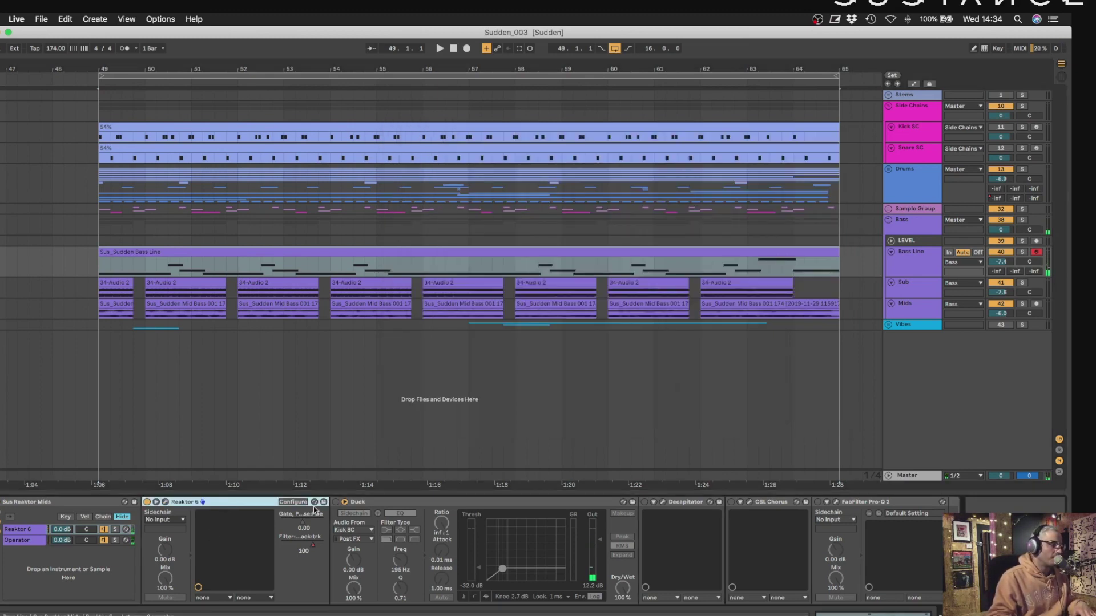
click(644, 503)
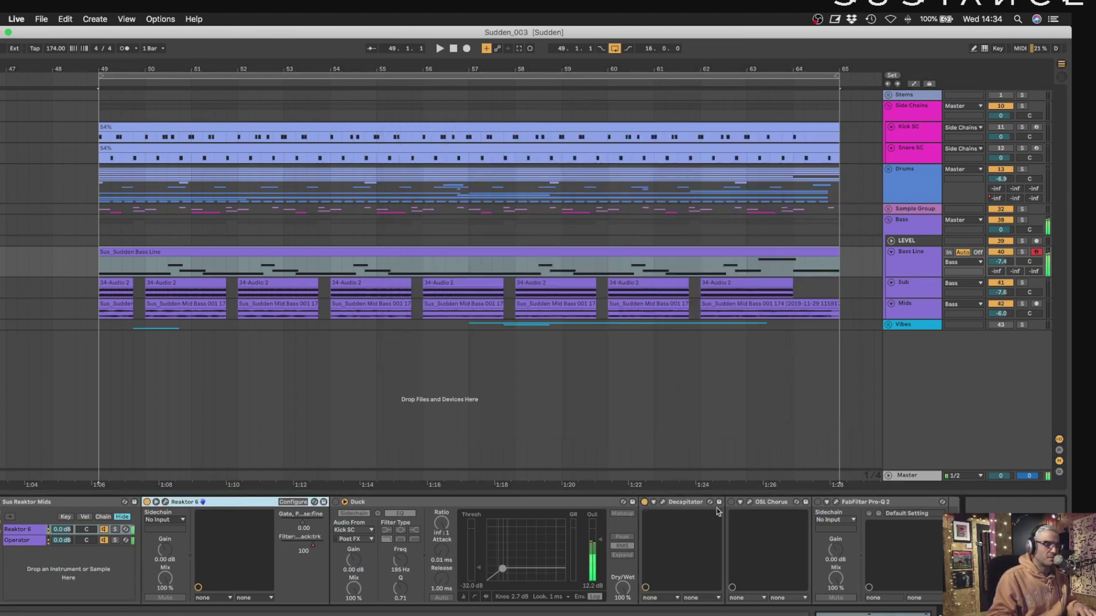
click(731, 502)
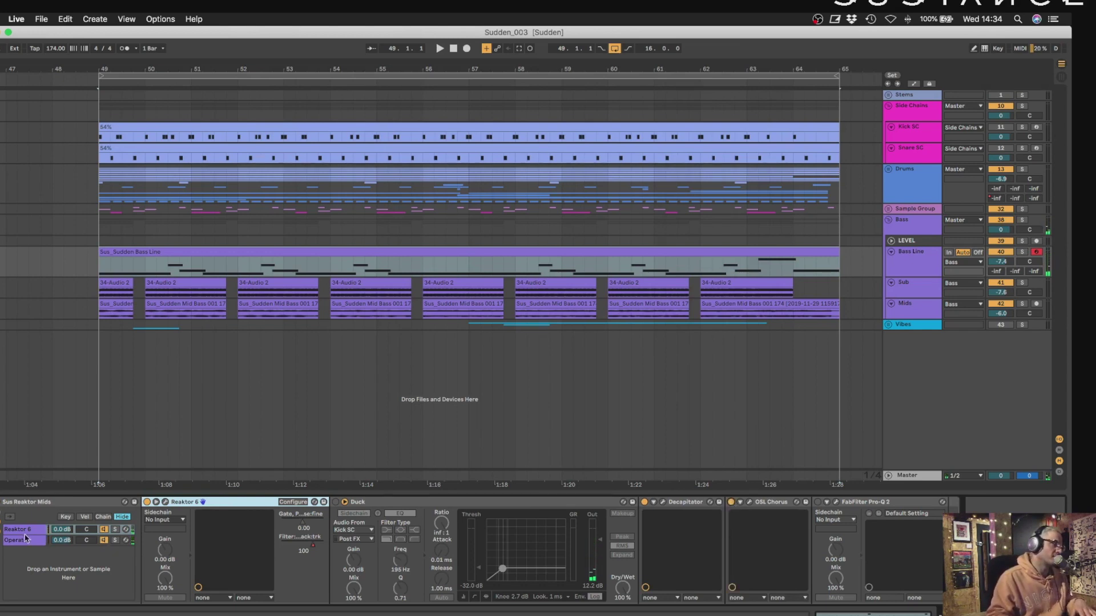
Deactivate the Reaktor 6 chain to audition Operator alone, switching between the two chains to compare their devices.
click(26, 539)
click(112, 531)
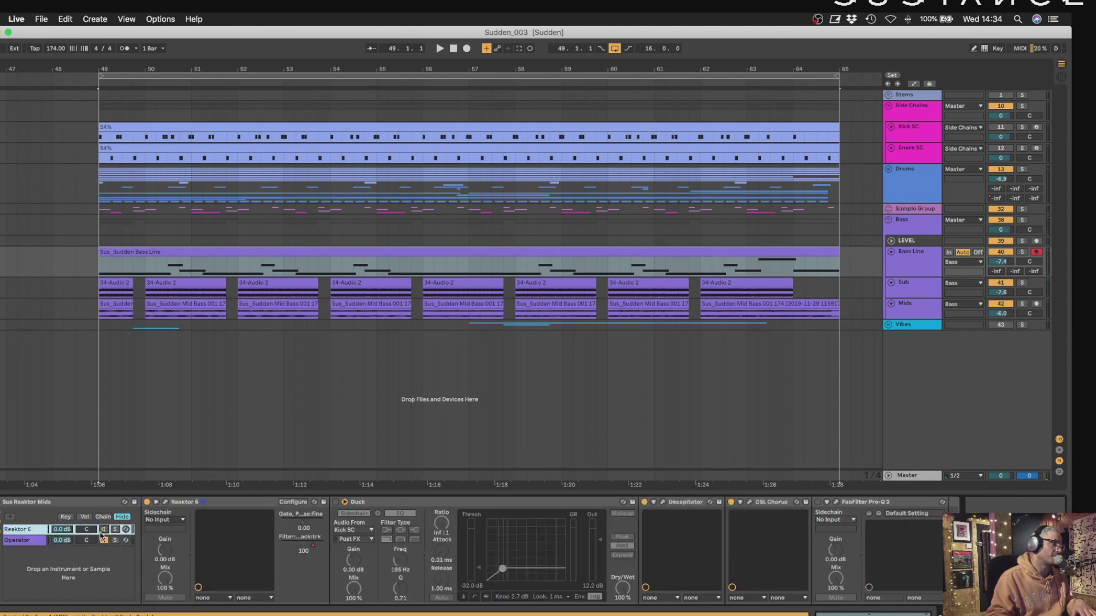
click(23, 542)
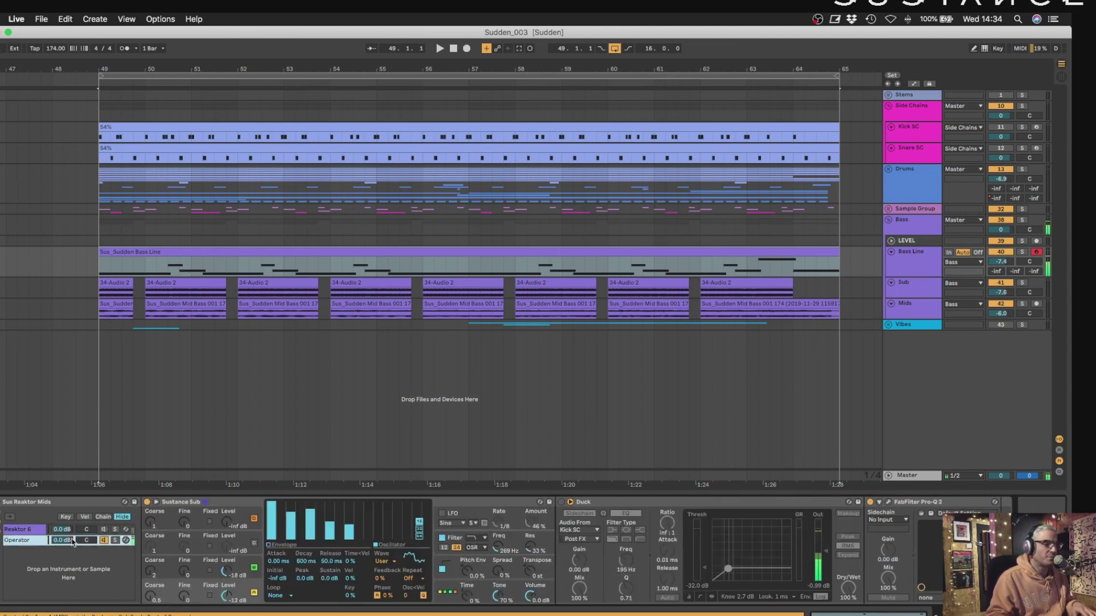
click(31, 531)
click(32, 540)
click(32, 530)
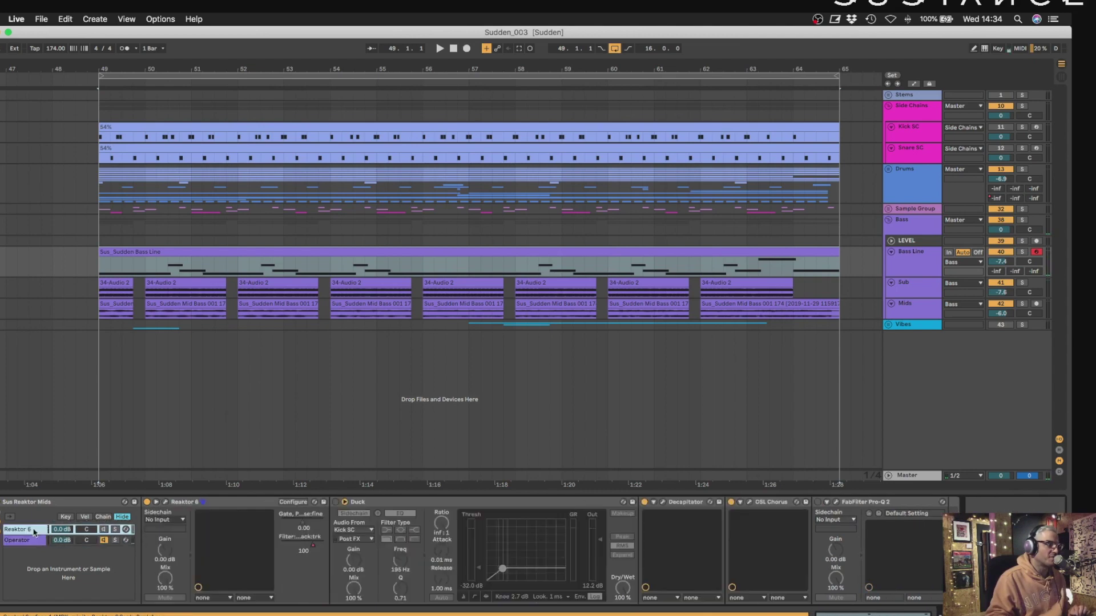
click(33, 539)
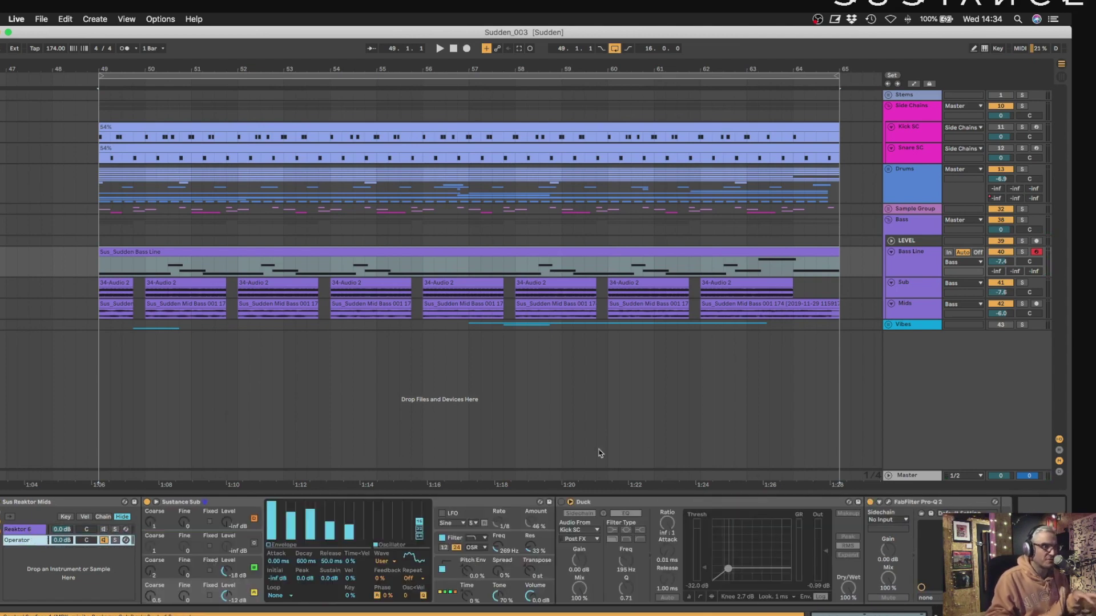
click(28, 531)
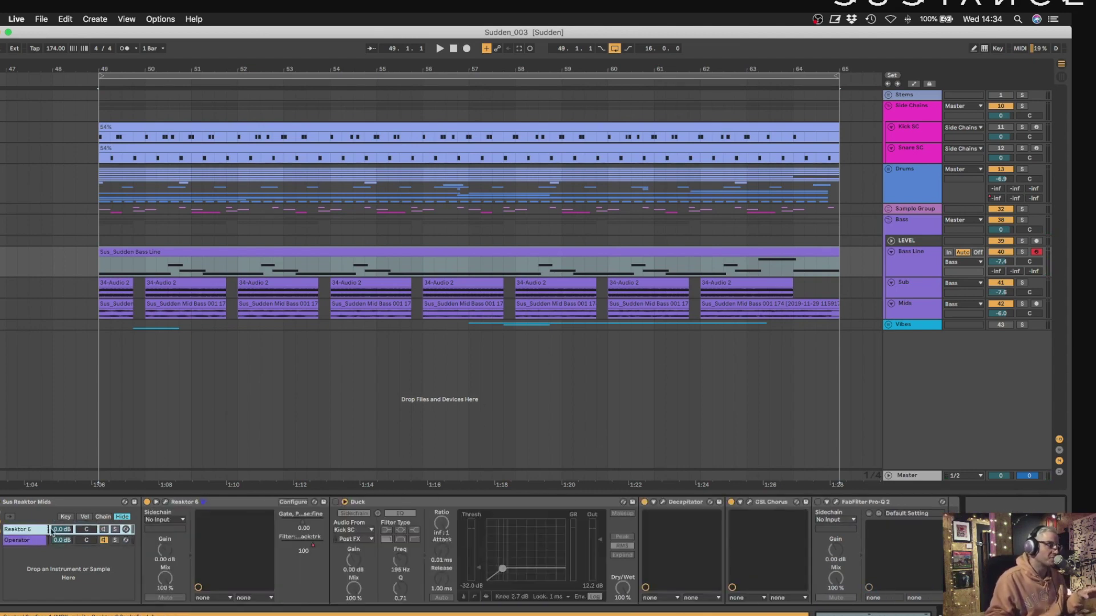
click(27, 542)
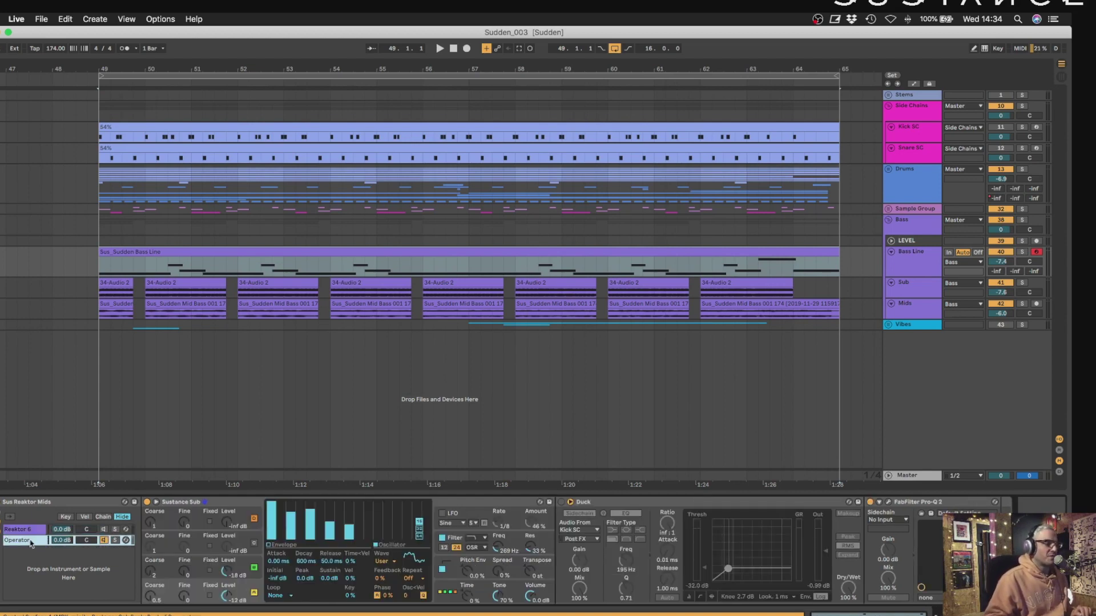
Reactivate the Reaktor 6 chain and inspect the Operator chain's Duck and FabFilter Pro-Q 2 devices.
click(24, 531)
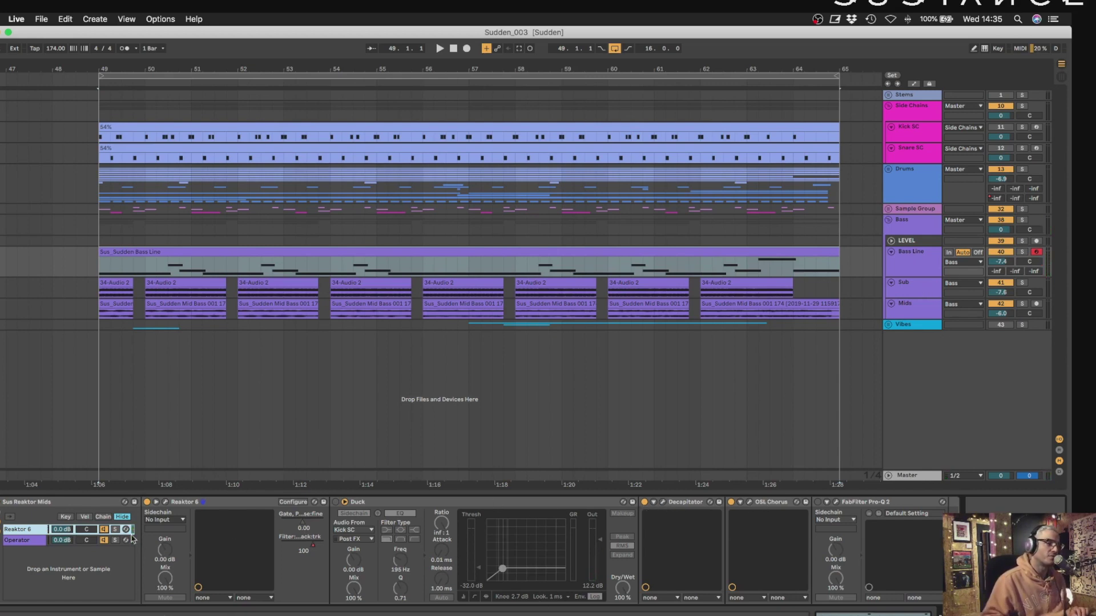
click(22, 541)
click(599, 502)
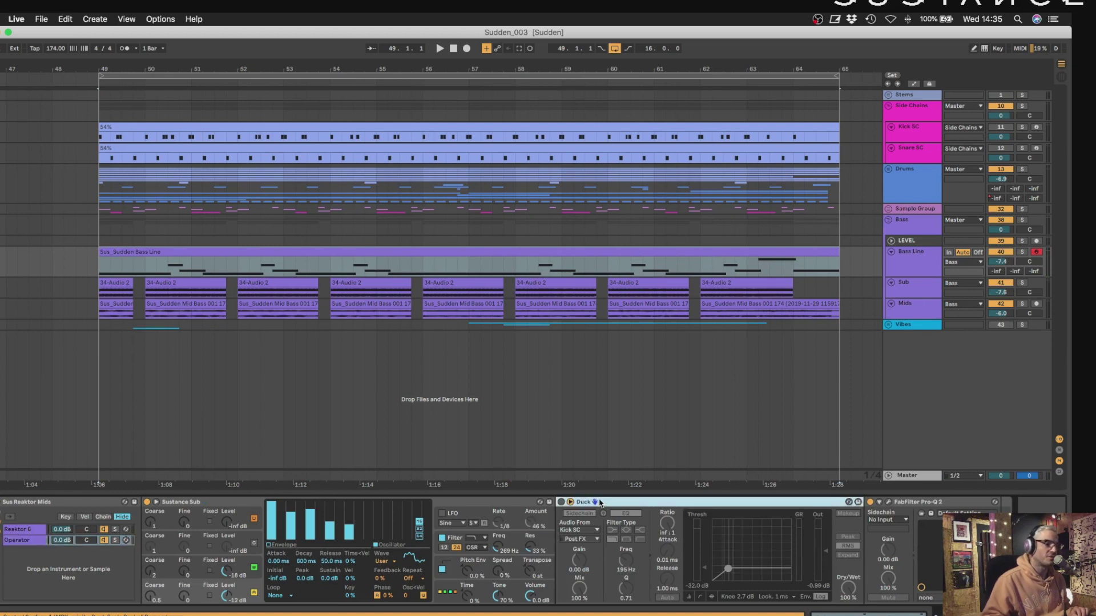
click(888, 503)
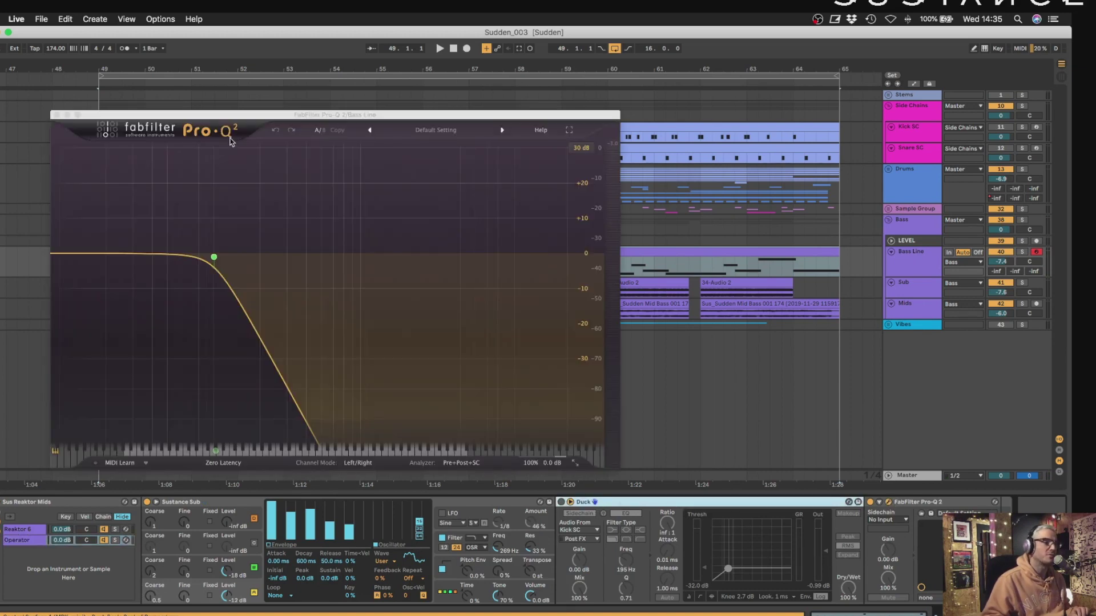
click(56, 114)
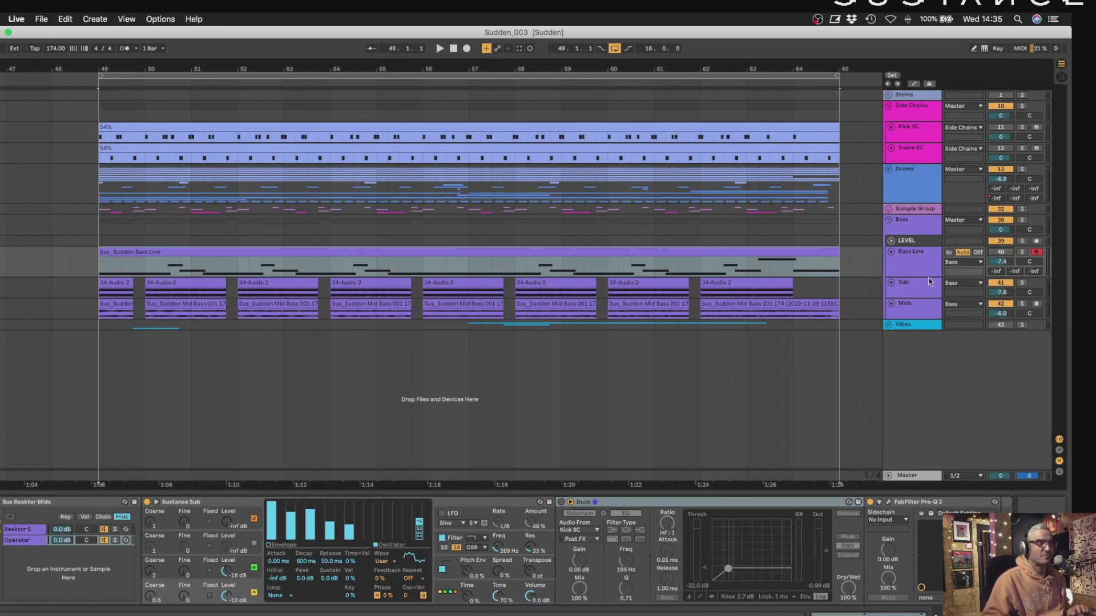
Shrink the Bass Line track and enlarge the Sub and Mids tracks together to show their audio waveforms.
drag(929, 276, 925, 267)
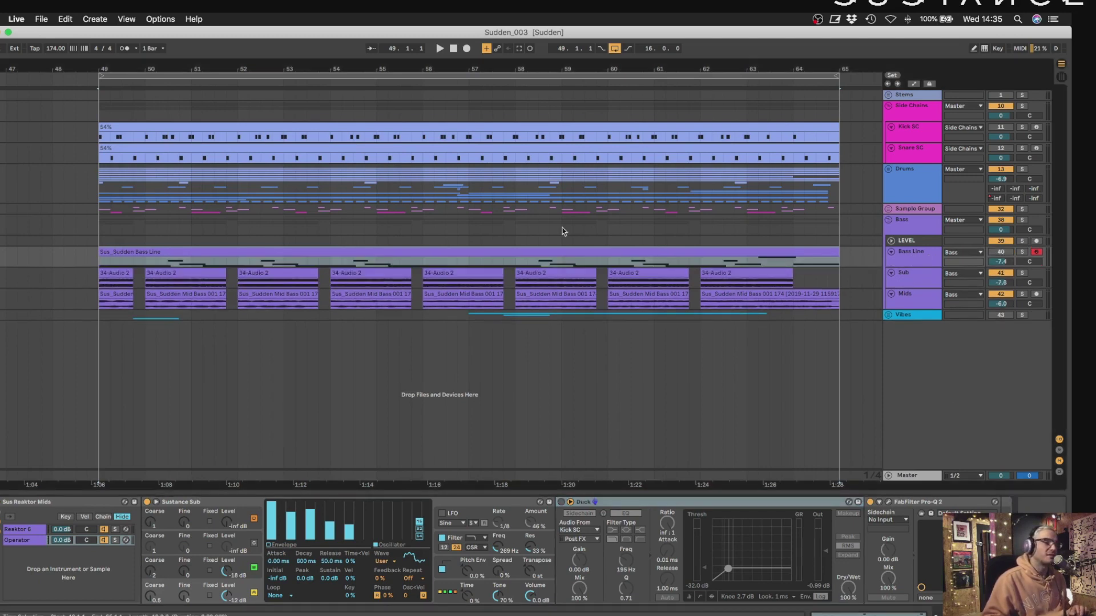
click(920, 286)
click(920, 295)
click(922, 284)
shift+click(922, 295)
drag(922, 287, 909, 357)
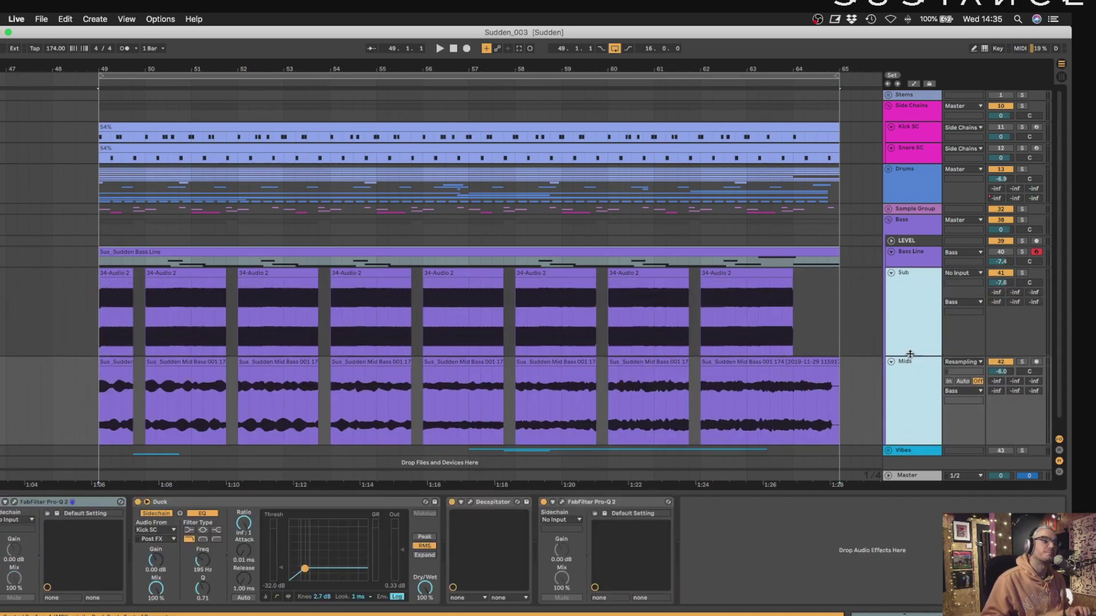
click(142, 292)
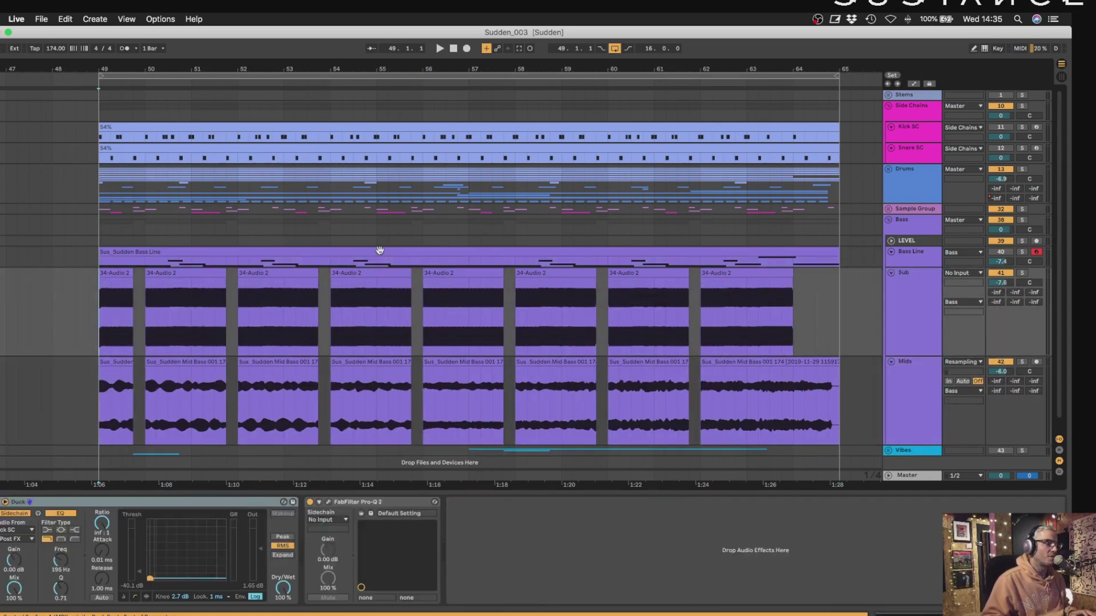
Audition the Bass Line's Reaktor 6 and Operator chains soloed in turn, turning the chain solo off when done.
click(909, 266)
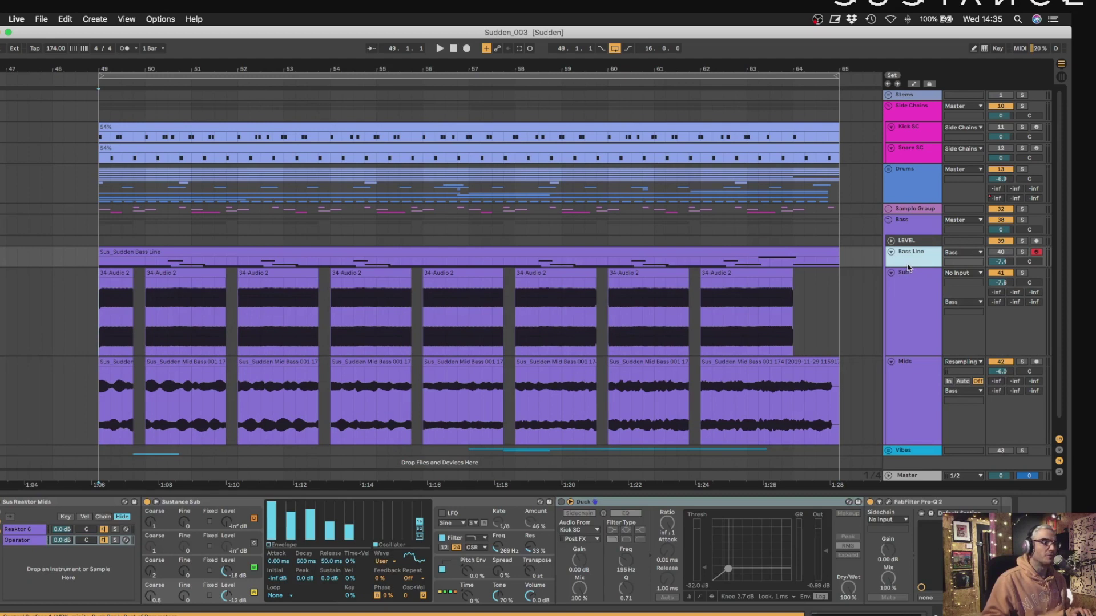
click(38, 531)
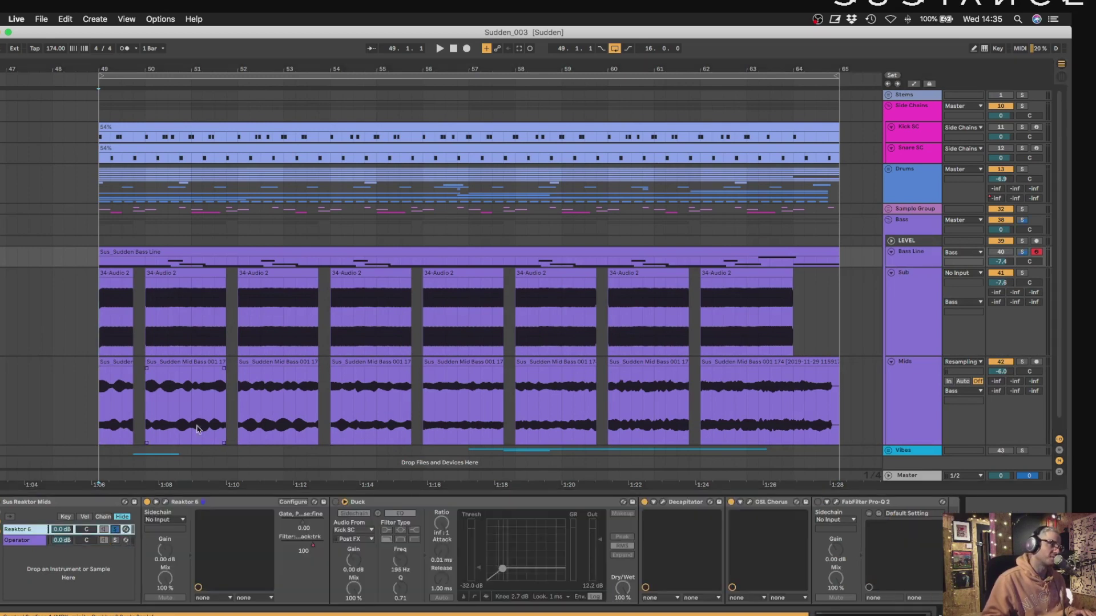
click(16, 543)
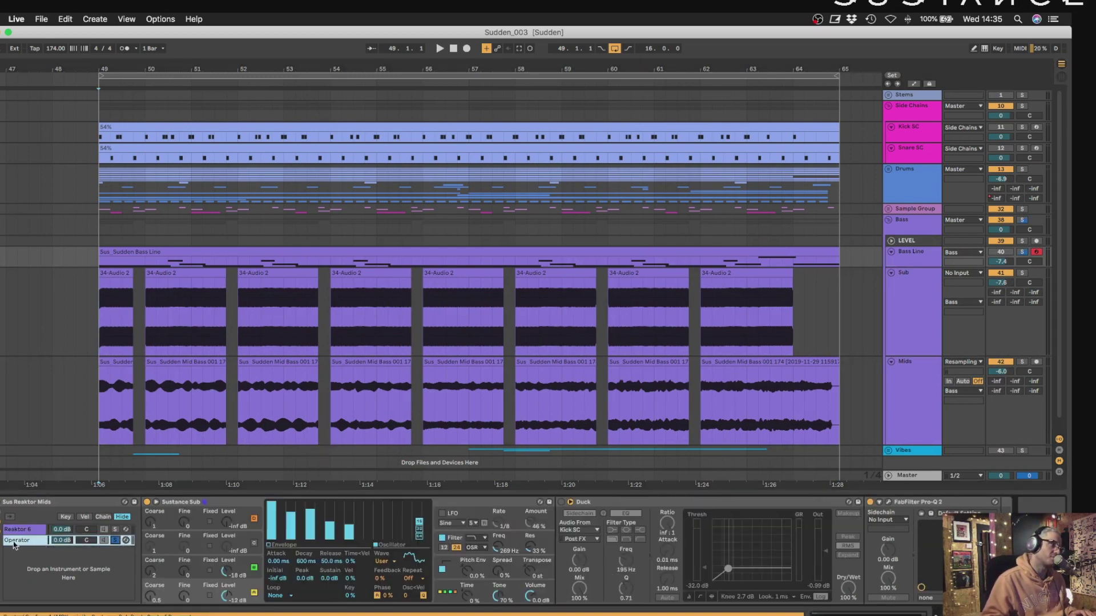
click(115, 540)
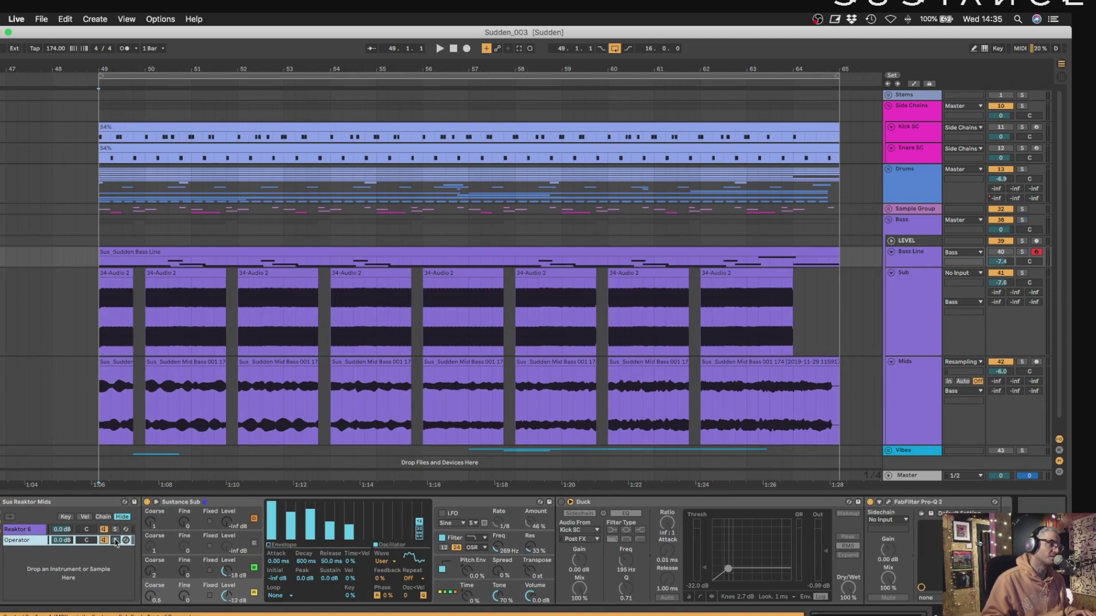
Hide the device view, play the loop from bar 49 and solo the Sub track.
drag(248, 493, 248, 614)
key(space)
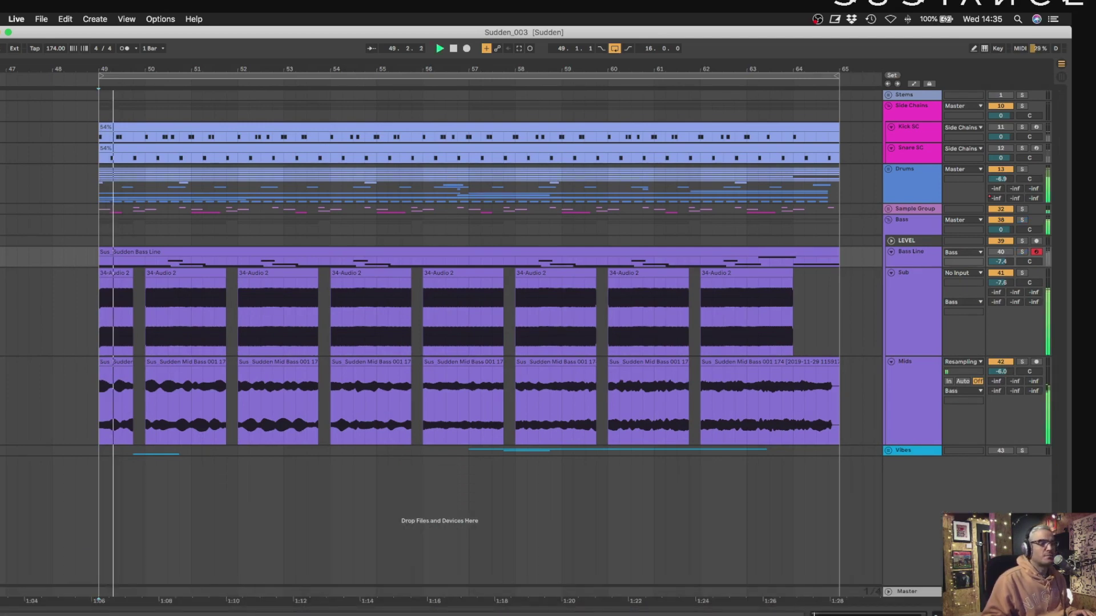
click(1022, 273)
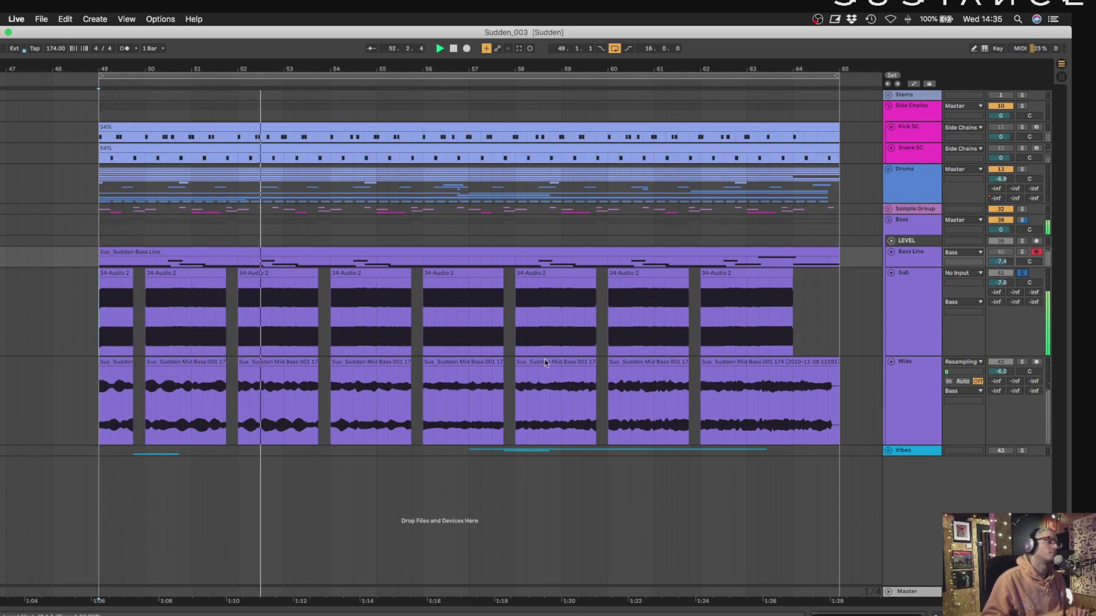
Stop playback, turn off the Sub track's solo and inspect the Sub's FabFilter Pro-Q 2 curve during a short playback.
key(space)
click(1022, 274)
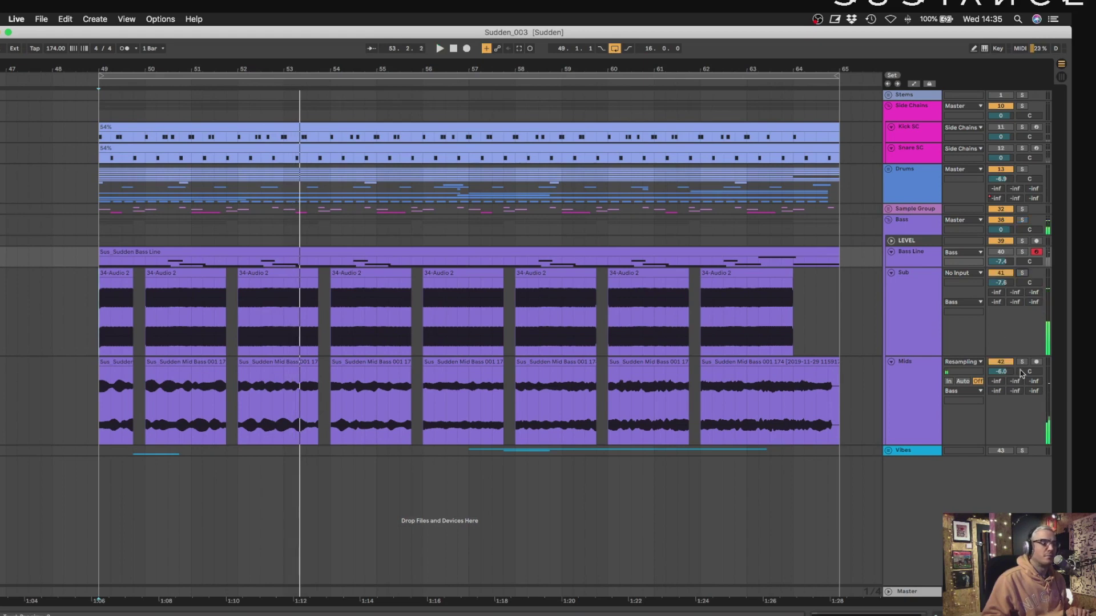
click(937, 329)
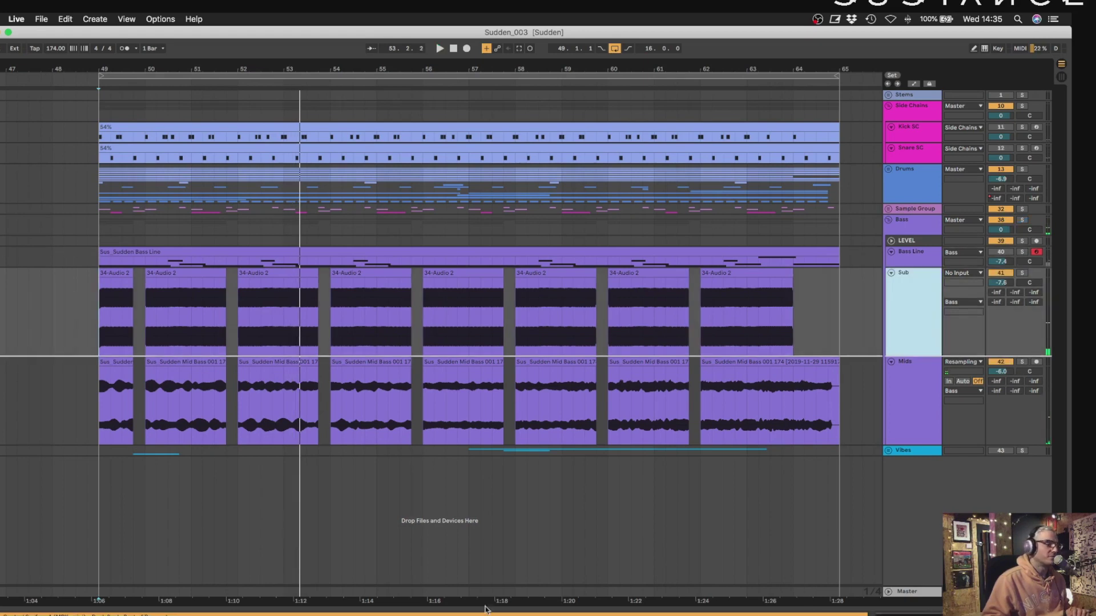
drag(937, 329, 926, 459)
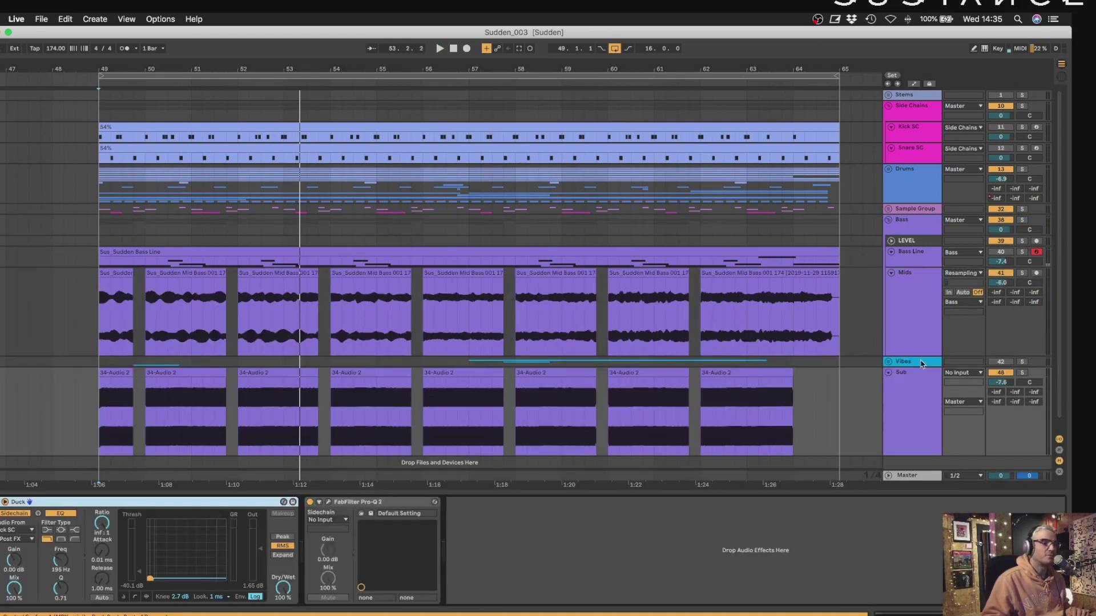
key(super+z)
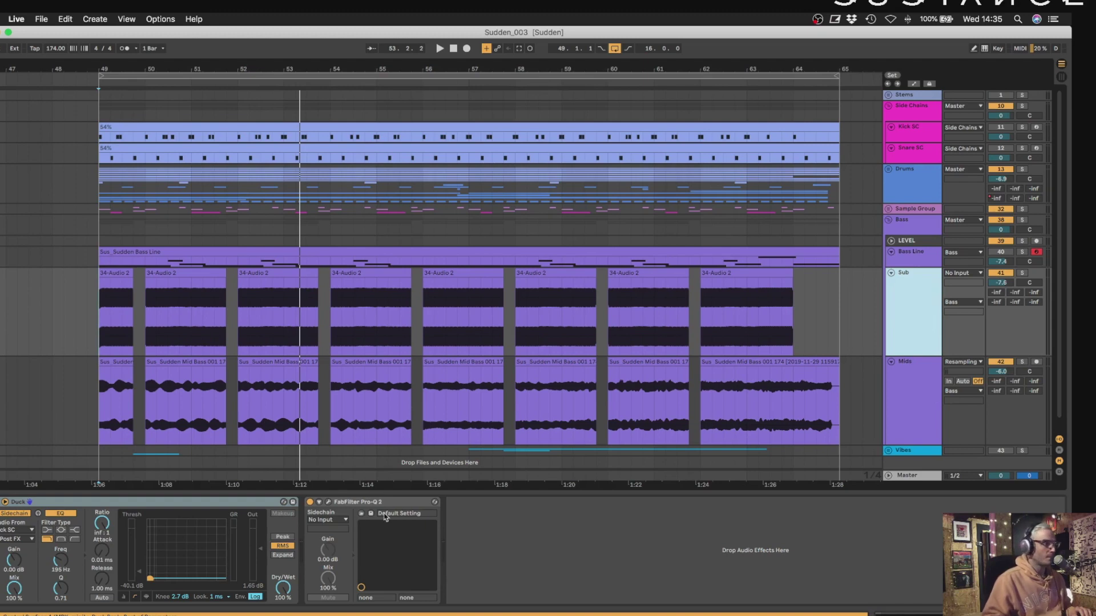
click(327, 503)
key(space)
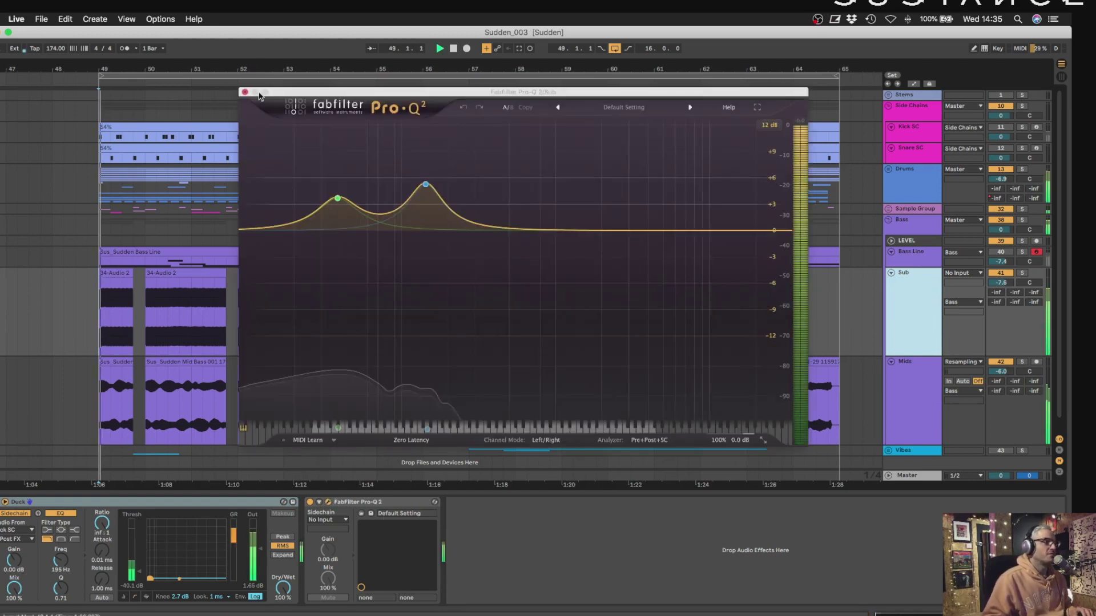
click(245, 93)
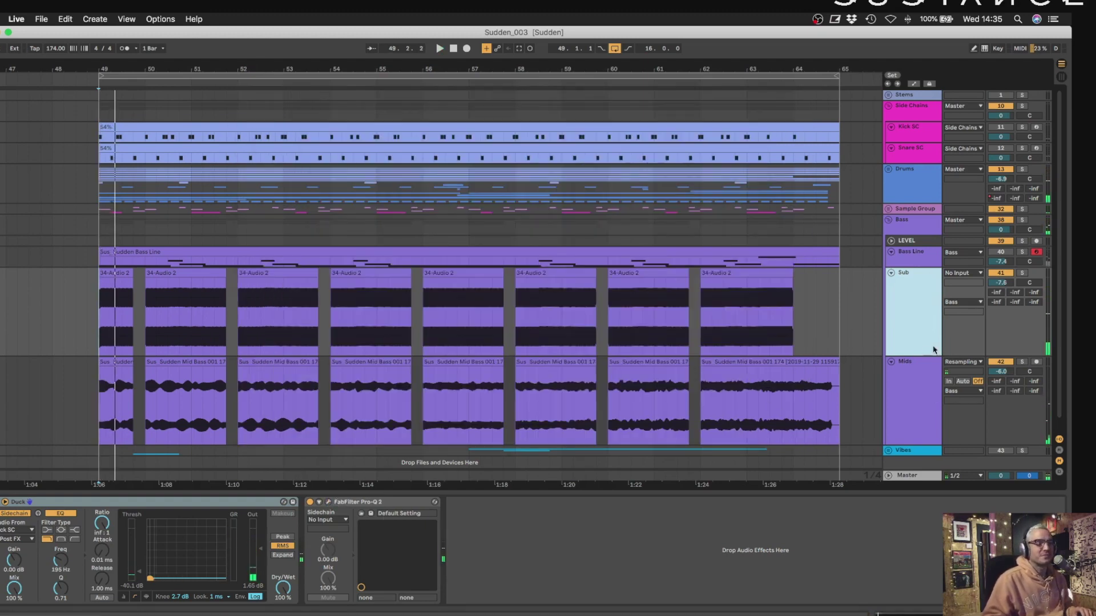
Solo the Mids track, play the loop and inspect the low-cut curve in its first FabFilter Pro-Q 2.
click(900, 417)
click(1023, 362)
key(space)
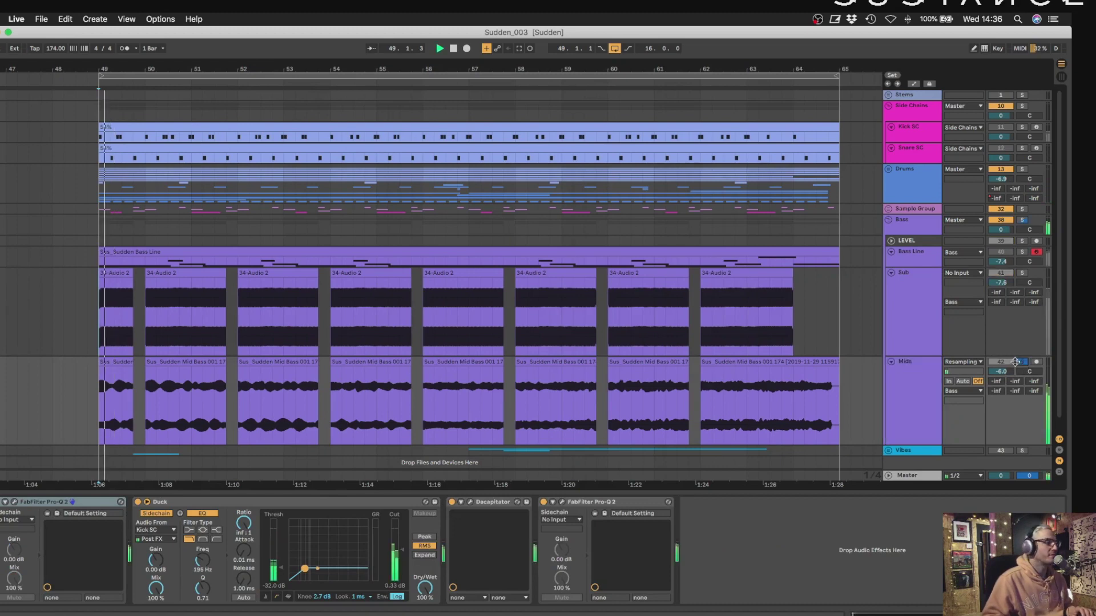
click(961, 401)
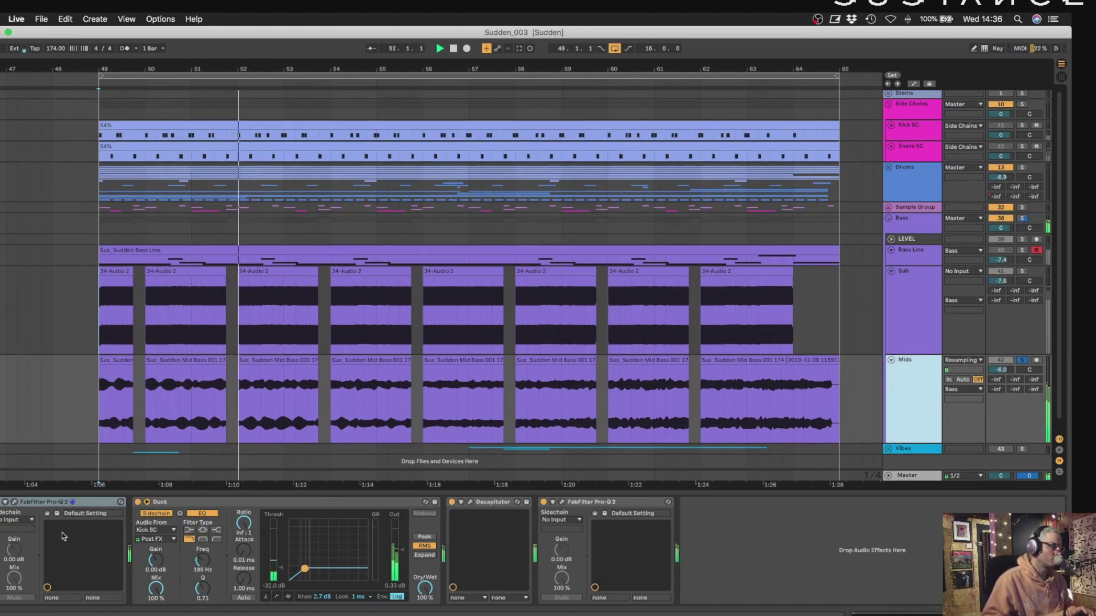
click(14, 503)
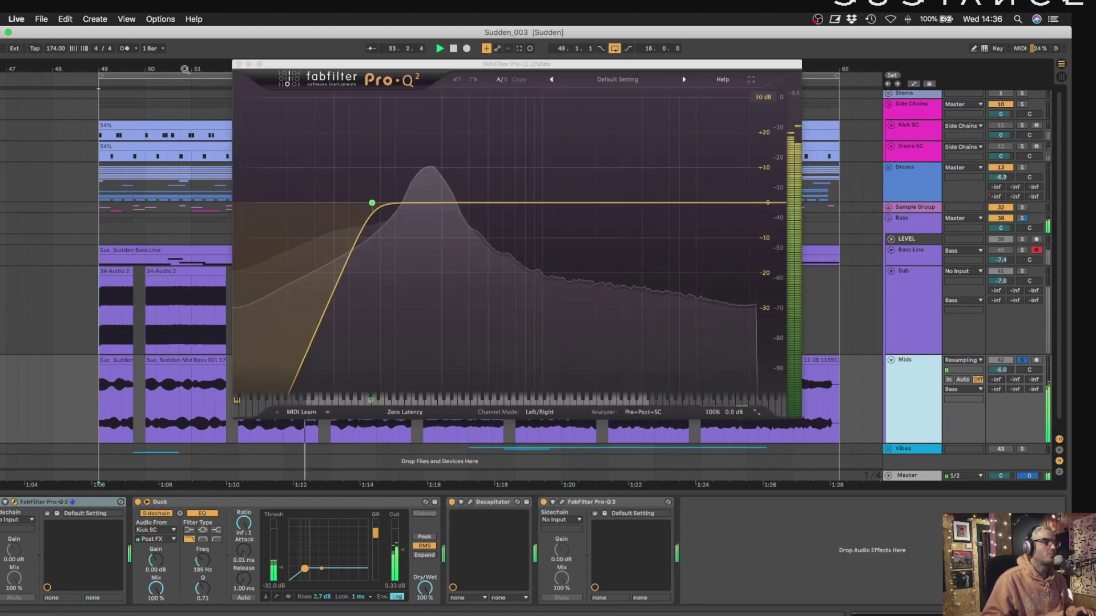
click(14, 502)
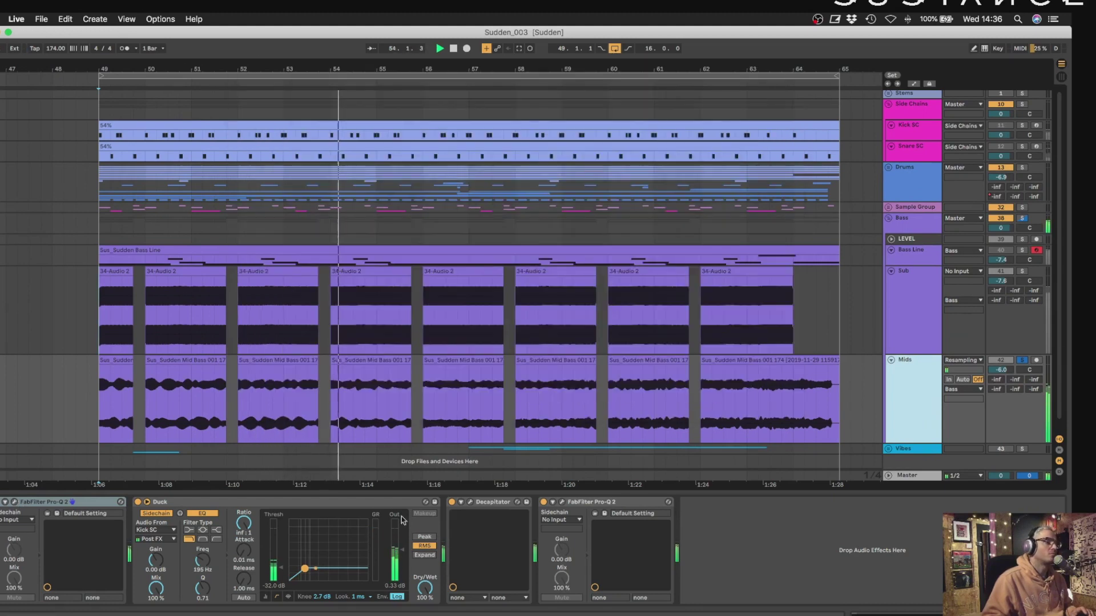
Compare the Mids track with its Decapitator bypassed and active, closing the plug-in window and stopping playback when done.
click(469, 502)
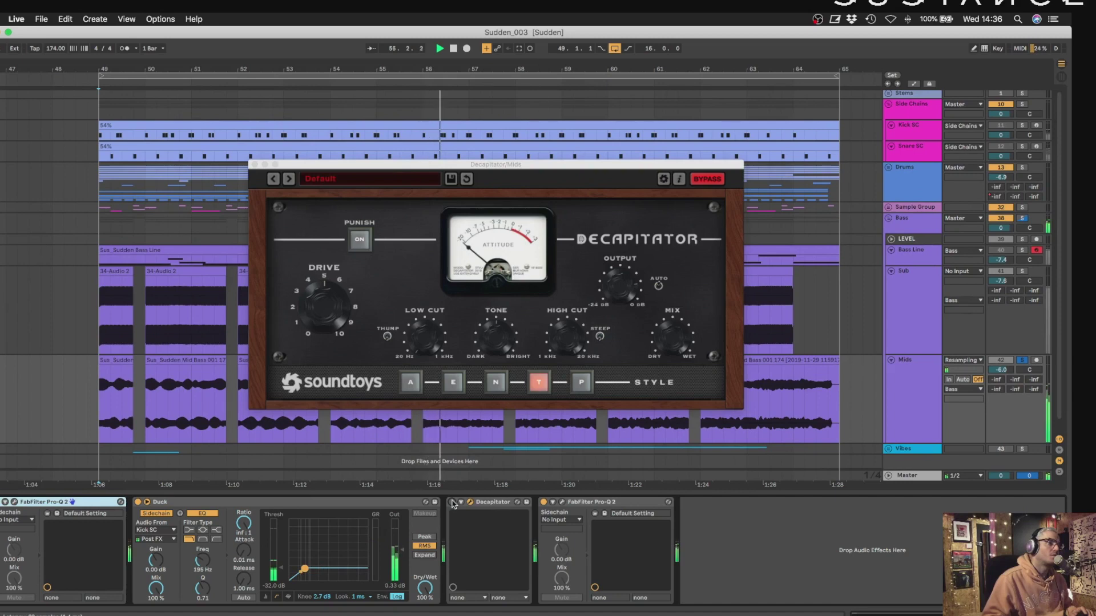
click(453, 502)
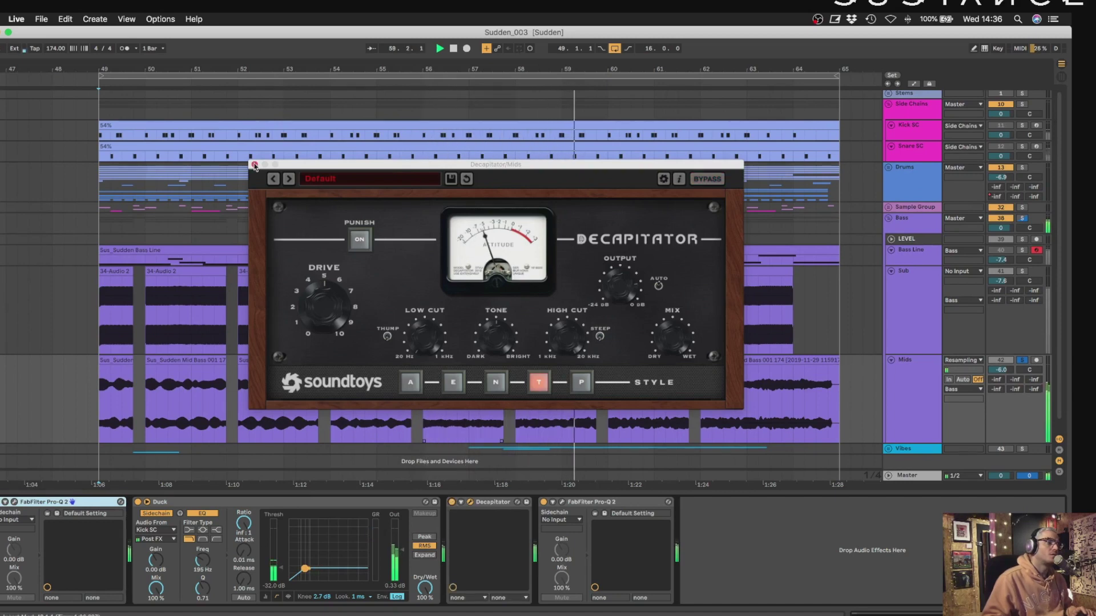
click(254, 165)
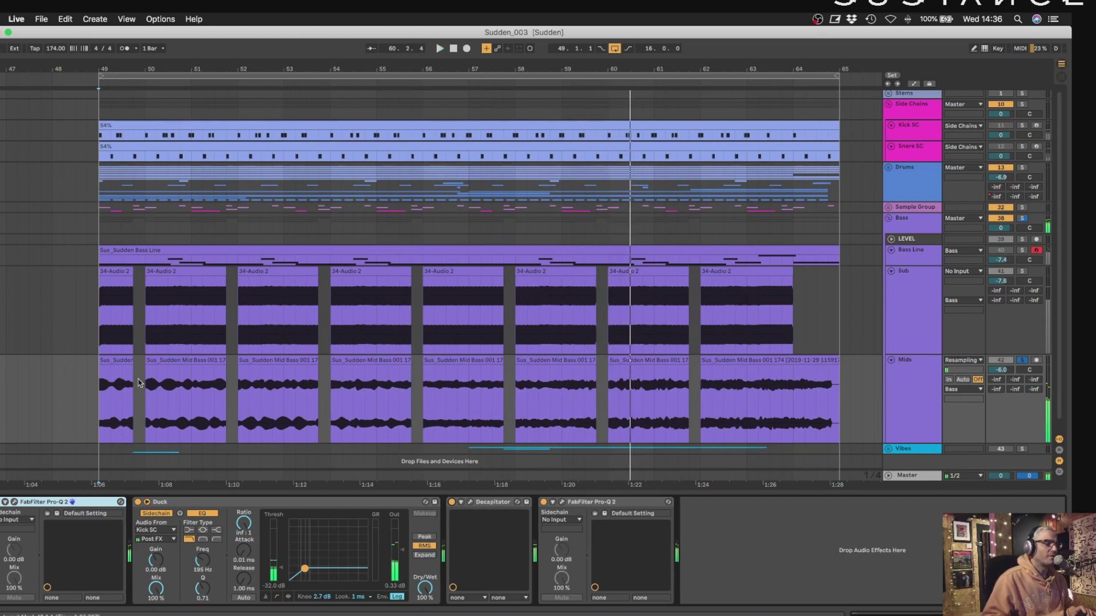
Enlarge the Bass Line track and show the automation of its Reaktor 6 filter key-tracking parameter.
click(918, 264)
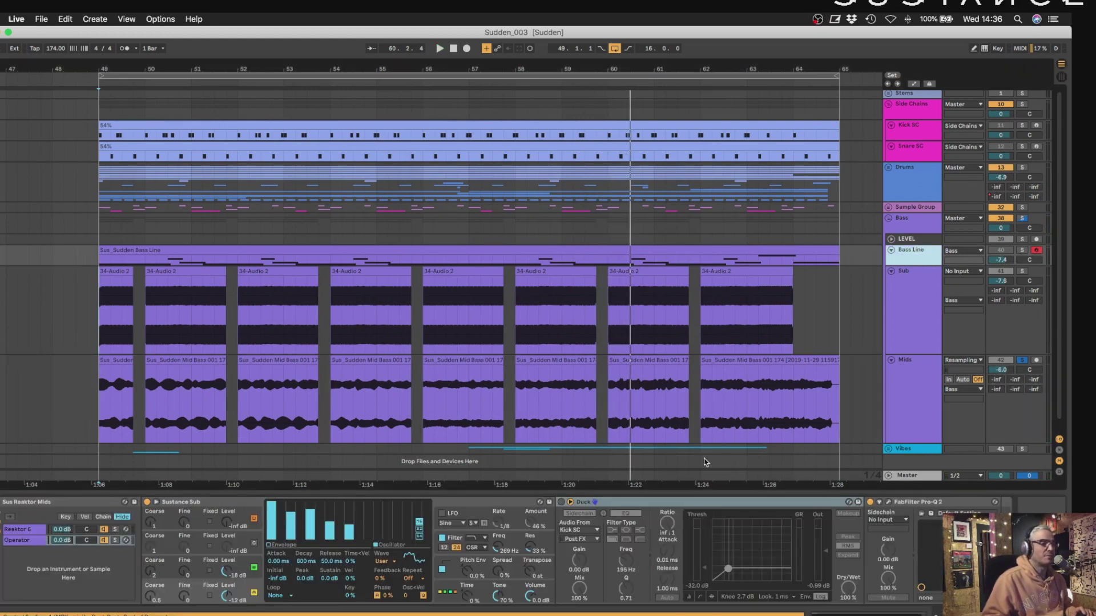
click(19, 530)
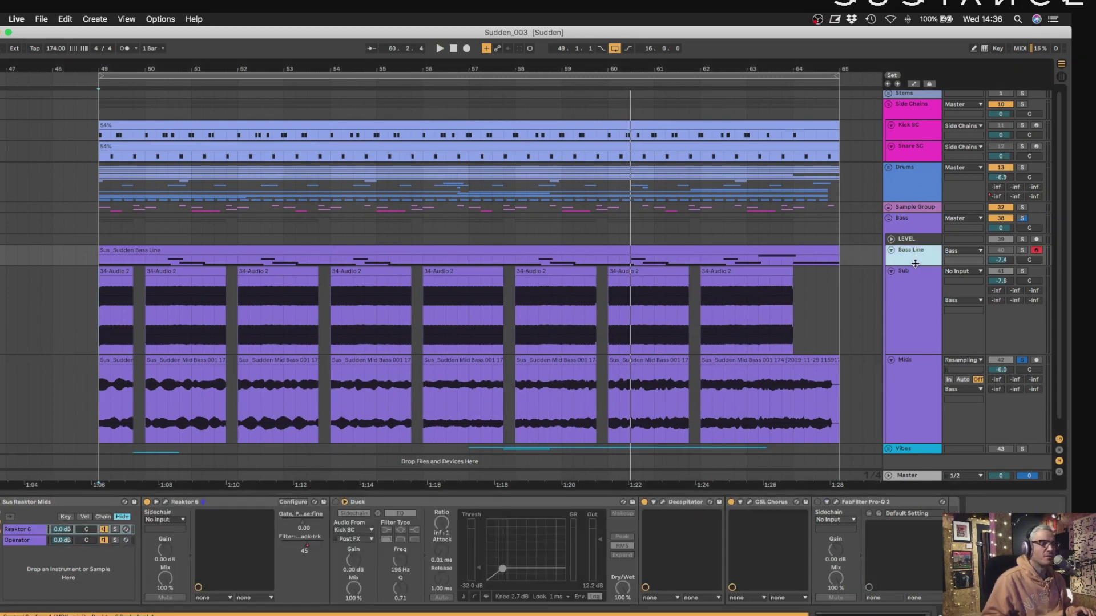
drag(914, 267, 913, 409)
key(a)
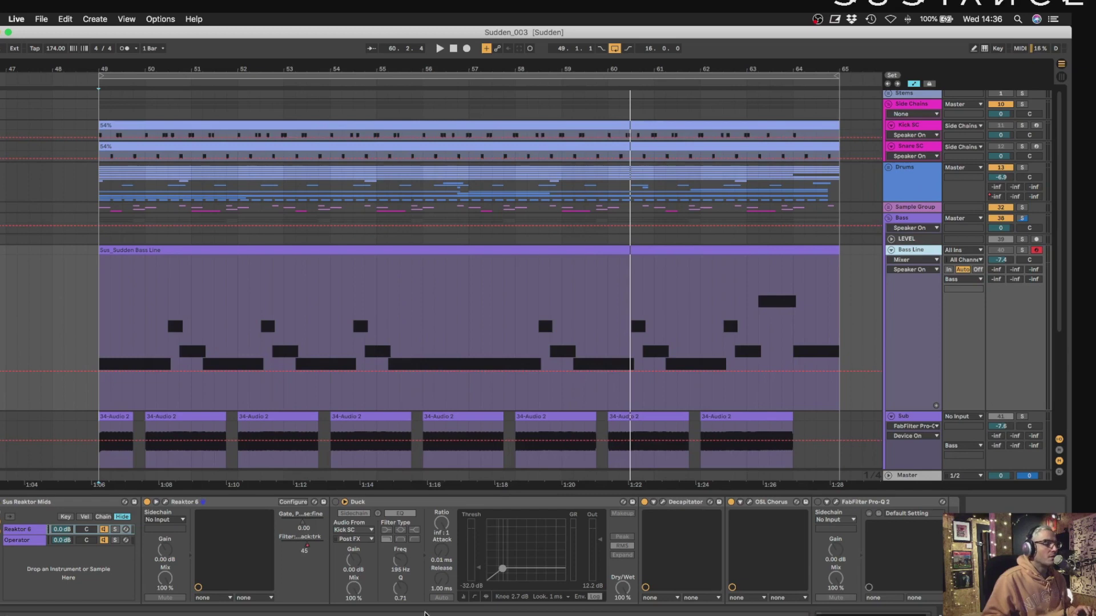
right_click(307, 549)
click(343, 465)
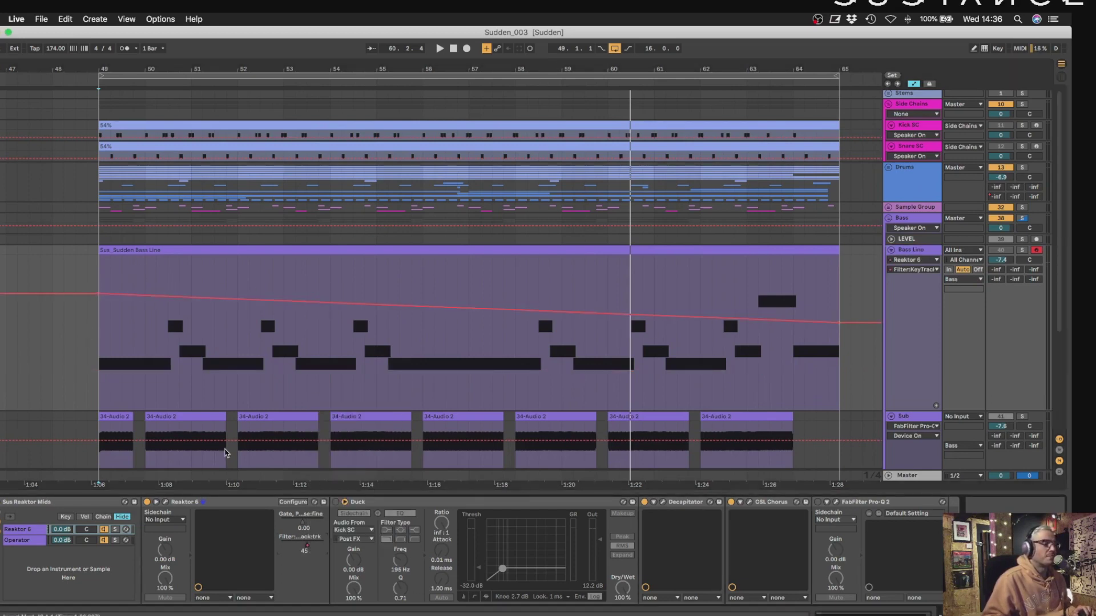
View the Reaktor 6 synth's filter controls on the Bass Line, close its window and hide the automation lanes.
click(166, 502)
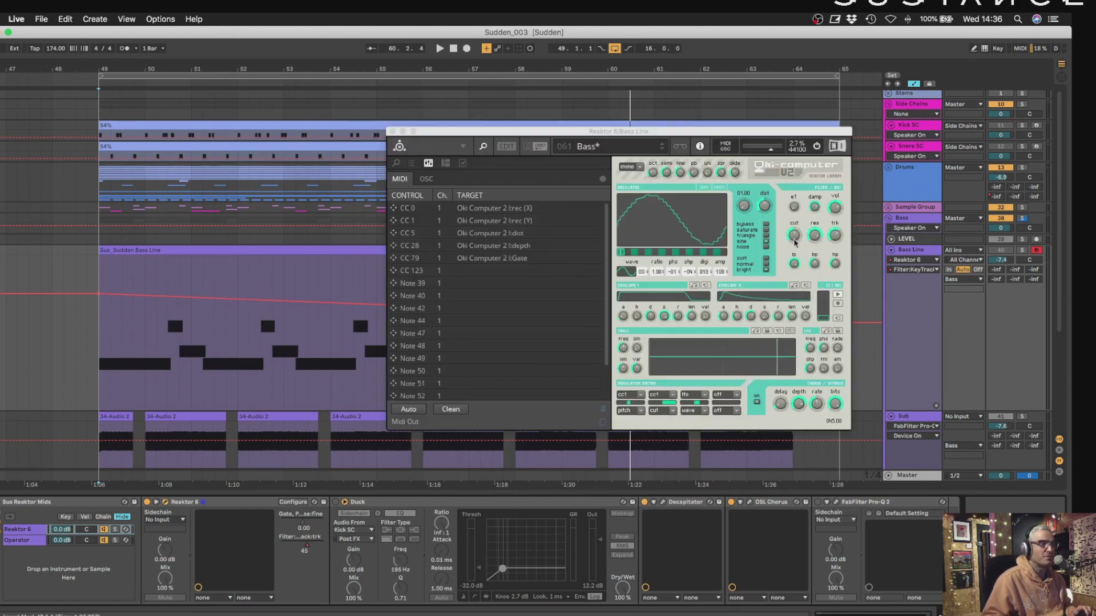
click(392, 132)
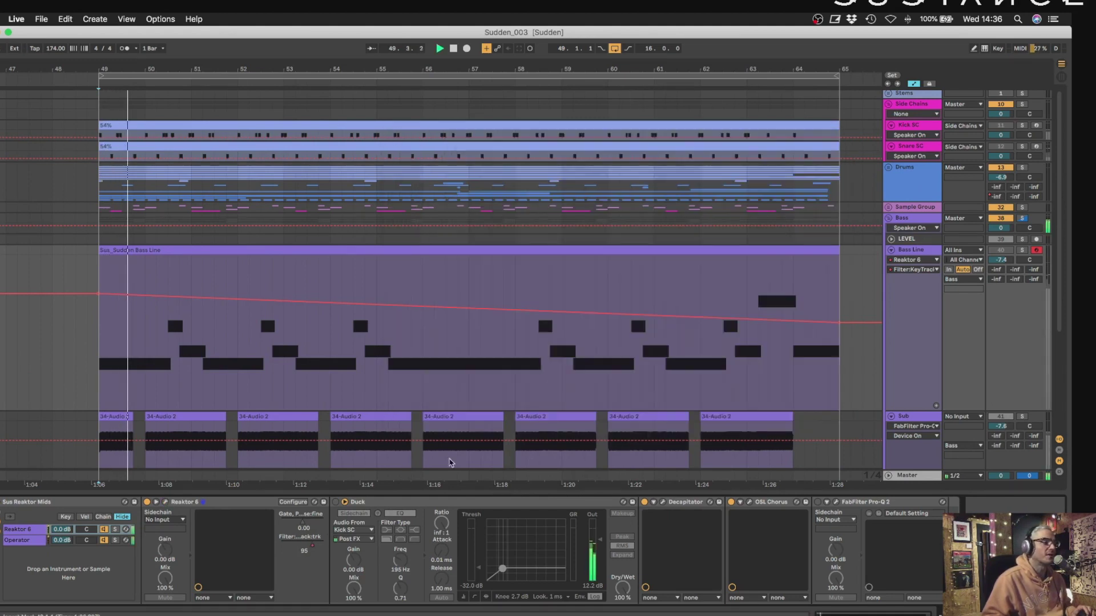
scroll(527, 407, down, 5)
key(a)
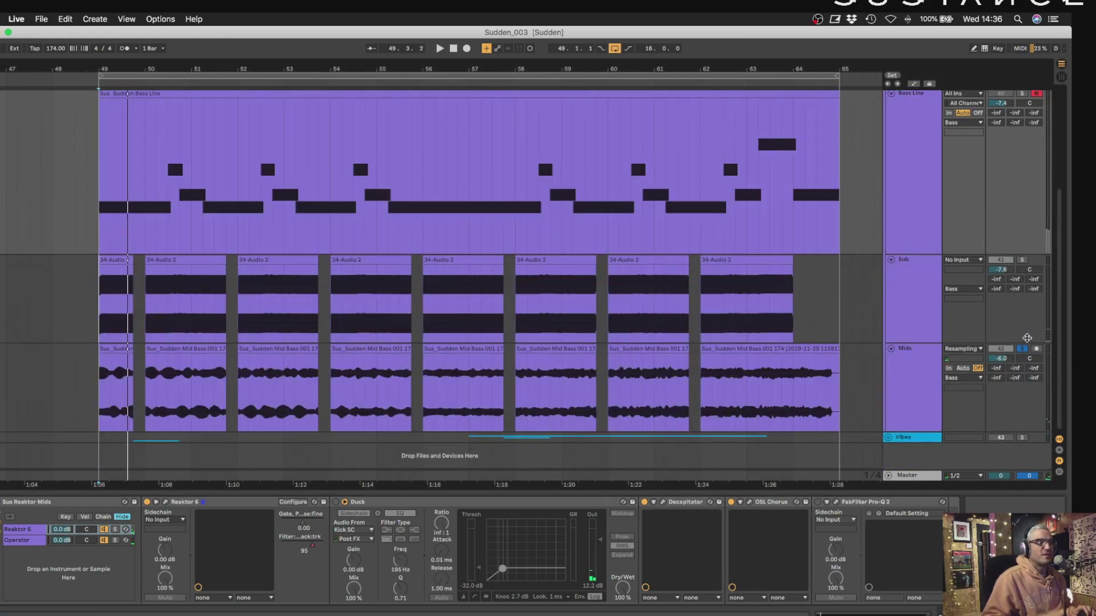
Fold the Bass group, unfold the Vibes group and play the loop from bar 49.
scroll(905, 314, up, 4)
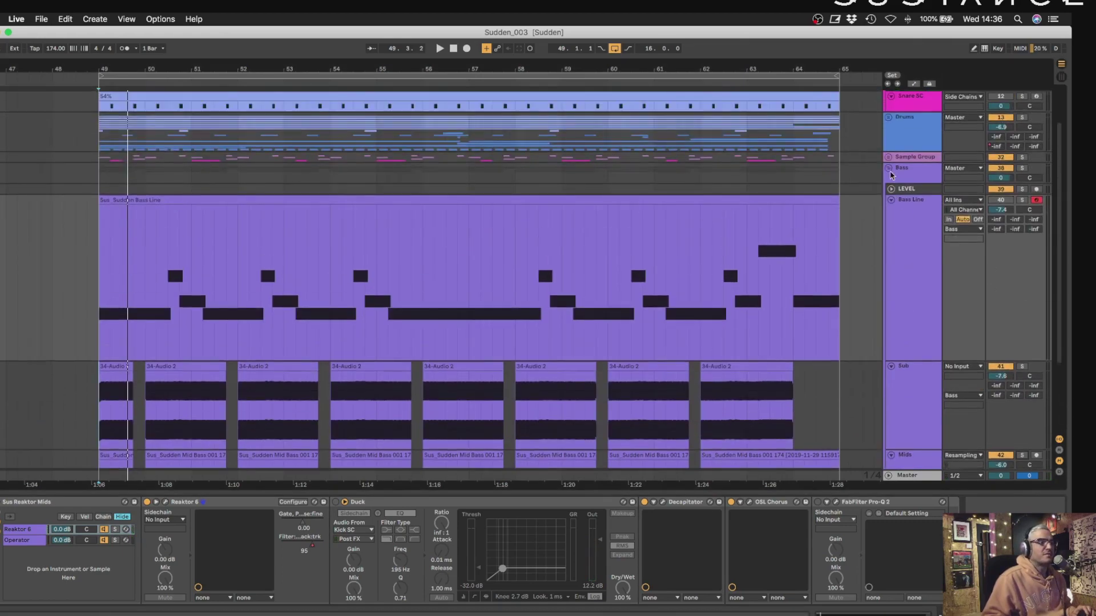
click(889, 170)
click(888, 231)
key(space)
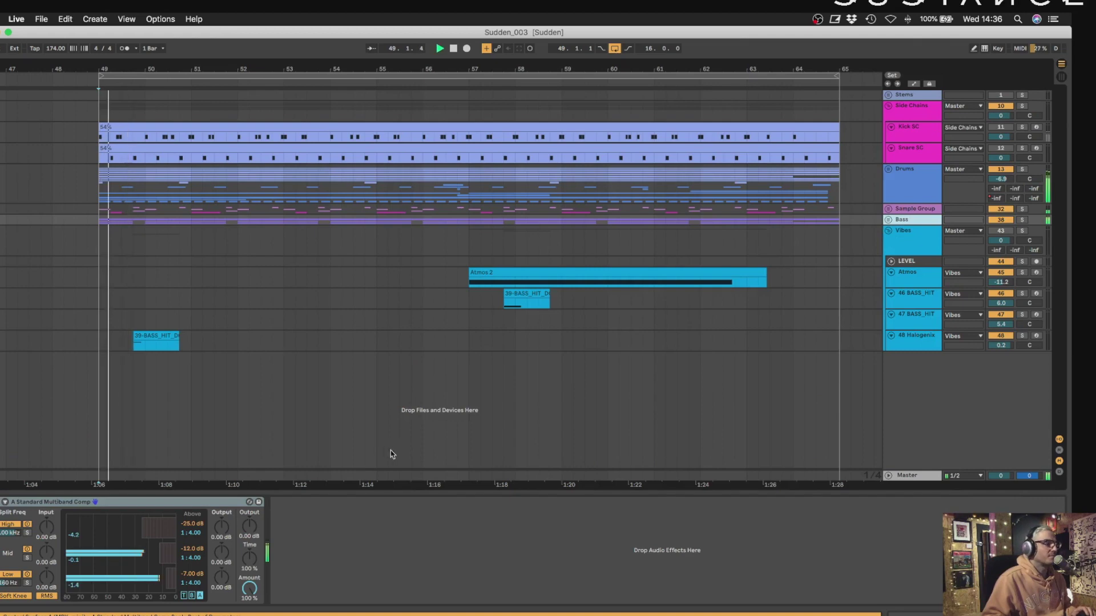
Audition the clip on the 48 Halogenix track by repeatedly starting and stopping playback from the clip's start.
click(240, 341)
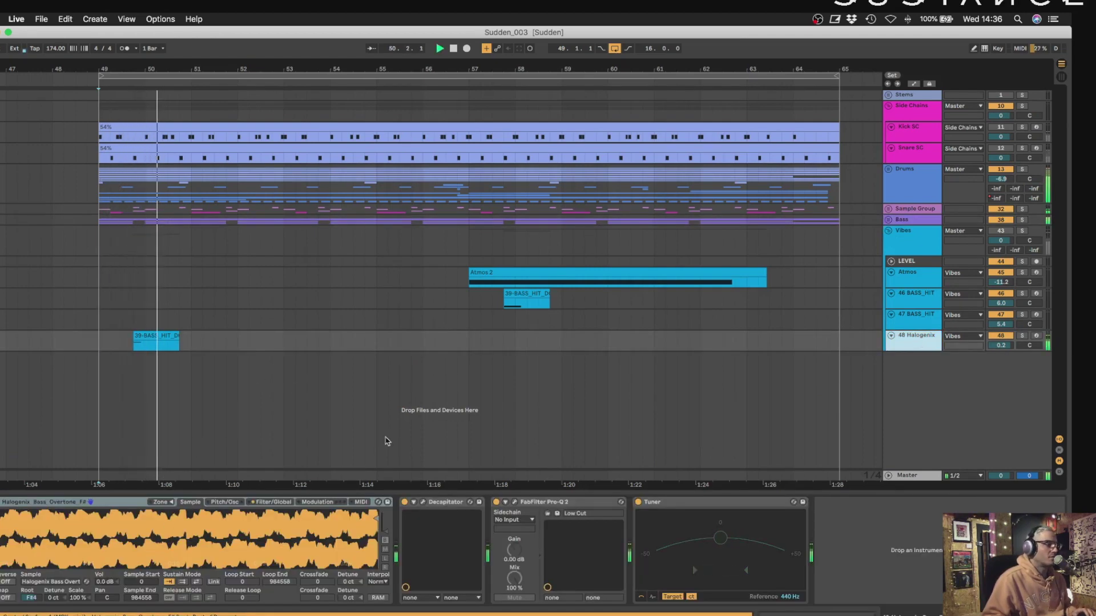
key(space)
click(137, 347)
key(space)
key(space)
key(space)
key(space)
key(space)
key(space)
key(space)
right_click(1023, 337)
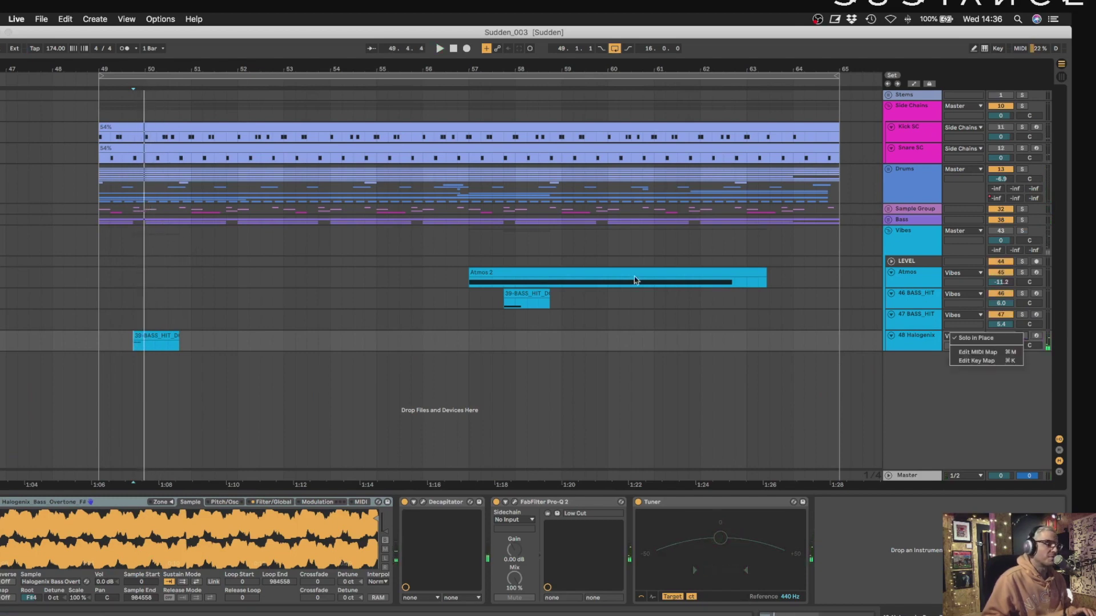
Audition the Atmos and 46 BASS_HIT clips by playing from bar 57.
click(462, 300)
key(space)
key(space)
key(space)
click(478, 284)
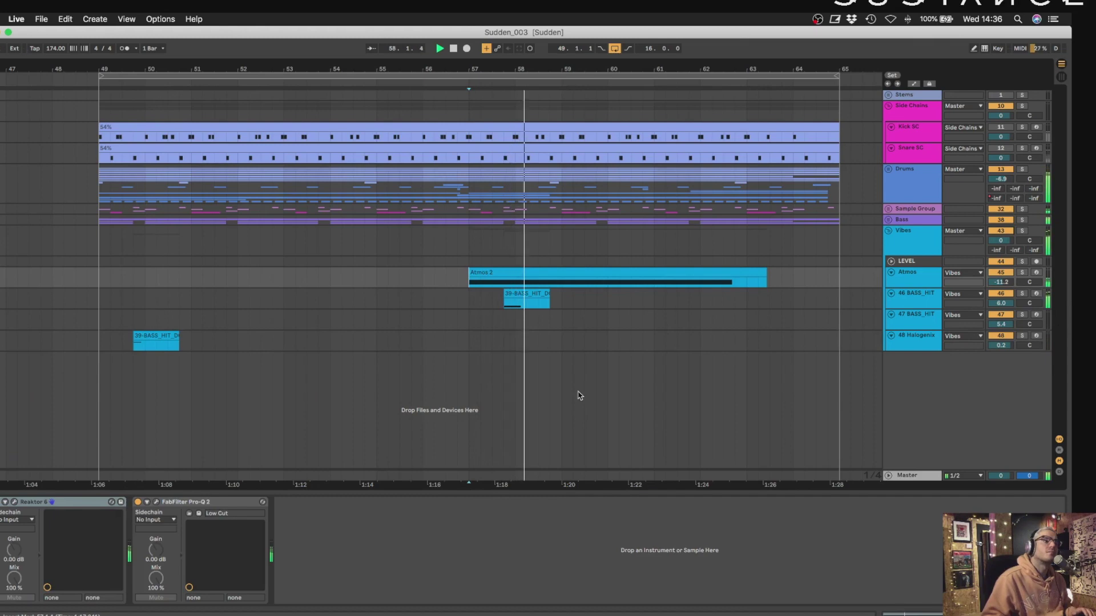
Show the 46 BASS_HIT track's sampler and effects devices while replaying from bar 57.
click(903, 296)
key(space)
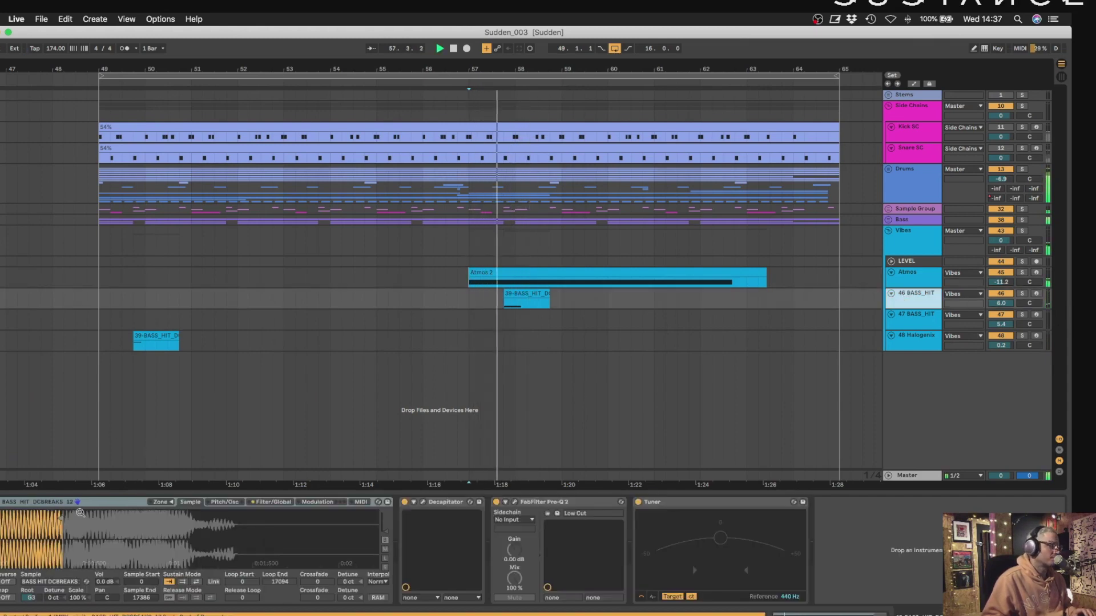
key(space)
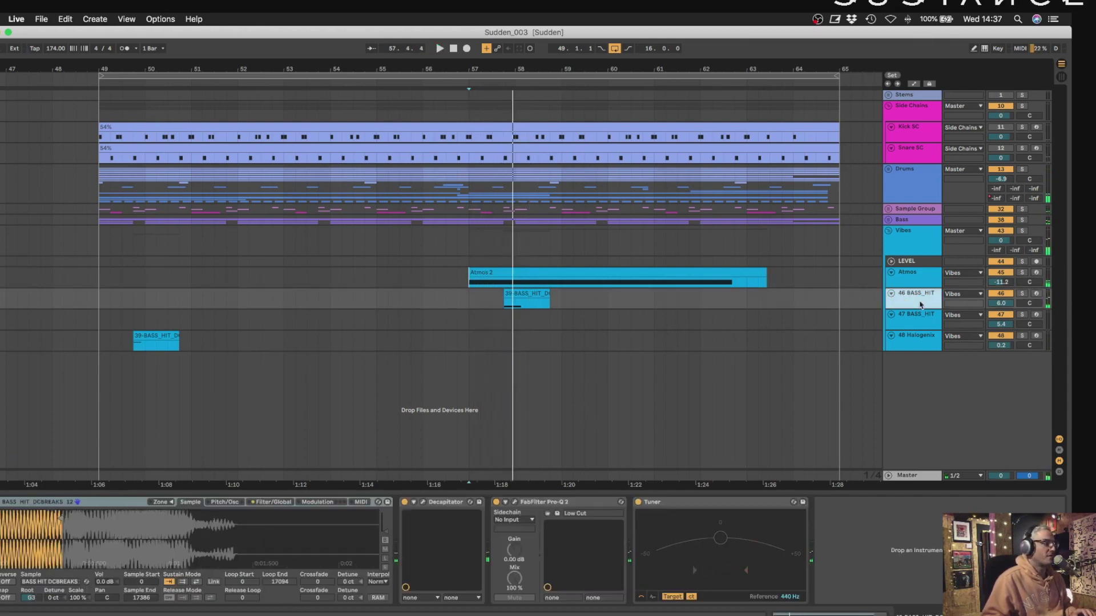
Audition the 48 Halogenix clip with its track soloed, turning the solo off when done.
click(134, 349)
key(space)
click(1022, 336)
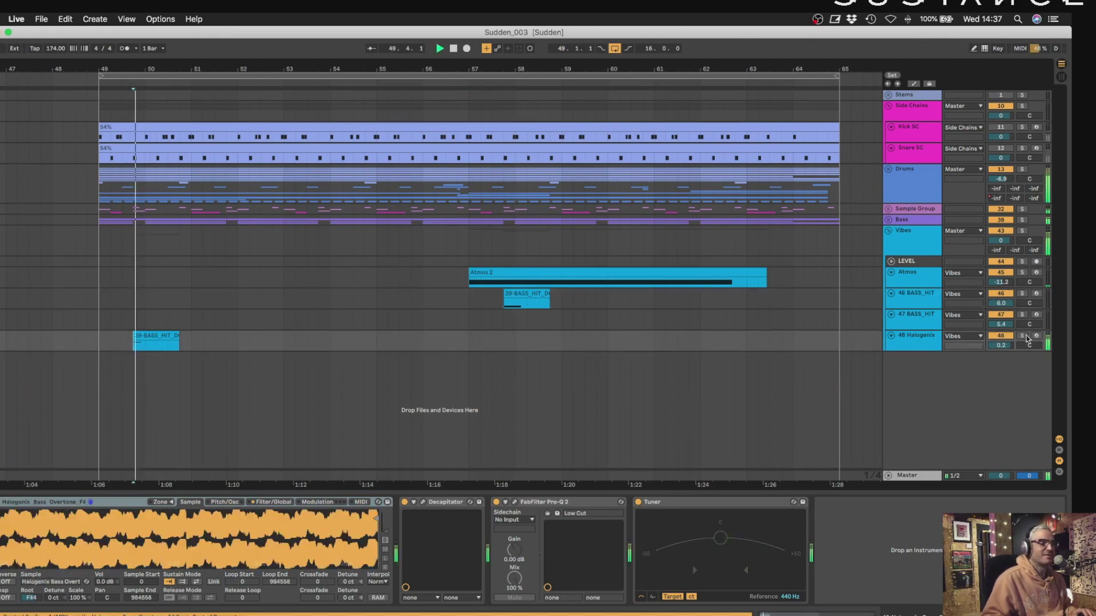
key(space)
click(1022, 336)
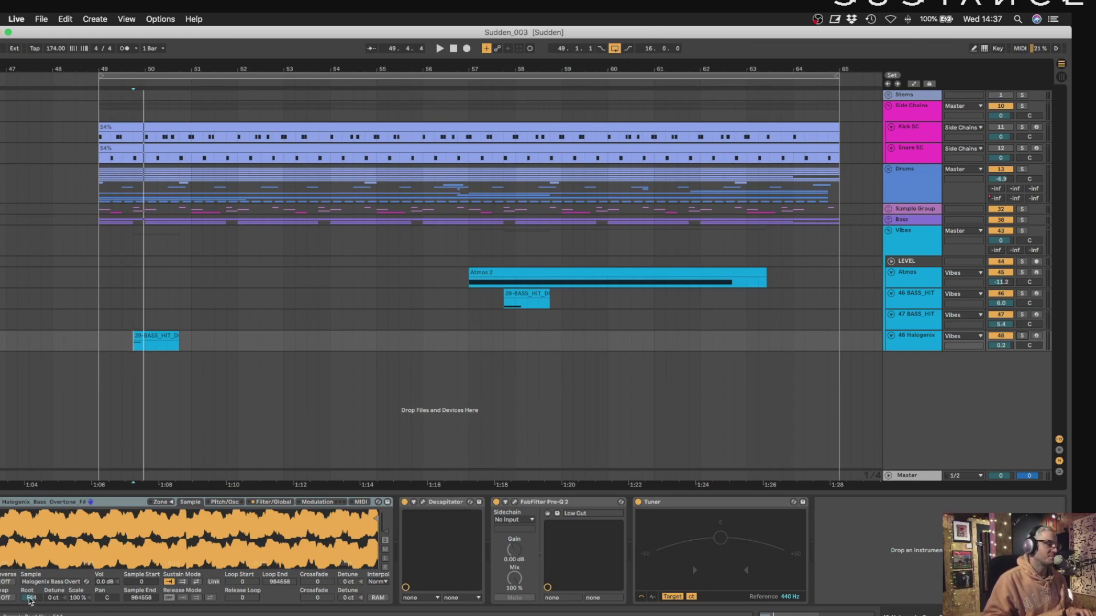
Replay the 48 Halogenix hit to check its pitch in the Tuner, and cue the 46 BASS_HIT clip for comparison.
key(space)
key(space)
key(space)
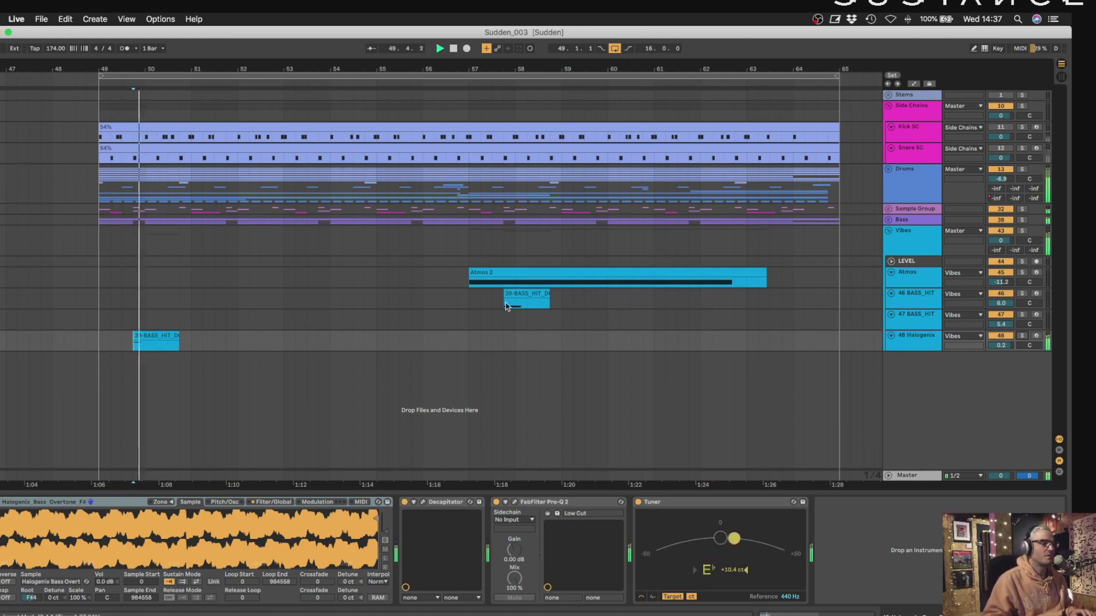
click(505, 307)
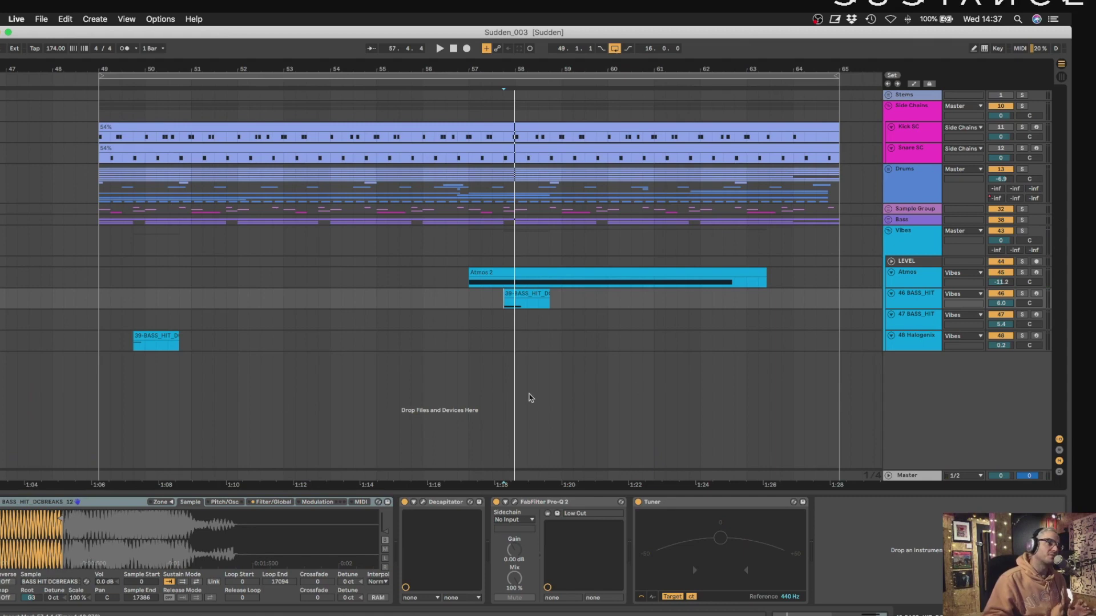
Inspect the Decapitator and FabFilter Pro-Q 2 devices on the 48 Halogenix track.
click(928, 342)
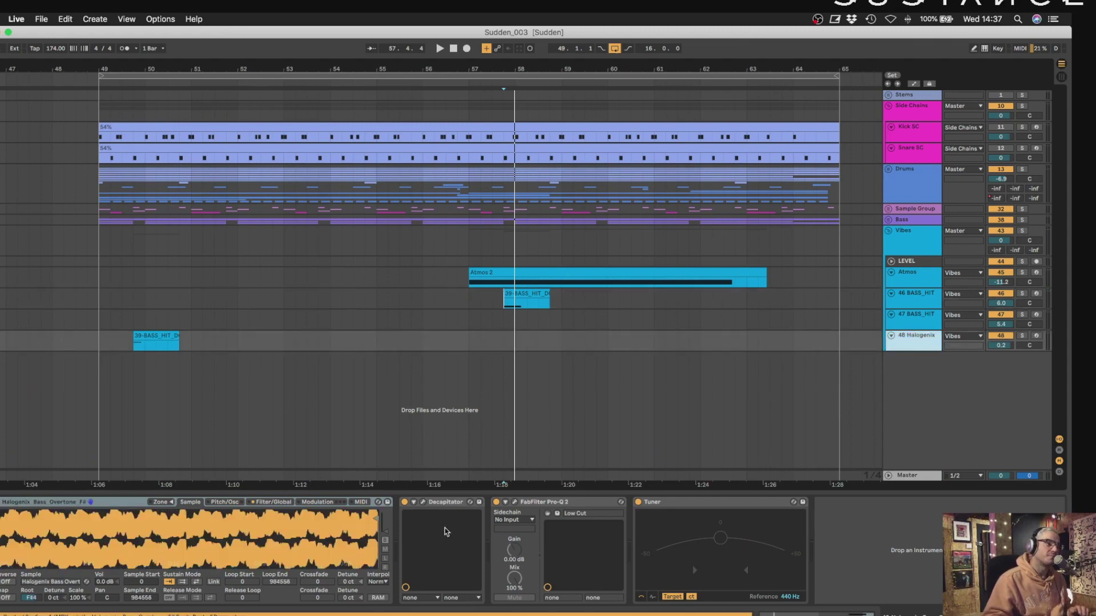
click(447, 505)
click(553, 503)
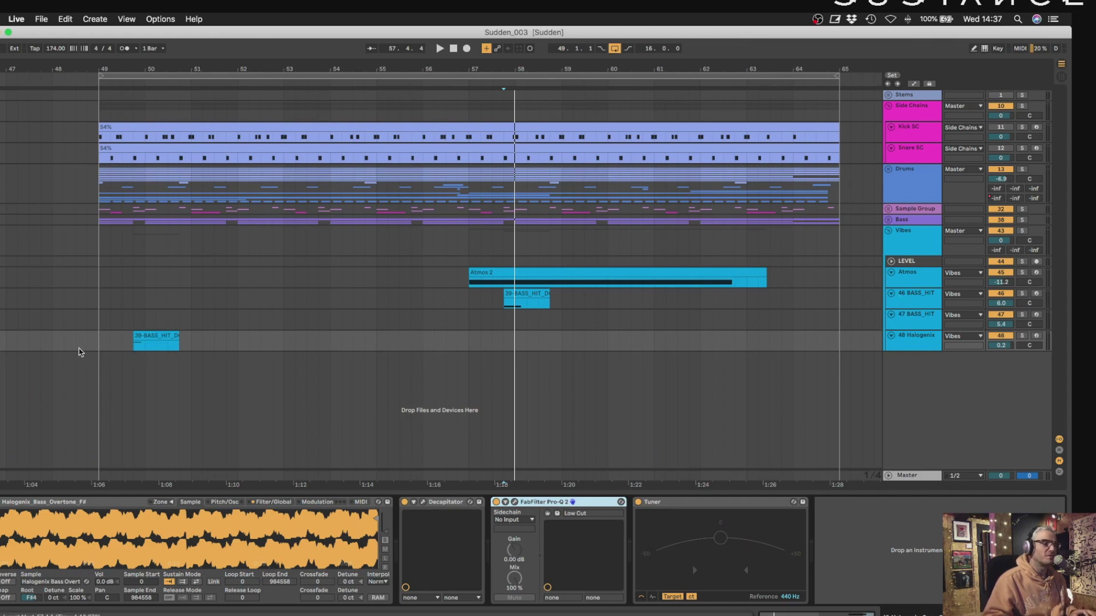
Play the 48 Halogenix hit from just before its clip, and move the start position to bar 57 on the 47 BASS_HIT track.
click(112, 346)
key(space)
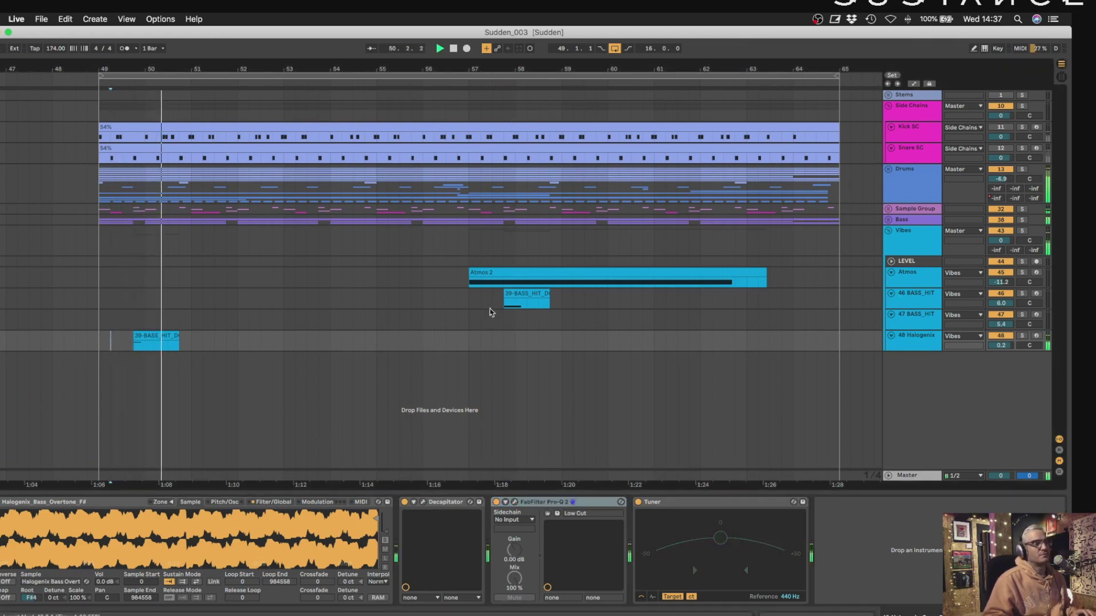
click(508, 301)
click(469, 319)
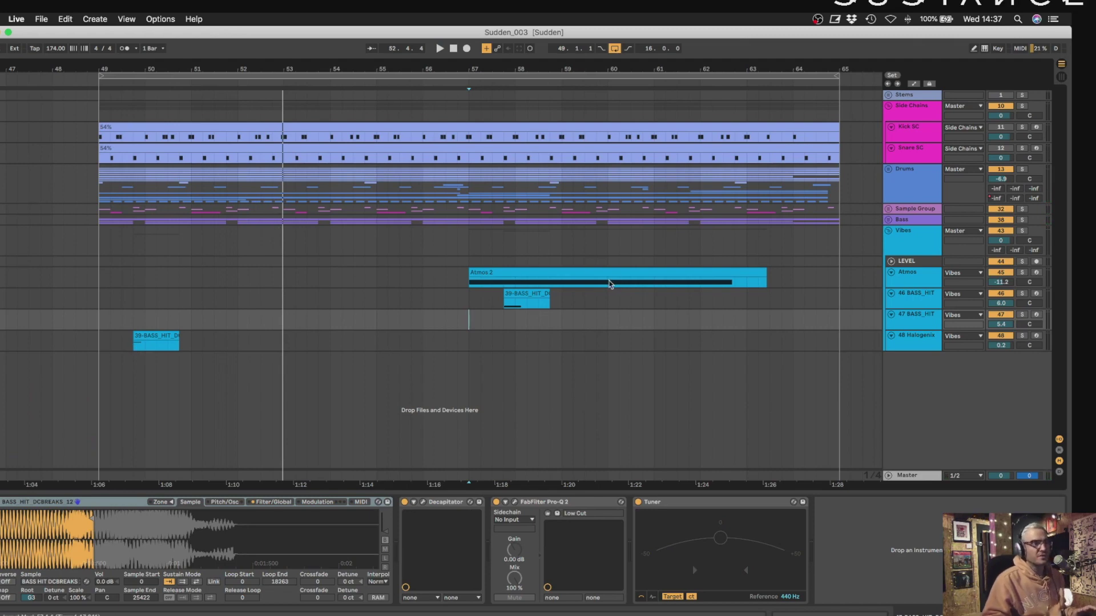
Reset the gain of the FabFilter Pro-L limiter on the Master track to 0 dB and play the arrangement through it.
drag(297, 70, 735, 191)
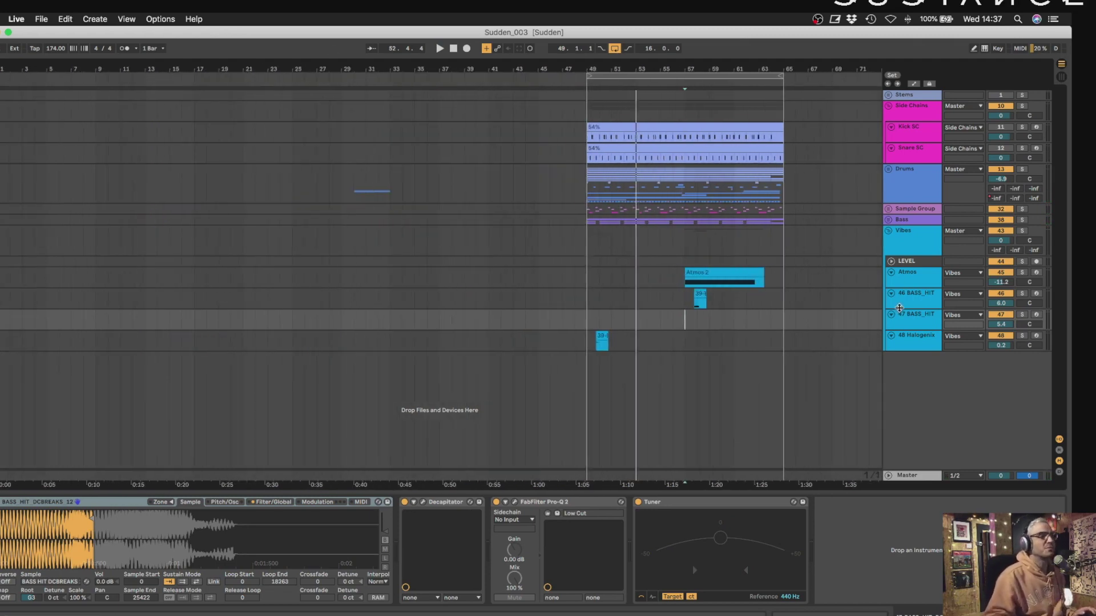
drag(816, 68, 810, 111)
scroll(726, 194, right, 2)
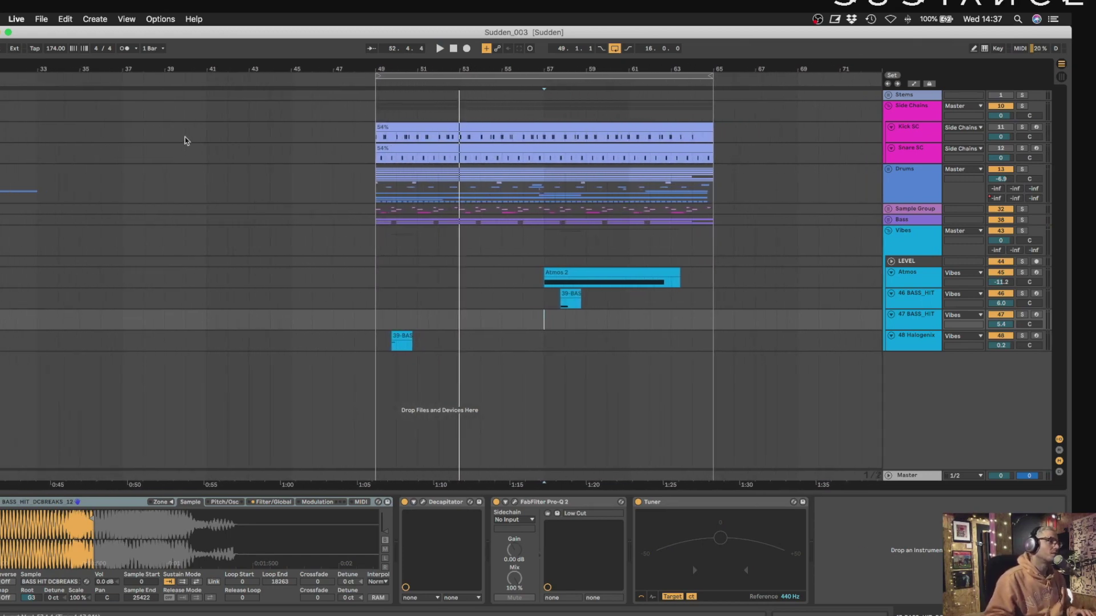
key(Tab)
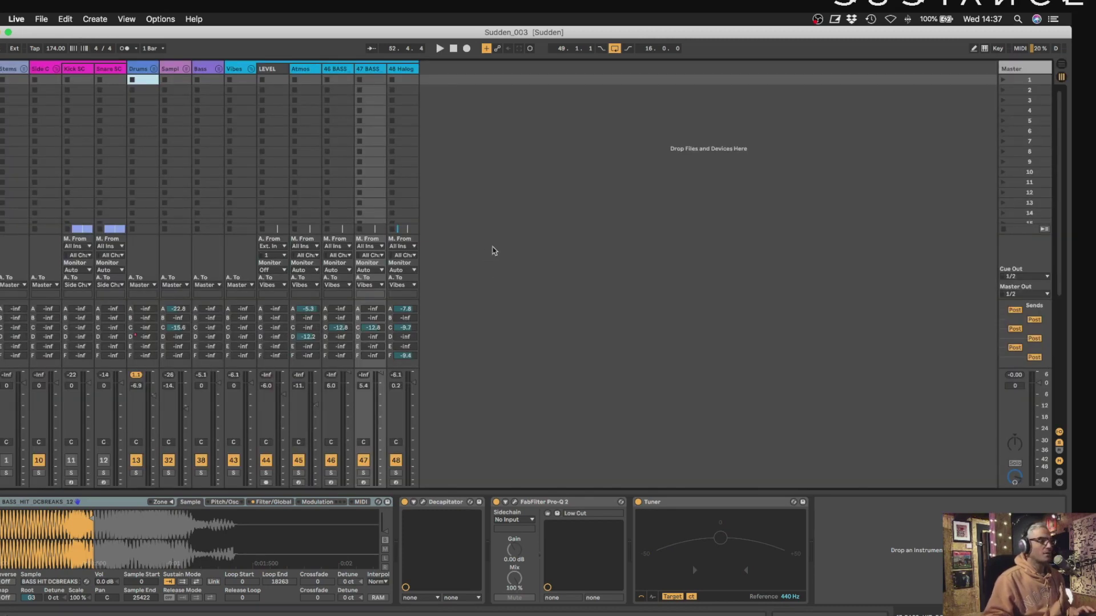
click(1021, 70)
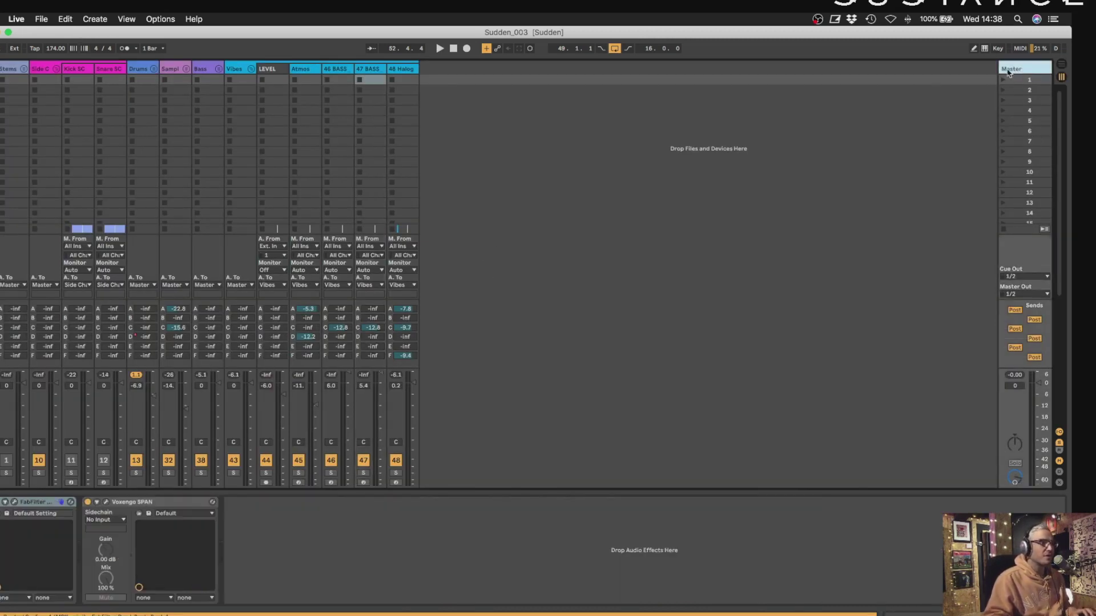
click(14, 502)
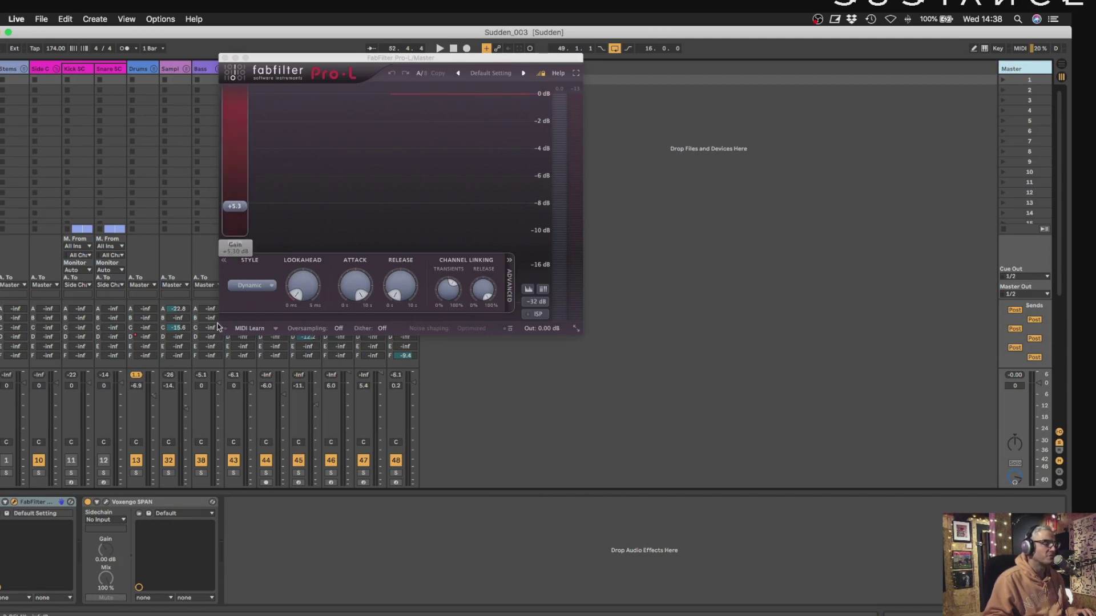
double_click(235, 206)
key(space)
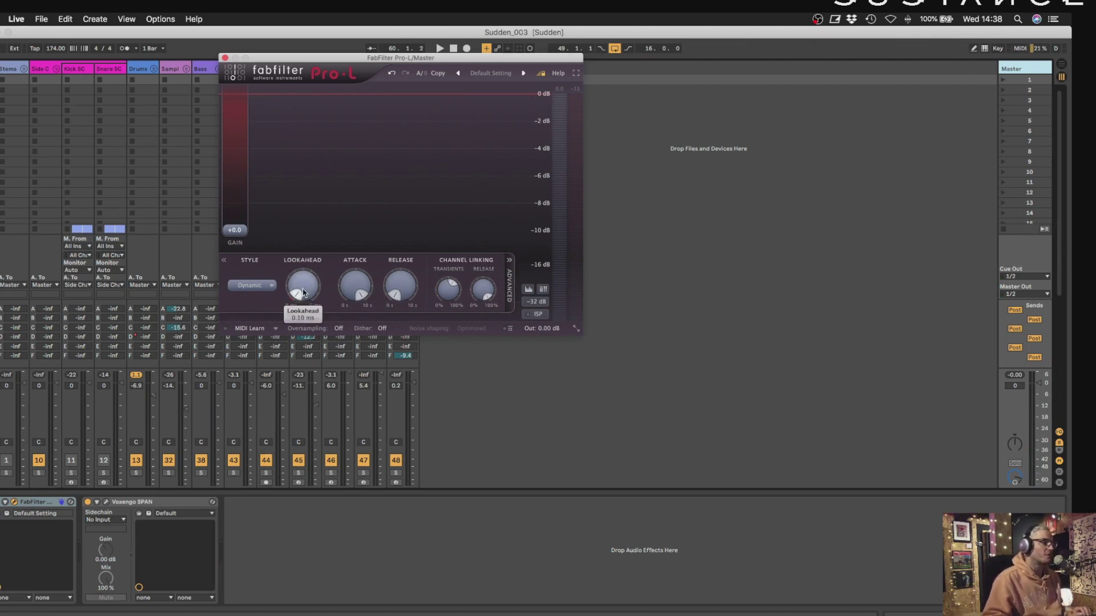
mouse_move(307, 288)
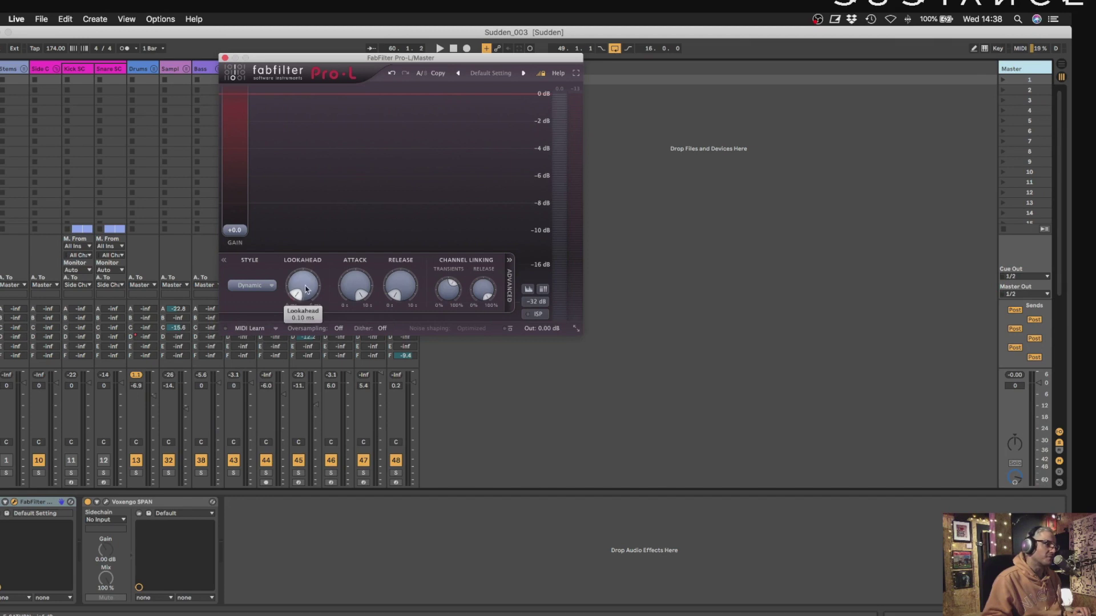
View the Master track's Voxengo SPAN analyser, close both plugin windows and return to the arrangement.
click(106, 502)
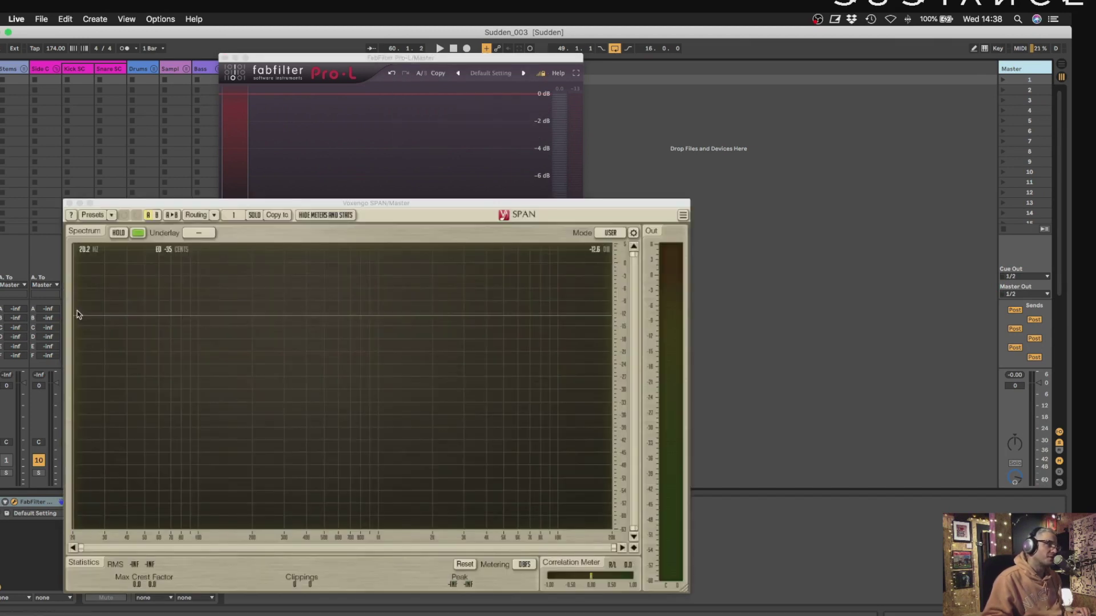
click(69, 204)
click(224, 57)
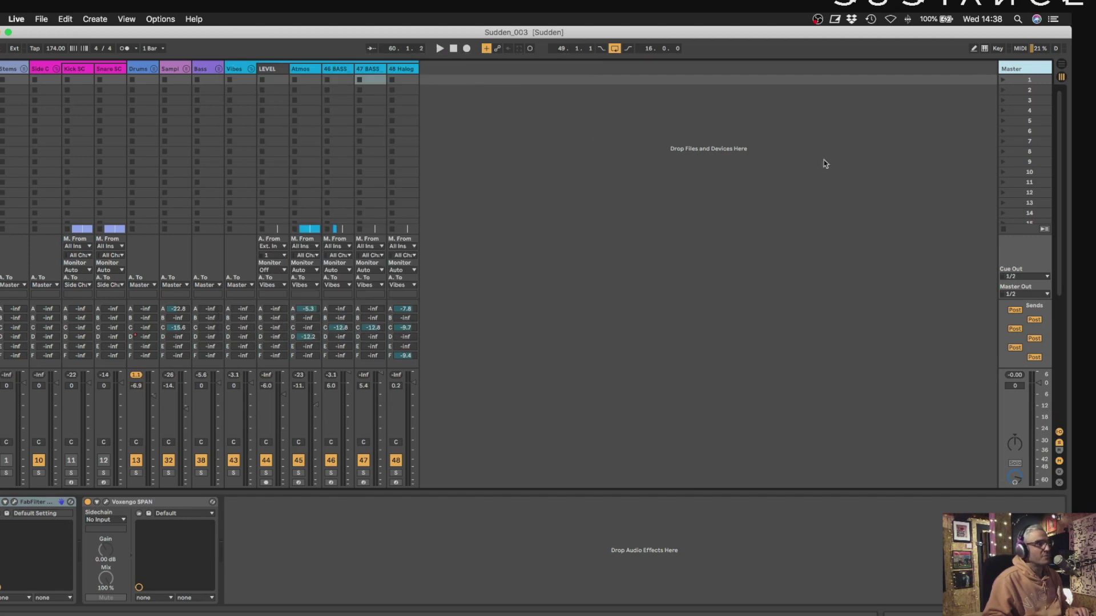
key(Tab)
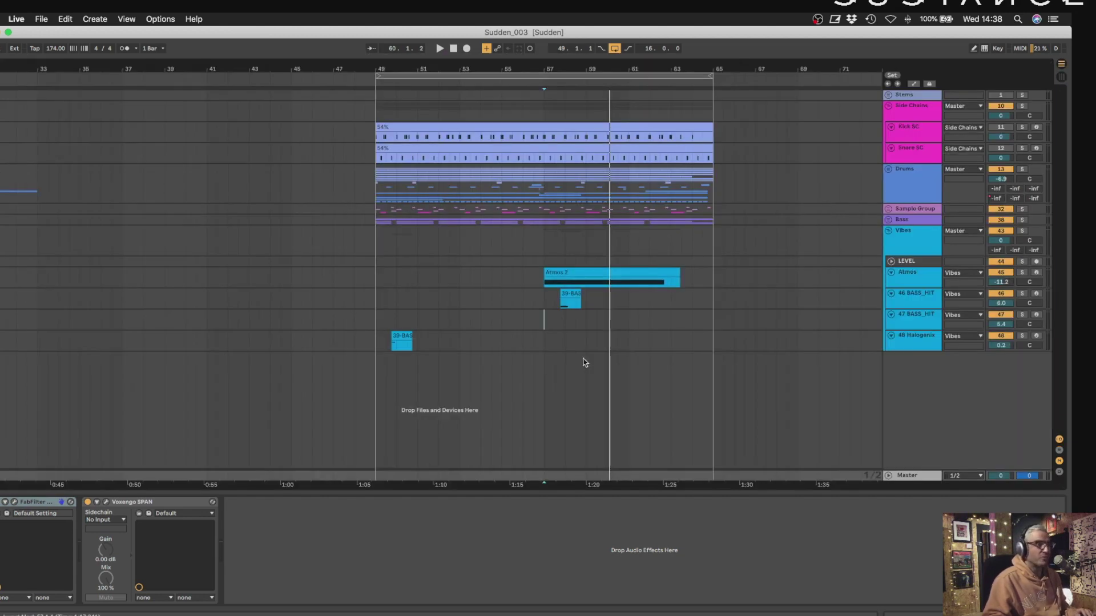
Expand the Drums group in the arrangement to look over its tracks.
drag(738, 69, 738, 86)
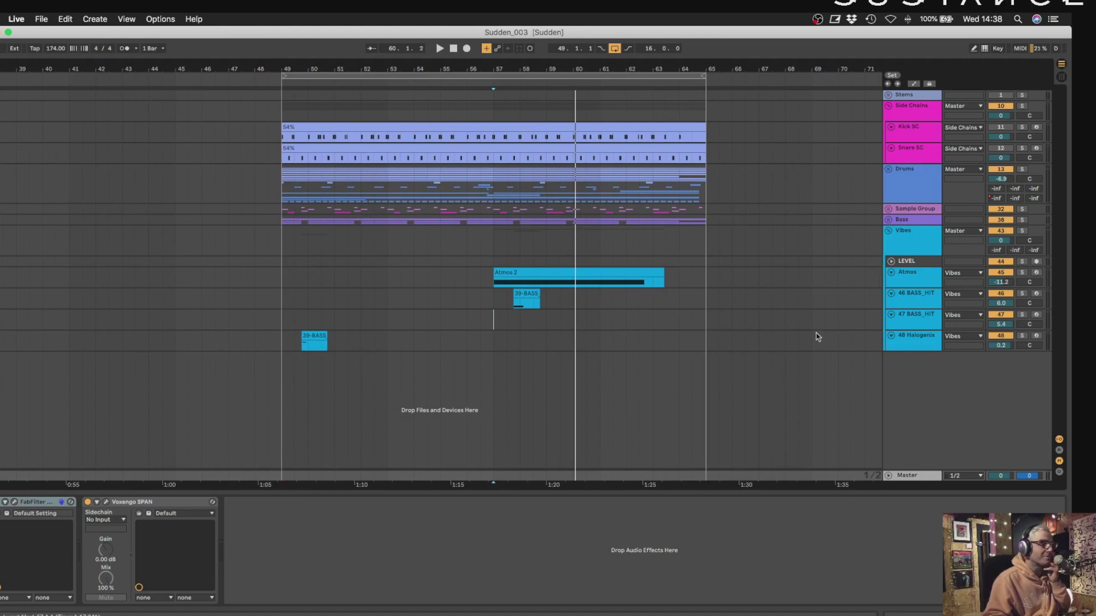
click(890, 171)
scroll(727, 274, down, 5)
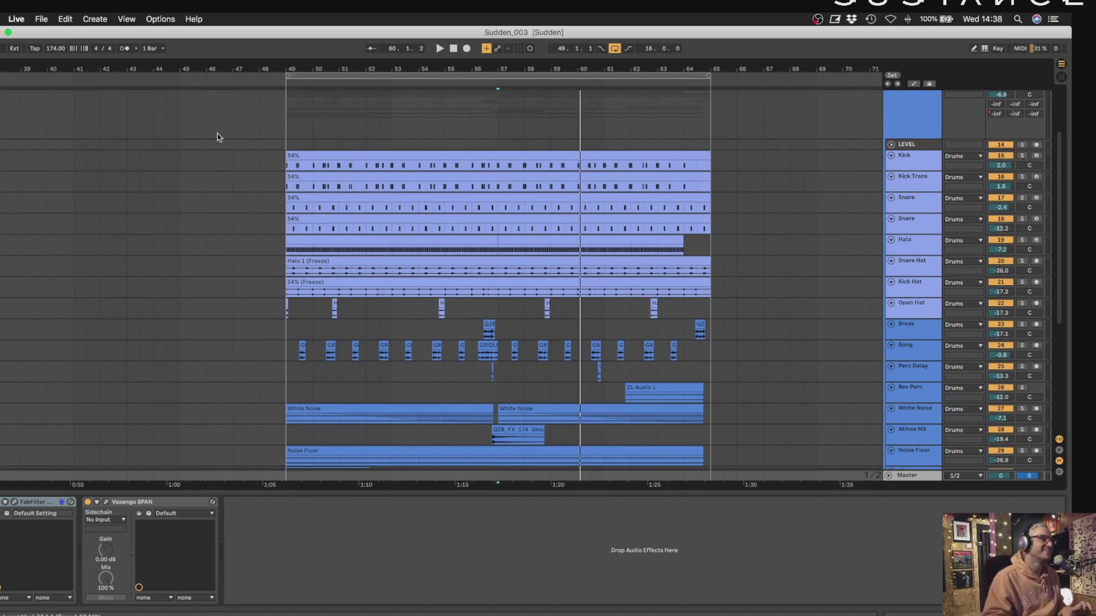
Open the more advanced project version Sudden_004.als from the recent Live Sets.
click(42, 20)
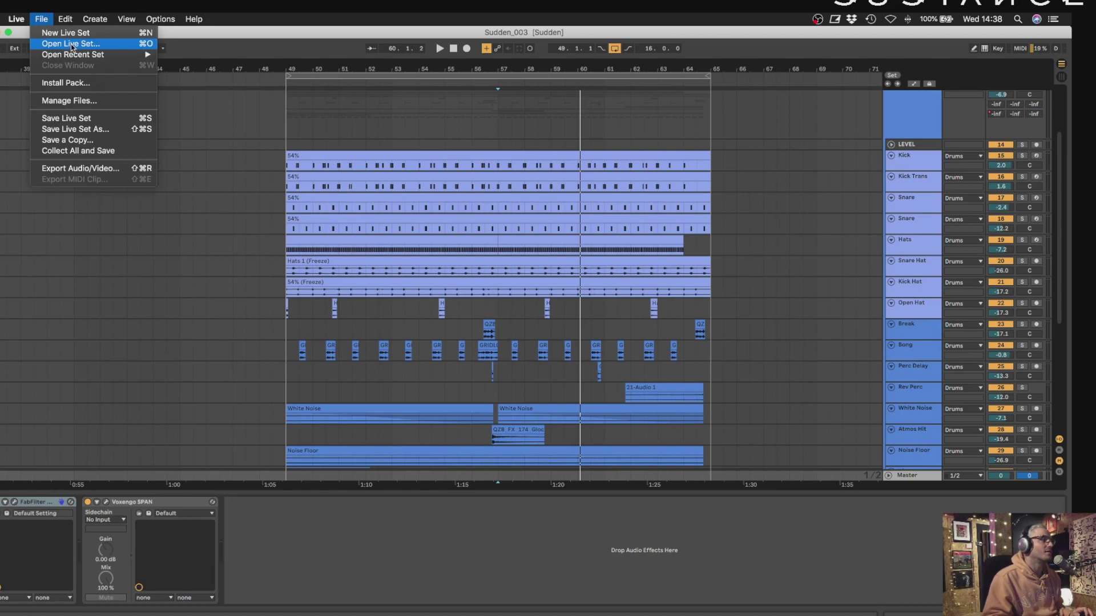
mouse_move(73, 54)
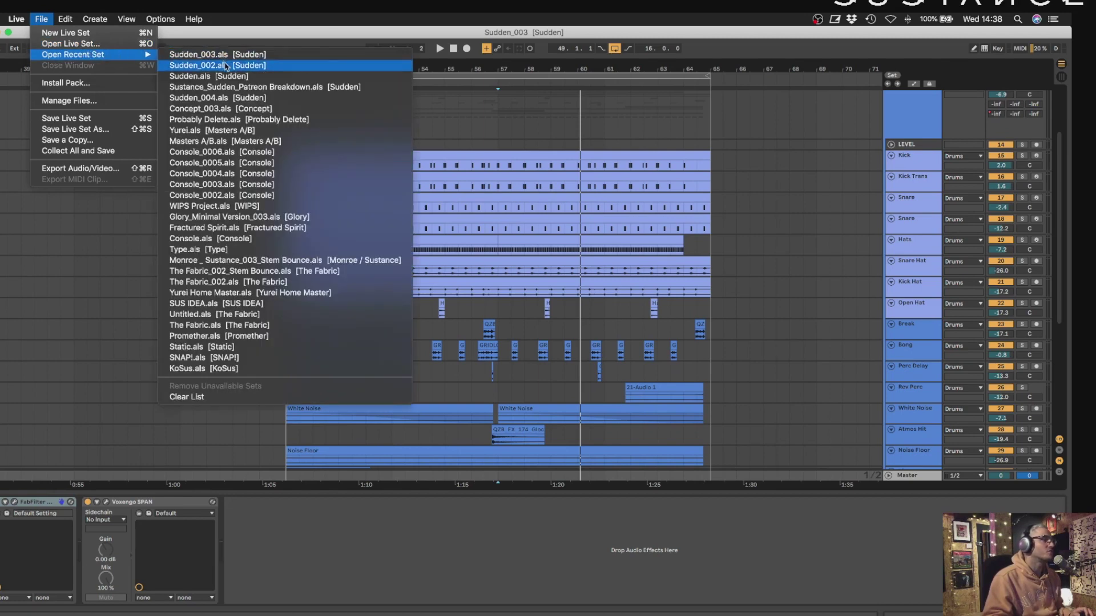
click(230, 98)
click(426, 351)
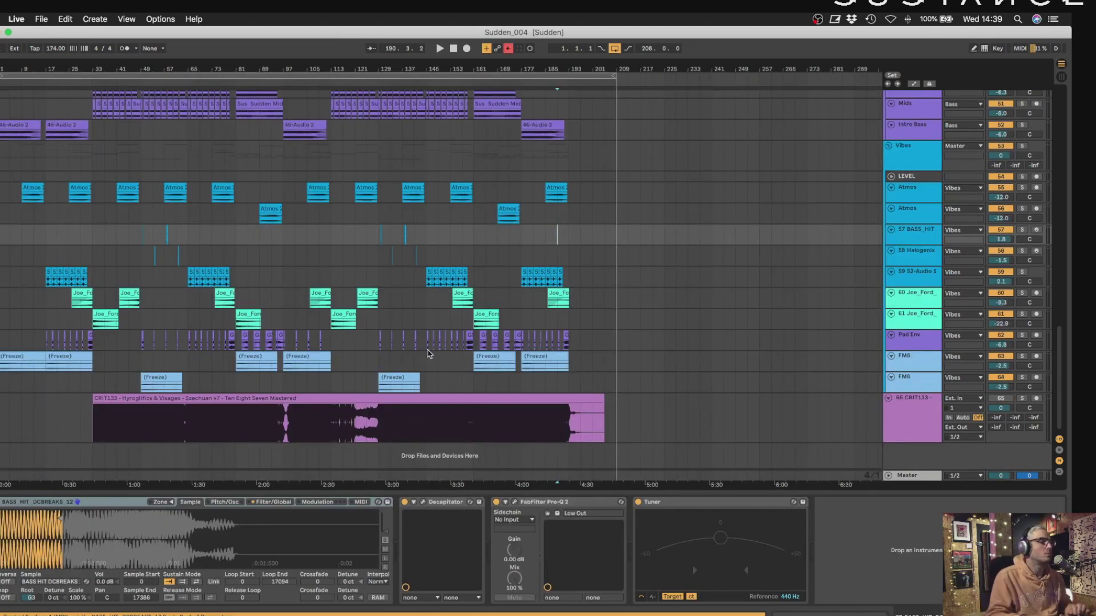
Delete the 65 CRIT133 reference track from the end of the arrangement and re-enable the overridden automation.
click(902, 416)
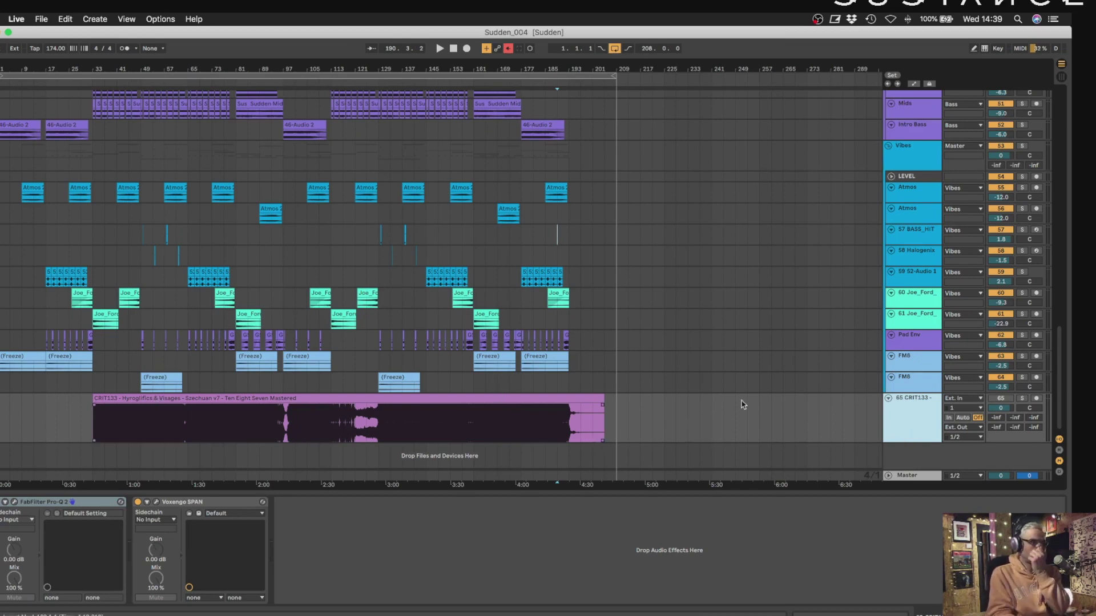
key(Delete)
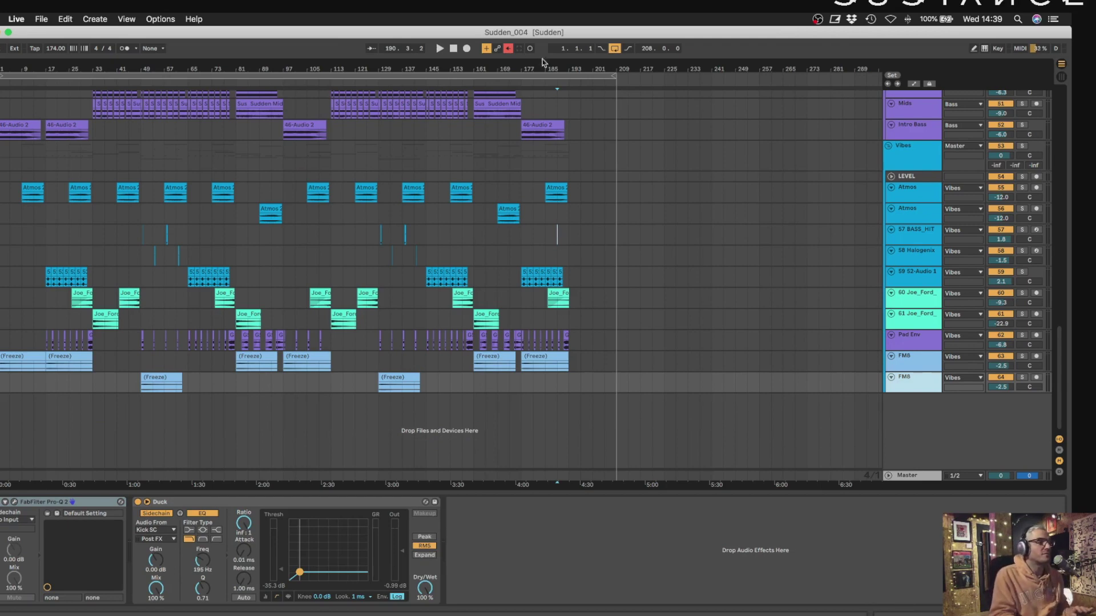
click(508, 48)
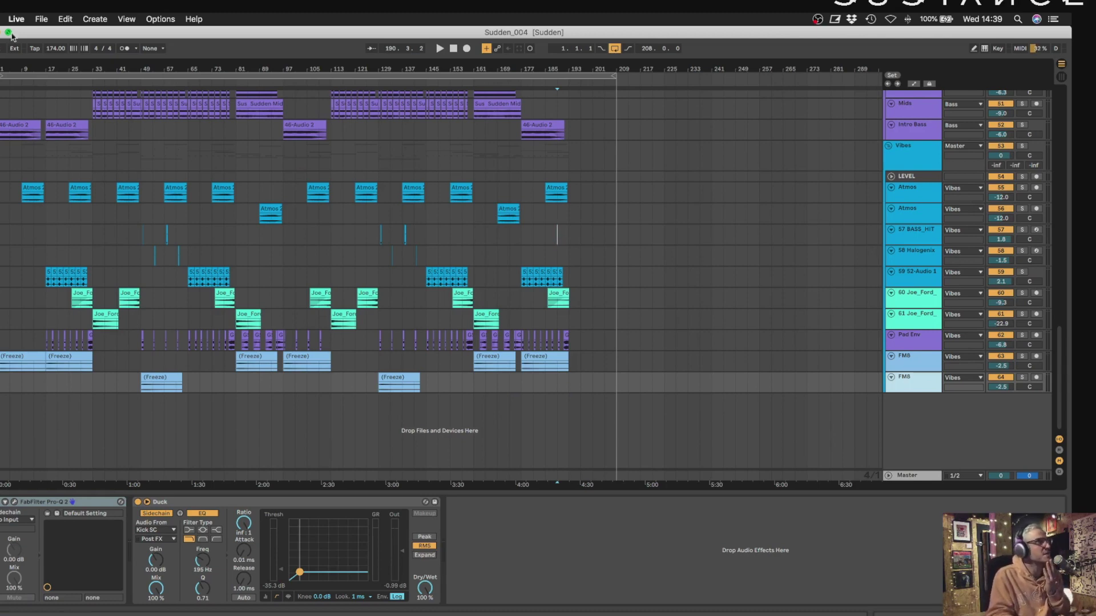
Shrink the device area to enlarge the arrangement and look over the Drums group's tracks in Sudden_004.
drag(3, 66, 3, 103)
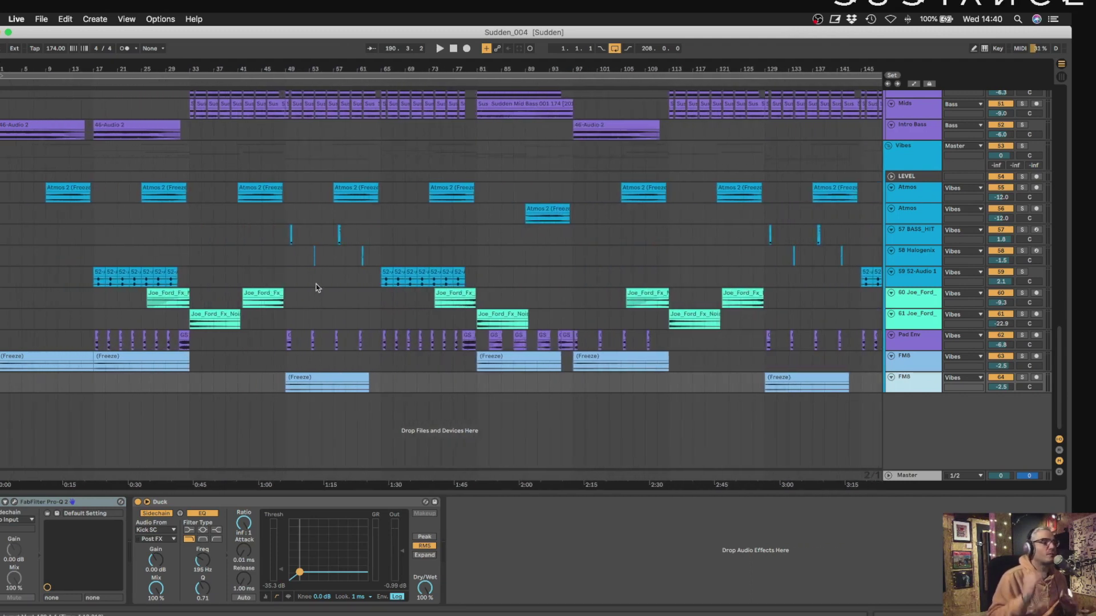
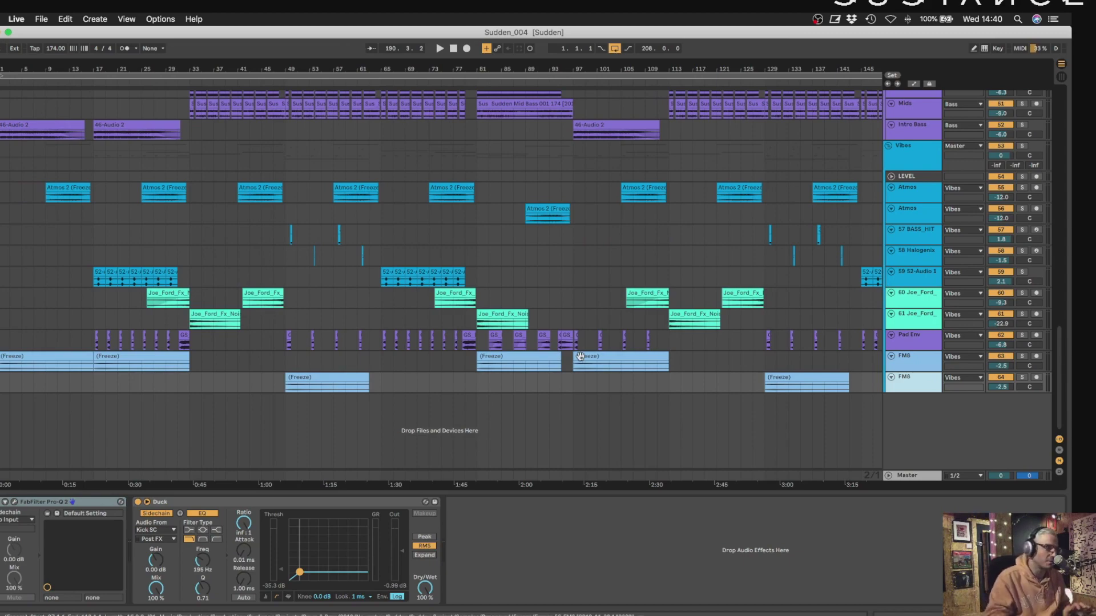
scroll(866, 425, up, 15)
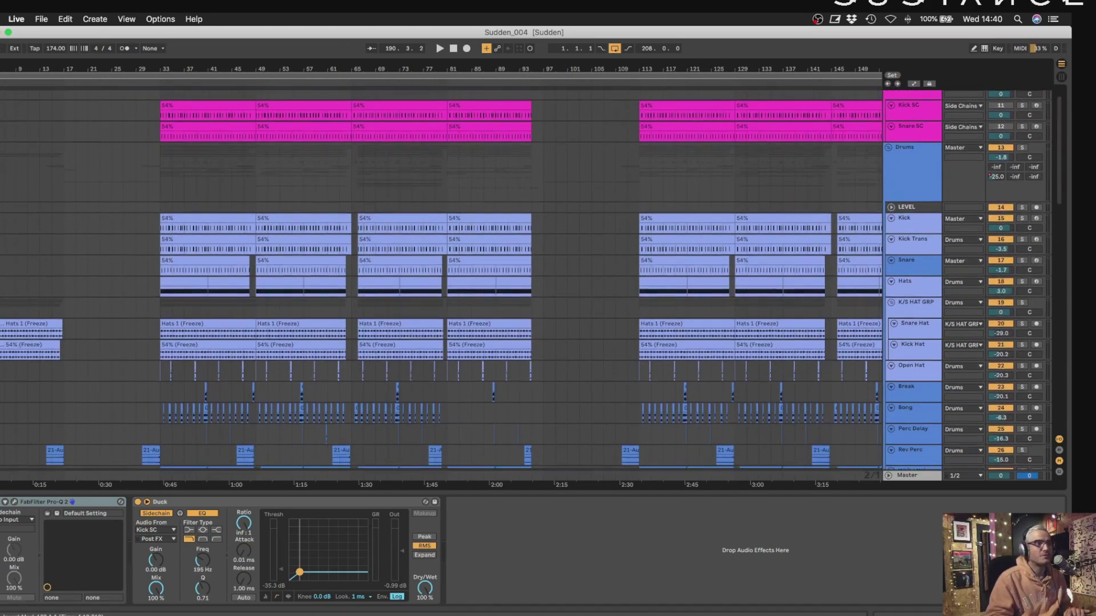
drag(878, 490, 874, 608)
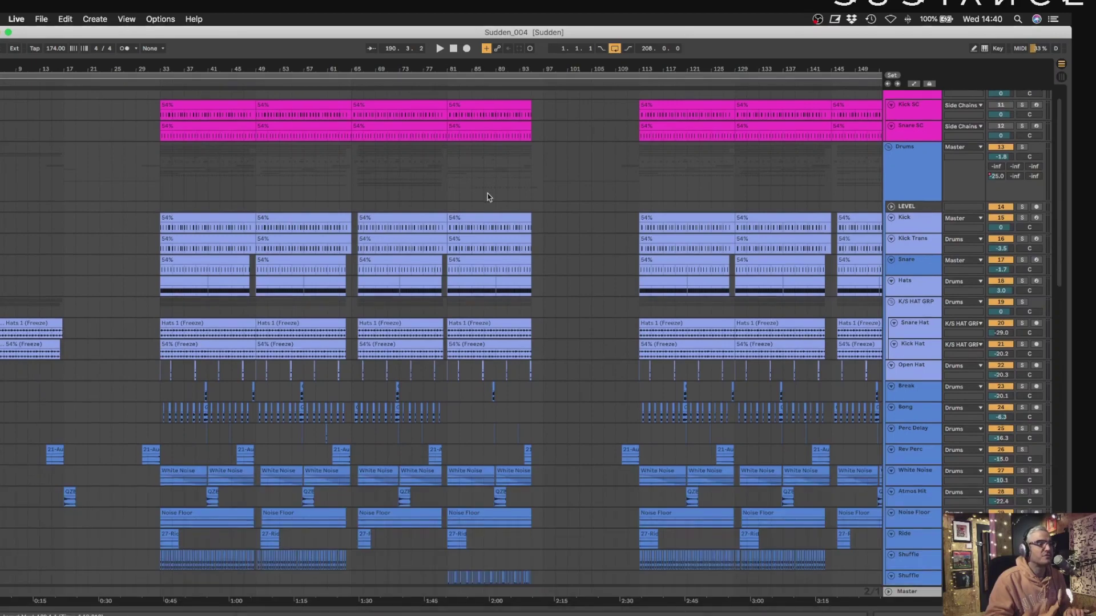
scroll(488, 194, down, 5)
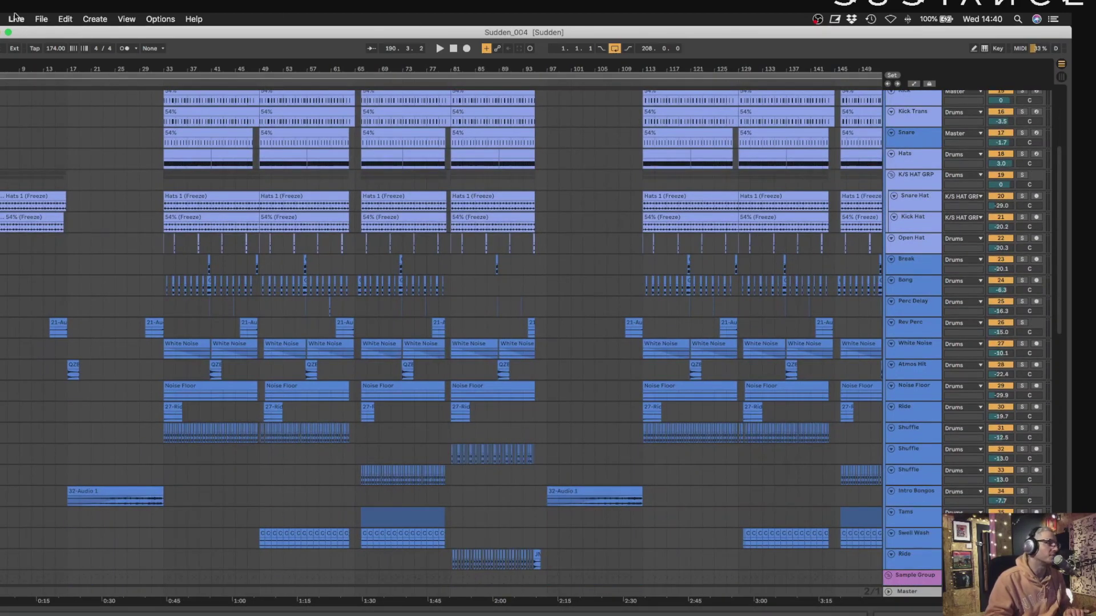
click(41, 19)
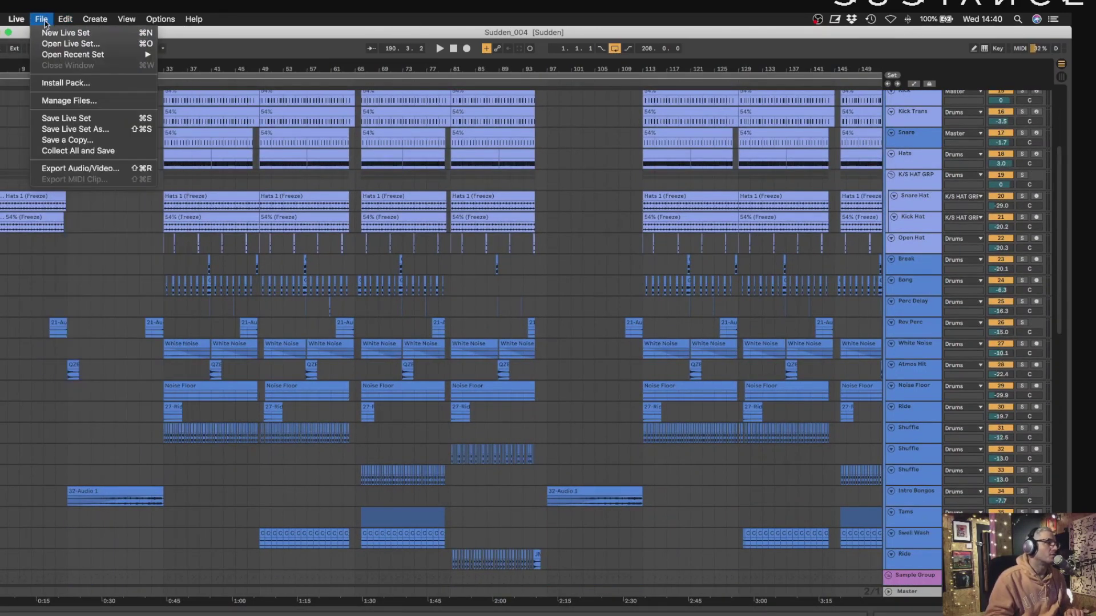
mouse_move(74, 54)
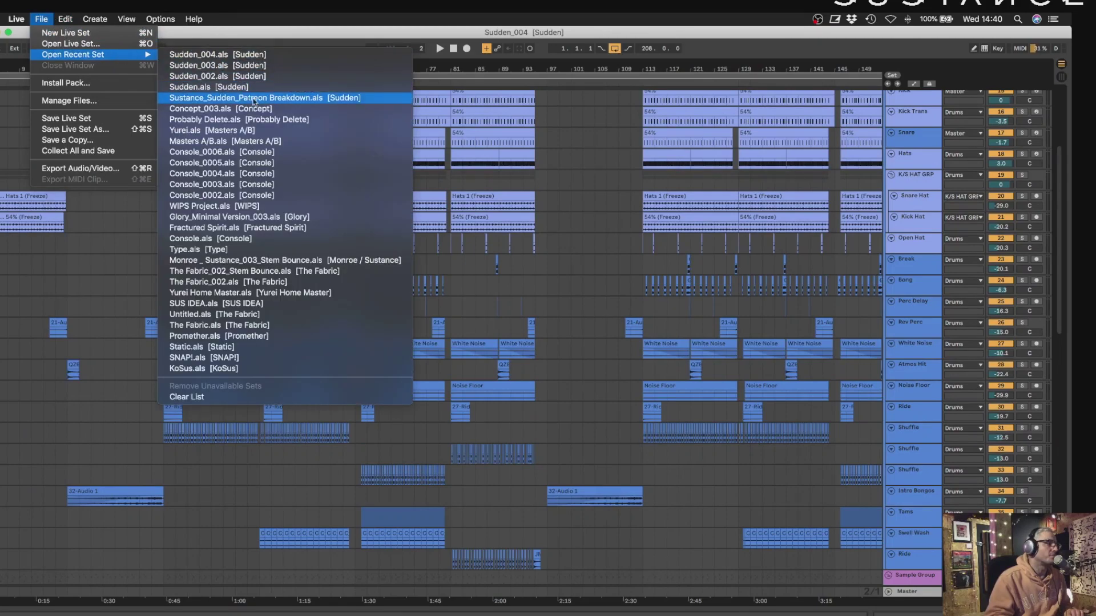
click(634, 253)
Play the Sudden_004 arrangement from bar 1 with the intro section enlarged.
scroll(612, 246, down, 15)
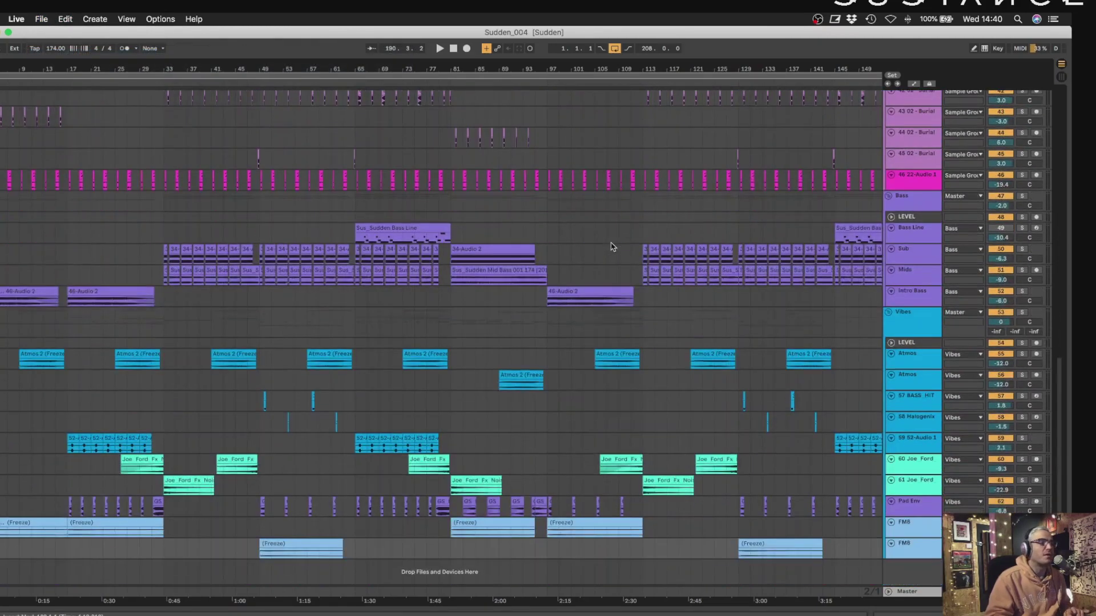
scroll(612, 246, up, 15)
key(space)
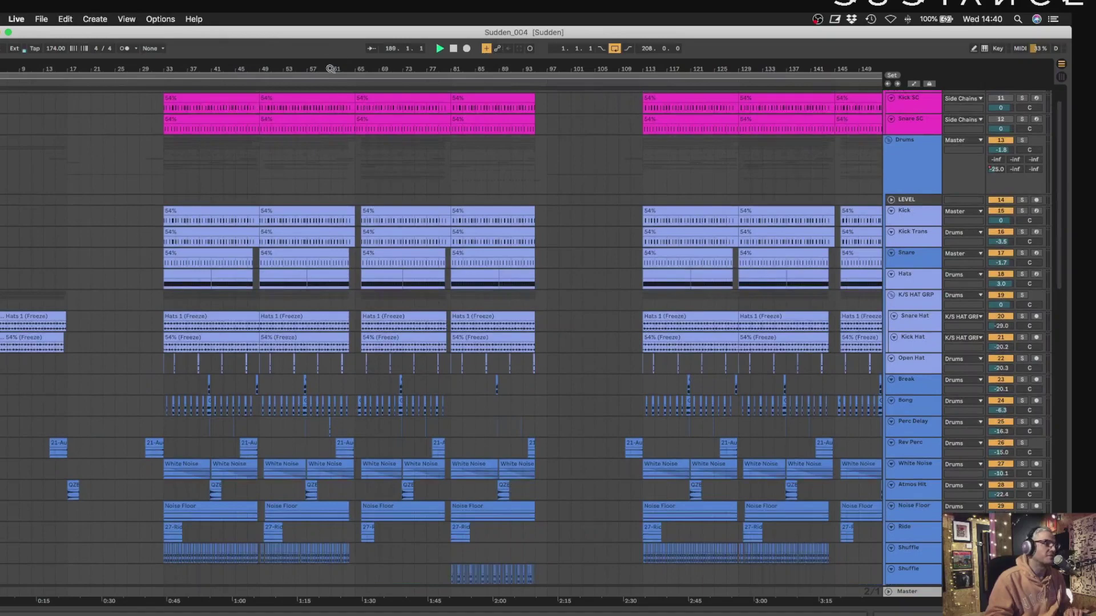
click(454, 49)
key(space)
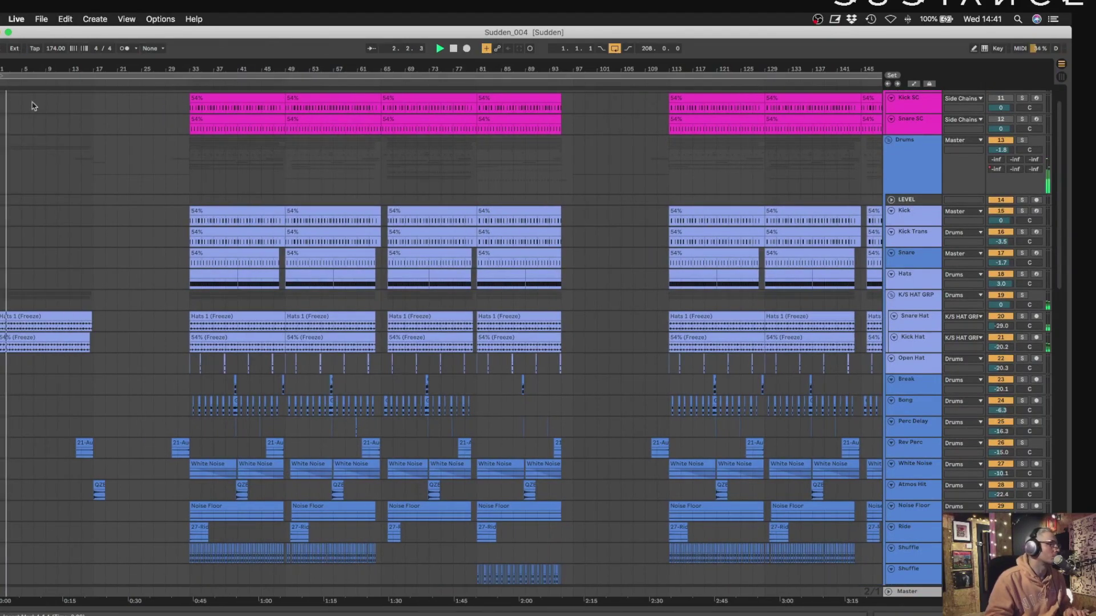
key(plus)
key(plus)
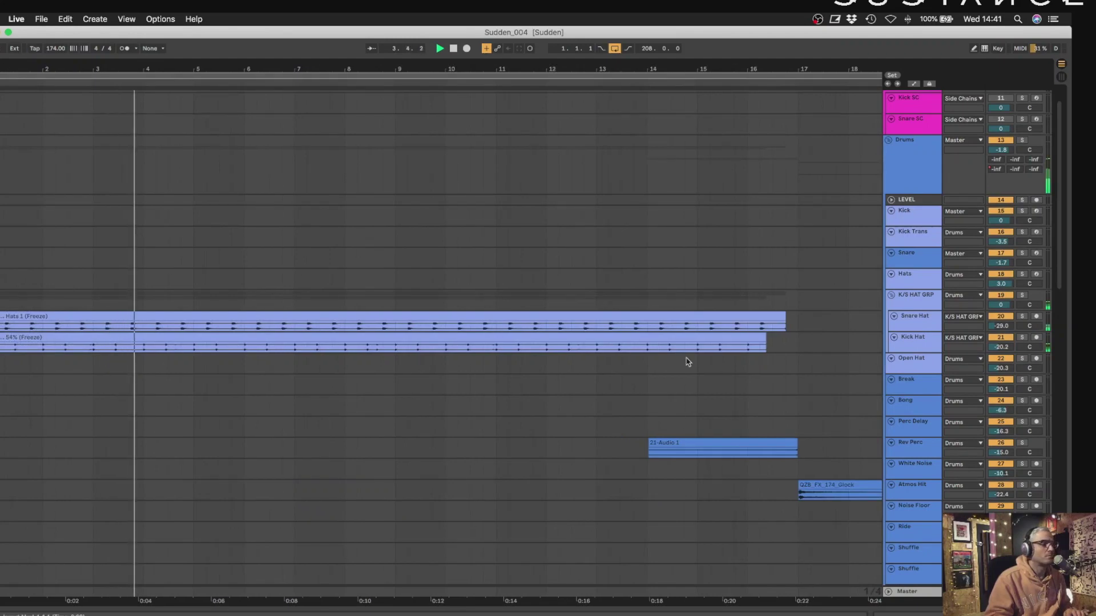
Examine the intro's hats, Burial samples, Intro Bass, Atmos and FM8 tracks while the arrangement plays.
scroll(854, 320, down, 10)
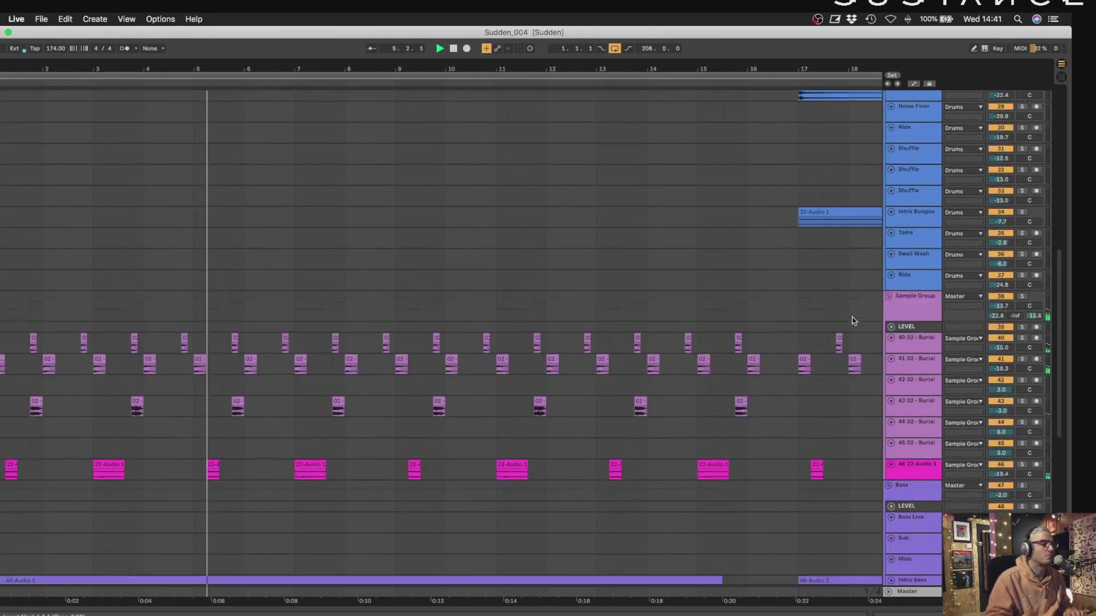
scroll(854, 320, down, 2)
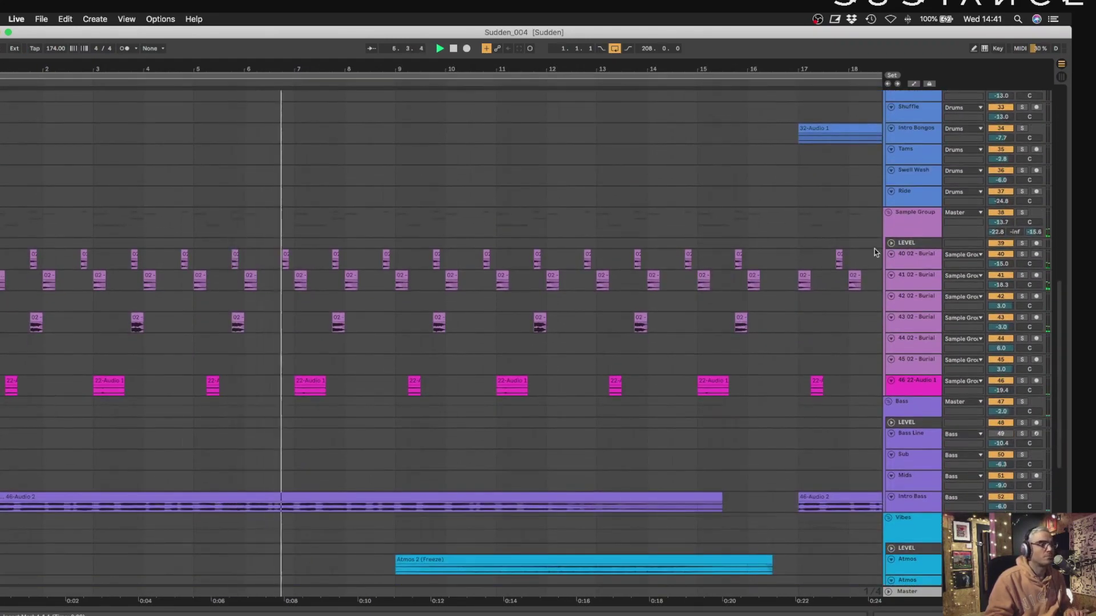
scroll(816, 215, up, 12)
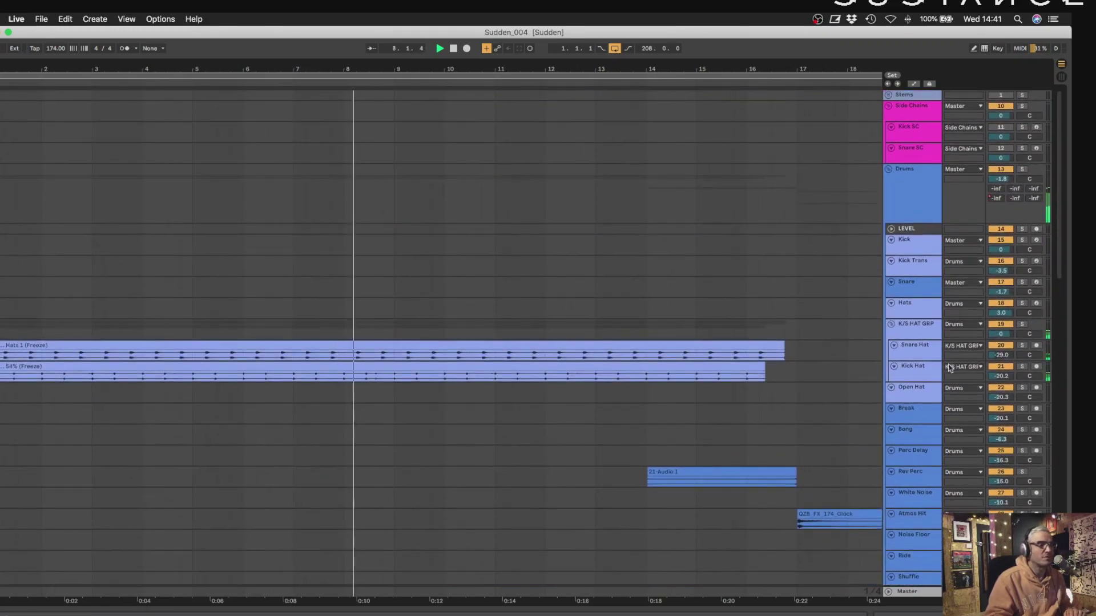
scroll(754, 375, down, 3)
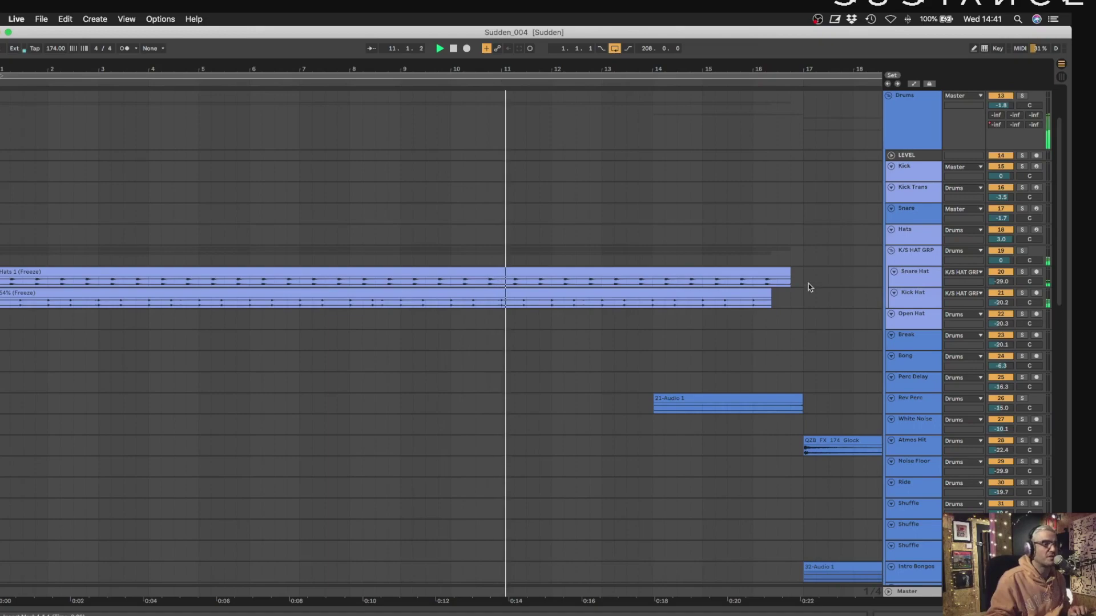
scroll(856, 242, down, 8)
scroll(851, 262, down, 7)
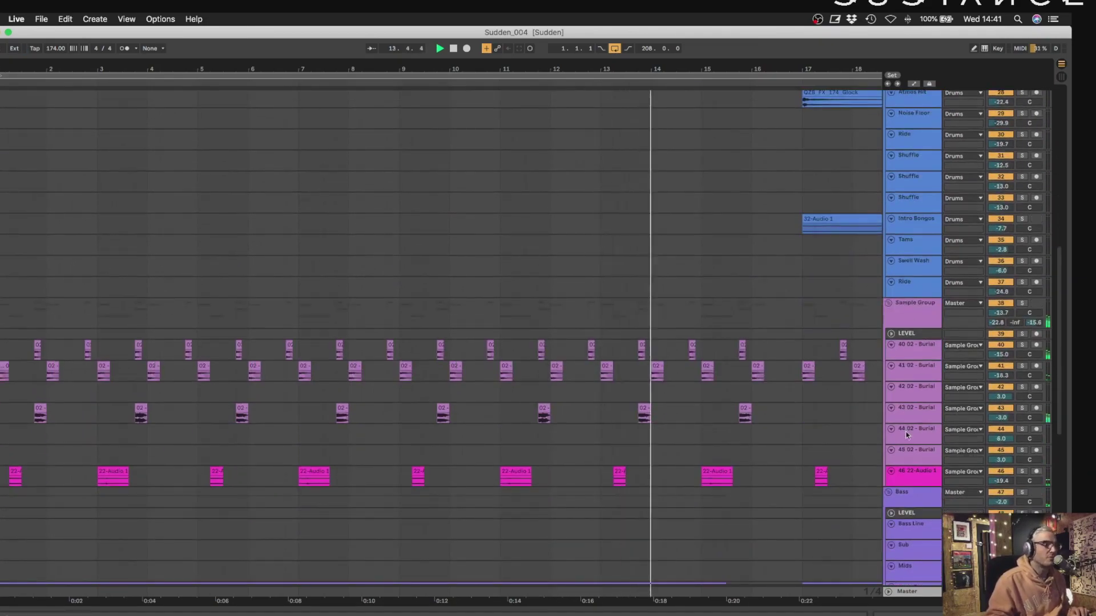
scroll(709, 382, down, 10)
scroll(709, 382, down, 2)
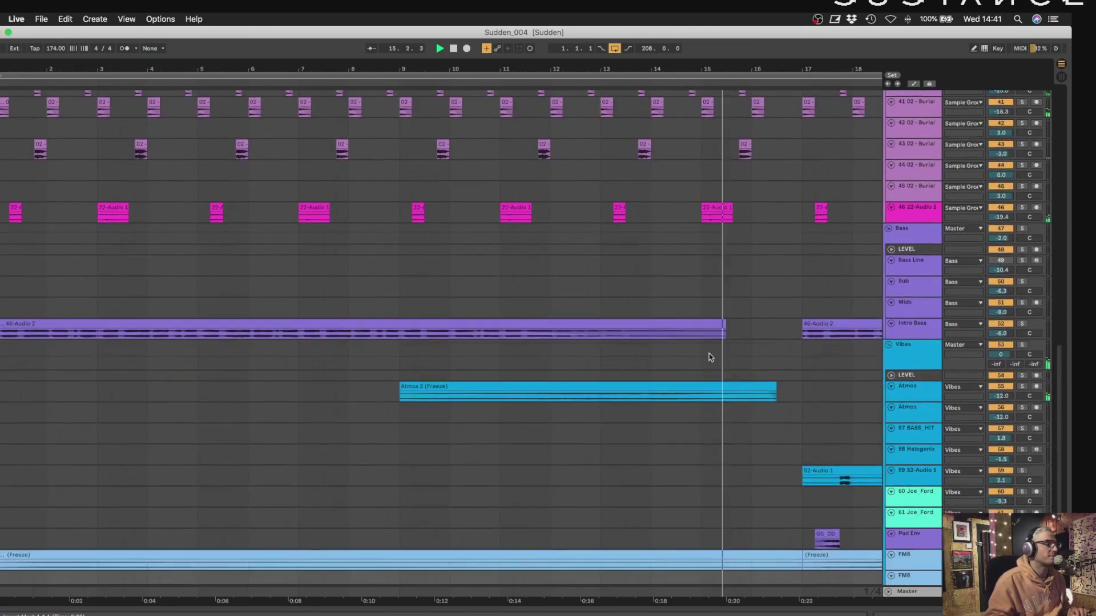
Follow the intro's second half from bar 17 during playback and examine the Intro Bass, Atmos and other Vibes clips.
mouse_move(749, 64)
mouse_down()
mouse_move(748, 28)
mouse_move(752, 43)
mouse_up()
scroll(574, 491, left, 4)
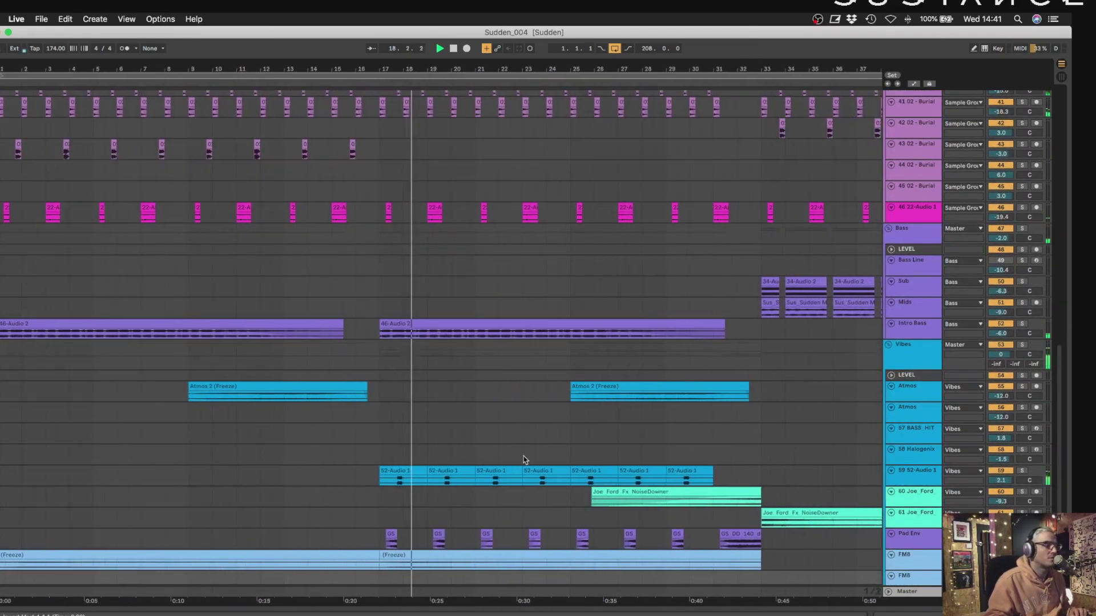
scroll(525, 452, down, 2)
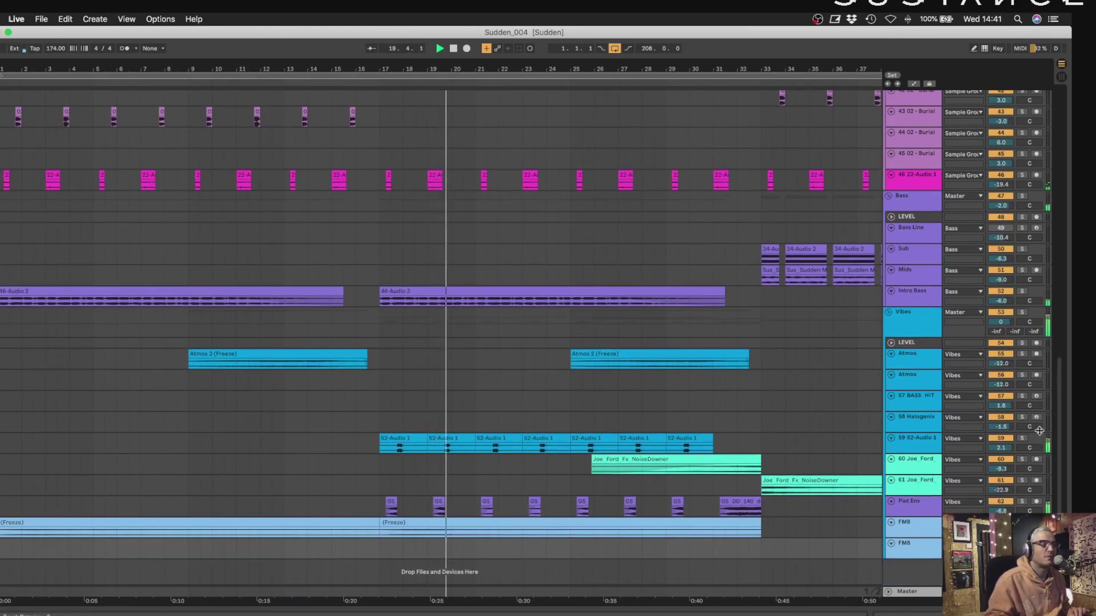
click(917, 304)
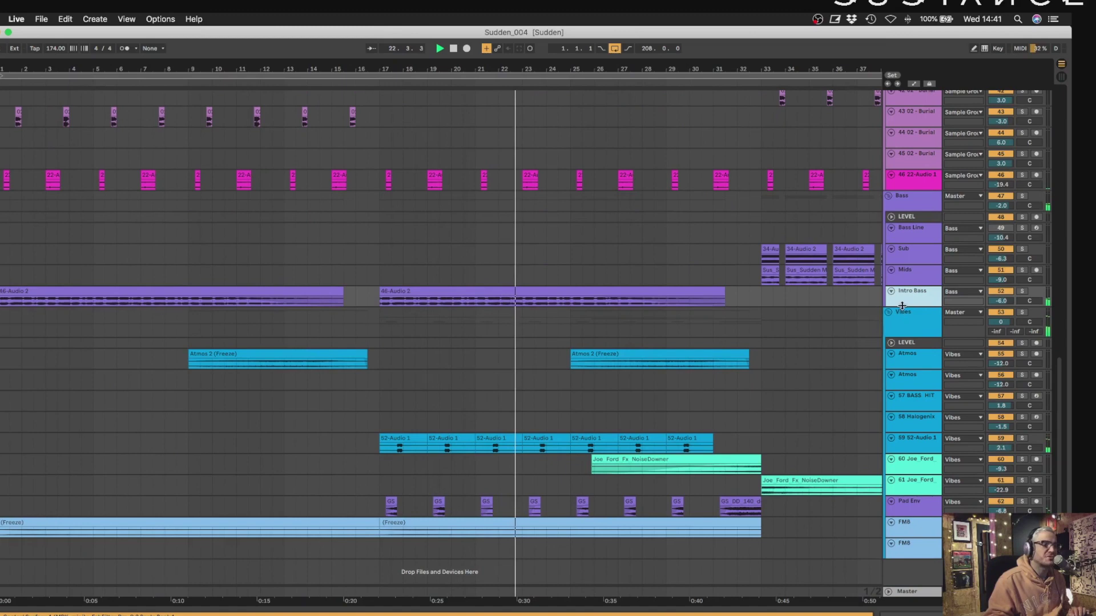
click(891, 291)
click(890, 290)
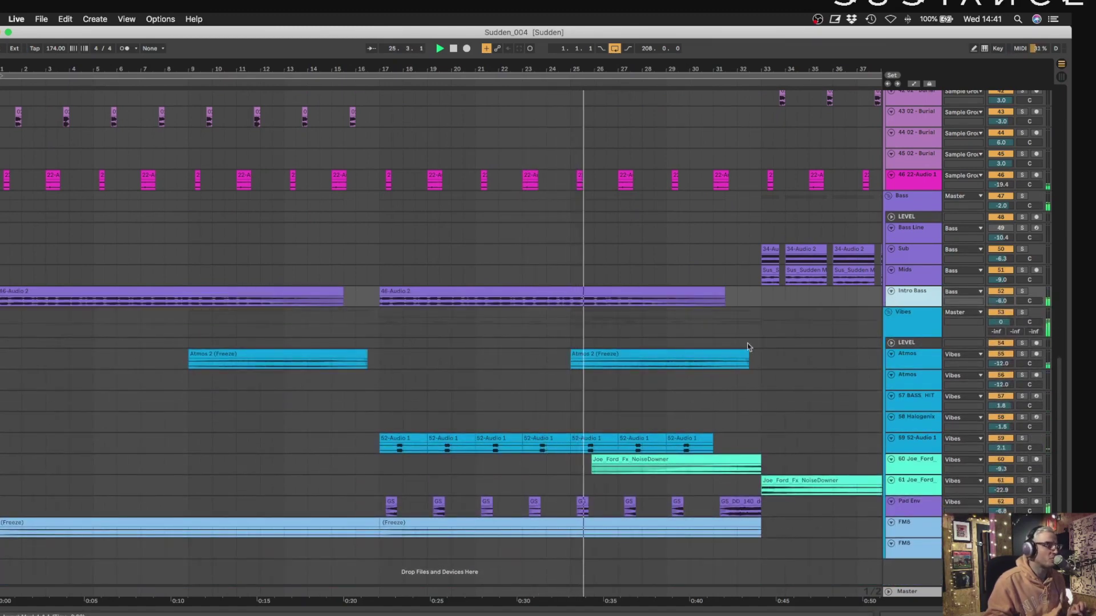
Unfold the first FM8 track to view its frozen clips' waveforms and shrink it back to compact height.
click(921, 537)
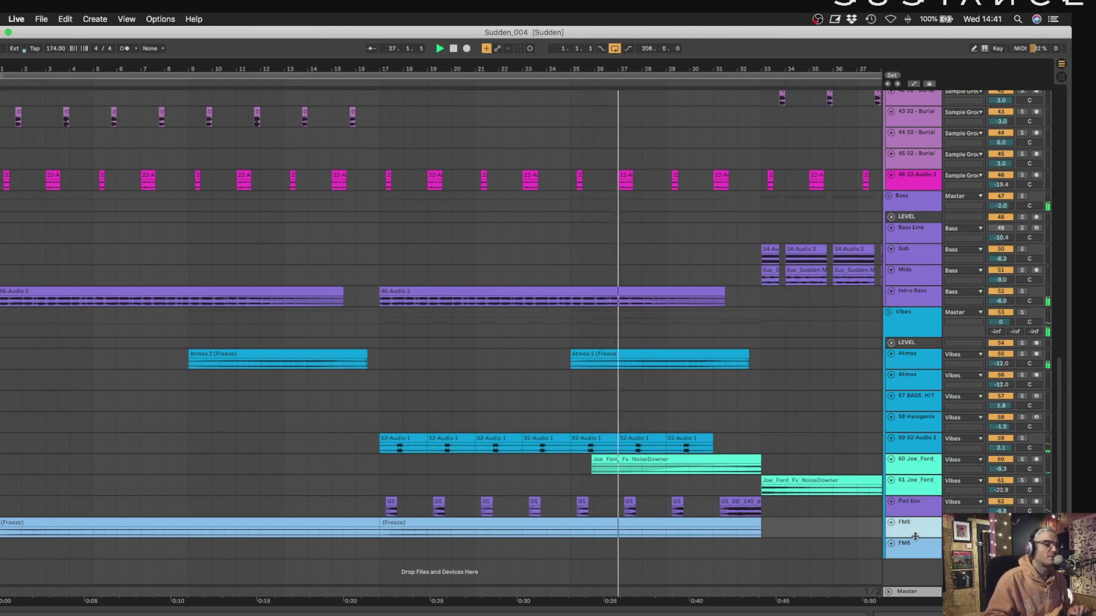
click(891, 522)
scroll(400, 502, down, 3)
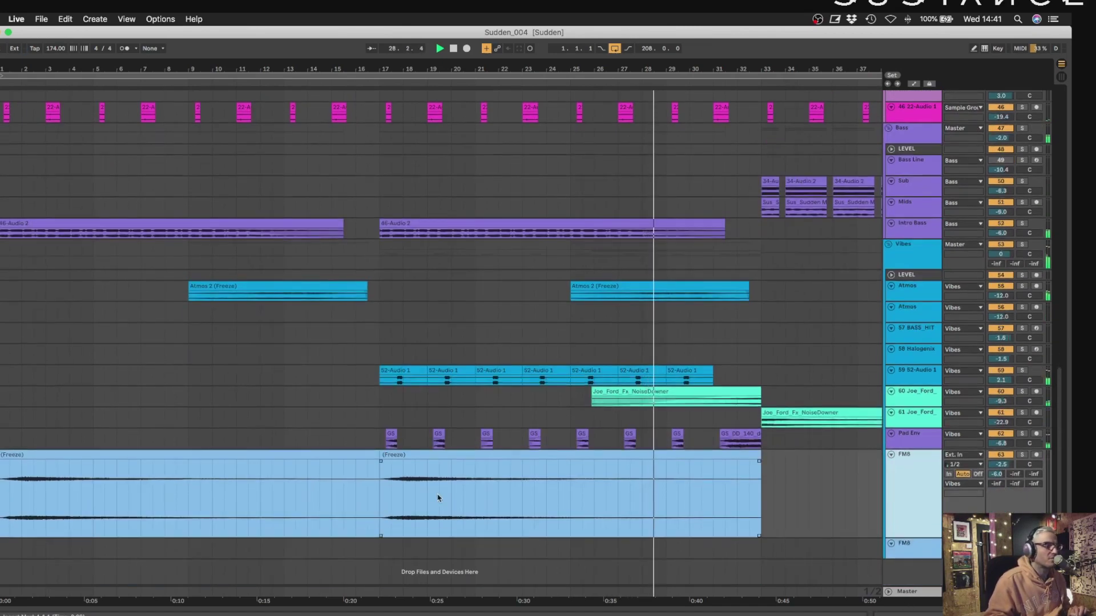
drag(902, 539, 902, 469)
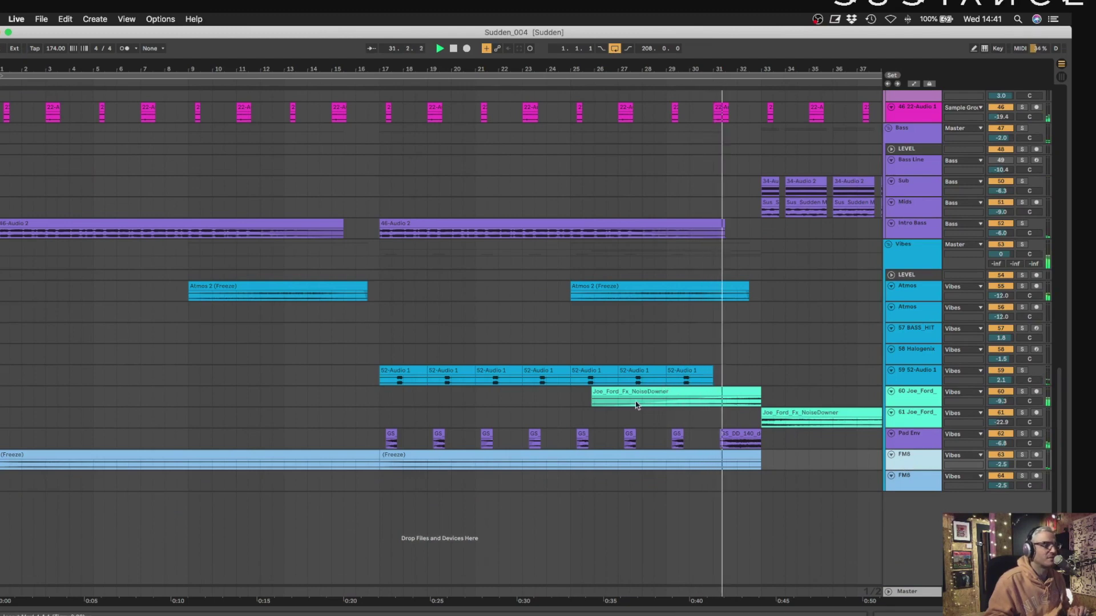
Look over the first drop from bar 33 across the Burial sample, Bass and Vibes tracks during playback.
scroll(634, 537, right, 3)
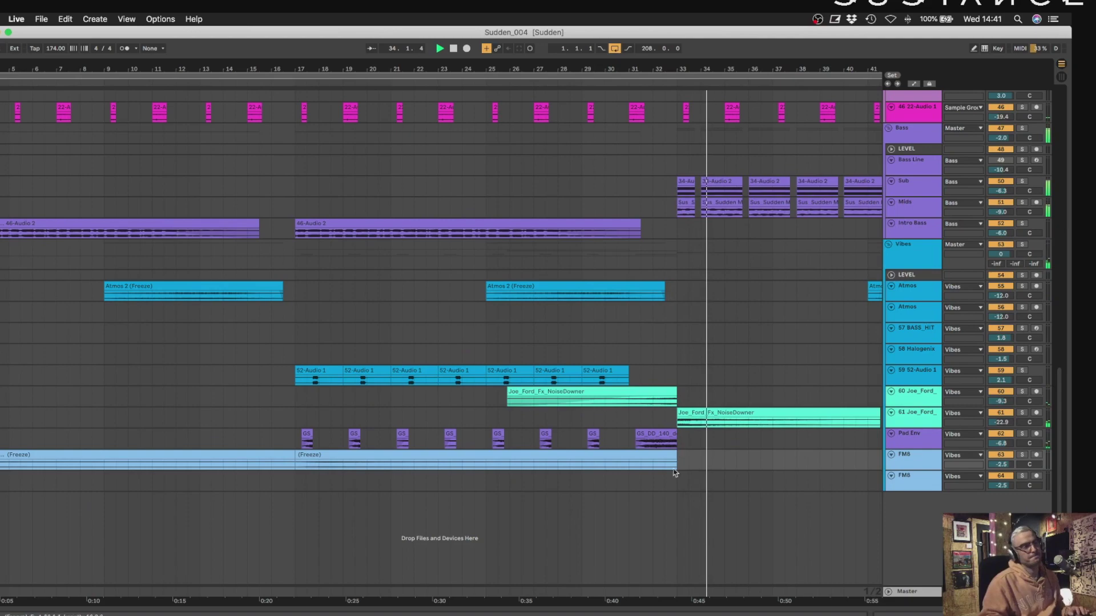
scroll(685, 428, right, 10)
scroll(697, 440, up, 2)
scroll(697, 443, up, 5)
scroll(701, 437, right, 3)
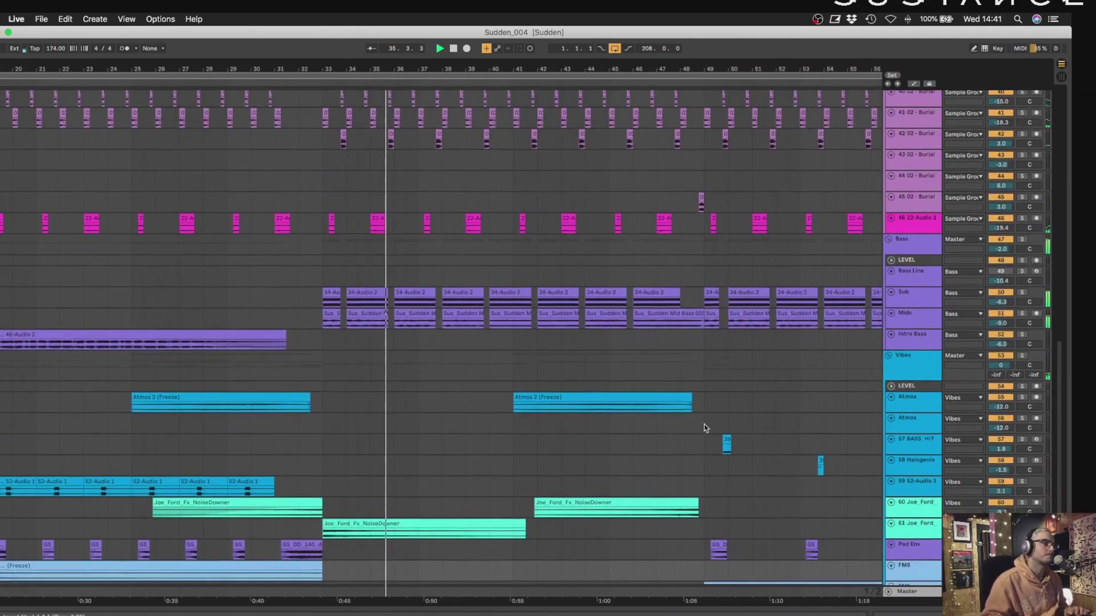
drag(613, 69, 614, 34)
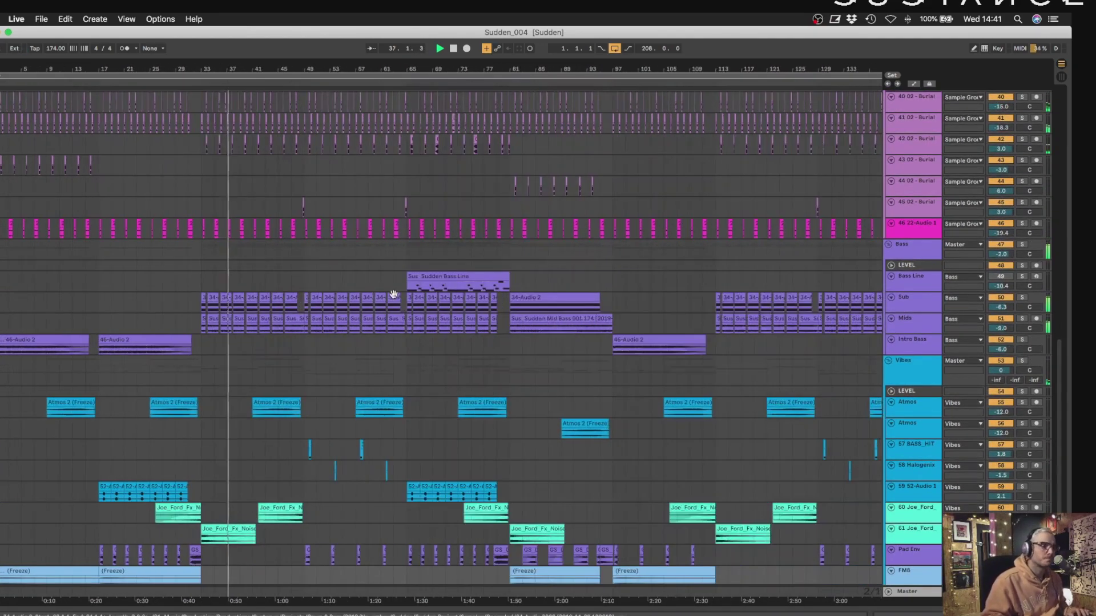
Examine the Drums group's tracks in the first drop and check their playing levels in the mixer.
scroll(391, 293, up, 20)
drag(197, 76, 198, 94)
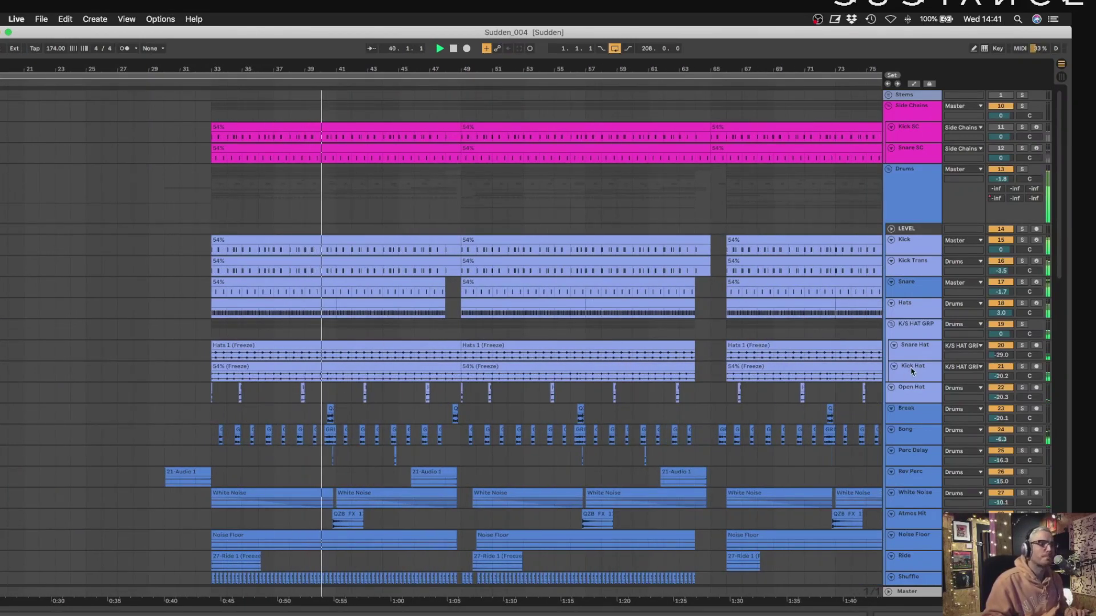
key(Tab)
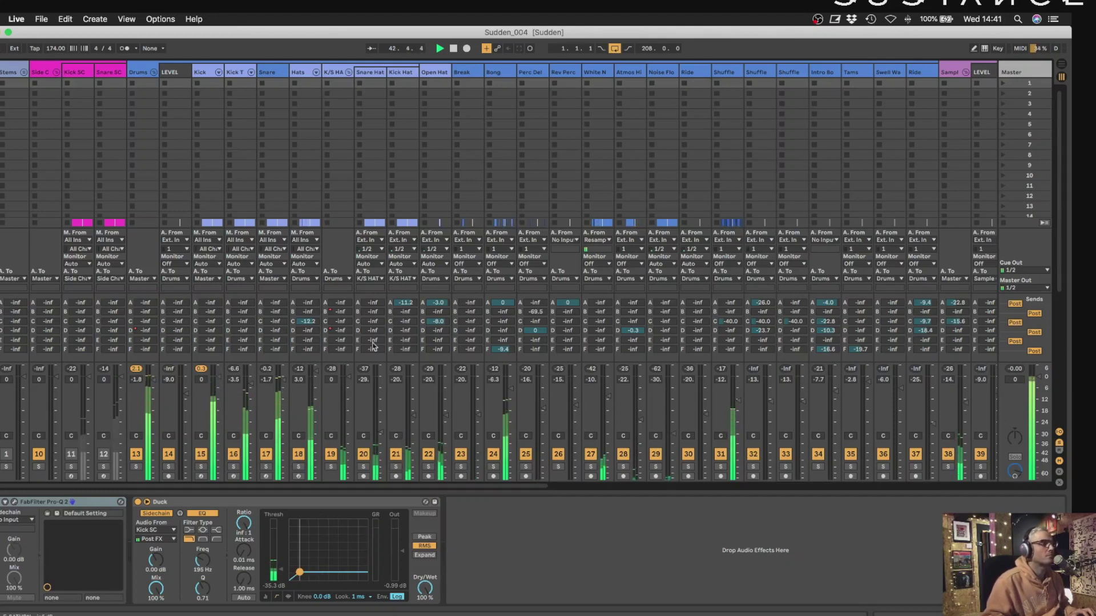
key(Tab)
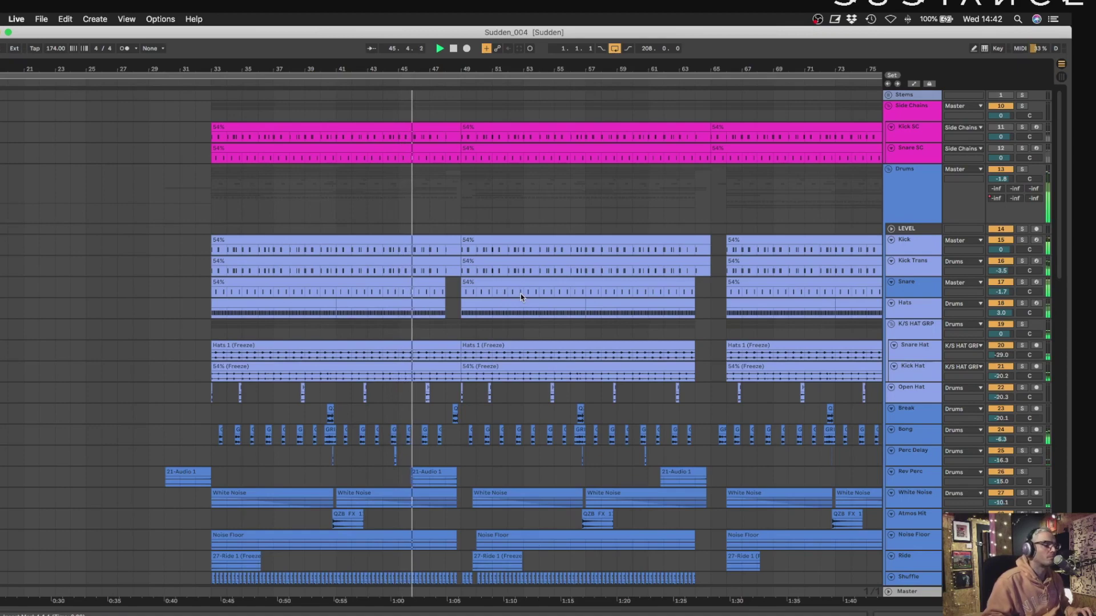
Inspect the transition at bar 49 up close across the percussion, sample, bass and Vibes tracks.
scroll(503, 337, down, 6)
scroll(512, 310, down, 8)
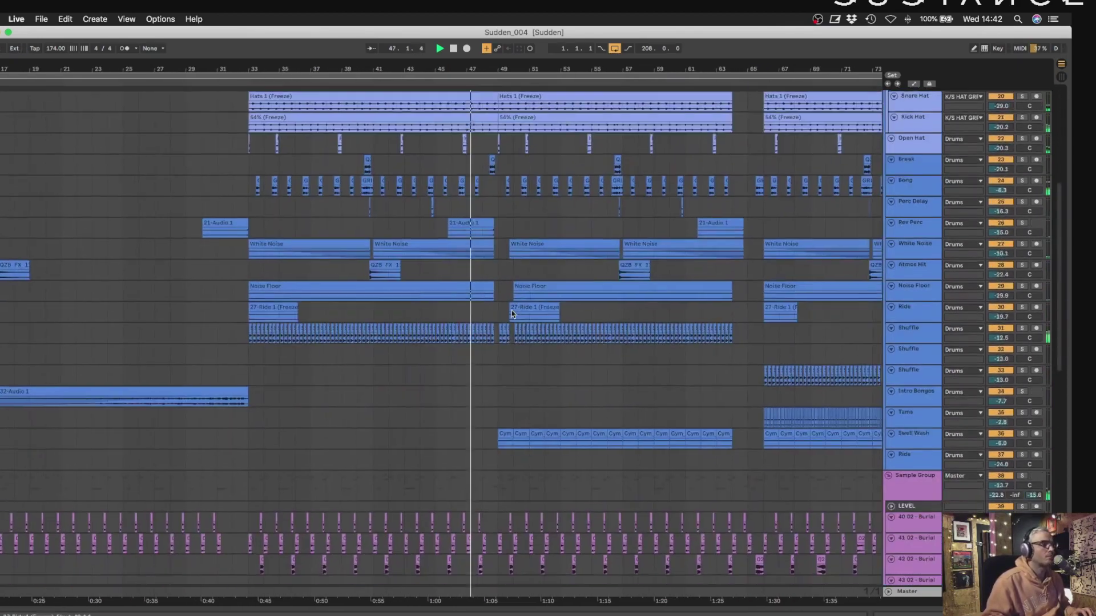
drag(520, 62, 522, 86)
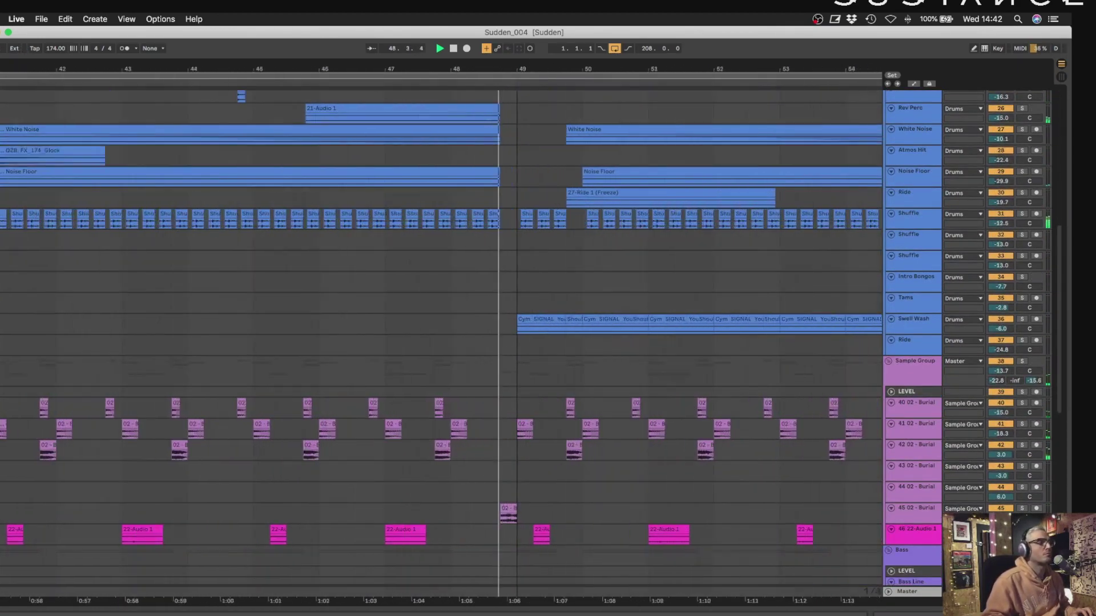
scroll(504, 221, down, 14)
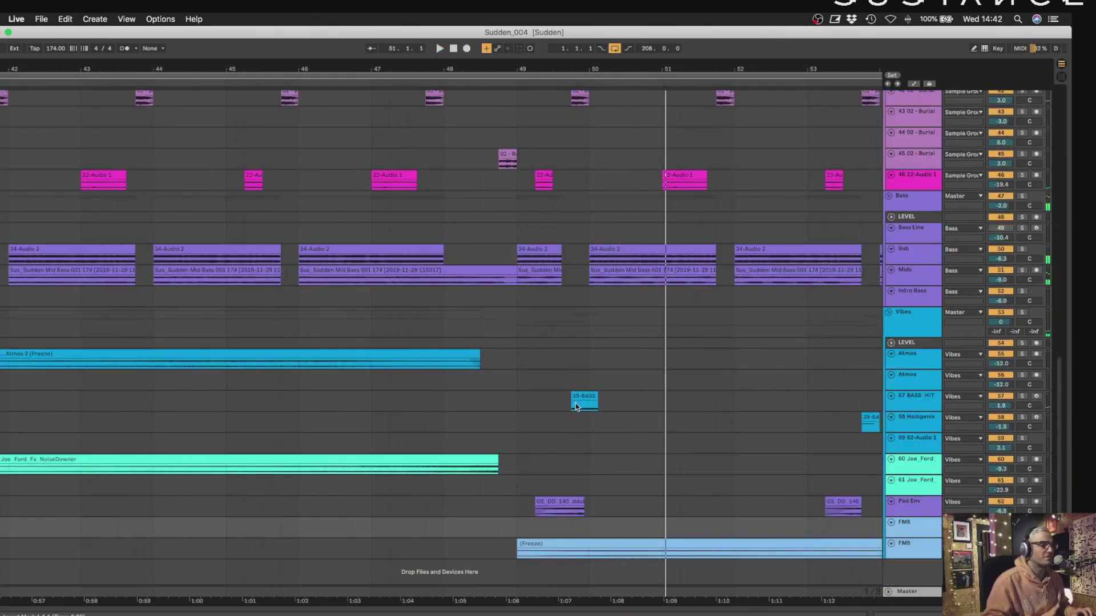
Set the playback position to bar 33 and select the LEVEL track inside the Drums group.
drag(570, 64, 571, 49)
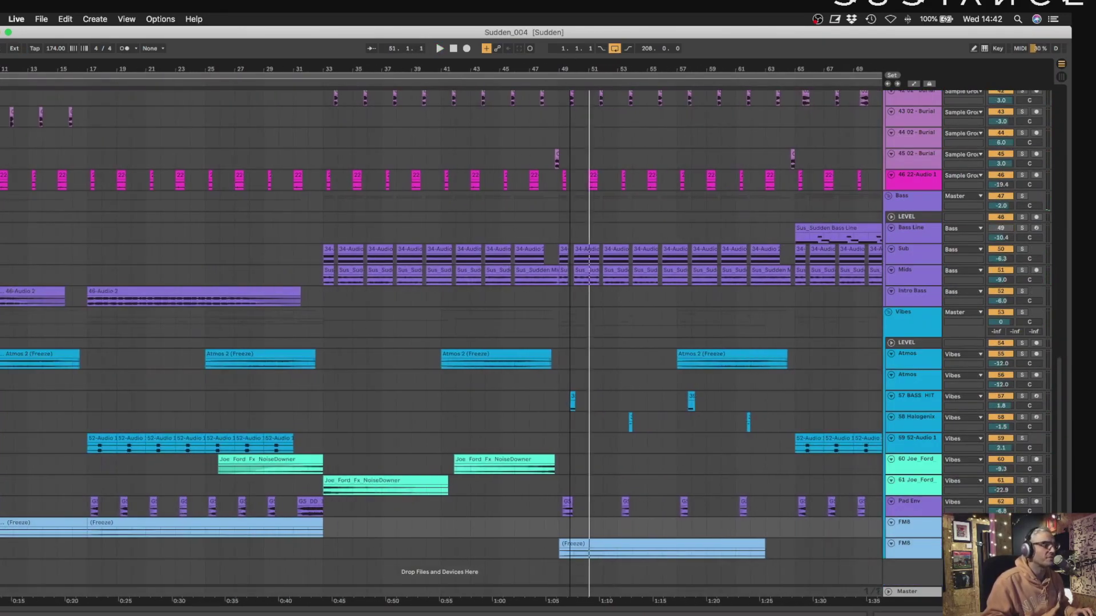
scroll(464, 367, left, 6)
key(space)
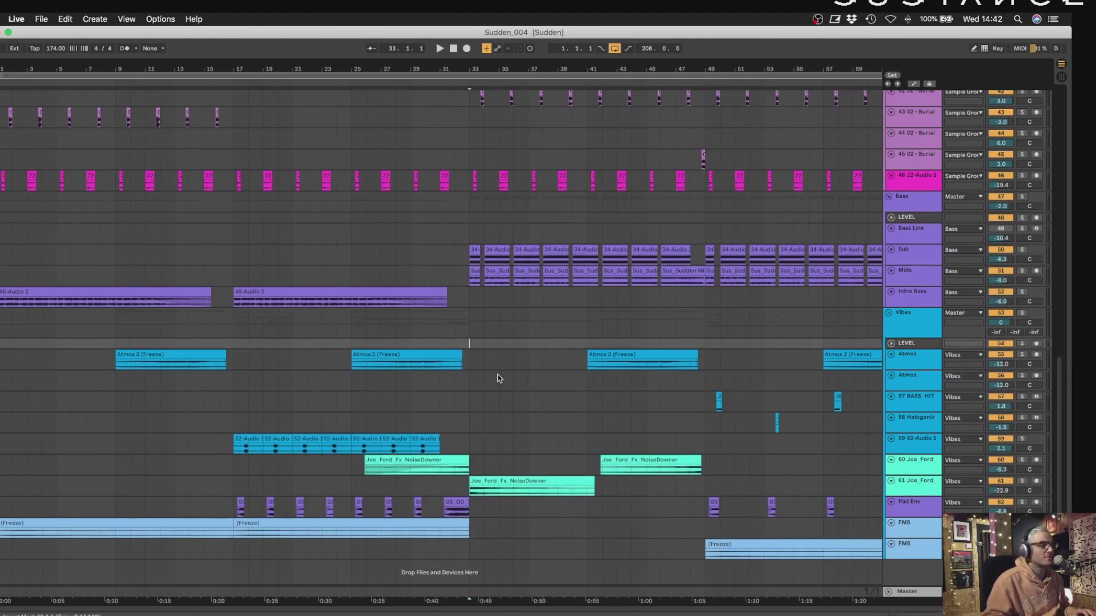
scroll(496, 371, up, 15)
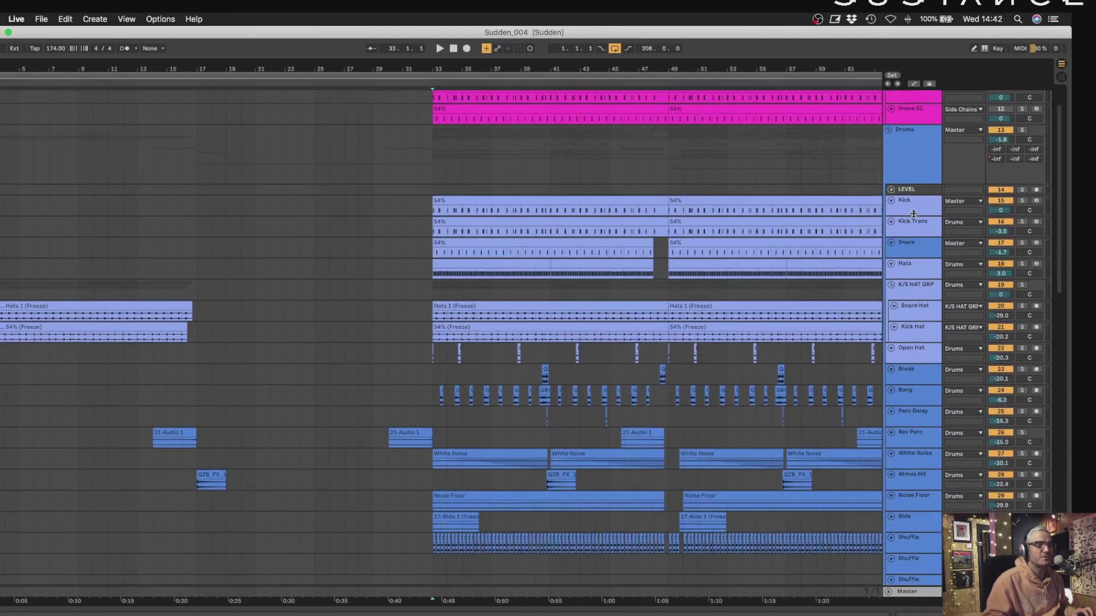
click(921, 191)
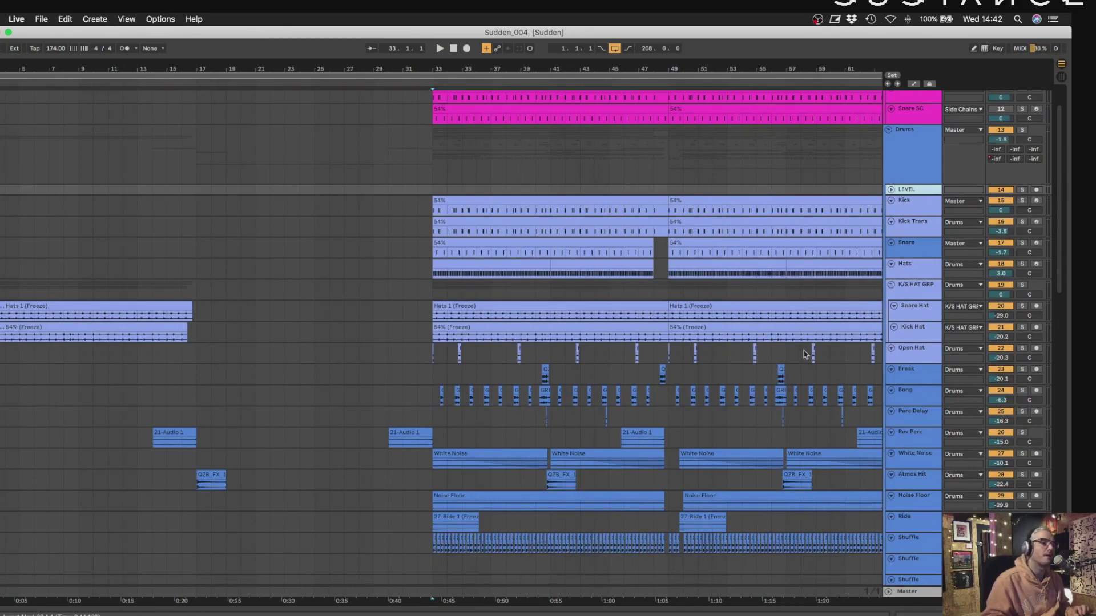
scroll(912, 229, down, 1)
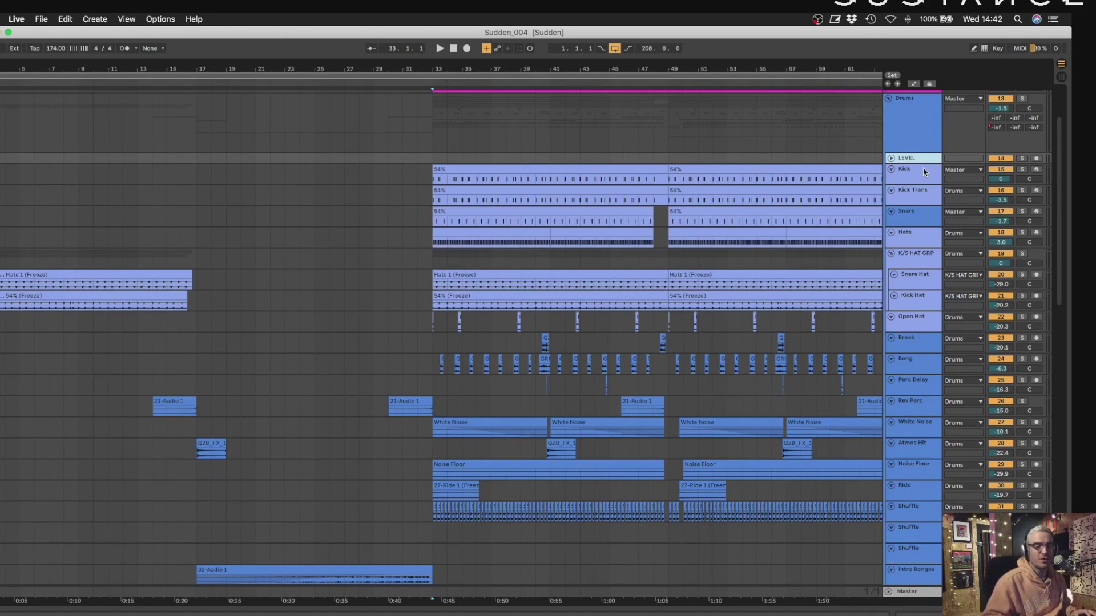
scroll(922, 167, up, 1)
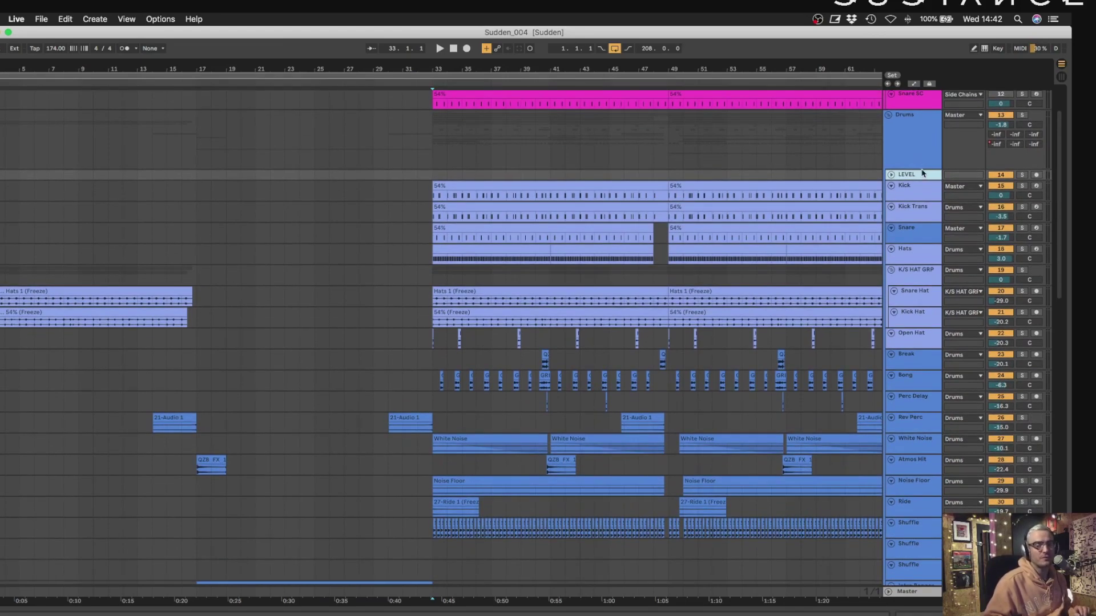
scroll(923, 174, down, 1)
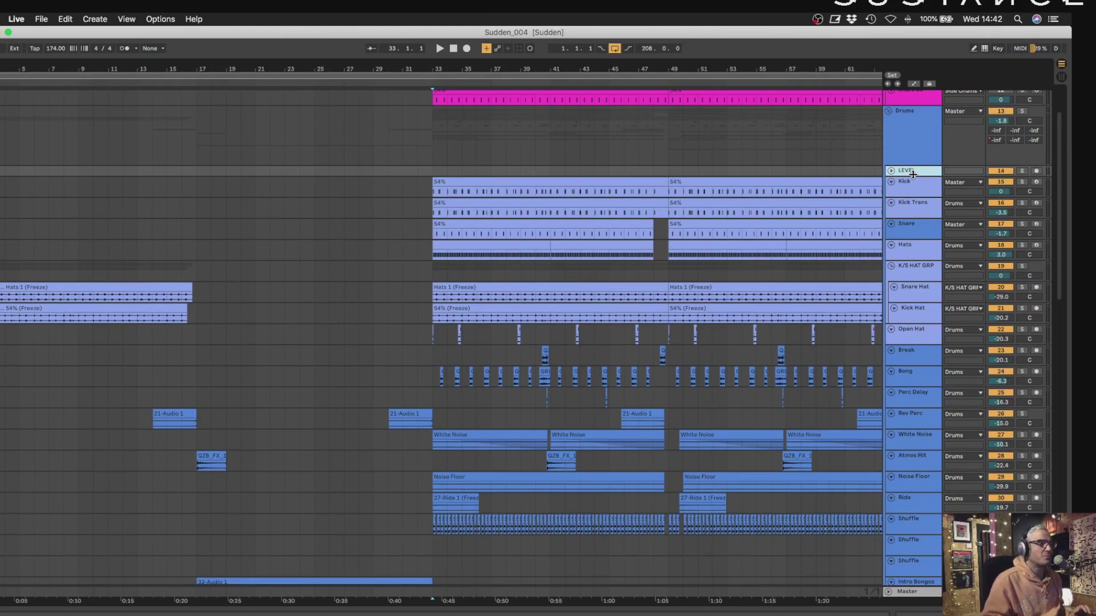
Check the Drums LEVEL track in the mixer, enlarge it to view its routing and volume, and shrink it back.
key(Tab)
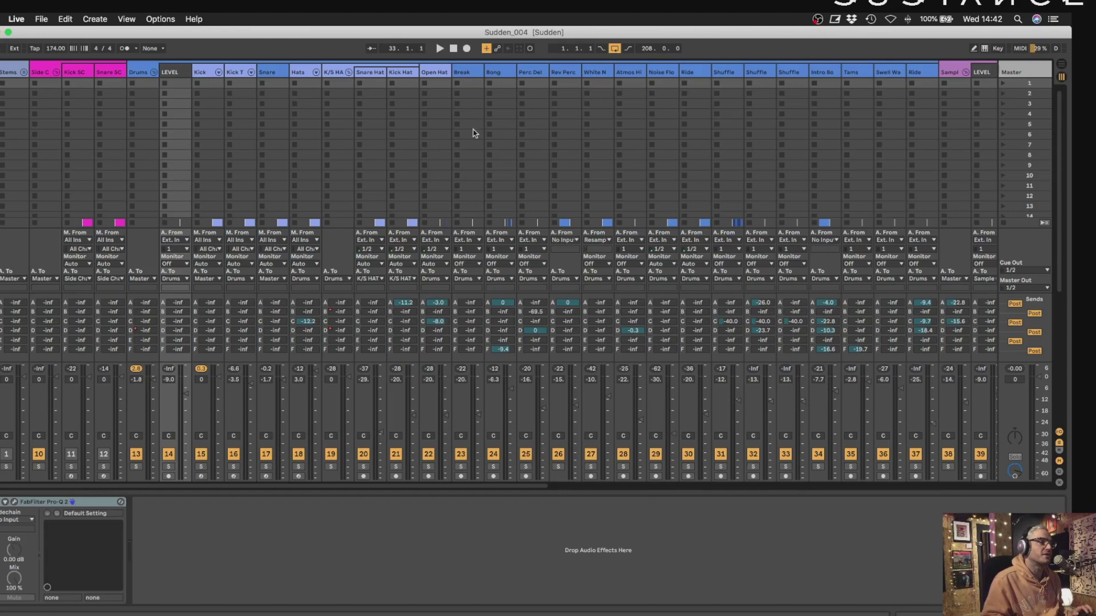
key(Tab)
click(924, 173)
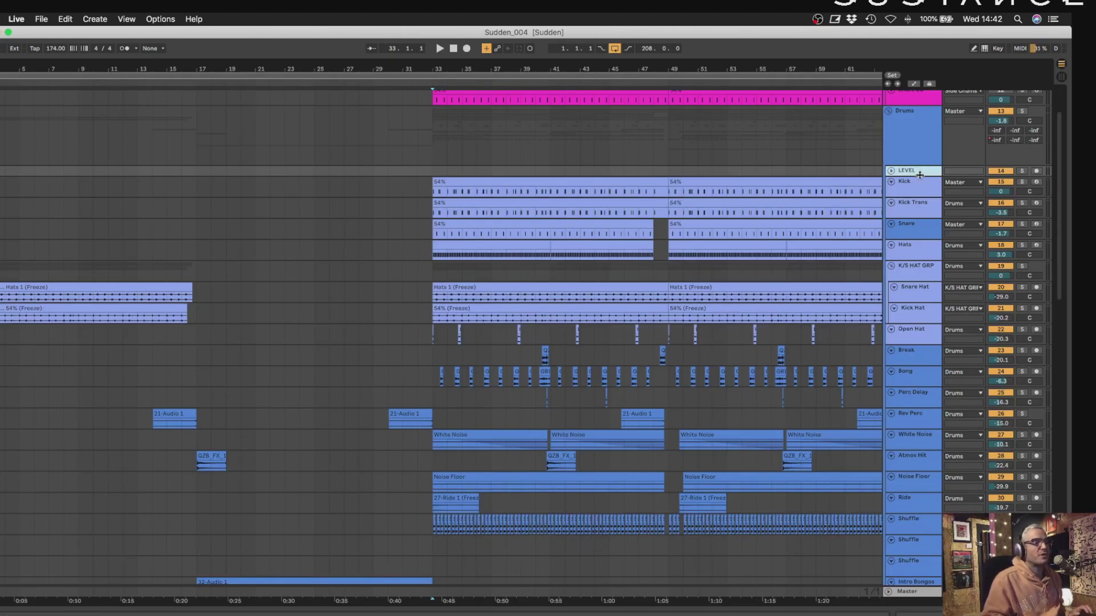
drag(919, 174, 912, 246)
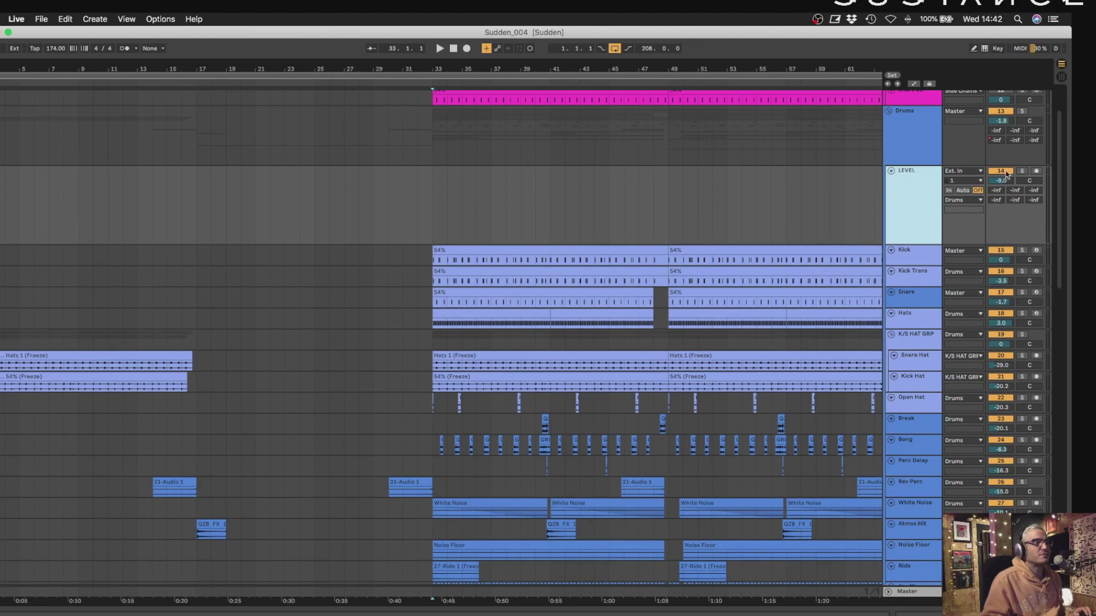
drag(920, 243, 921, 177)
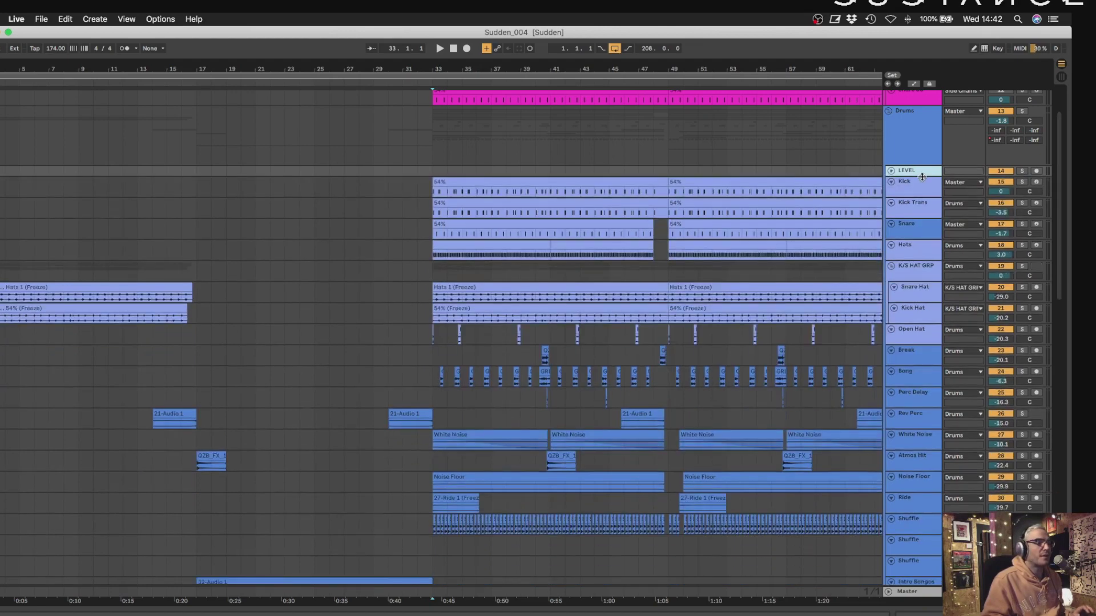
Solo the Drums group, listen to it from bar 33 and release the solo.
key(Tab)
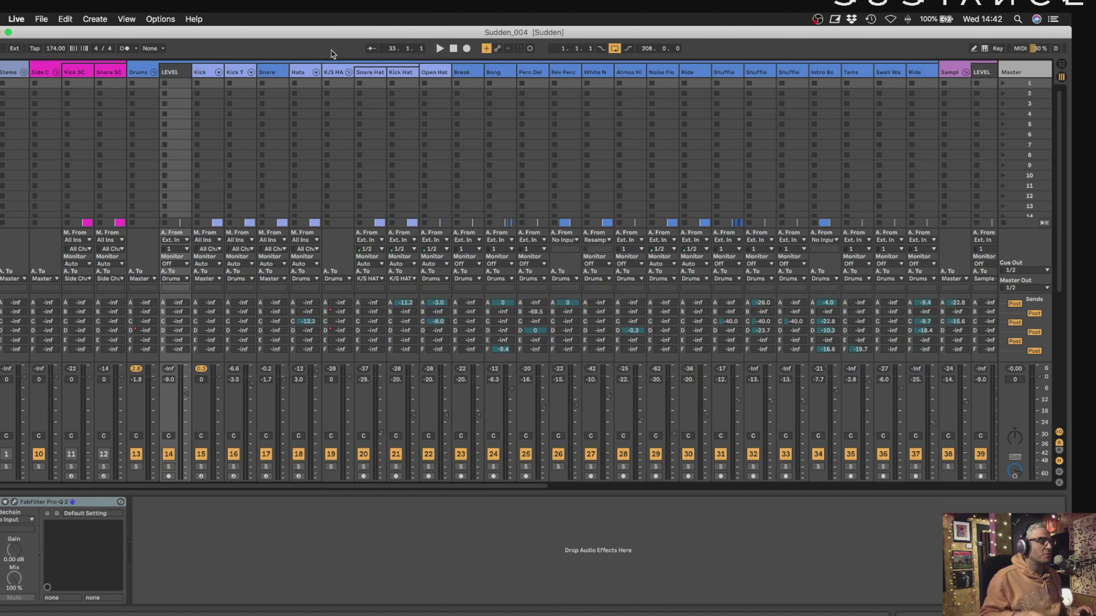
key(Tab)
click(1023, 112)
key(space)
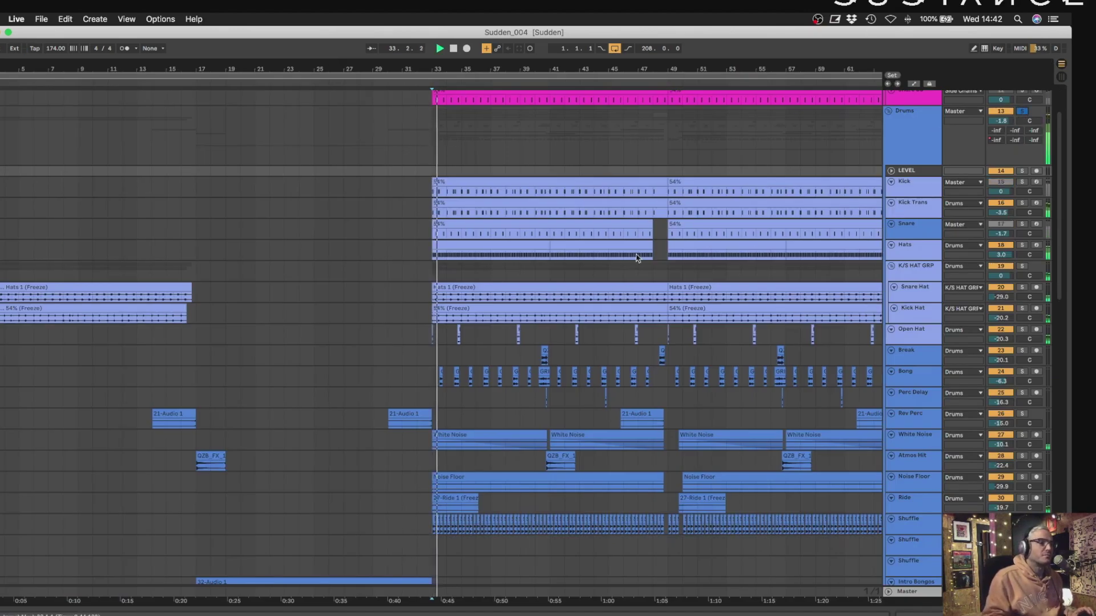
click(1023, 112)
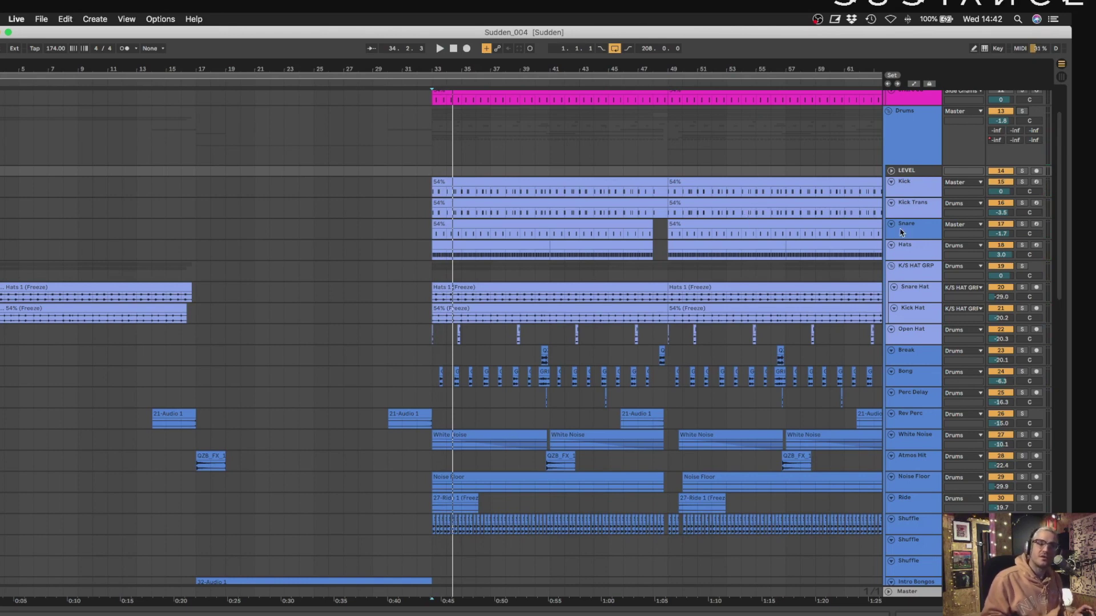
Collapse the Drums group in the mixer and select the Sample Group's LEVEL track.
click(923, 132)
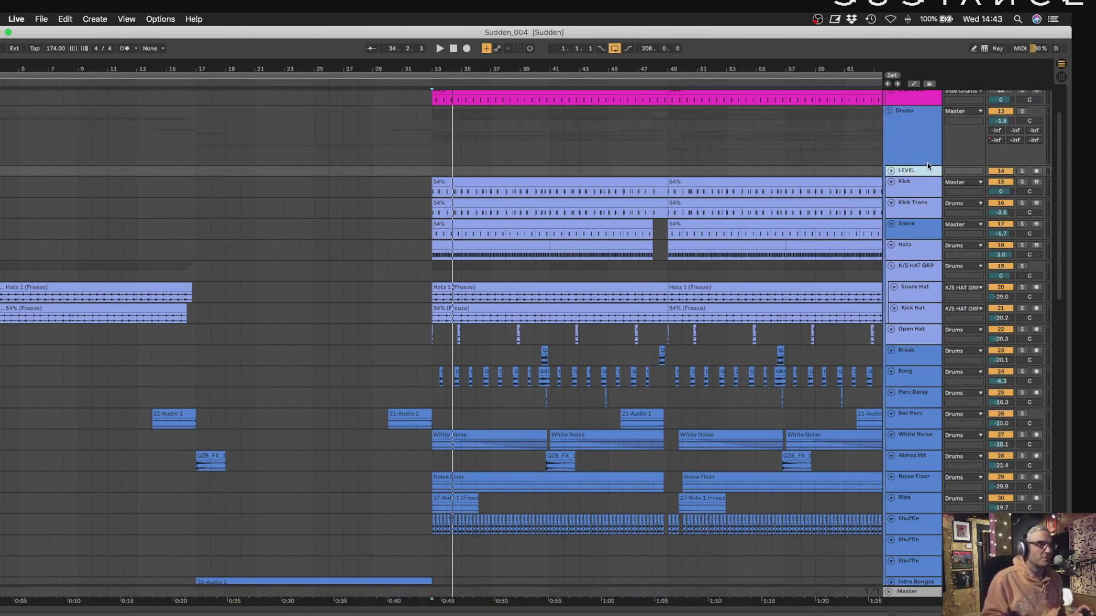
key(Tab)
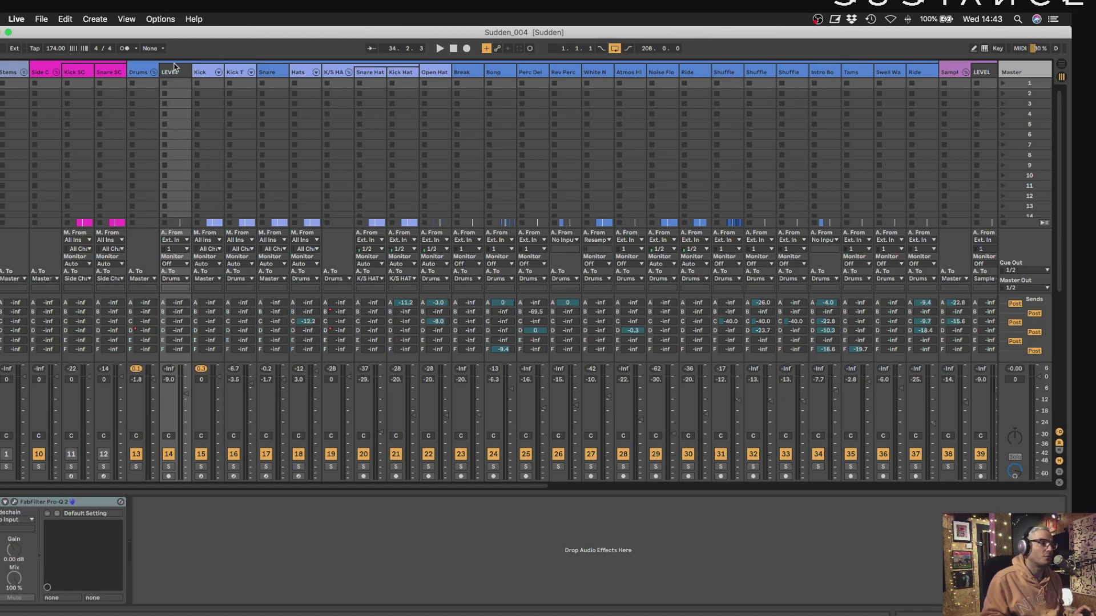
click(152, 73)
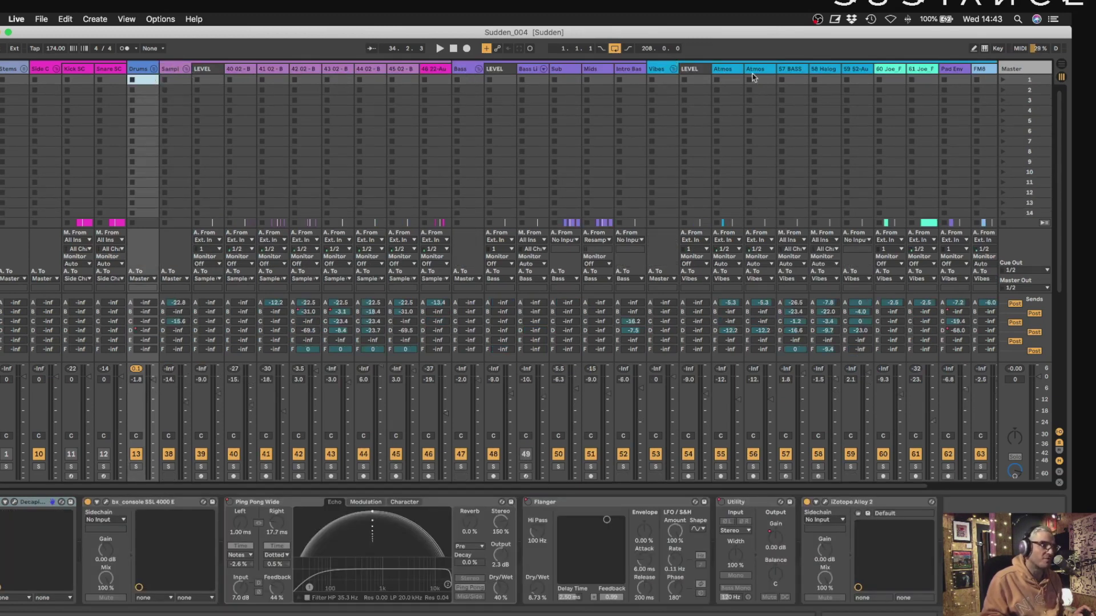
scroll(806, 95, right, 3)
scroll(799, 96, left, 3)
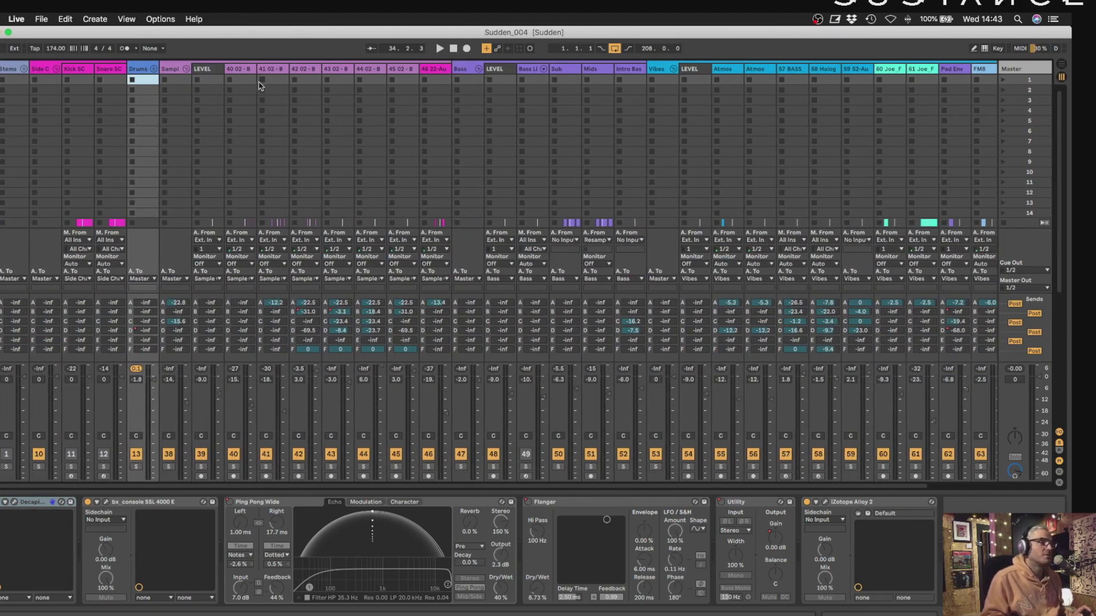
click(212, 71)
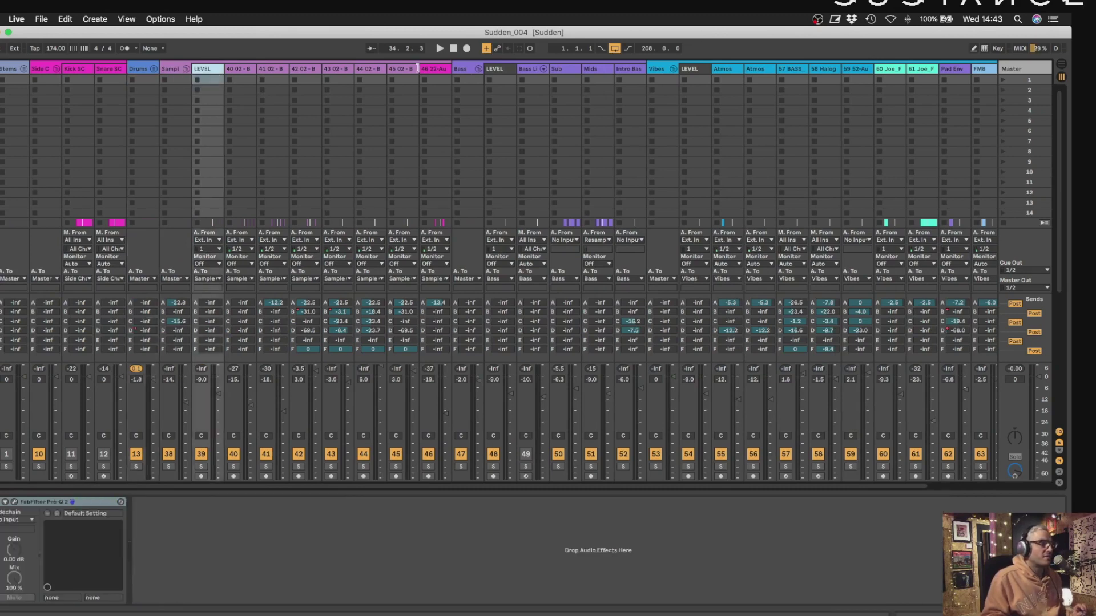
Highlight the Sample Group's tracks from LEVEL through track 46, the Bass group's LEVEL through Intro Bass tracks, and the Vibes LEVEL track.
shift+click(438, 71)
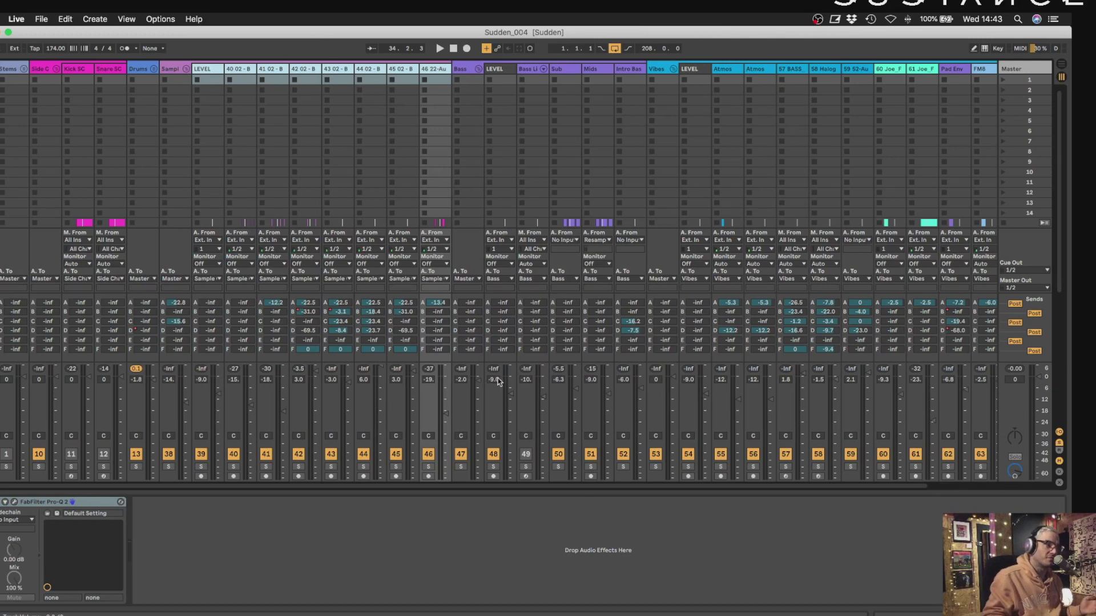
click(504, 72)
shift+click(640, 73)
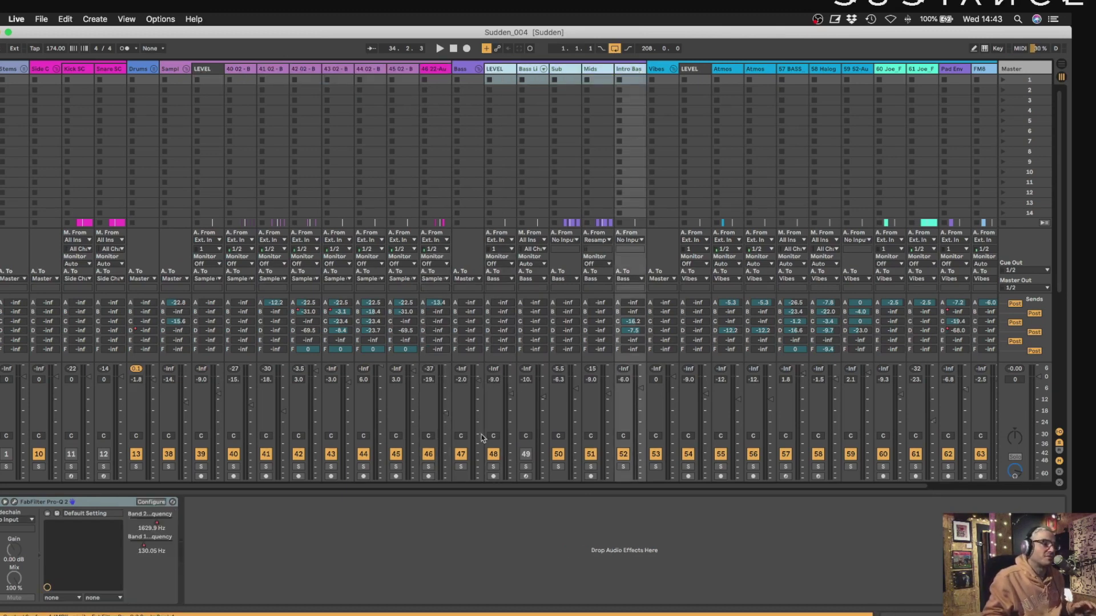
click(703, 85)
scroll(657, 228, right, 3)
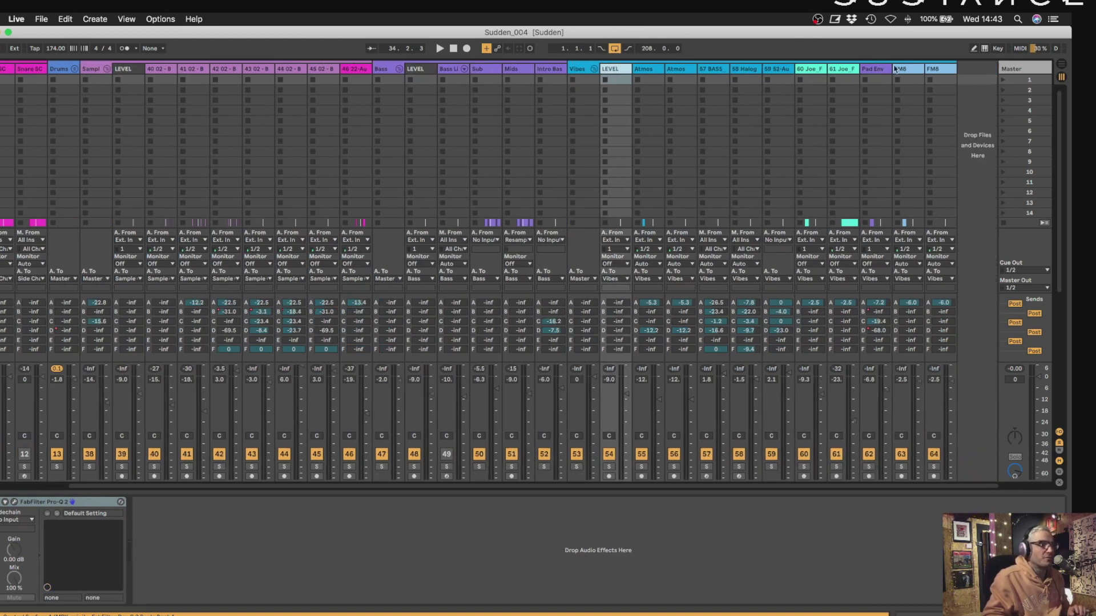
scroll(399, 194, left, 3)
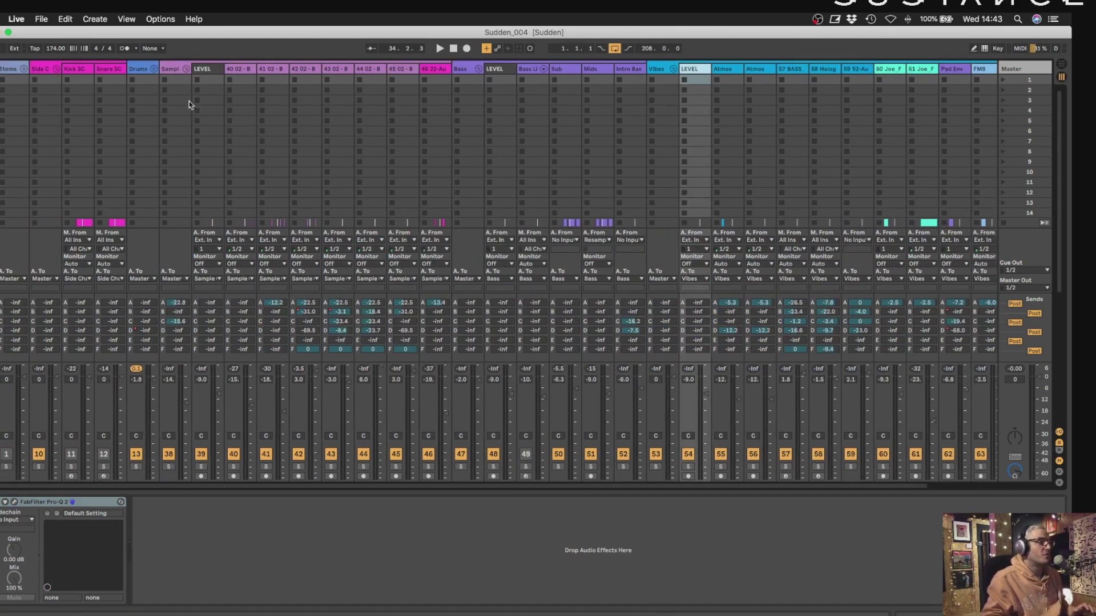
Expand the Drums group in the mixer, view the devices on the group and its LEVEL track, and select the Kick track.
click(153, 69)
click(178, 74)
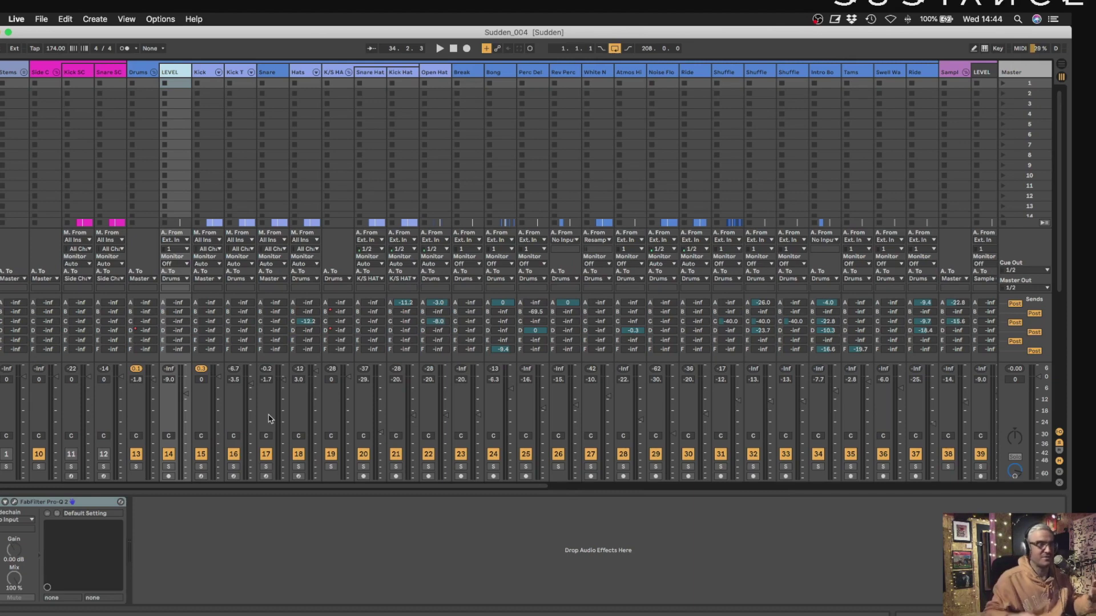
click(137, 73)
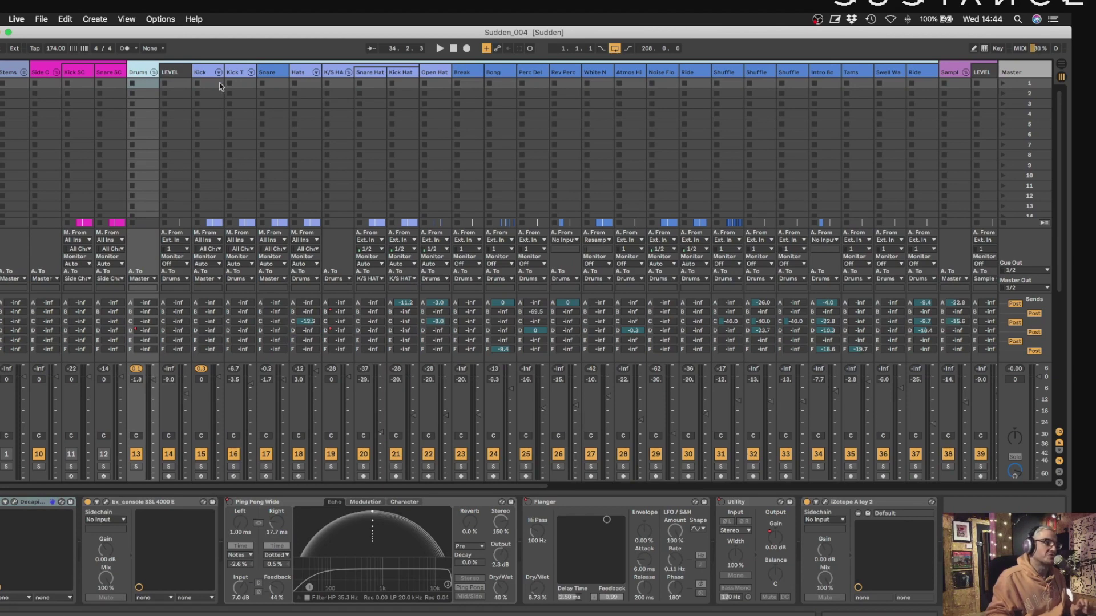
click(173, 72)
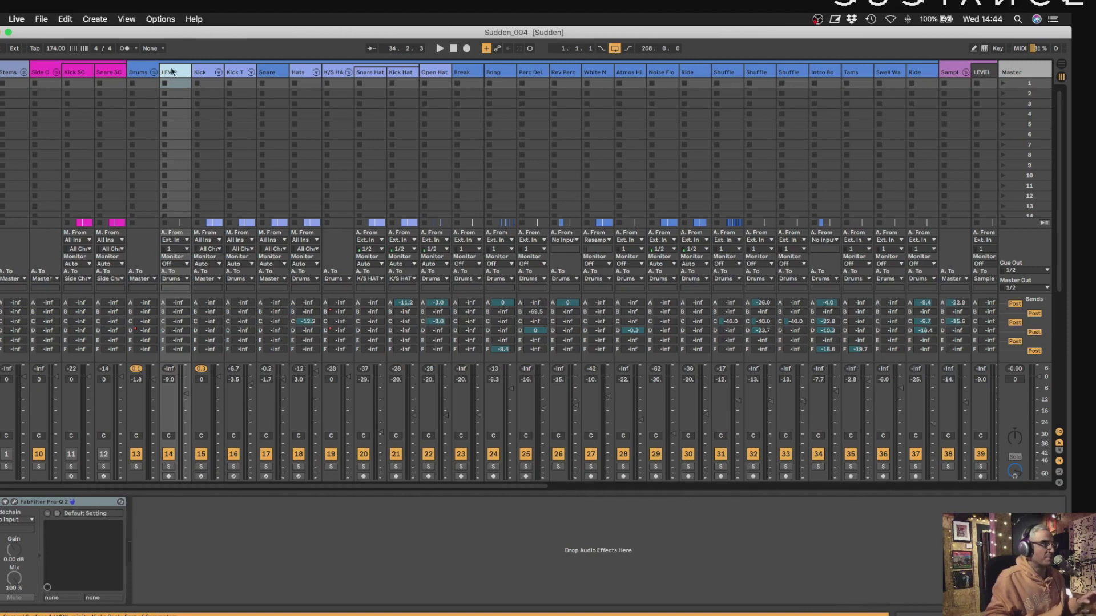
key(Right)
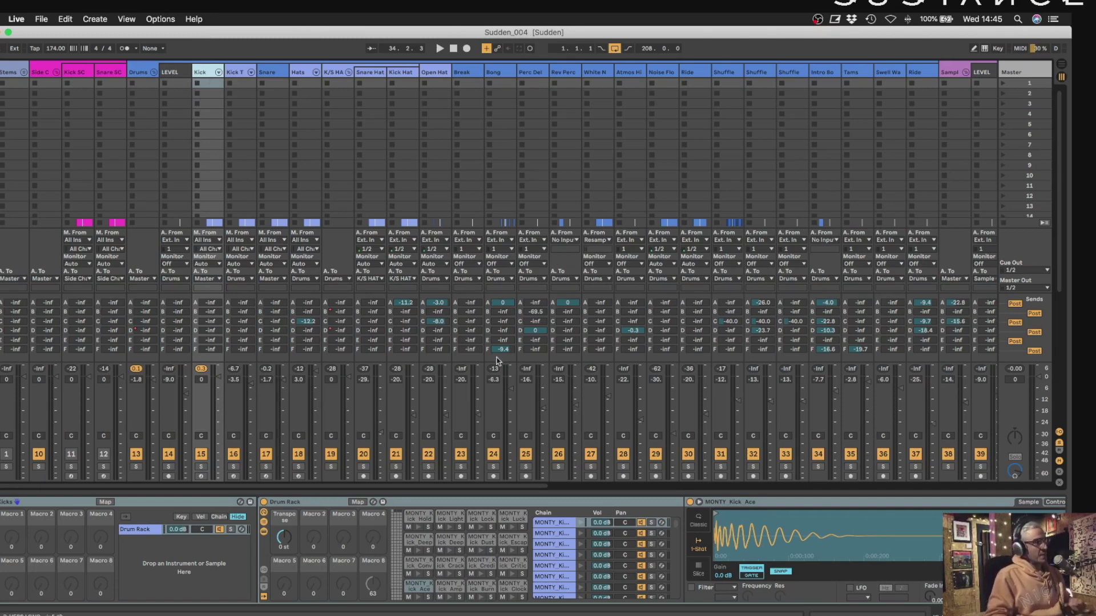
Play the drop with all tracks, listen to the Kick track soloed, and release the solo.
key(space)
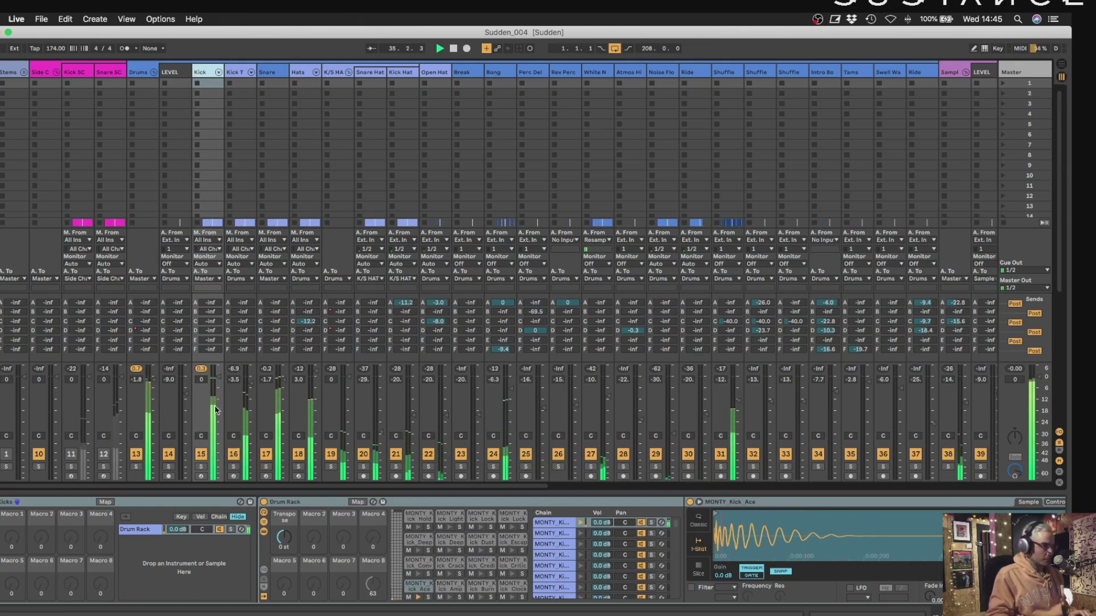
key(space)
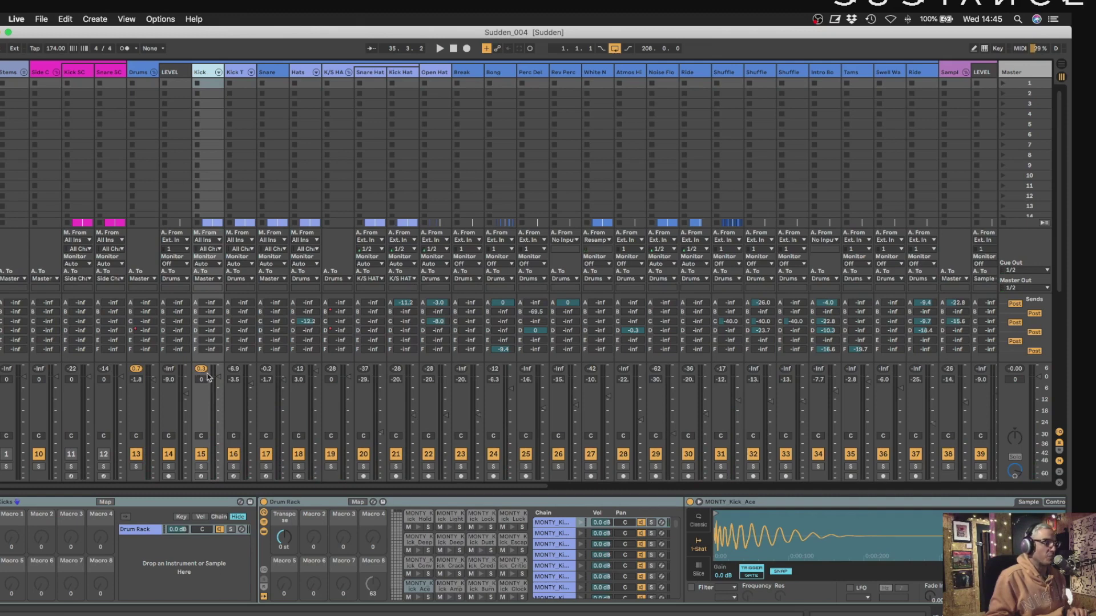
click(201, 469)
key(space)
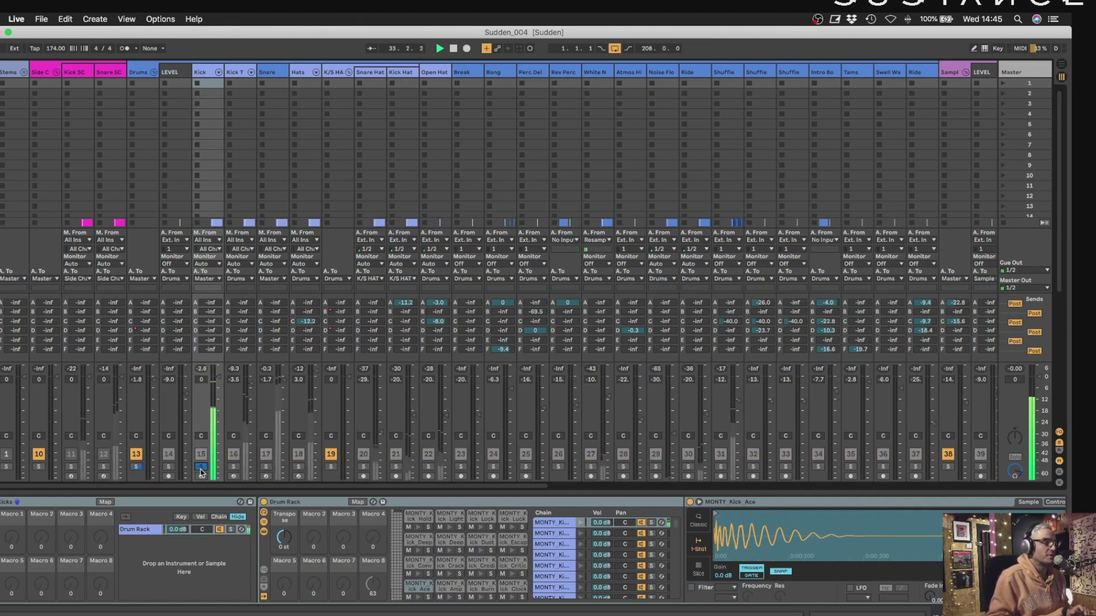
click(201, 469)
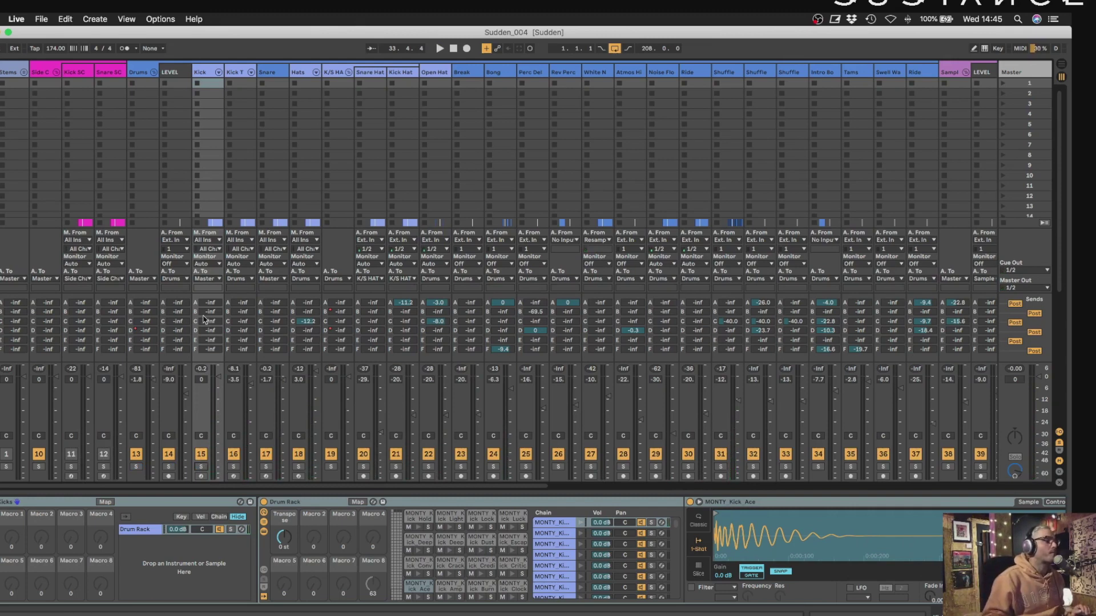
Check the Kick track's output routing without changing it and reselect the Kick track.
click(214, 281)
click(201, 50)
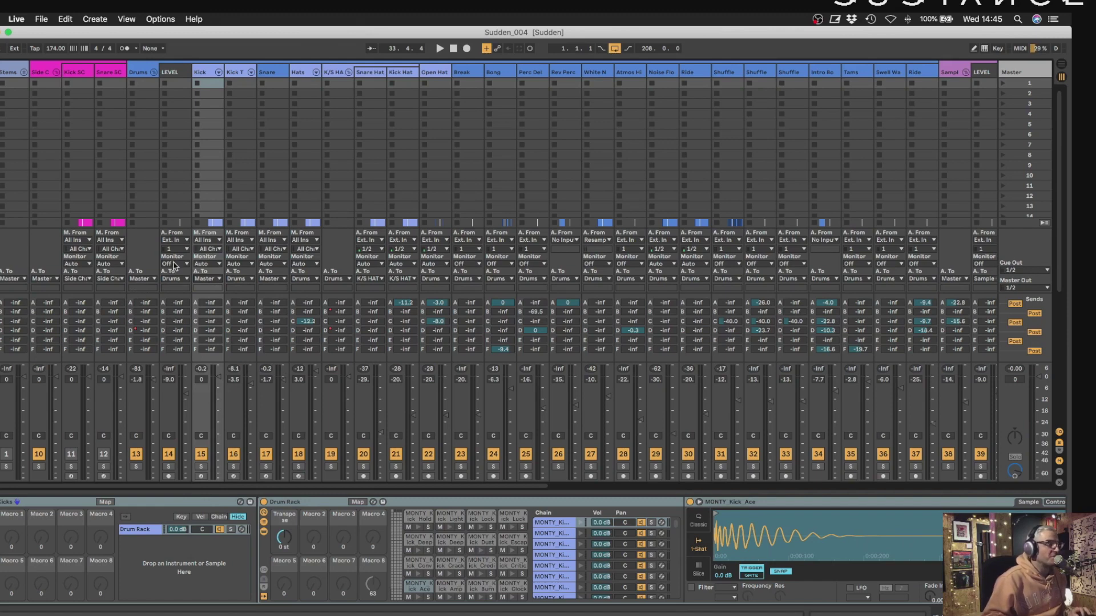
click(205, 70)
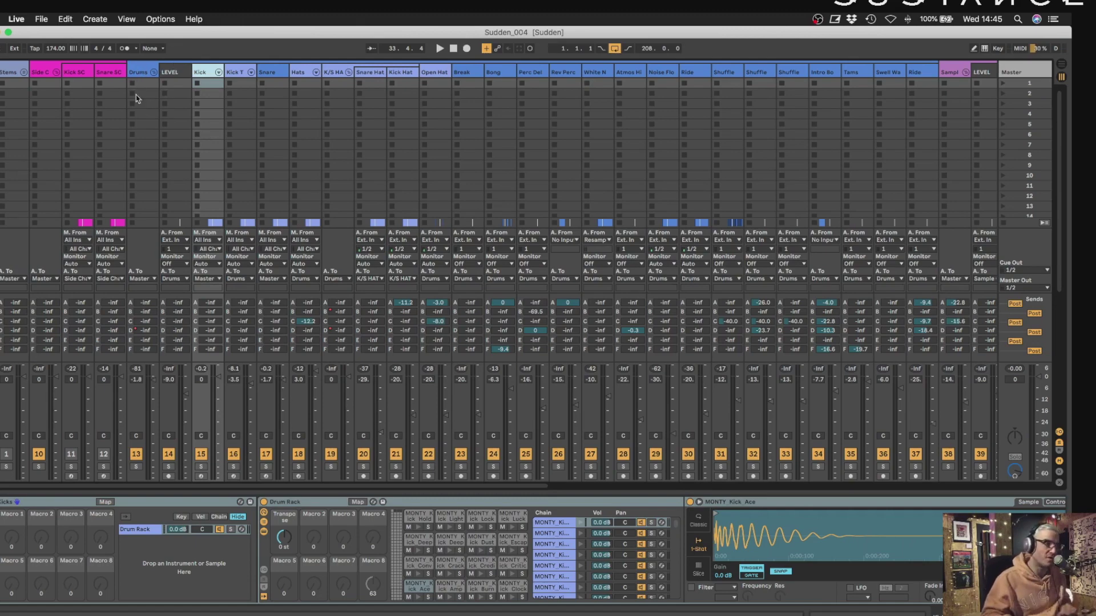
mouse_move(24, 66)
click(237, 196)
Open the Decapitator from the Drums group's device chain, move its window off the Drums channel, and play the group soloed.
click(146, 75)
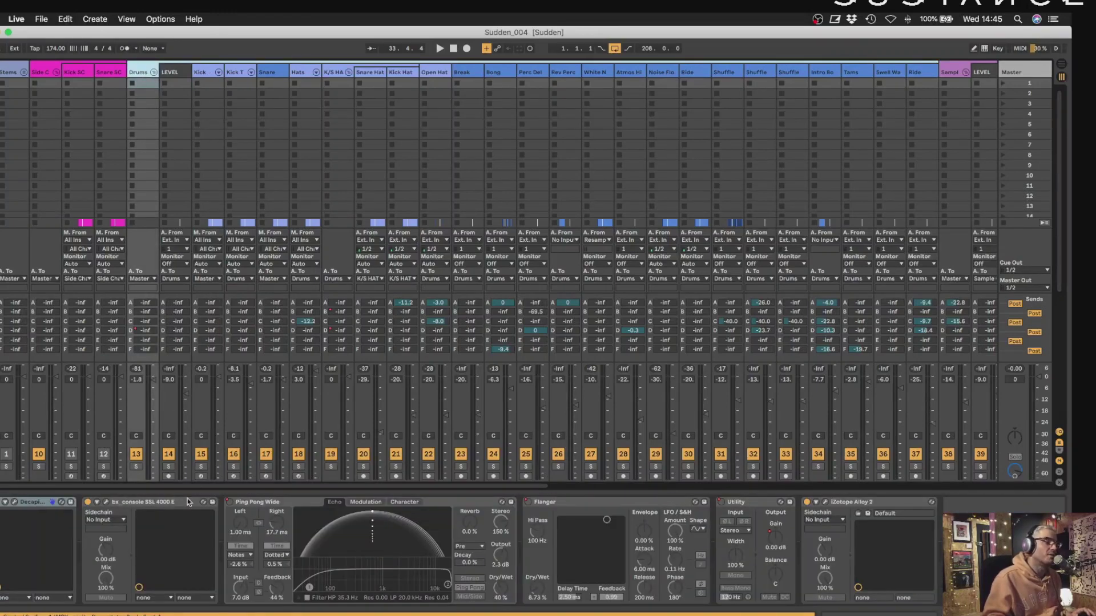
click(14, 502)
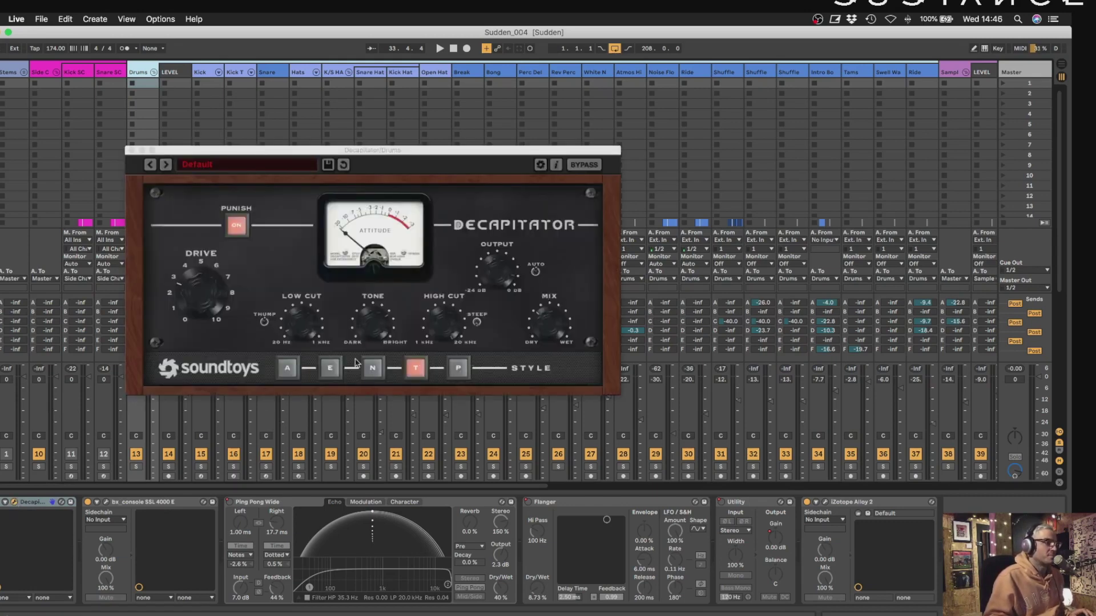
key(space)
key(space)
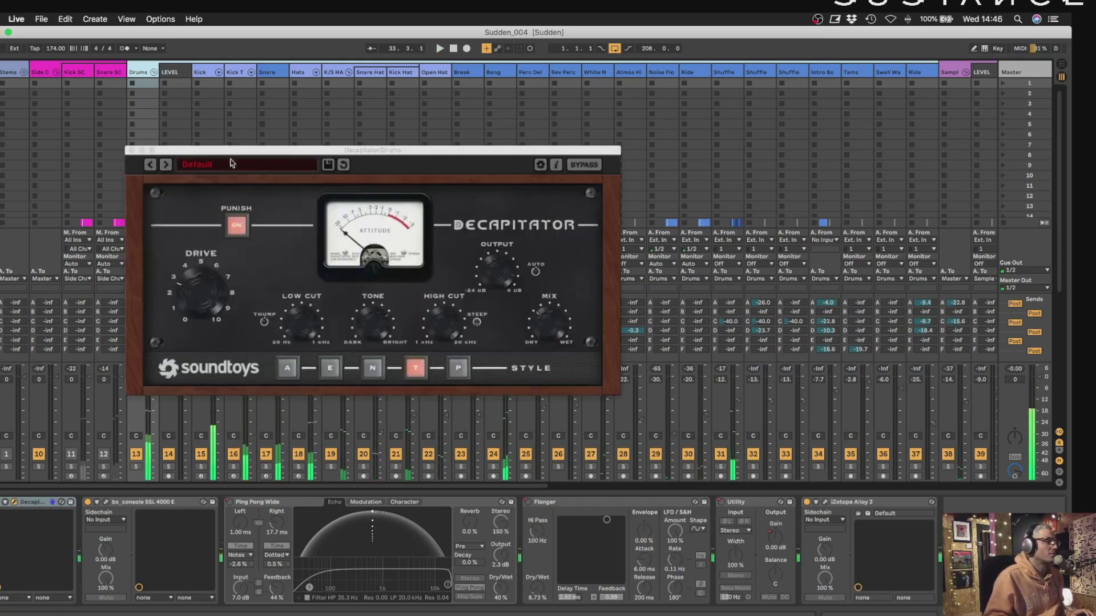
drag(210, 150, 466, 87)
click(136, 467)
key(space)
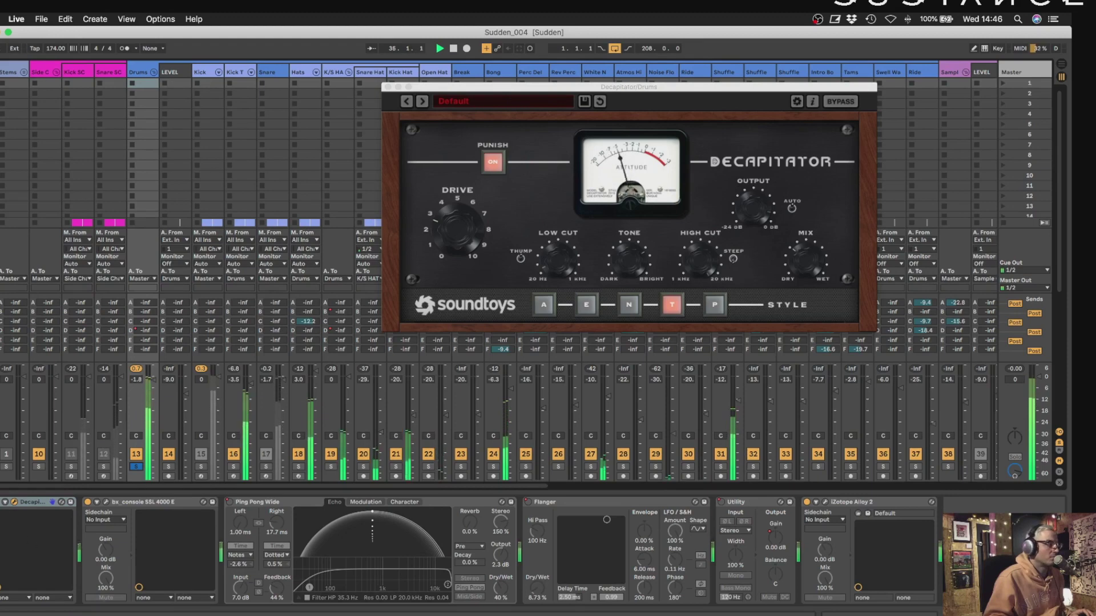
Compare the soloed Drums group with the Decapitator bypassed and active, leaving the device switched on.
click(0, 502)
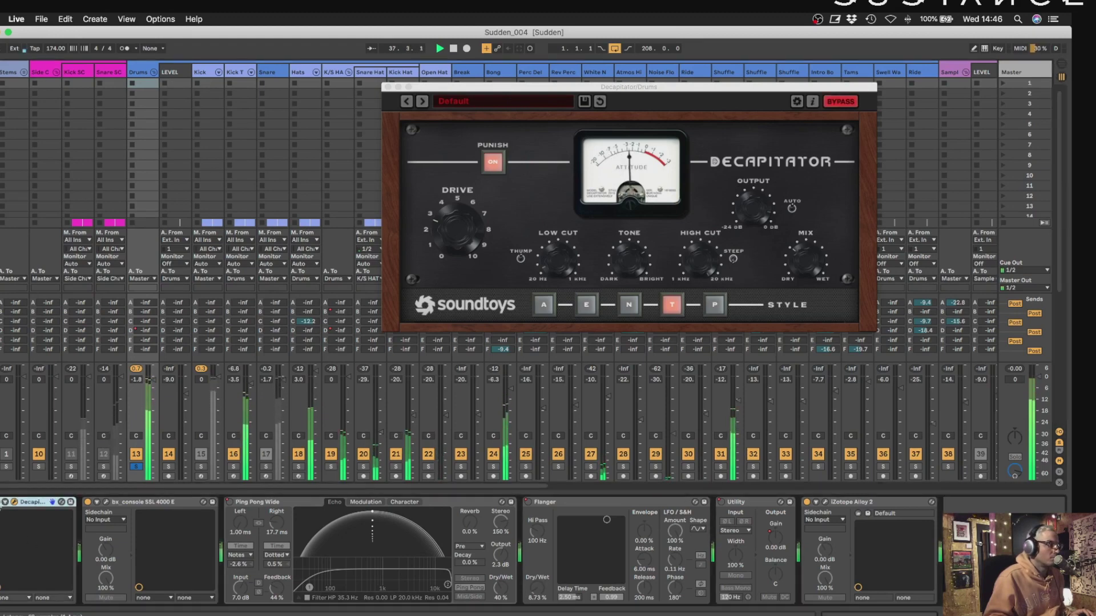
click(0, 502)
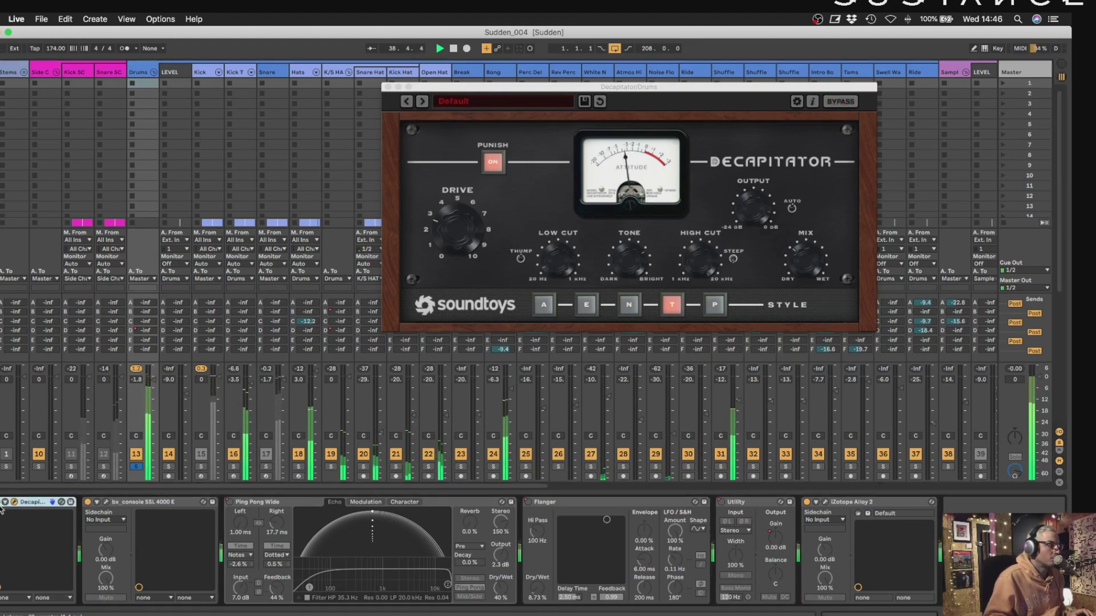
key(space)
click(1, 502)
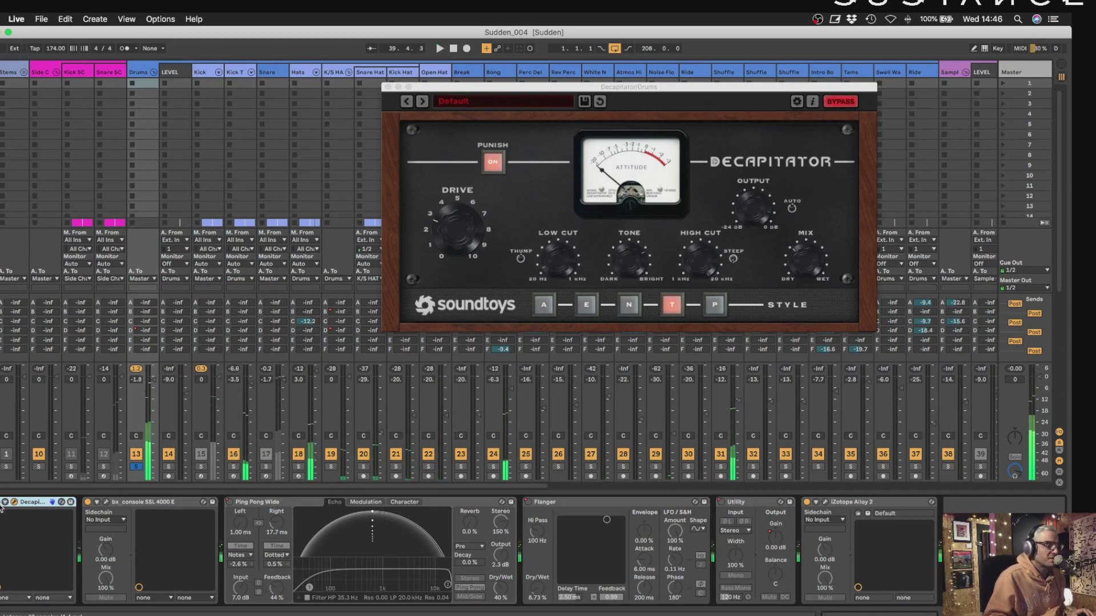
click(5, 502)
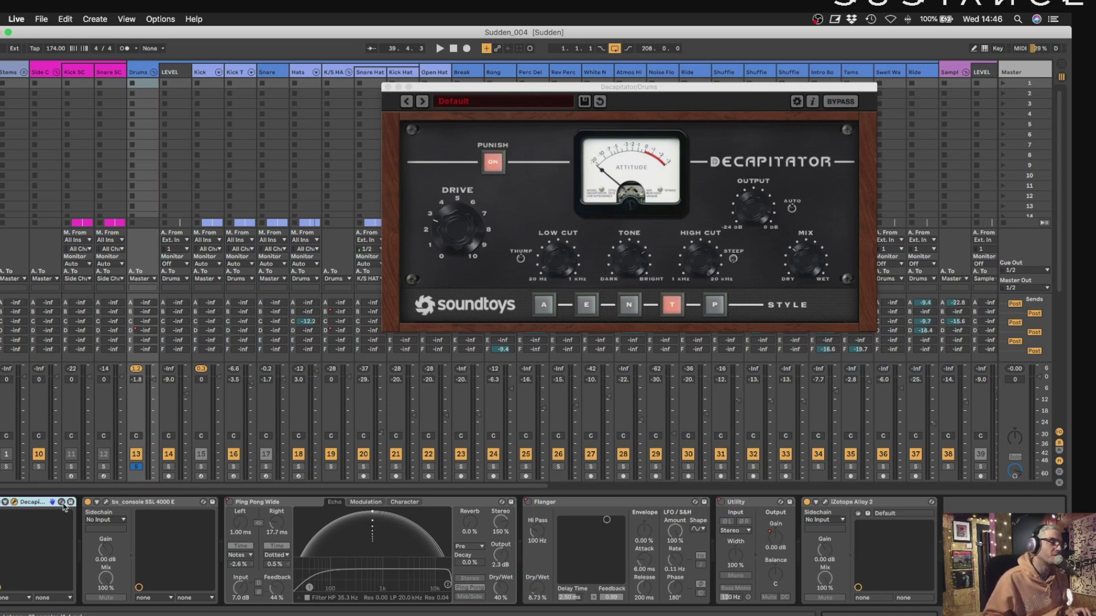
Open the Drums group's bx_console SSL 4000 E, compare the Decapitator off and on during playback, and place both plug-in windows side by side.
click(108, 504)
key(space)
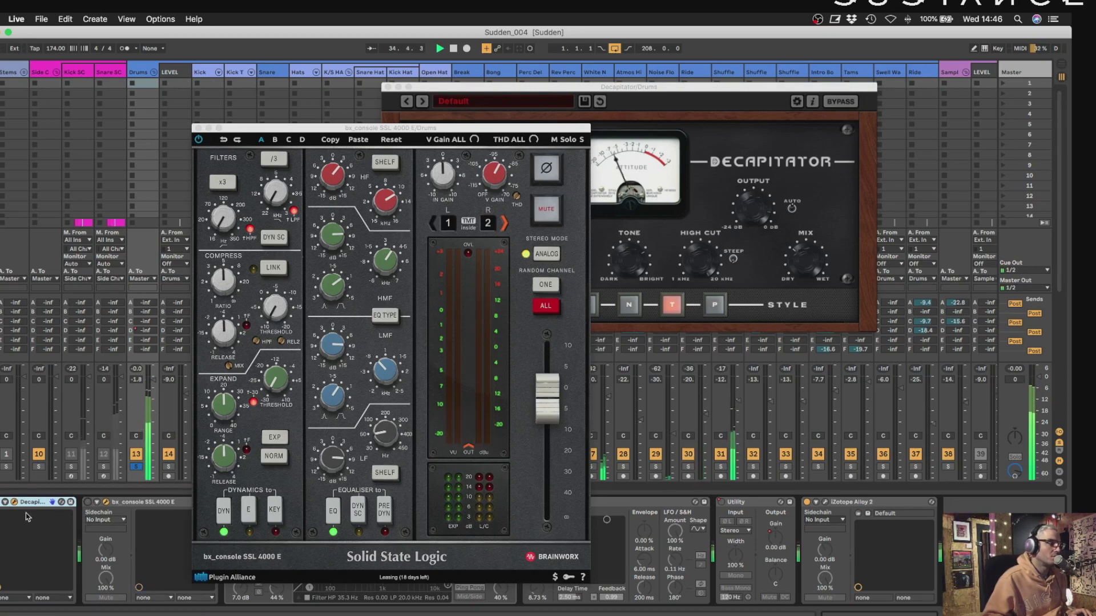
click(0, 504)
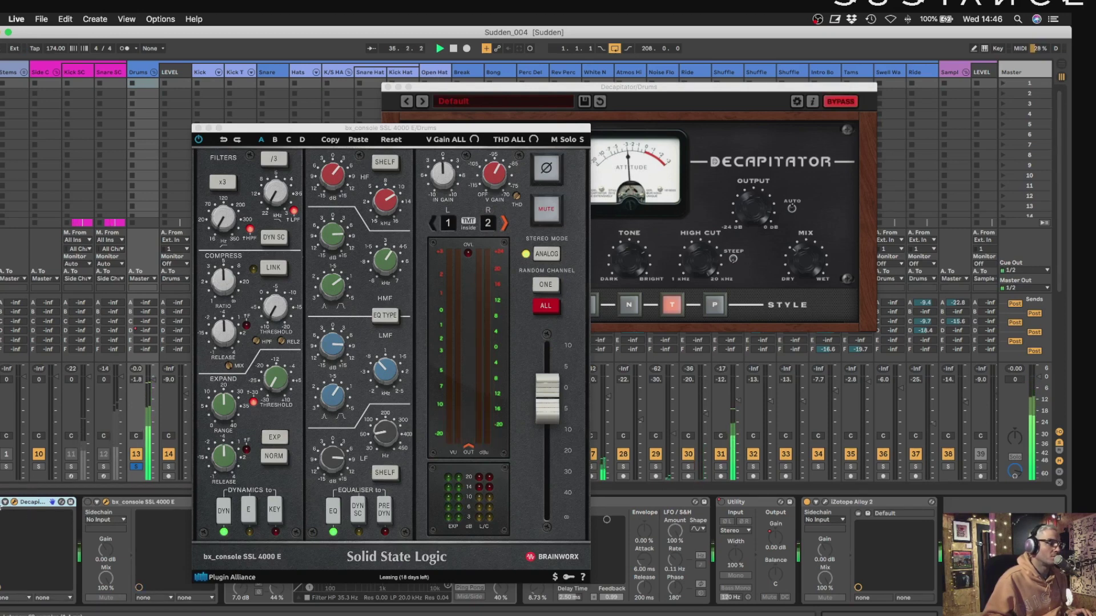
click(2, 505)
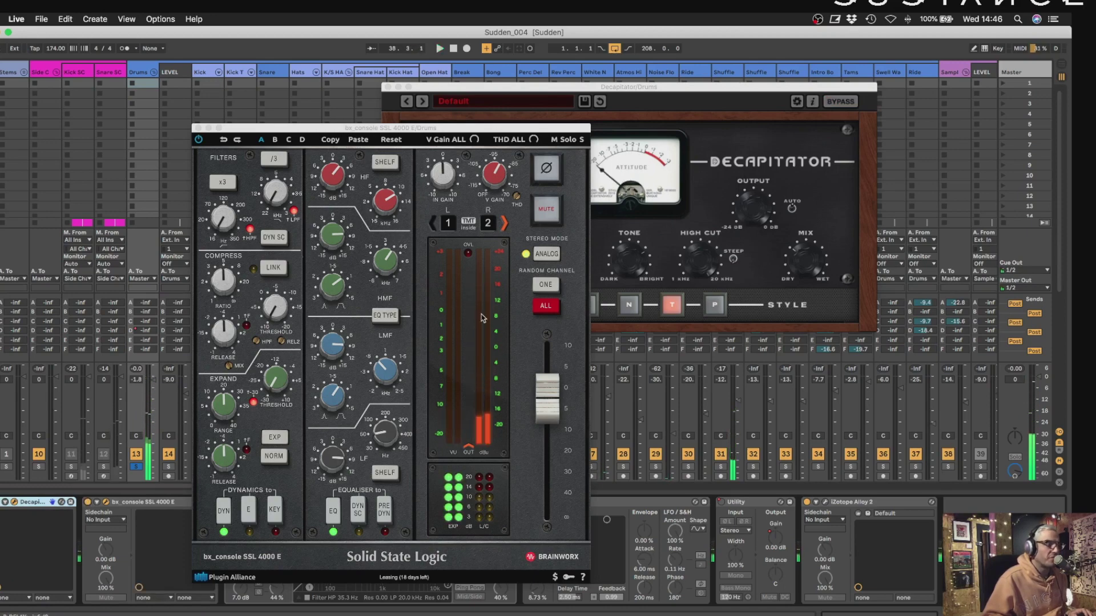
drag(386, 130, 231, 73)
drag(543, 92, 633, 93)
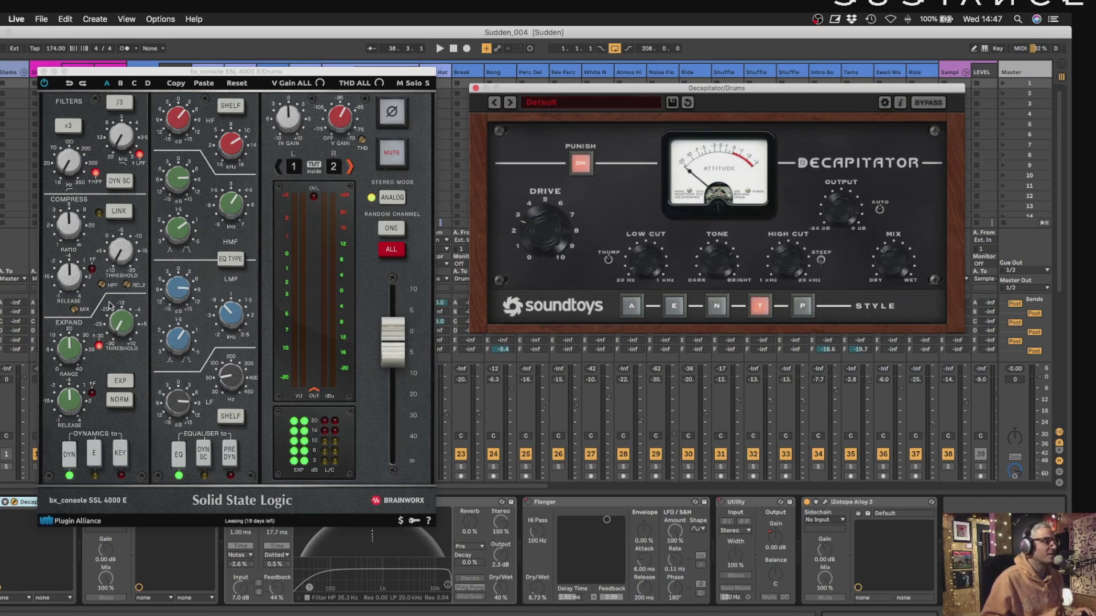
Adjust the compressor mix in the bx_console SSL 4000 E while playing the soloed drums, and close the plug-in window.
click(76, 309)
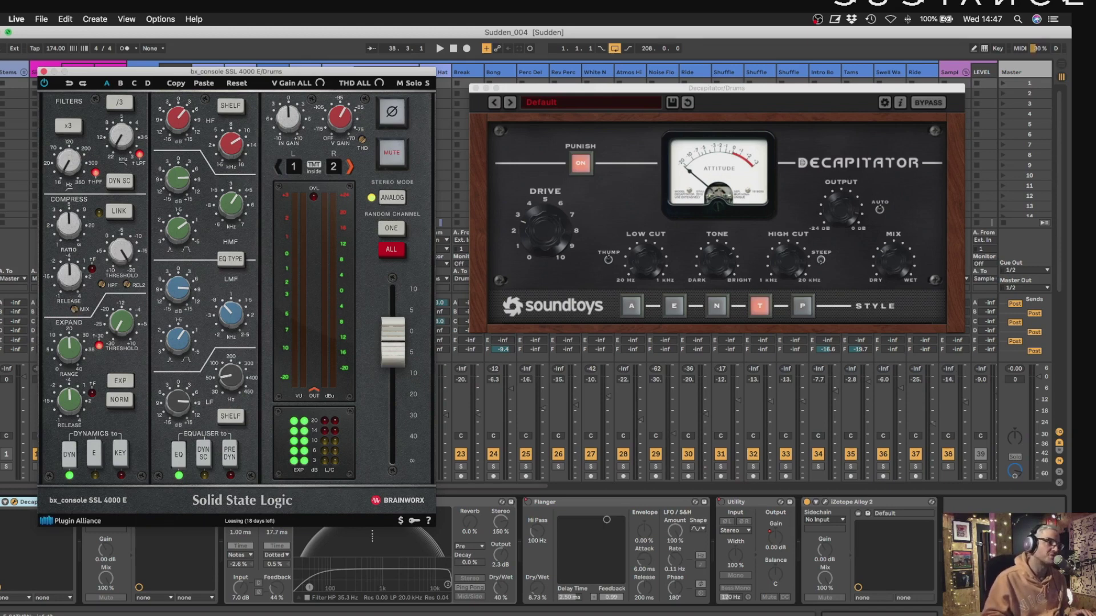
mouse_move(68, 271)
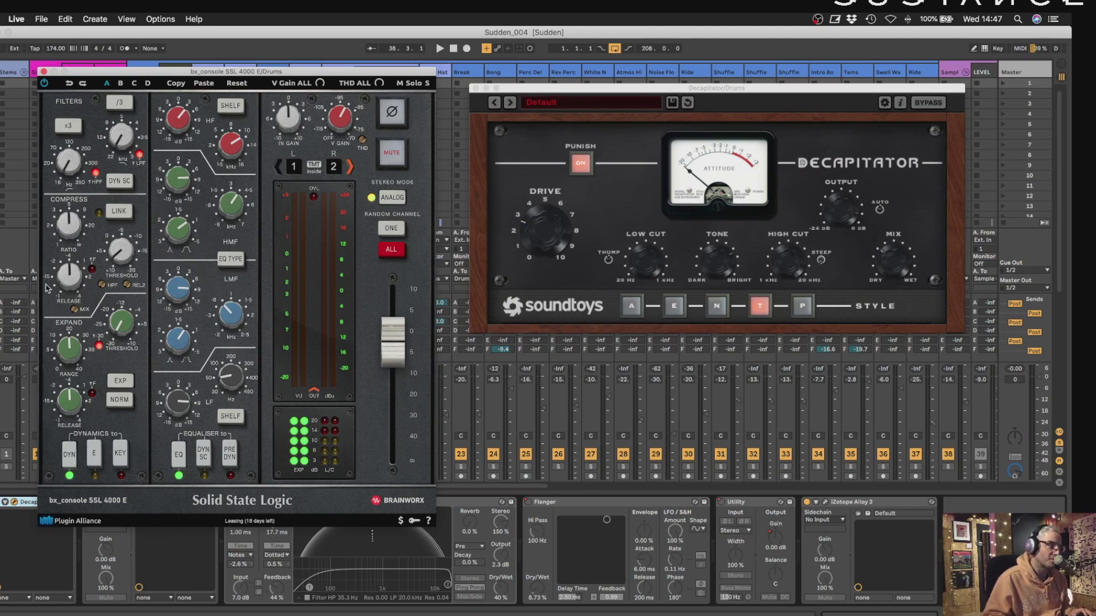
drag(74, 308, 75, 306)
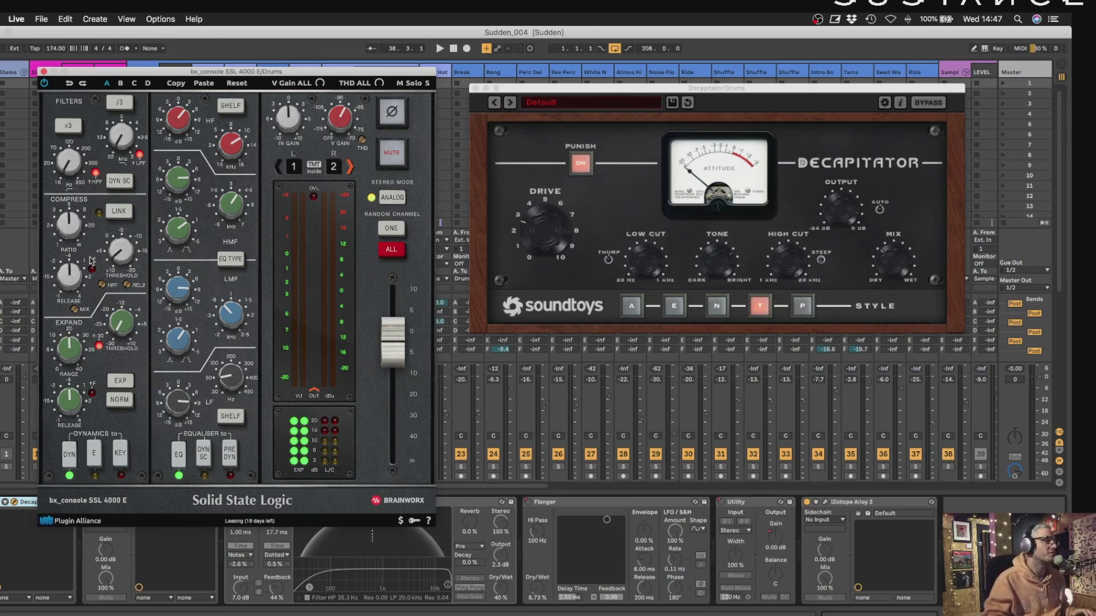
key(space)
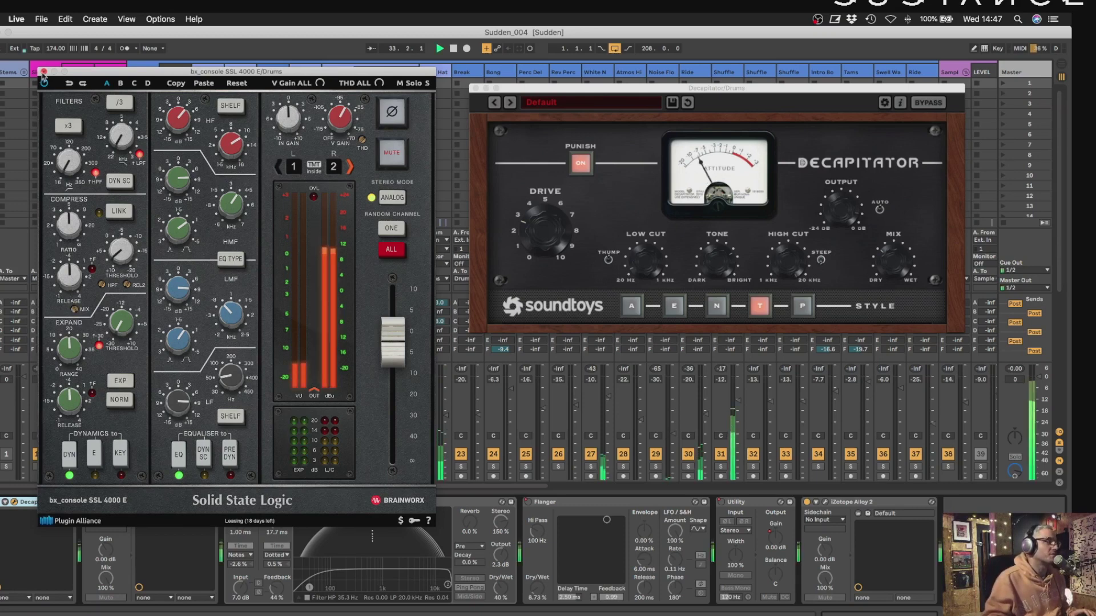
drag(74, 309, 73, 390)
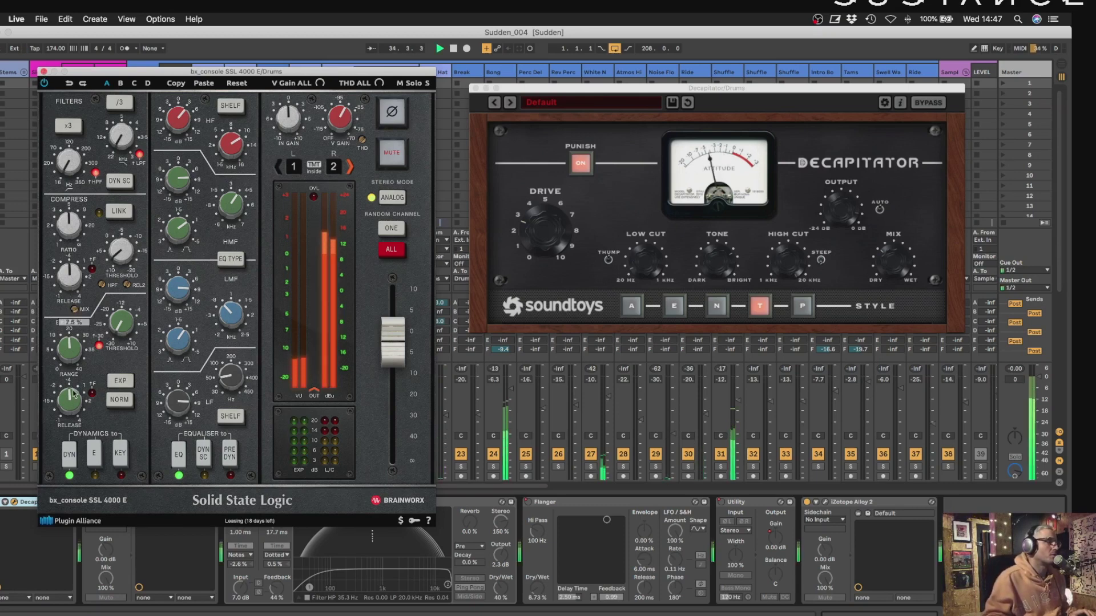
key(space)
click(44, 71)
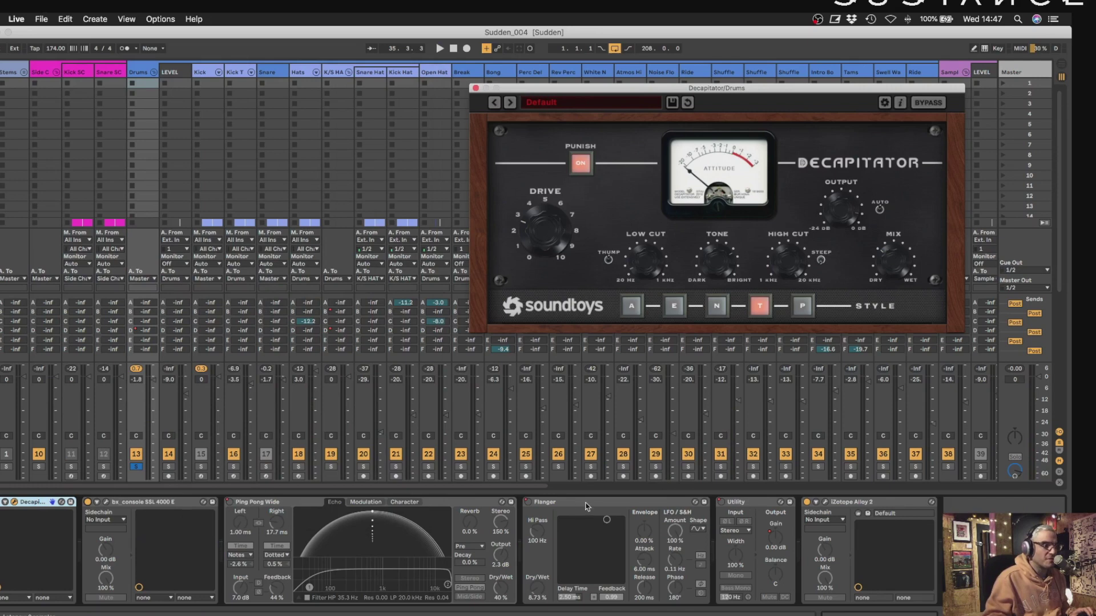
Select the Drums group's Utility device, open the iZotope Alloy 2 window, and select the bx_console SSL 4000 E device.
click(758, 502)
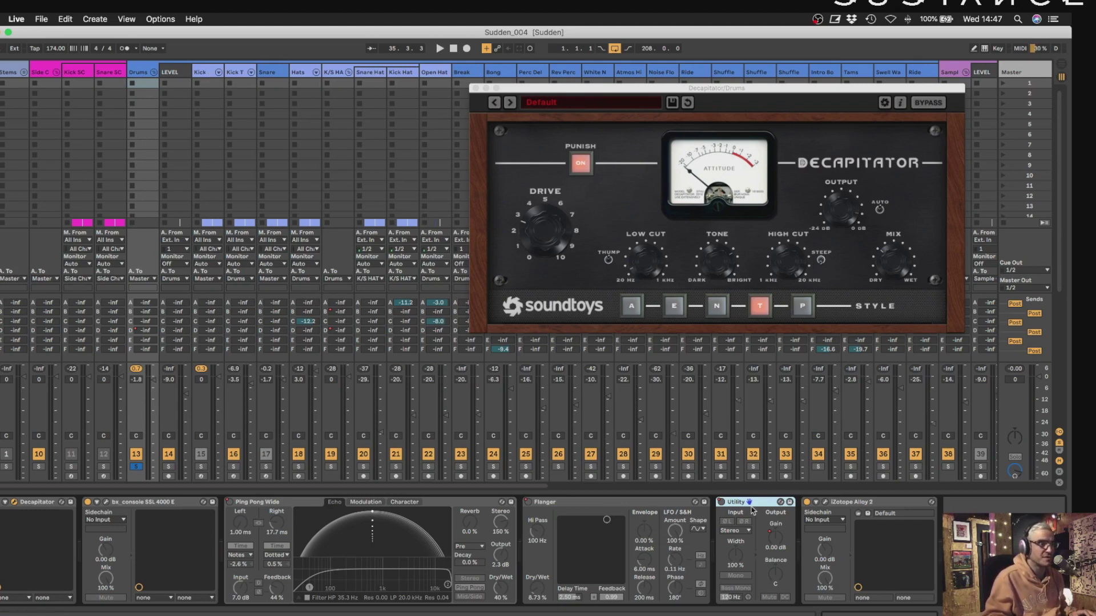
click(825, 503)
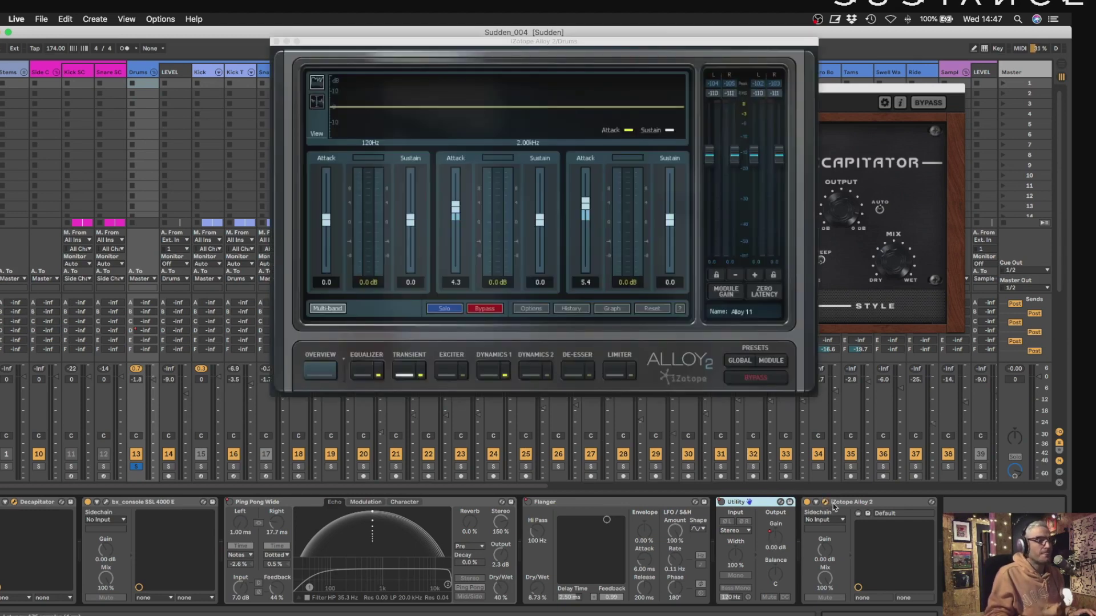
click(181, 508)
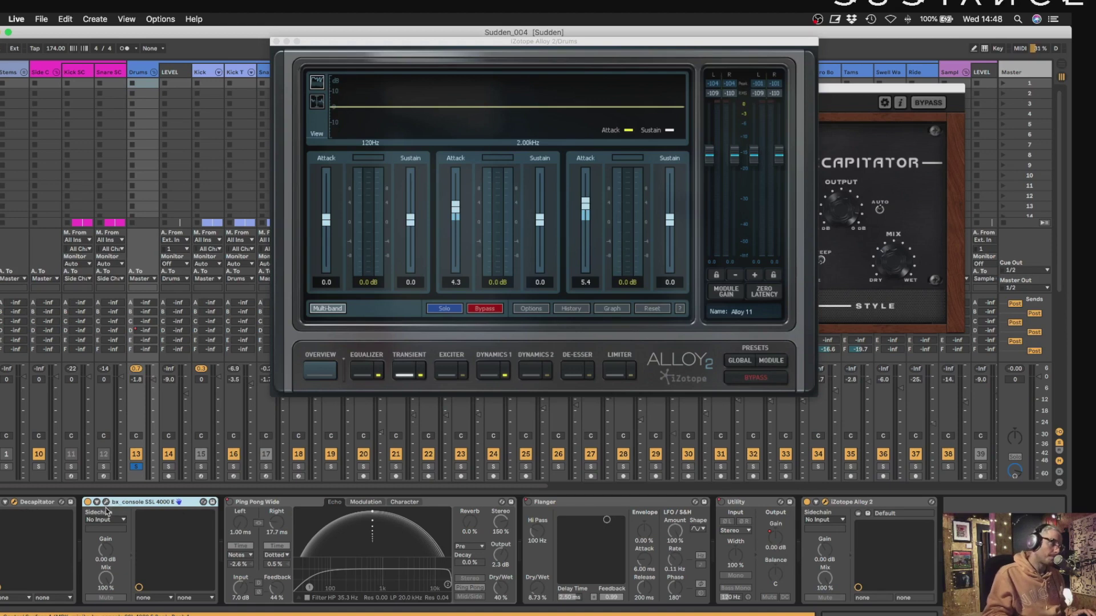
View the Drums group's bx_console SSL 4000 E, then inspect the multiband Transient module in iZotope Alloy 2.
click(105, 504)
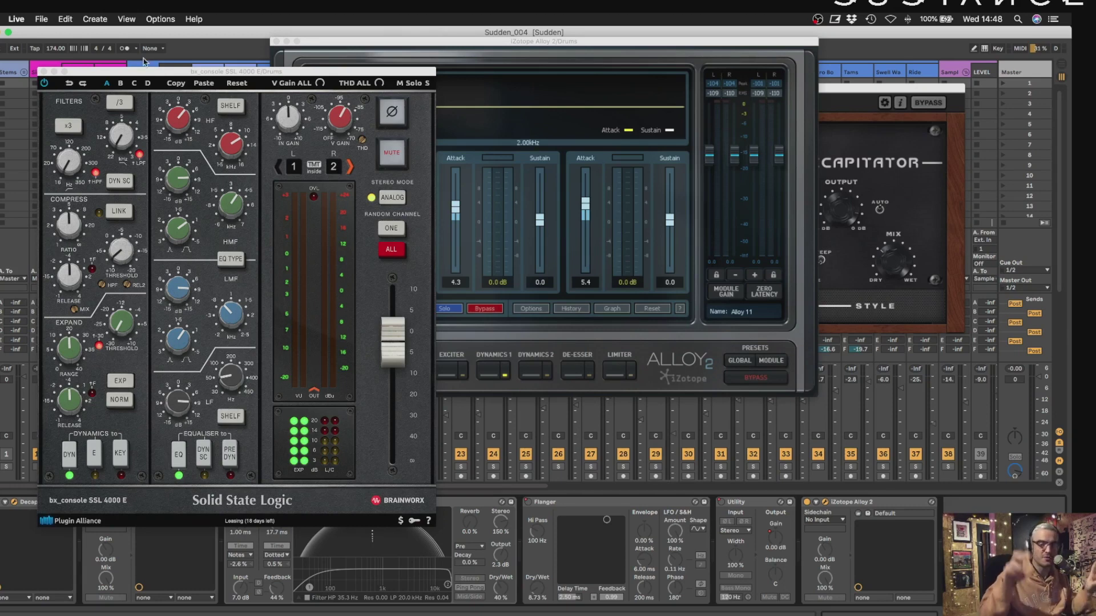
click(43, 72)
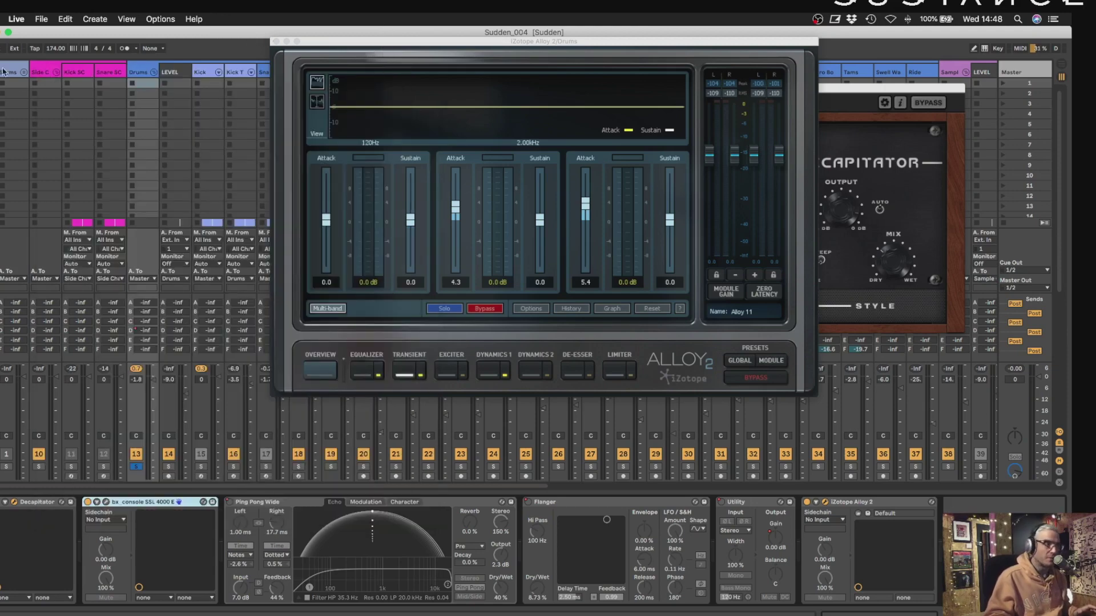
click(417, 375)
click(326, 309)
click(326, 309)
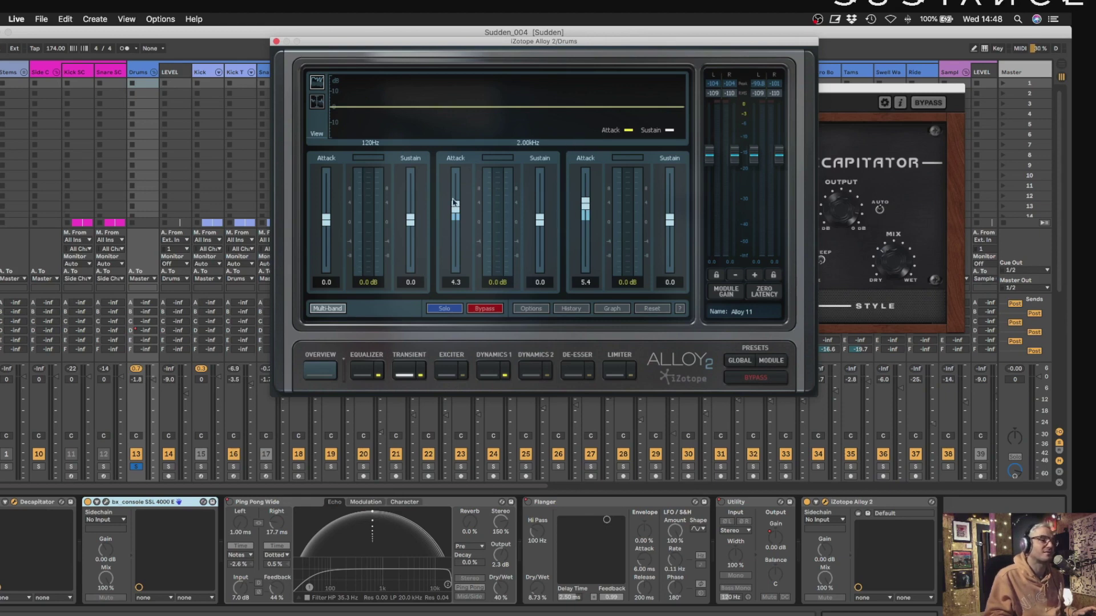
Compare the soloed drums during playback with the iZotope Alloy 2 device switched off and on, leaving it active.
key(space)
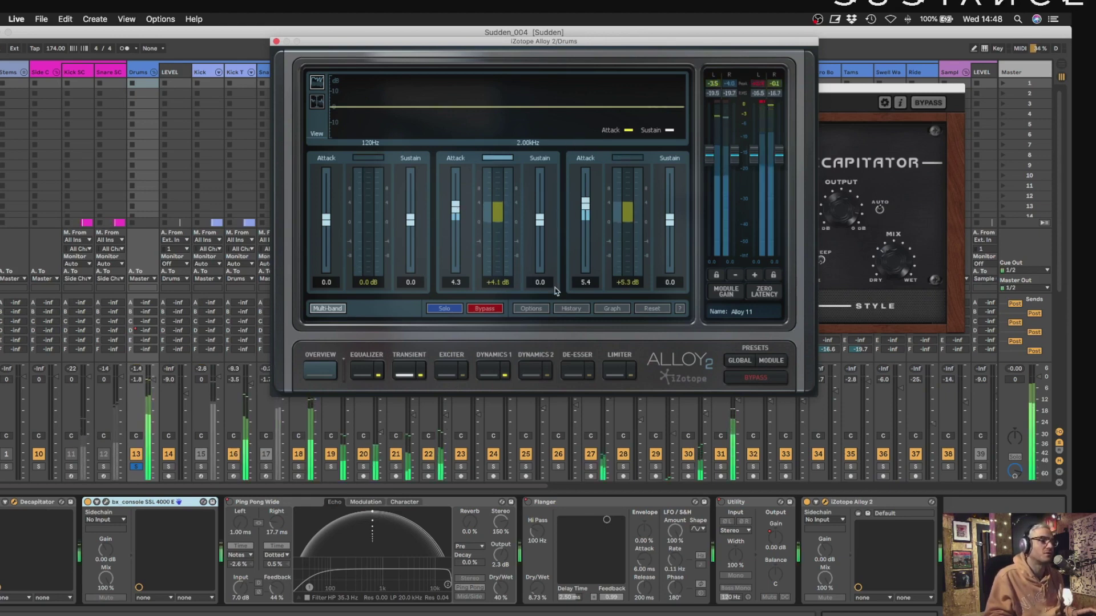
click(807, 504)
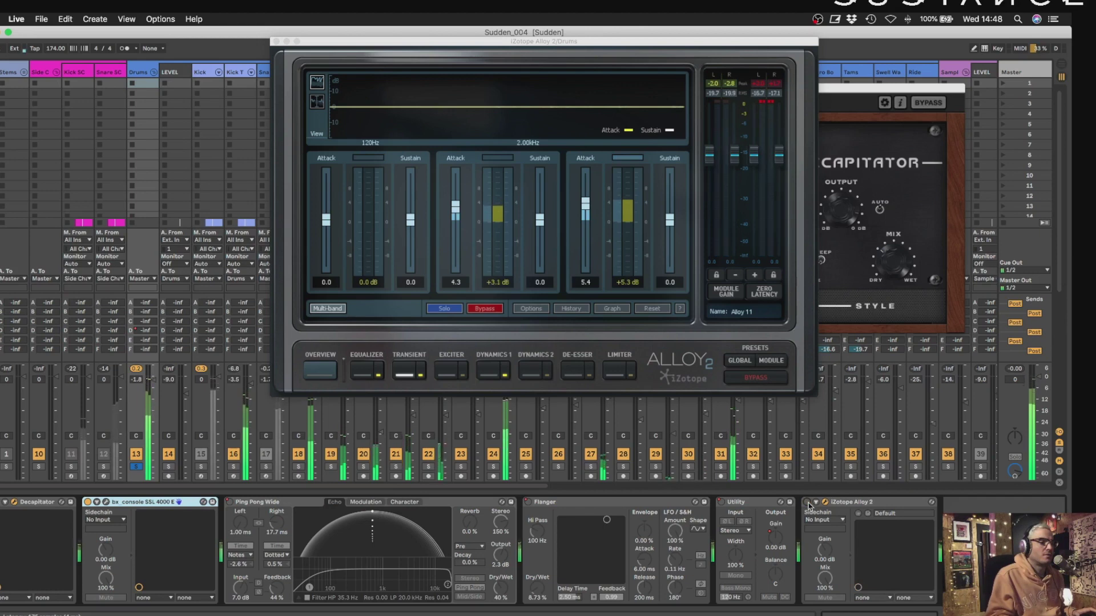
click(807, 504)
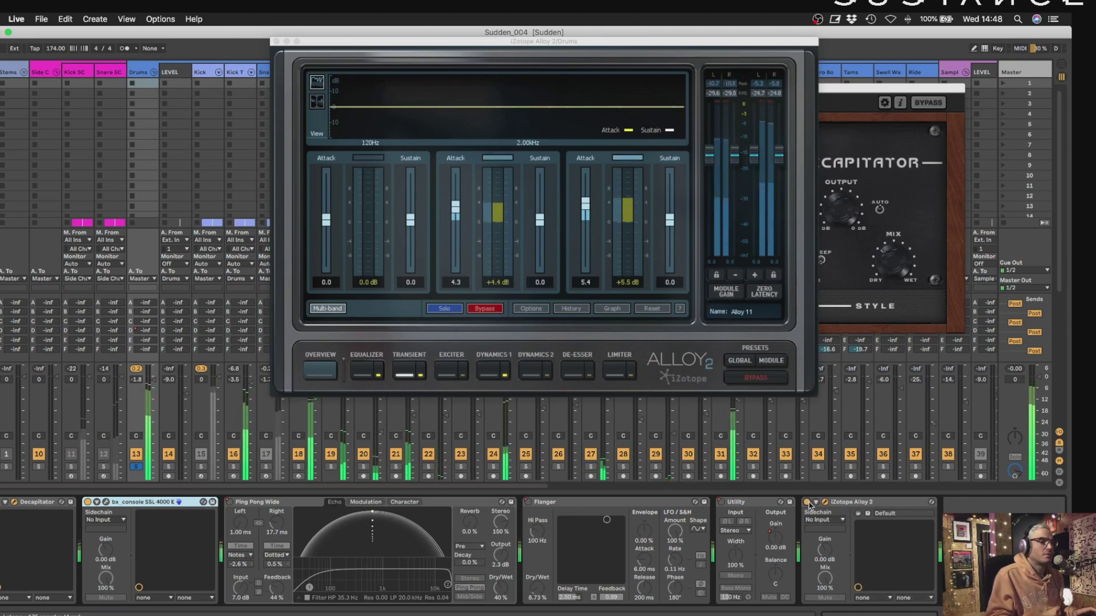
Close the Alloy 2 and Decapitator windows, and unsolo the Drums group to play the full mix.
click(276, 42)
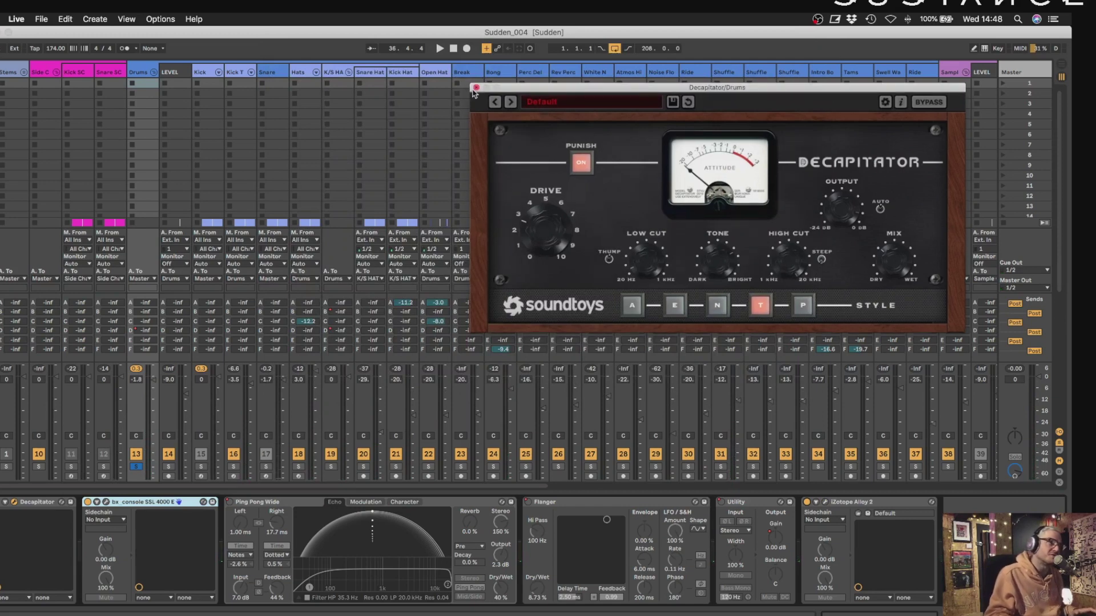
click(476, 88)
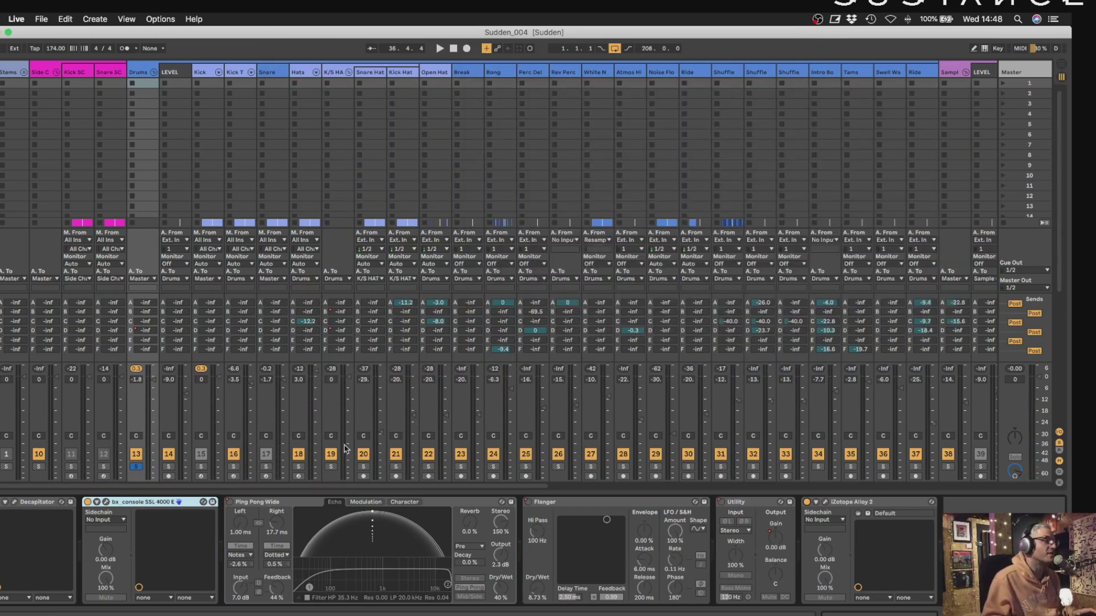
click(140, 469)
key(space)
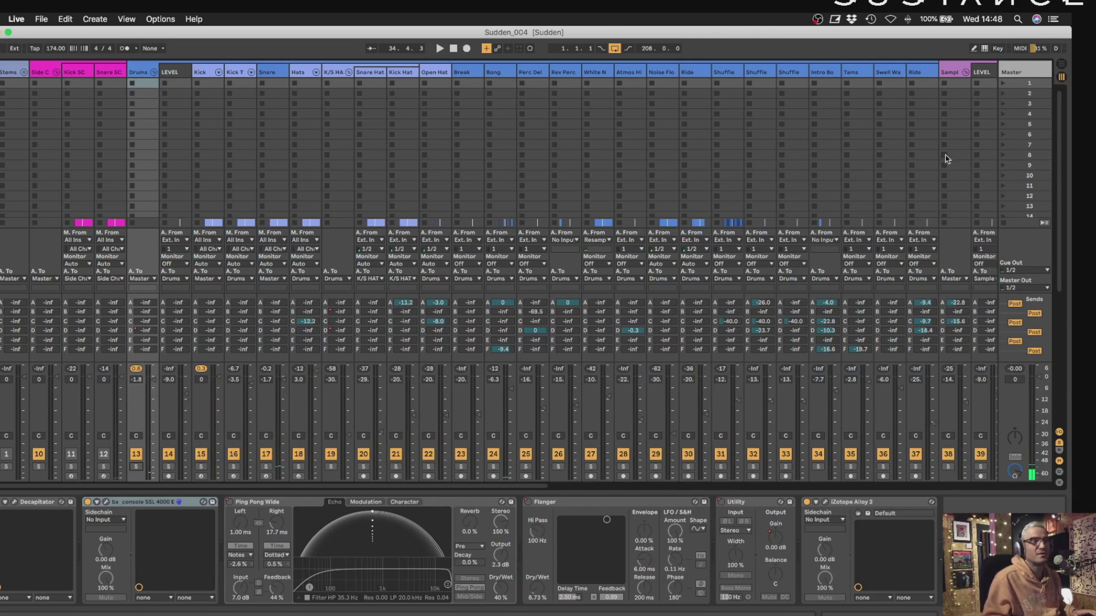
Examine the device chains of the Master track, the Drums group and the Sample Group.
click(1012, 75)
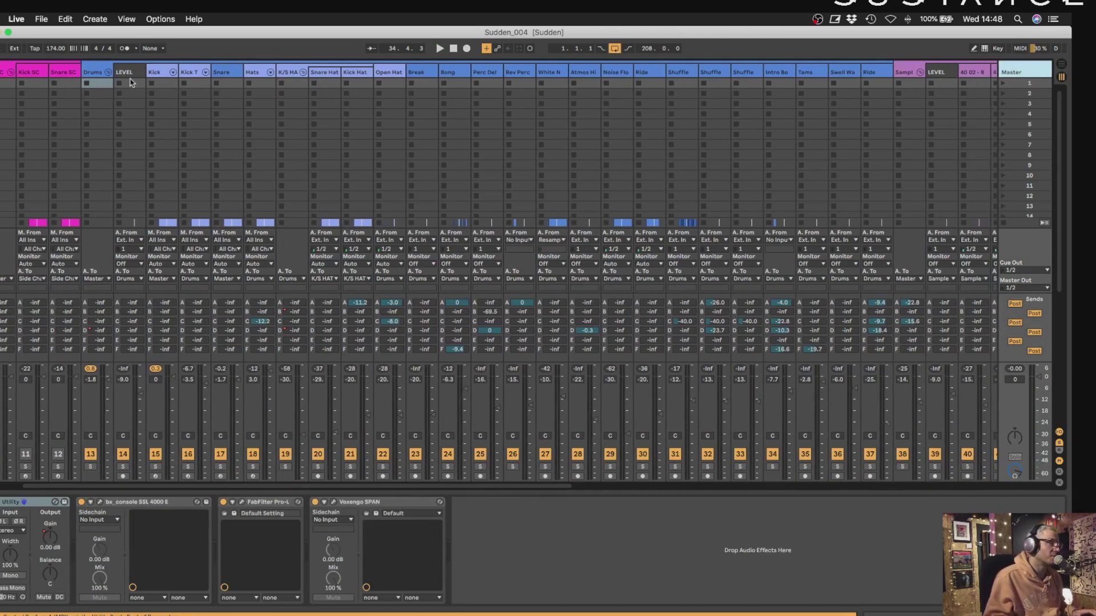
click(93, 72)
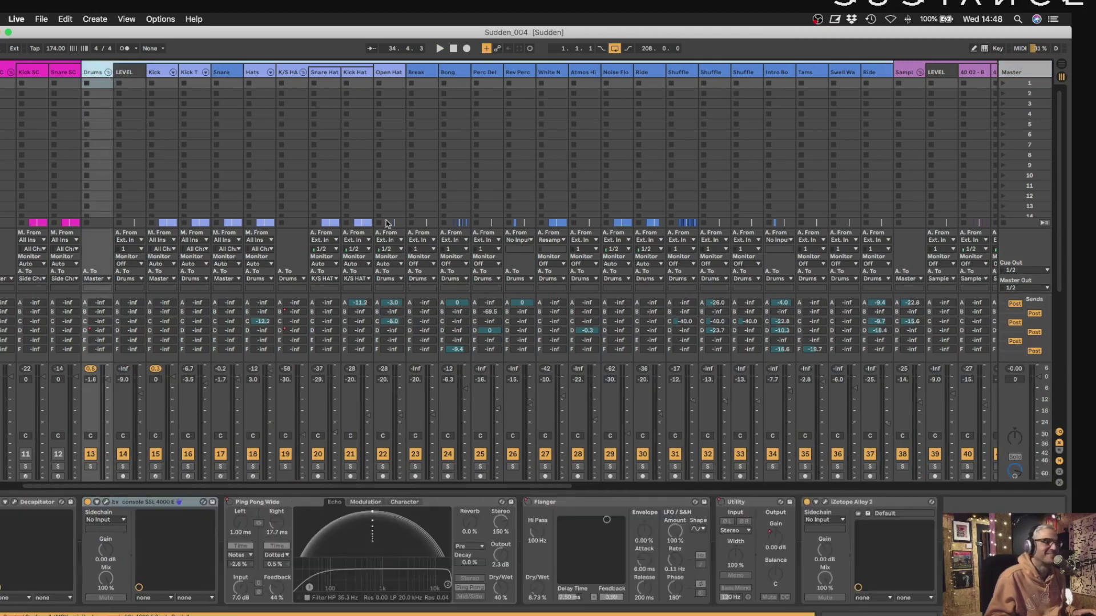
scroll(340, 206, left, 3)
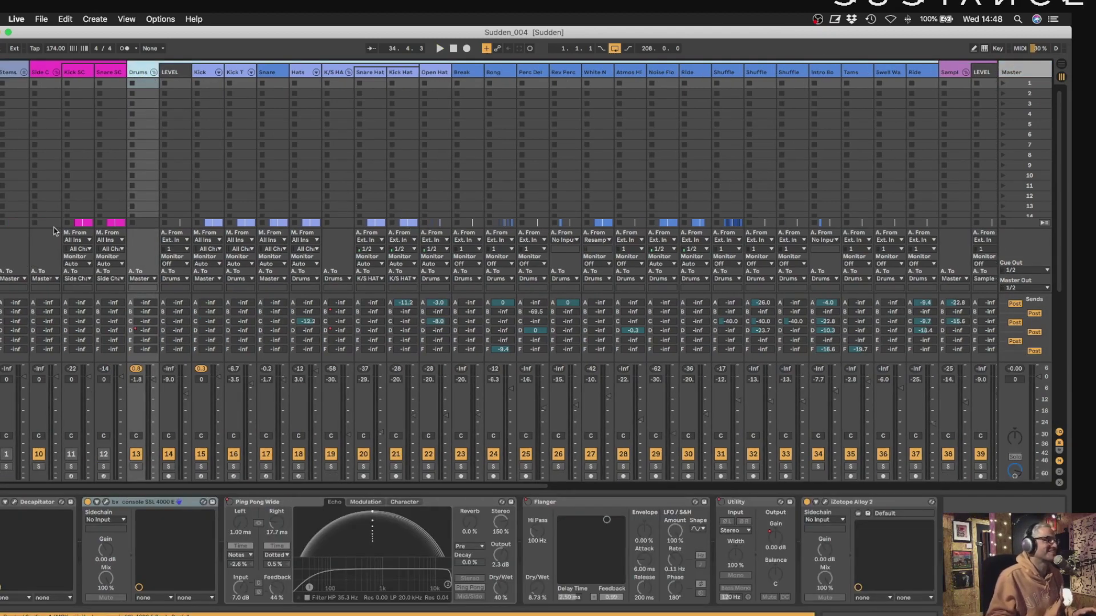
scroll(414, 84, right, 1)
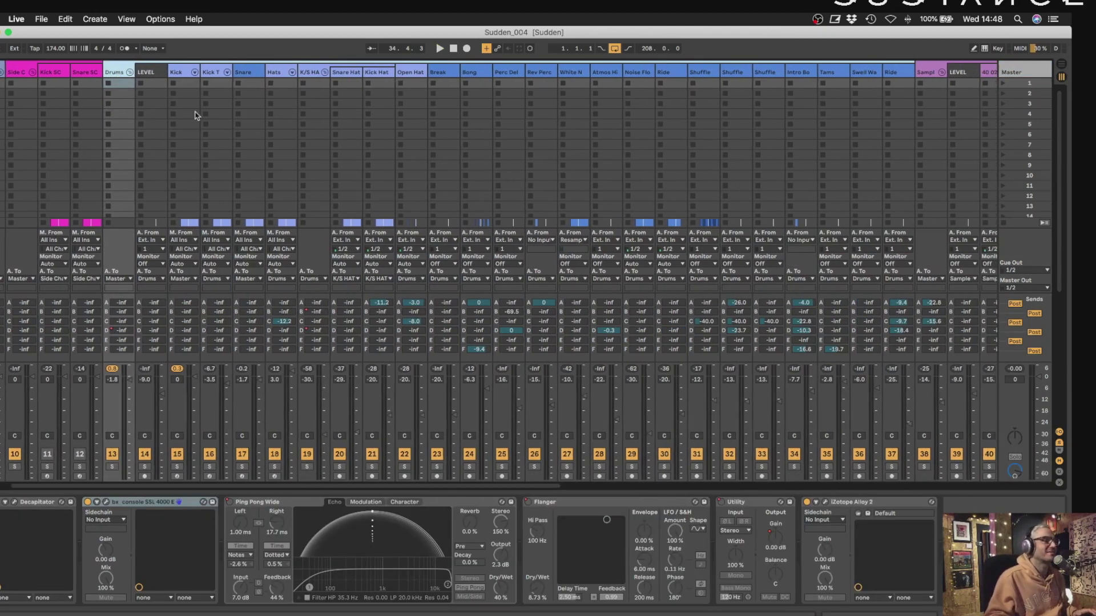
scroll(196, 113, right, 9)
click(688, 72)
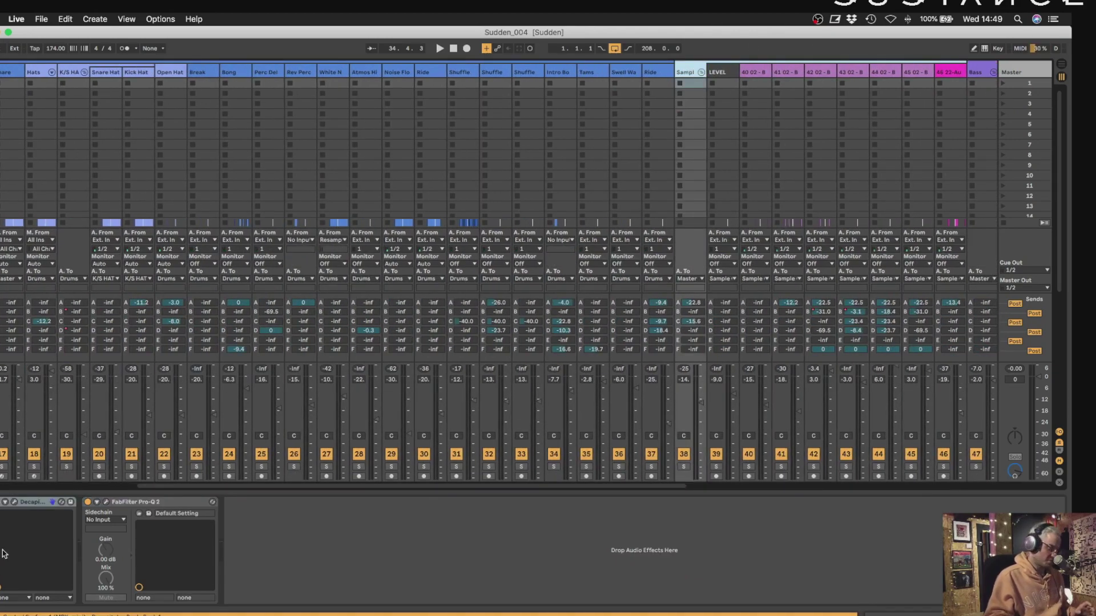
Switch to the Arrangement View and play the mix from bar 33 and from bar 49.
key(Tab)
scroll(482, 394, right, 5)
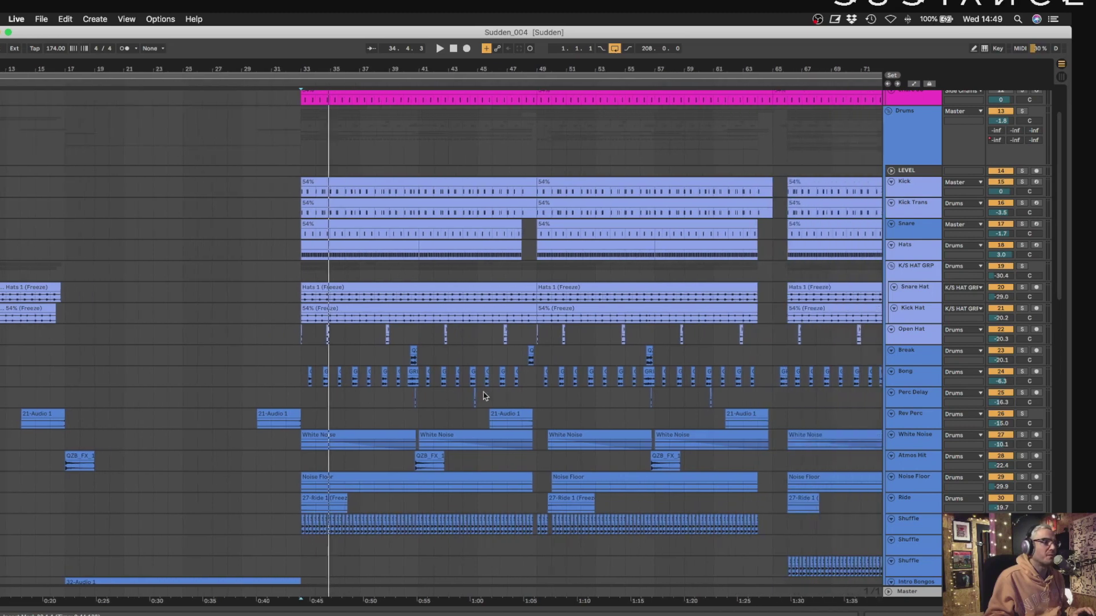
scroll(488, 388, down, 3)
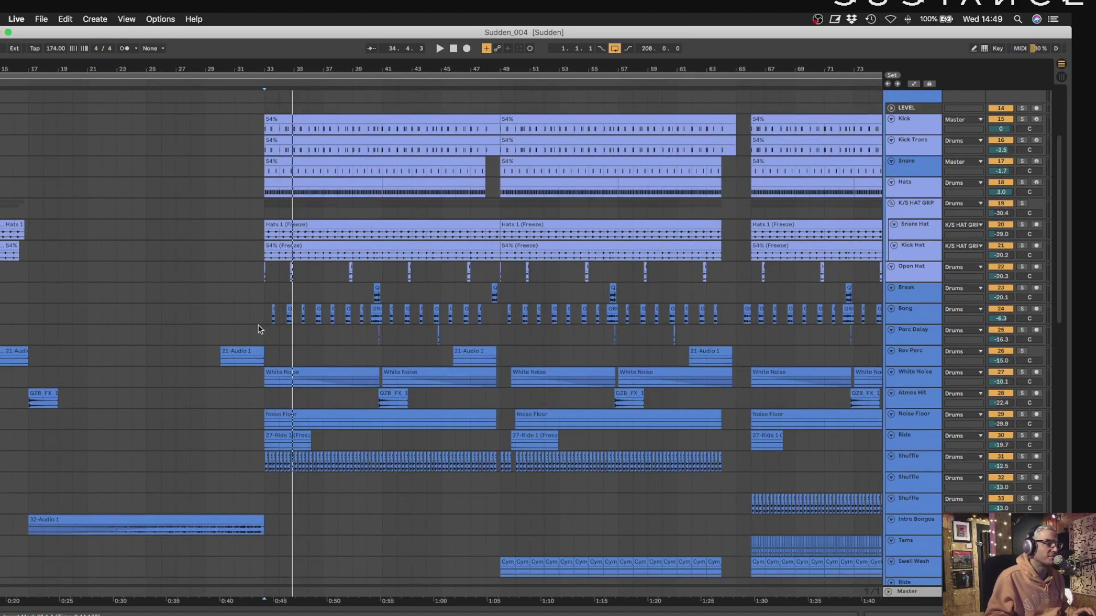
scroll(499, 423, right, 1)
scroll(491, 415, down, 1)
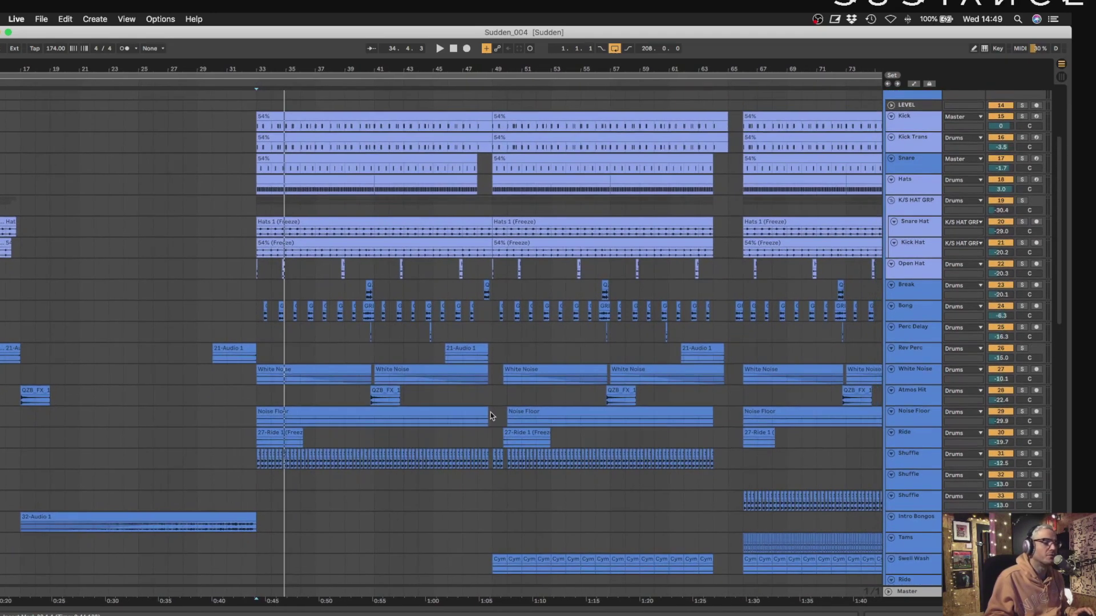
click(263, 294)
key(space)
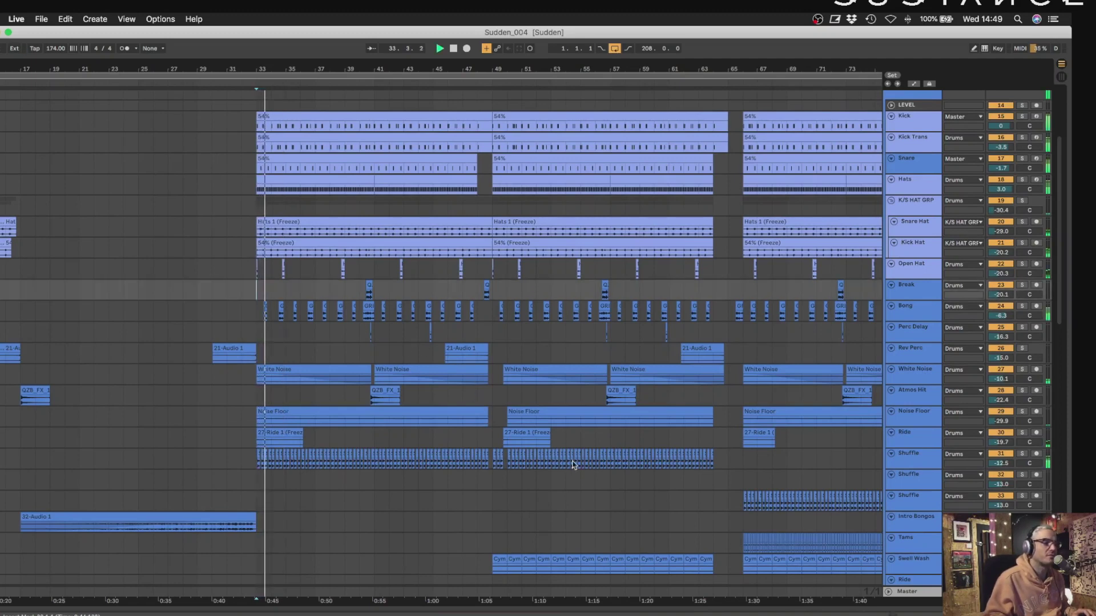
click(492, 333)
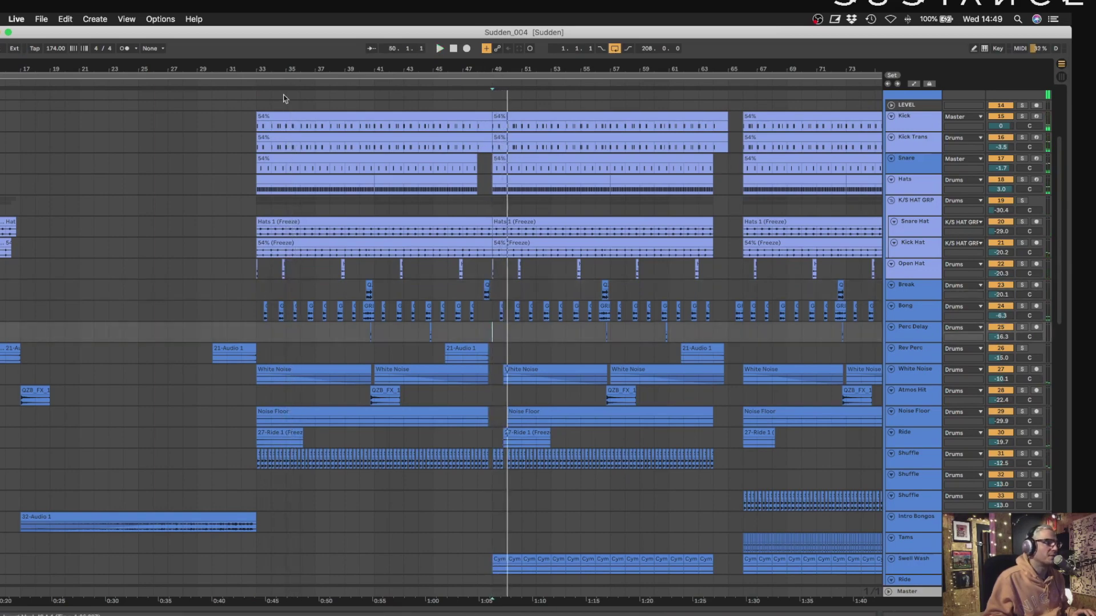
Play the Swell Wash track in solo from bar 49 and show its device chain.
scroll(623, 494, down, 5)
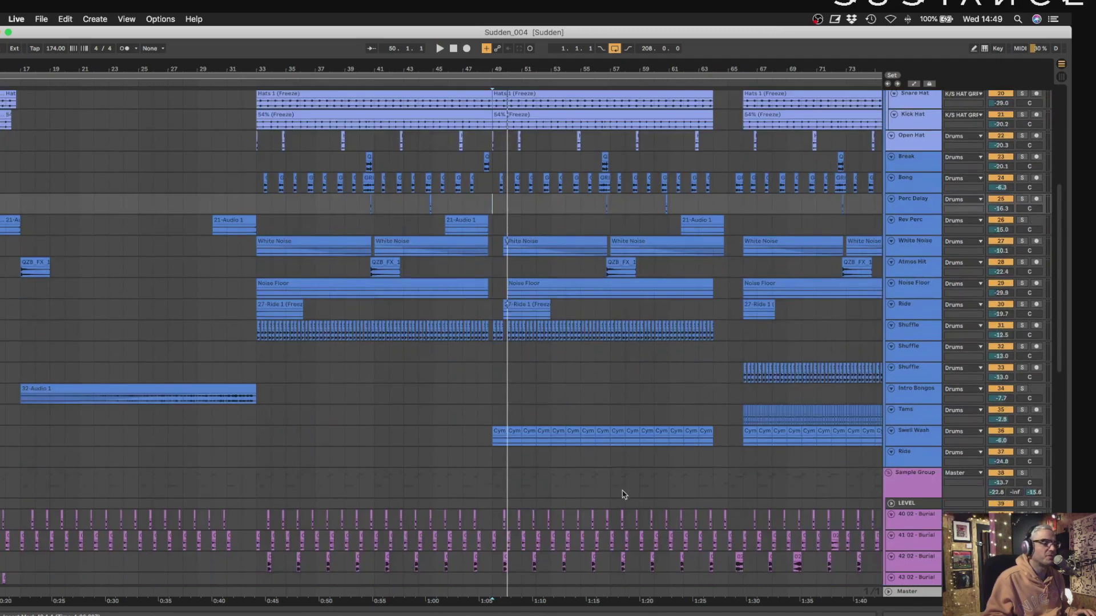
scroll(601, 450, right, 3)
key(space)
click(1022, 431)
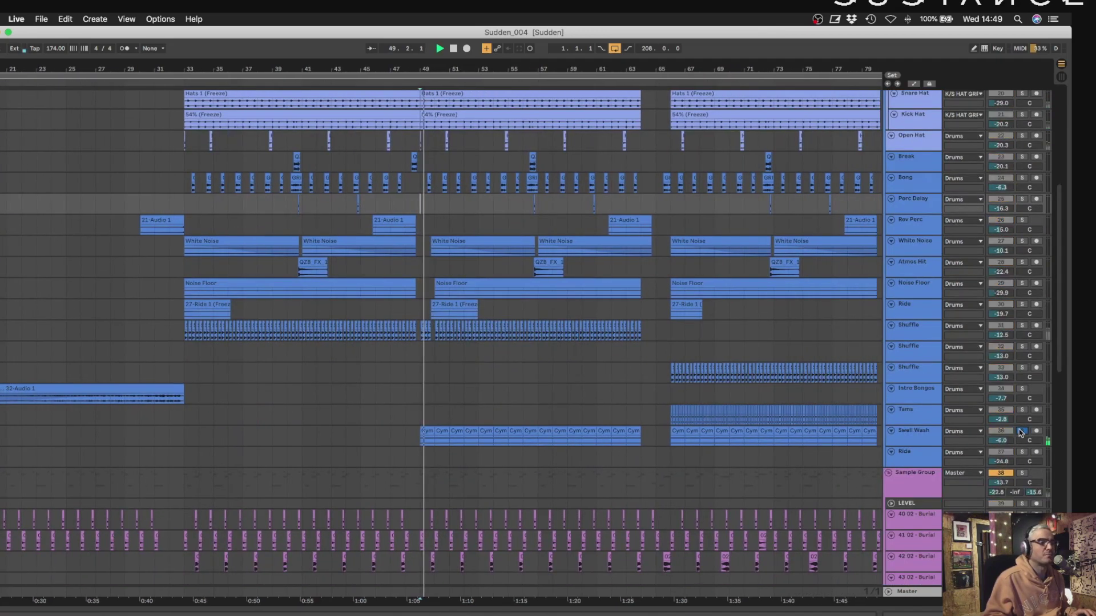
key(shift+Tab)
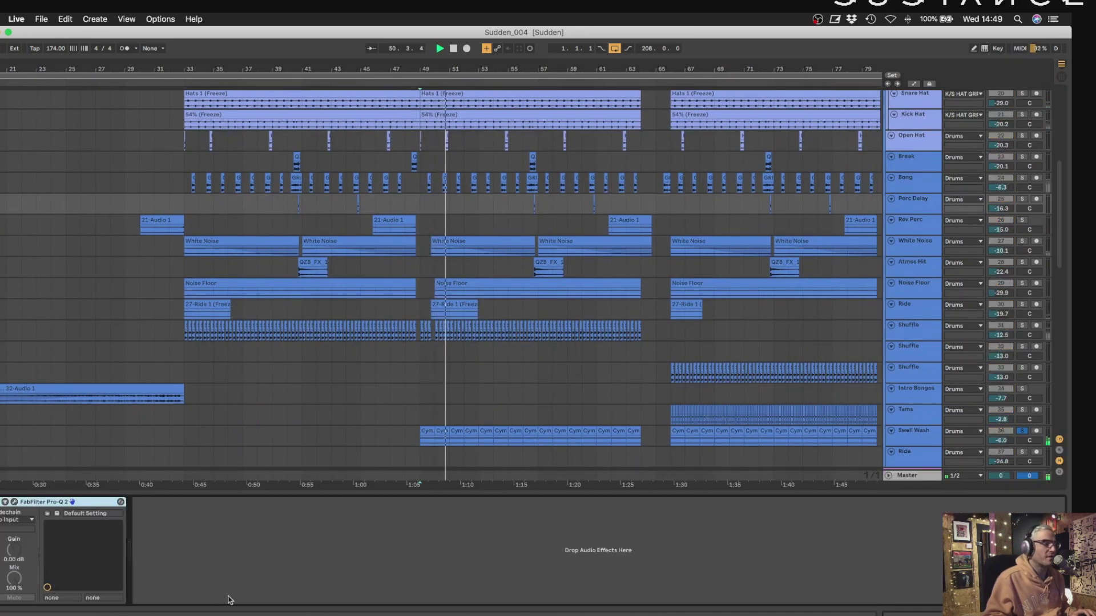
click(914, 431)
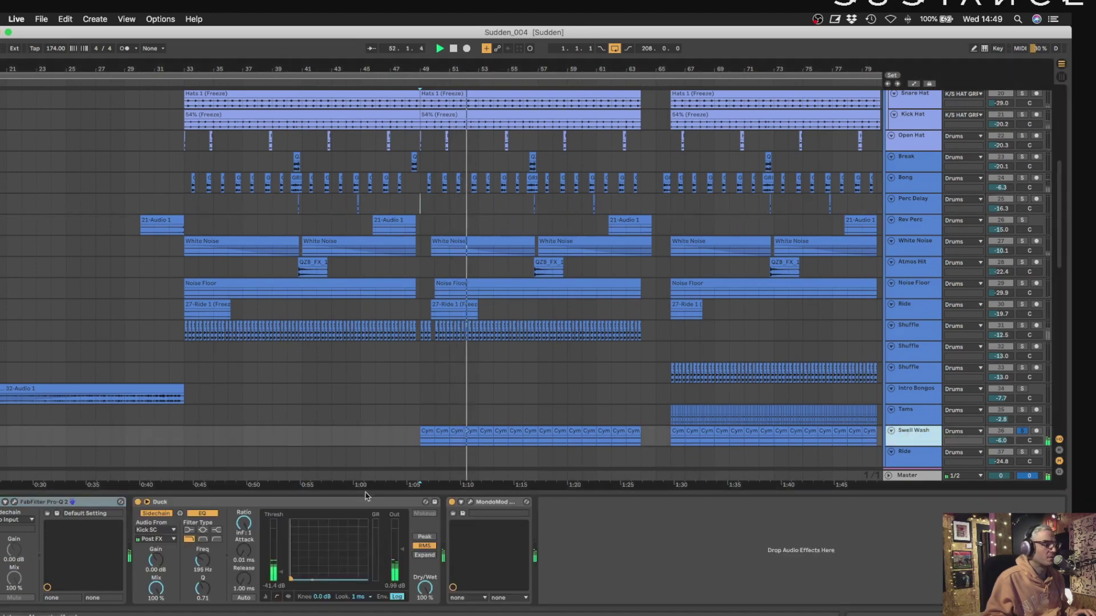
Open the Swell Wash track's MondoMod, compare it switched off and on, then stop playback and close its window.
click(469, 501)
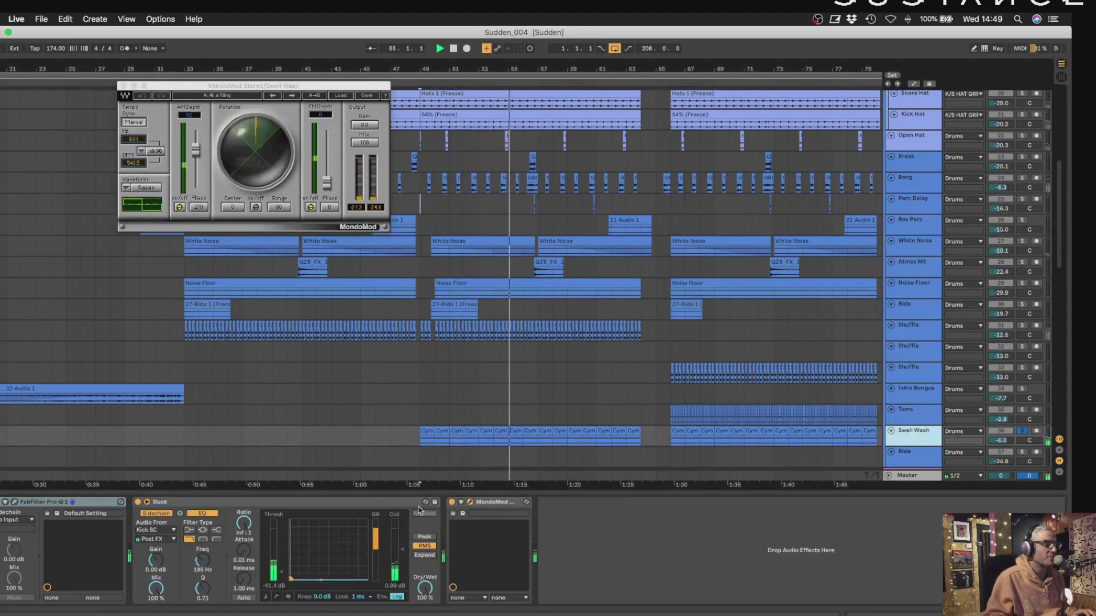
click(453, 502)
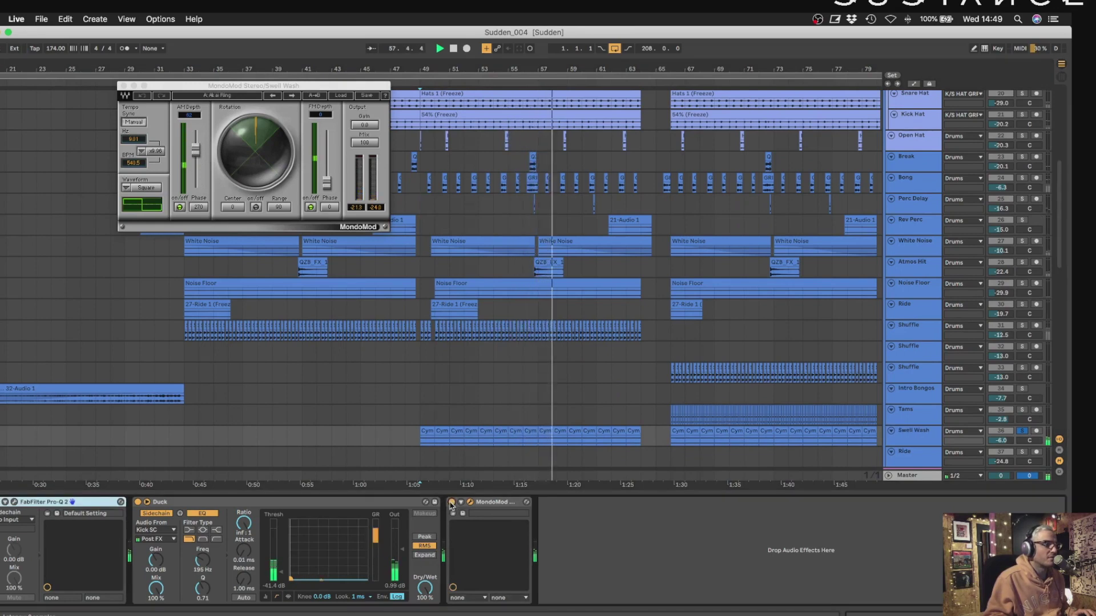
key(space)
click(123, 86)
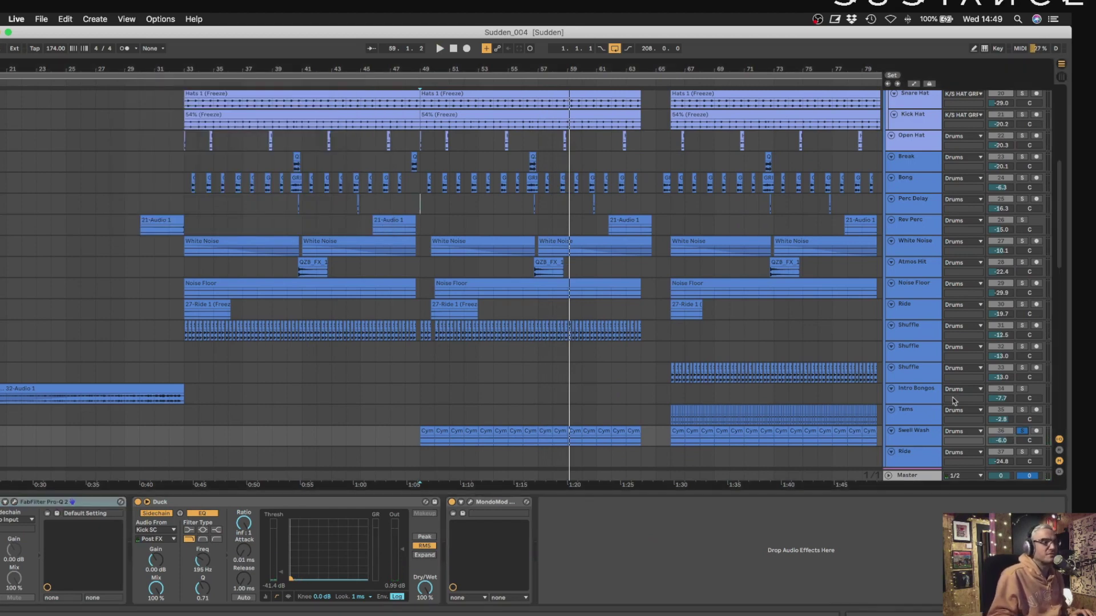
Play the drum tracks from bars 49 and 65, auditioning Shuffle track 33 in solo.
key(space)
click(430, 275)
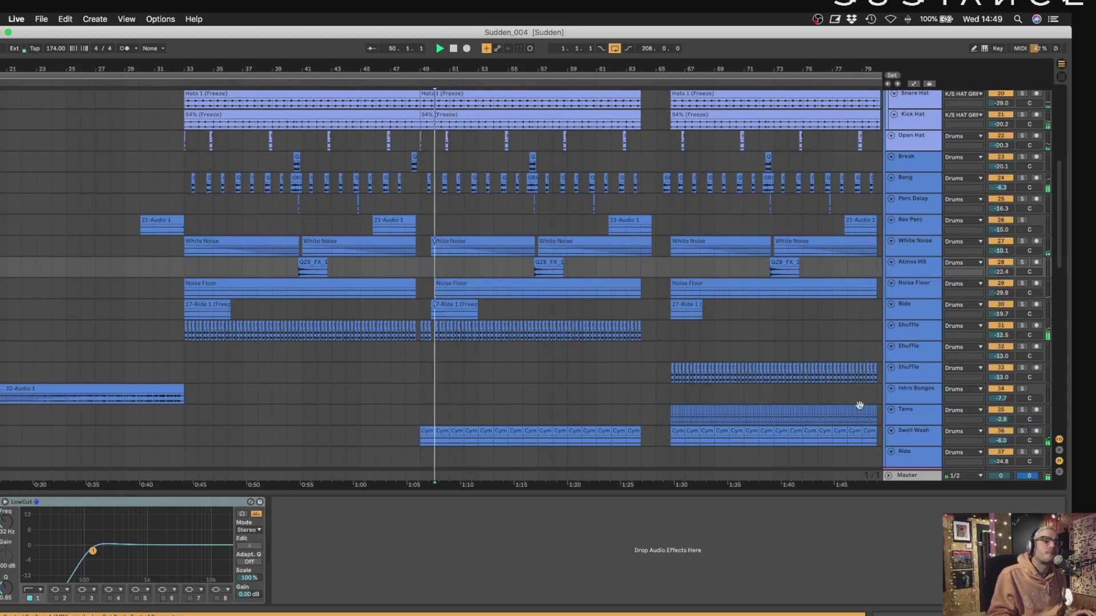
click(649, 292)
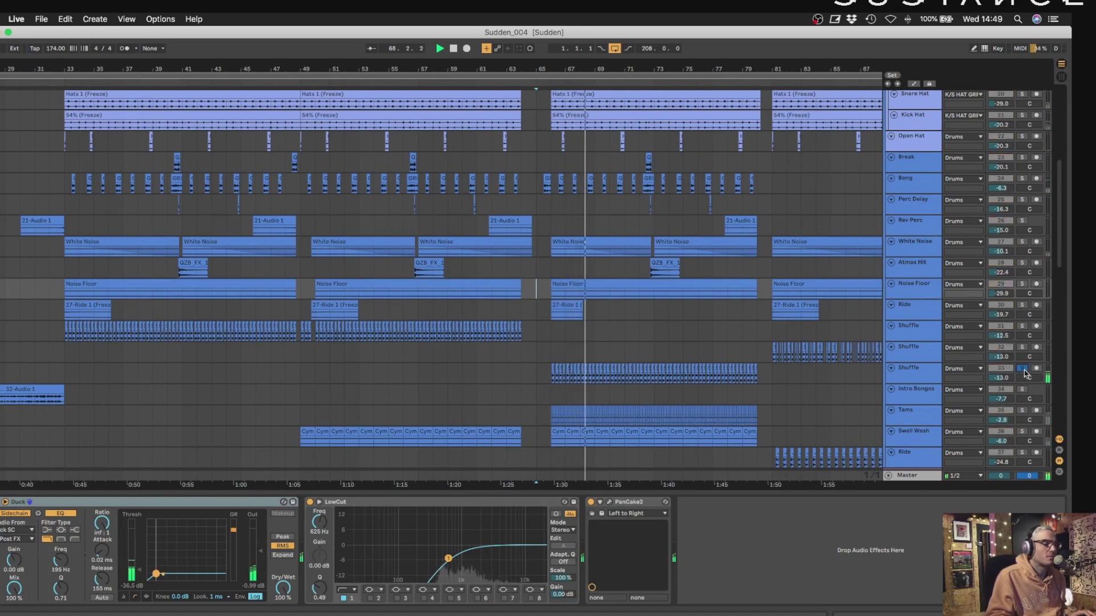
click(1023, 369)
click(1024, 370)
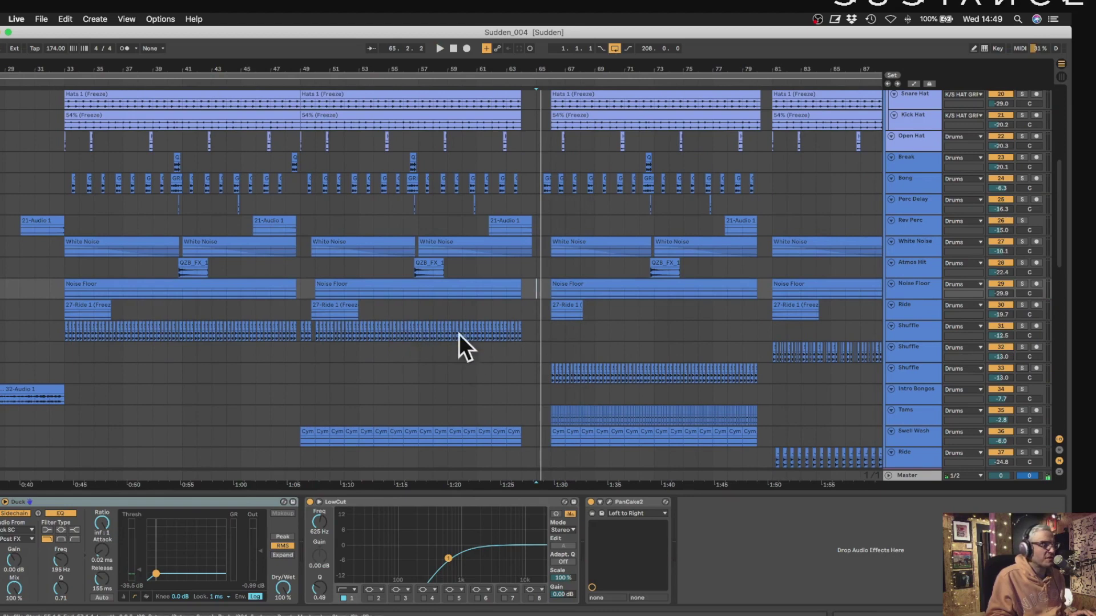
Restart playback at bar 65 and audition the Tams track in solo.
key(space)
click(528, 395)
key(space)
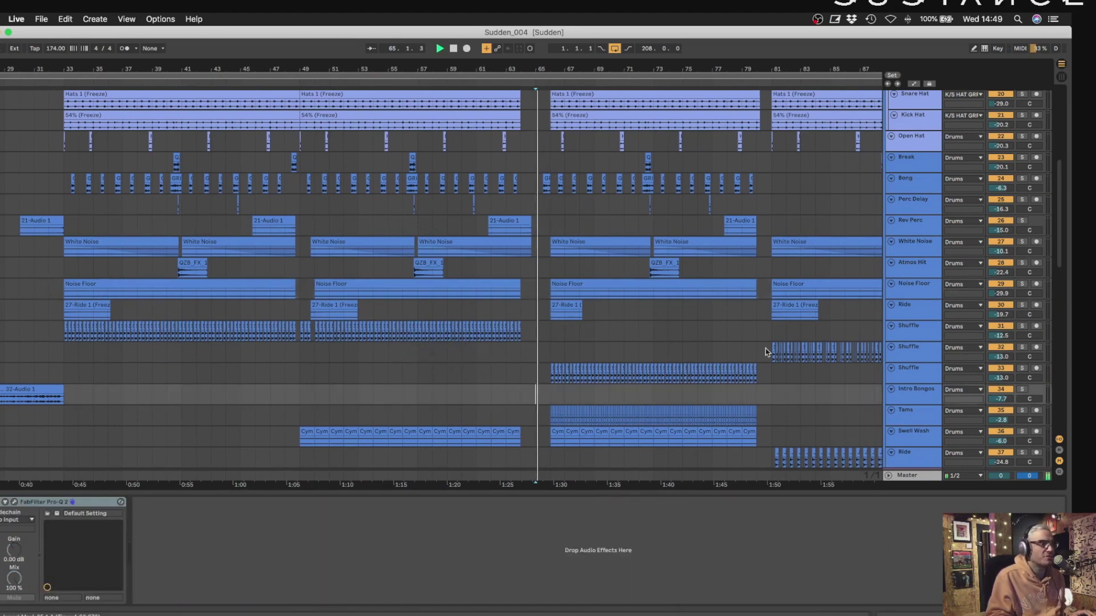
click(1022, 411)
click(1021, 411)
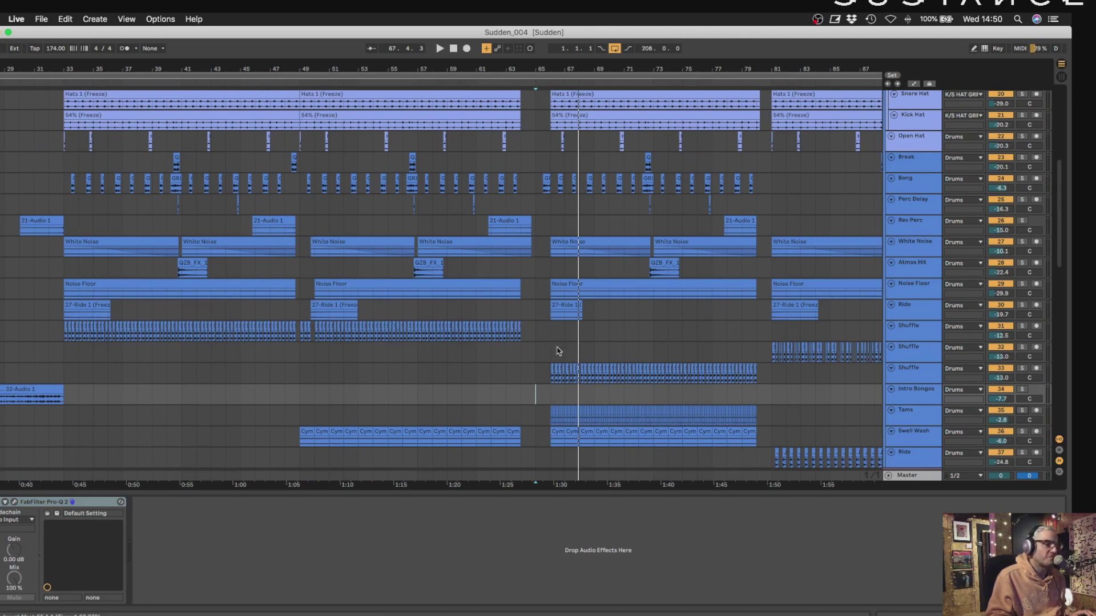
Solo the Tams track again, play it from the start of its clips, and remove the solo.
scroll(617, 379, left, 1)
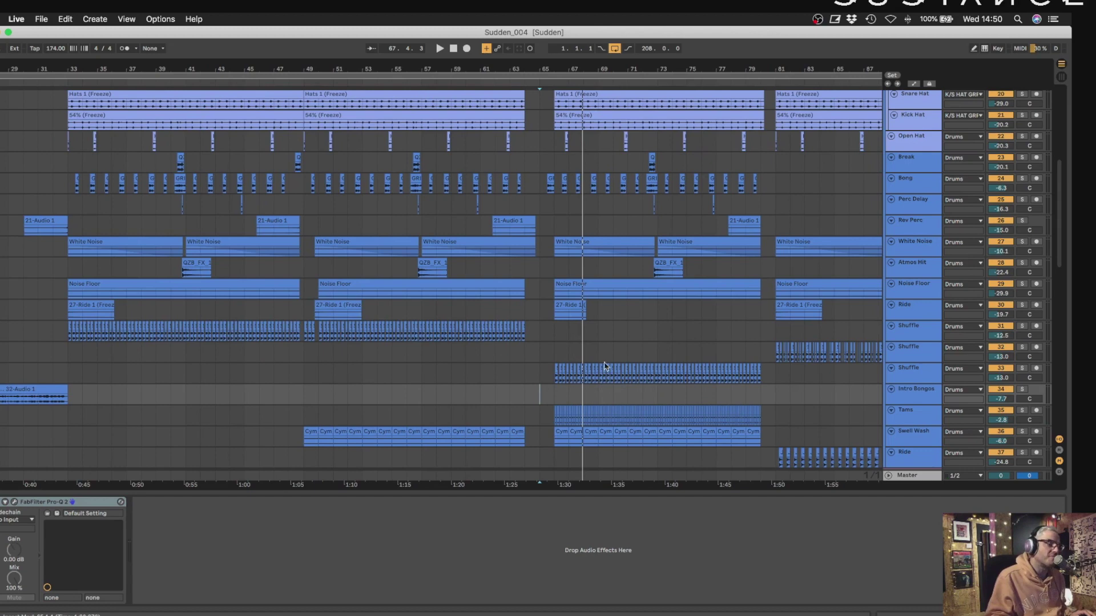
click(1021, 410)
click(993, 412)
key(space)
key(space)
click(557, 422)
key(space)
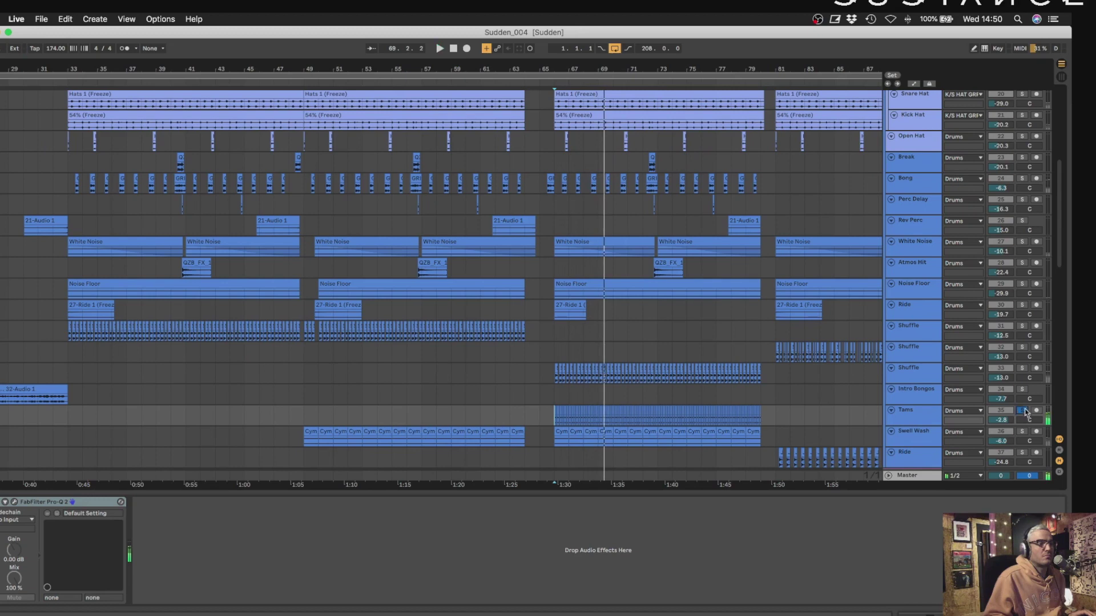
click(1022, 411)
Zoom the timeline in around bar 81 and play the arrangement from there.
drag(818, 64, 623, 64)
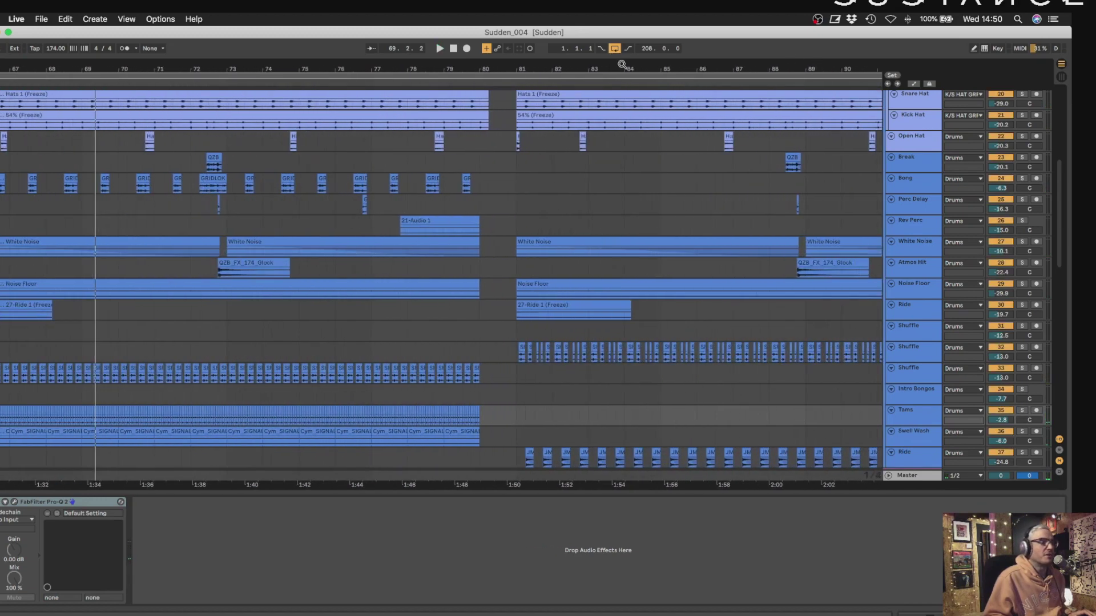
click(521, 205)
scroll(720, 280, down, 3)
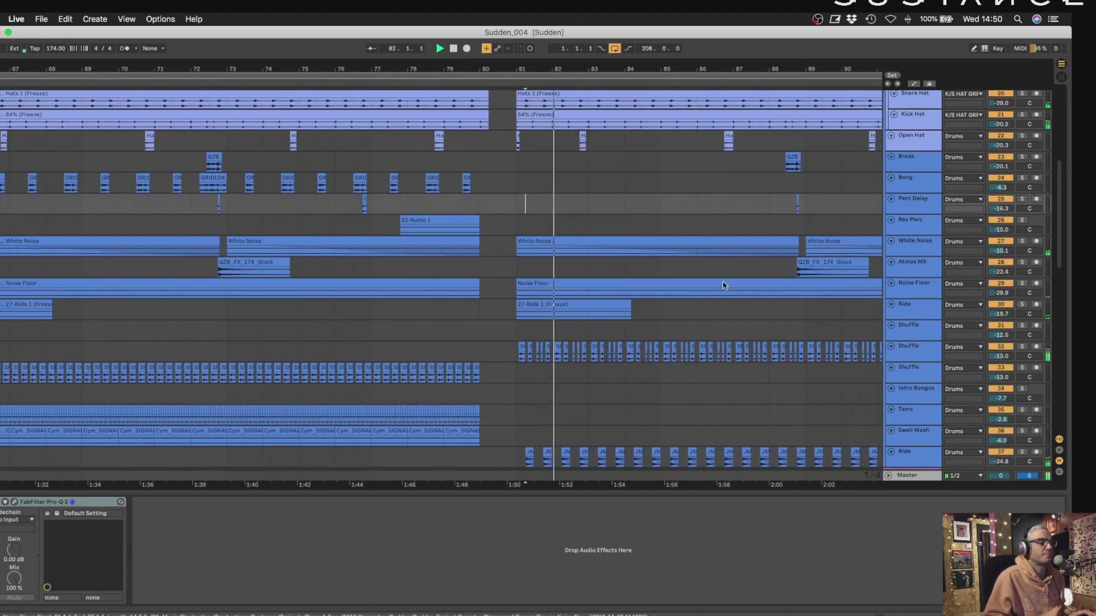
Follow playback from bar 81, auditioning the Hats, Shuffle track 32 and Ride track 37 in solo, and clear the solos.
scroll(720, 280, right, 3)
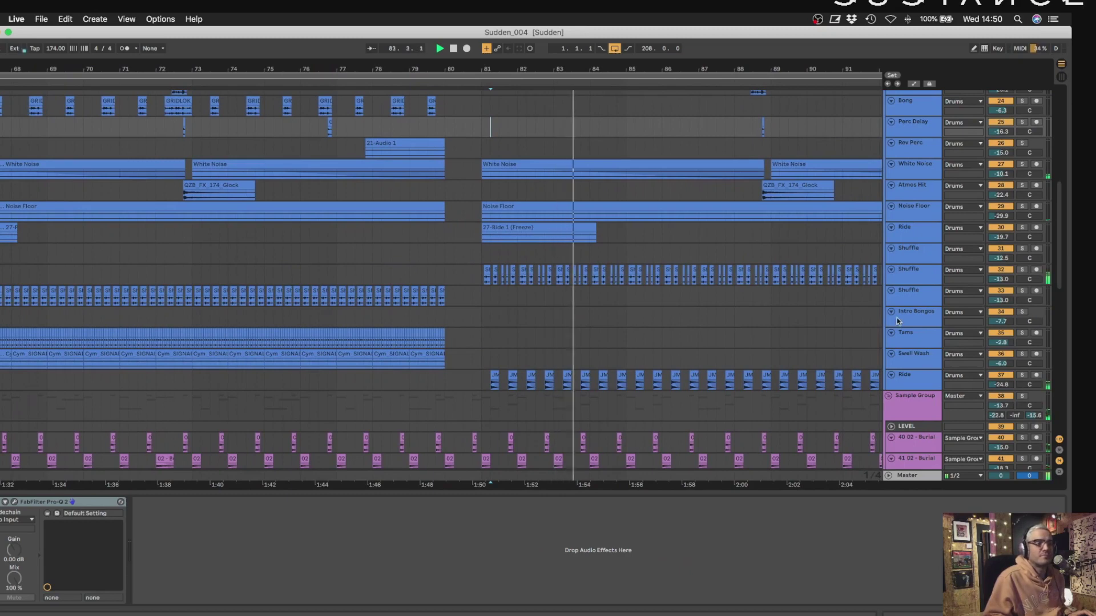
scroll(741, 238, right, 3)
scroll(724, 252, right, 3)
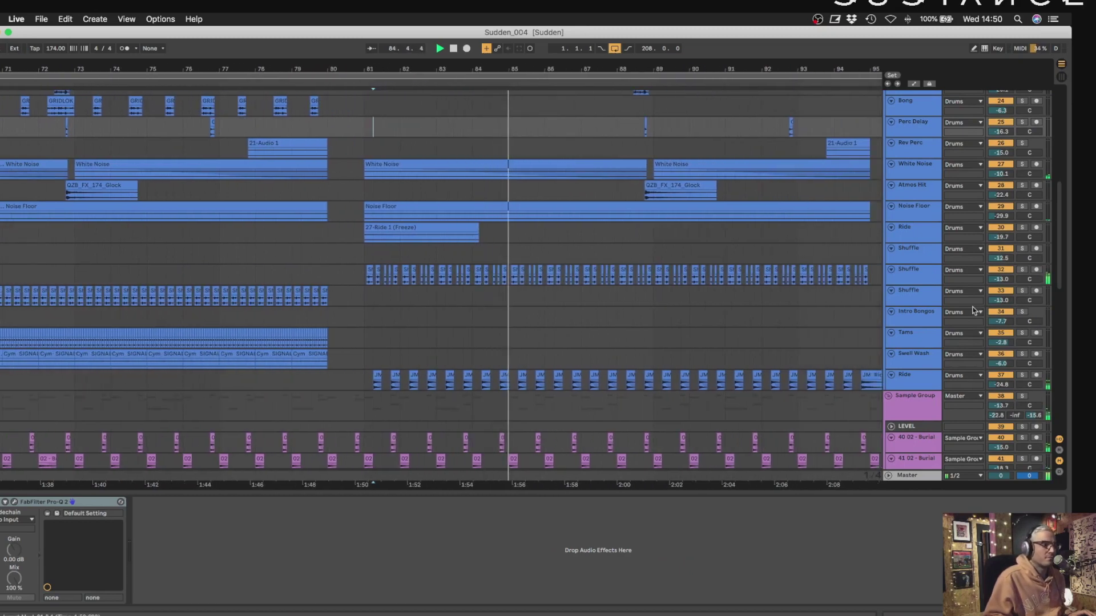
scroll(695, 313, up, 5)
scroll(695, 314, right, 10)
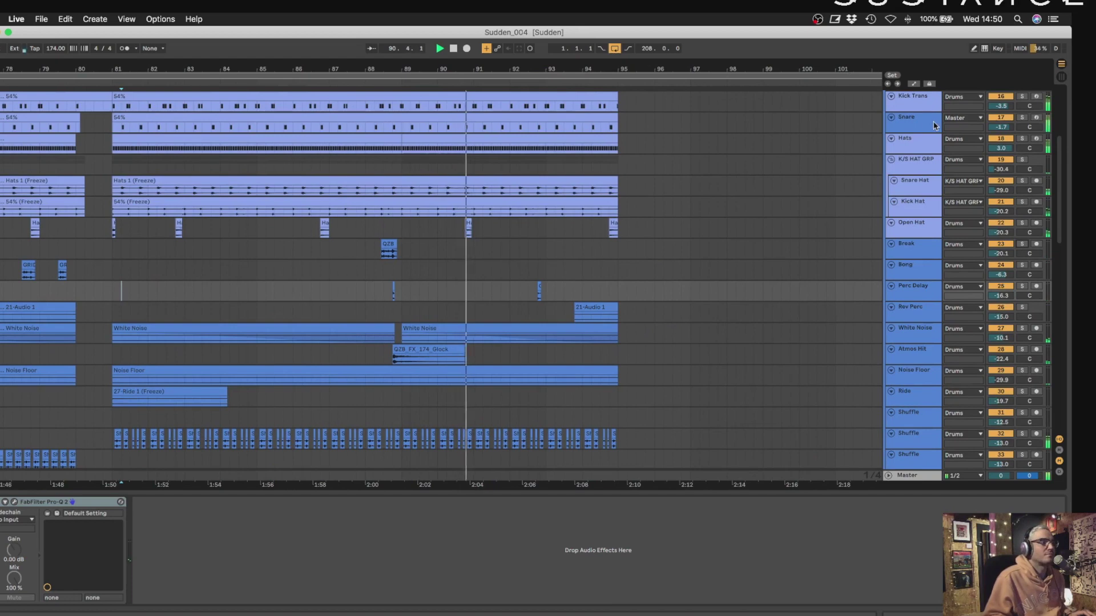
click(926, 160)
click(1023, 138)
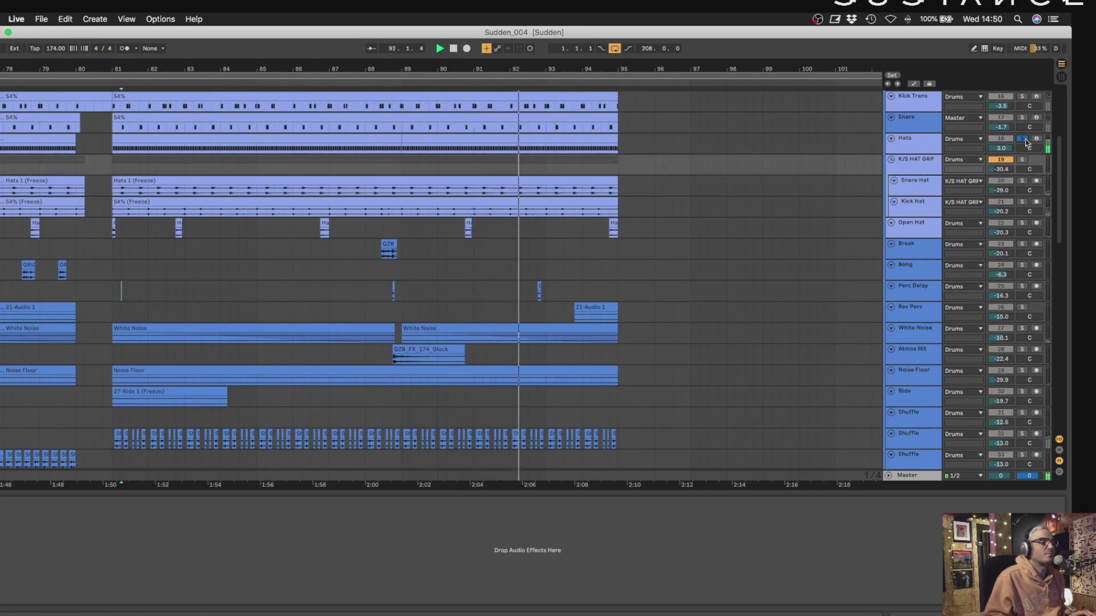
click(1023, 434)
scroll(834, 410, down, 5)
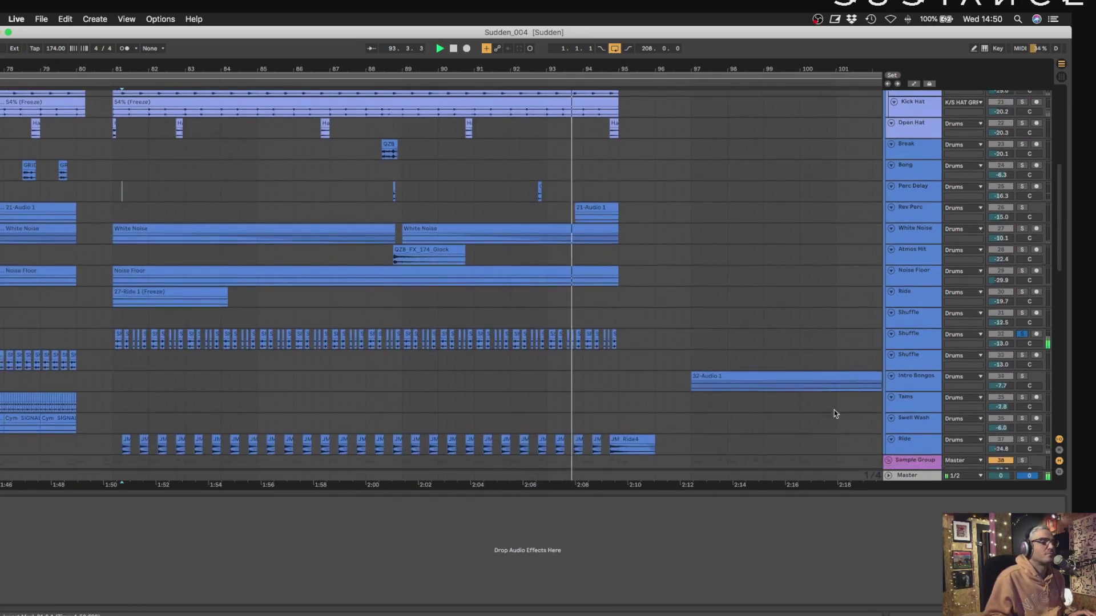
click(1022, 439)
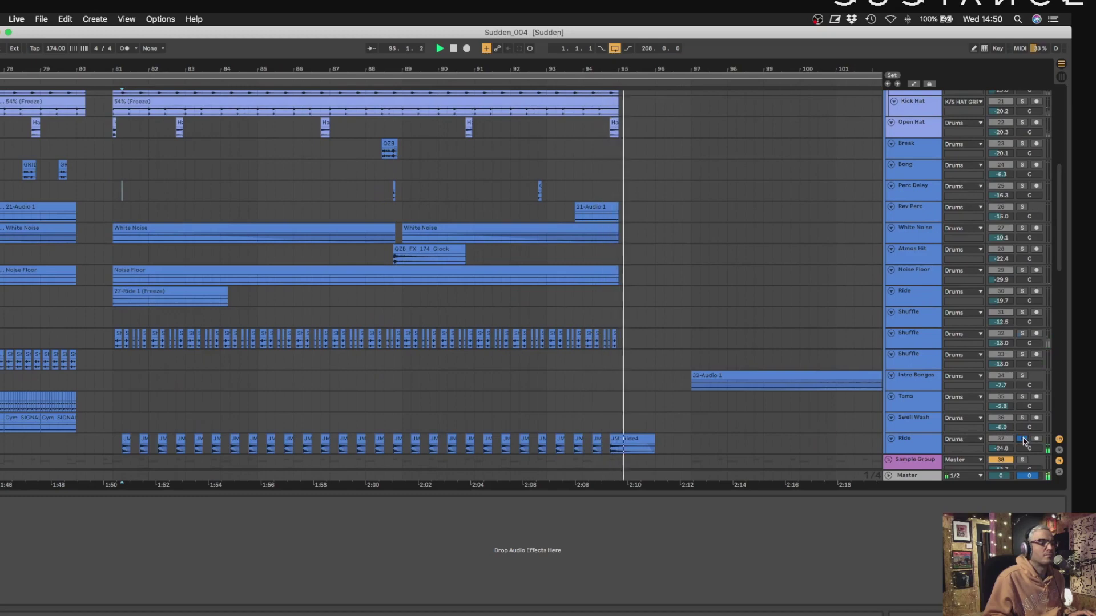
click(1022, 439)
Restart playback at bar 81, show the whole arrangement across the timeline, and stop playback.
key(space)
key(space)
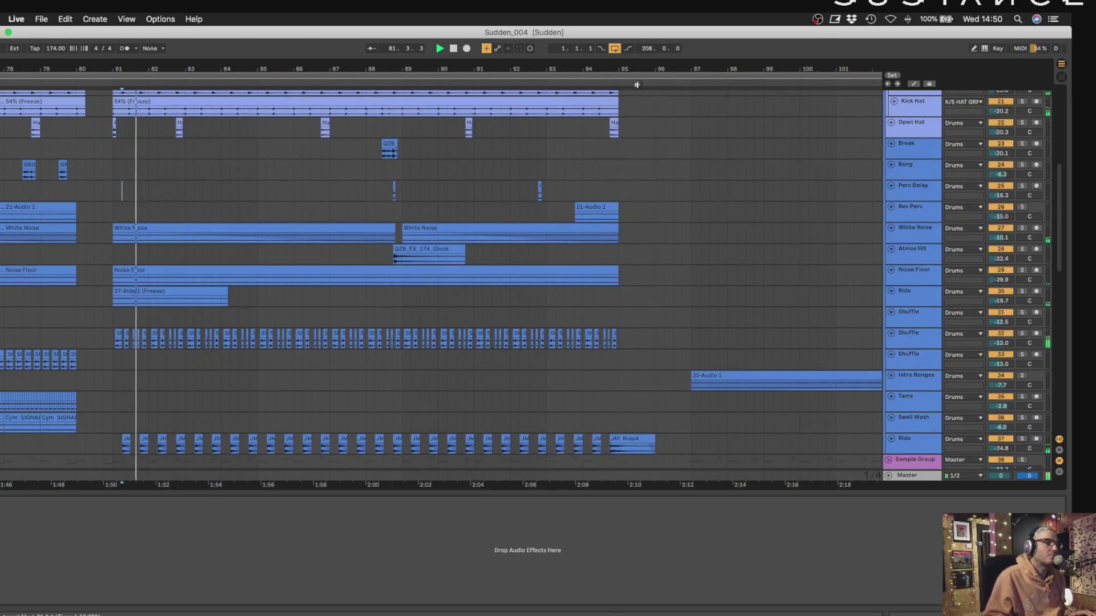
key(w)
scroll(403, 193, down, 5)
key(space)
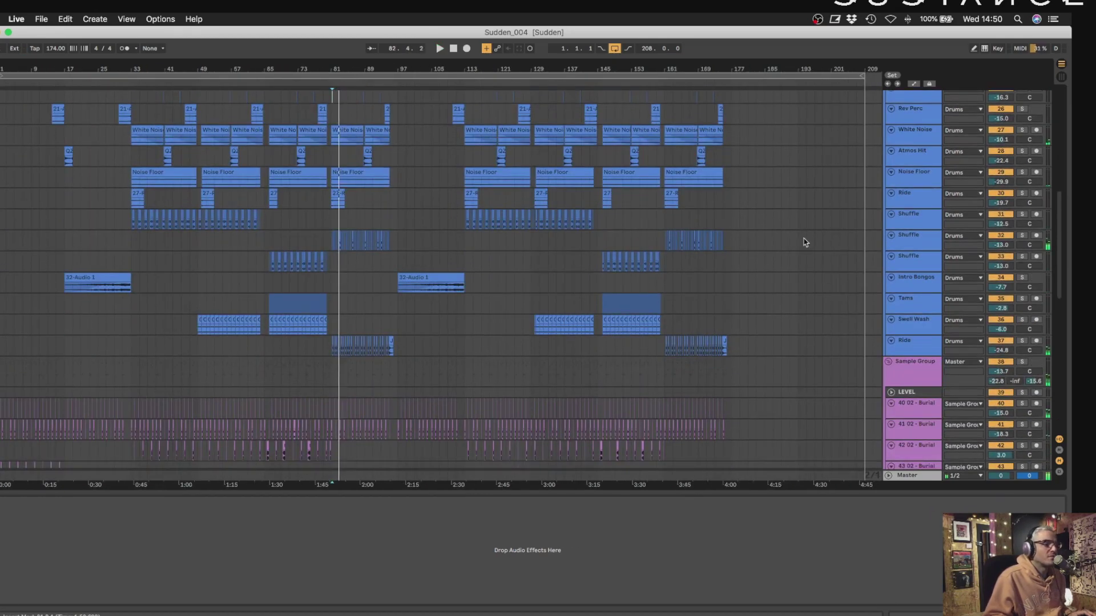
Audition the Intro Bongos track in solo from bar 17 and within its second clip, and remove the solo.
scroll(844, 288, up, 5)
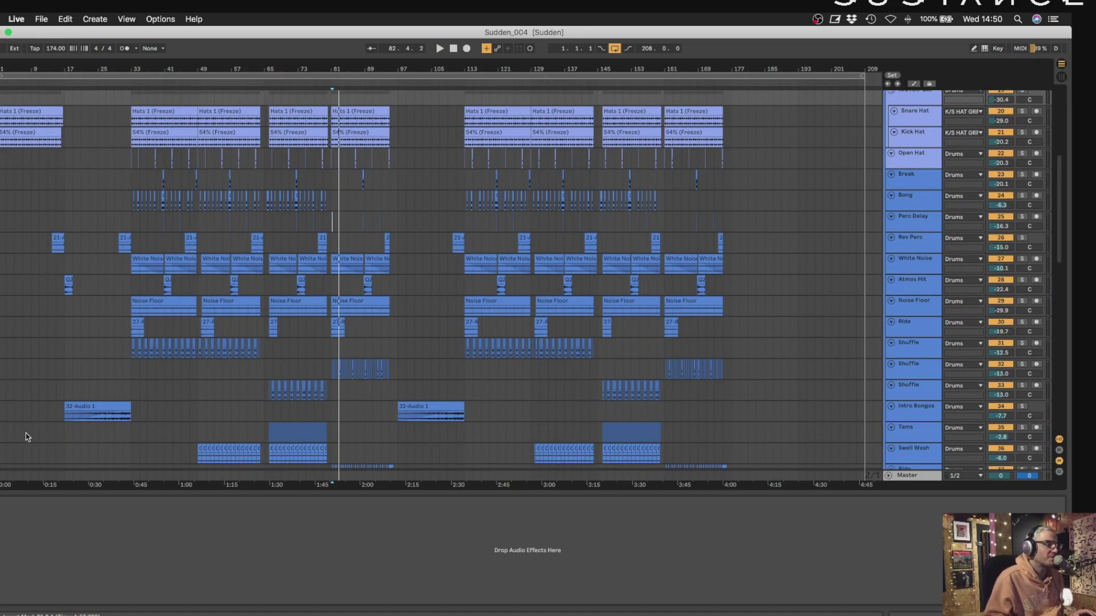
click(67, 410)
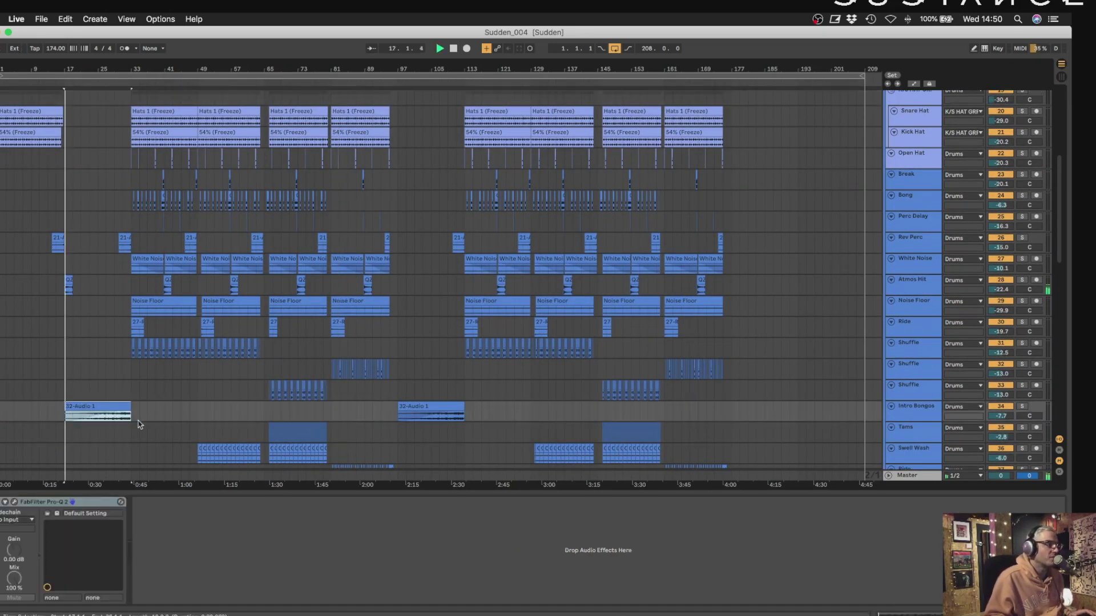
click(1022, 406)
click(441, 427)
key(space)
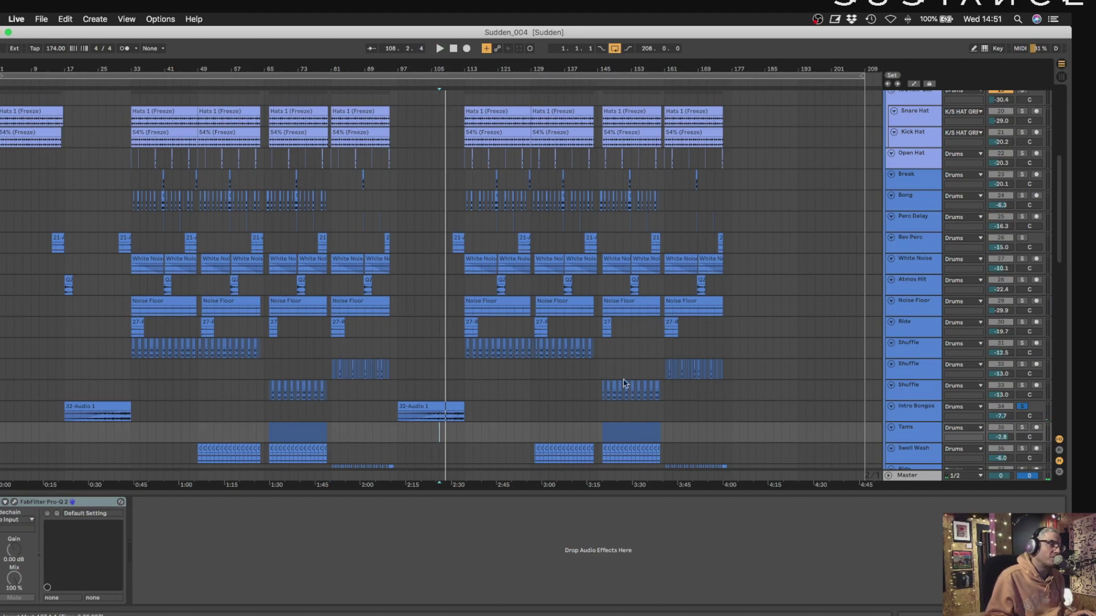
click(1023, 406)
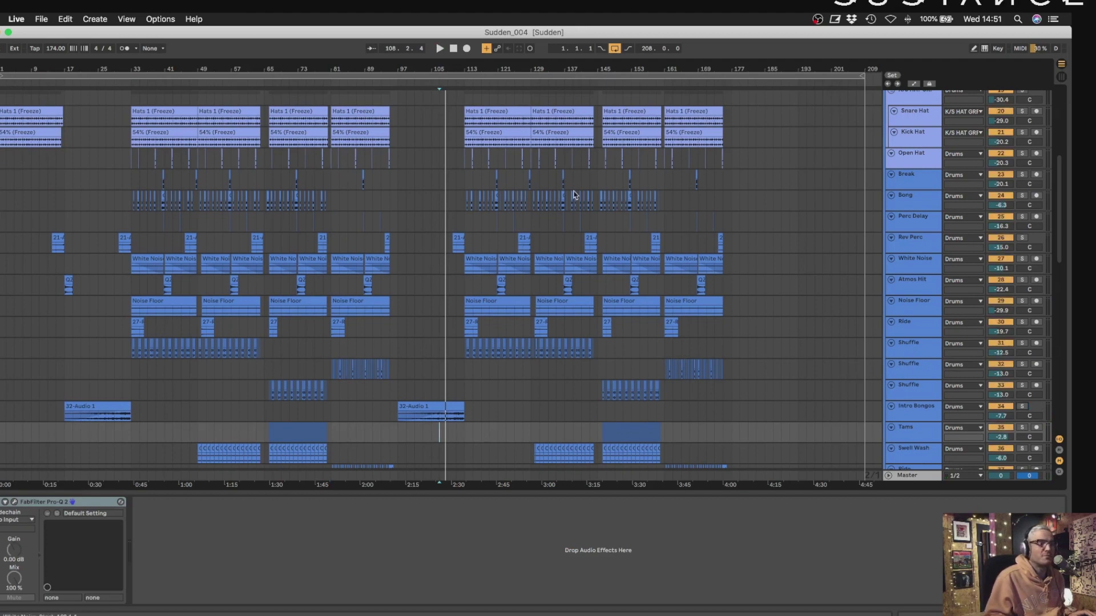
Show the Kick and Snare device chains, and play the arrangement from the intro and from bar 113.
scroll(512, 189, up, 10)
click(921, 243)
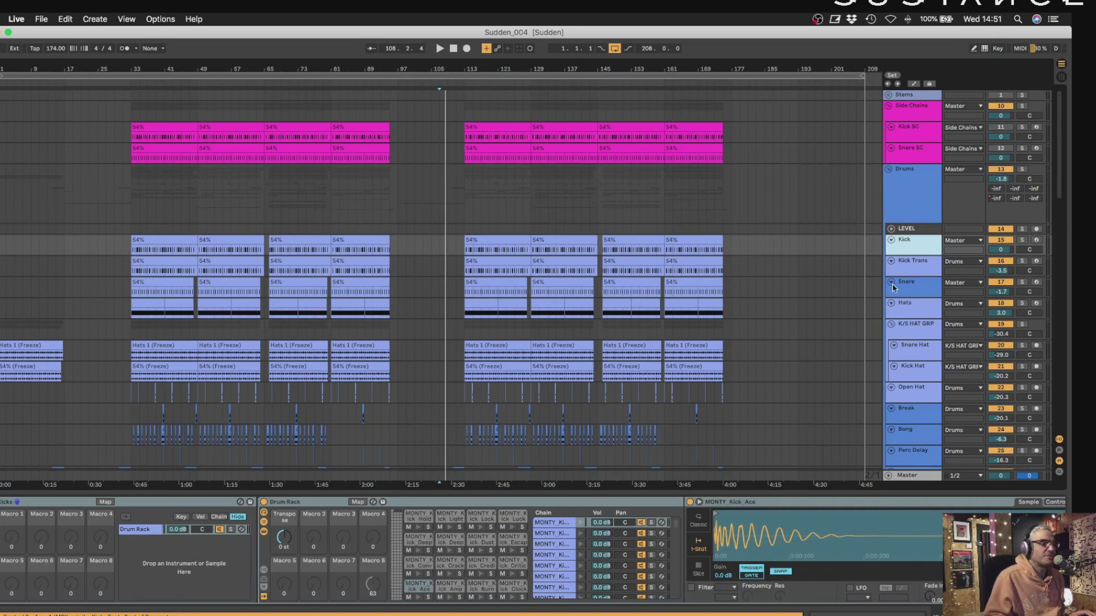
click(929, 290)
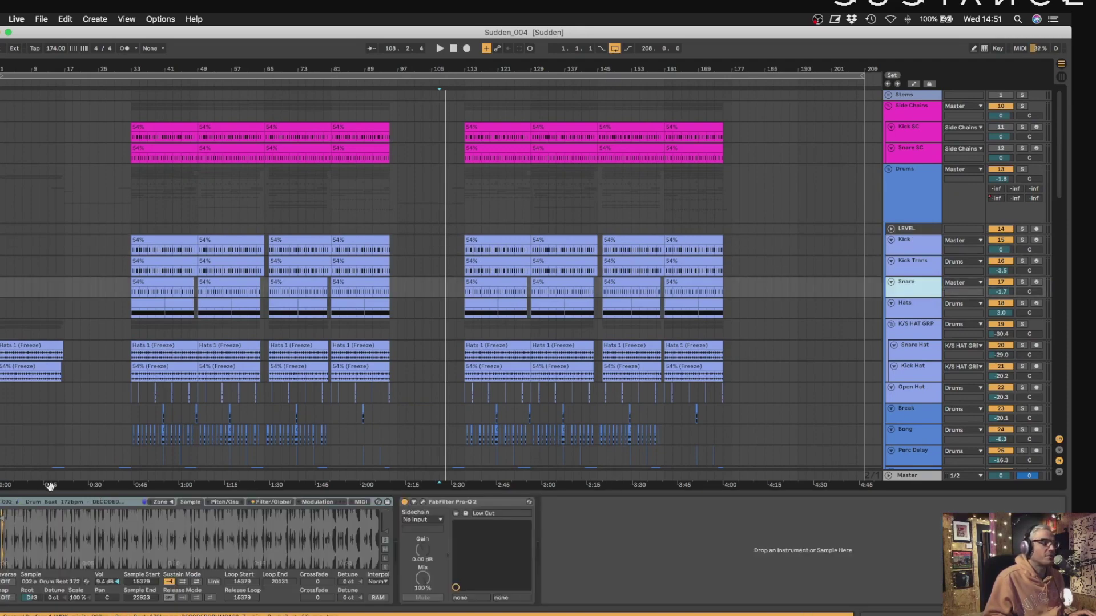
click(81, 483)
scroll(81, 441, down, 4)
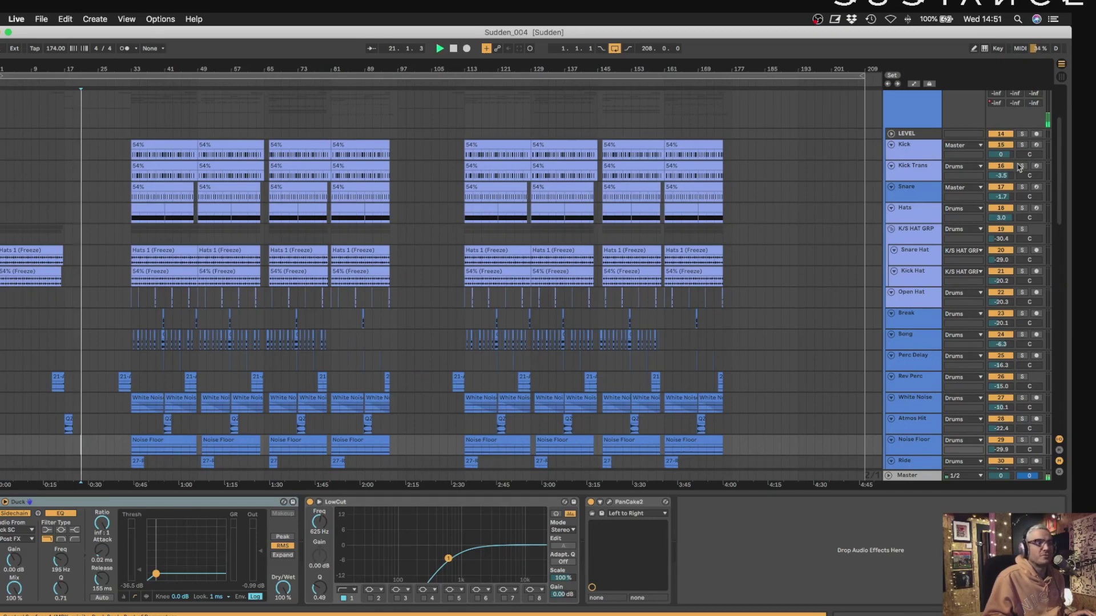
click(460, 158)
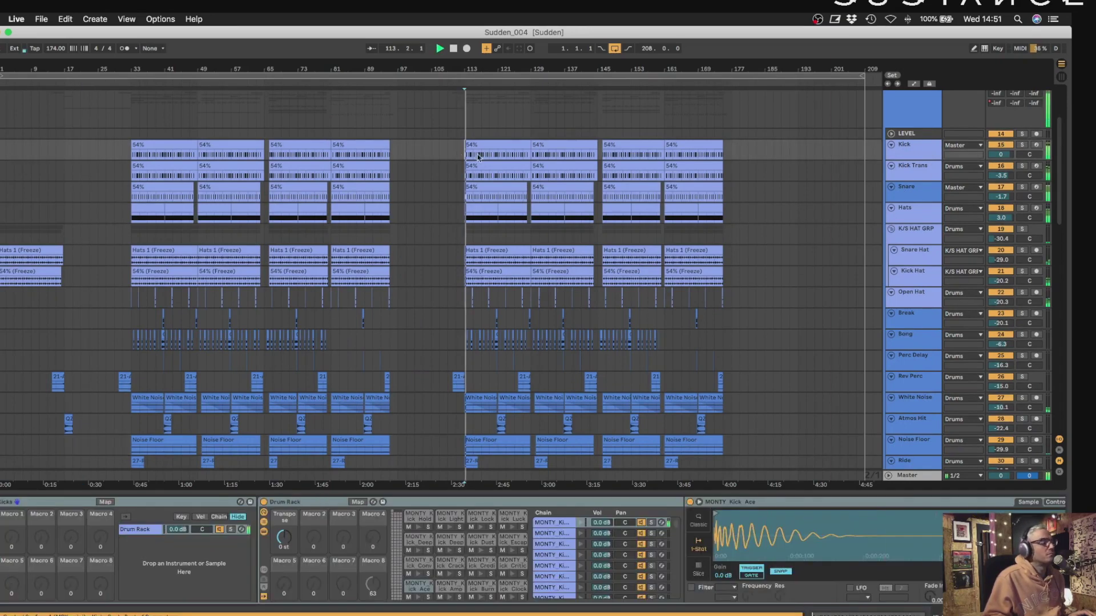
scroll(884, 227, up, 1)
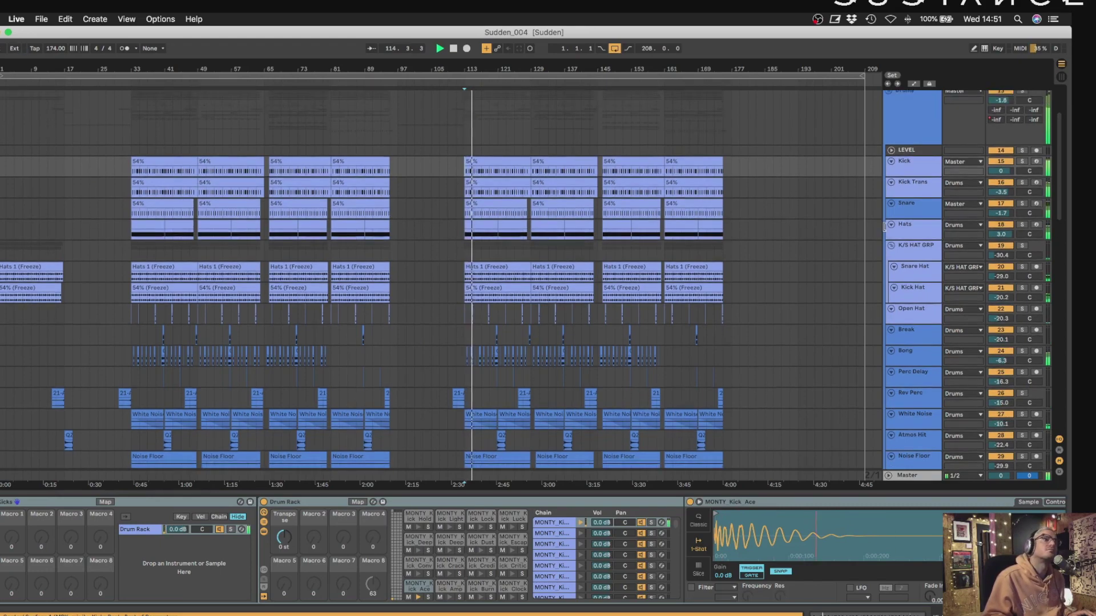
scroll(884, 227, up, 3)
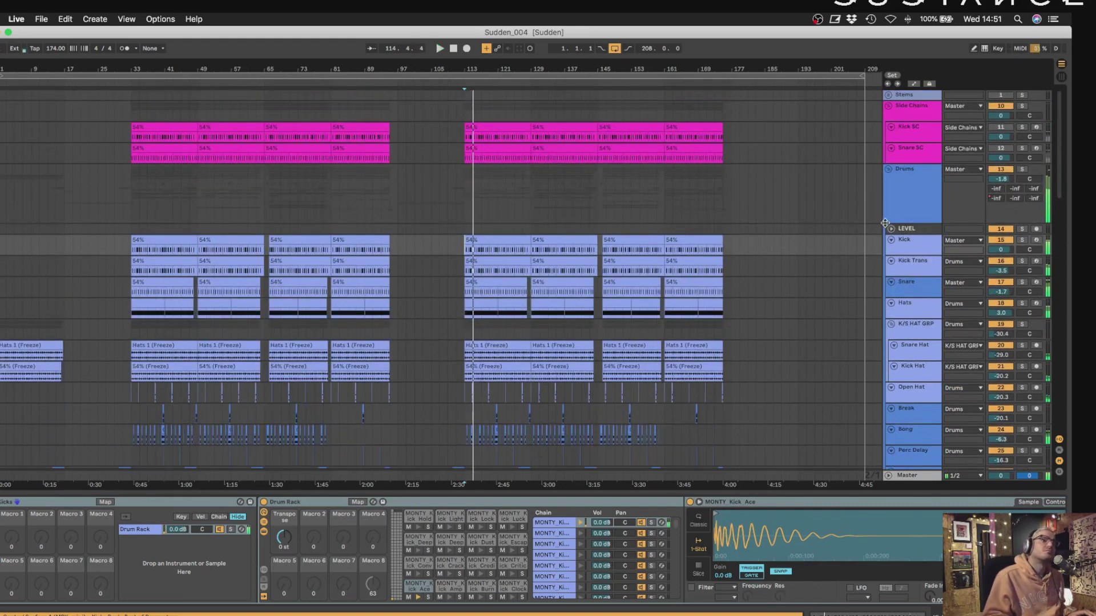
Inspect the Drums group's bx_console SSL 4000 E plug-in, close its window, and fold the Drums group.
click(900, 179)
click(106, 503)
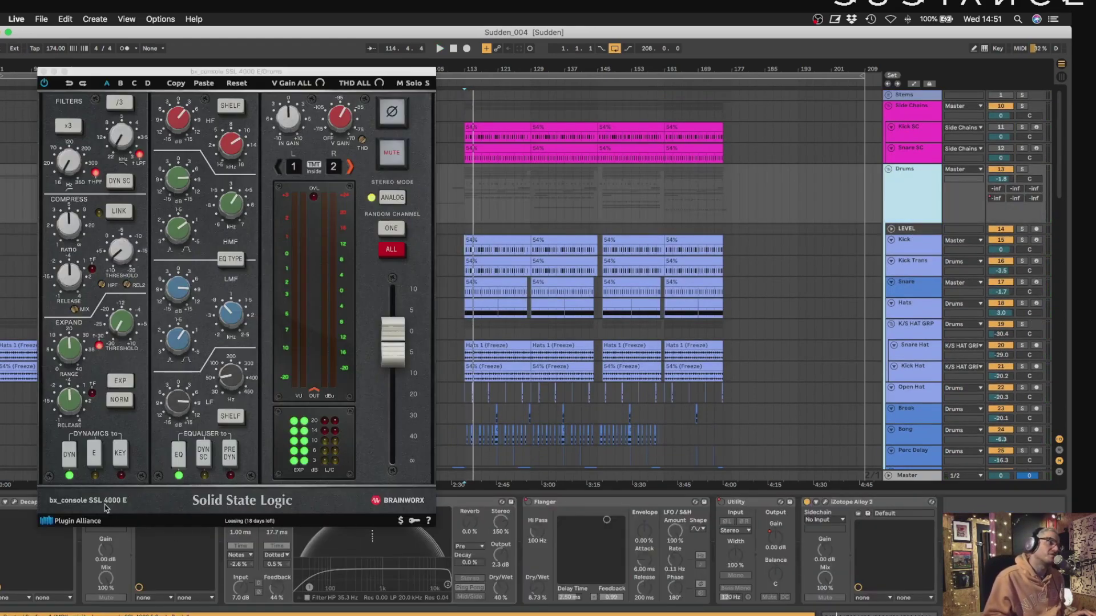
click(44, 72)
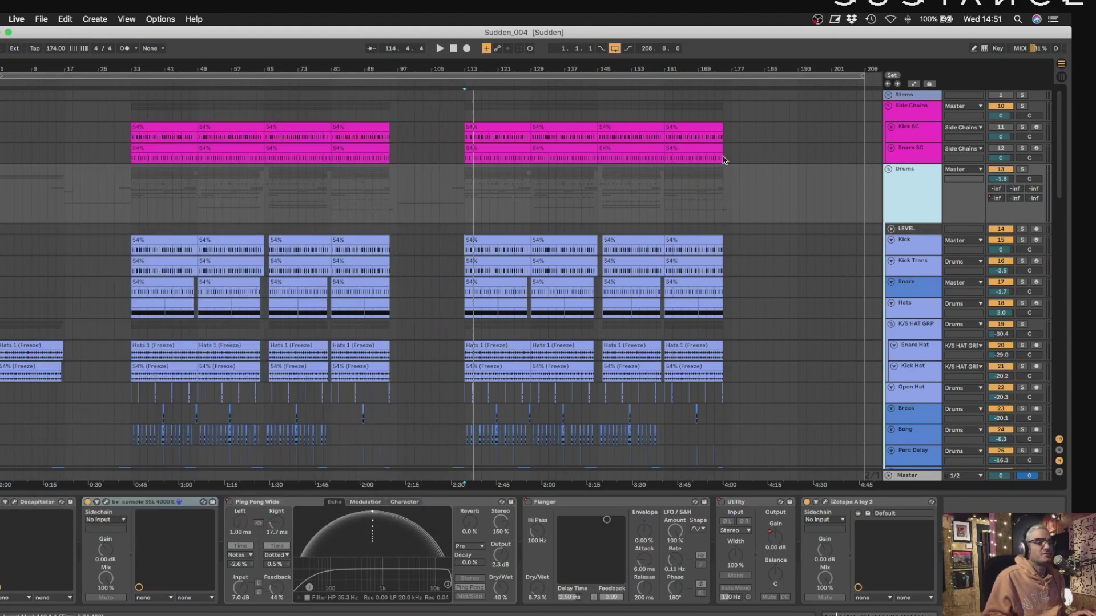
click(888, 169)
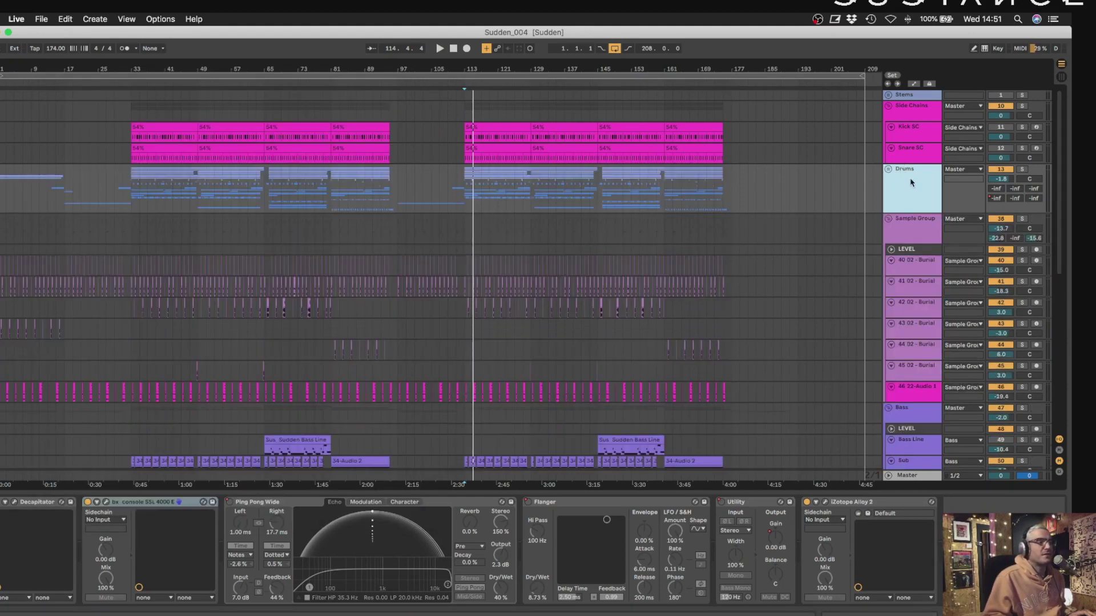
Solo the Sample Group and play it from bar 33 with the timeline zoomed in.
click(134, 240)
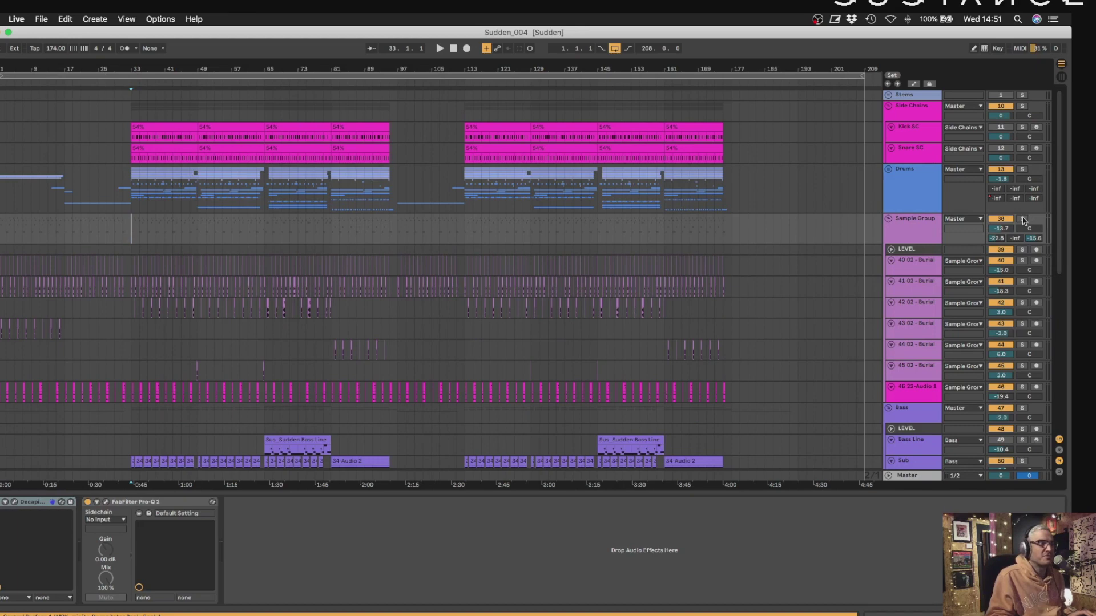
click(1023, 220)
key(space)
drag(136, 68, 136, 109)
scroll(565, 341, right, 4)
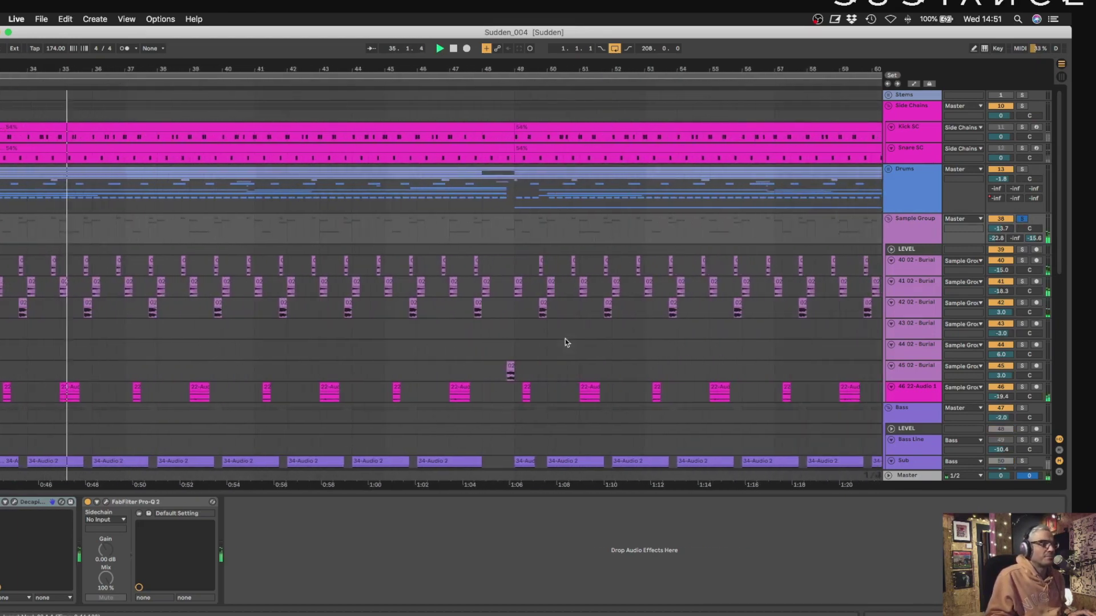
Play the soloed sample tracks from just before bar 49.
click(478, 357)
key(space)
key(space)
drag(501, 353, 533, 357)
scroll(673, 303, right, 8)
scroll(673, 302, right, 5)
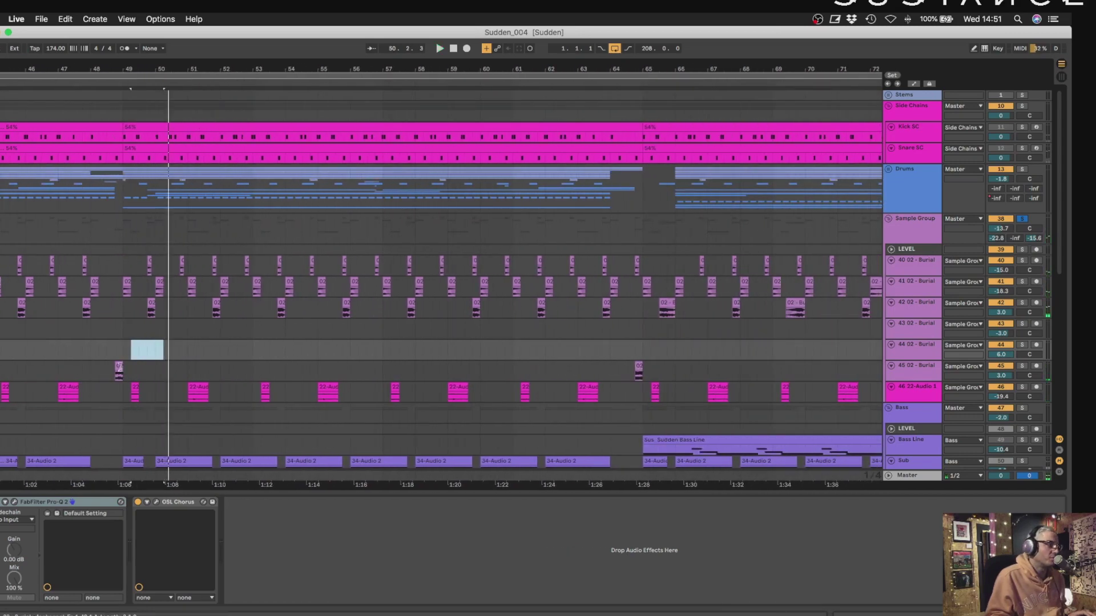
Zoom in on the short Burial - Archangel clip before bar 49 on track 45 and play it repeatedly.
drag(119, 371, 237, 371)
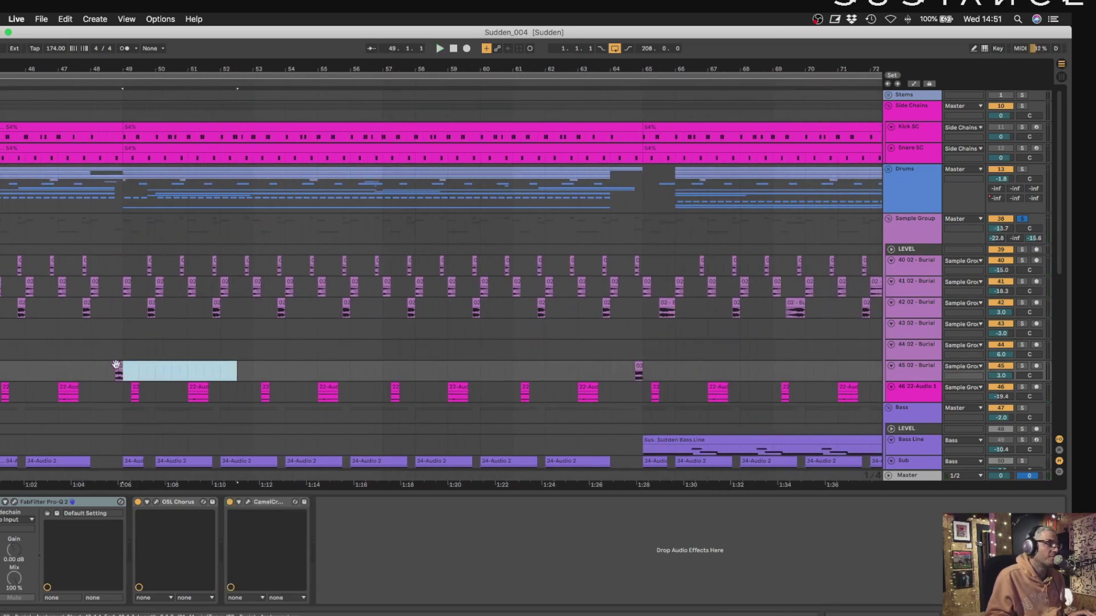
drag(103, 69, 103, 106)
key(space)
click(171, 377)
key(space)
key(space)
key(space)
key(space)
Extend the end of track 45's Burial - Archangel clip to just past bar 51, play it, and undo the extension.
drag(208, 369, 586, 372)
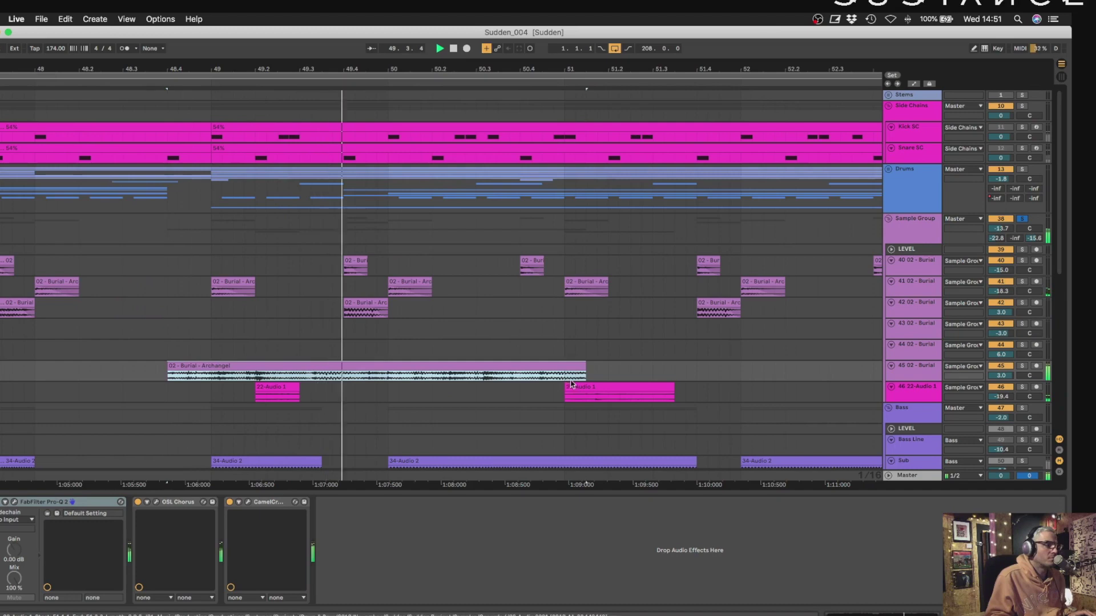
scroll(806, 390, right, 1)
key(space)
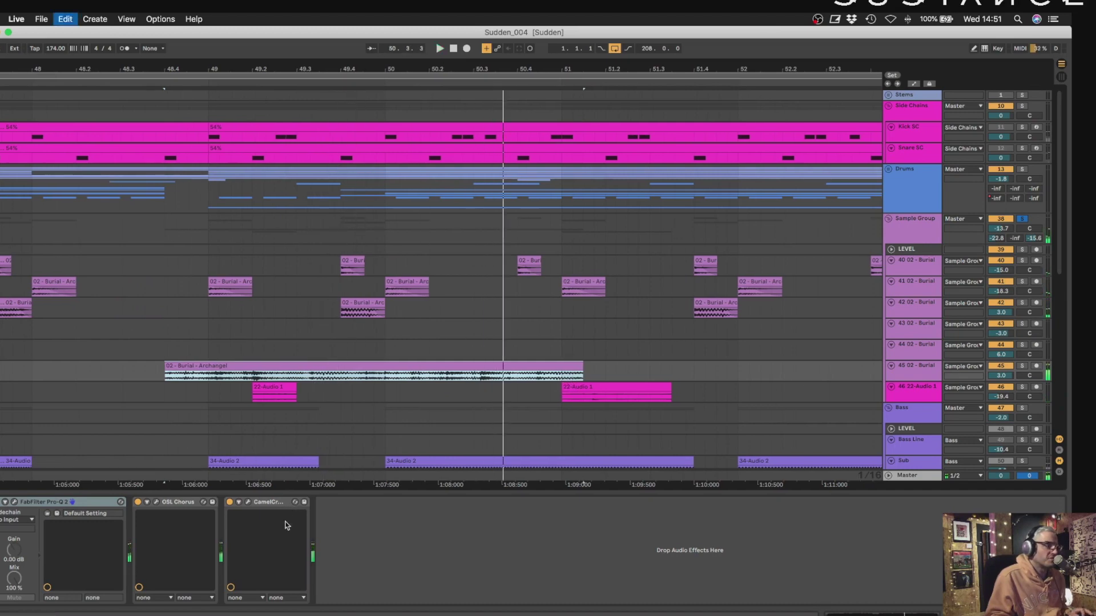
key(super+z)
Open CamelCrusher on track 45, bypass it and OSL Chorus, and play the sample without them.
click(247, 502)
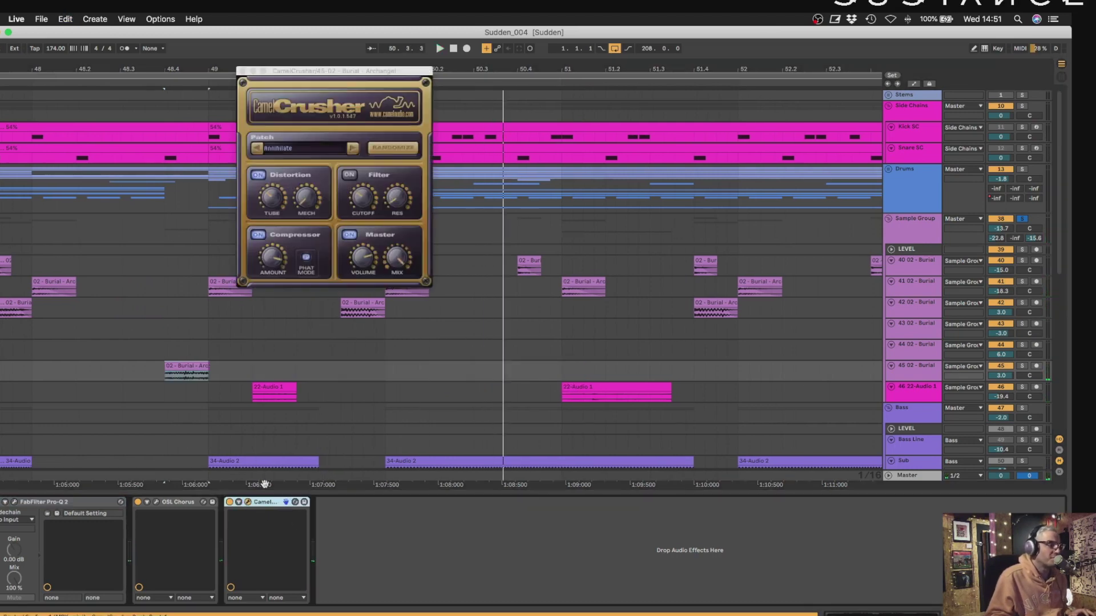
click(230, 504)
key(space)
key(space)
key(space)
Extend track 45's Burial - Archangel clip past bar 51 and back before bar 48, and audition the track in solo.
drag(208, 366, 683, 356)
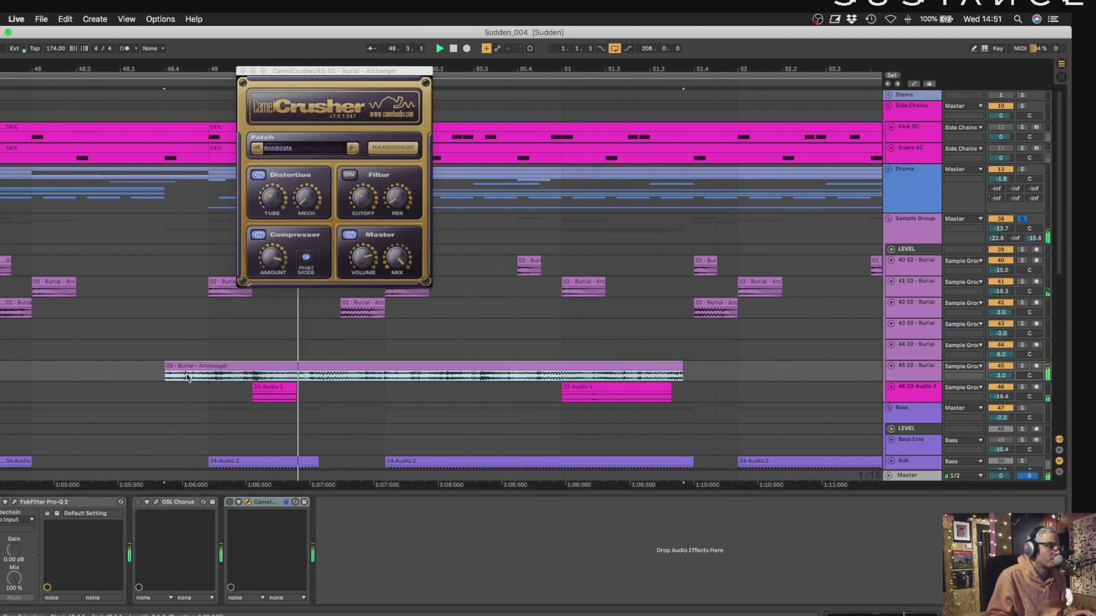
drag(164, 368, 14, 369)
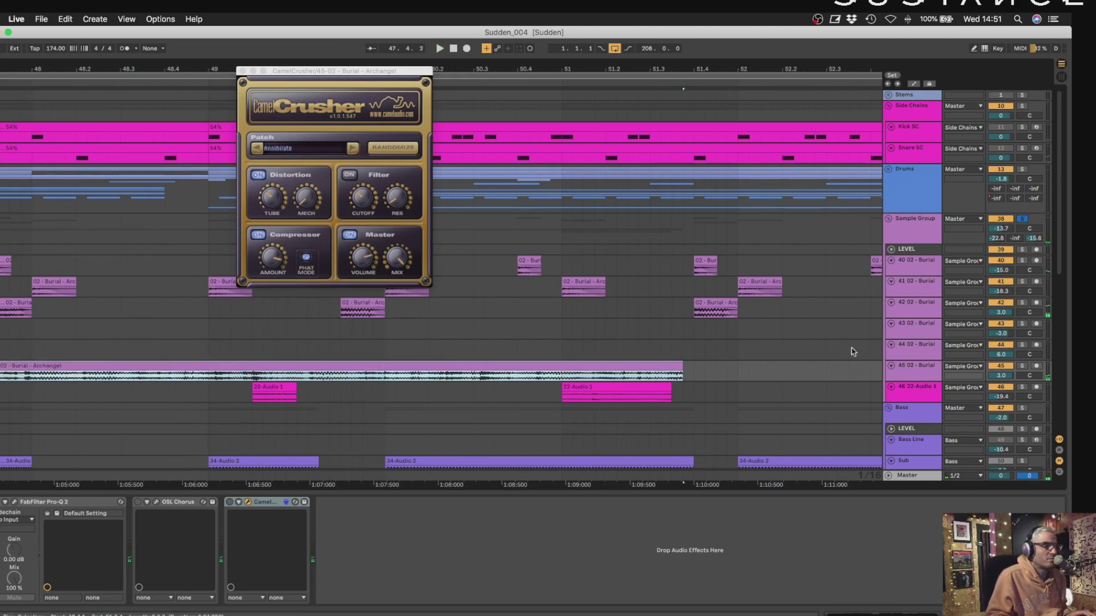
click(1023, 366)
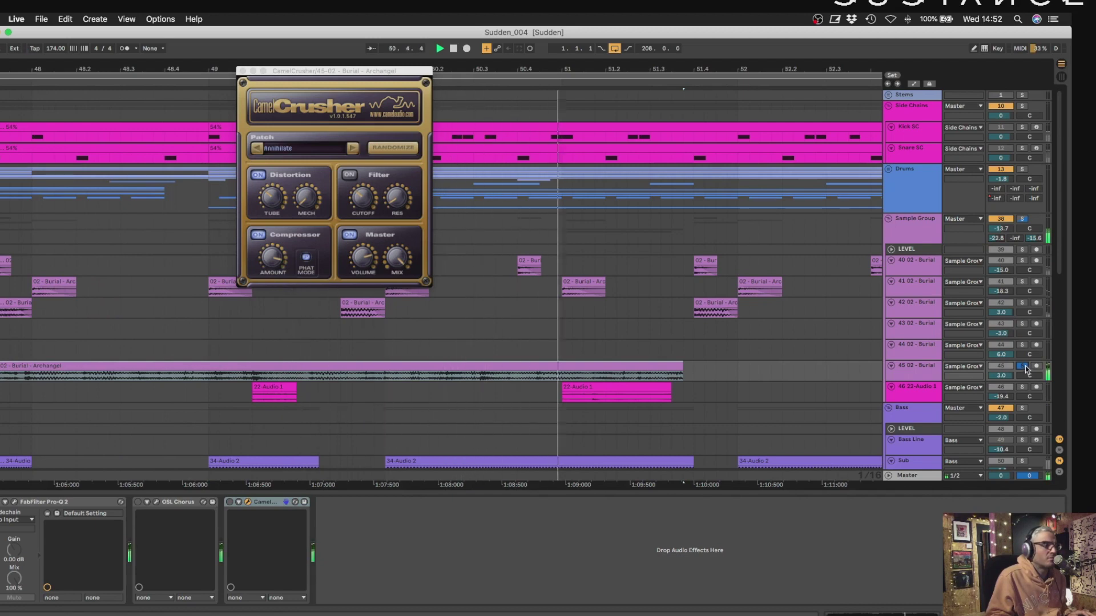
click(1023, 366)
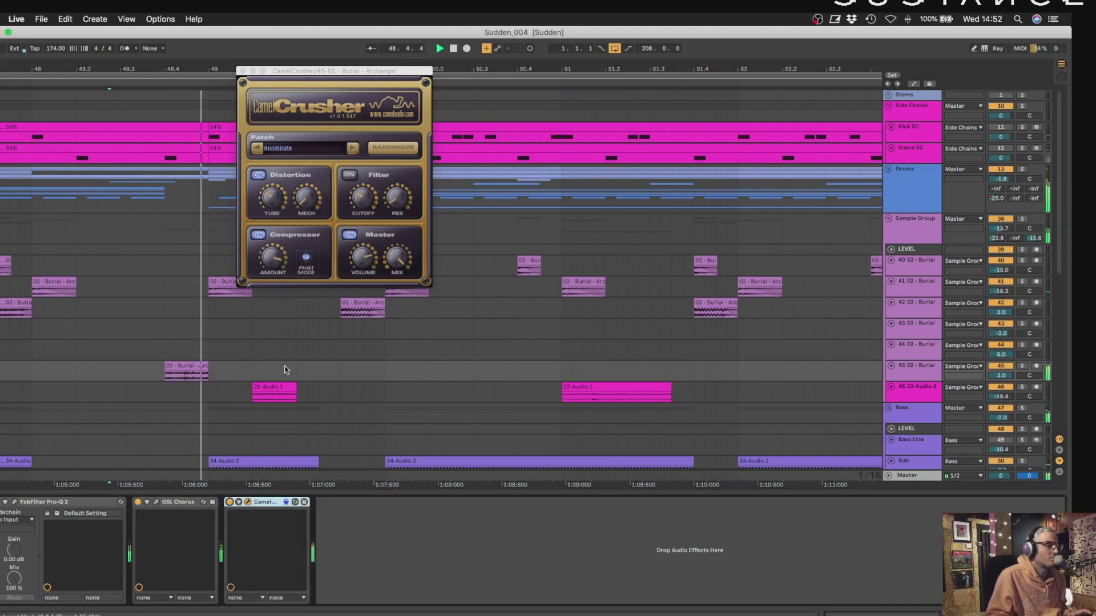
Close the CamelCrusher window and play the arrangement from bar 64 with the timeline zoomed out.
click(243, 71)
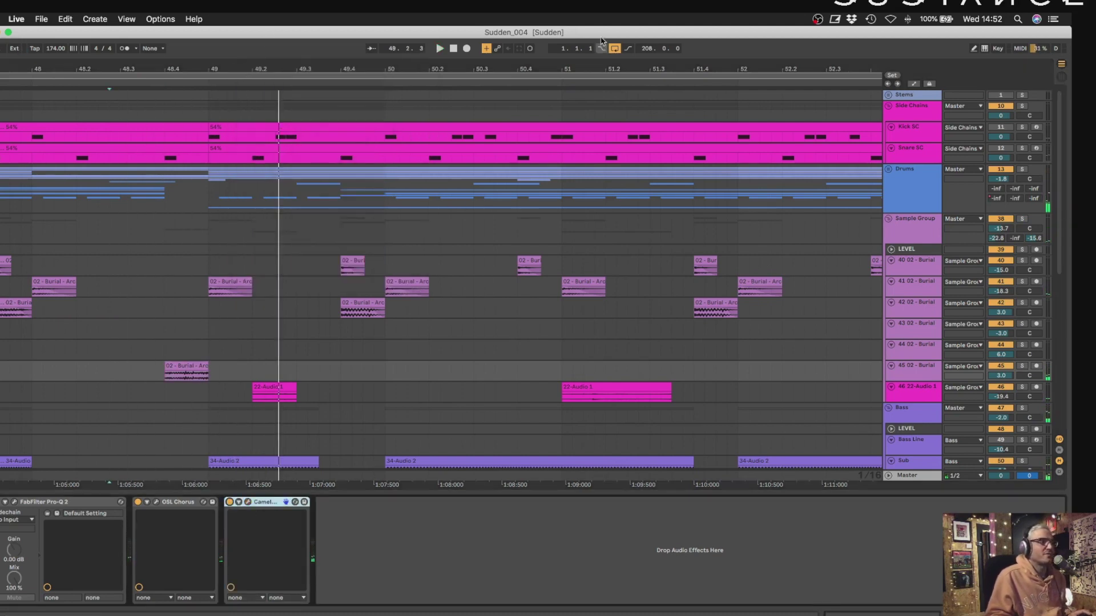
drag(584, 67, 431, 23)
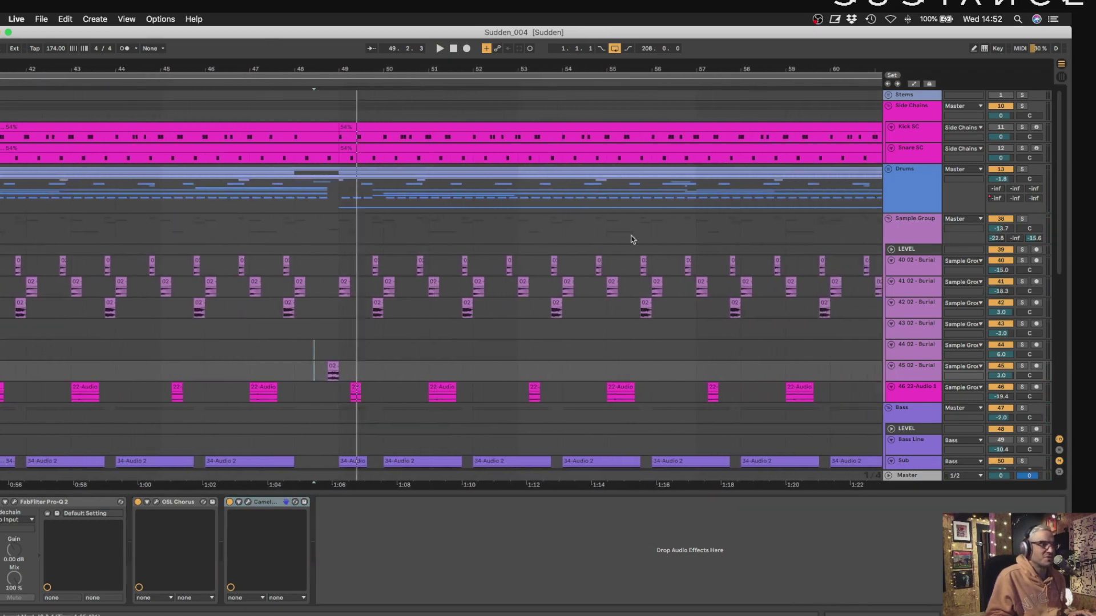
scroll(687, 215, right, 5)
scroll(688, 214, right, 5)
click(496, 326)
key(space)
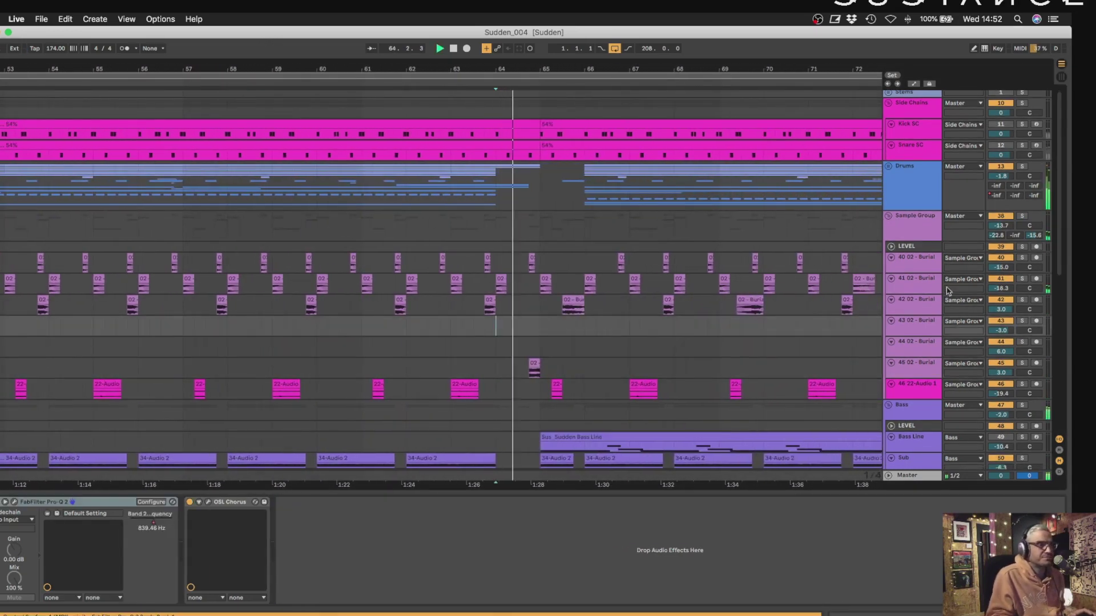
Solo track 42 and audition its Burial clips around bars 65 and 67.
click(1021, 301)
key(space)
key(space)
click(574, 310)
key(space)
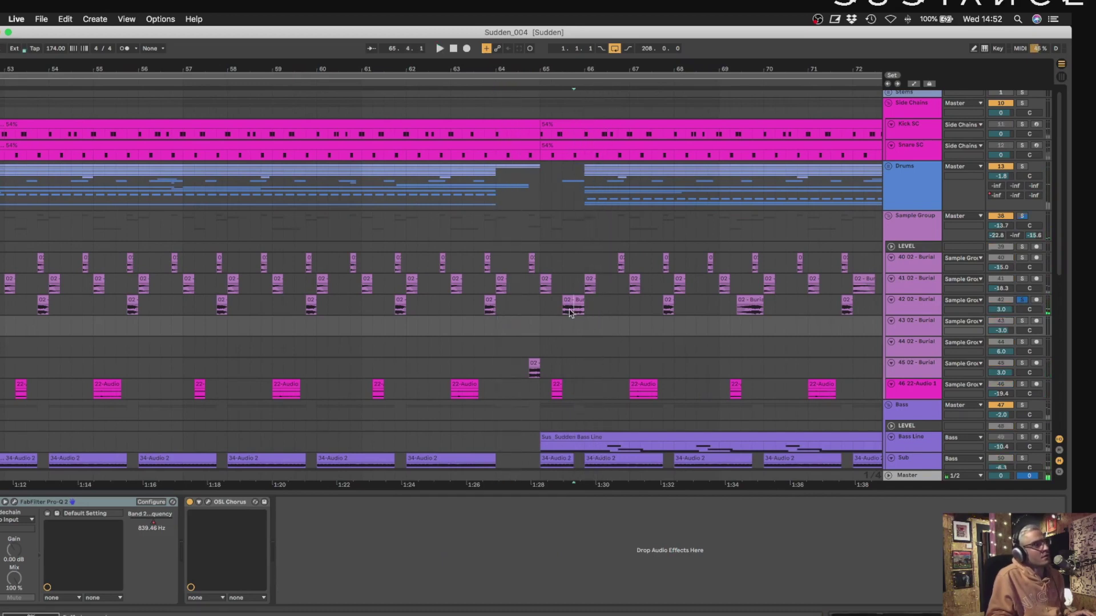
key(space)
click(561, 312)
key(space)
key(space)
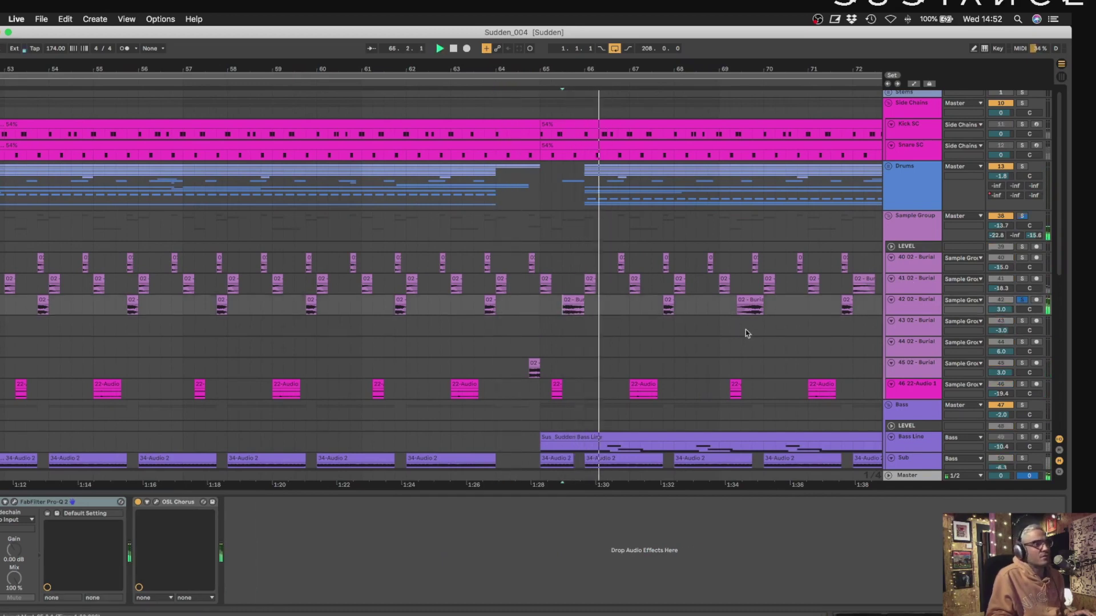
click(664, 309)
key(space)
key(space)
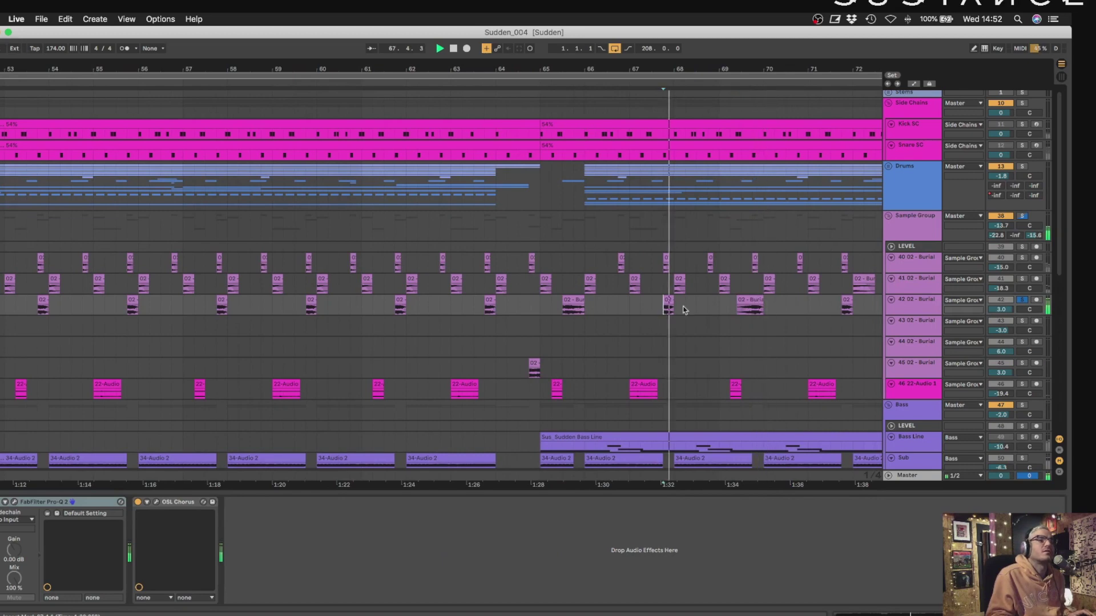
Turn off track 42's solo and play the full arrangement from bar 67 and from bar 81.
click(1022, 301)
key(space)
key(space)
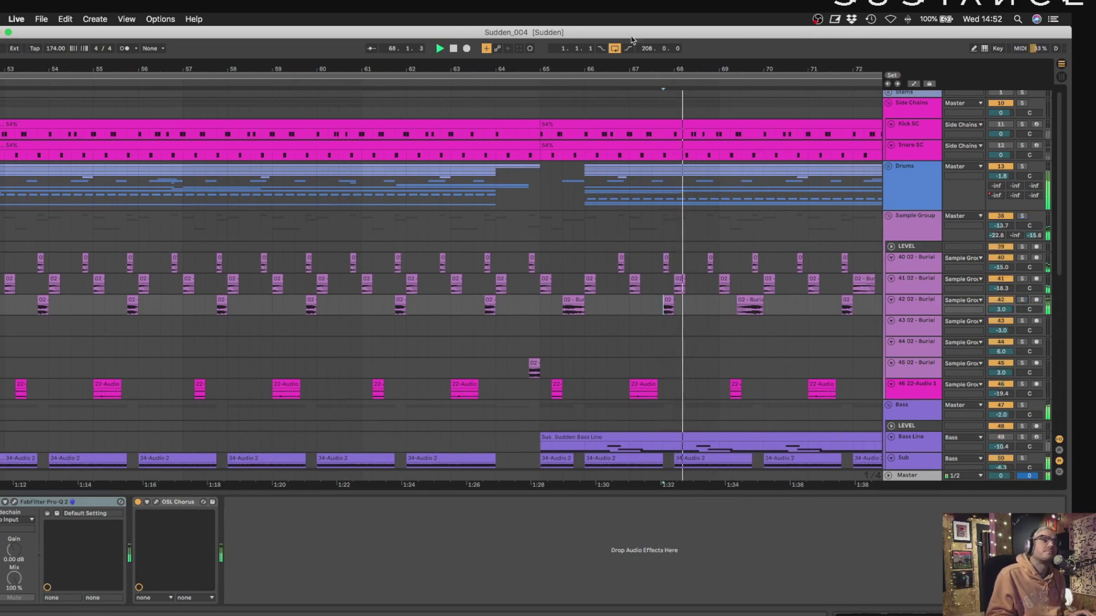
key(space)
drag(648, 73, 393, 72)
click(472, 352)
key(space)
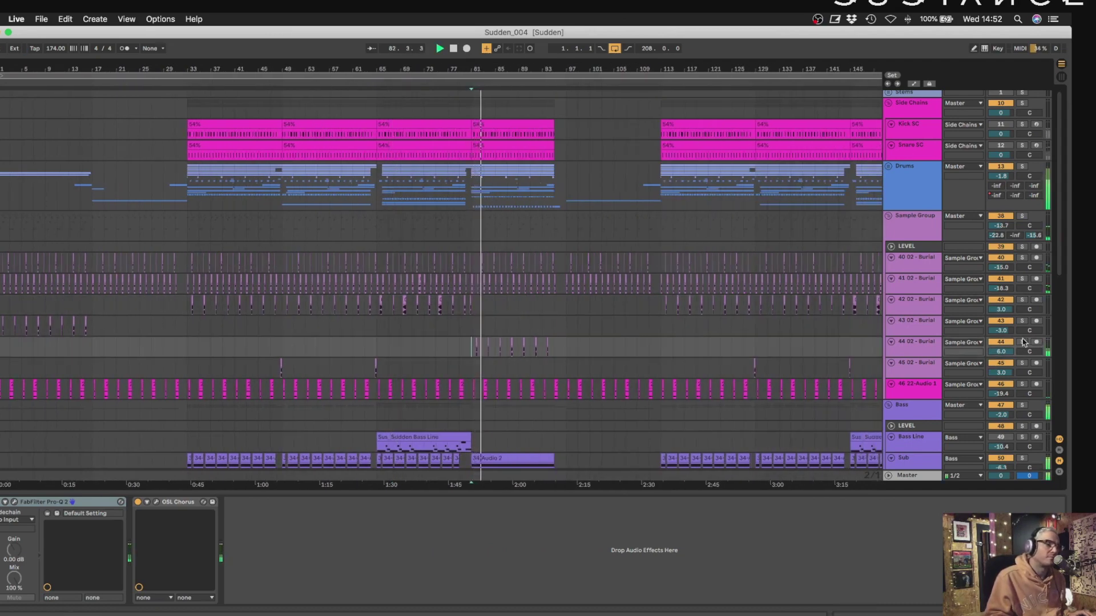
Collapse the Sample Group and solo the Bass group, playing it from bars 81 and 33.
click(888, 216)
scroll(628, 292, down, 5)
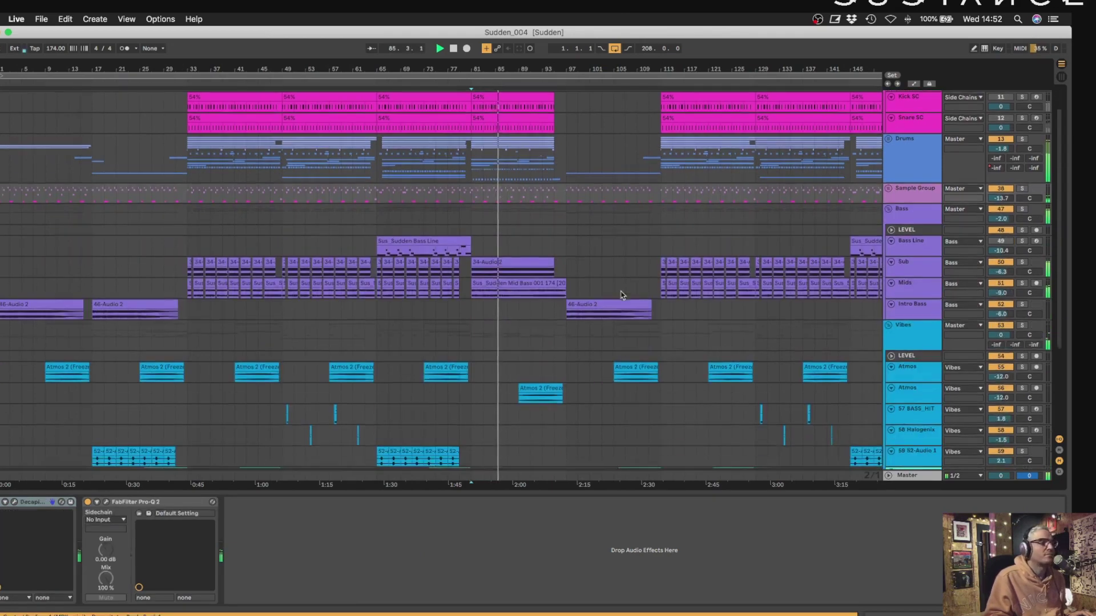
scroll(591, 295, up, 1)
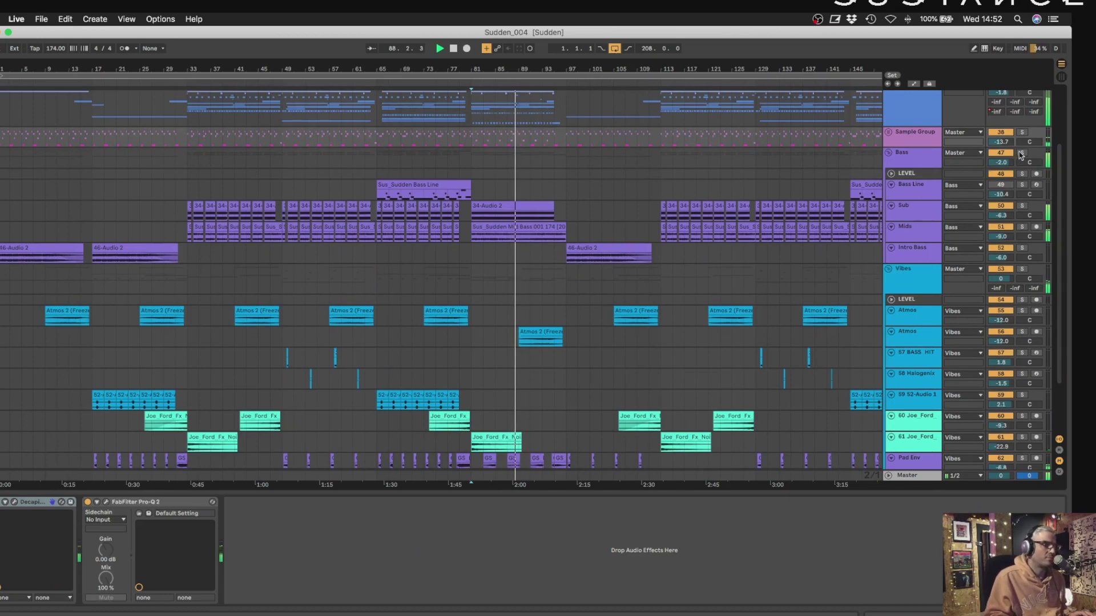
key(space)
key(space)
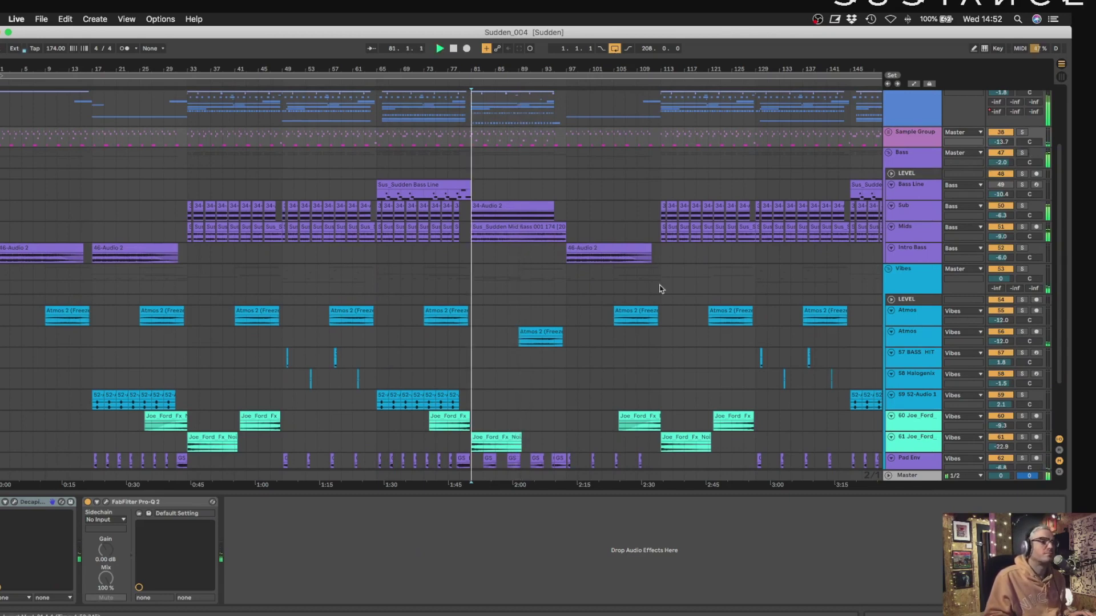
click(1022, 153)
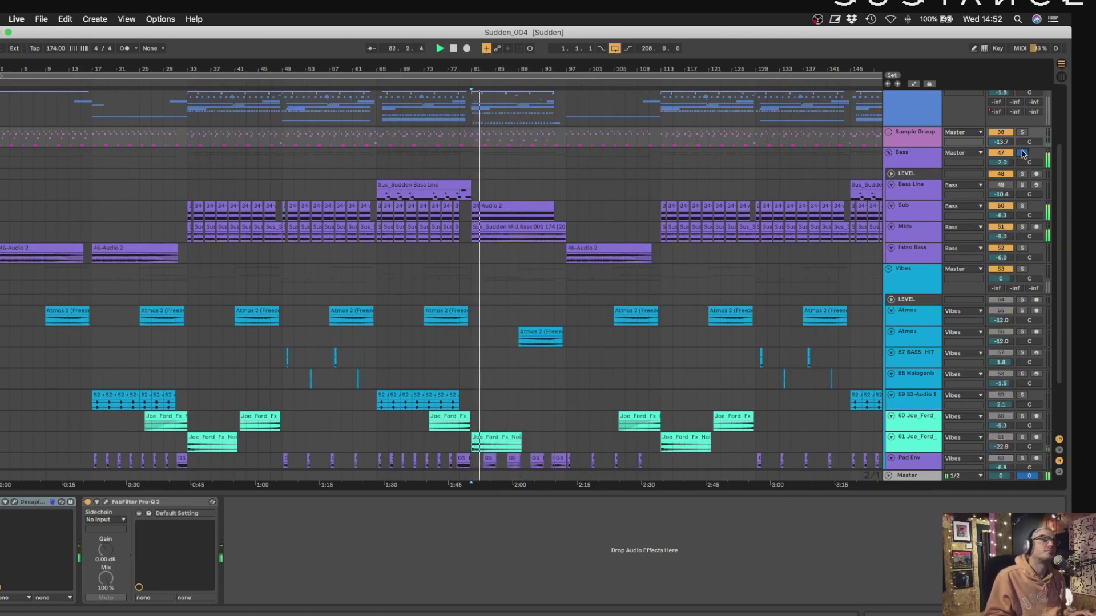
click(187, 195)
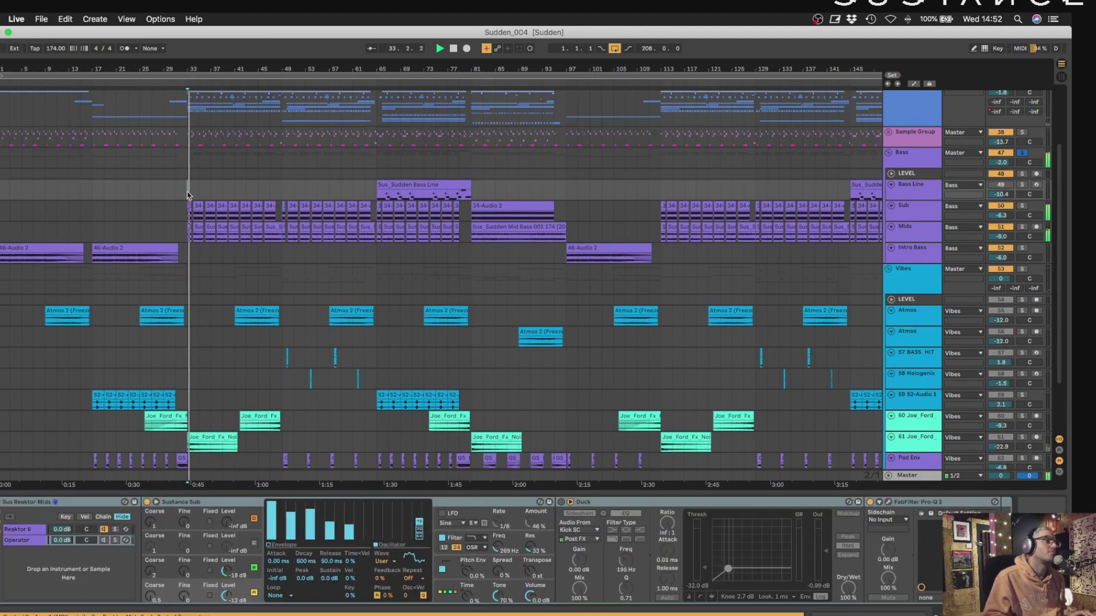
Play the Intro Bass from bar 17 with its FabFilter Pro-Q 2 open, and enlarge the Intro Bass track to show its waveform.
click(90, 251)
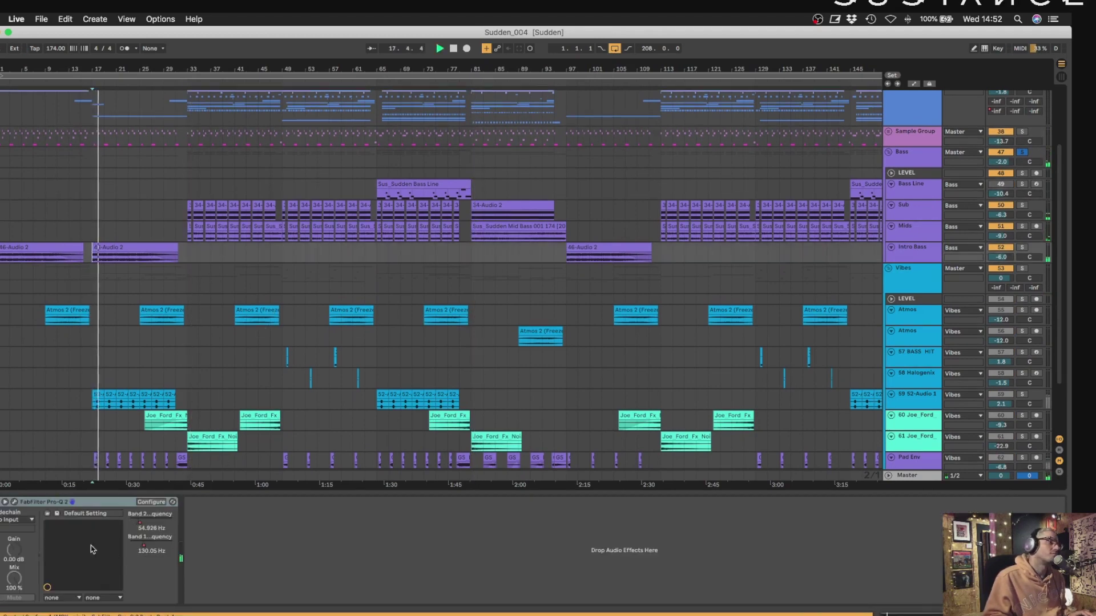
click(14, 502)
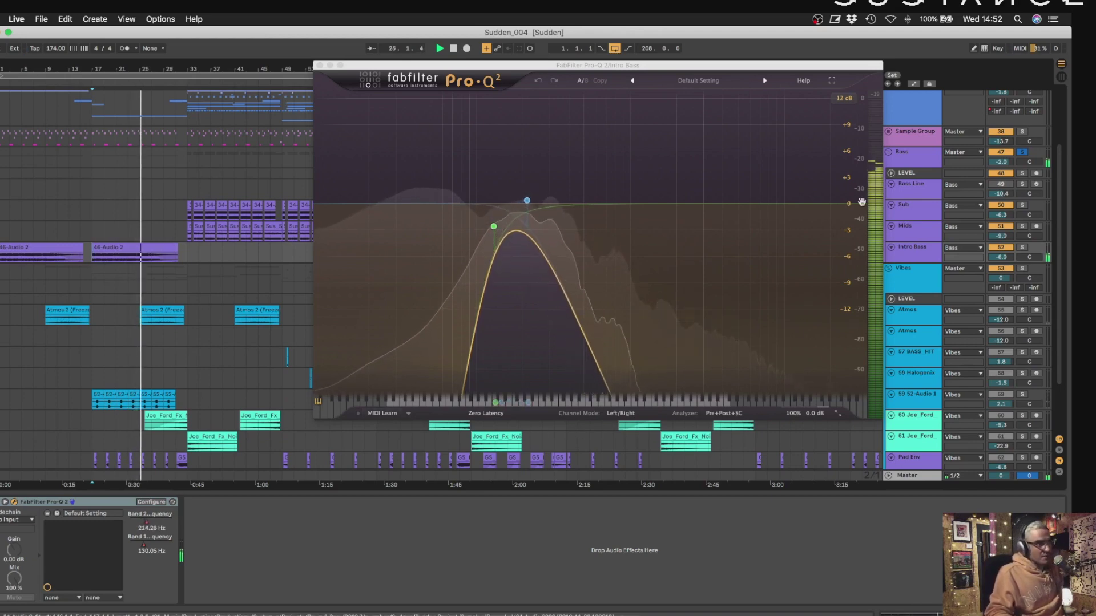
click(919, 253)
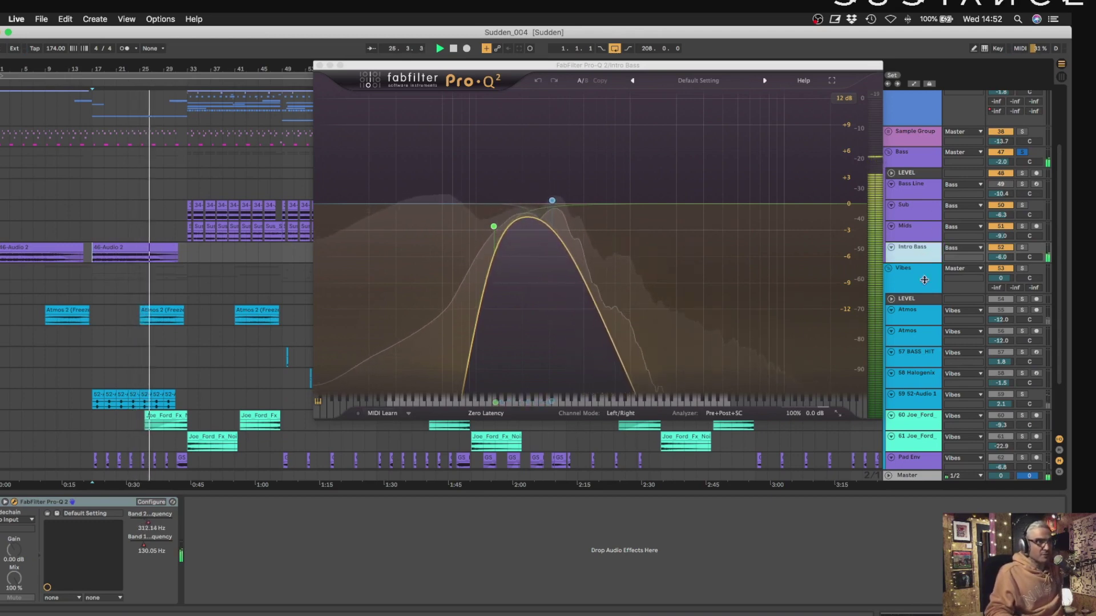
drag(920, 264, 934, 350)
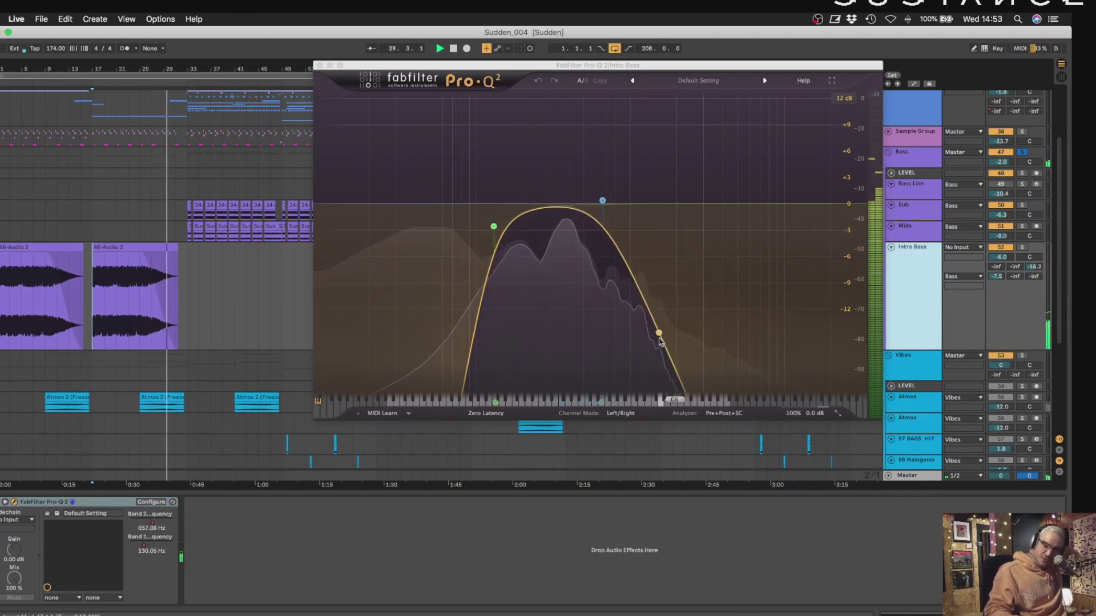
click(319, 65)
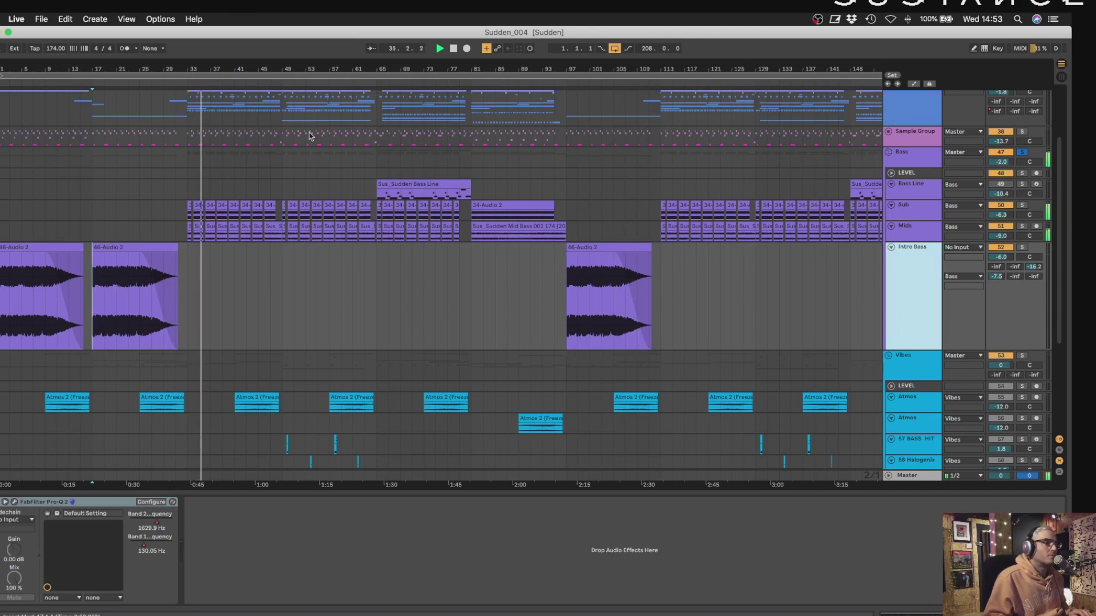
Open both FabFilter Pro-Q 2 equalizers on the Sub track, examine their curves during playback, and close them.
drag(187, 66, 184, 126)
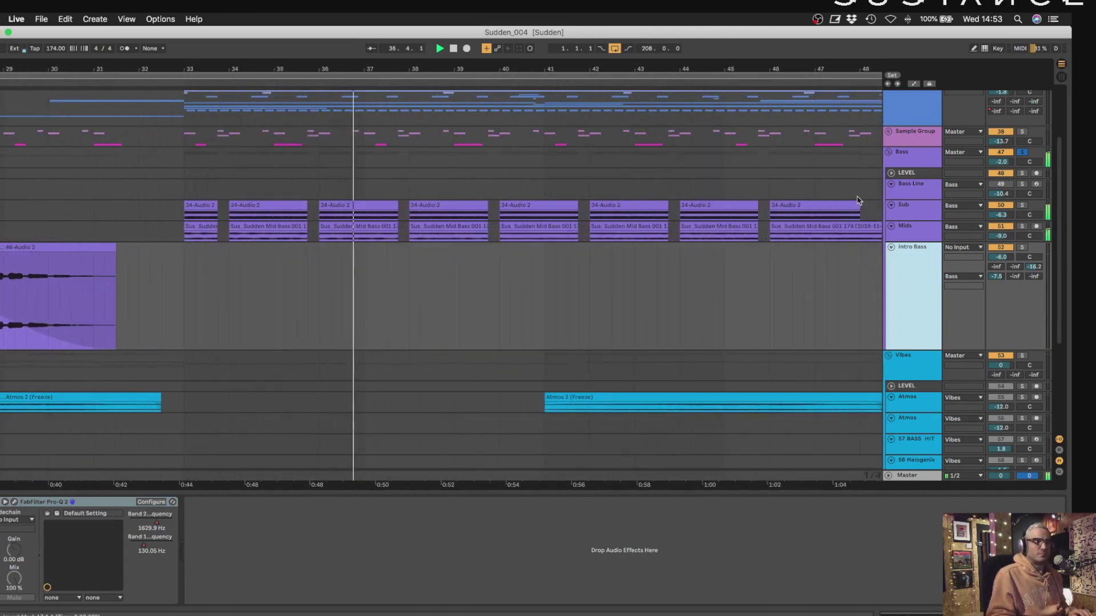
click(917, 210)
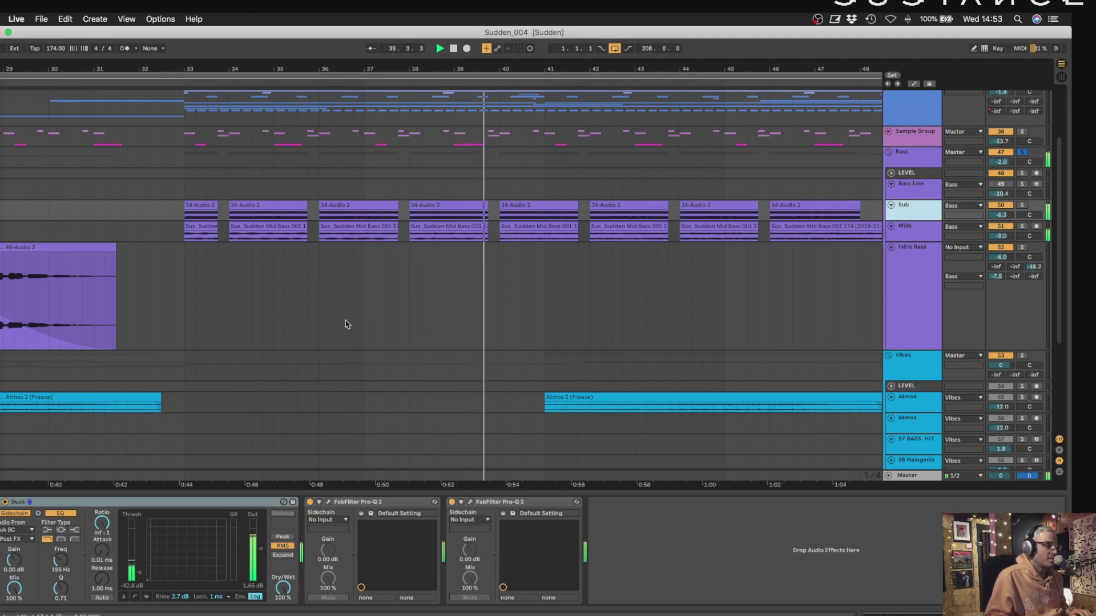
scroll(337, 274, up, 3)
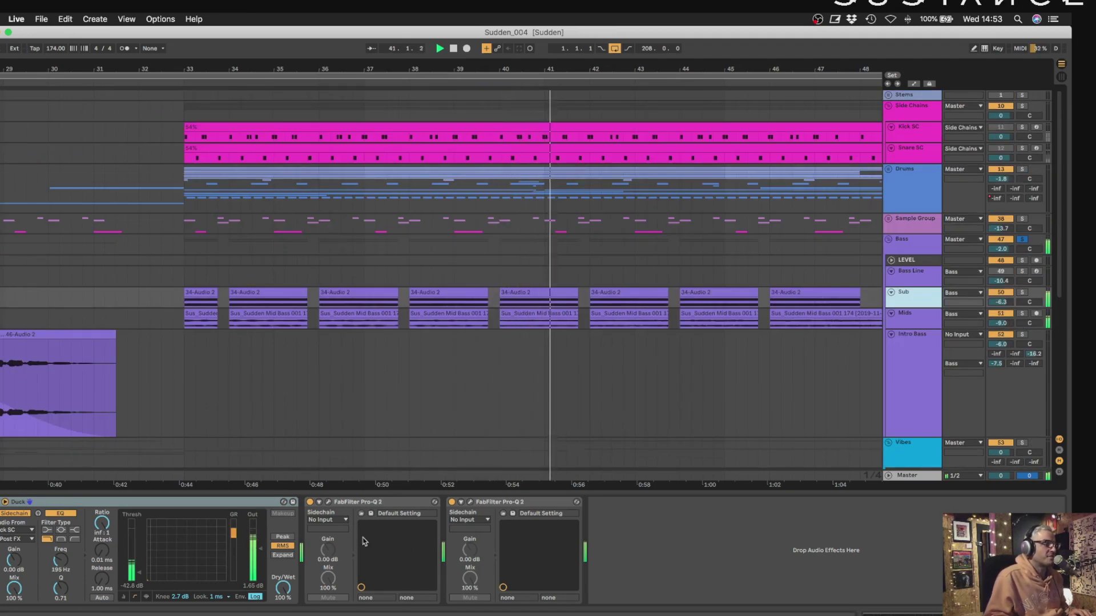
click(328, 502)
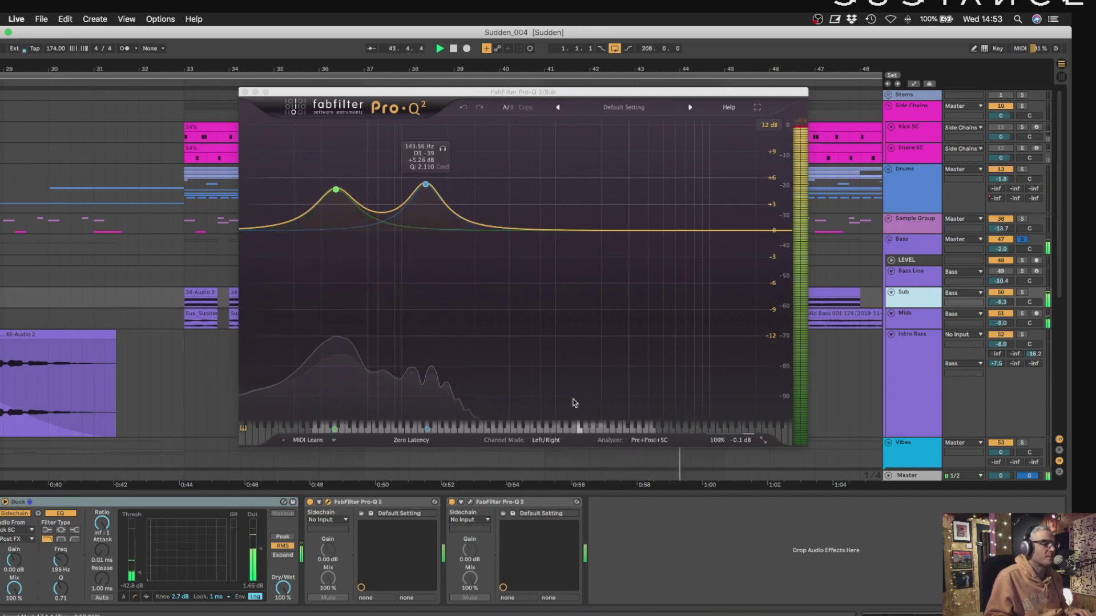
click(469, 502)
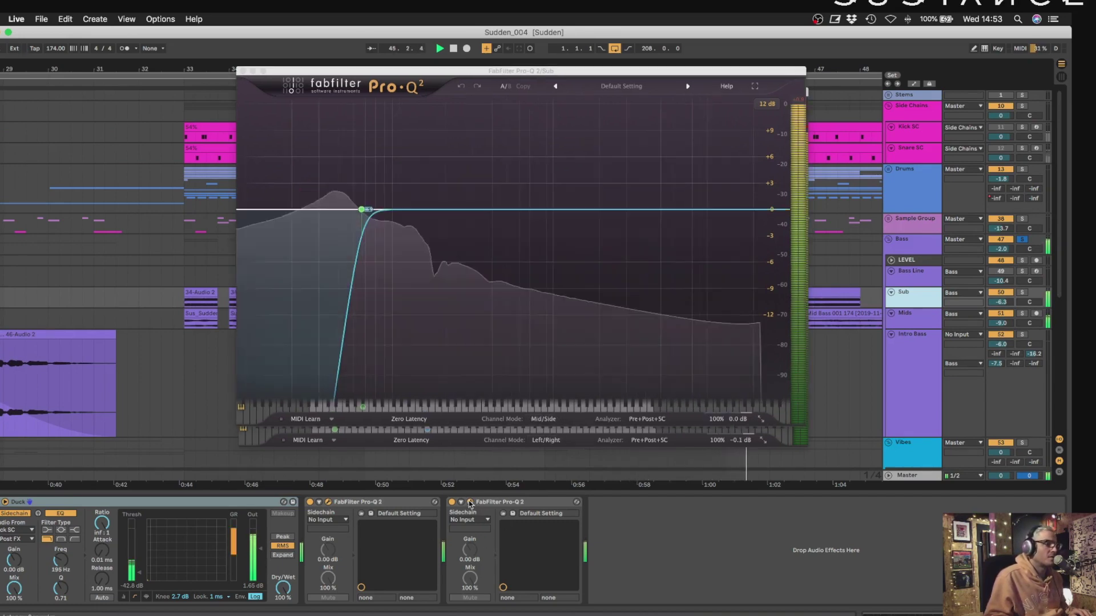
key(space)
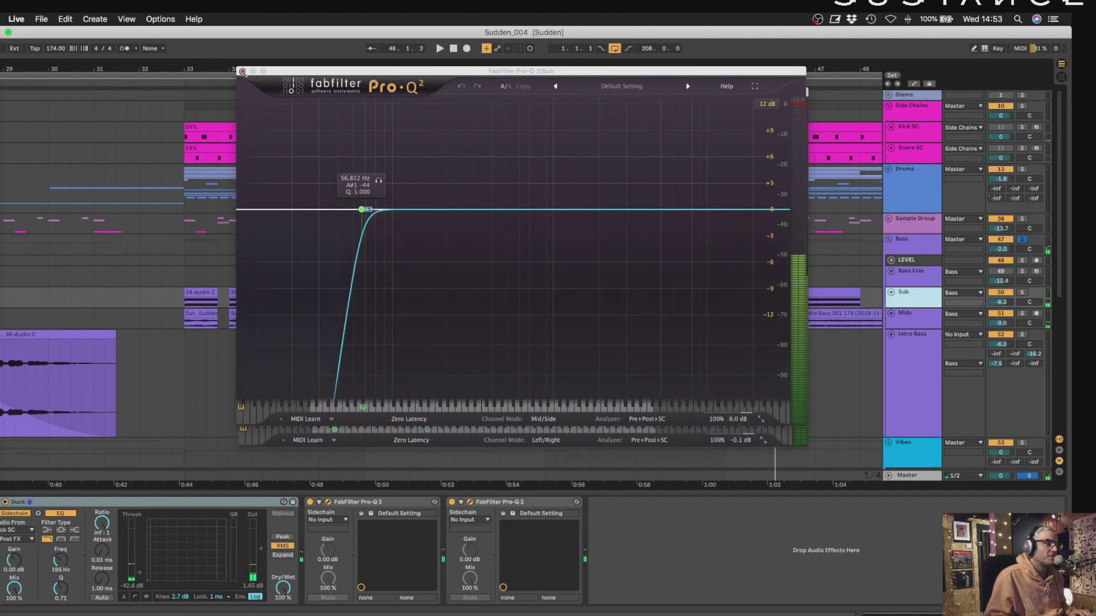
click(242, 71)
click(246, 93)
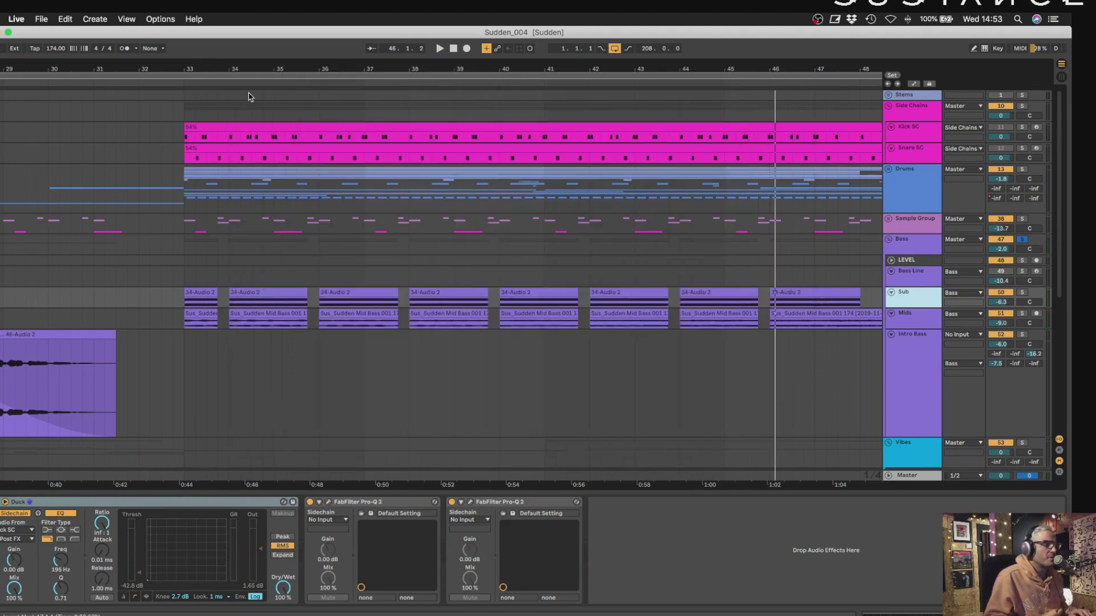
Show the Mids track's devices and play from bar 33, turning off the Bass group's solo.
click(920, 315)
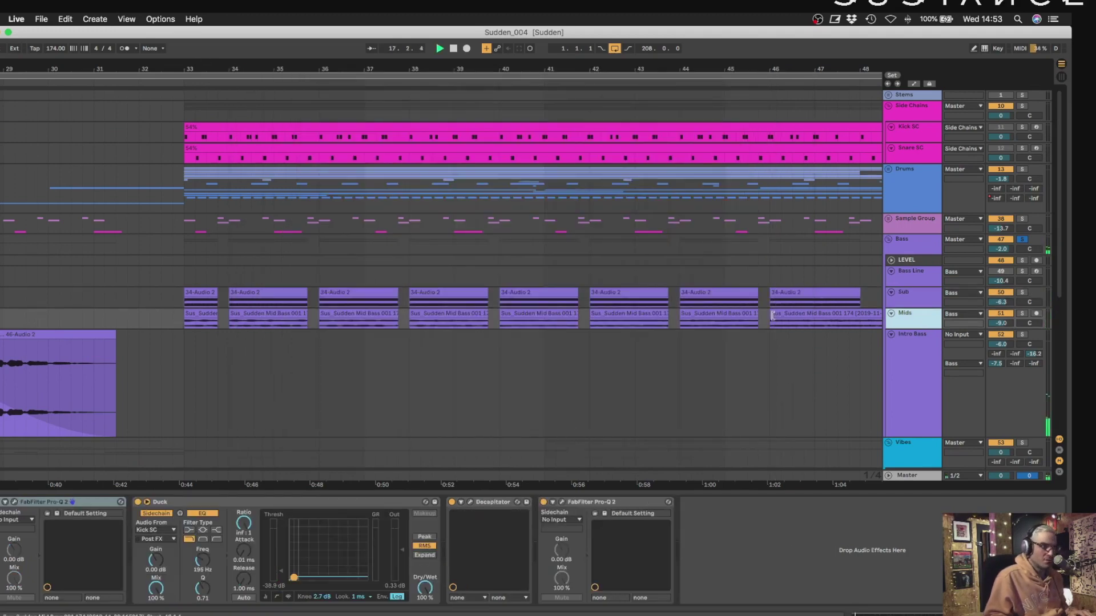
key(space)
key(space)
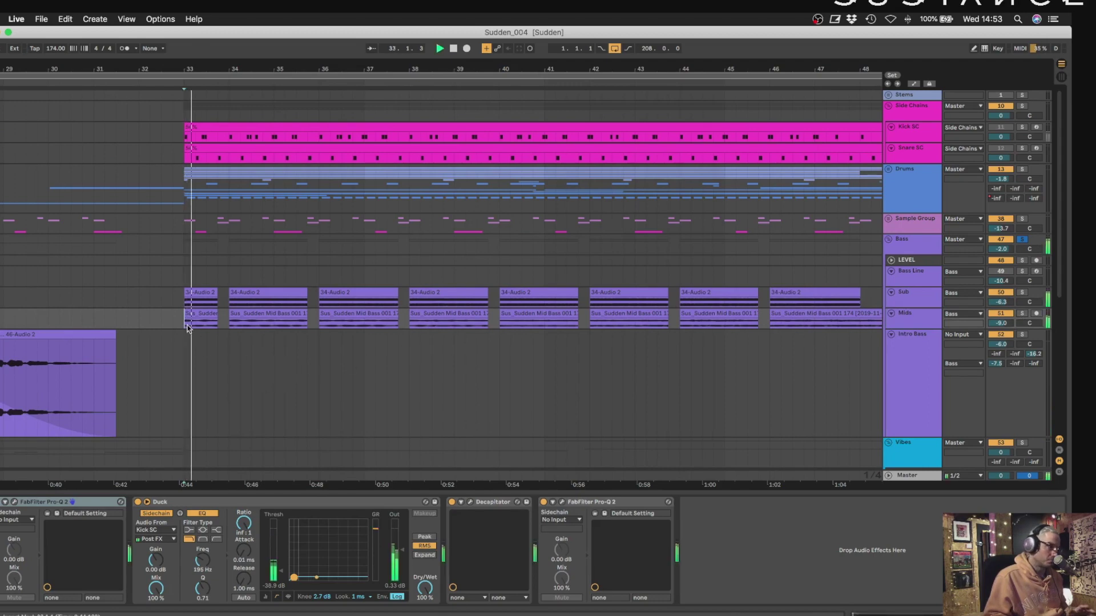
click(1021, 313)
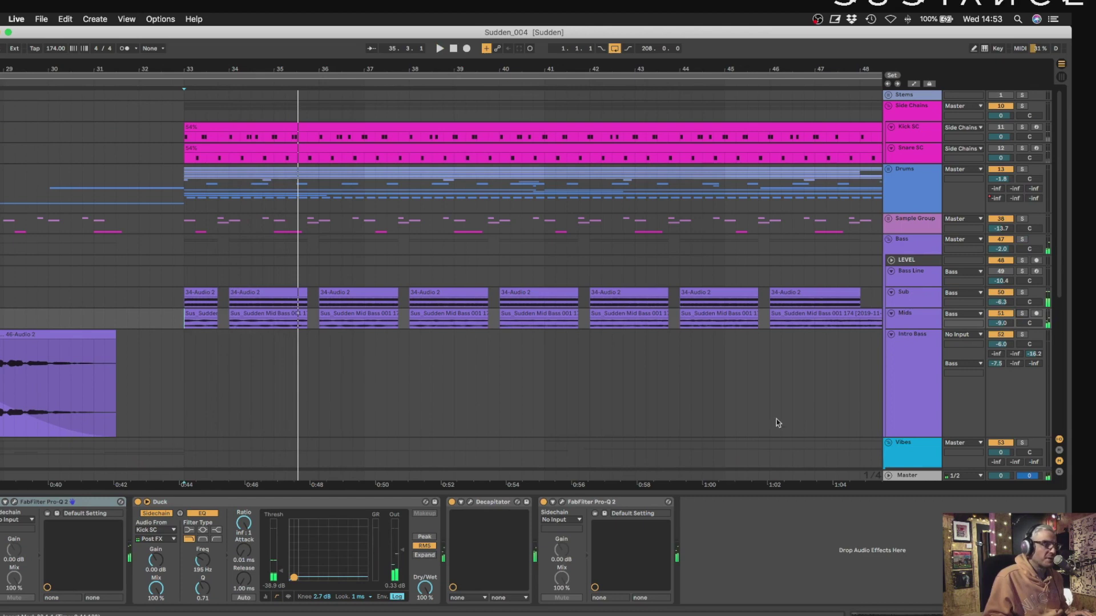
Open Decapitator on the Mids track, examine its settings during playback from bar 33, and close it.
click(474, 504)
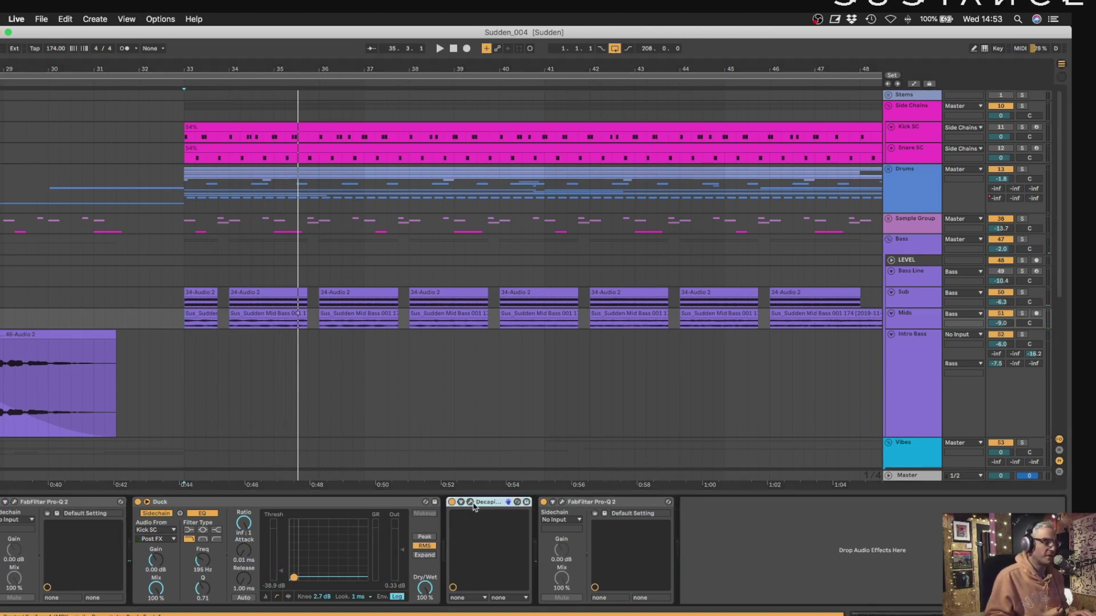
click(509, 503)
key(space)
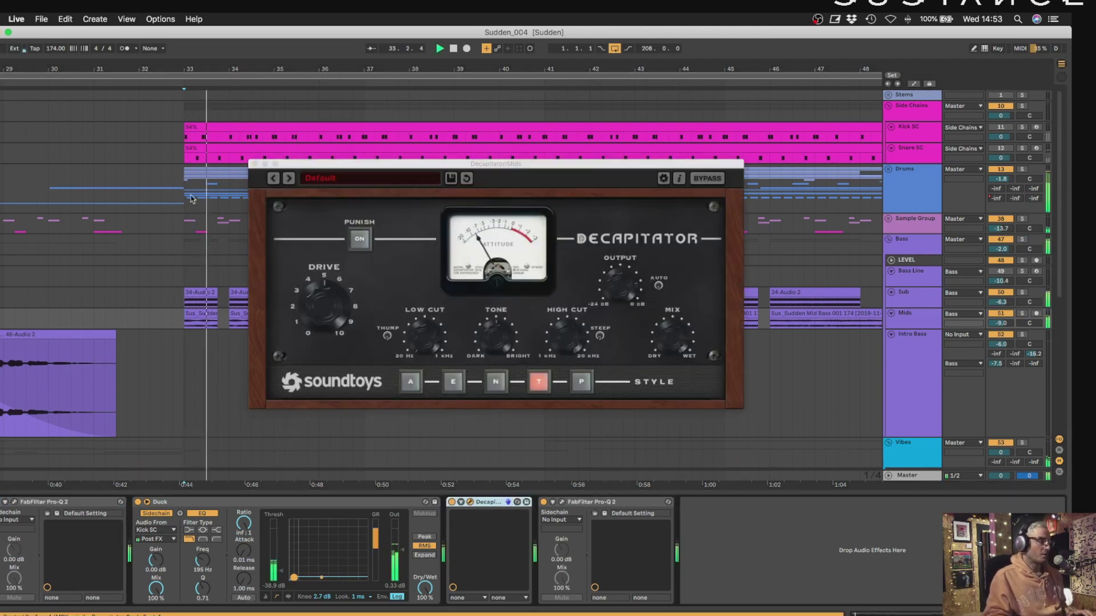
click(254, 164)
Play the Mids clip from bar 46 with the timeline zoomed out, and show the Bass group's multiband compressor.
key(minus)
key(minus)
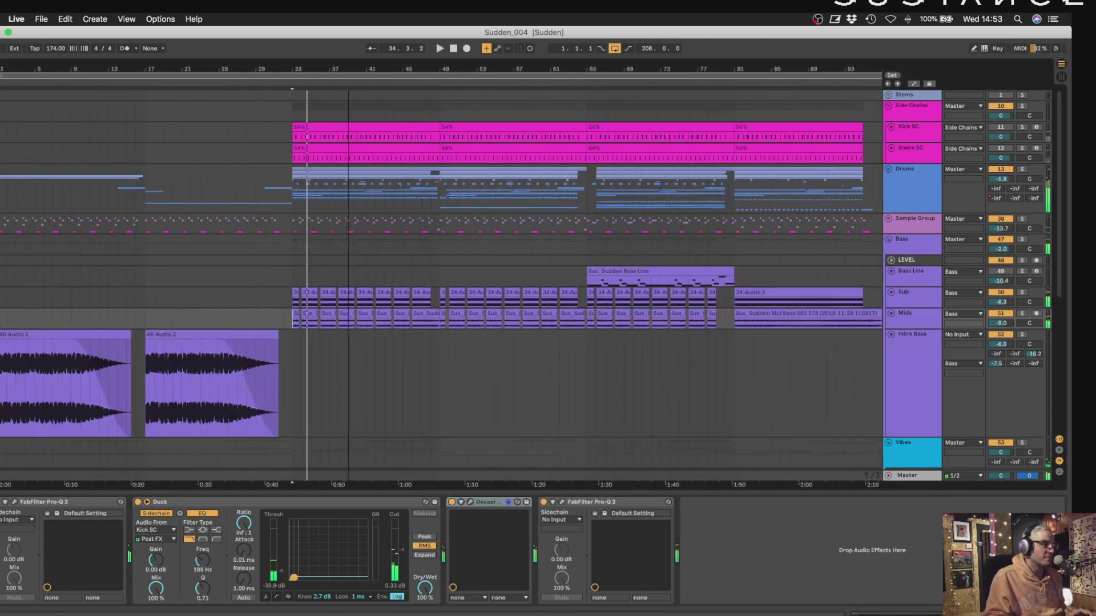
drag(381, 337, 355, 323)
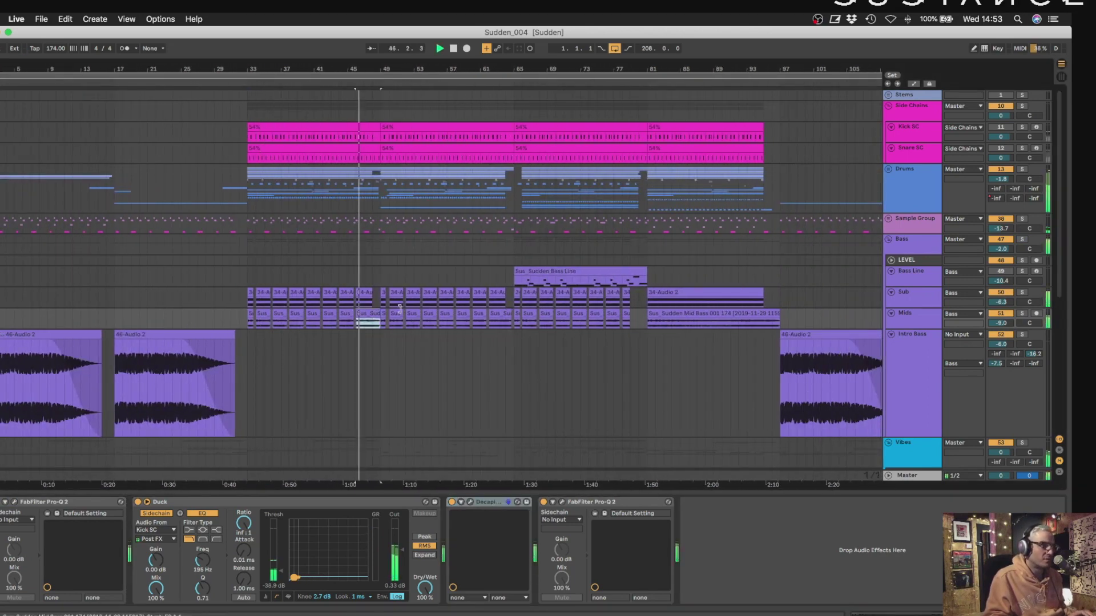
click(923, 251)
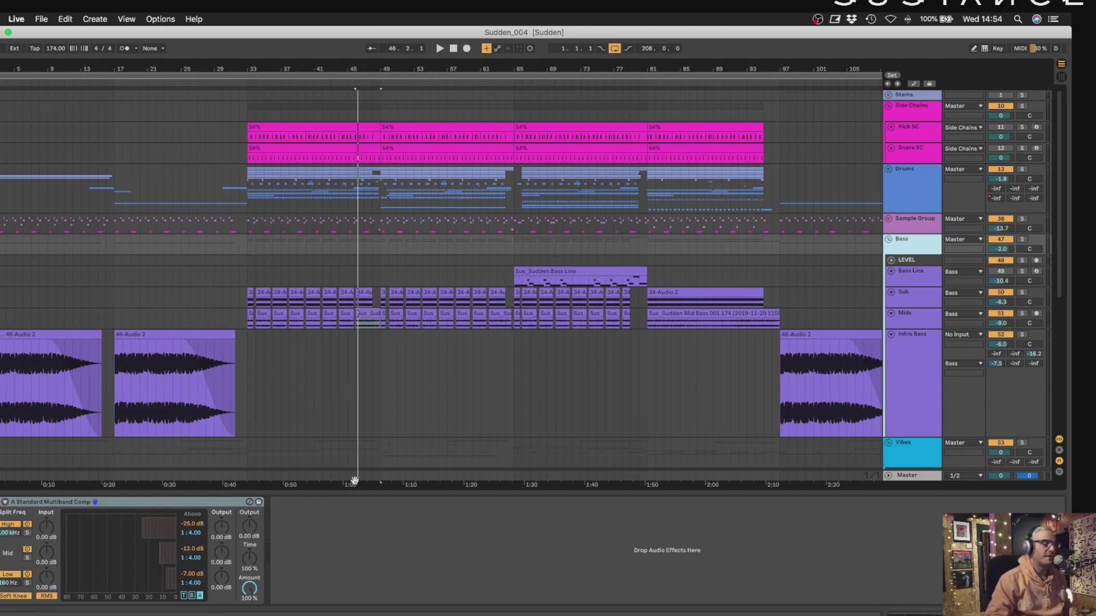
View the Sub track's first FabFilter Pro-Q 2, then duplicate the second one and open the copy.
click(915, 294)
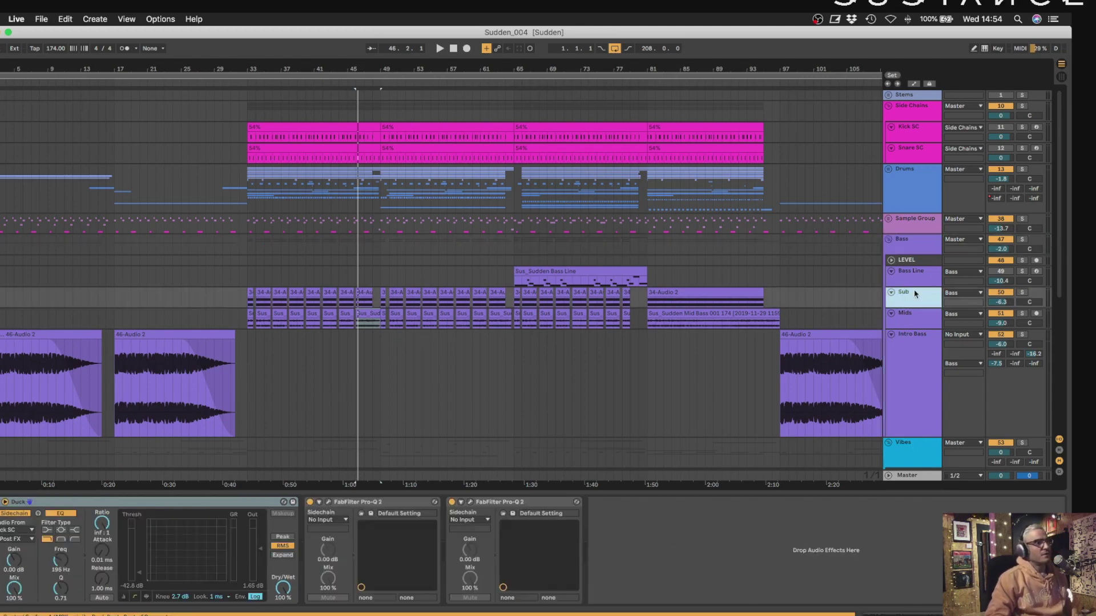
click(328, 503)
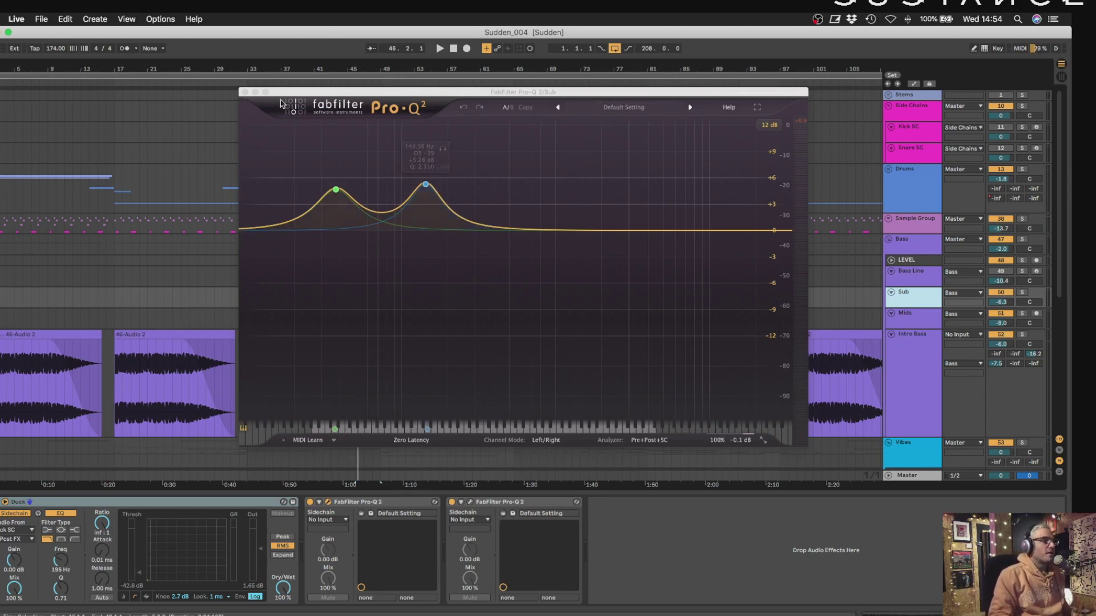
click(528, 503)
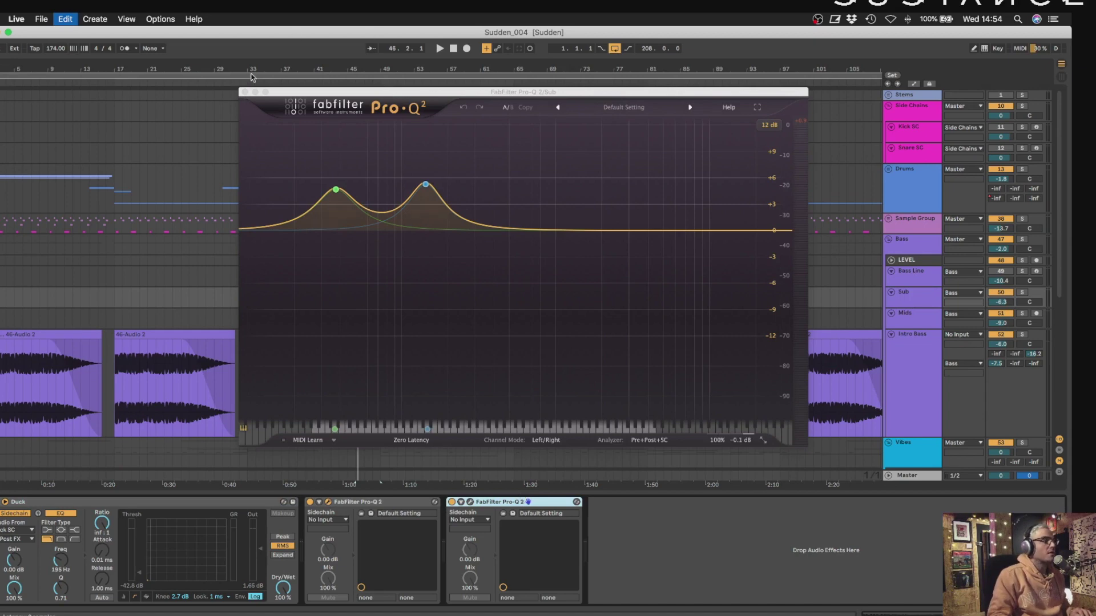
click(245, 92)
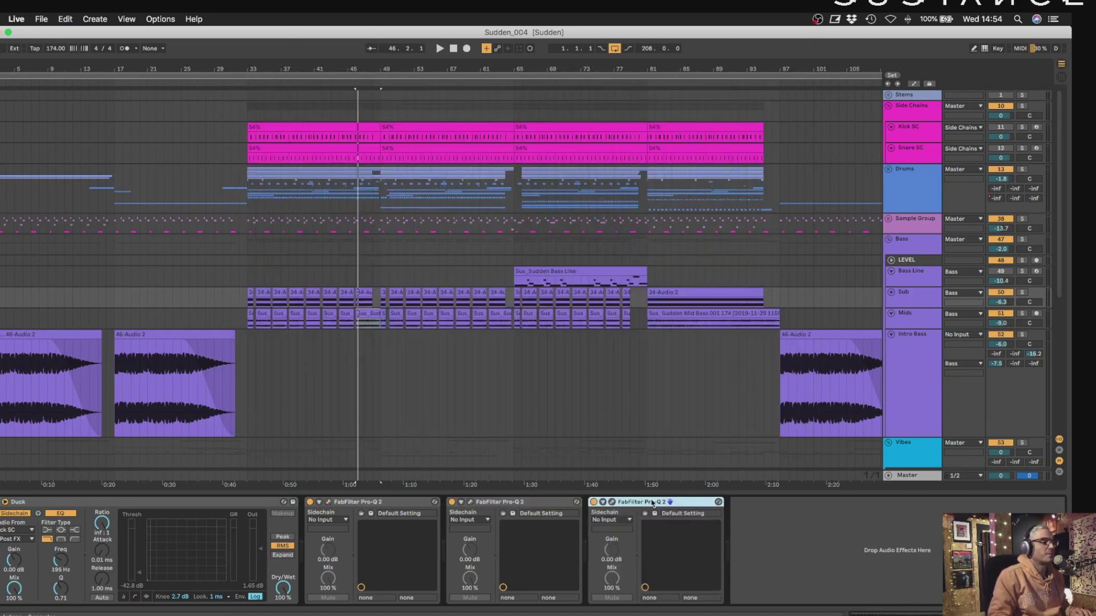
click(612, 502)
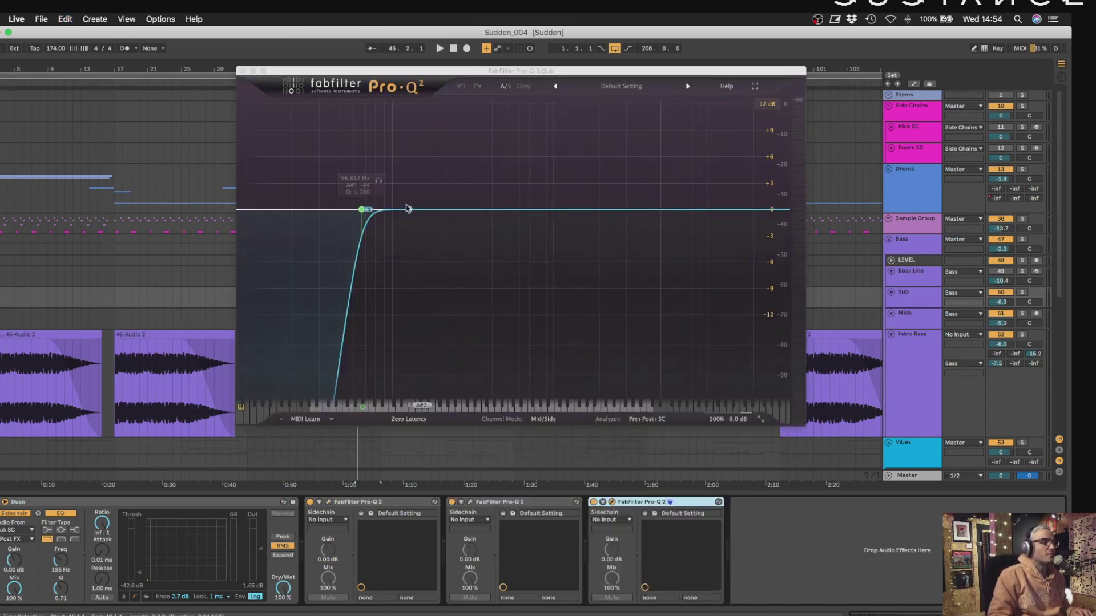
Move the low cut in the Sub track's duplicated Pro-Q 2 to about 312 Hz with Q about 0.79, and close it.
drag(367, 211, 476, 226)
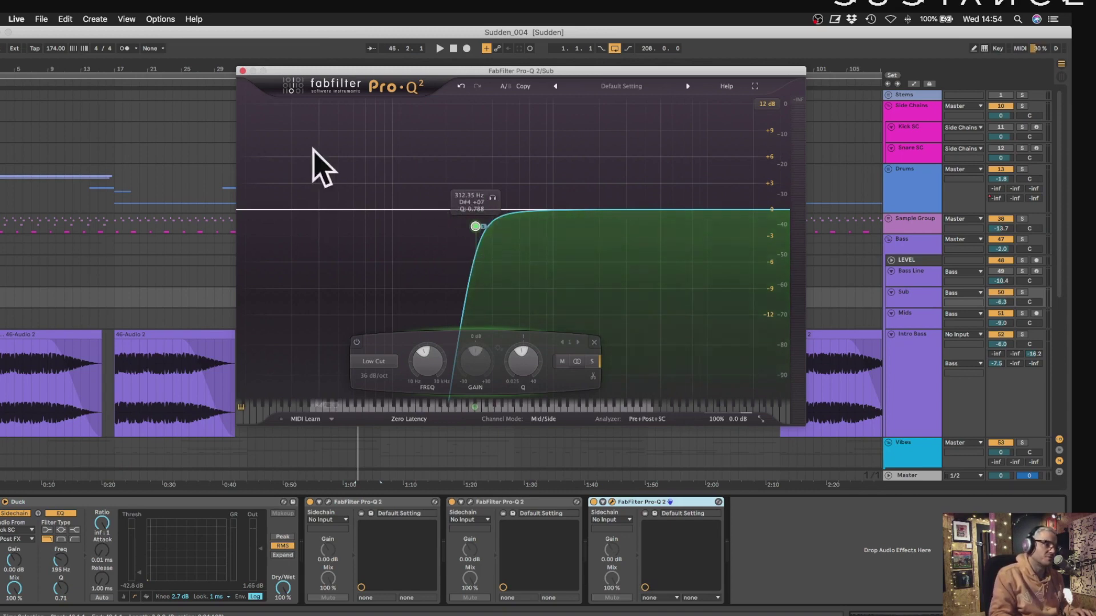
click(242, 71)
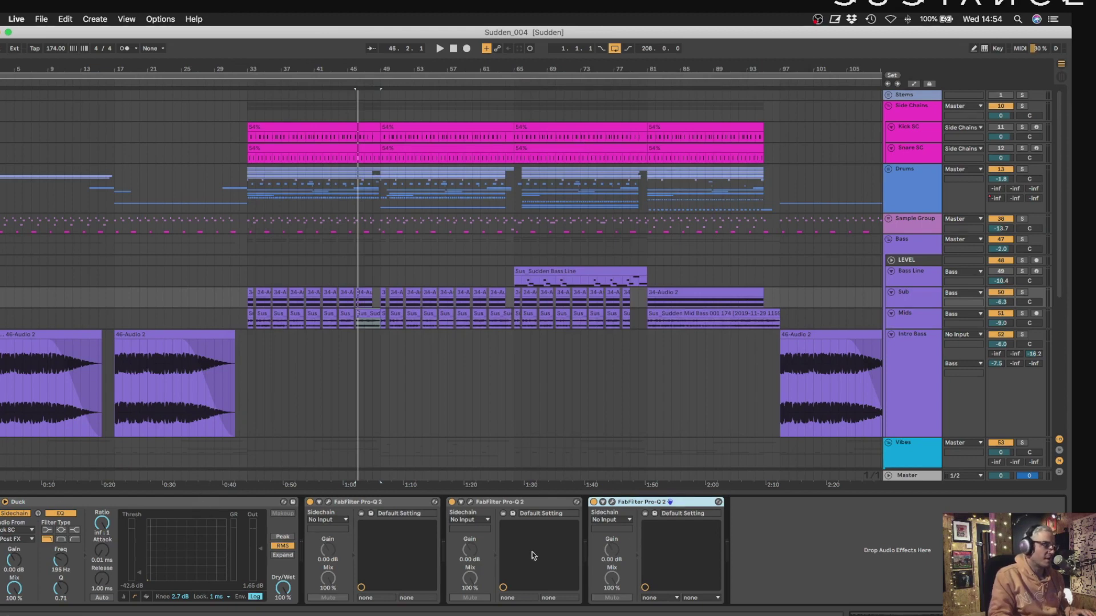
Show the Bass group's multiband compressor and play the arrangement from bar 50.
click(902, 247)
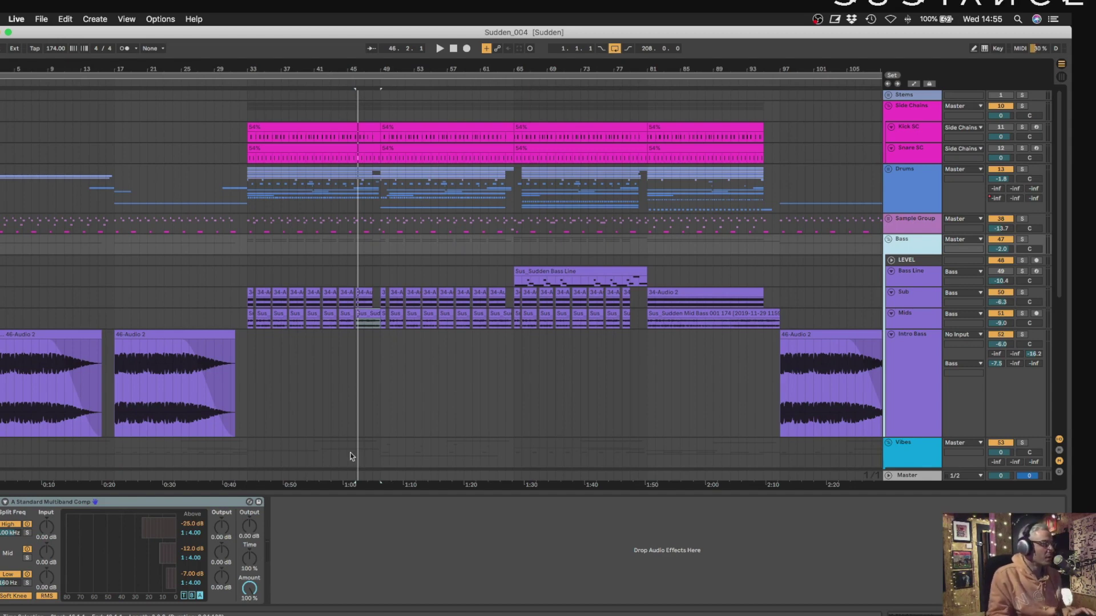
click(374, 276)
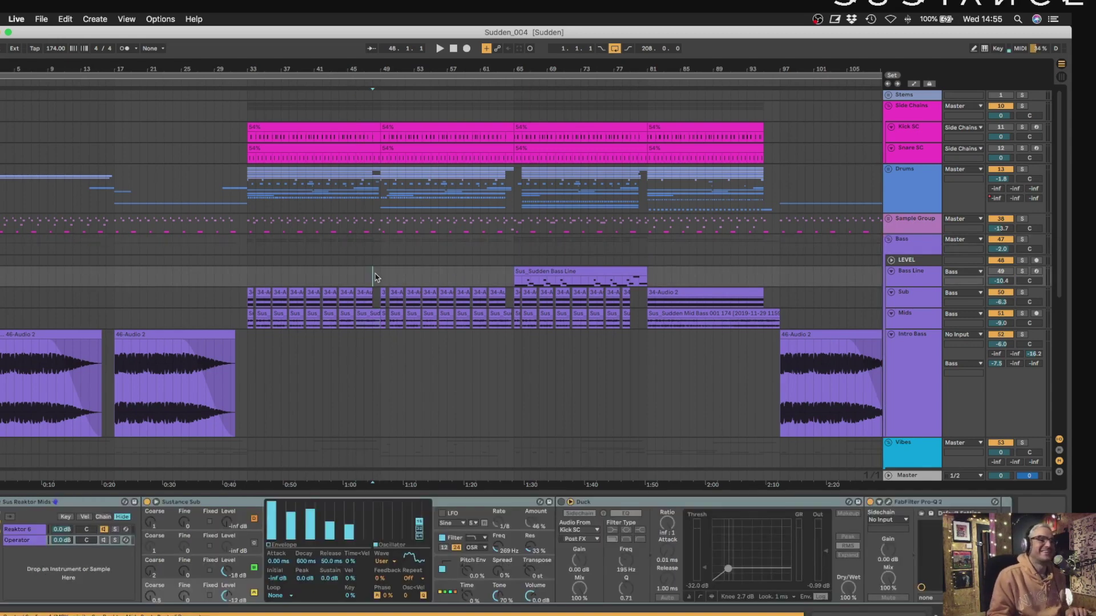
click(385, 255)
click(386, 250)
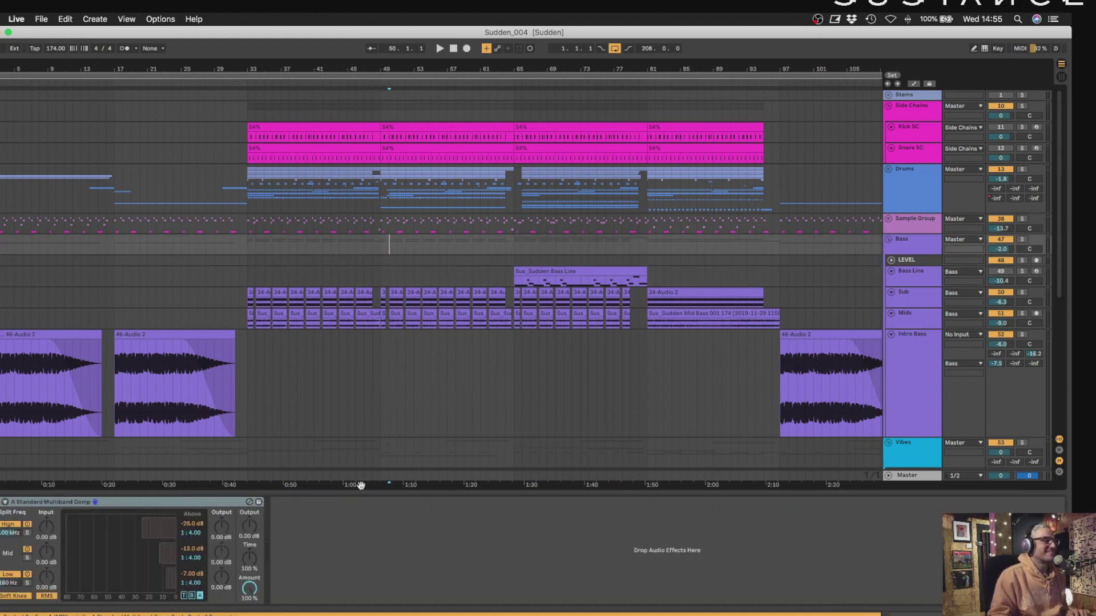
key(space)
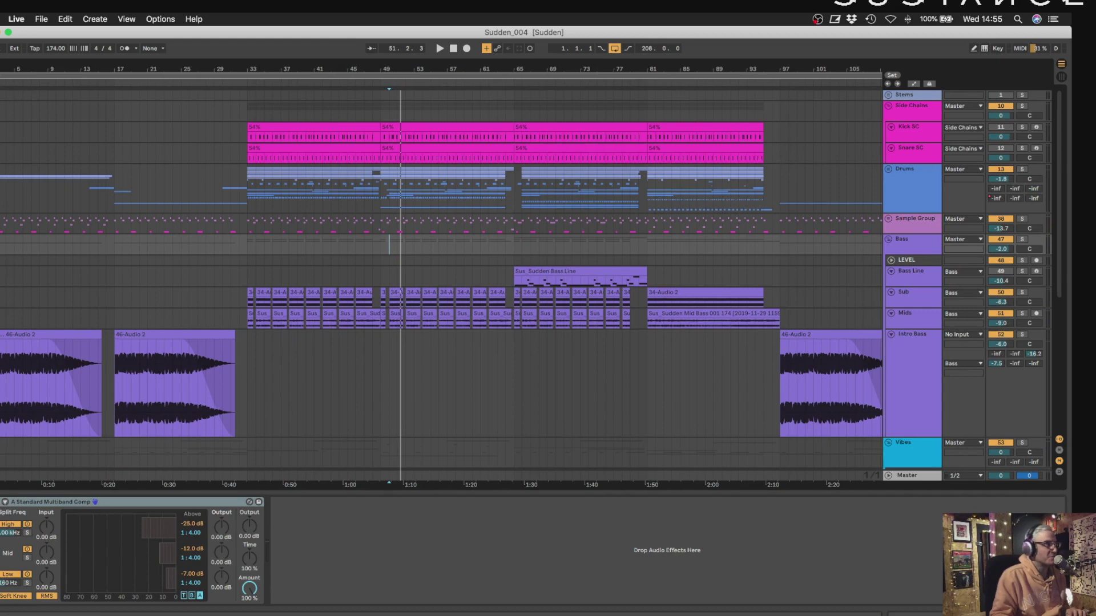
Add the A Standard Multiband Comp preset of Multiband Dynamics to the Bass group as a demonstration, and delete the added copy.
key(super+alt+b)
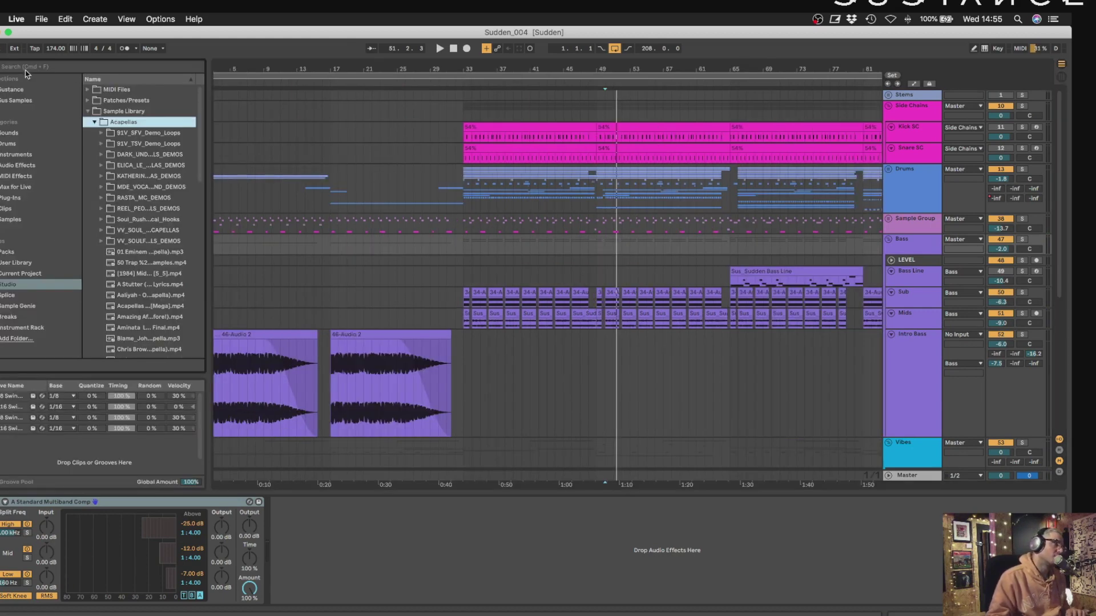
click(7, 165)
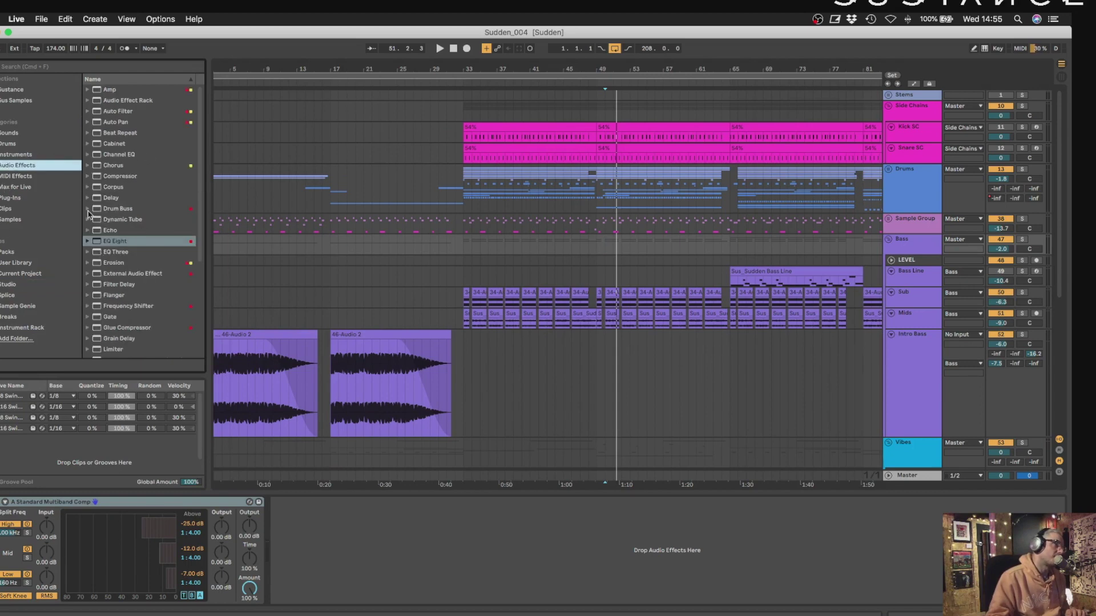
scroll(96, 308, down, 3)
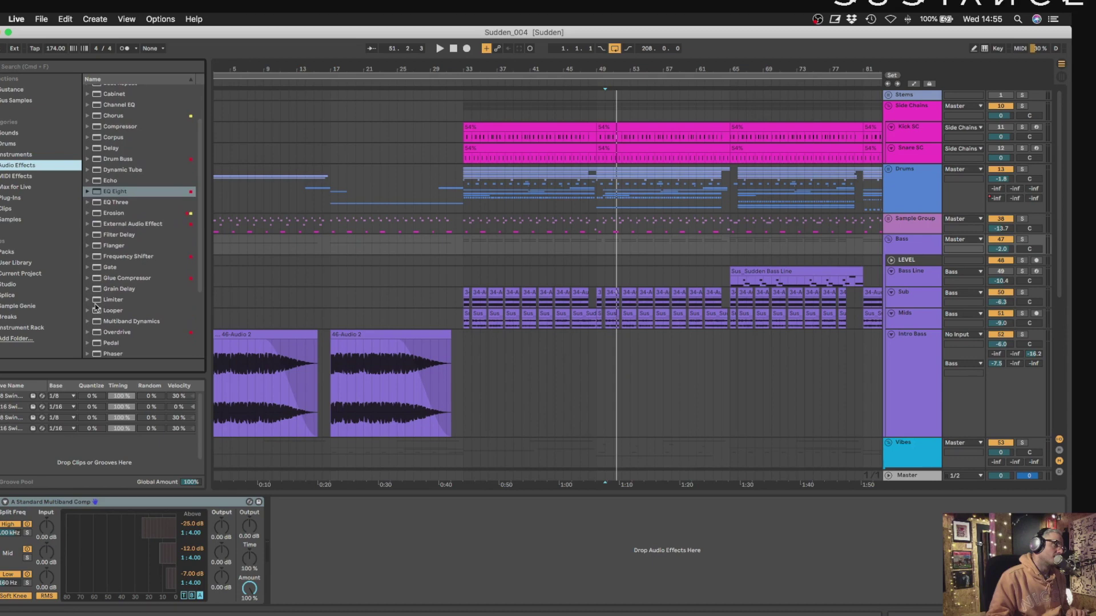
click(88, 322)
drag(121, 260, 308, 543)
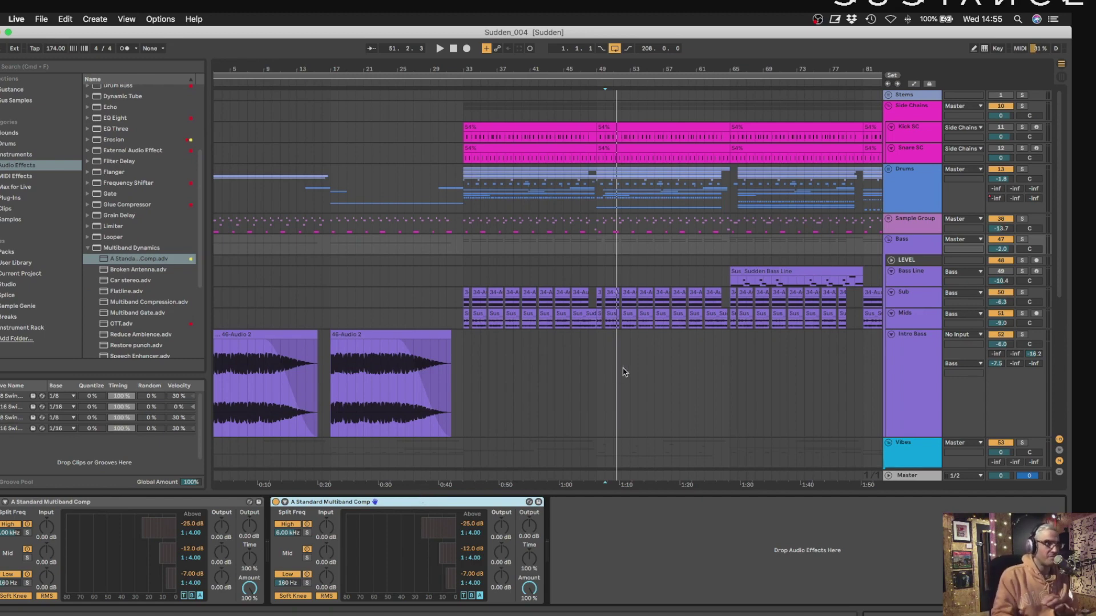
key(BackSpace)
Reduce the Intro Bass track's height to fit more of the Vibes group's tracks in the arrangement.
scroll(623, 372, right, 10)
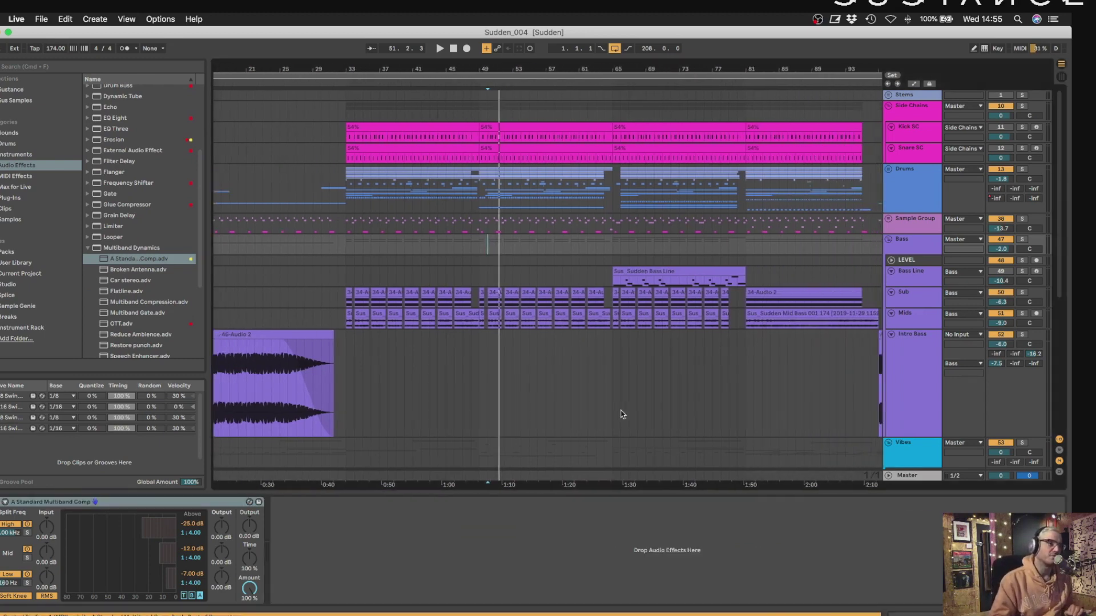
scroll(618, 413, down, 3)
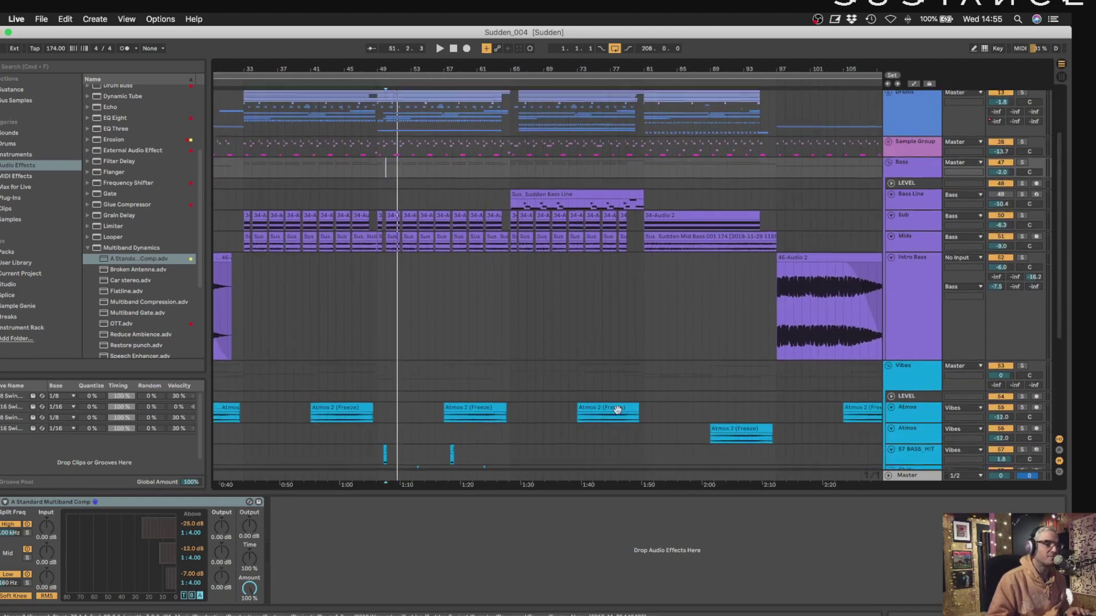
drag(921, 356, 918, 270)
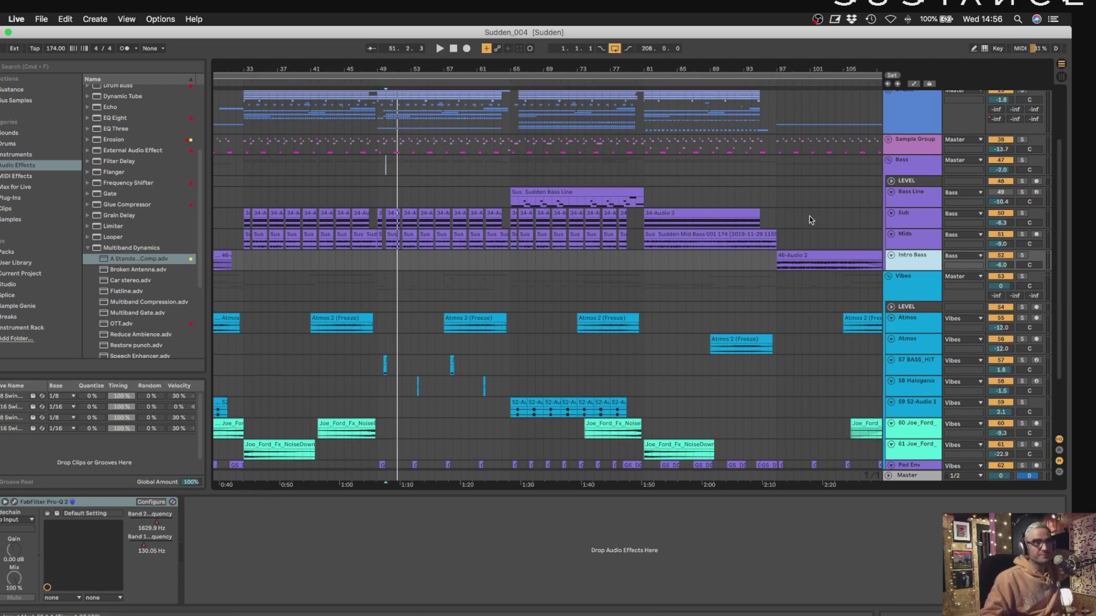
scroll(810, 216, up, 1)
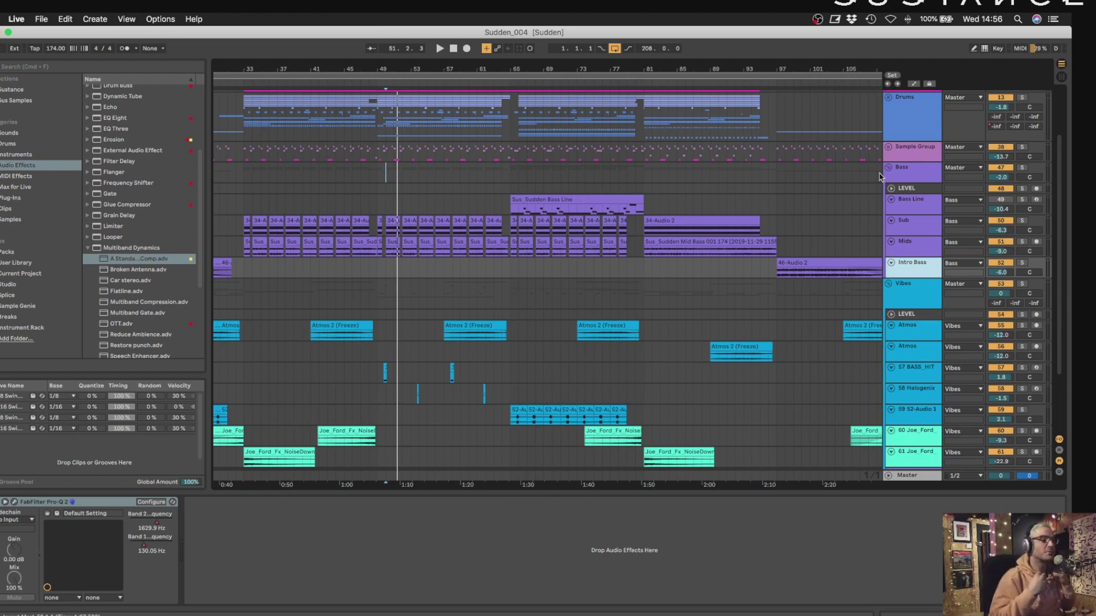
scroll(879, 176, right, 5)
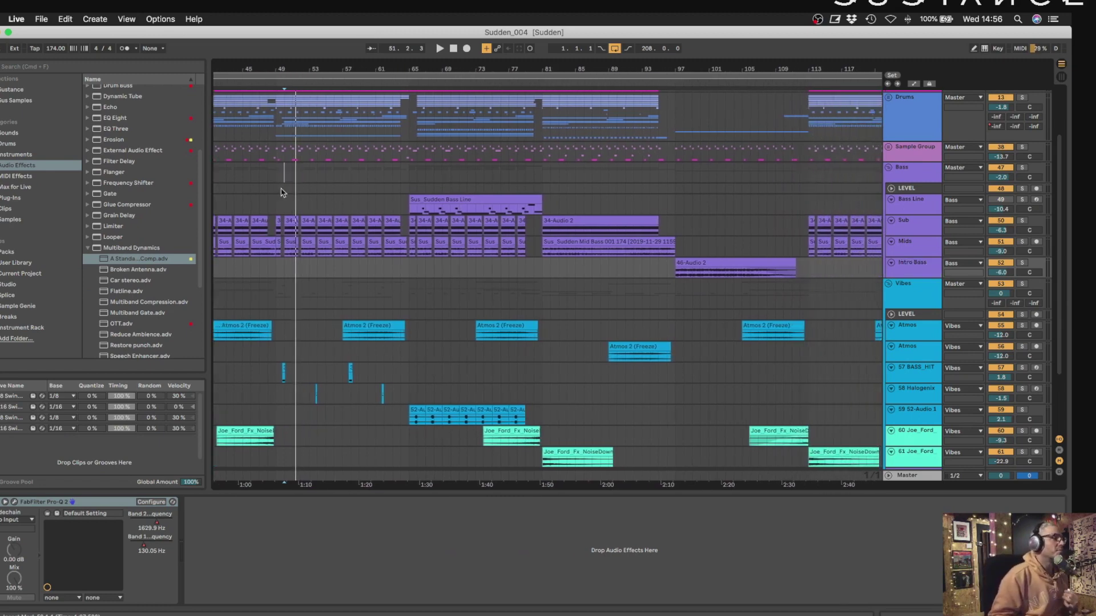
Add FabFilter Pro-MB from the Sustance collection after the Pro-Q 2 on the Intro Bass track and start playback.
click(28, 90)
scroll(161, 211, down, 15)
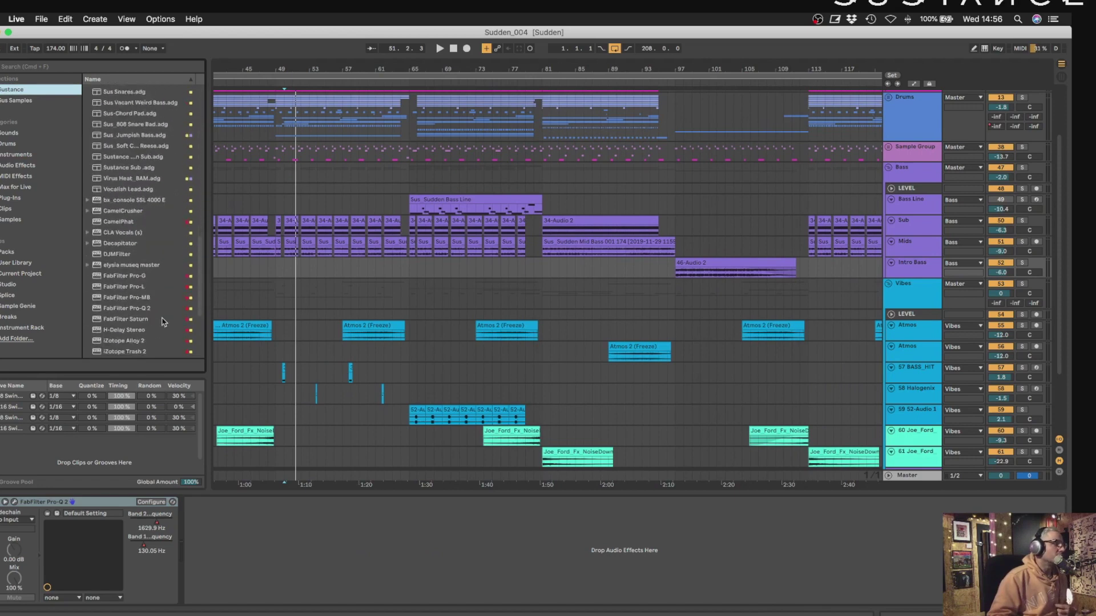
drag(146, 215, 379, 574)
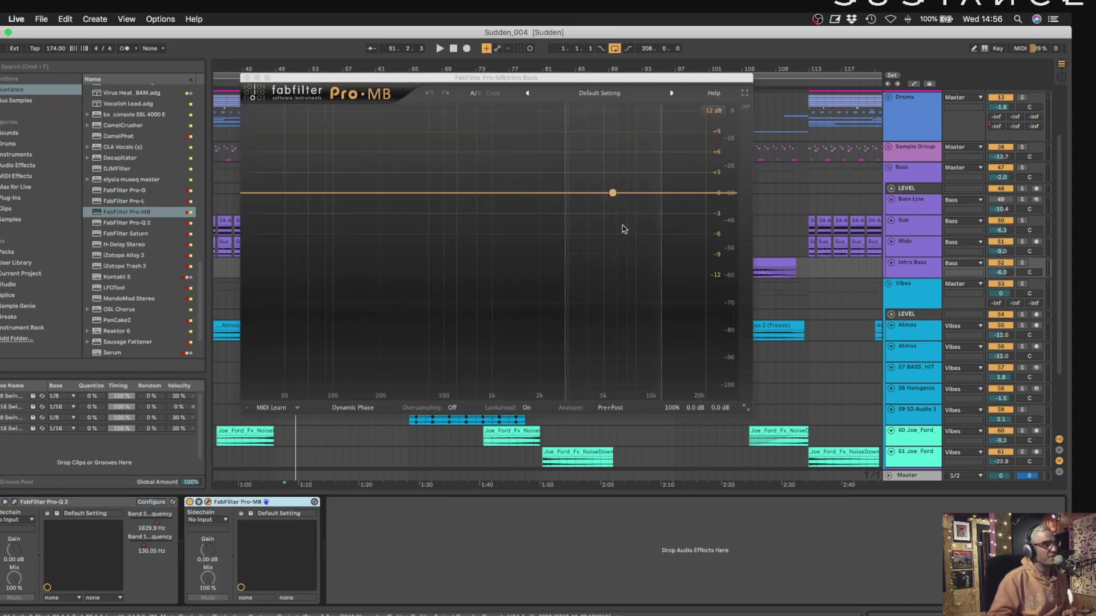
key(space)
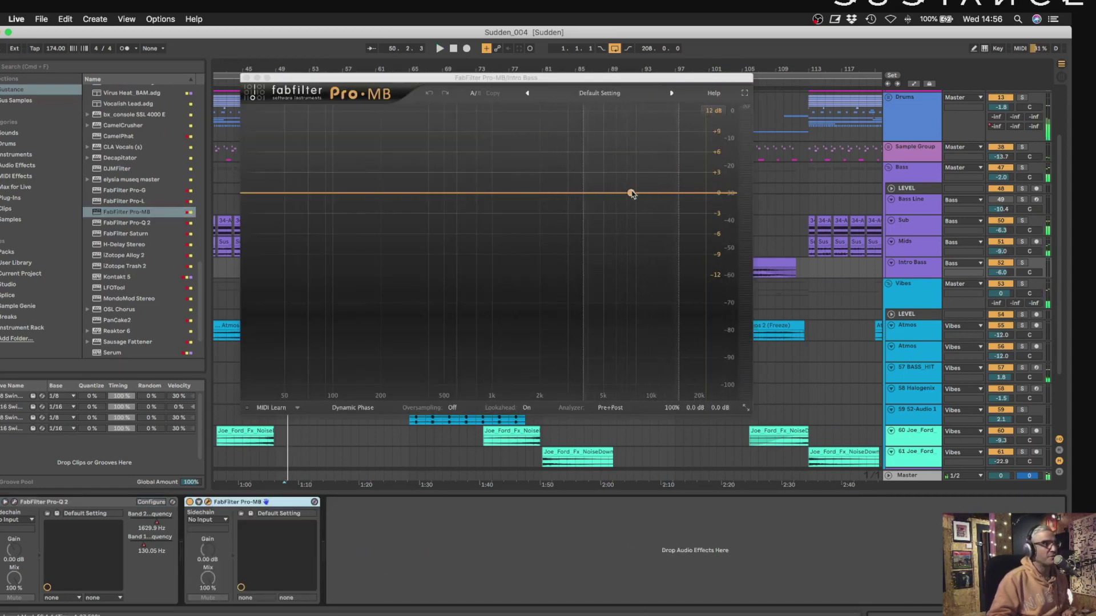
Create a Pro-MB compression band at about 7545 Hz lowered to about -3.2 dB, check its threshold, and remove the plugin.
click(631, 194)
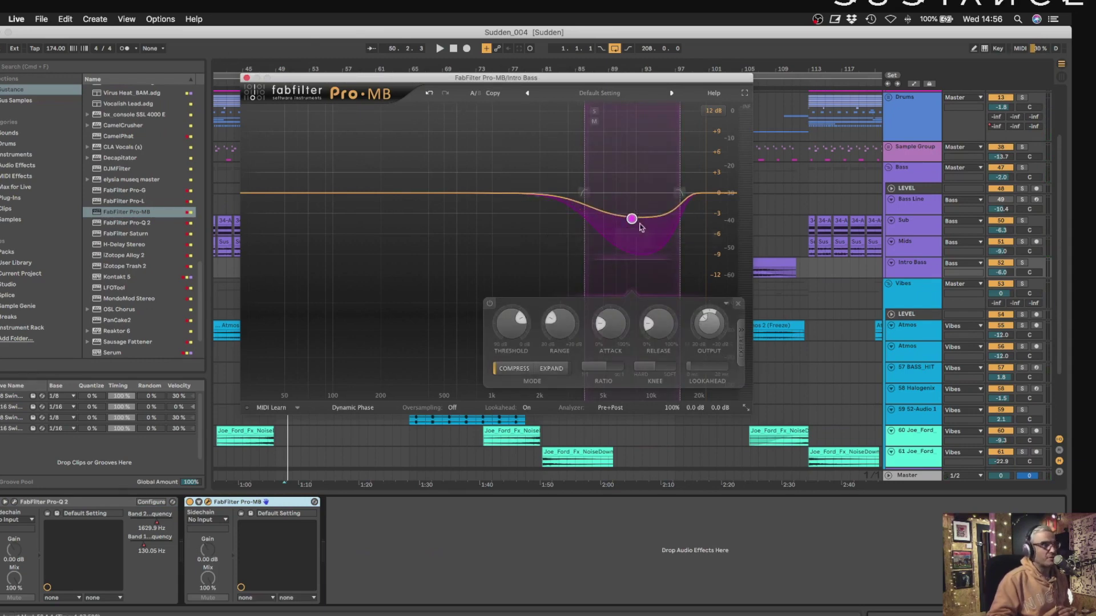
mouse_move(632, 221)
drag(631, 220, 632, 216)
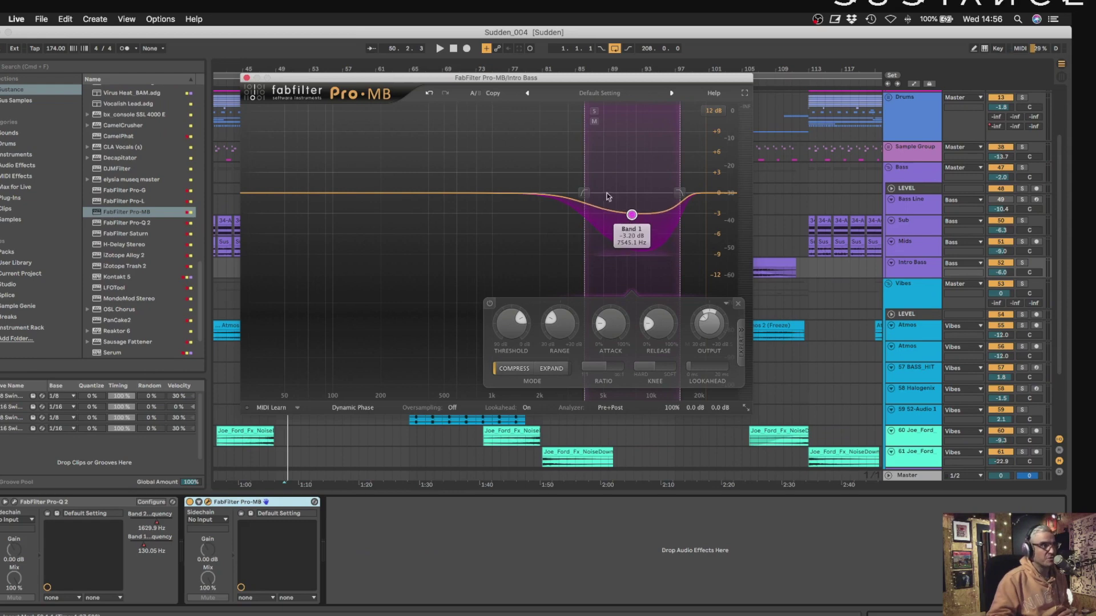
mouse_move(554, 318)
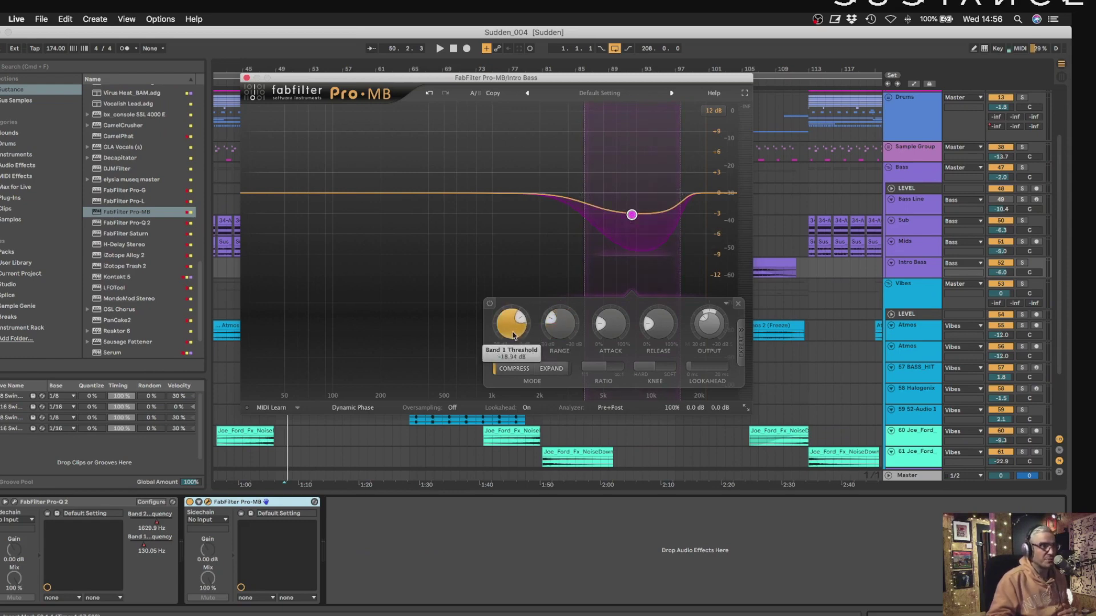
click(247, 78)
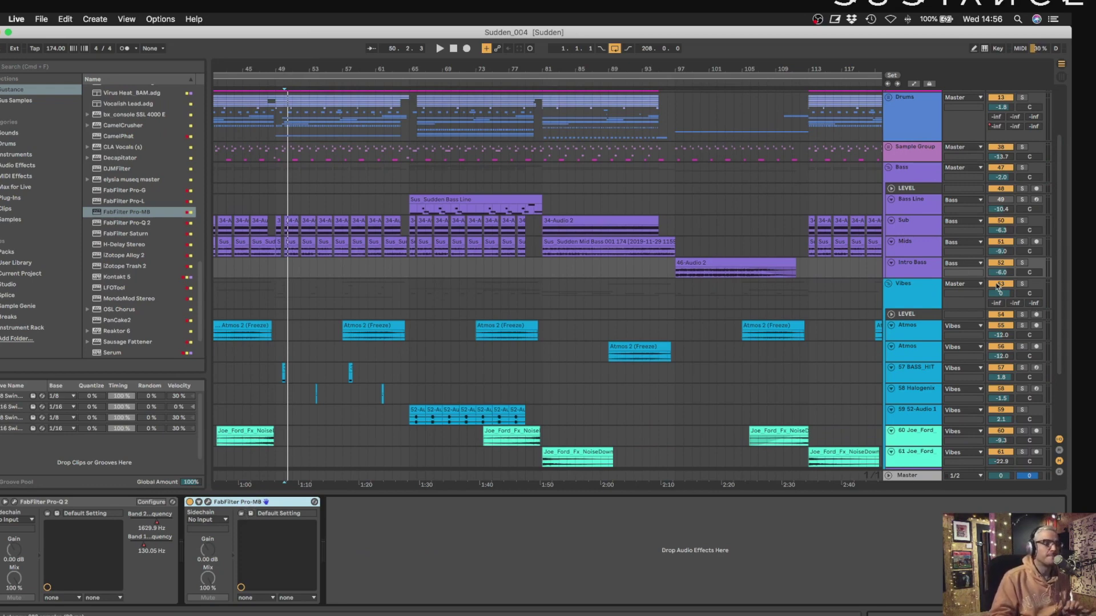
key(Delete)
Collapse the Bass group and play the soloed Vibes group from bar 50 and around bar 23.
scroll(638, 256, left, 10)
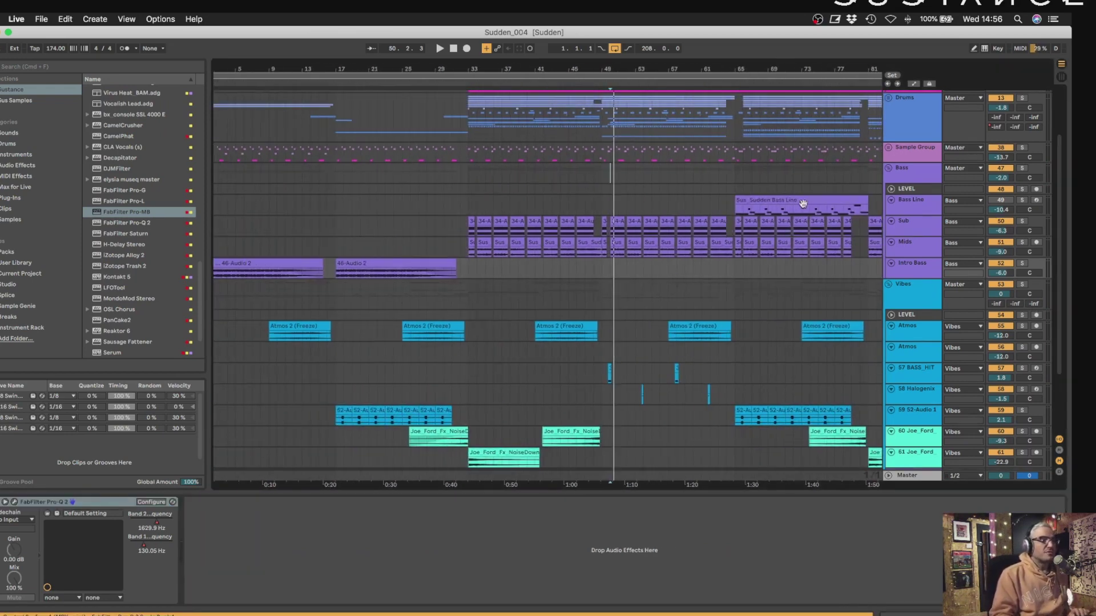
click(889, 169)
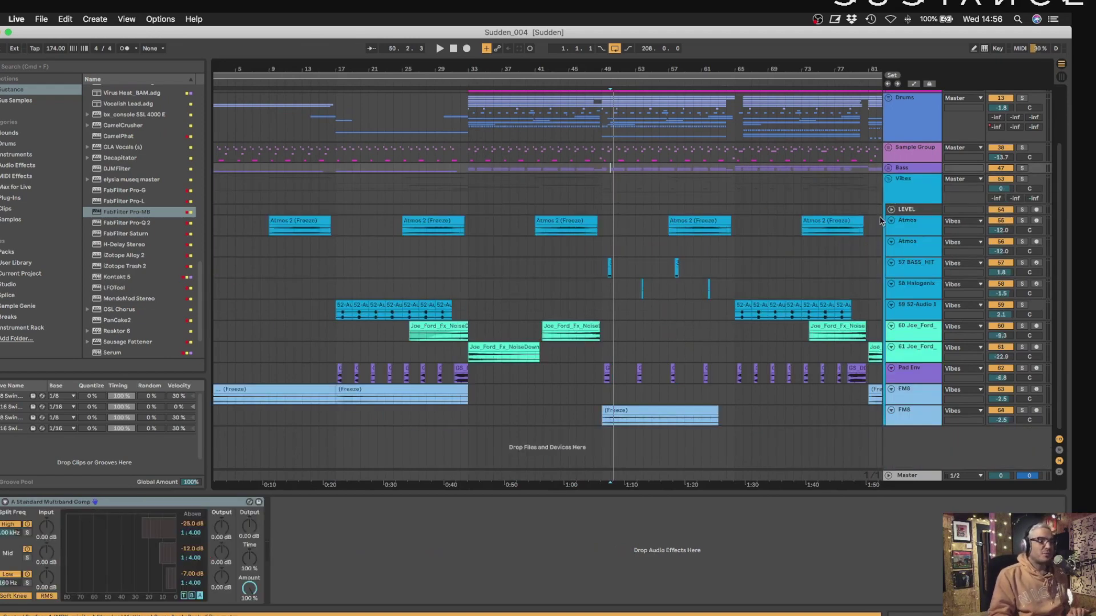
key(space)
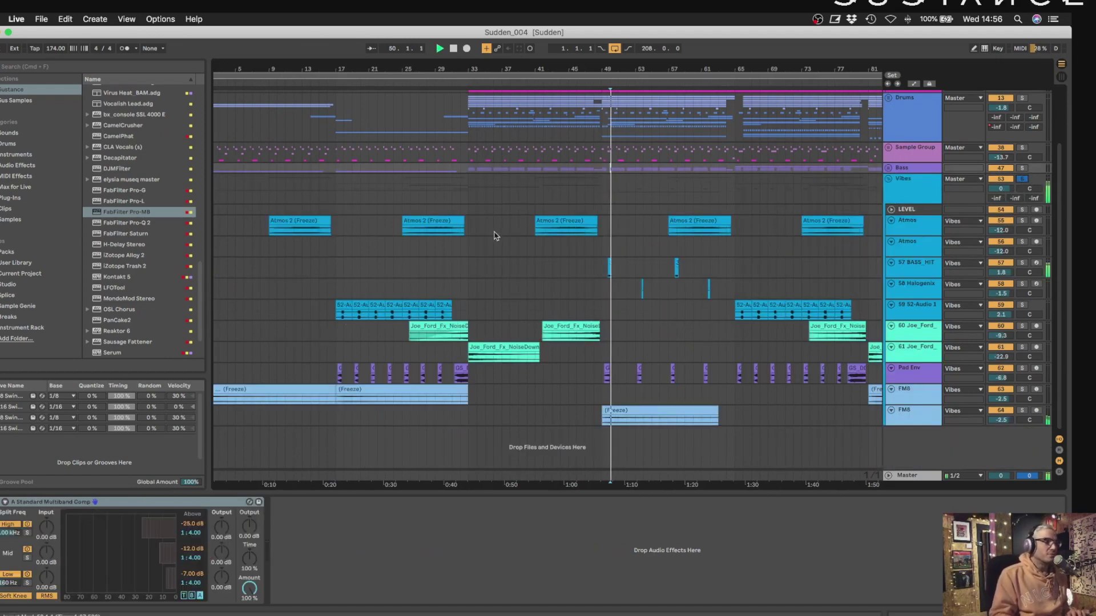
click(389, 288)
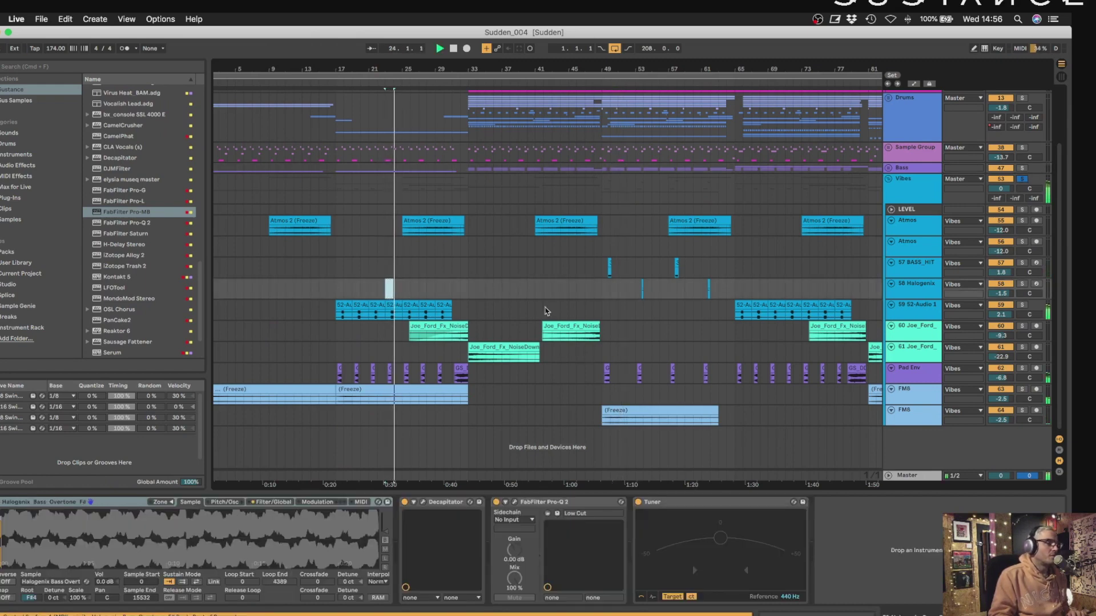
click(542, 311)
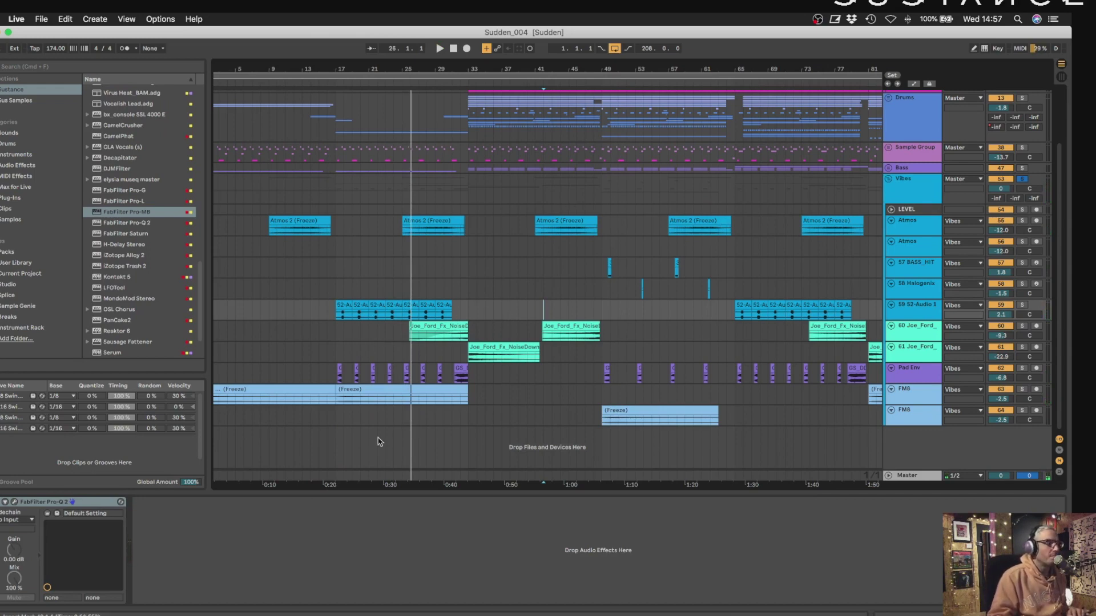
Show the Halogenix track's devices, and play the noise effect clips from around bars 32 and 46.
click(933, 287)
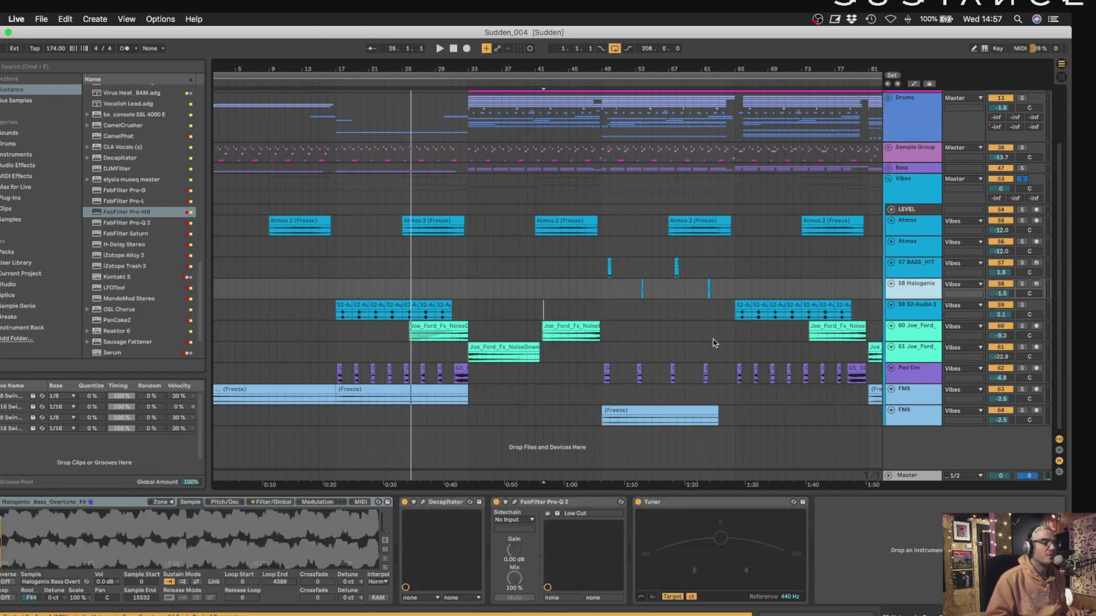
click(350, 448)
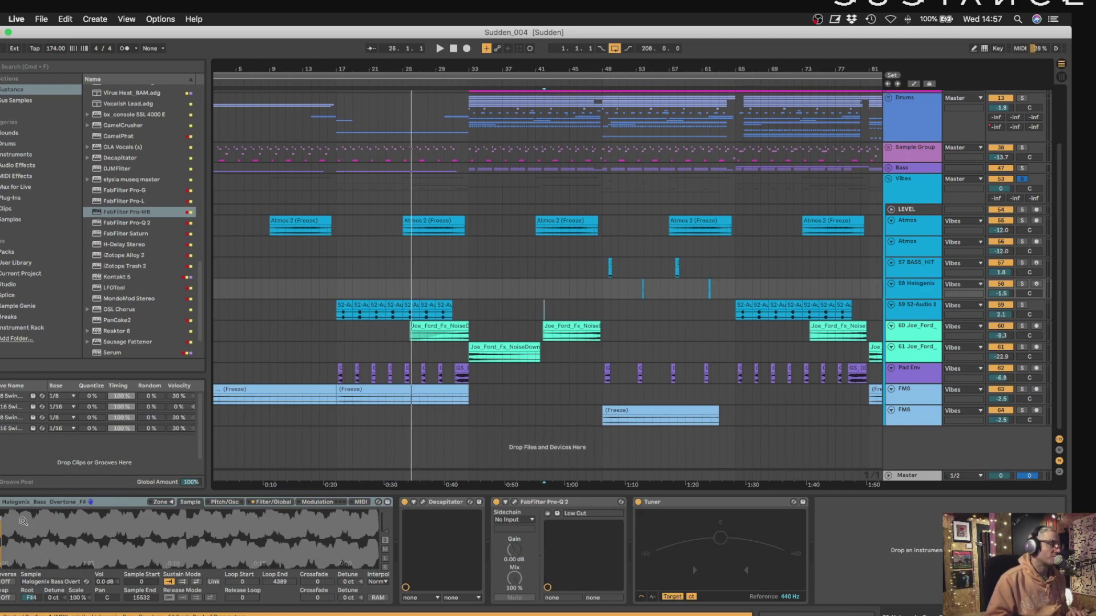
click(460, 353)
key(space)
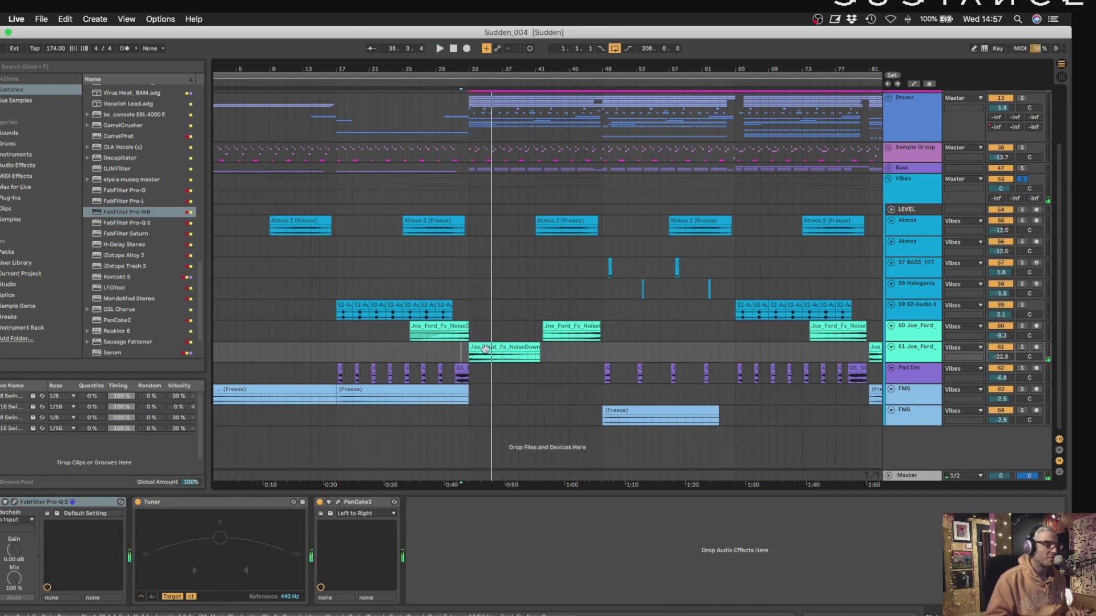
click(585, 334)
key(space)
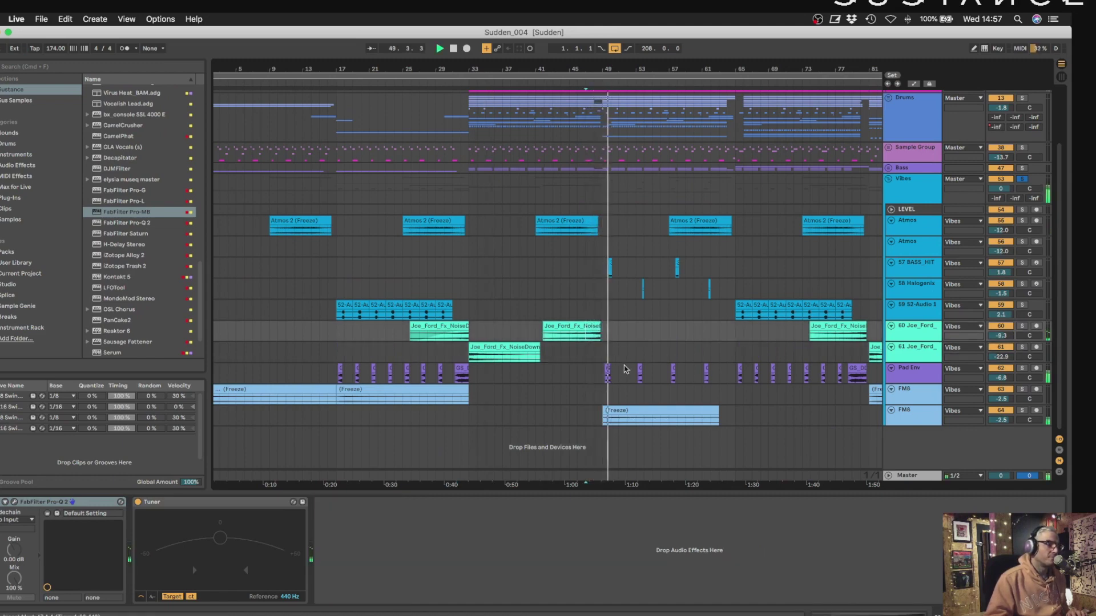
Show the lower FM8 track's devices and play its frozen clip from around bar 50, briefly soloing the track.
click(914, 400)
click(915, 421)
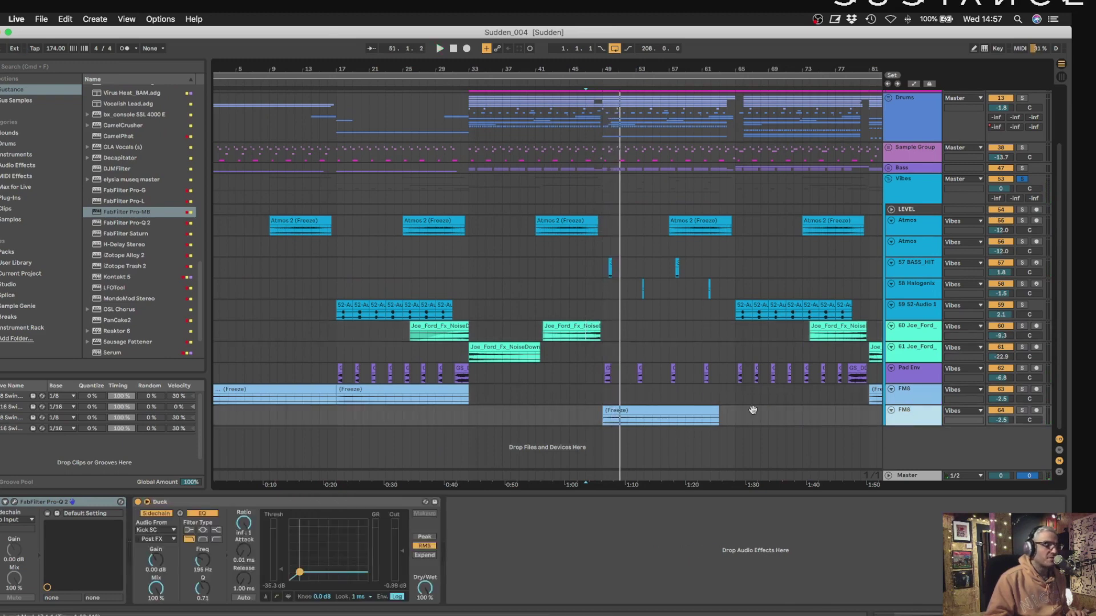
key(space)
click(610, 419)
key(space)
key(space)
click(1022, 410)
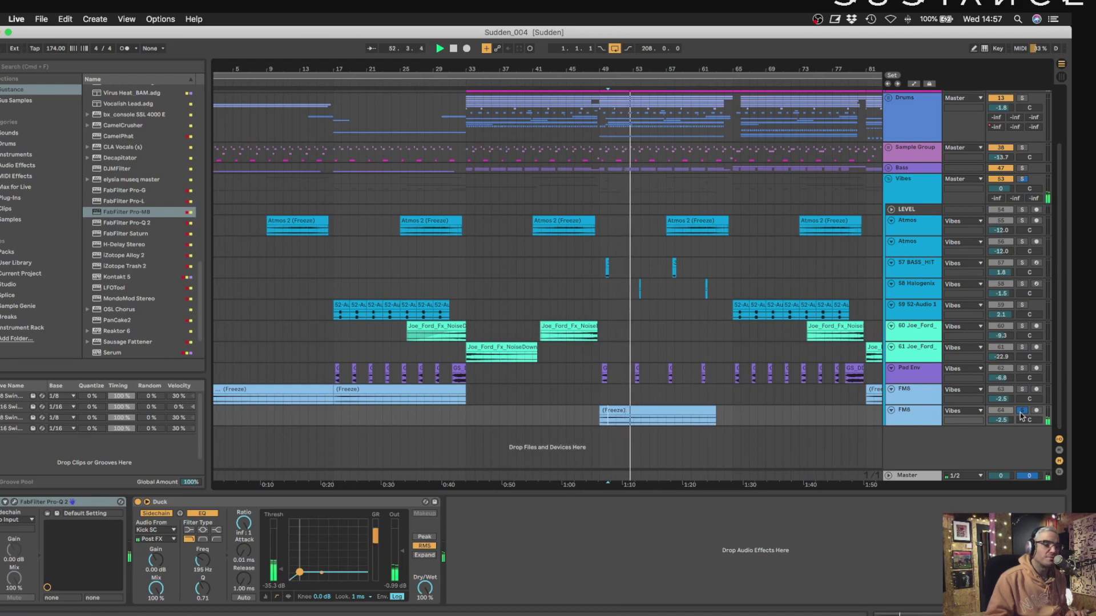
click(1022, 412)
Play the Pad Env clips from bar 65 with the Pad Env track soloed.
click(734, 374)
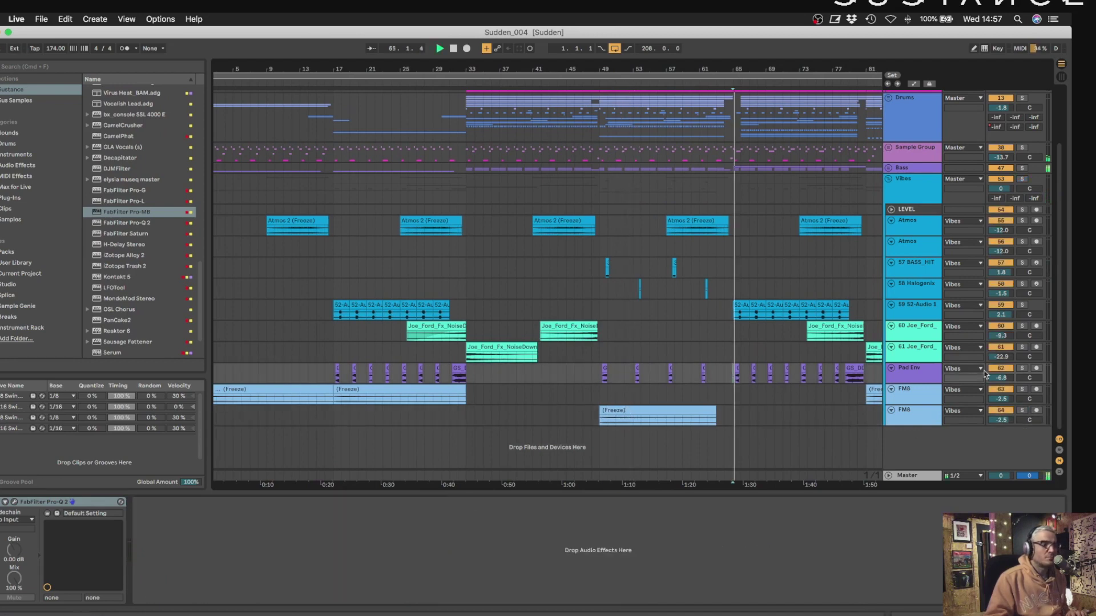
click(1022, 369)
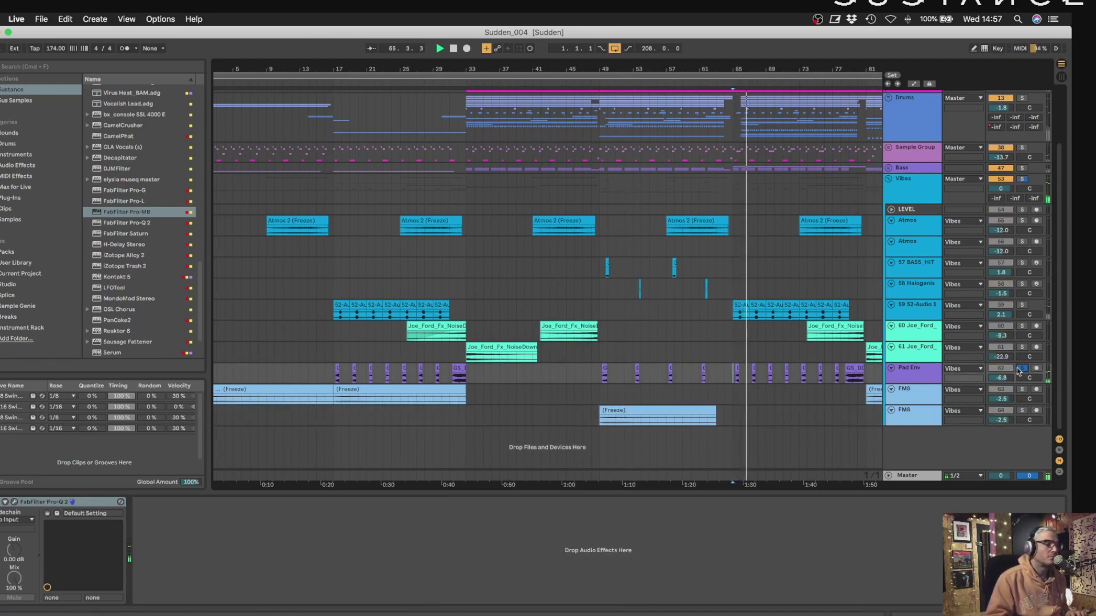
Play the Pad Env clips from around bar 79, and stop playback with the Pad Env track unsoloed.
click(911, 380)
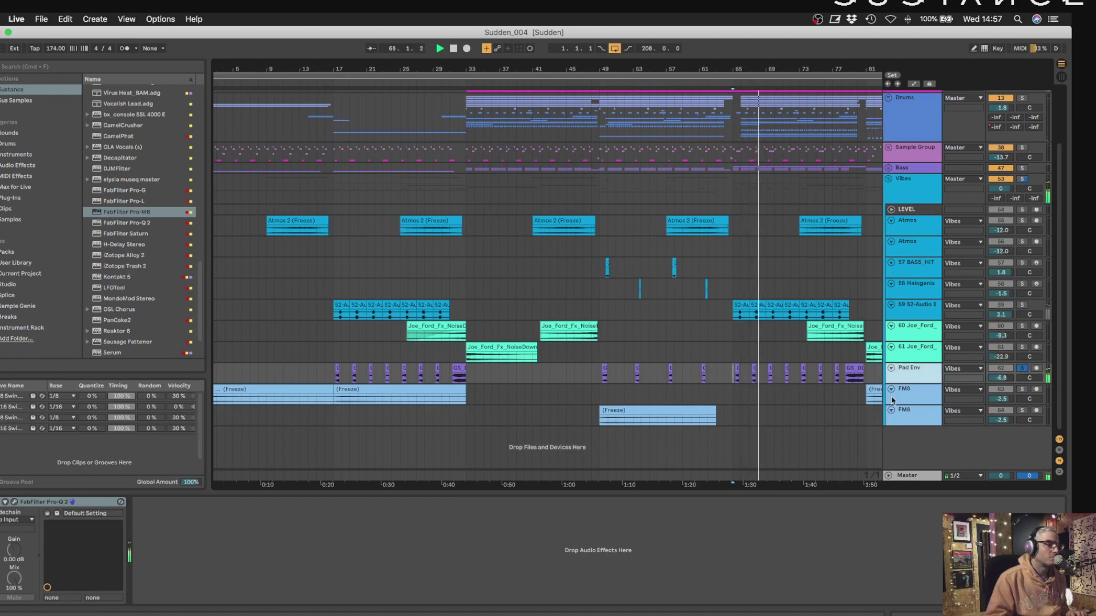
click(846, 377)
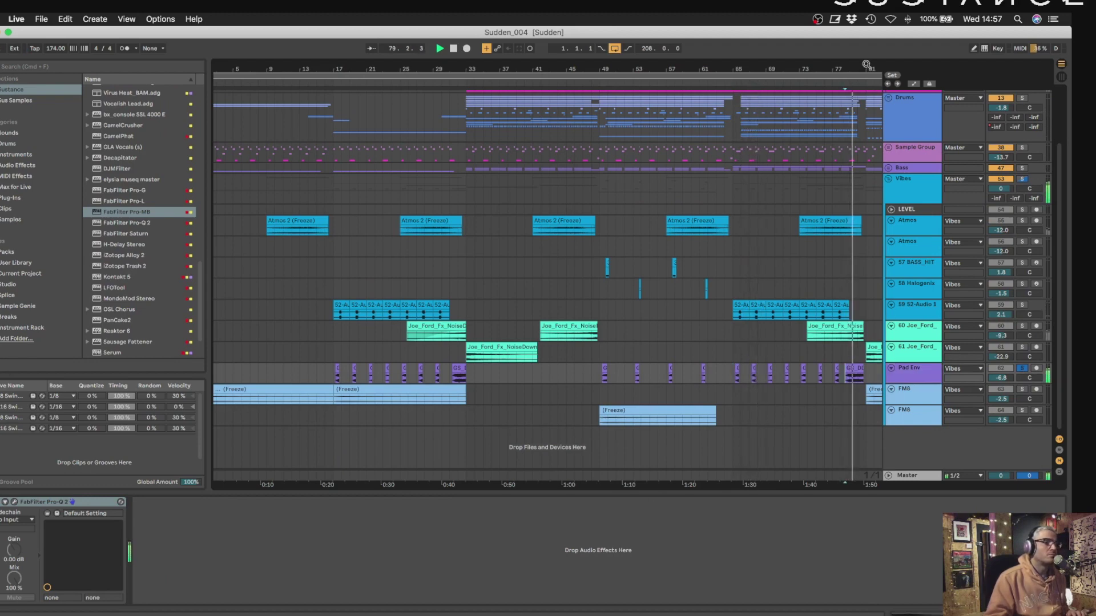
scroll(730, 217, up, 3)
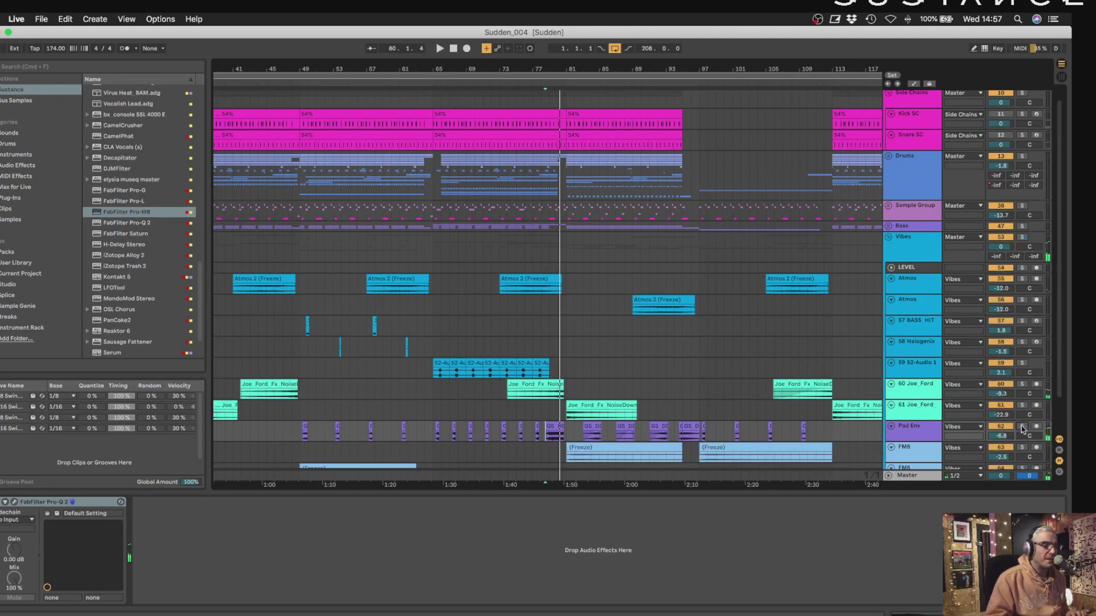
scroll(723, 294, down, 2)
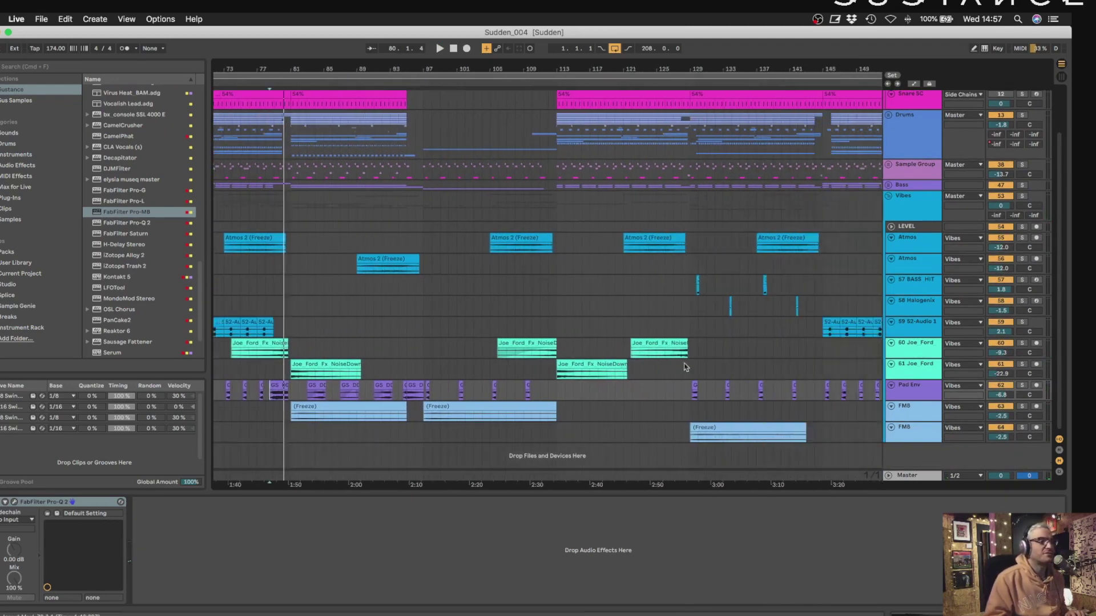
scroll(723, 409, left, 1)
Collapse the Vibes group, and briefly unfold the Bass group before folding it again.
click(906, 205)
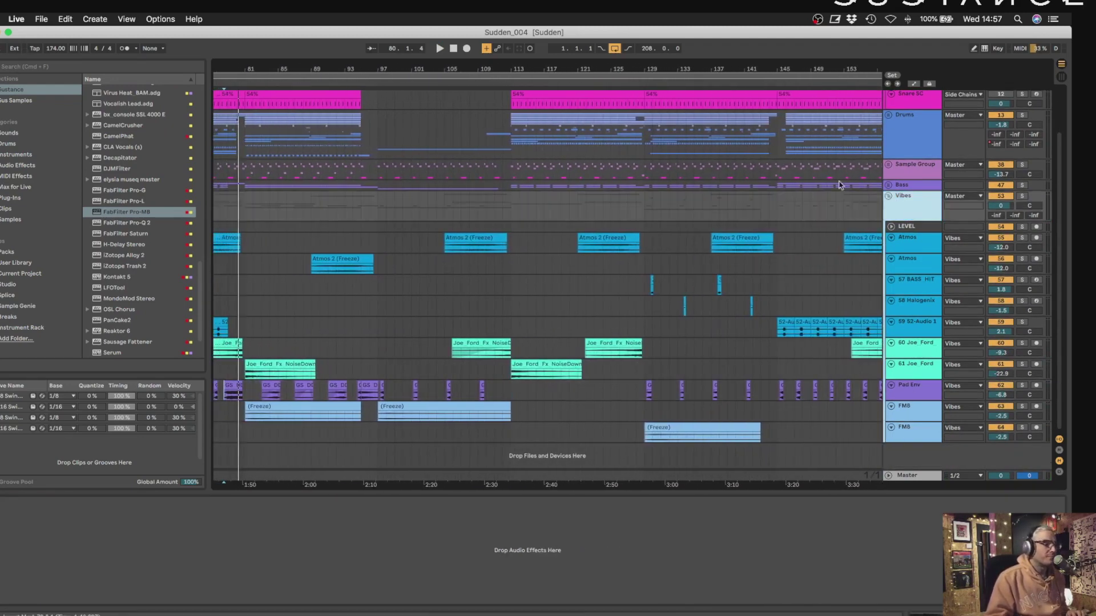
click(888, 197)
click(887, 239)
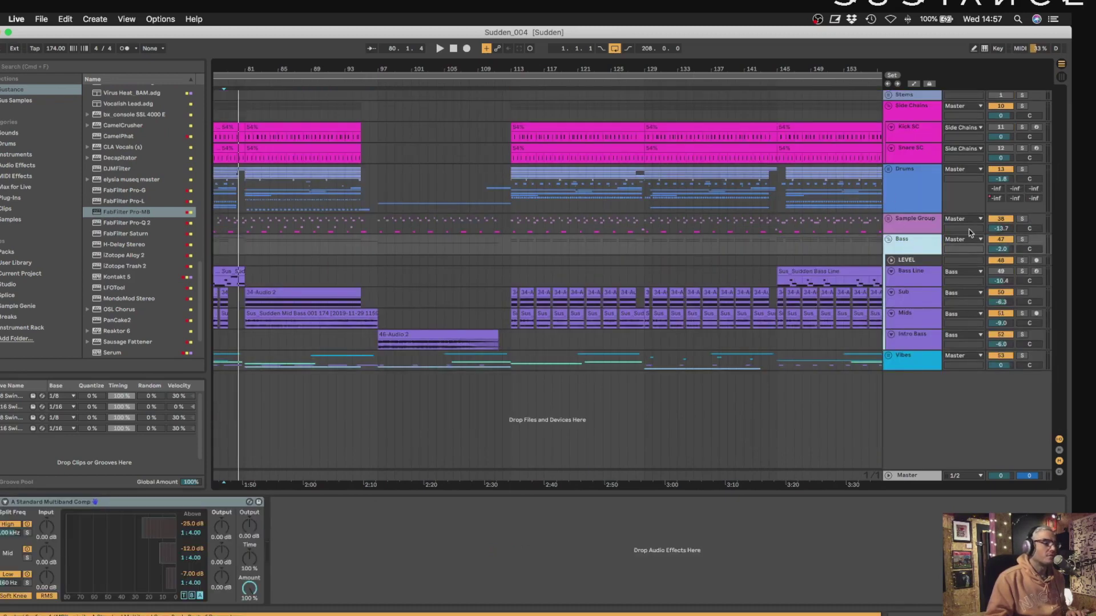
click(887, 239)
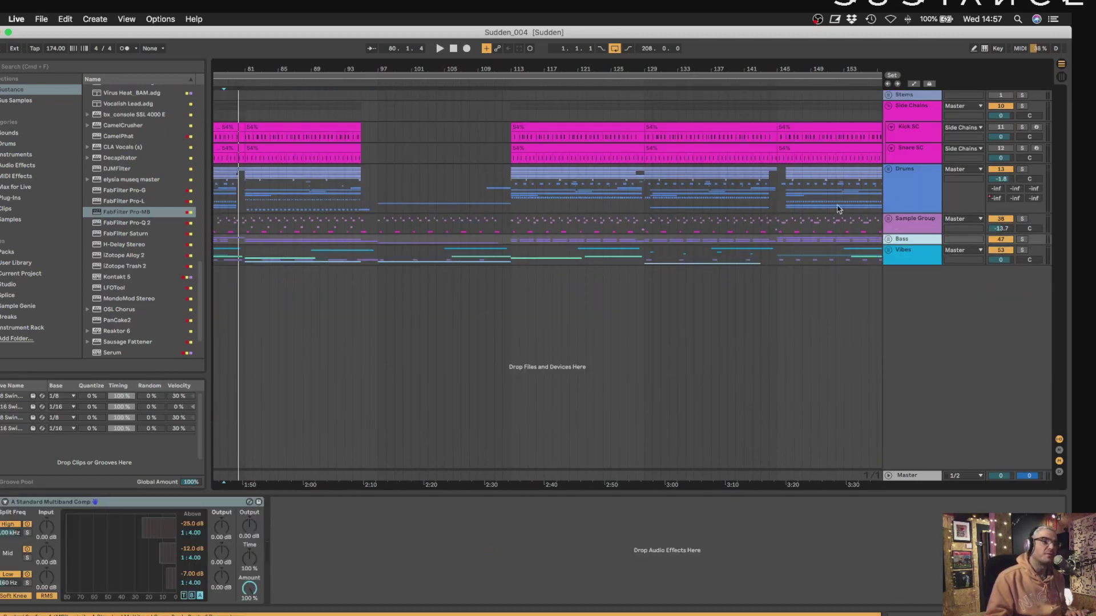
Play the full mix with the whole arrangement in view, moving playback on to around bar 93.
key(space)
double_click(778, 67)
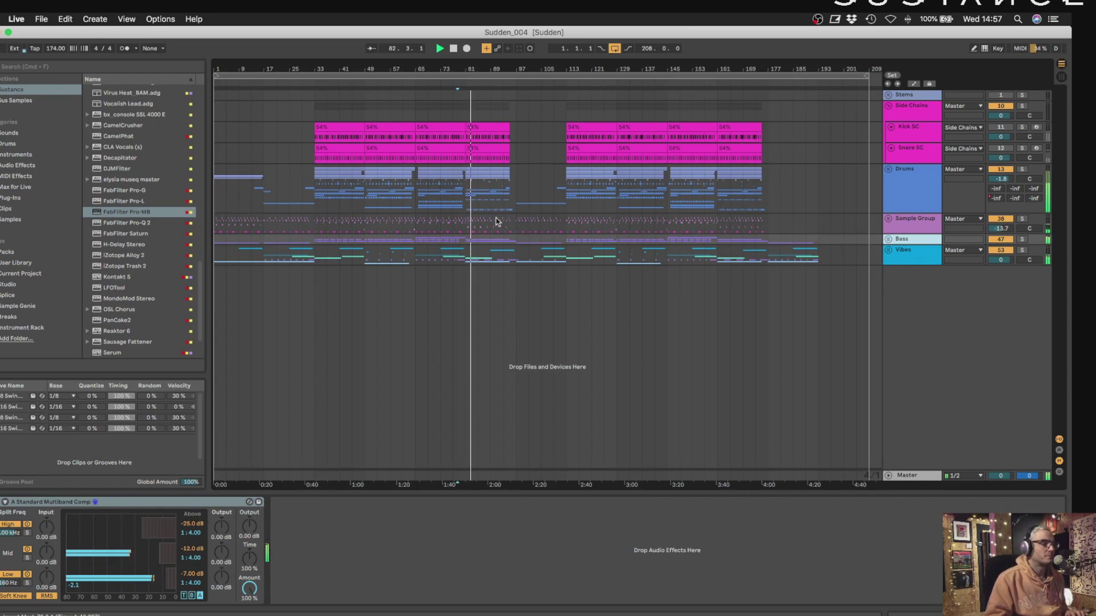
click(509, 111)
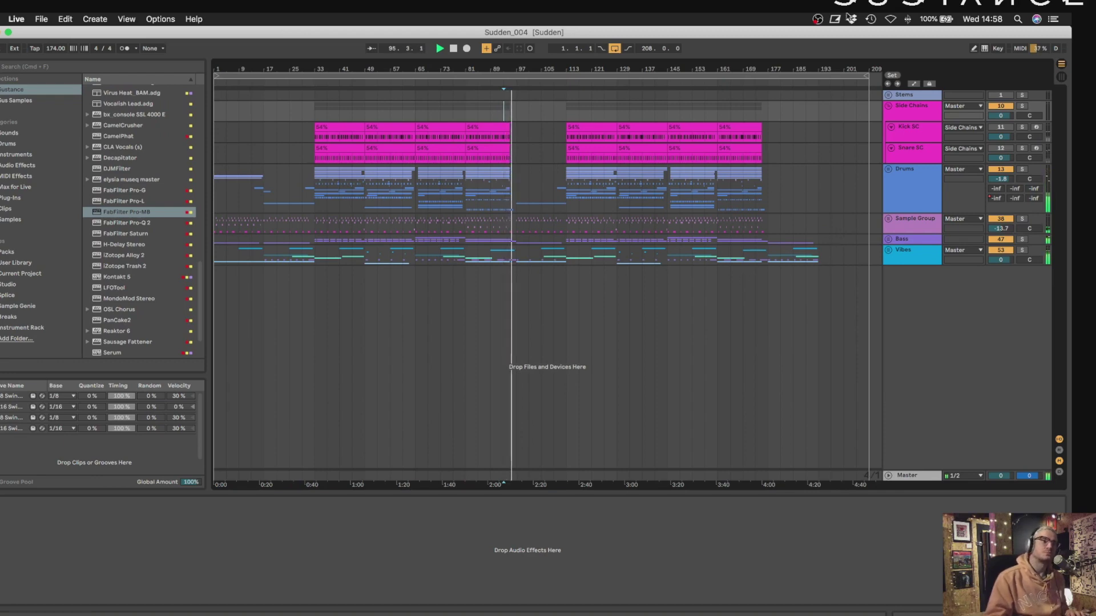
Delete the Stems group in the Session view mixer and fold the Side Chains group.
click(1060, 77)
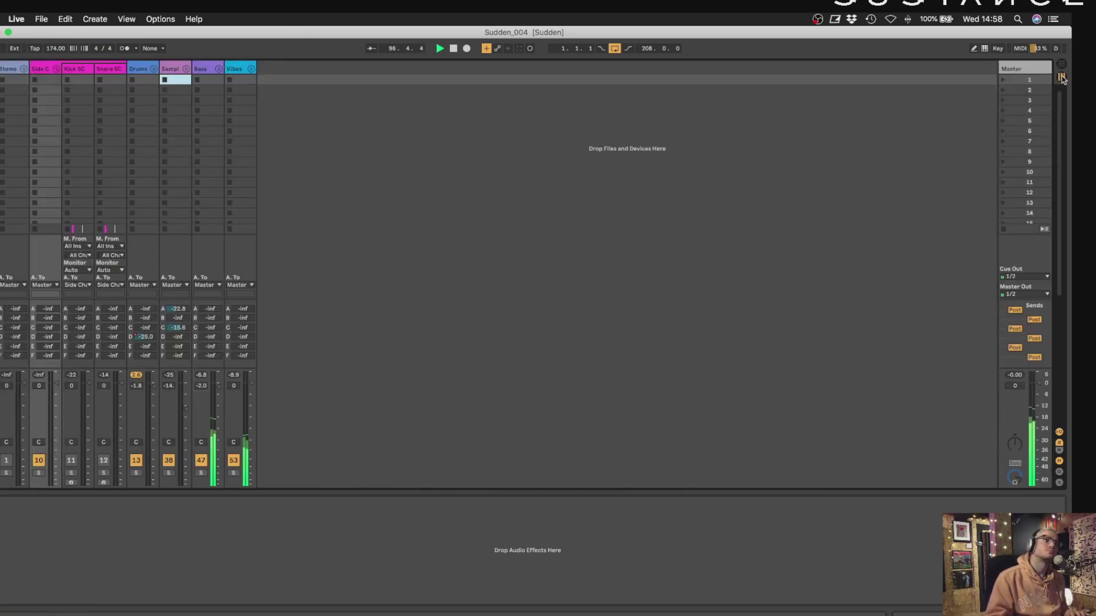
click(12, 69)
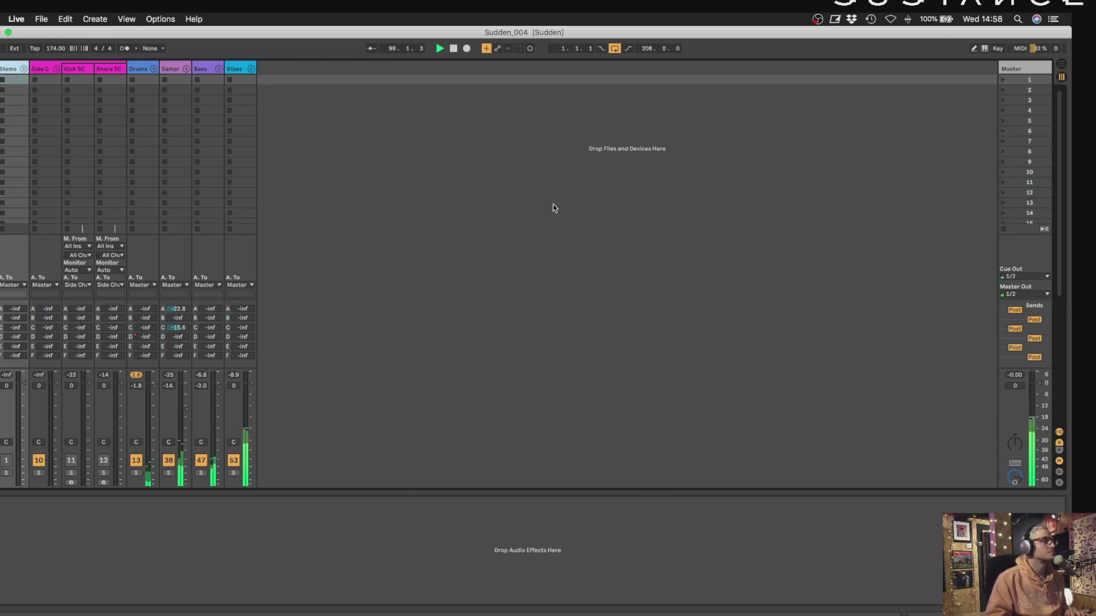
key(Delete)
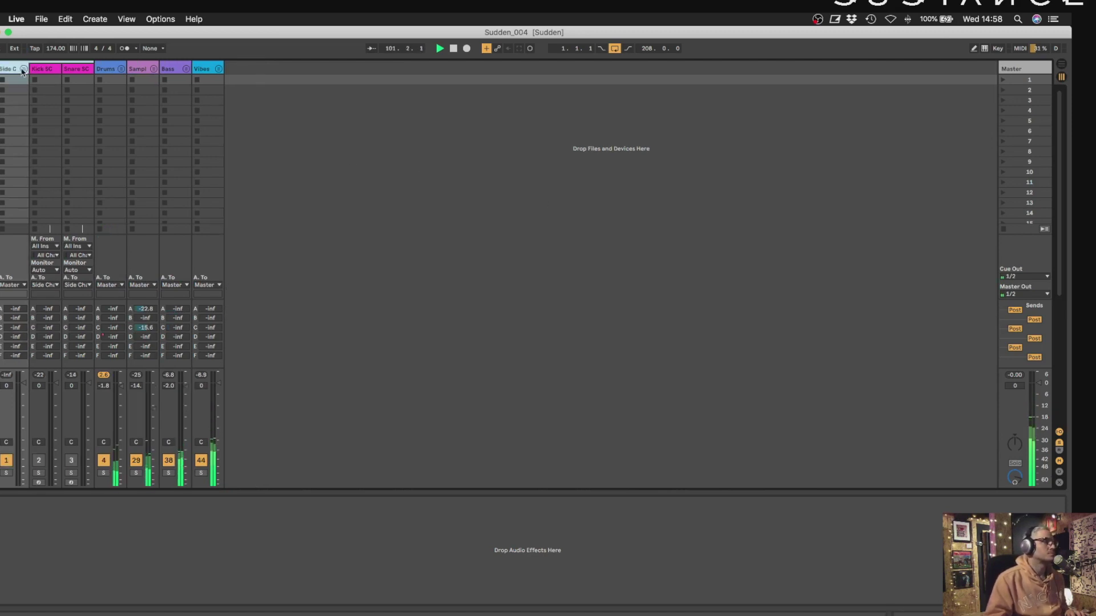
click(24, 69)
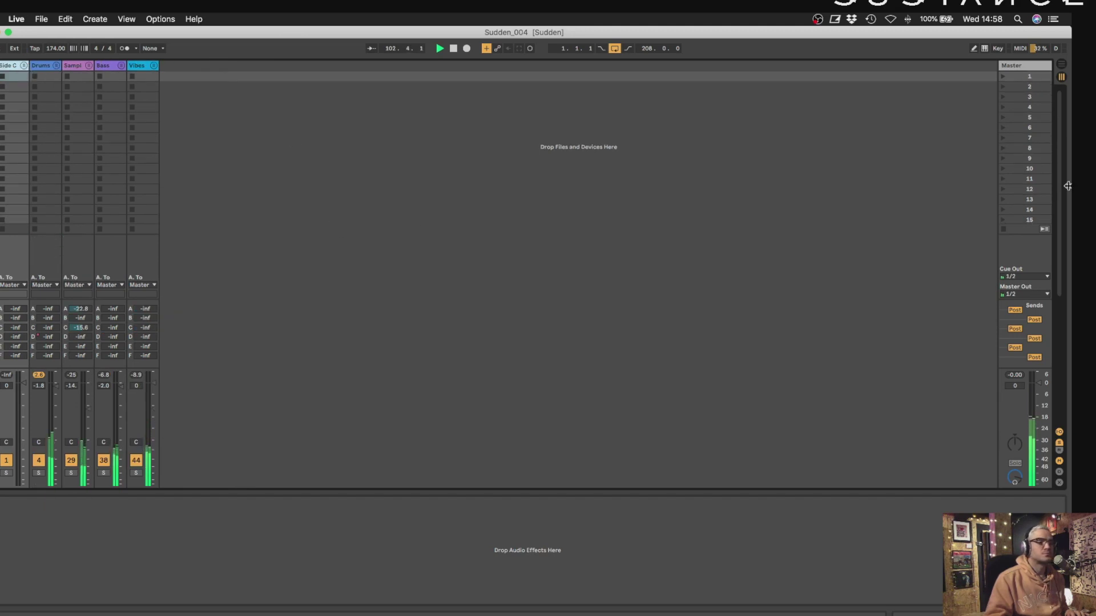
Show the Master track's devices, with the bx_console SSL 4000 E and FabFilter Pro-L windows open side by side.
click(1024, 246)
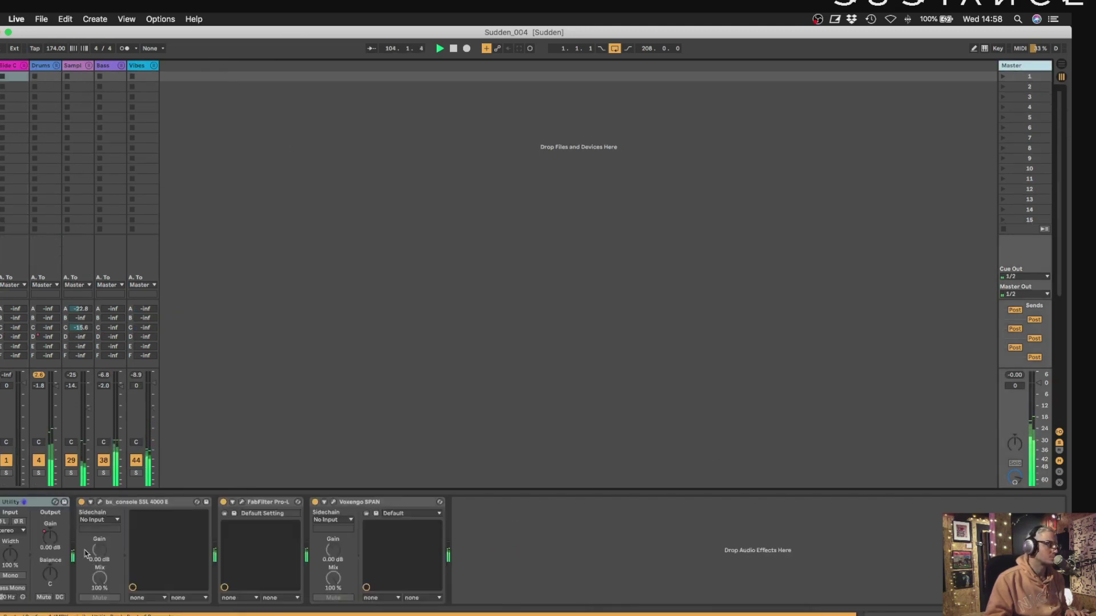
click(100, 502)
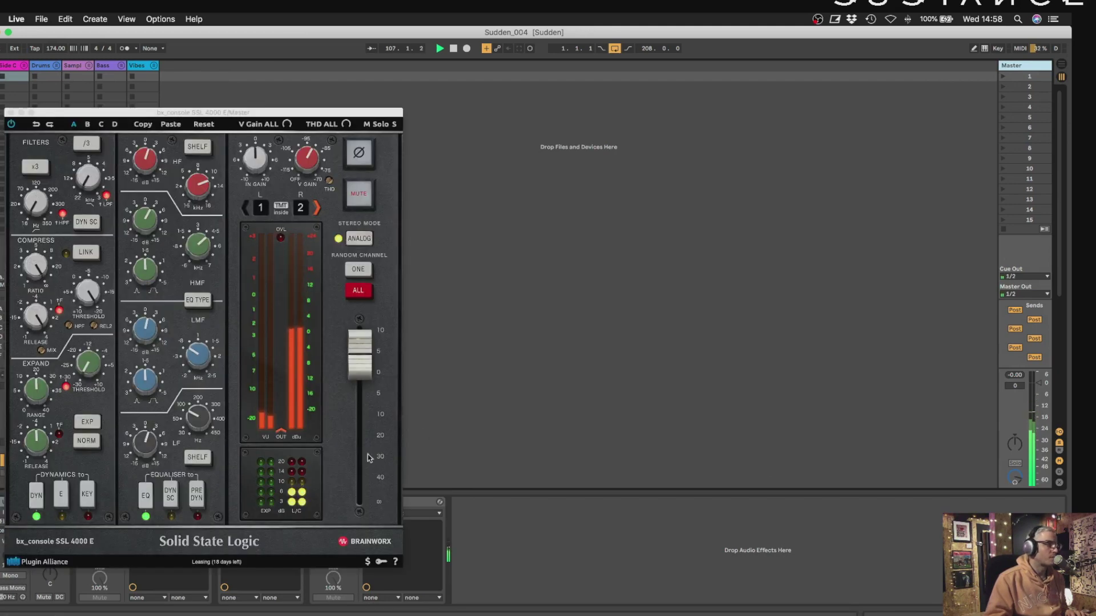
drag(258, 112, 824, 86)
click(242, 502)
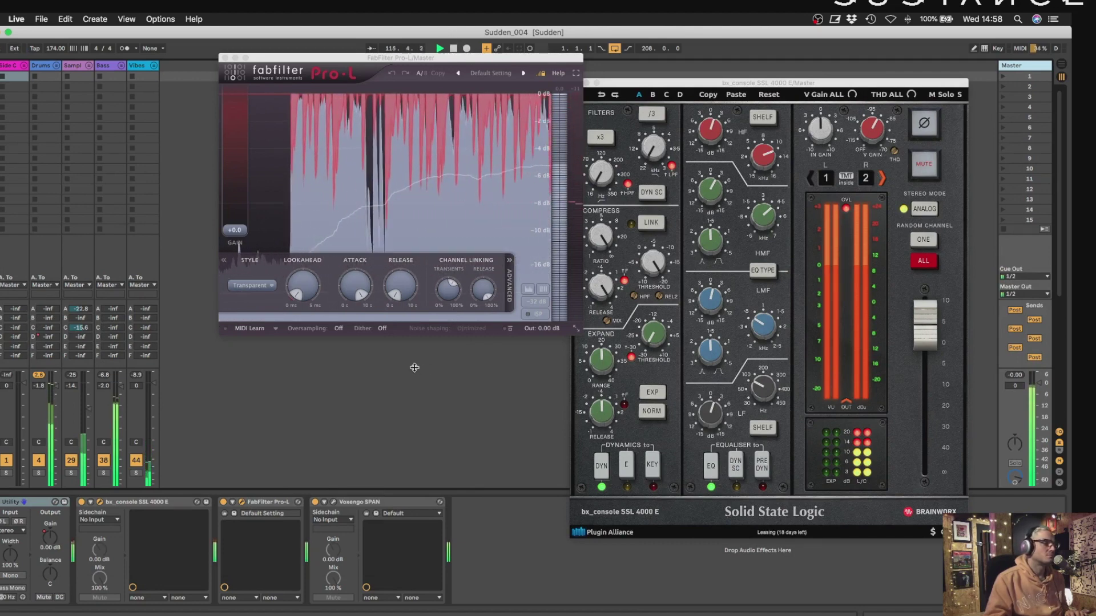
drag(449, 58, 428, 87)
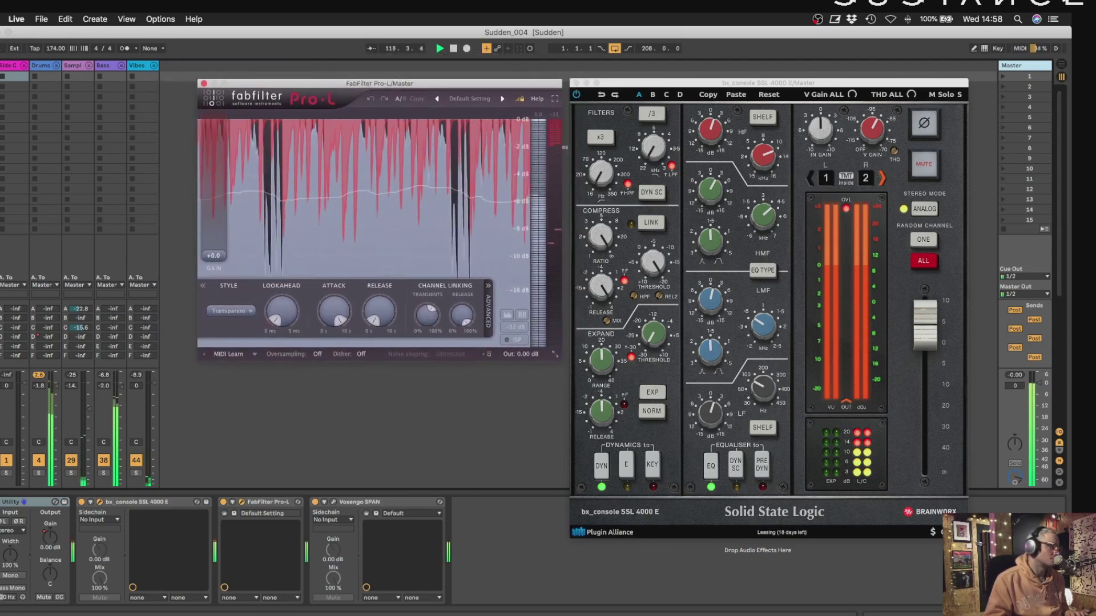
Briefly bypass the Master's FabFilter Pro-L to compare the level, and close both plug-in windows.
click(1, 506)
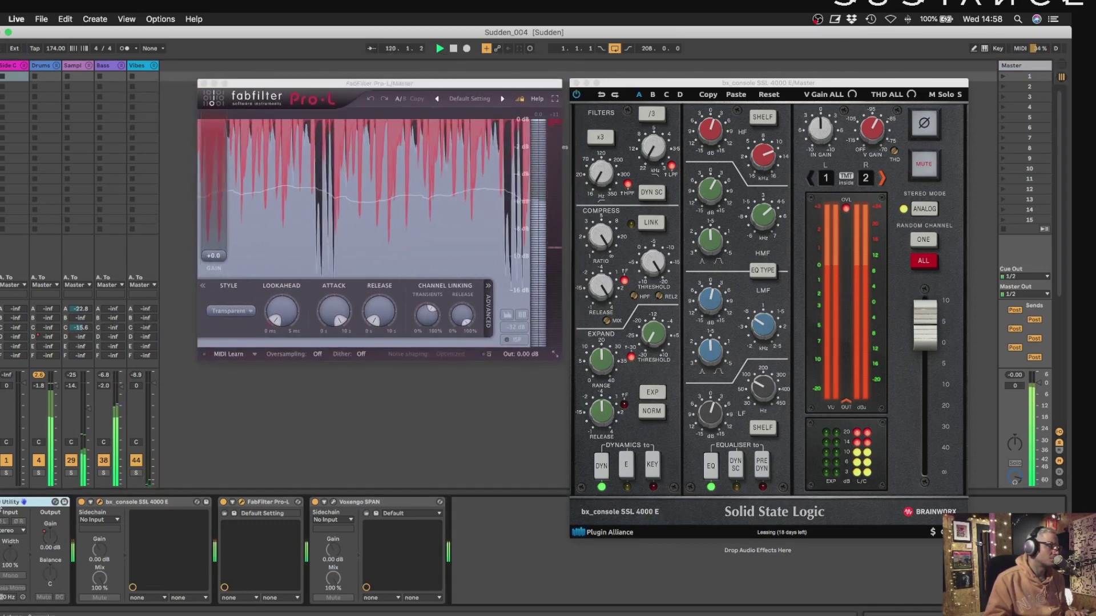
click(224, 502)
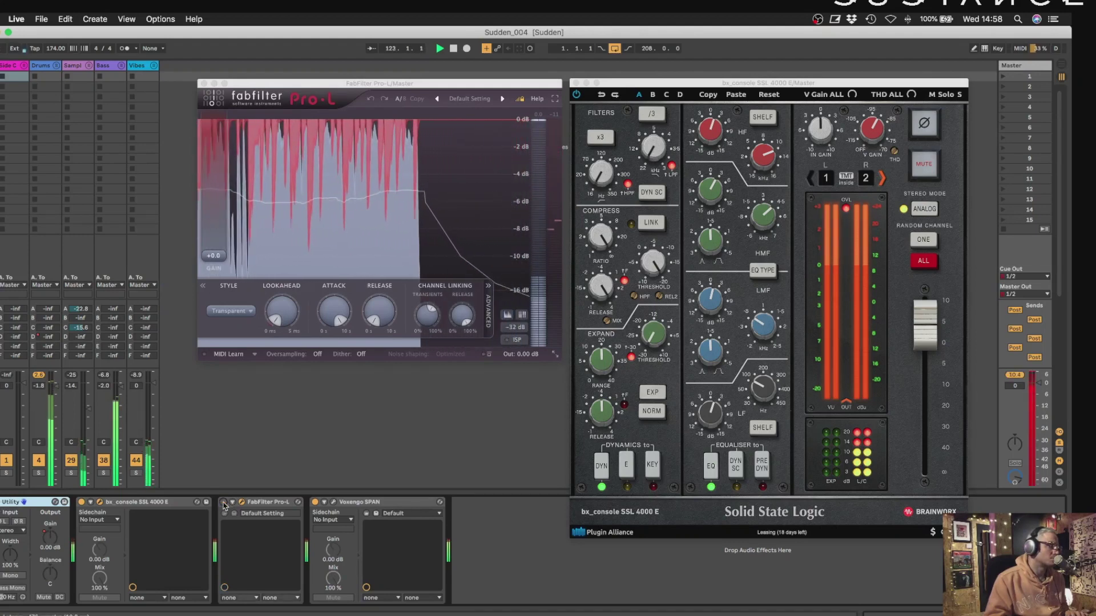
click(224, 502)
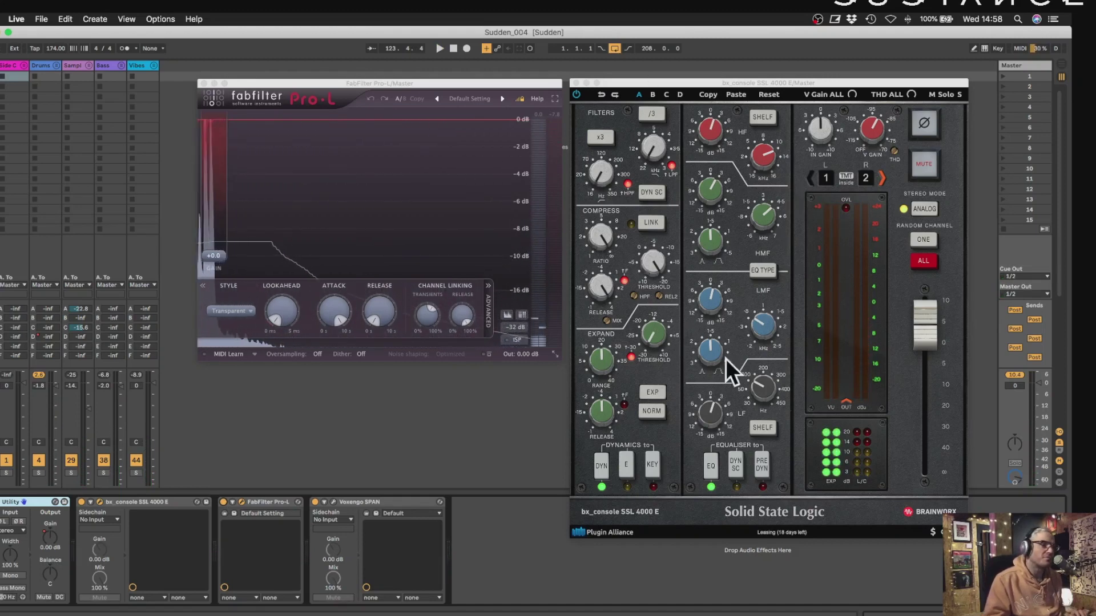
click(577, 83)
click(204, 83)
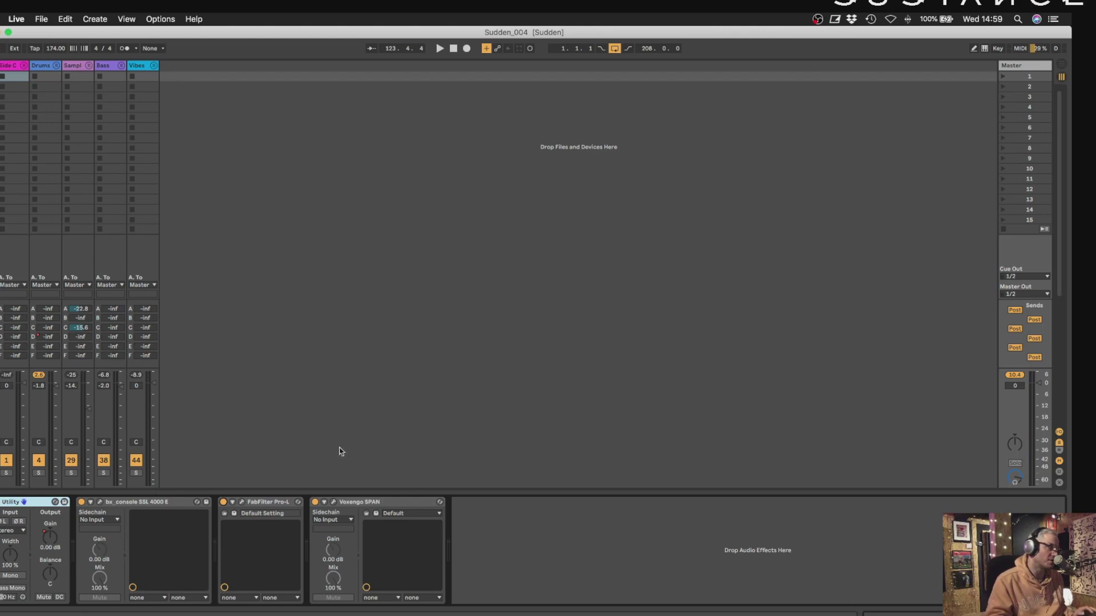
Open Voxengo SPAN on the Master and play the mix from around bar 93 to examine the low end of its spectrum.
key(space)
click(333, 502)
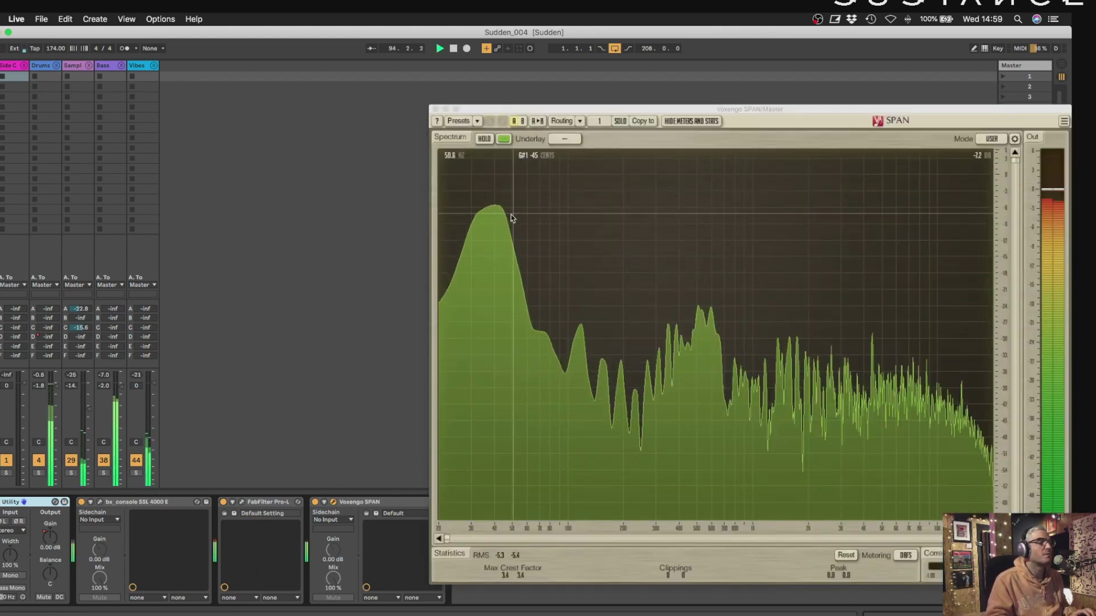
key(space)
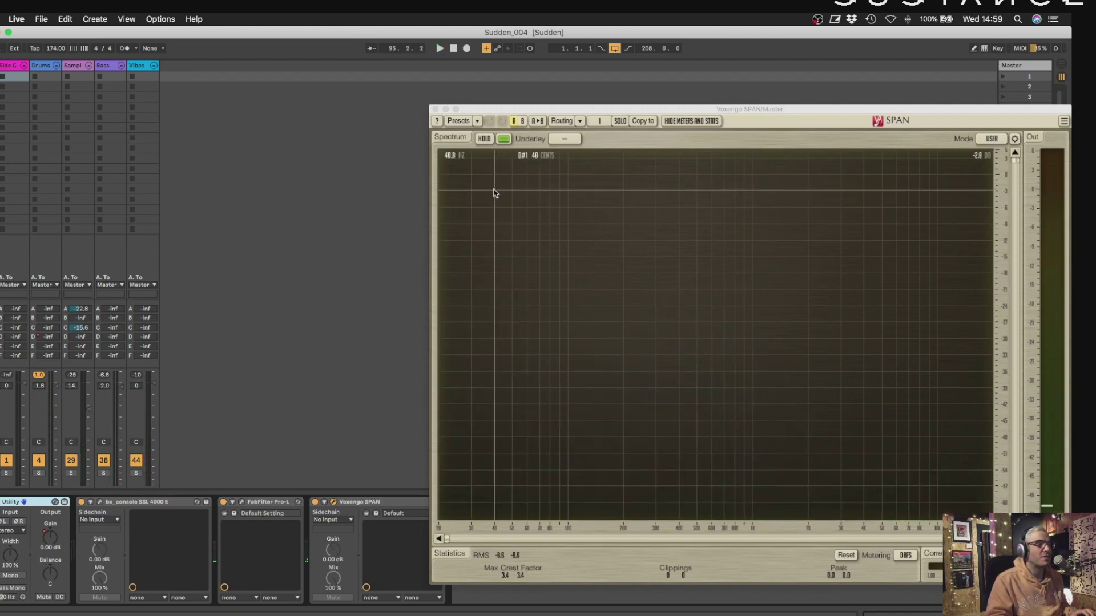
key(space)
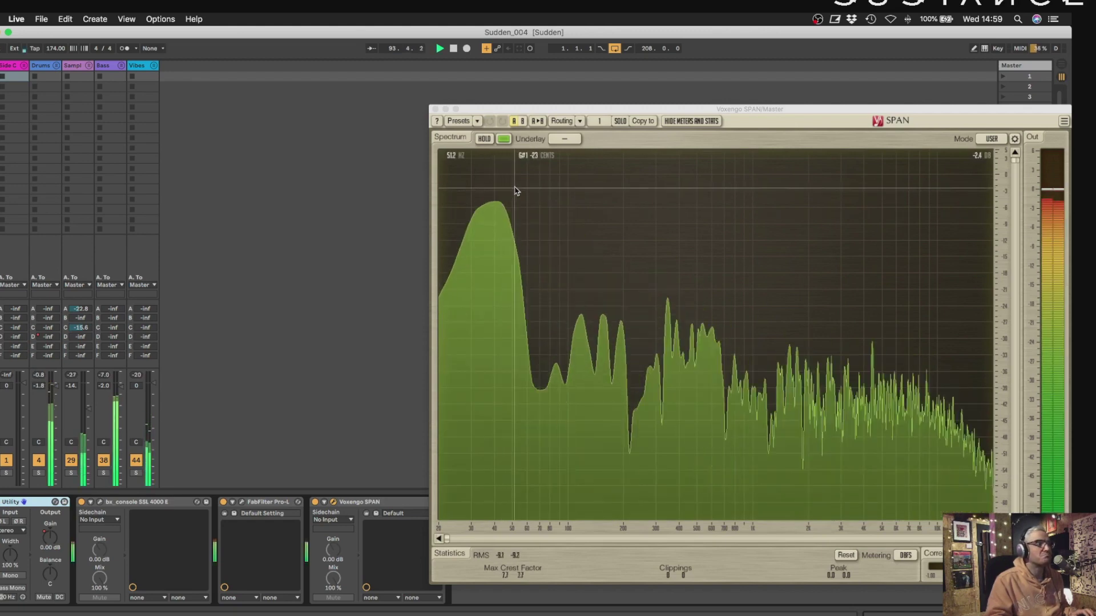
key(space)
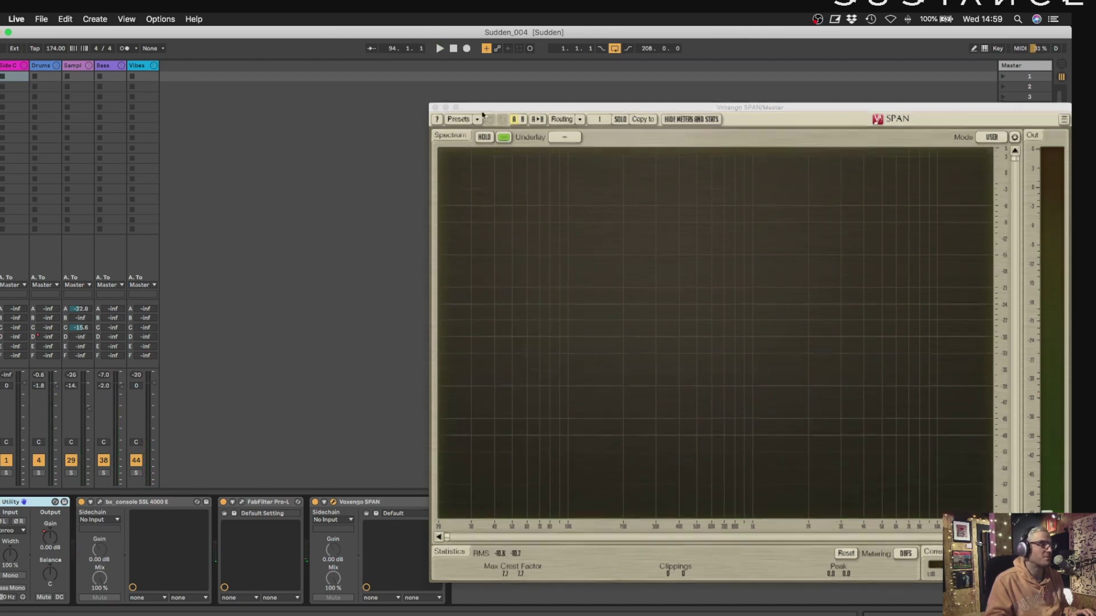
Move the SPAN window clear of the Master meter, play the mix once more, and close SPAN.
drag(486, 109, 280, 81)
key(space)
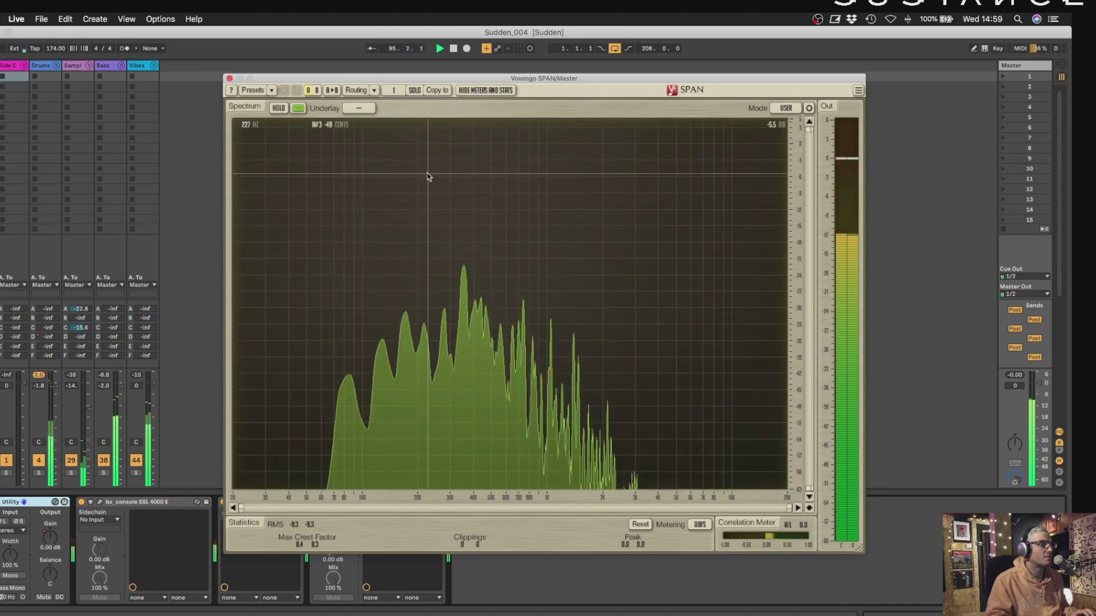
key(space)
click(229, 78)
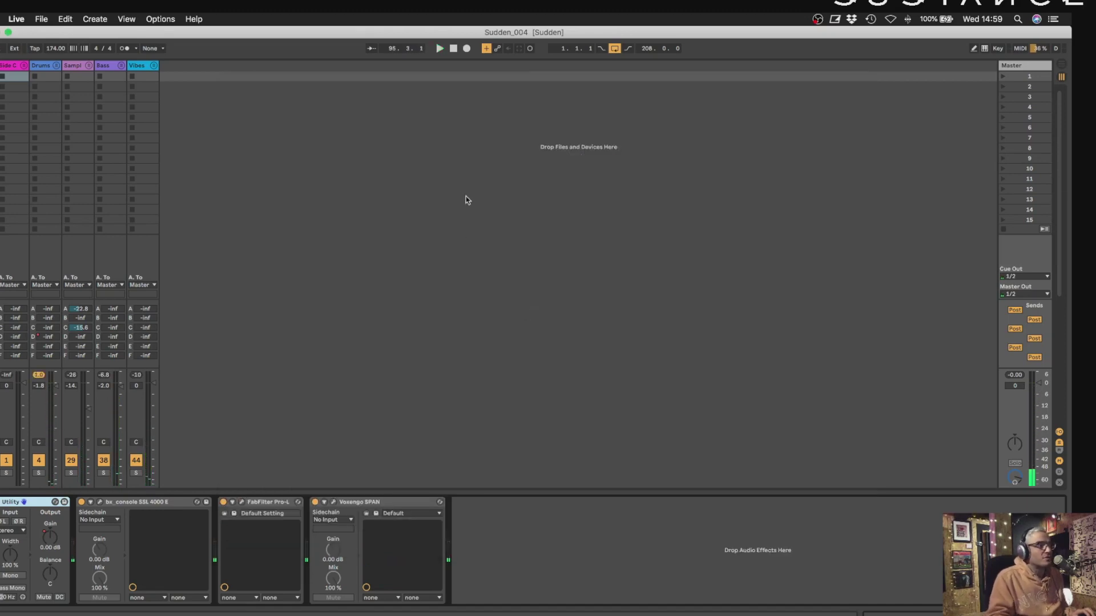
Return to the Arrangement view with the insert marker at bar 97 of the Vibes group, and hide the browser.
key(Tab)
click(516, 191)
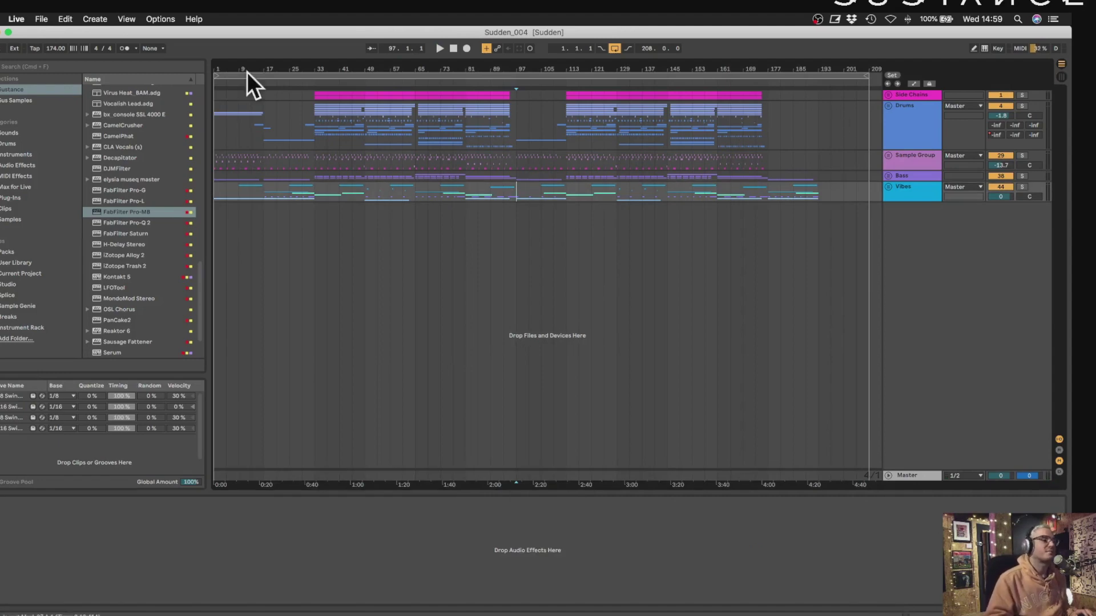
click(1, 74)
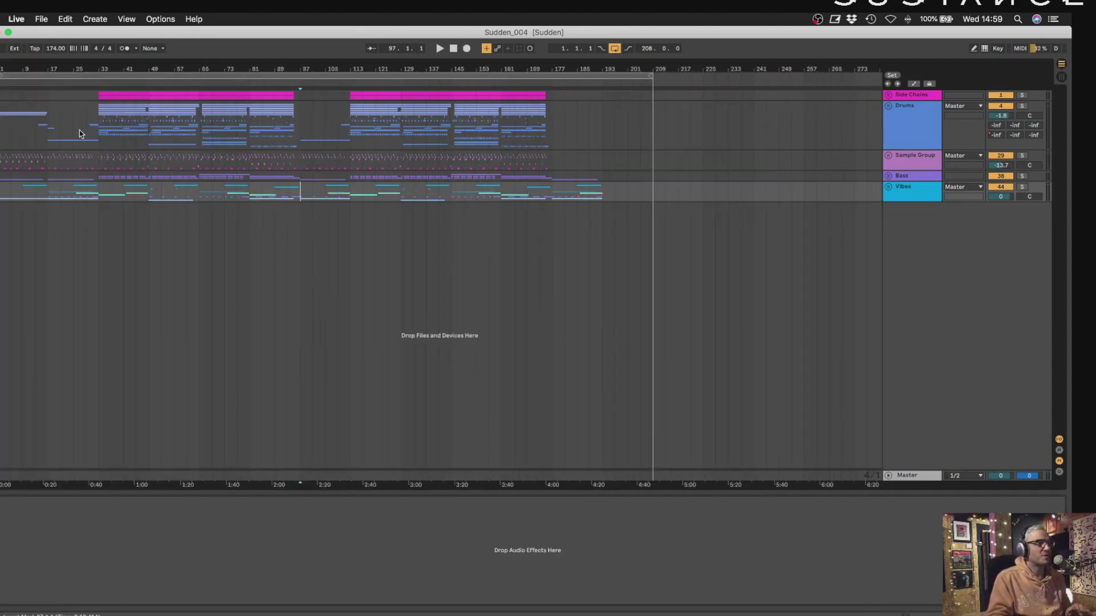